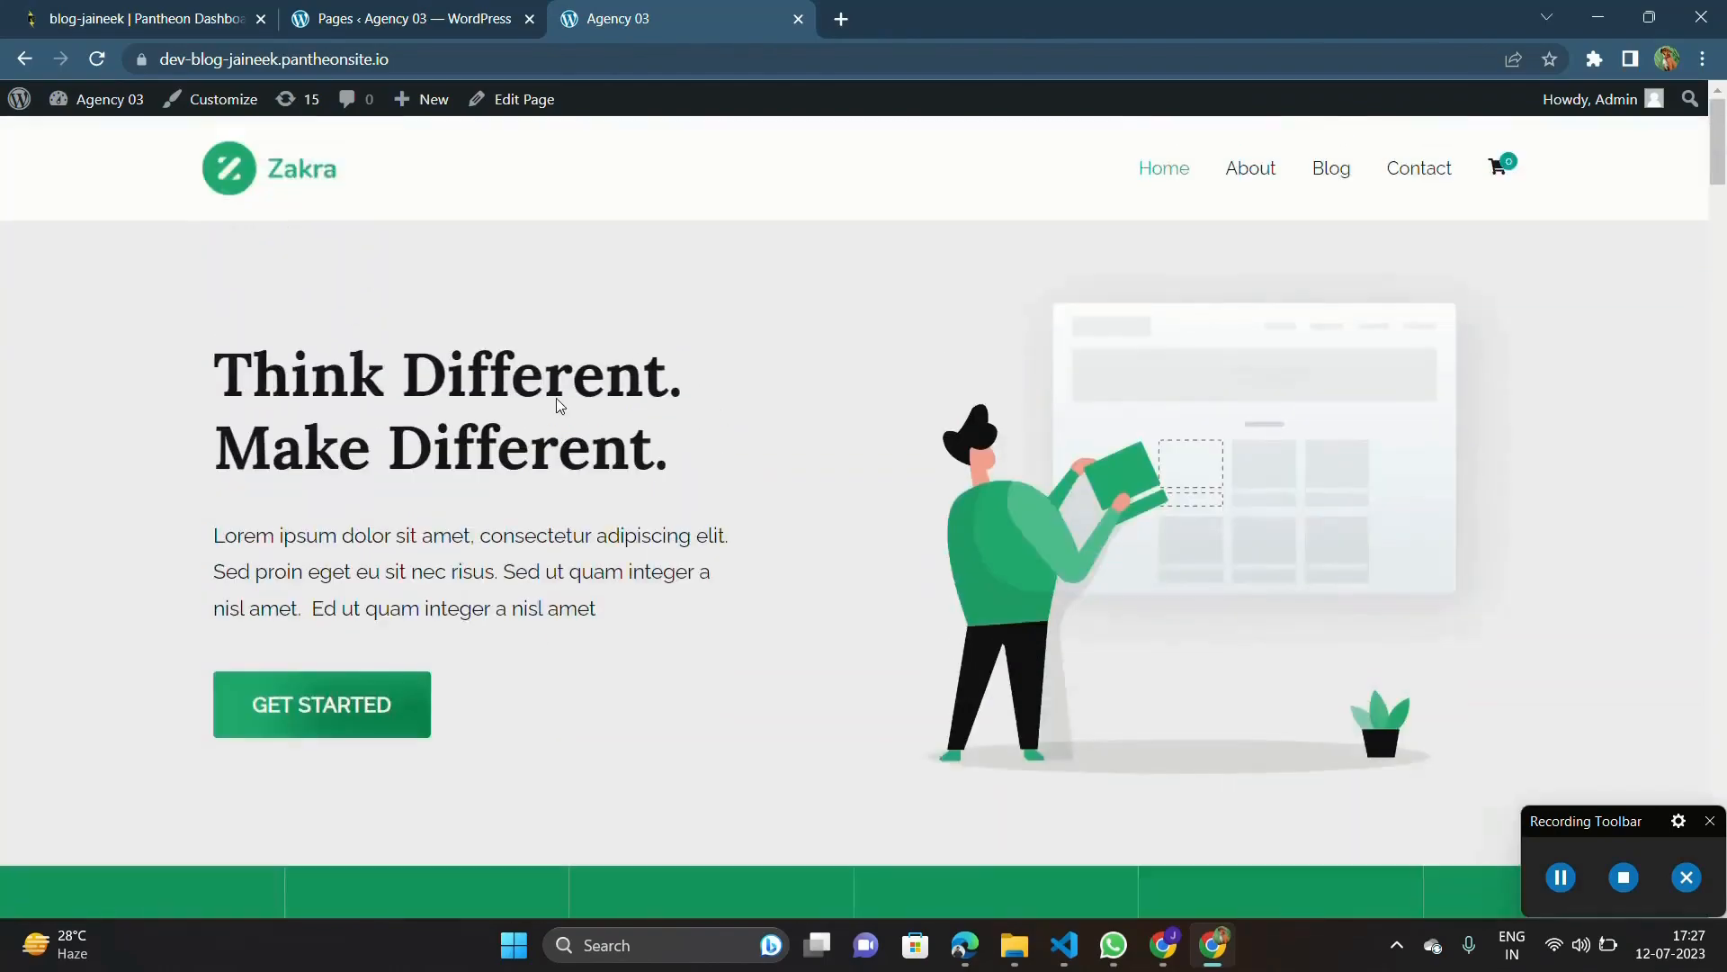
Step: Open the Home front page from the Pages list in the block editor and dismiss the welcome guide
{"action": "scroll", "coordinate": [558, 405], "scroll_direction": "down", "scroll_amount": 12}
{"action": "scroll", "coordinate": [558, 405], "scroll_direction": "down", "scroll_amount": 9}
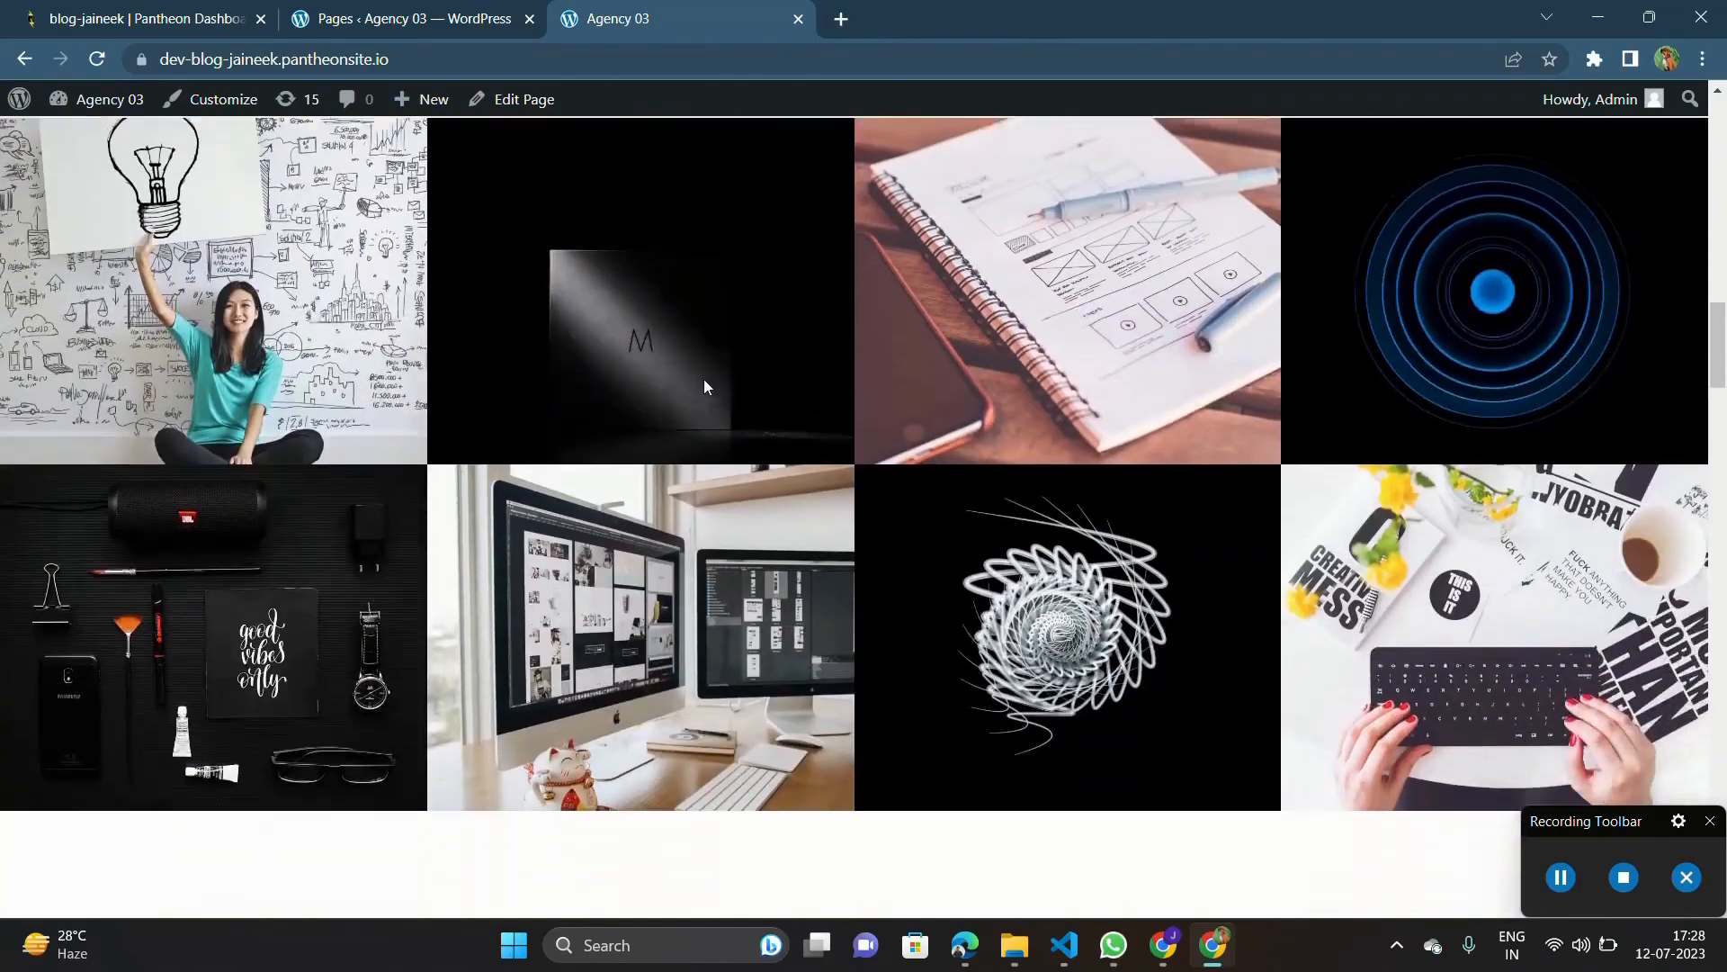
{"action": "scroll", "coordinate": [892, 603], "scroll_direction": "up", "scroll_amount": 3}
{"action": "scroll", "coordinate": [893, 603], "scroll_direction": "up", "scroll_amount": 5}
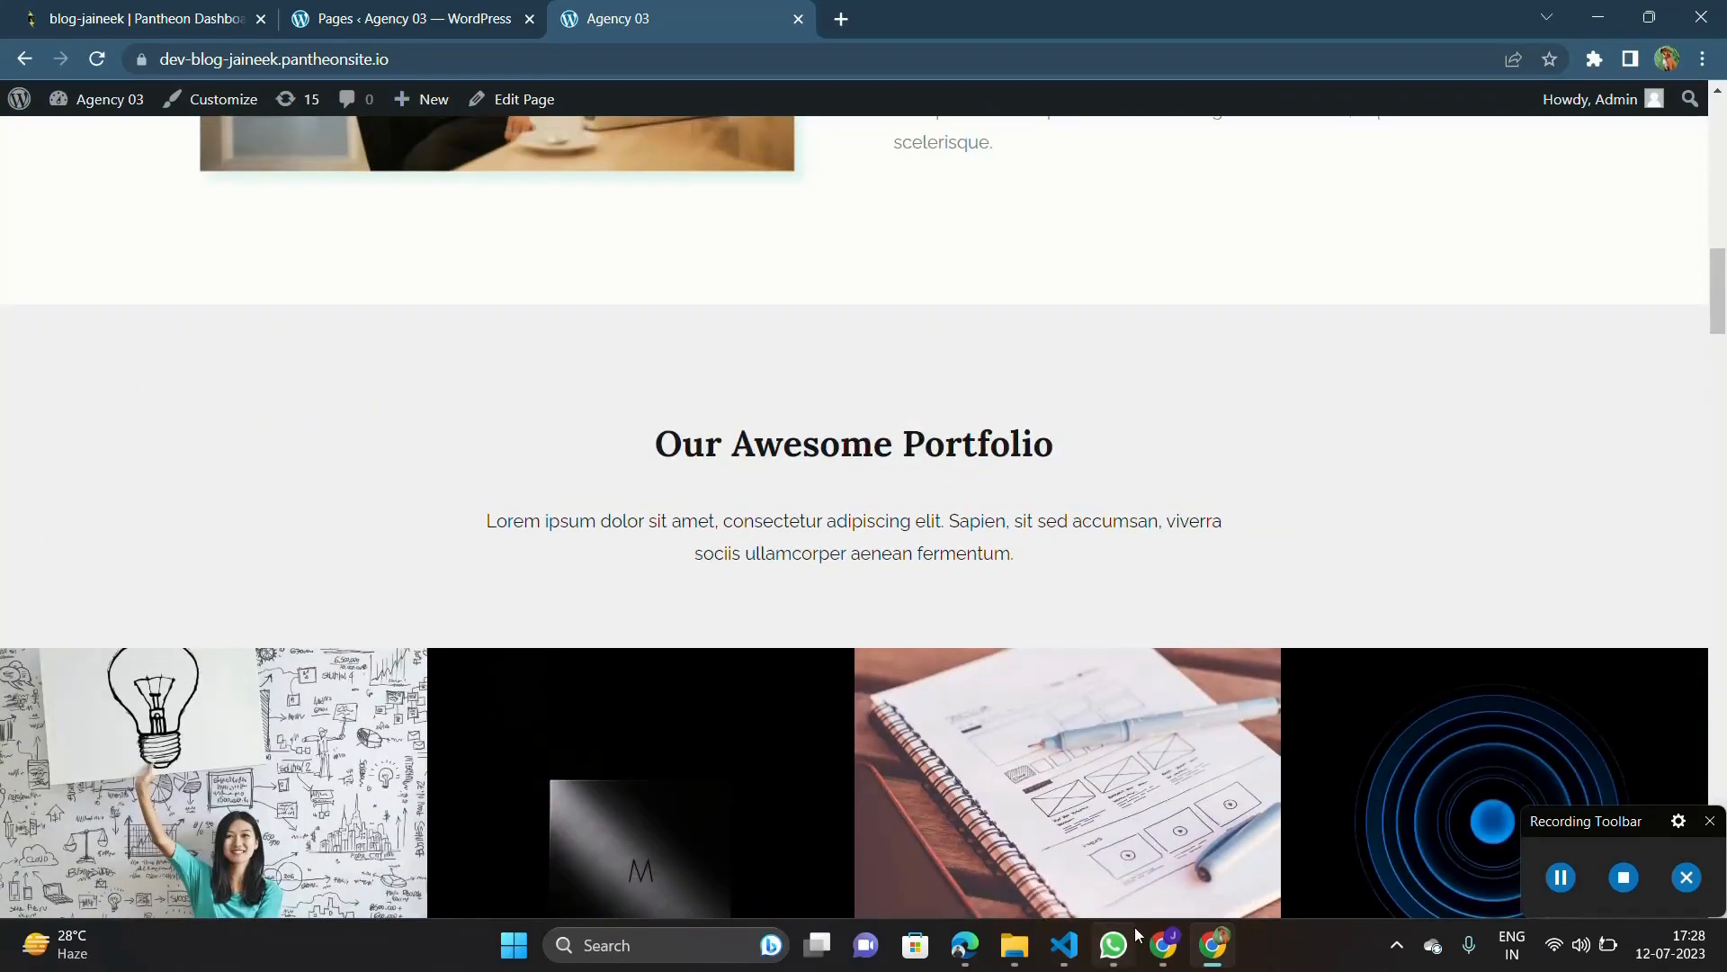
{"action": "scroll", "coordinate": [1232, 389], "scroll_direction": "up", "scroll_amount": 15}
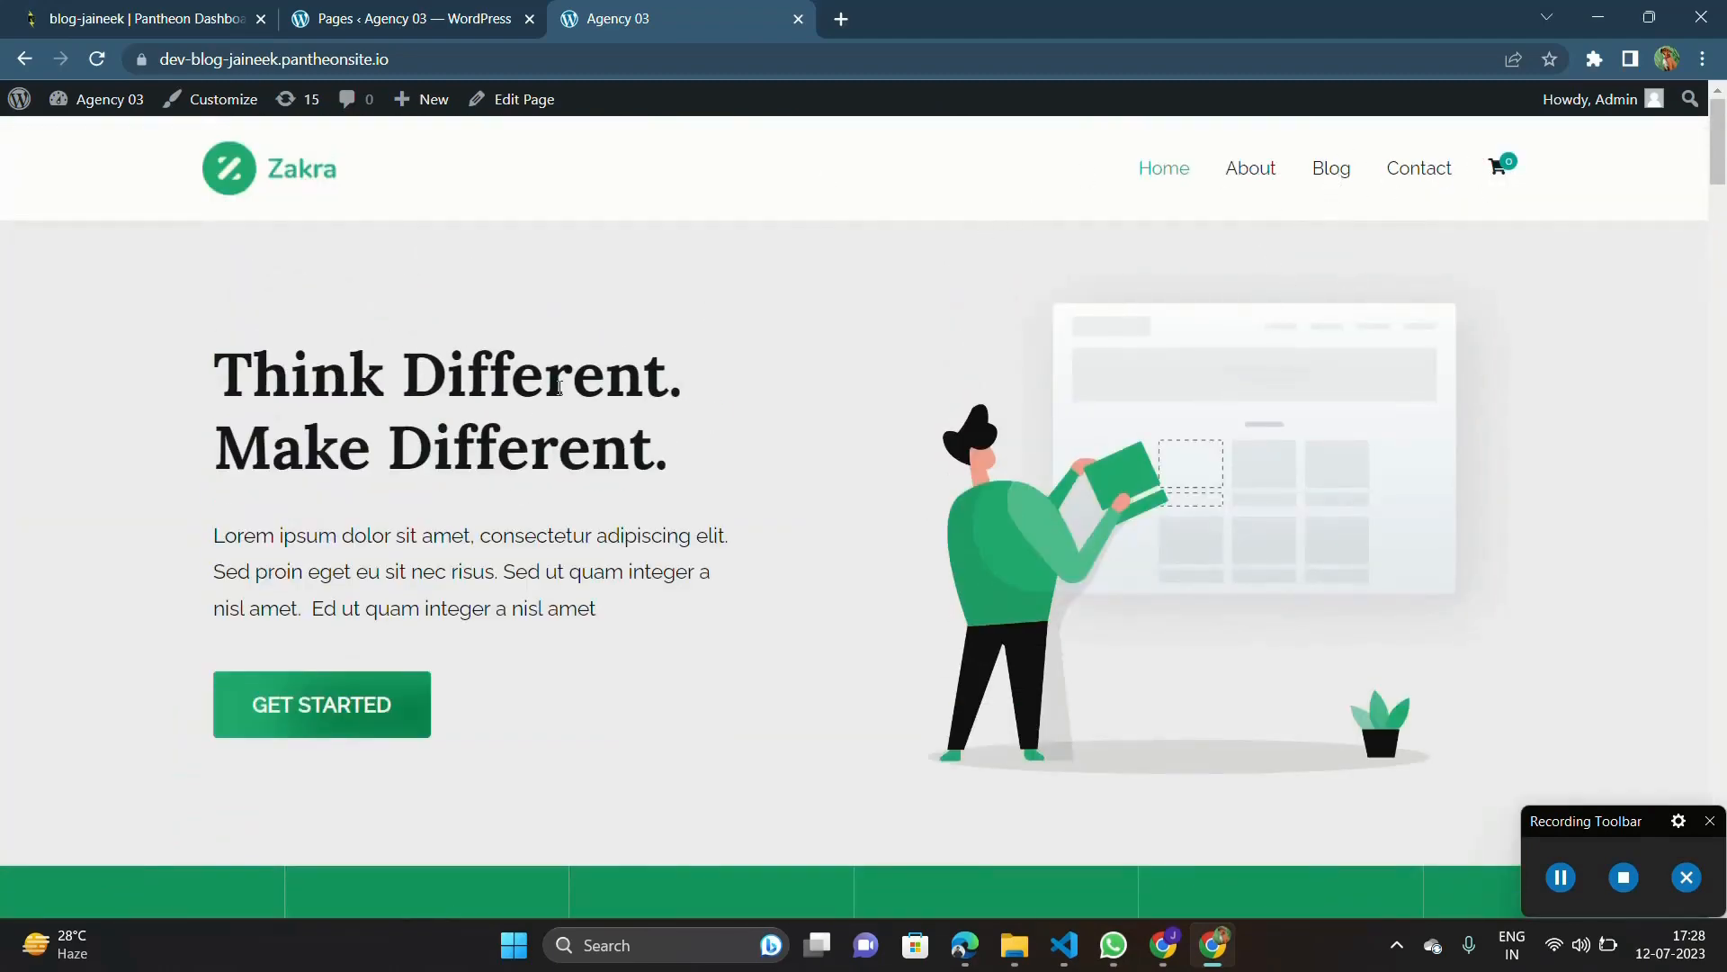
{"action": "left_click", "coordinate": [364, 8]}
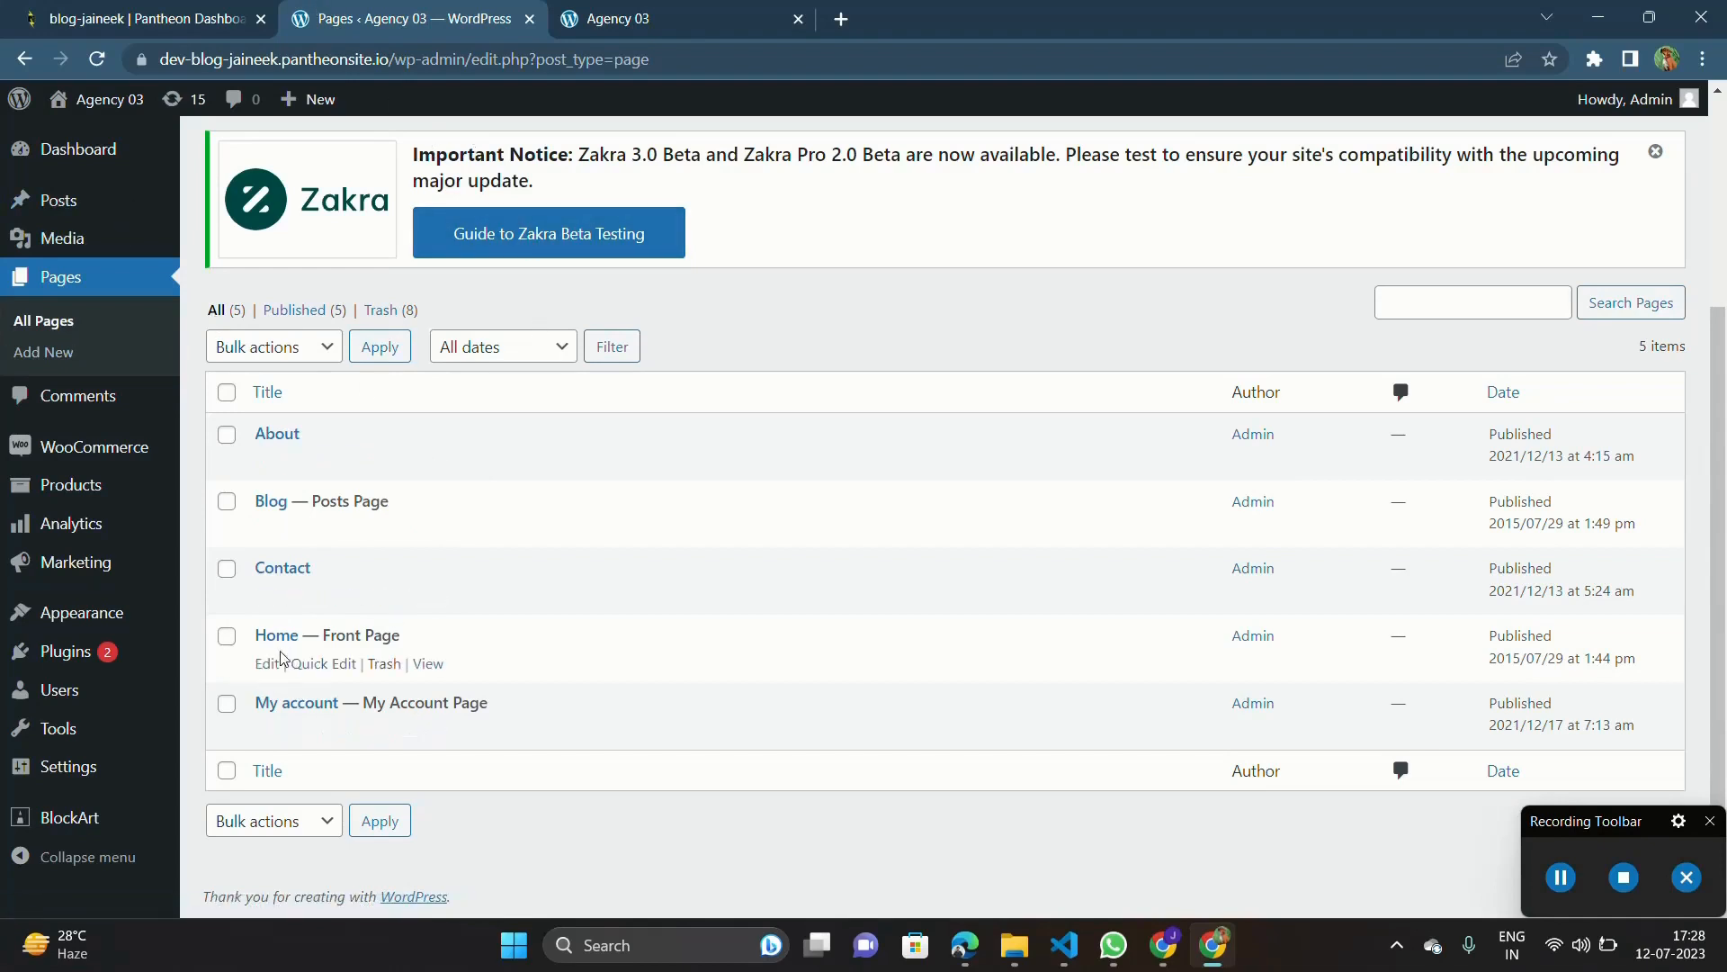
{"action": "left_click", "coordinate": [75, 276]}
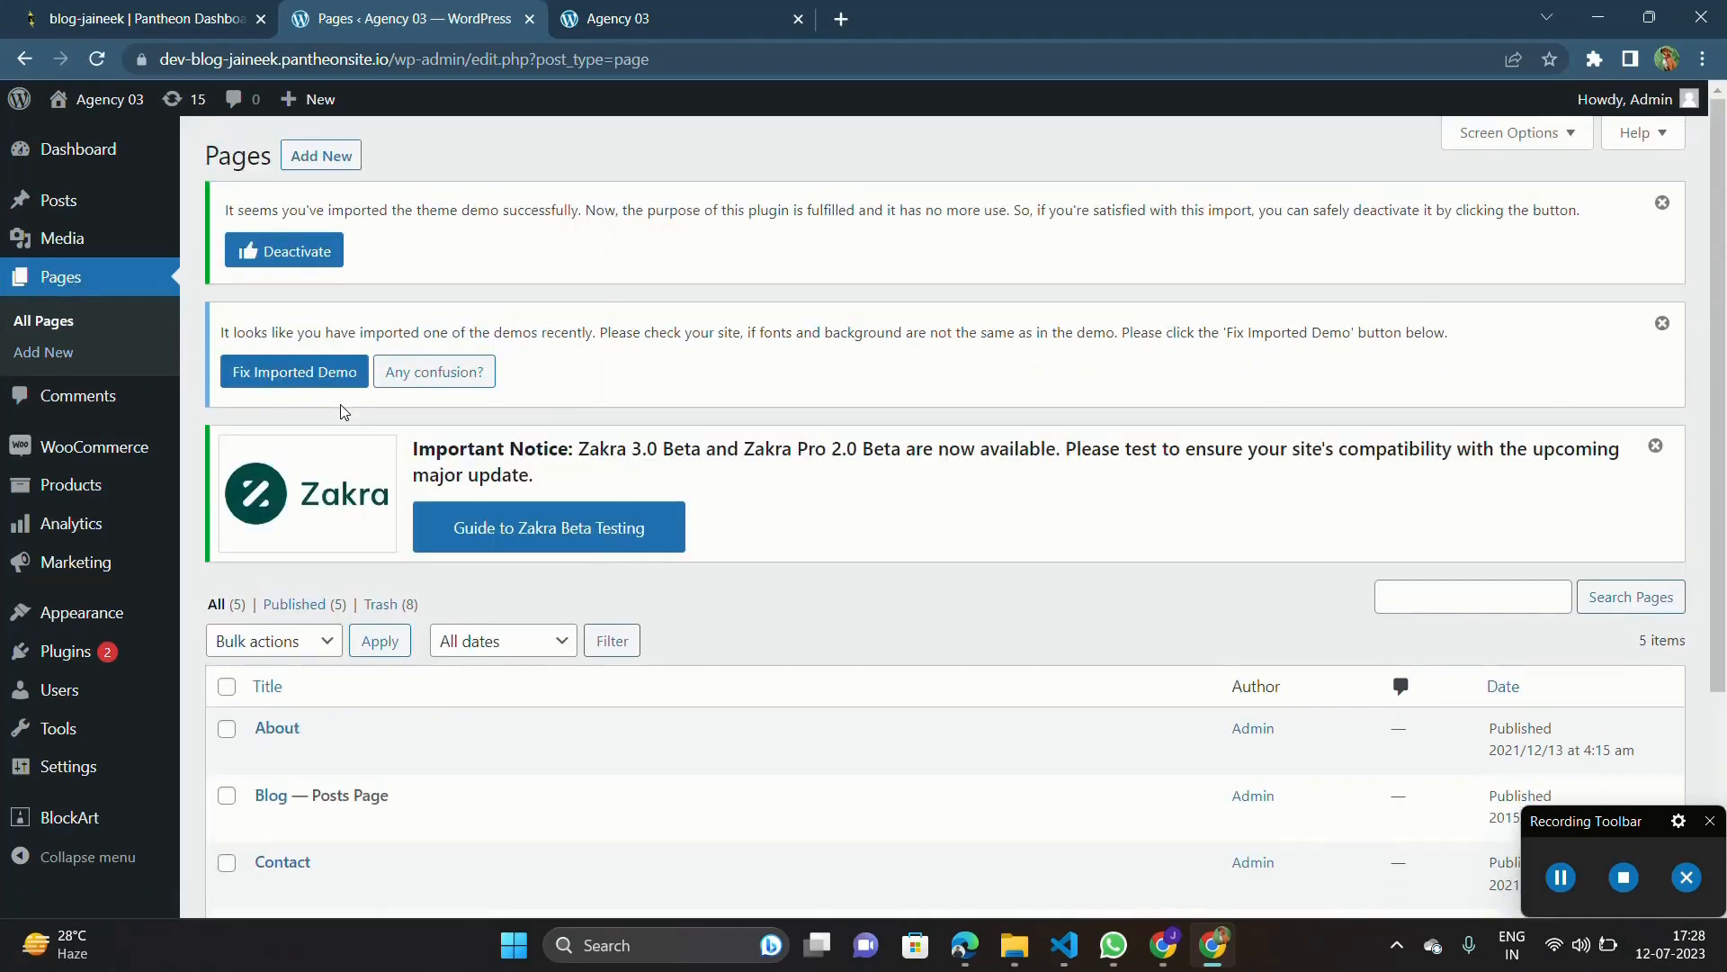
{"action": "scroll", "coordinate": [342, 412], "scroll_direction": "down", "scroll_amount": 3}
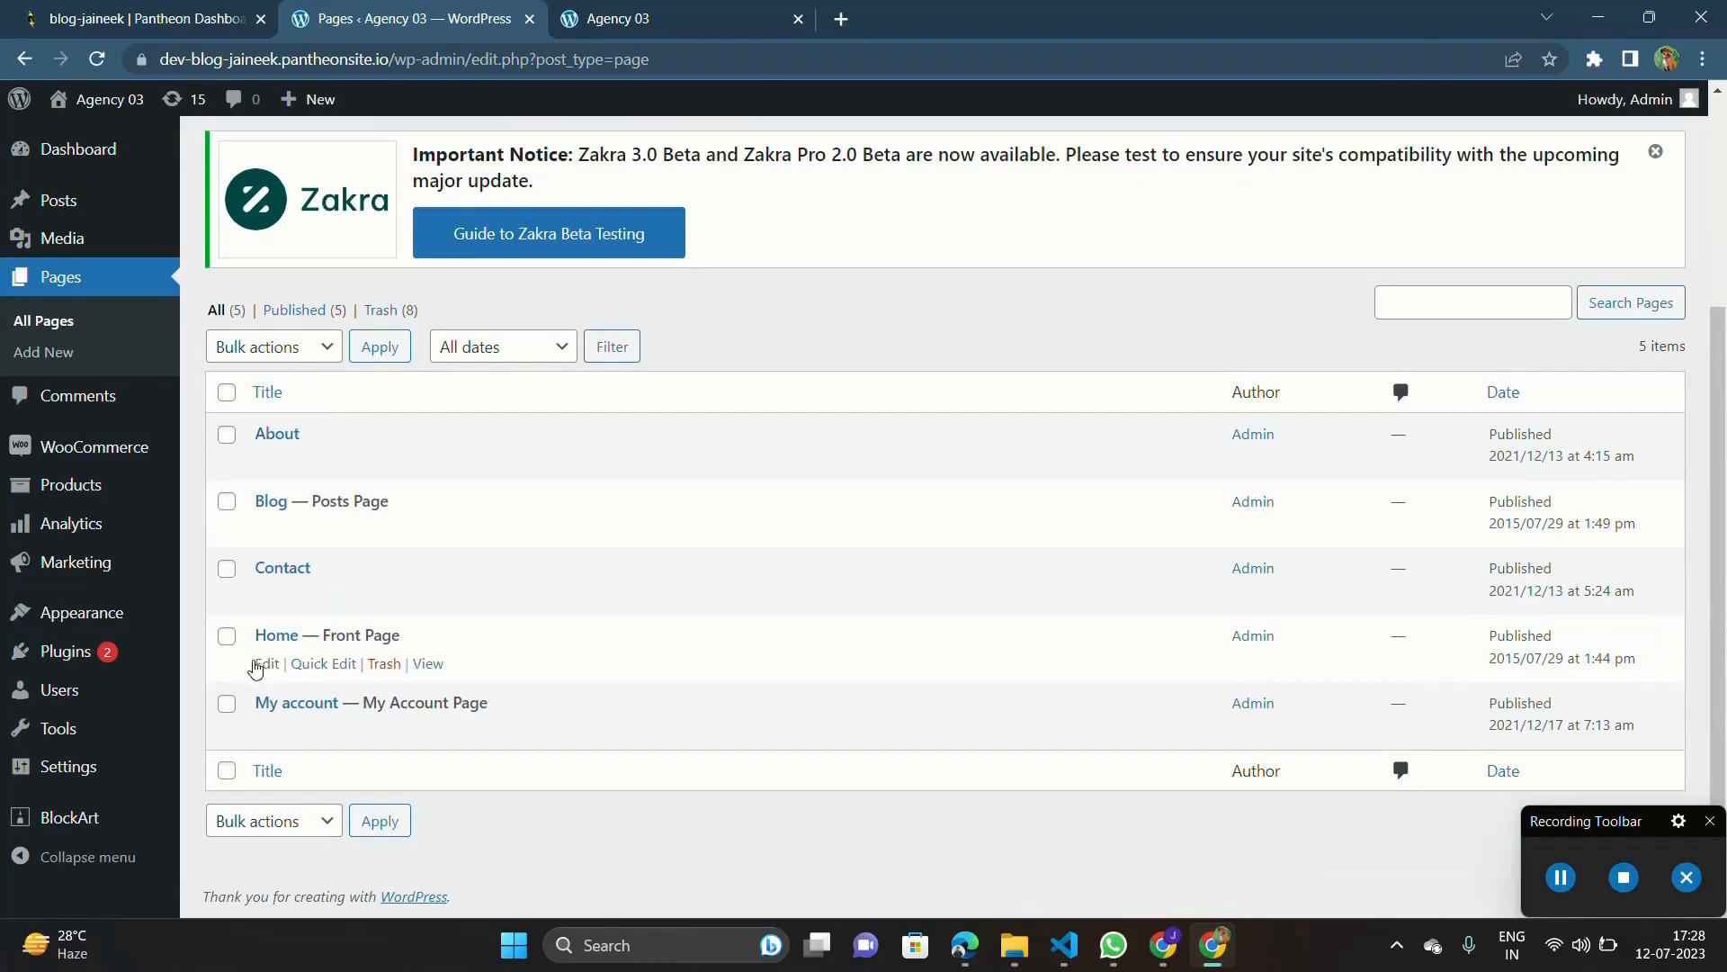
{"action": "left_click", "coordinate": [262, 669]}
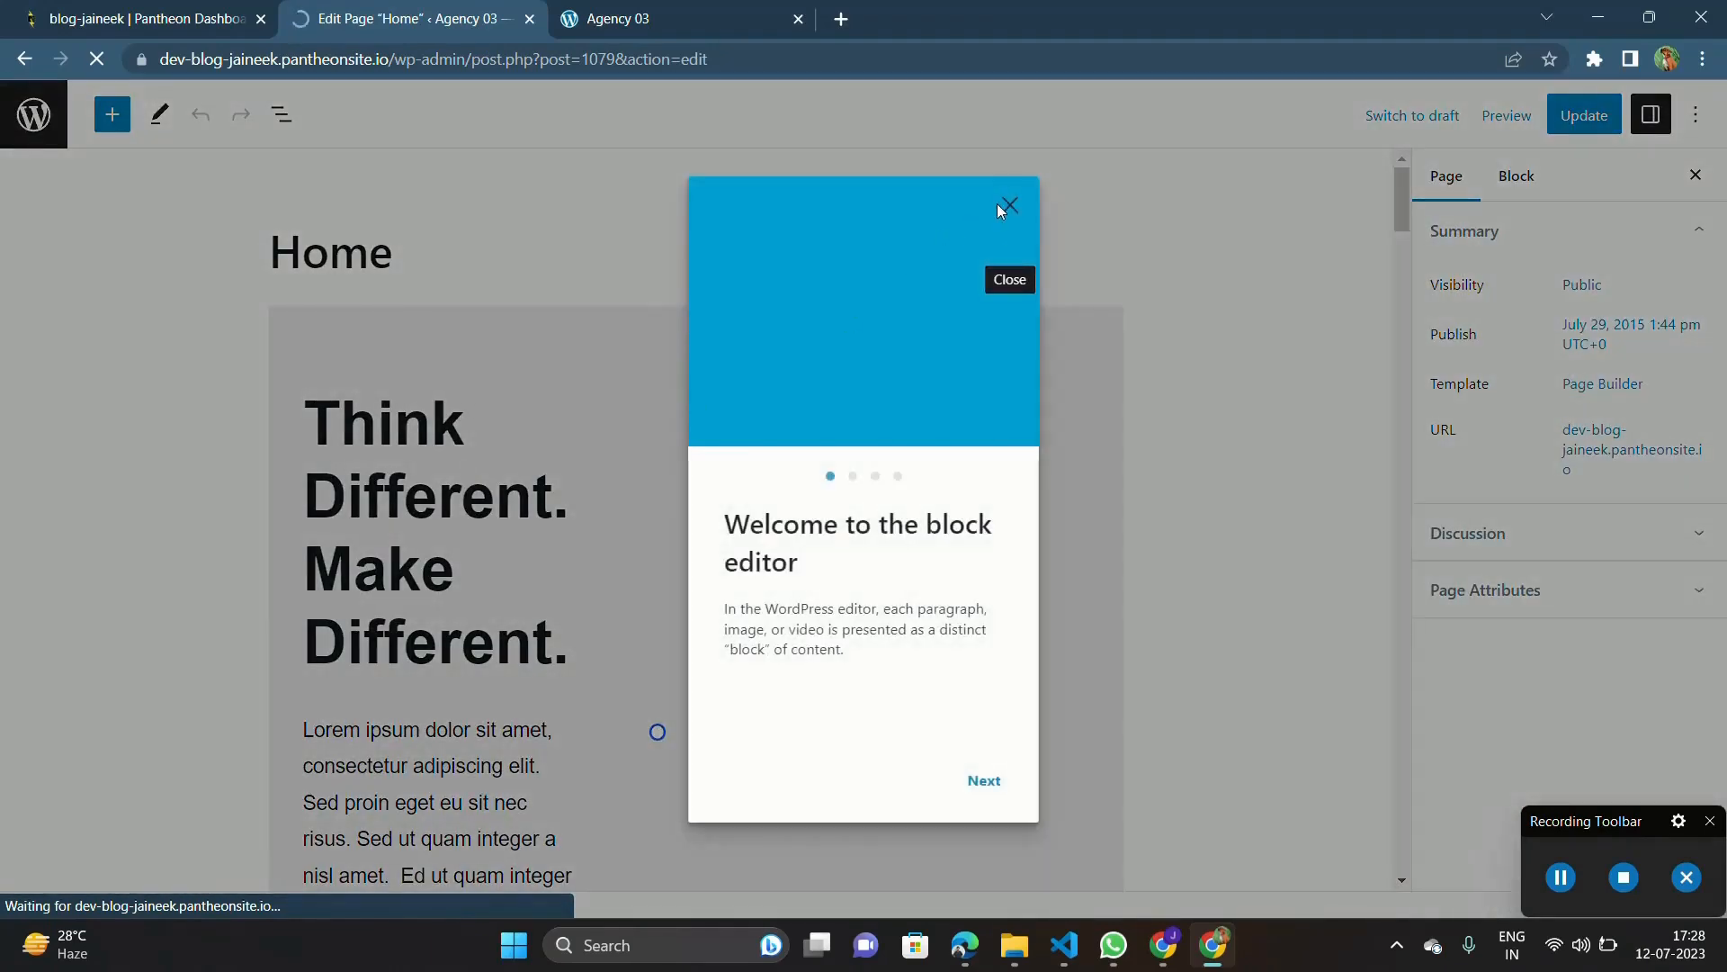
{"action": "left_click", "coordinate": [1008, 206]}
Step: Examine the Home page's sections in the editor, from the hero area through pricing and client reviews to the page settings
{"action": "scroll", "coordinate": [515, 544], "scroll_direction": "down", "scroll_amount": 10}
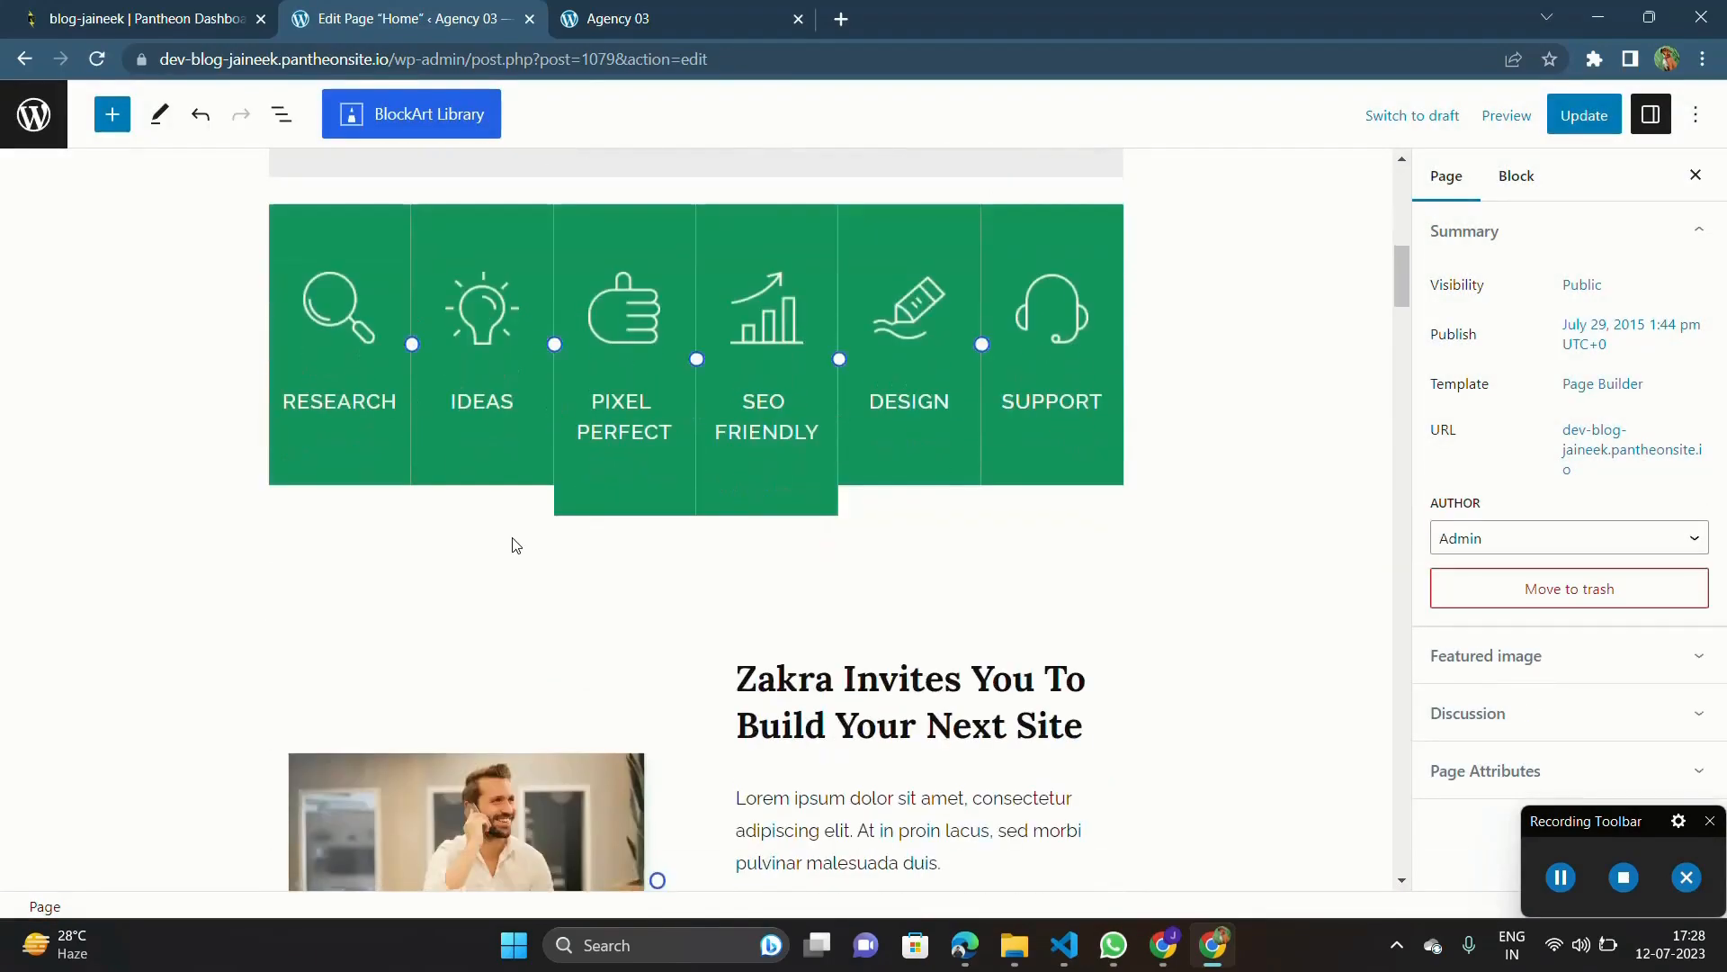
{"action": "scroll", "coordinate": [516, 545], "scroll_direction": "up", "scroll_amount": 10}
{"action": "scroll", "coordinate": [515, 546], "scroll_direction": "down", "scroll_amount": 20}
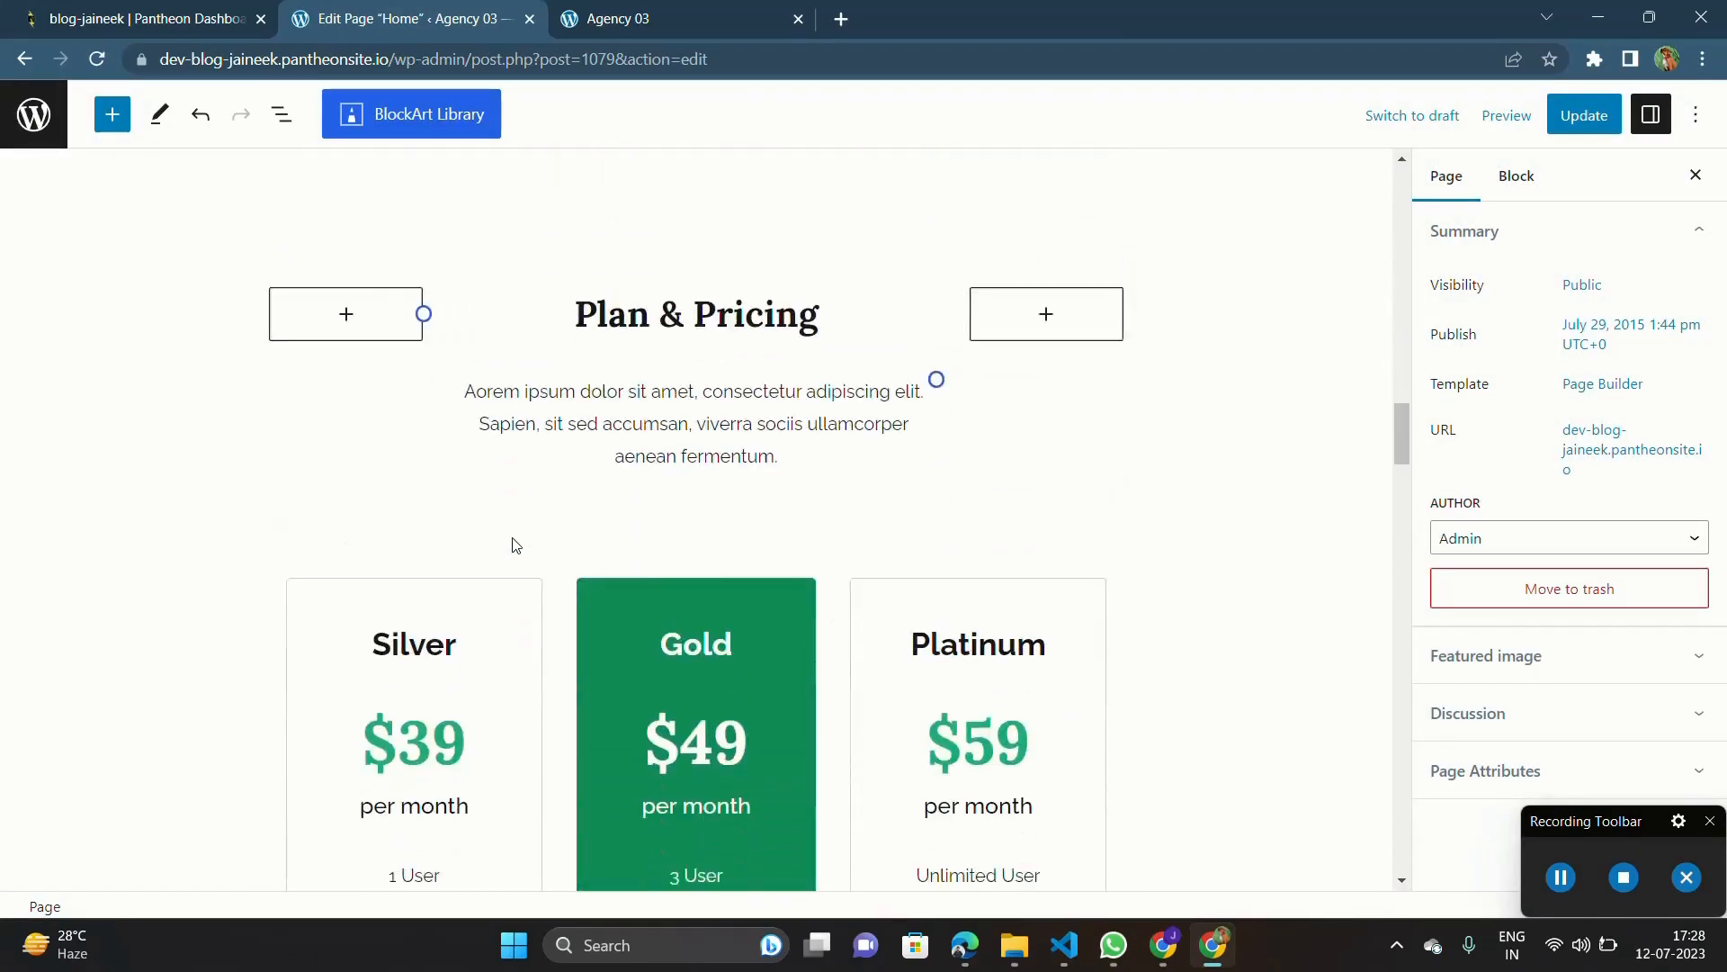
{"action": "scroll", "coordinate": [515, 545], "scroll_direction": "down", "scroll_amount": 6}
{"action": "scroll", "coordinate": [516, 545], "scroll_direction": "up", "scroll_amount": 5}
{"action": "scroll", "coordinate": [516, 545], "scroll_direction": "down", "scroll_amount": 15}
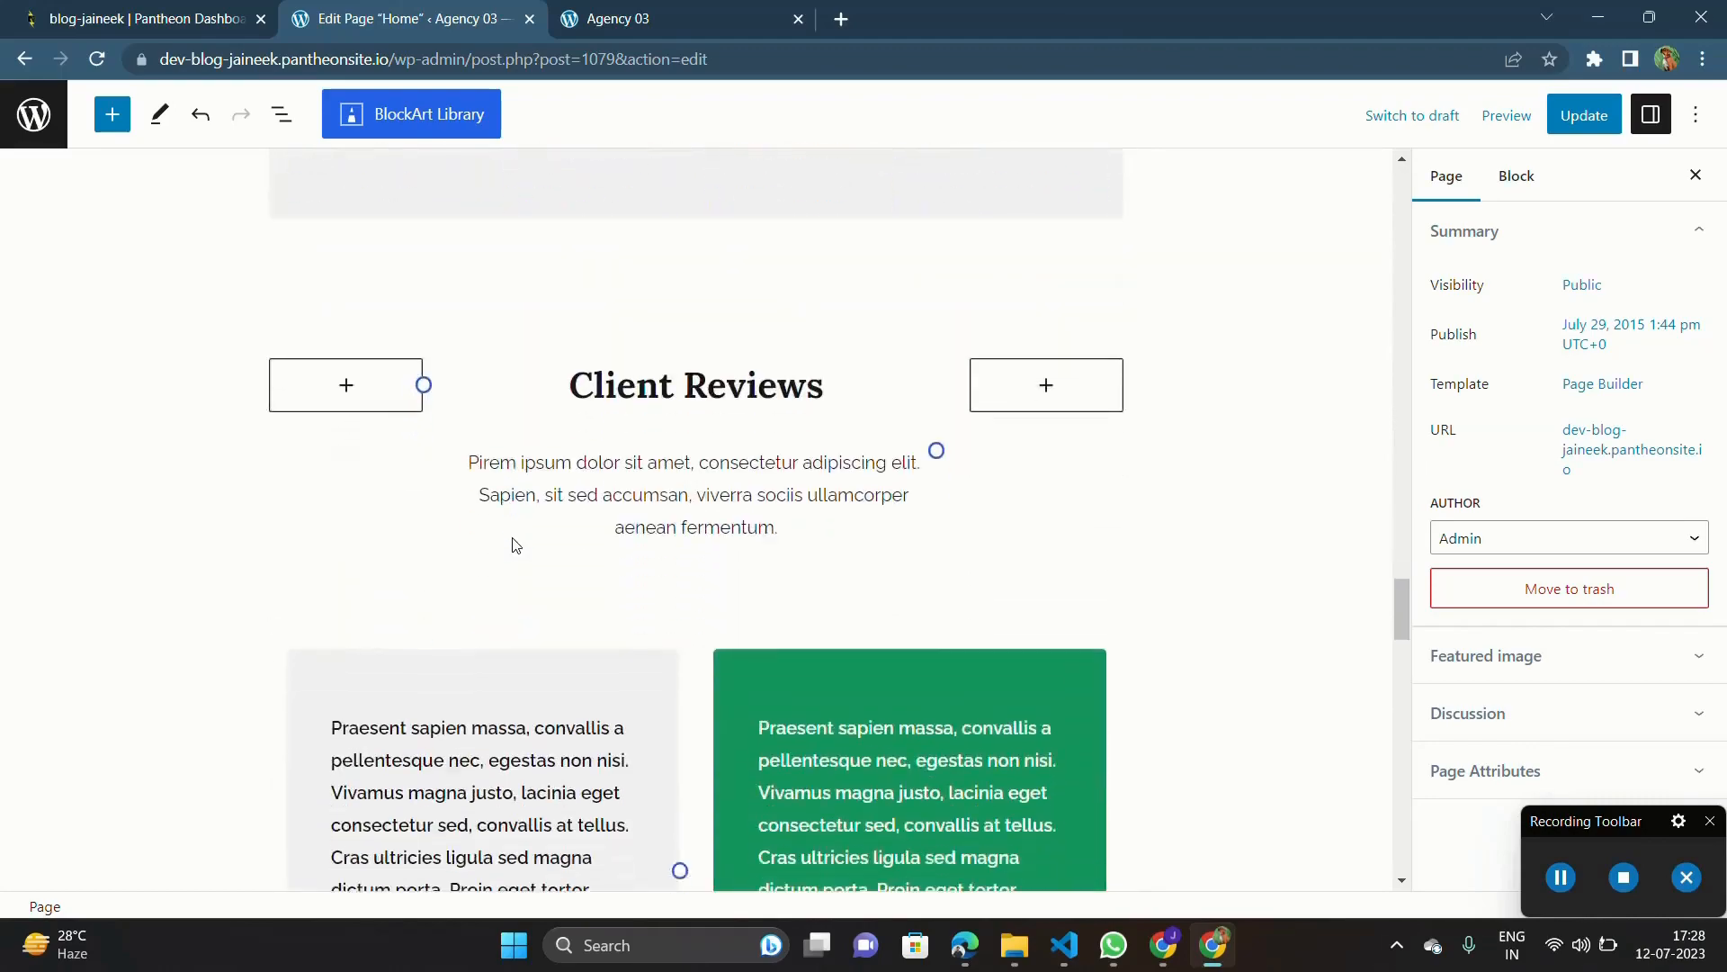
{"action": "scroll", "coordinate": [515, 545], "scroll_direction": "down", "scroll_amount": 12}
{"action": "scroll", "coordinate": [515, 546], "scroll_direction": "up", "scroll_amount": 5}
{"action": "scroll", "coordinate": [516, 545], "scroll_direction": "down", "scroll_amount": 20}
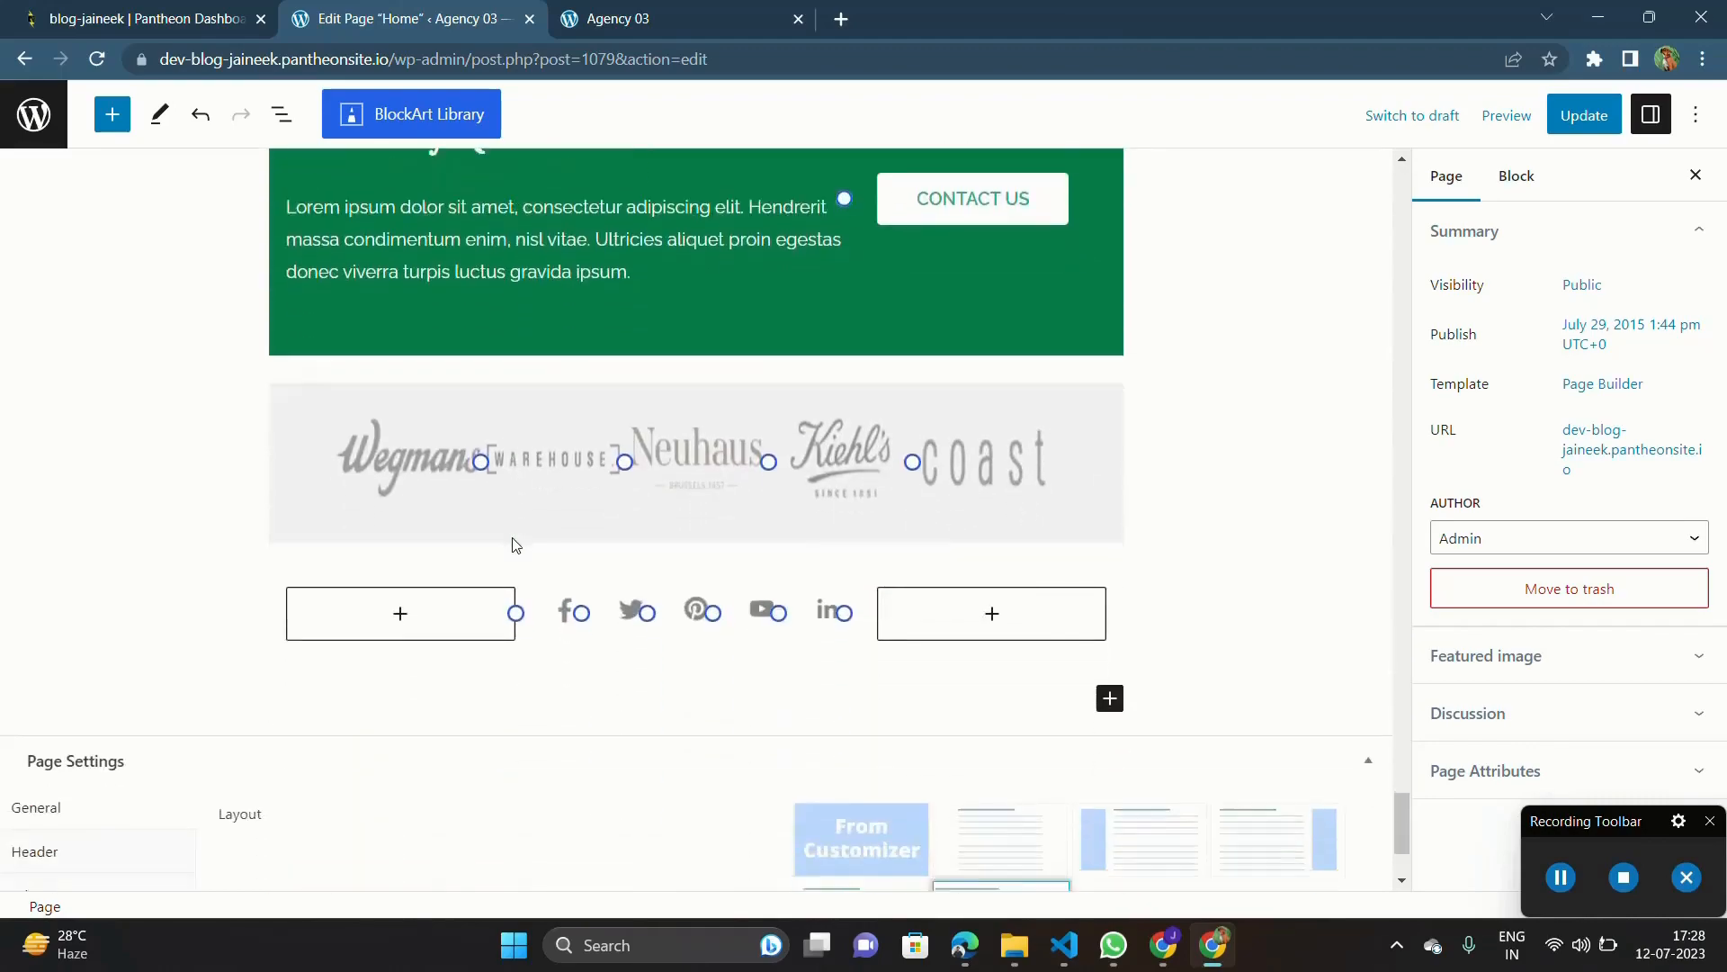
{"action": "scroll", "coordinate": [515, 545], "scroll_direction": "down", "scroll_amount": 2}
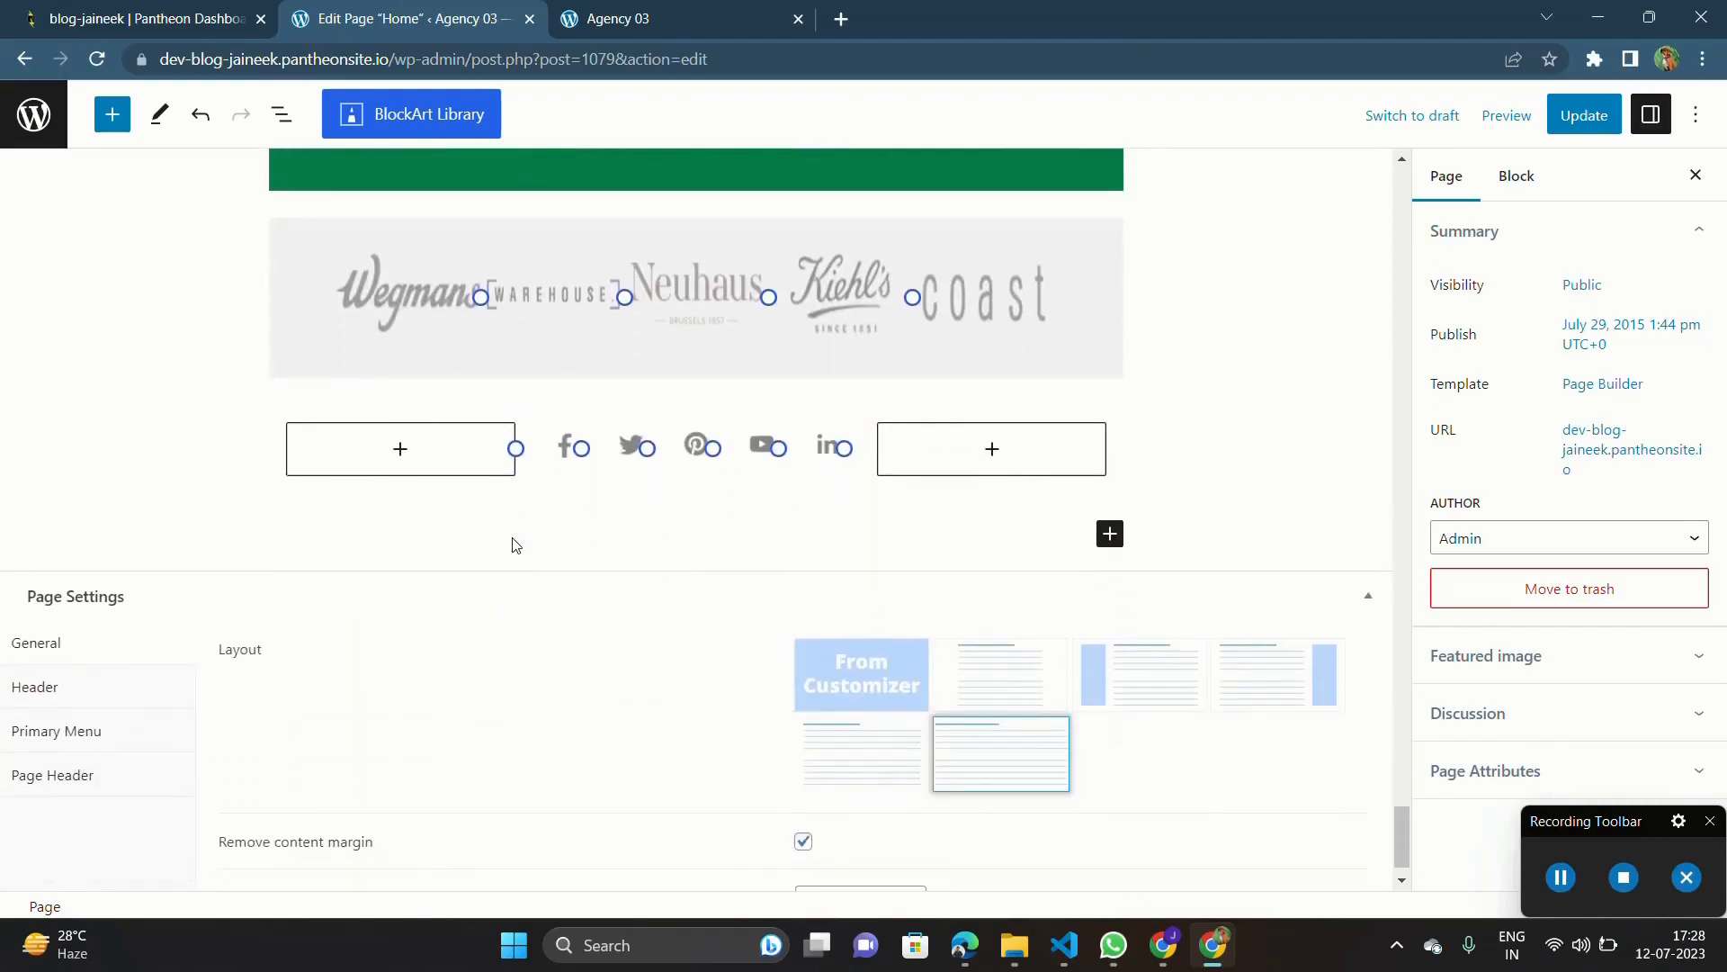
{"action": "scroll", "coordinate": [515, 545], "scroll_direction": "up", "scroll_amount": 20}
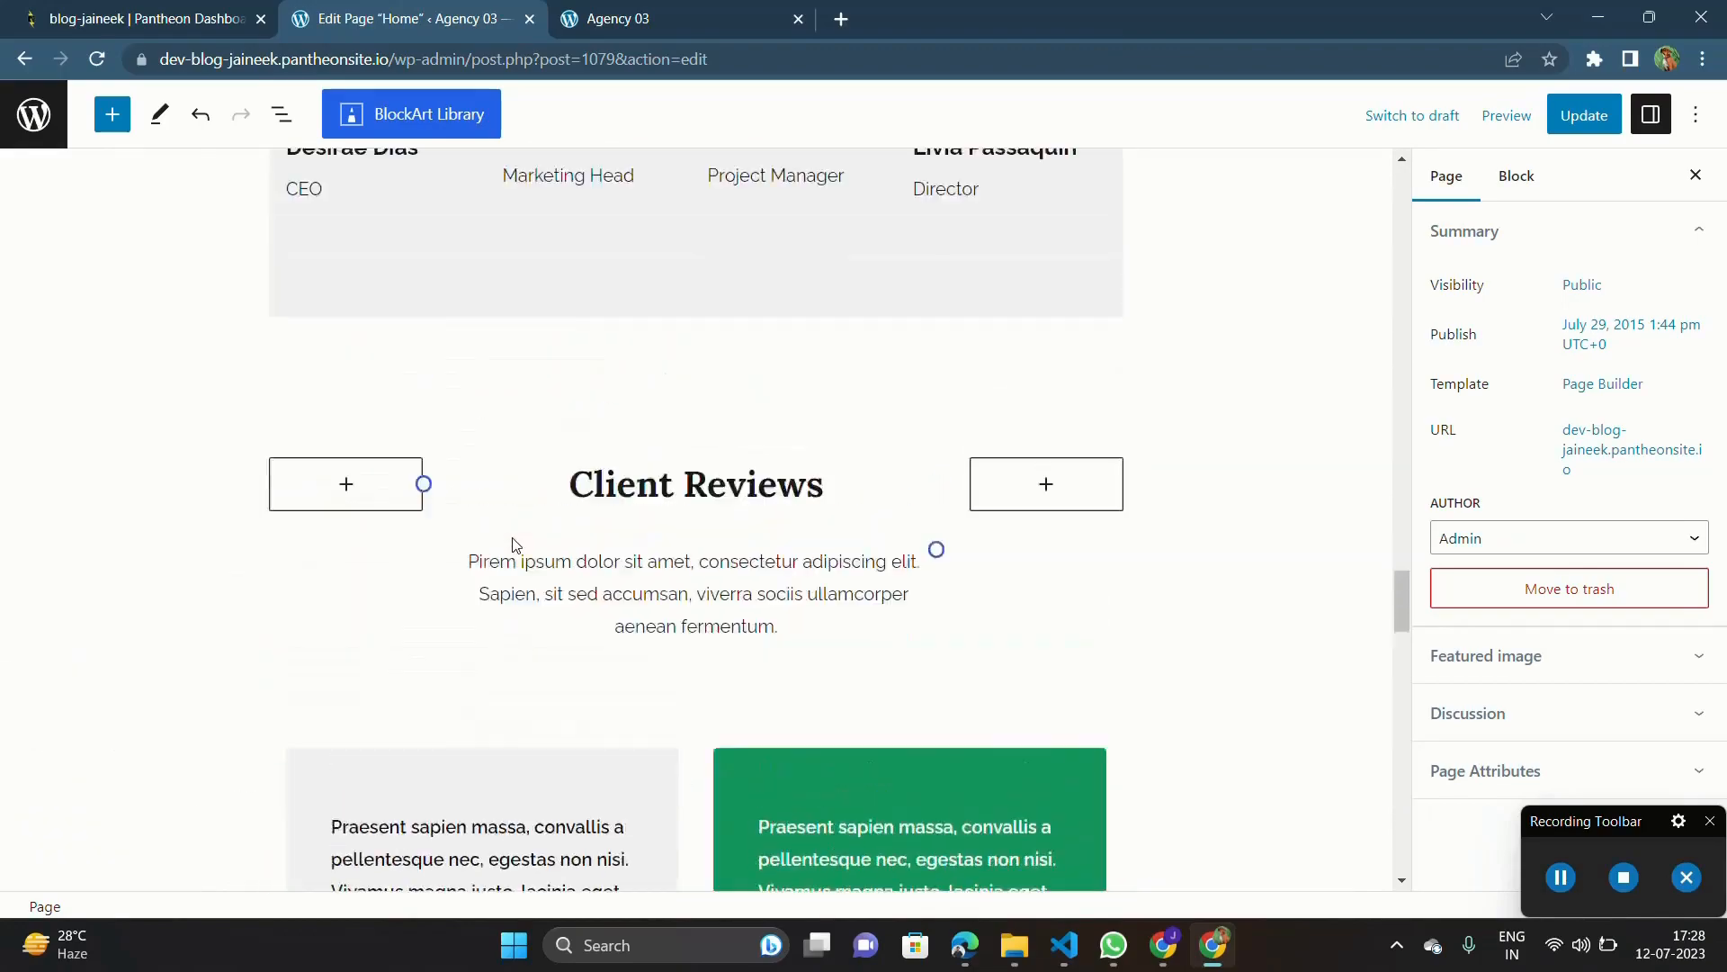
{"action": "scroll", "coordinate": [515, 545], "scroll_direction": "up", "scroll_amount": 15}
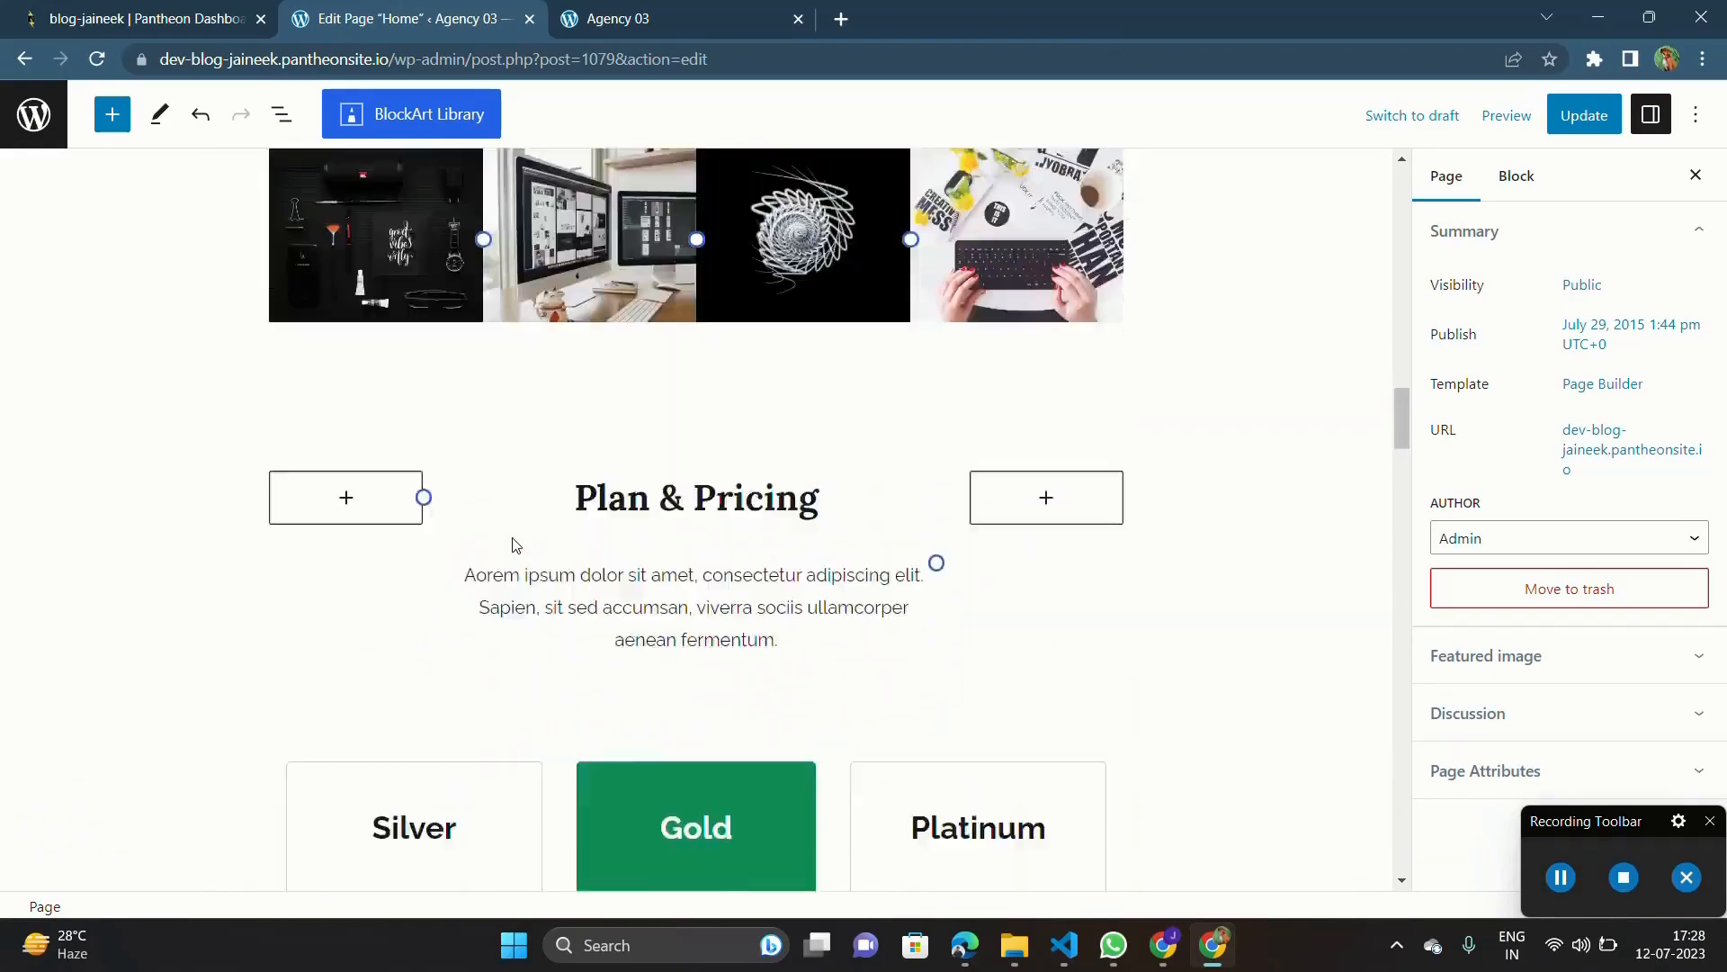
{"action": "scroll", "coordinate": [513, 545], "scroll_direction": "up", "scroll_amount": 10}
Step: Remove the "Zakra Invites You To Build Your Next Site" section from the Home page
{"action": "scroll", "coordinate": [513, 545], "scroll_direction": "down", "scroll_amount": 6}
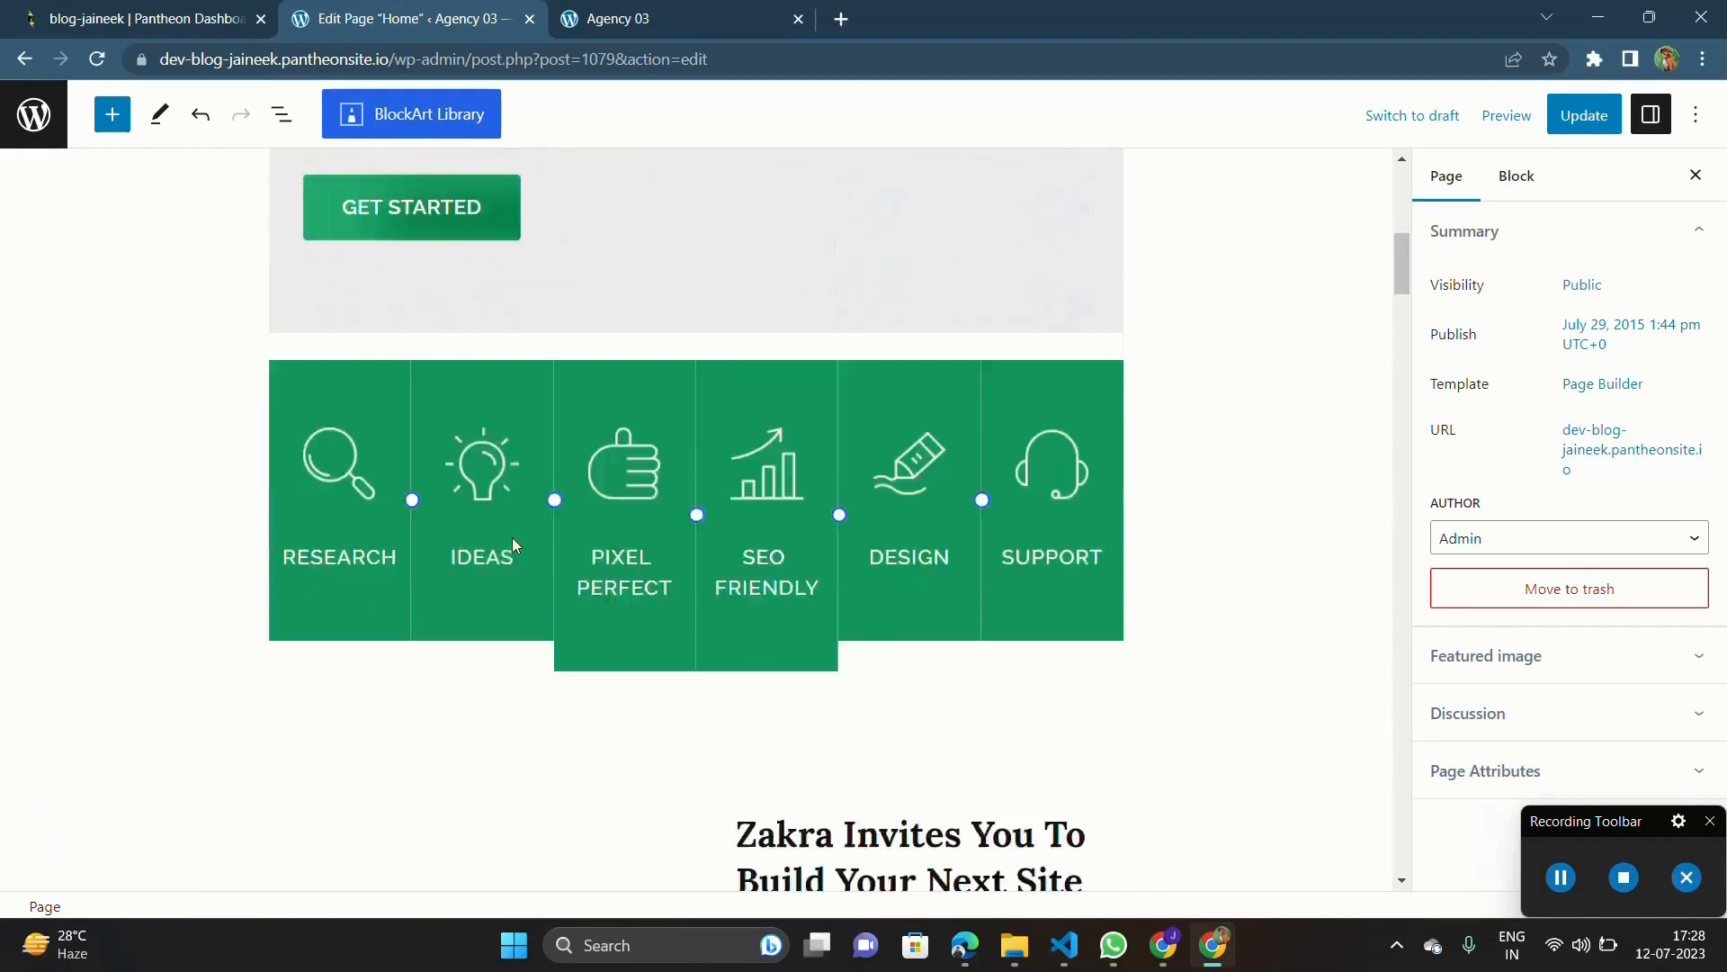
{"action": "scroll", "coordinate": [514, 544], "scroll_direction": "down", "scroll_amount": 2}
{"action": "left_click", "coordinate": [590, 368]}
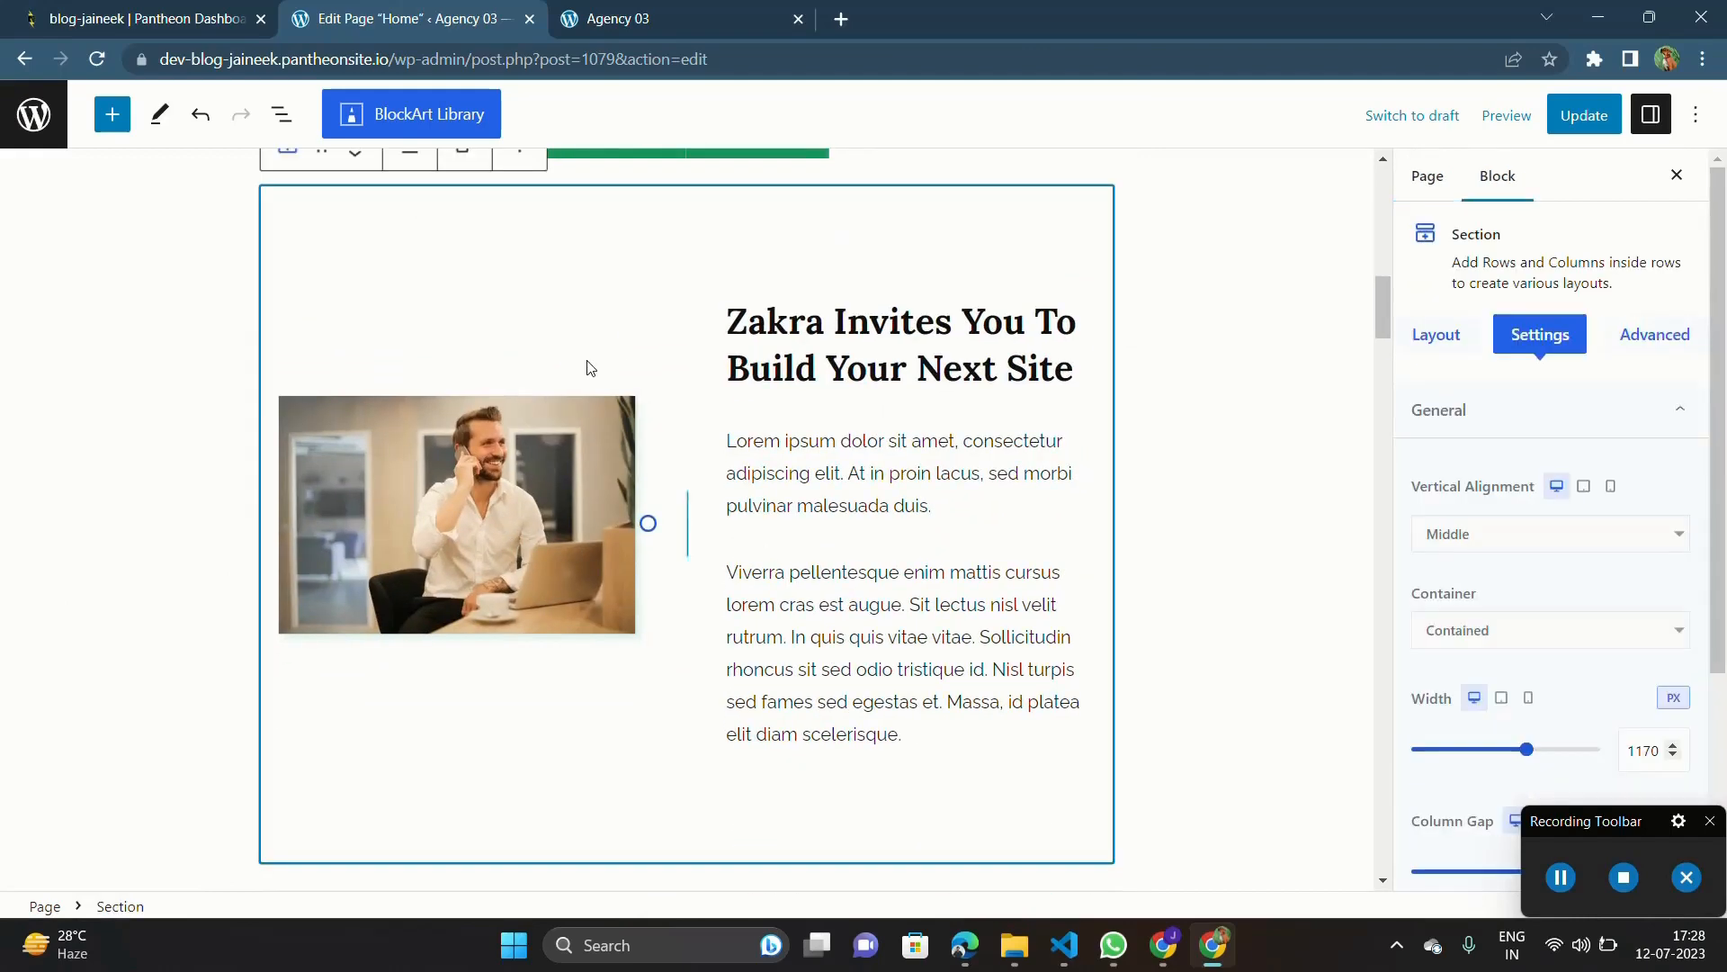
{"action": "scroll", "coordinate": [452, 347], "scroll_direction": "up", "scroll_amount": 1}
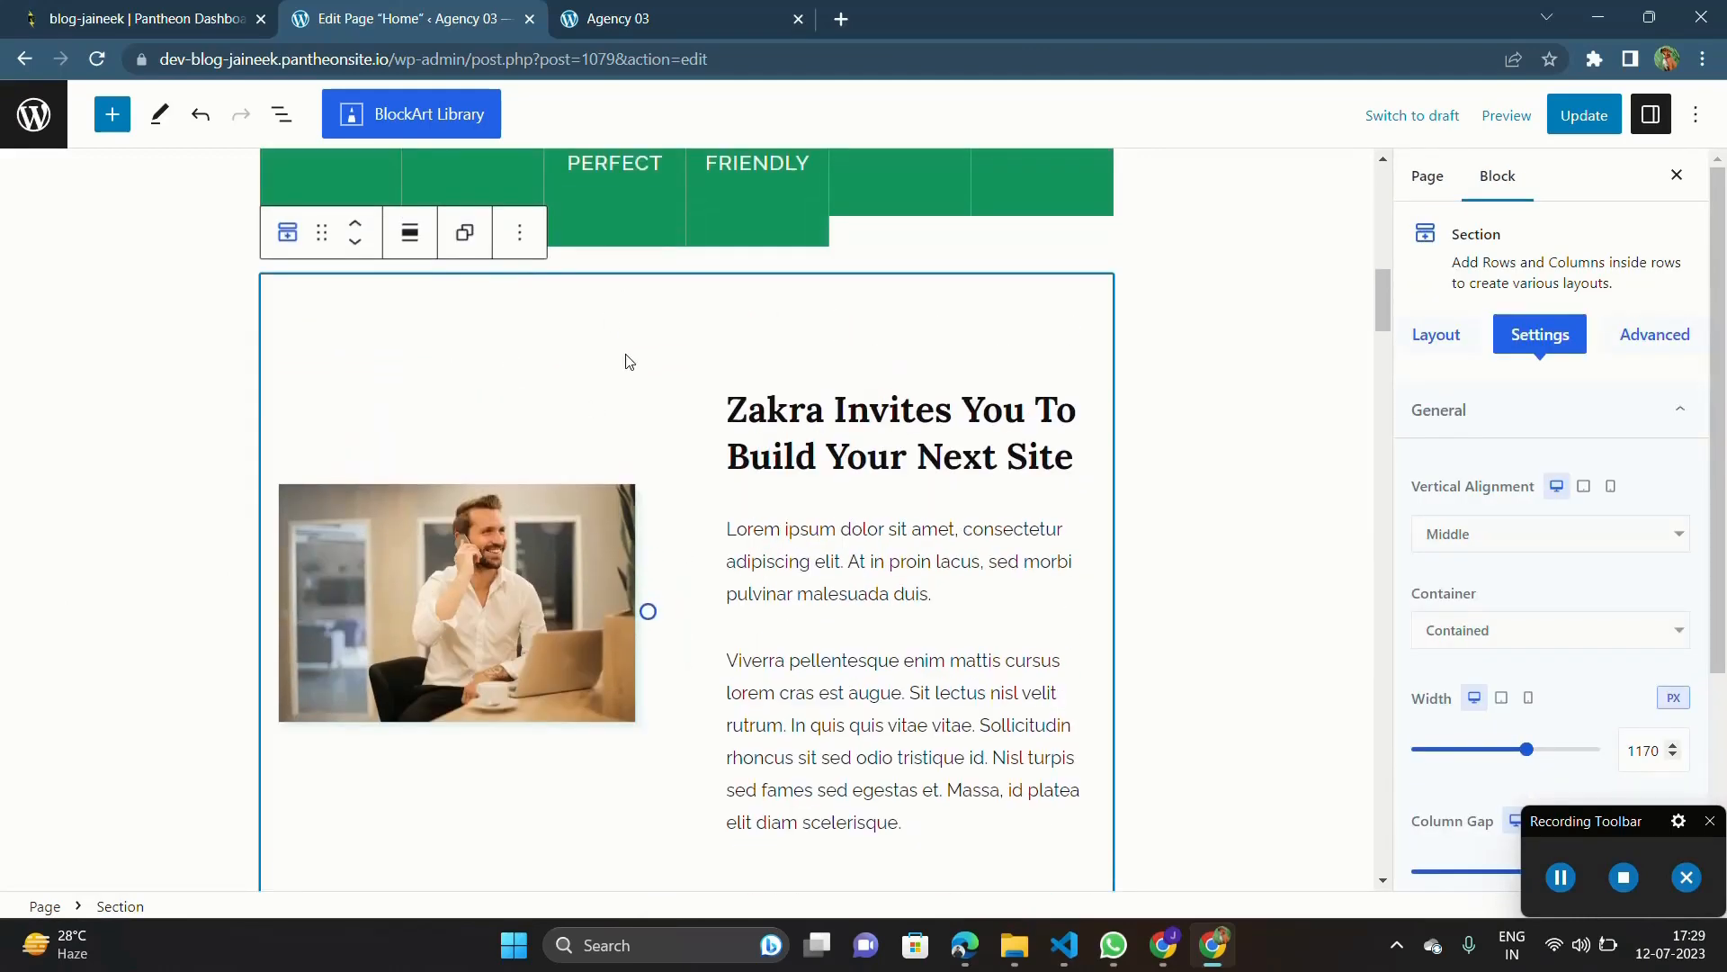
{"action": "left_click", "coordinate": [521, 234]}
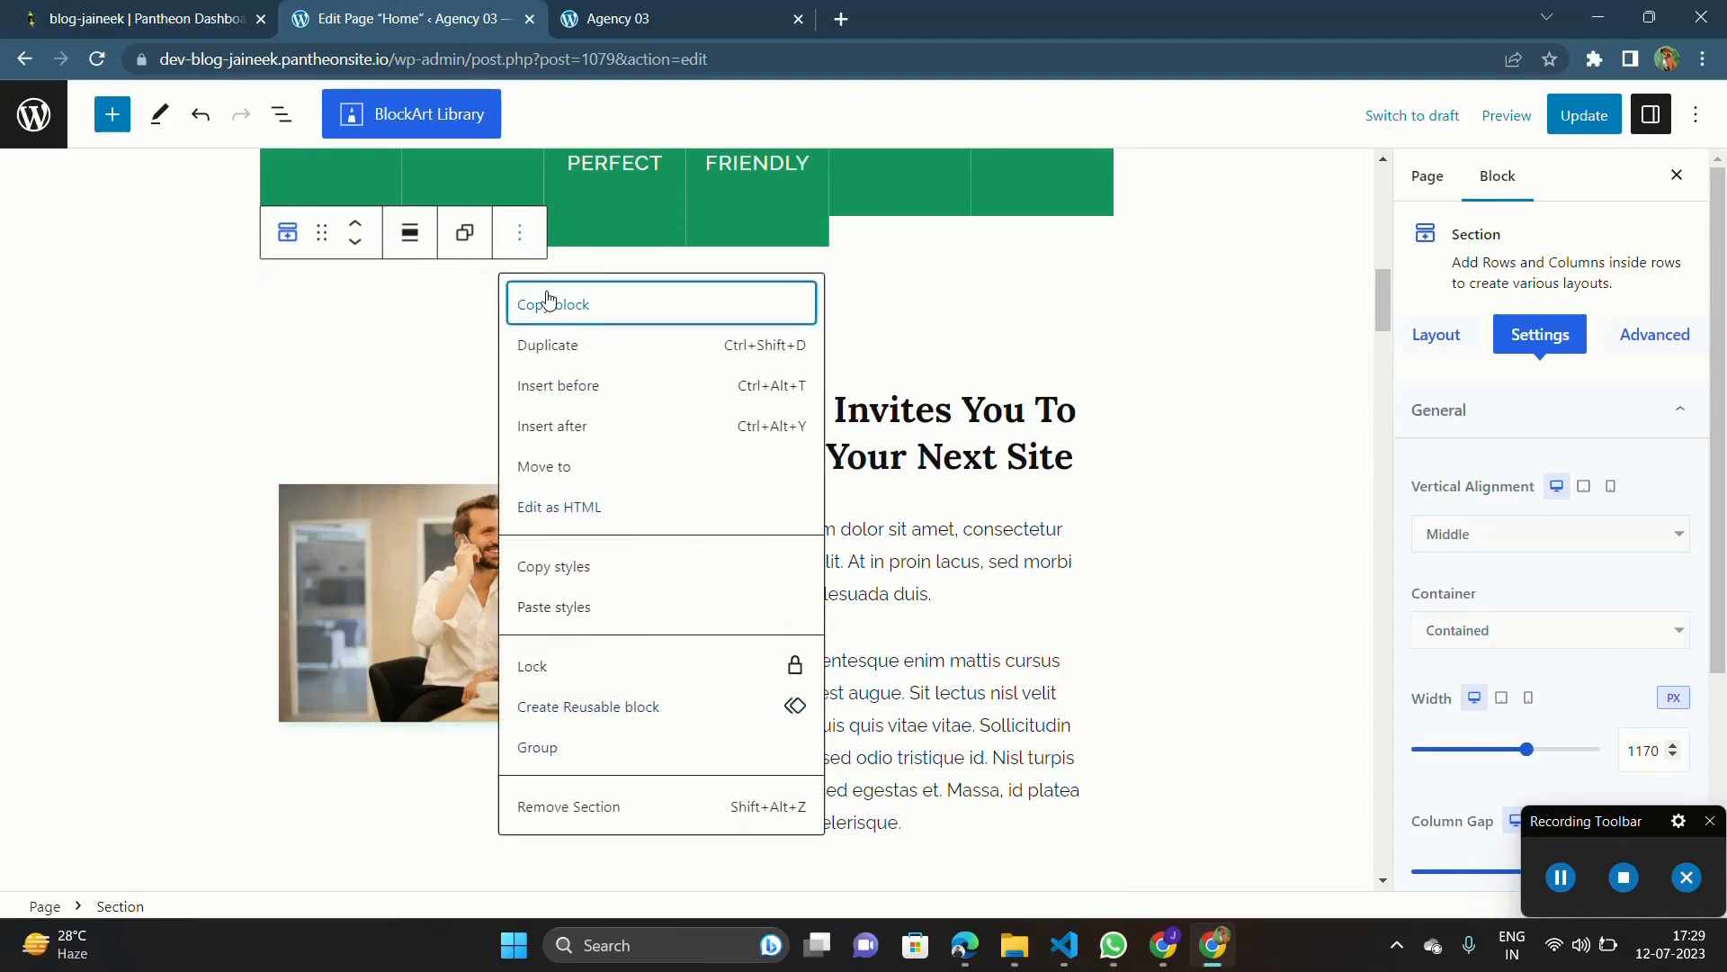
{"action": "left_click", "coordinate": [398, 351]}
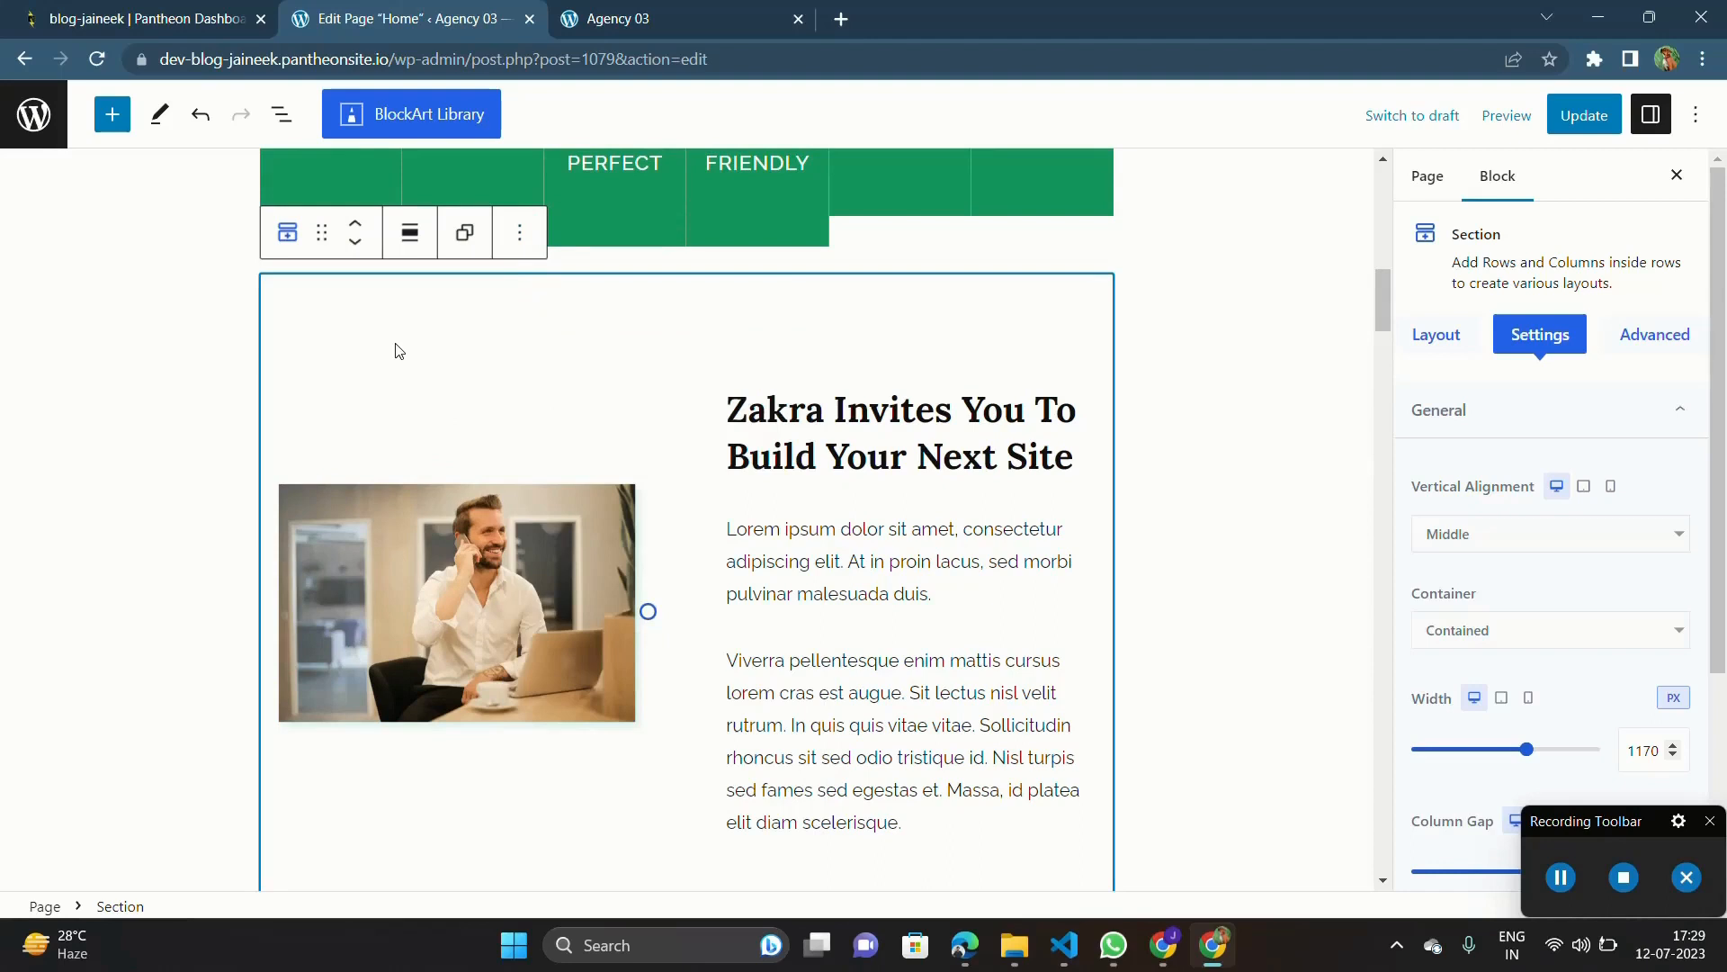
{"action": "left_click", "coordinate": [521, 235]}
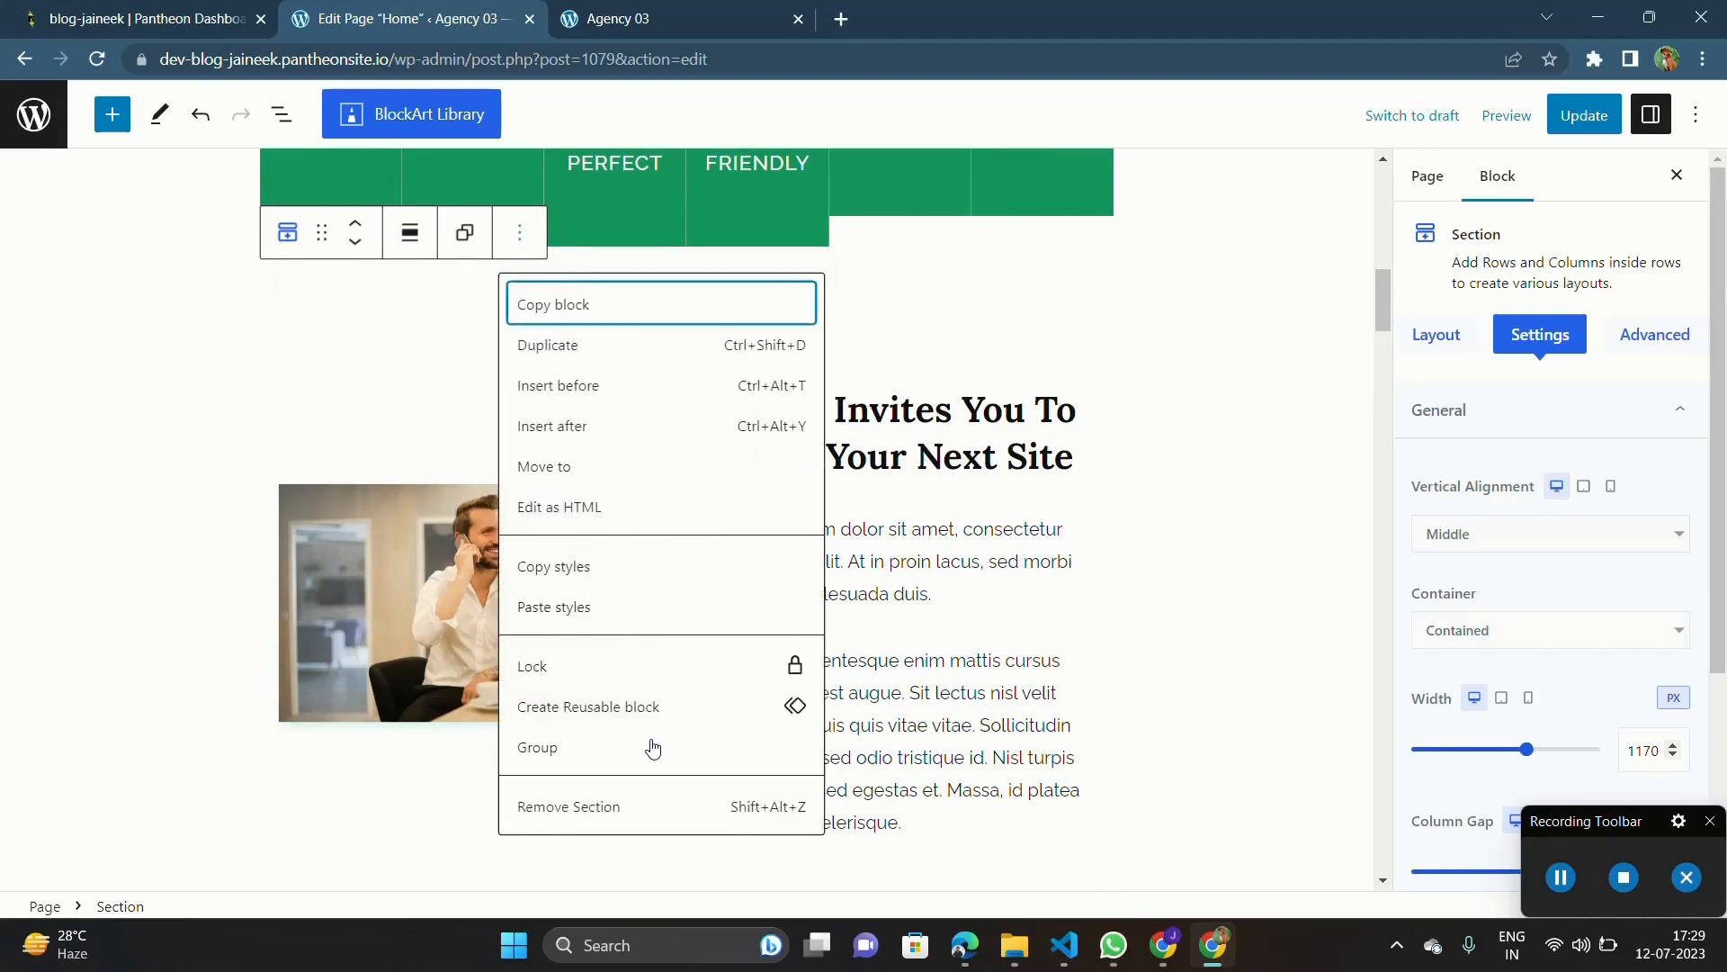
{"action": "left_click", "coordinate": [583, 802]}
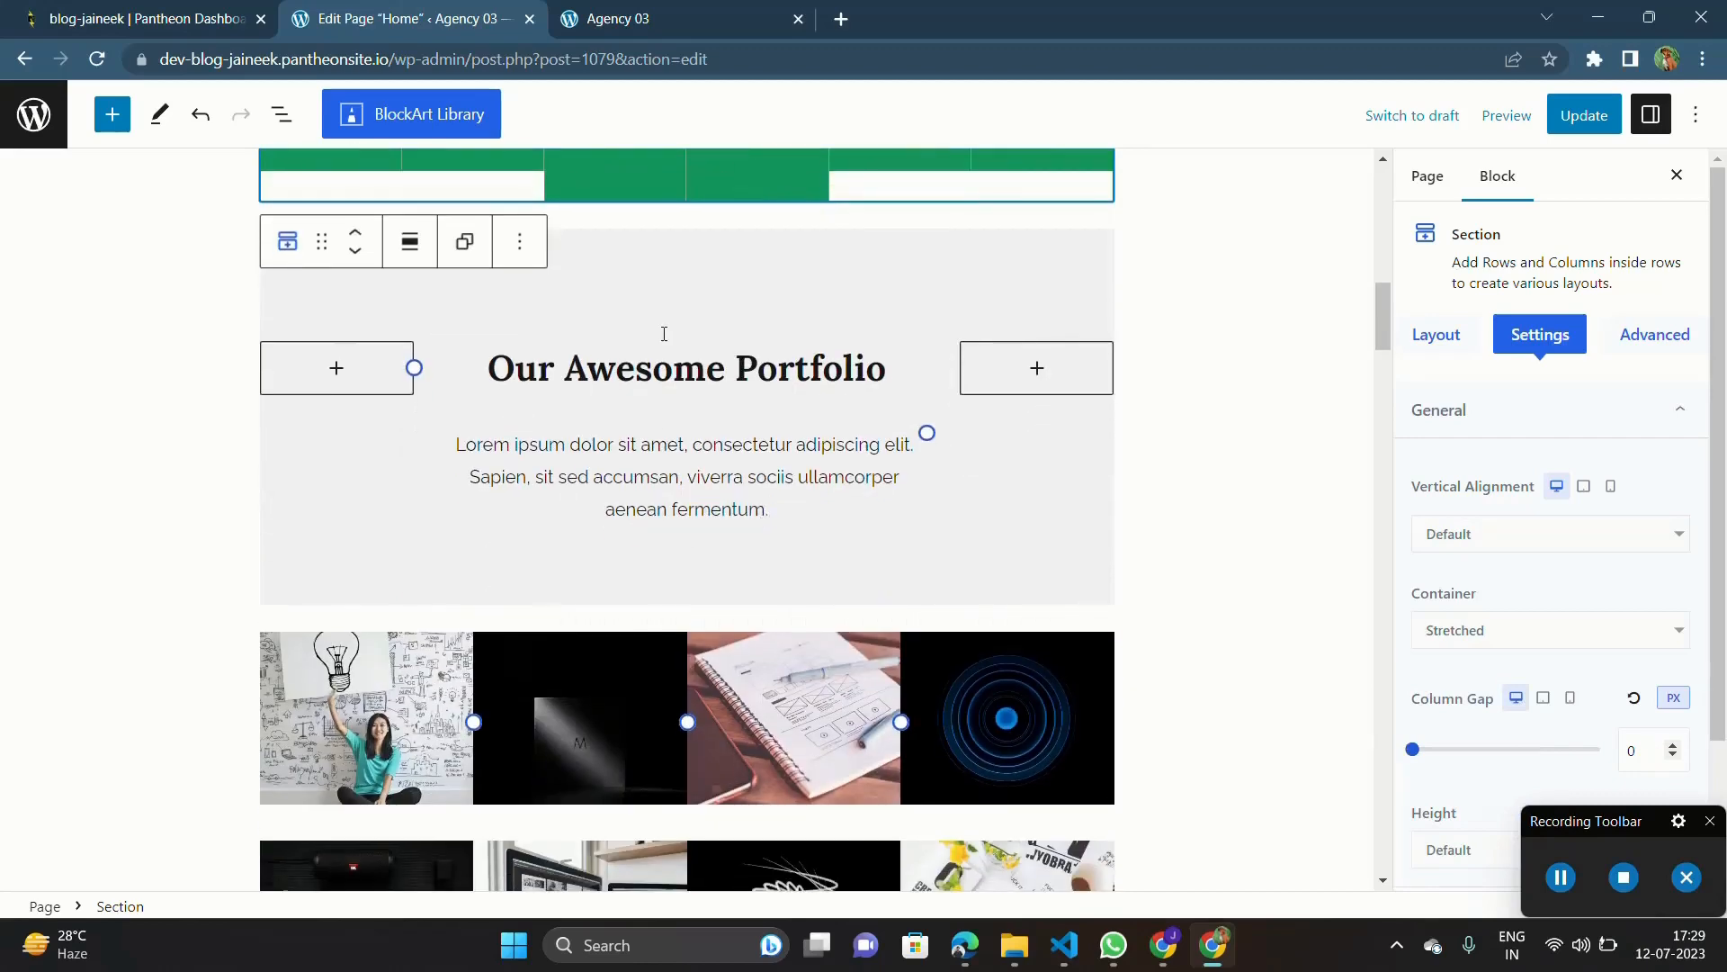
Step: Remove the first image, the woman holding a light bulb drawing, from the upper row of portfolio images
{"action": "scroll", "coordinate": [663, 333], "scroll_direction": "up", "scroll_amount": 12}
{"action": "scroll", "coordinate": [664, 333], "scroll_direction": "down", "scroll_amount": 5}
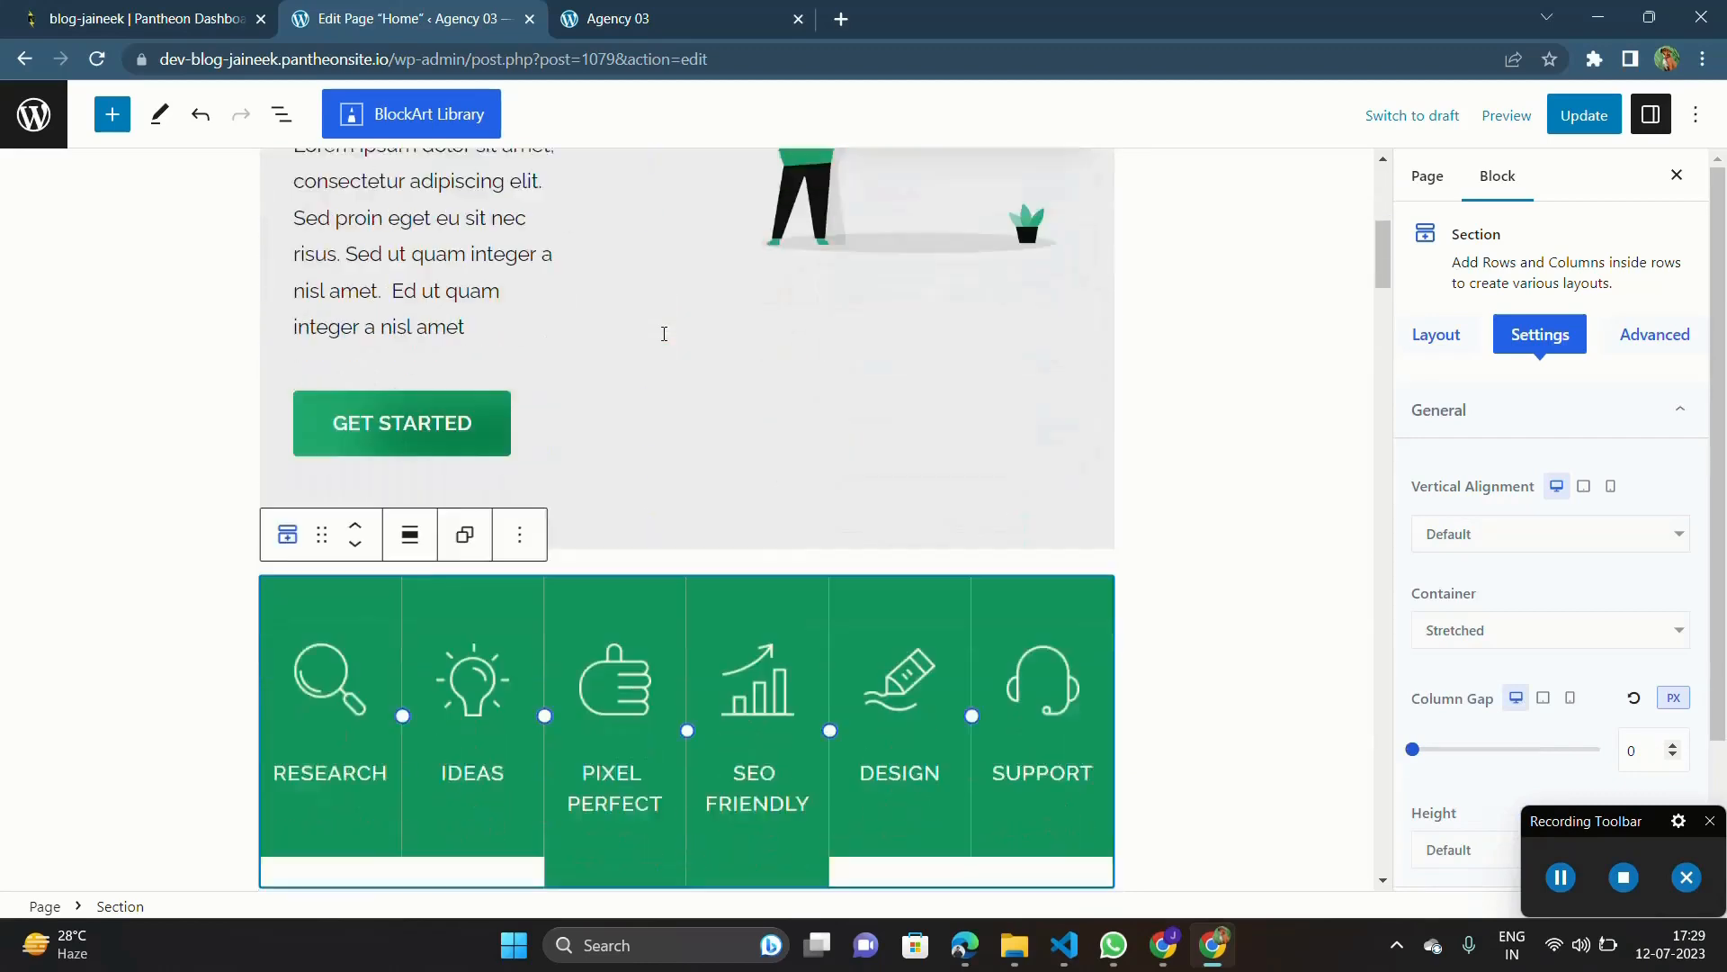
{"action": "scroll", "coordinate": [684, 369], "scroll_direction": "down", "scroll_amount": 1}
{"action": "scroll", "coordinate": [715, 482], "scroll_direction": "down", "scroll_amount": 12}
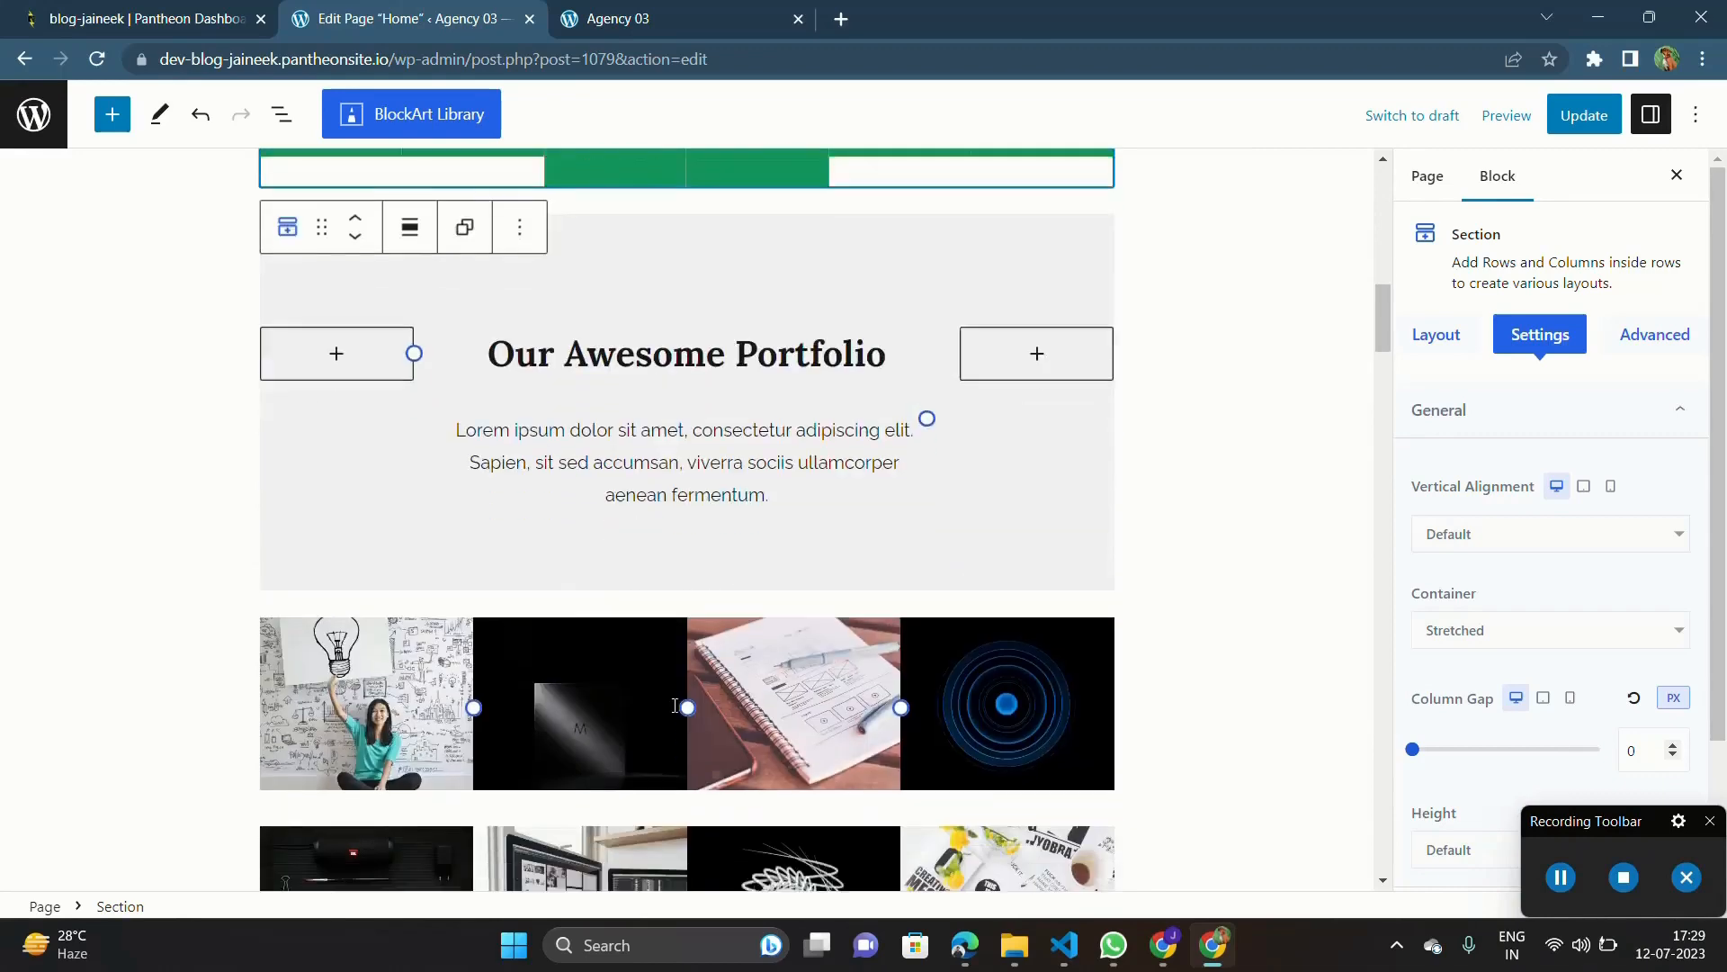
{"action": "scroll", "coordinate": [627, 345], "scroll_direction": "up", "scroll_amount": 3}
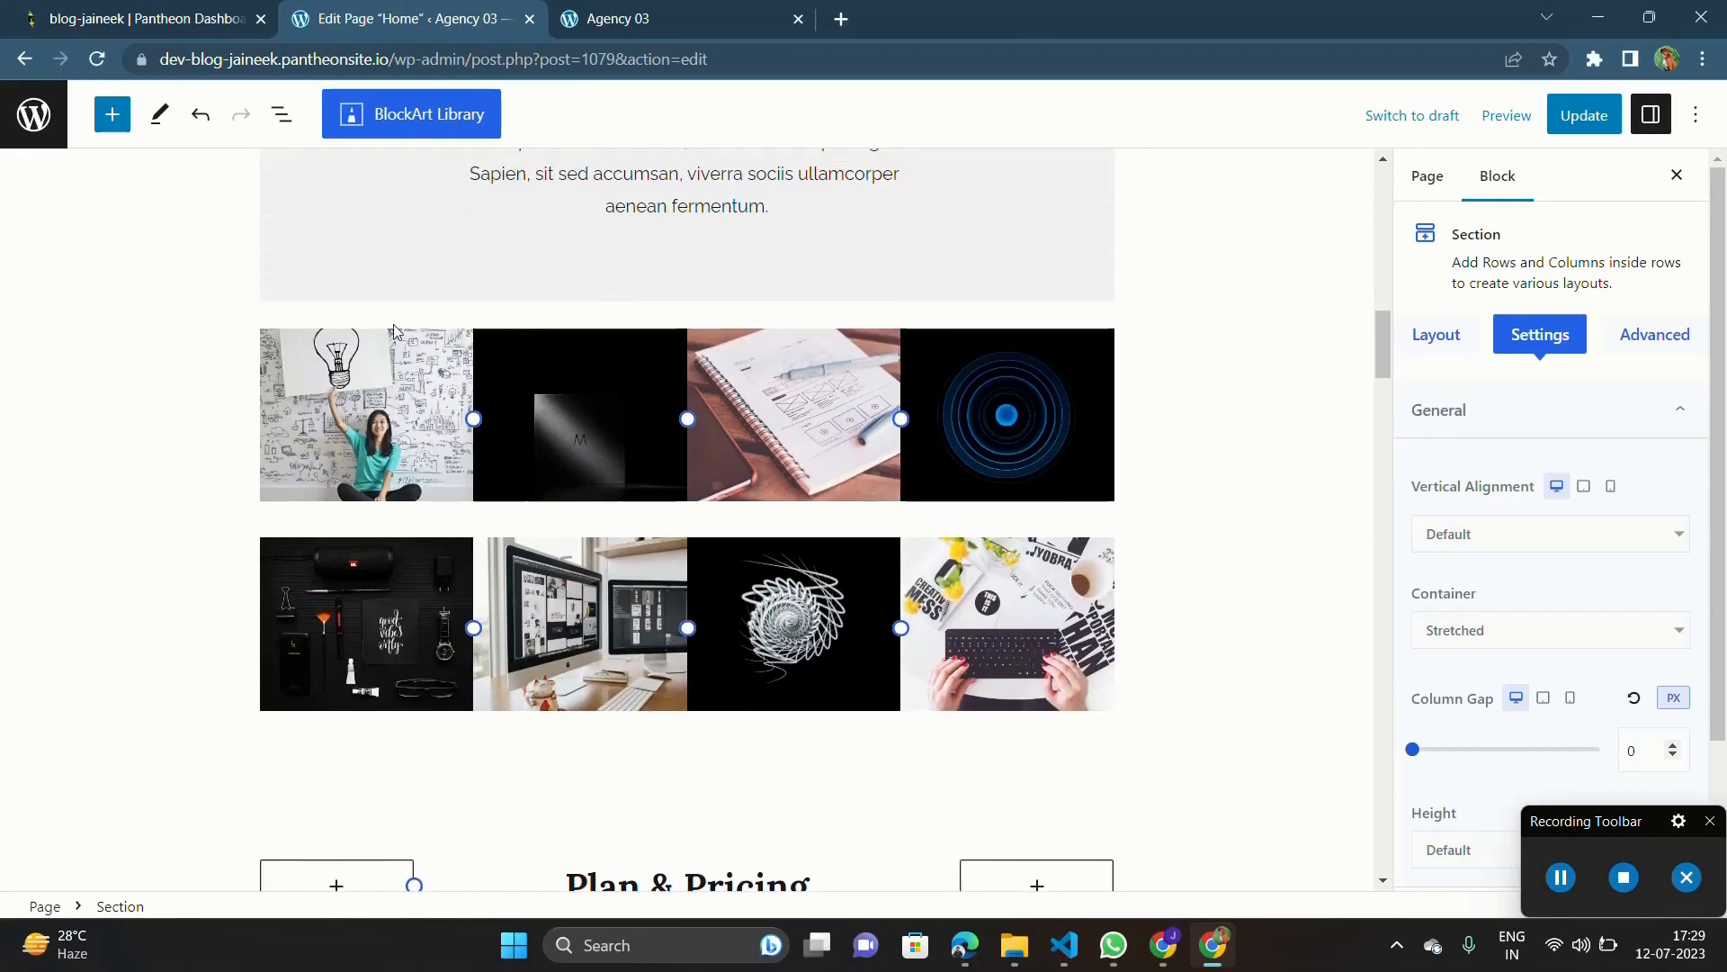
{"action": "left_click", "coordinate": [374, 378]}
{"action": "left_click", "coordinate": [368, 383]}
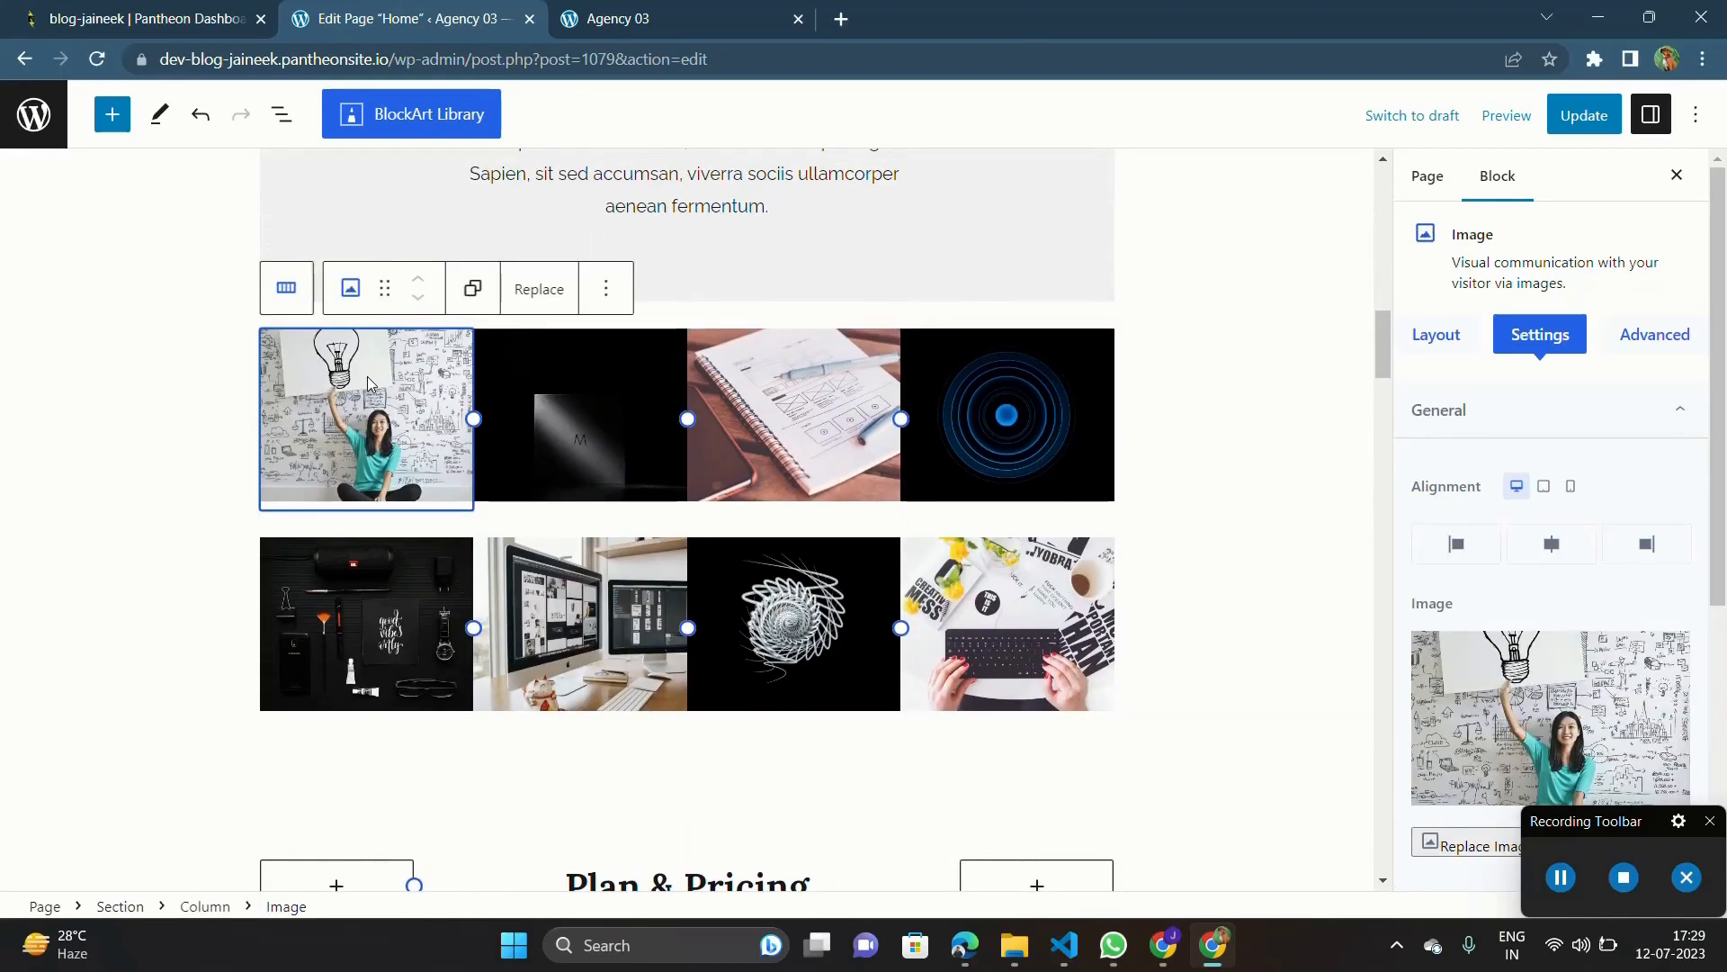
{"action": "left_click", "coordinate": [516, 497]}
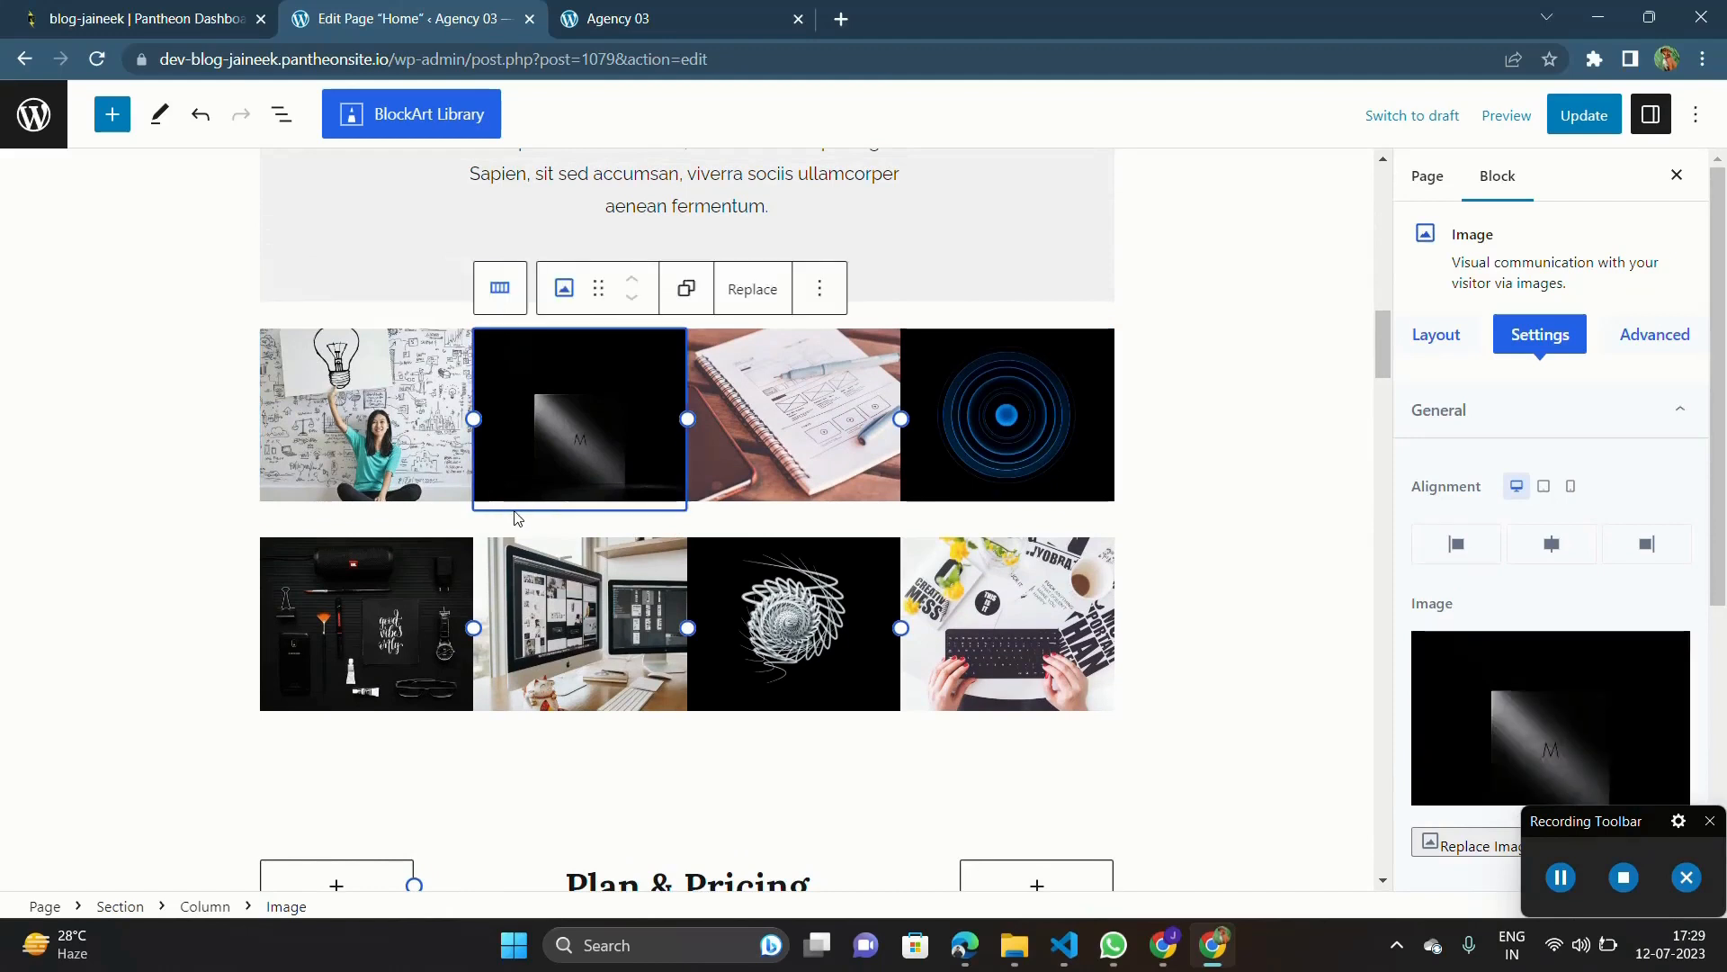
{"action": "left_click", "coordinate": [449, 521]}
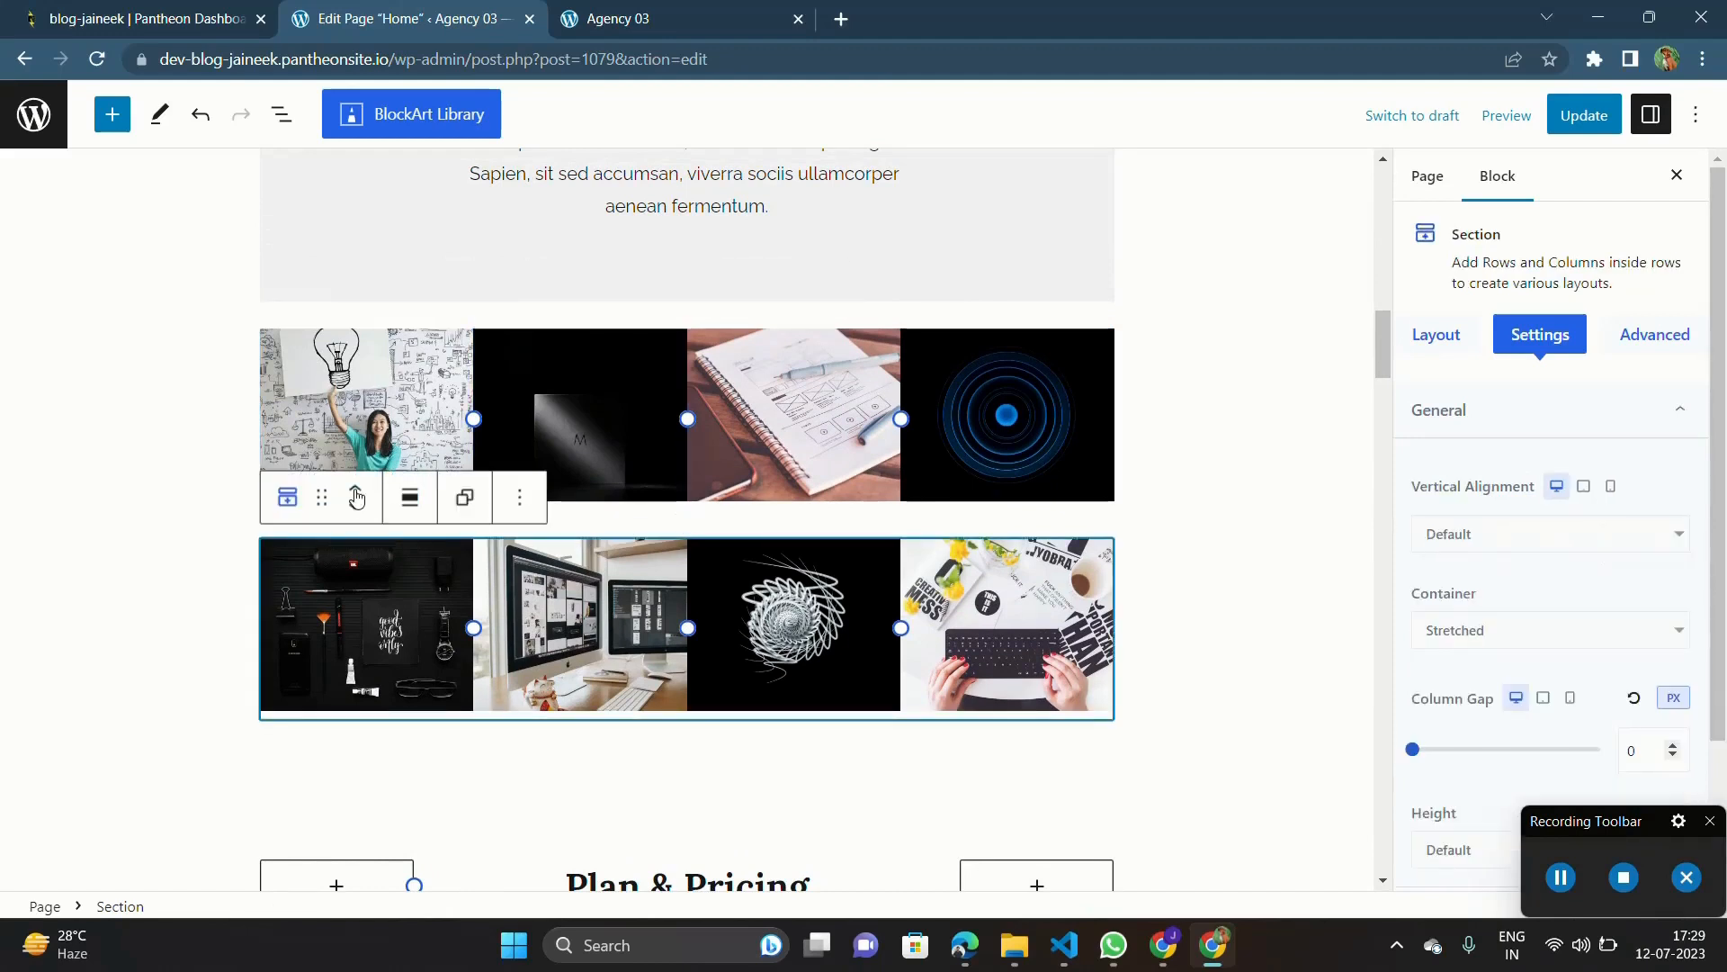
{"action": "left_click", "coordinate": [250, 431]}
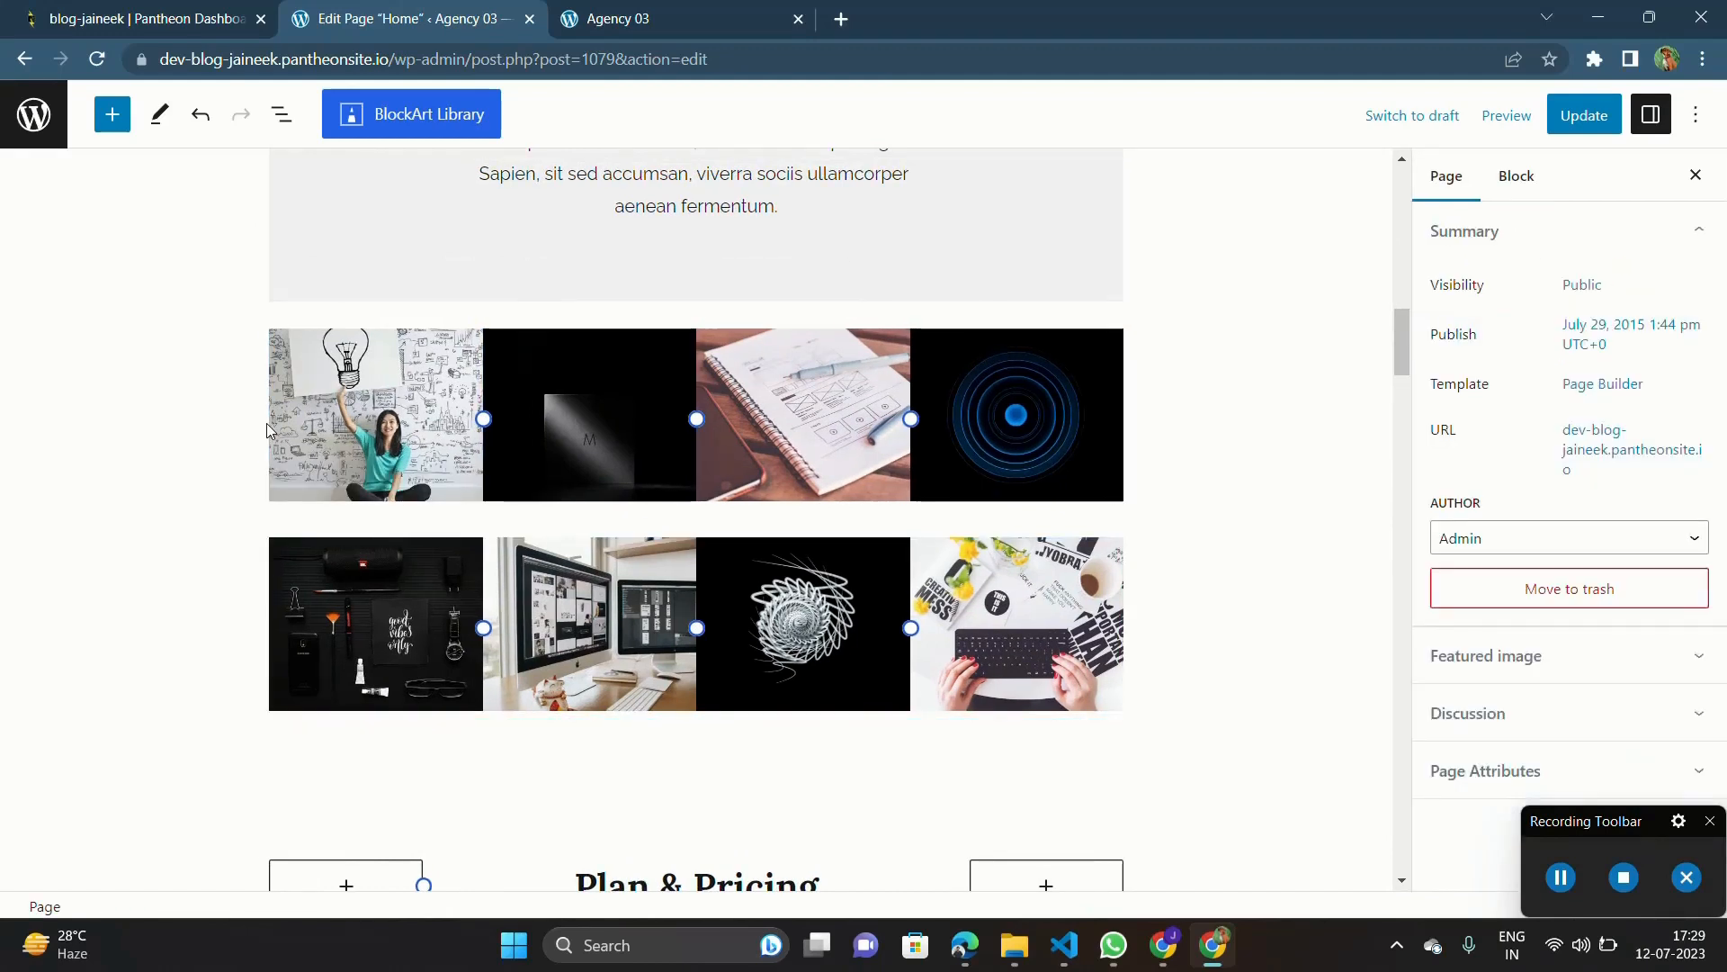
{"action": "left_click", "coordinate": [272, 422]}
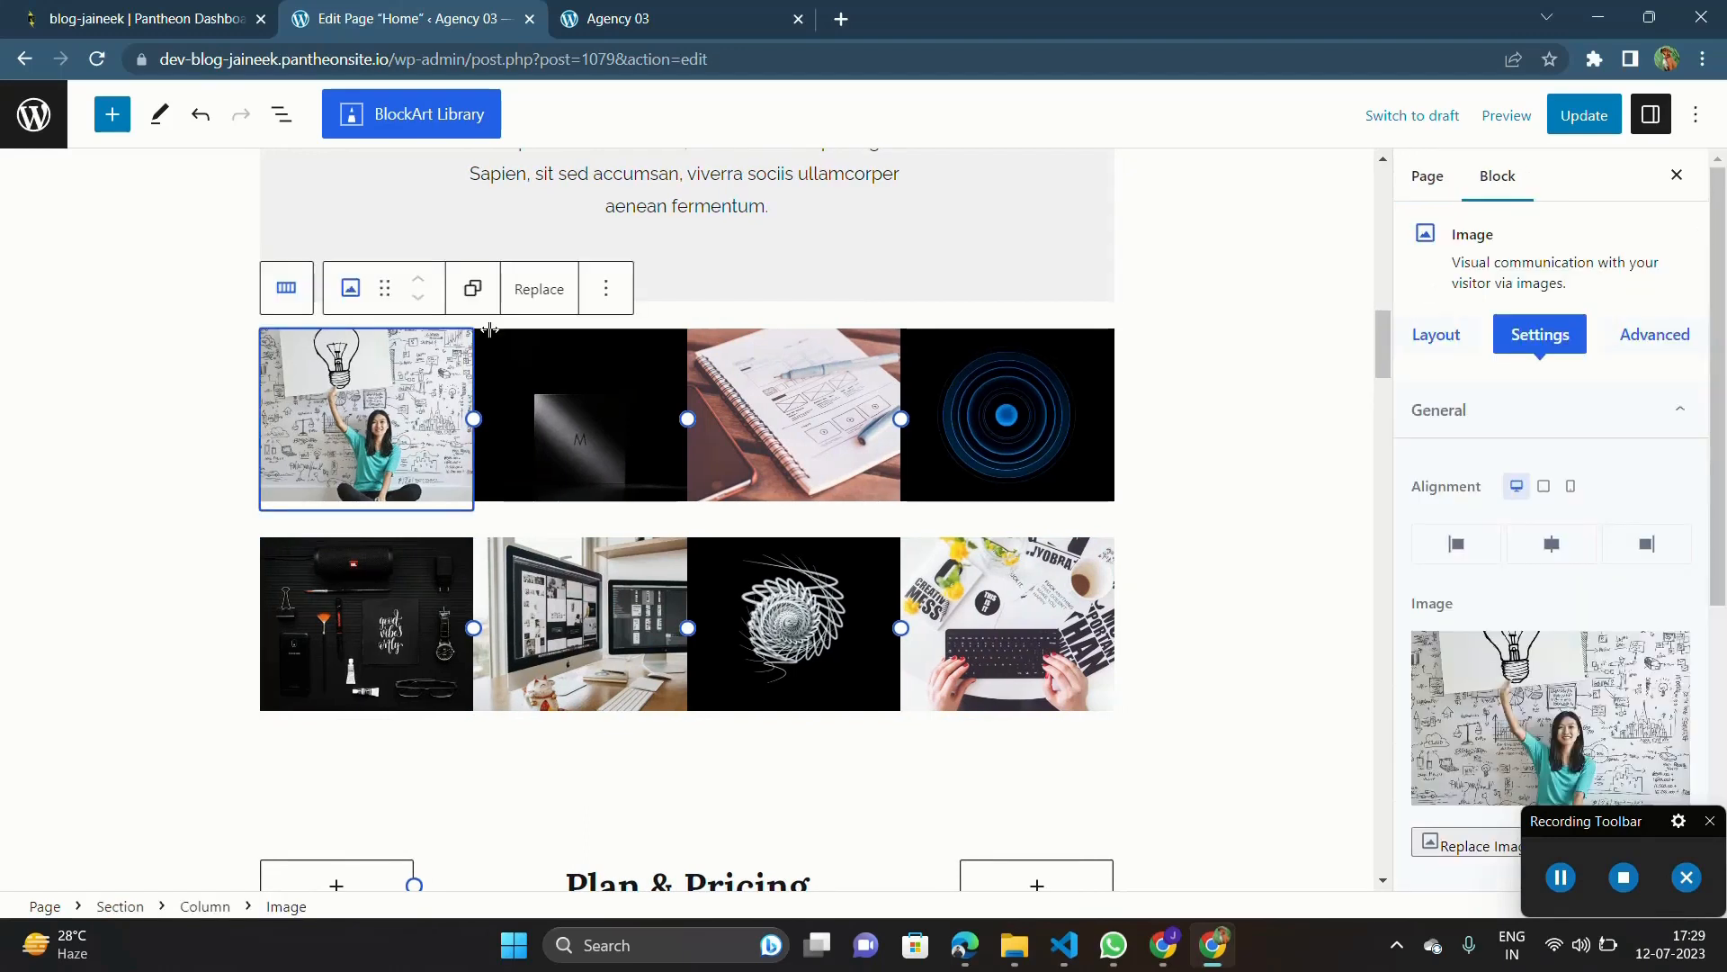
{"action": "left_click", "coordinate": [621, 286]}
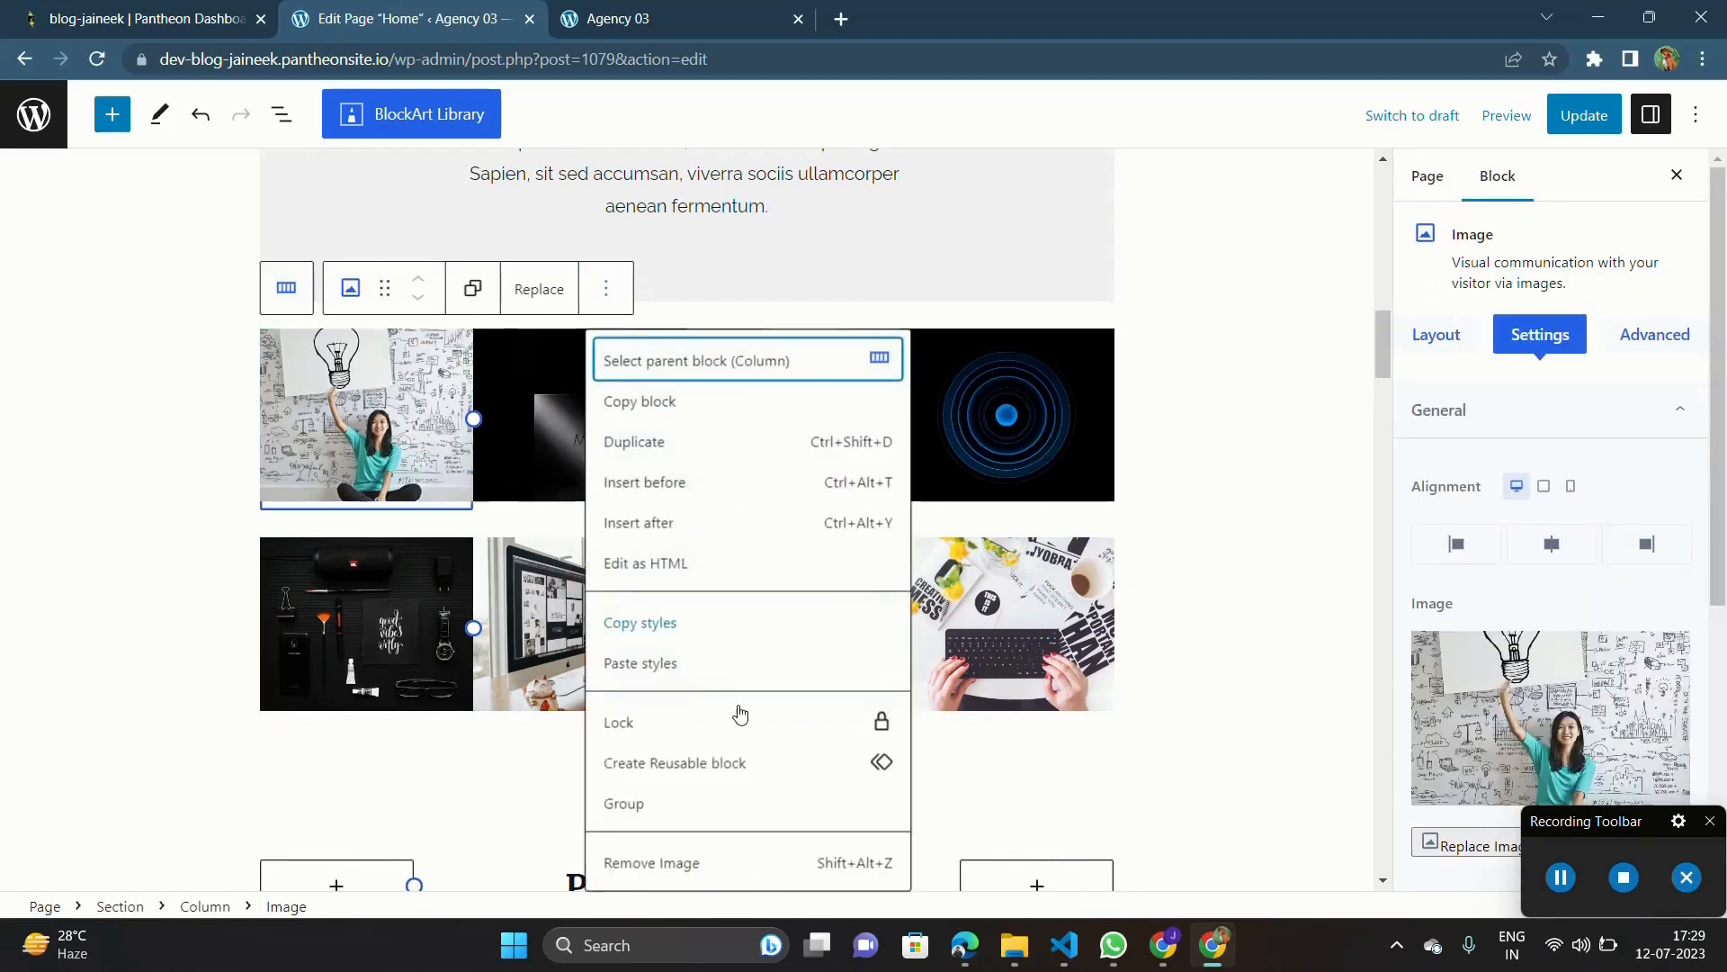
{"action": "left_click", "coordinate": [686, 866]}
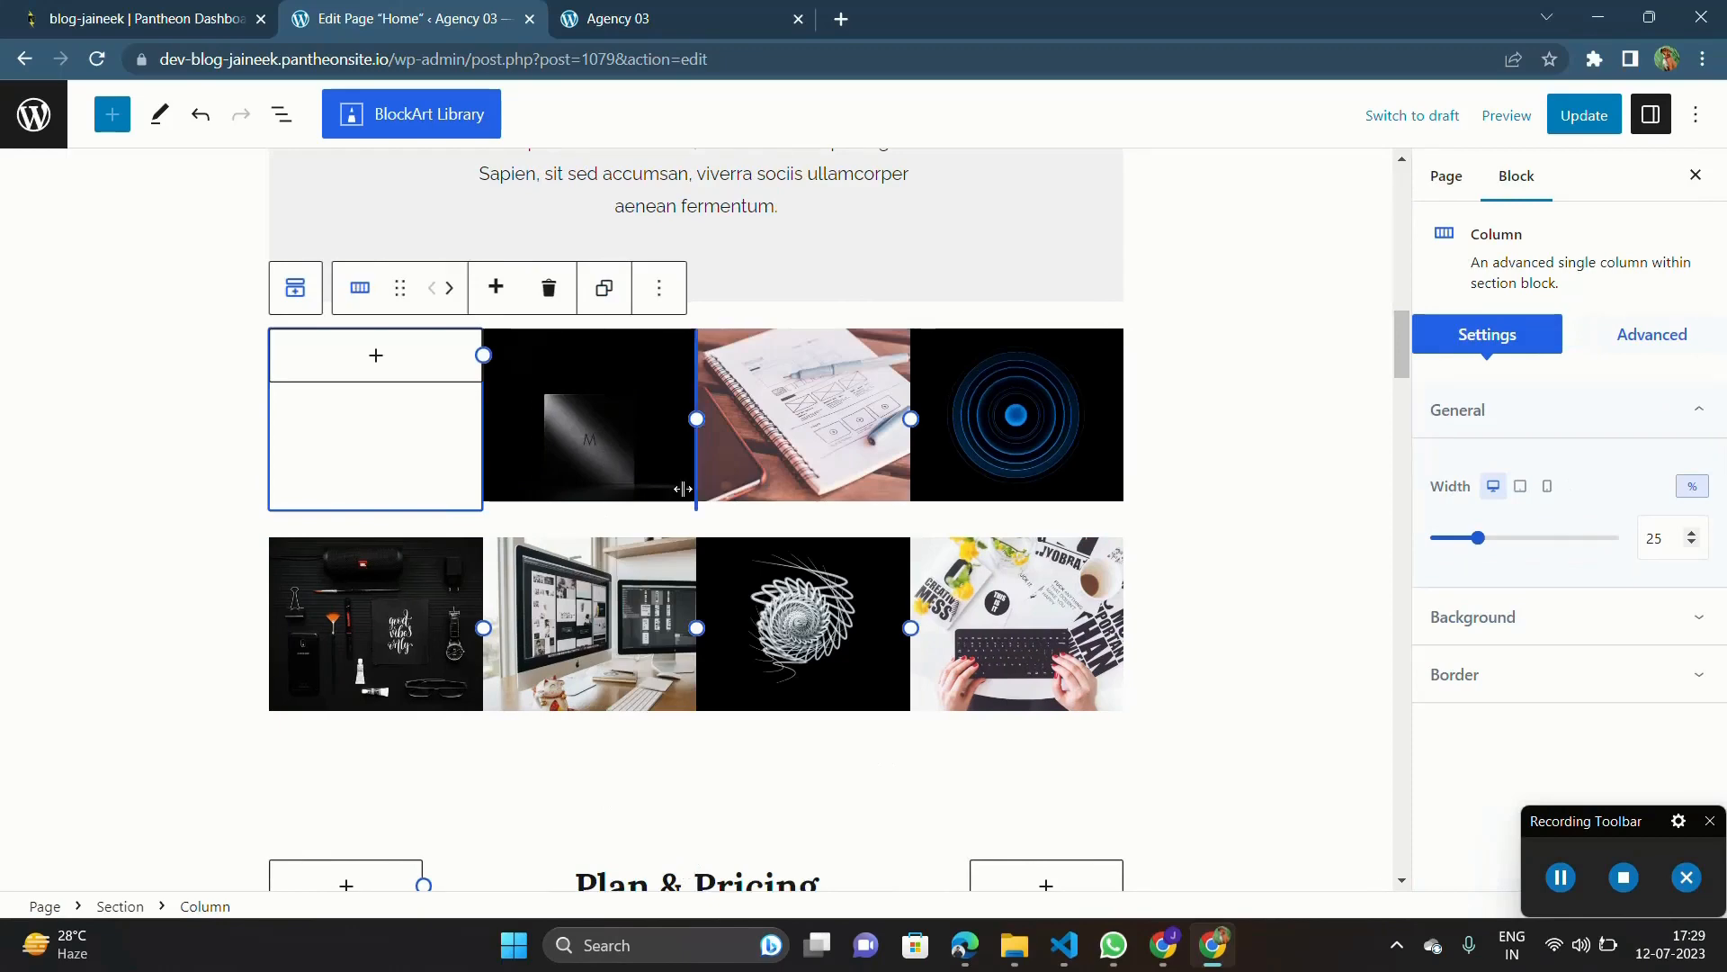
Step: Remove the emptied column from the upper portfolio row and delete that row's whole section
{"action": "left_click", "coordinate": [664, 287]}
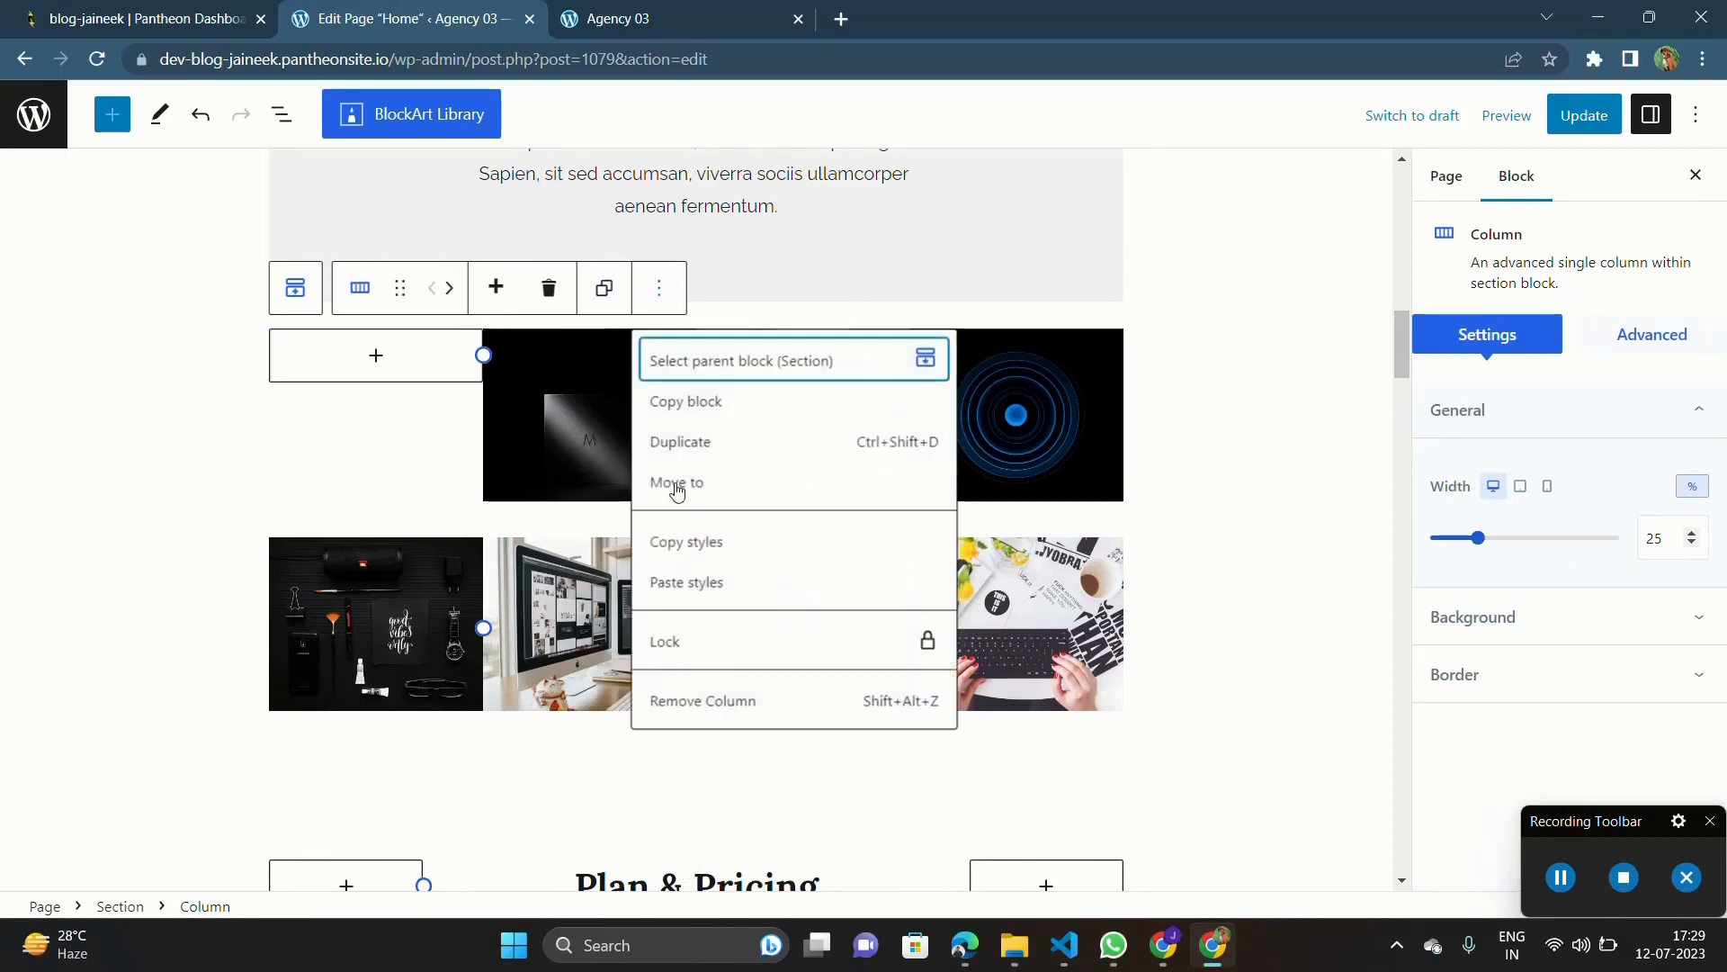
{"action": "left_click", "coordinate": [709, 706]}
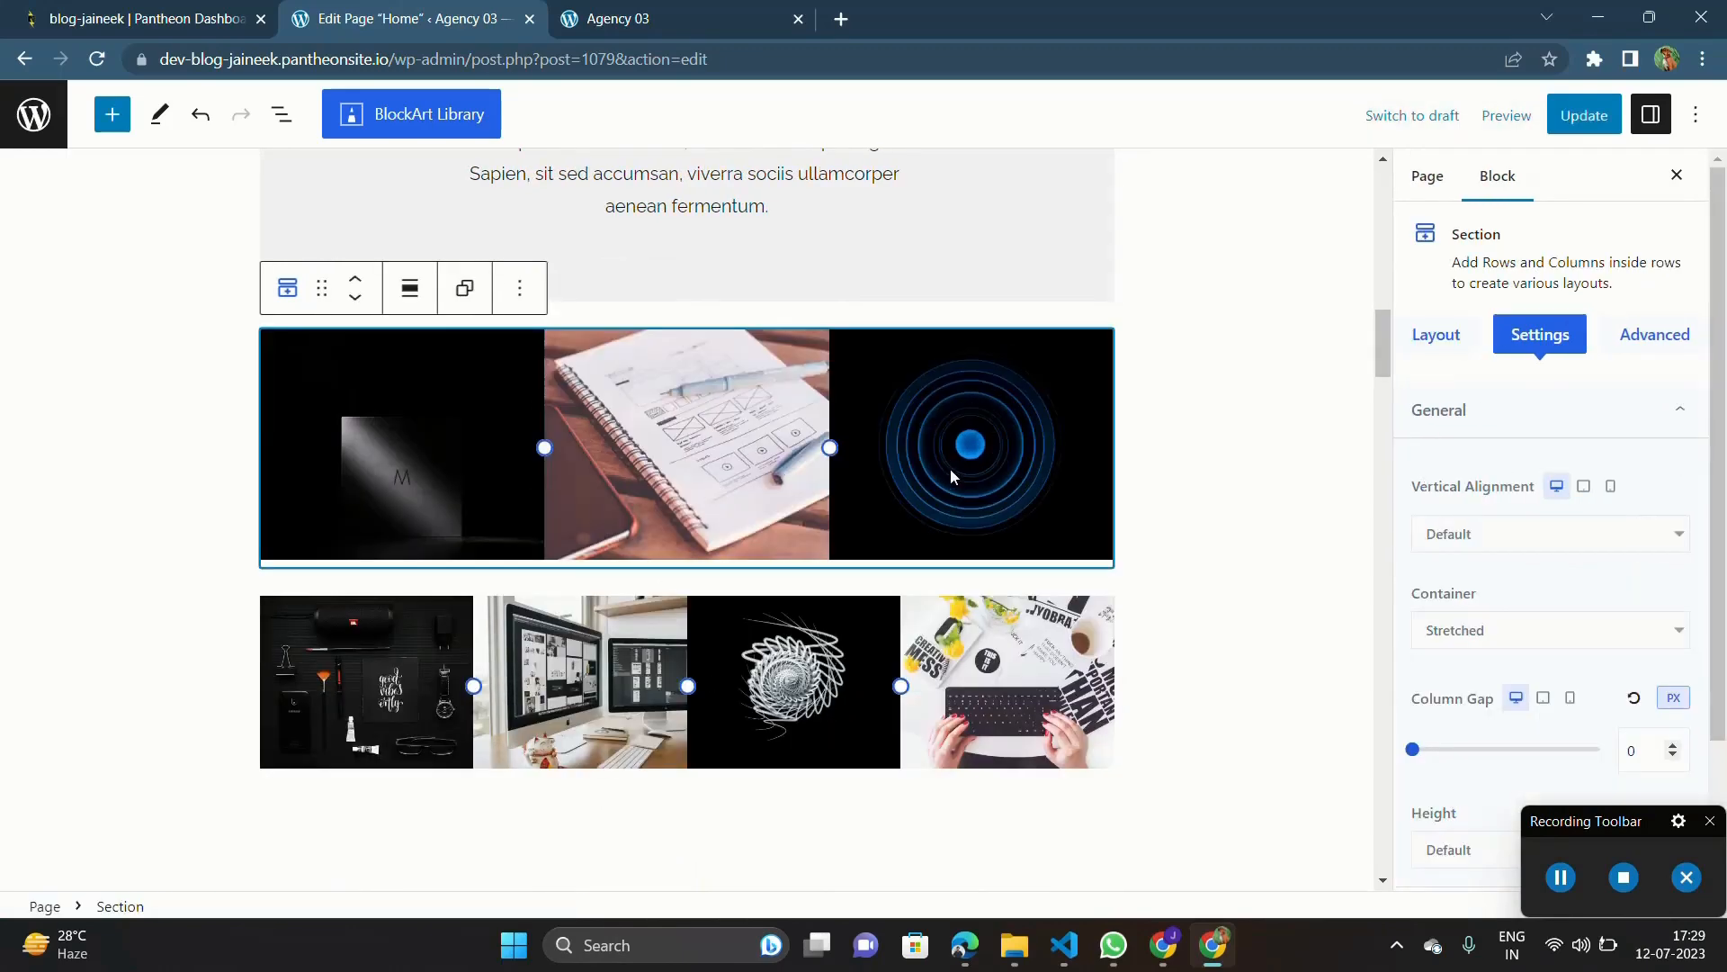
{"action": "key", "text": "Delete"}
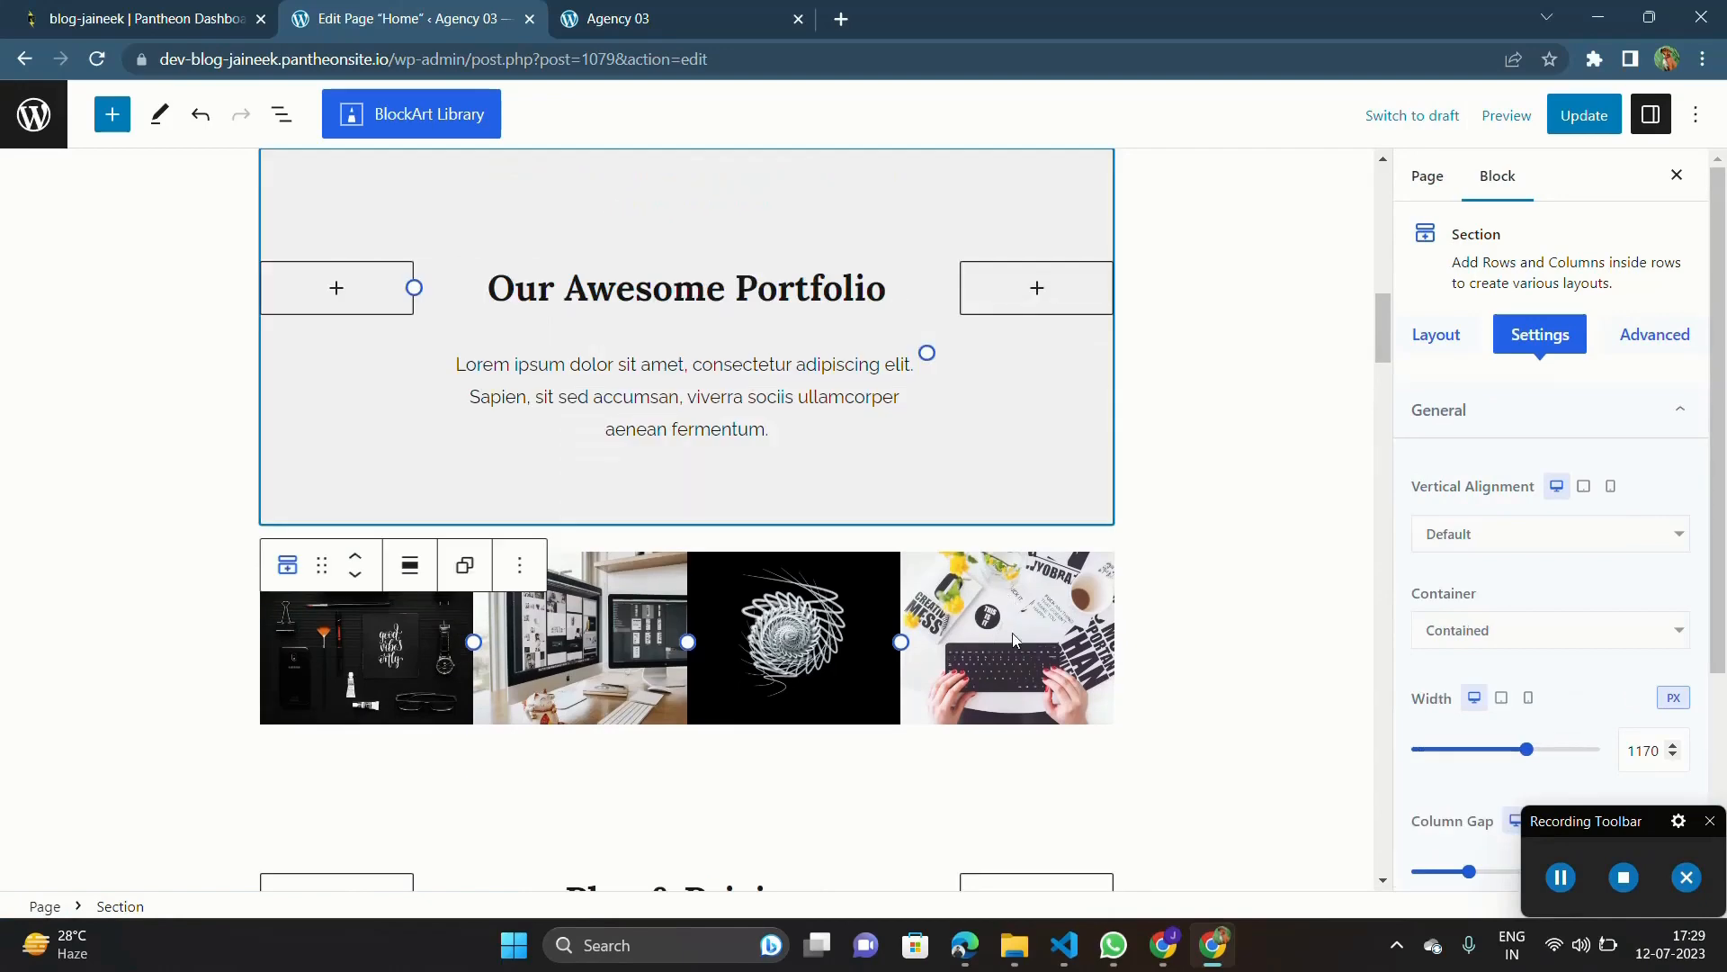
Step: Remove the hands-on-keyboard image and its column from the remaining portfolio row
{"action": "left_click", "coordinate": [1023, 726]}
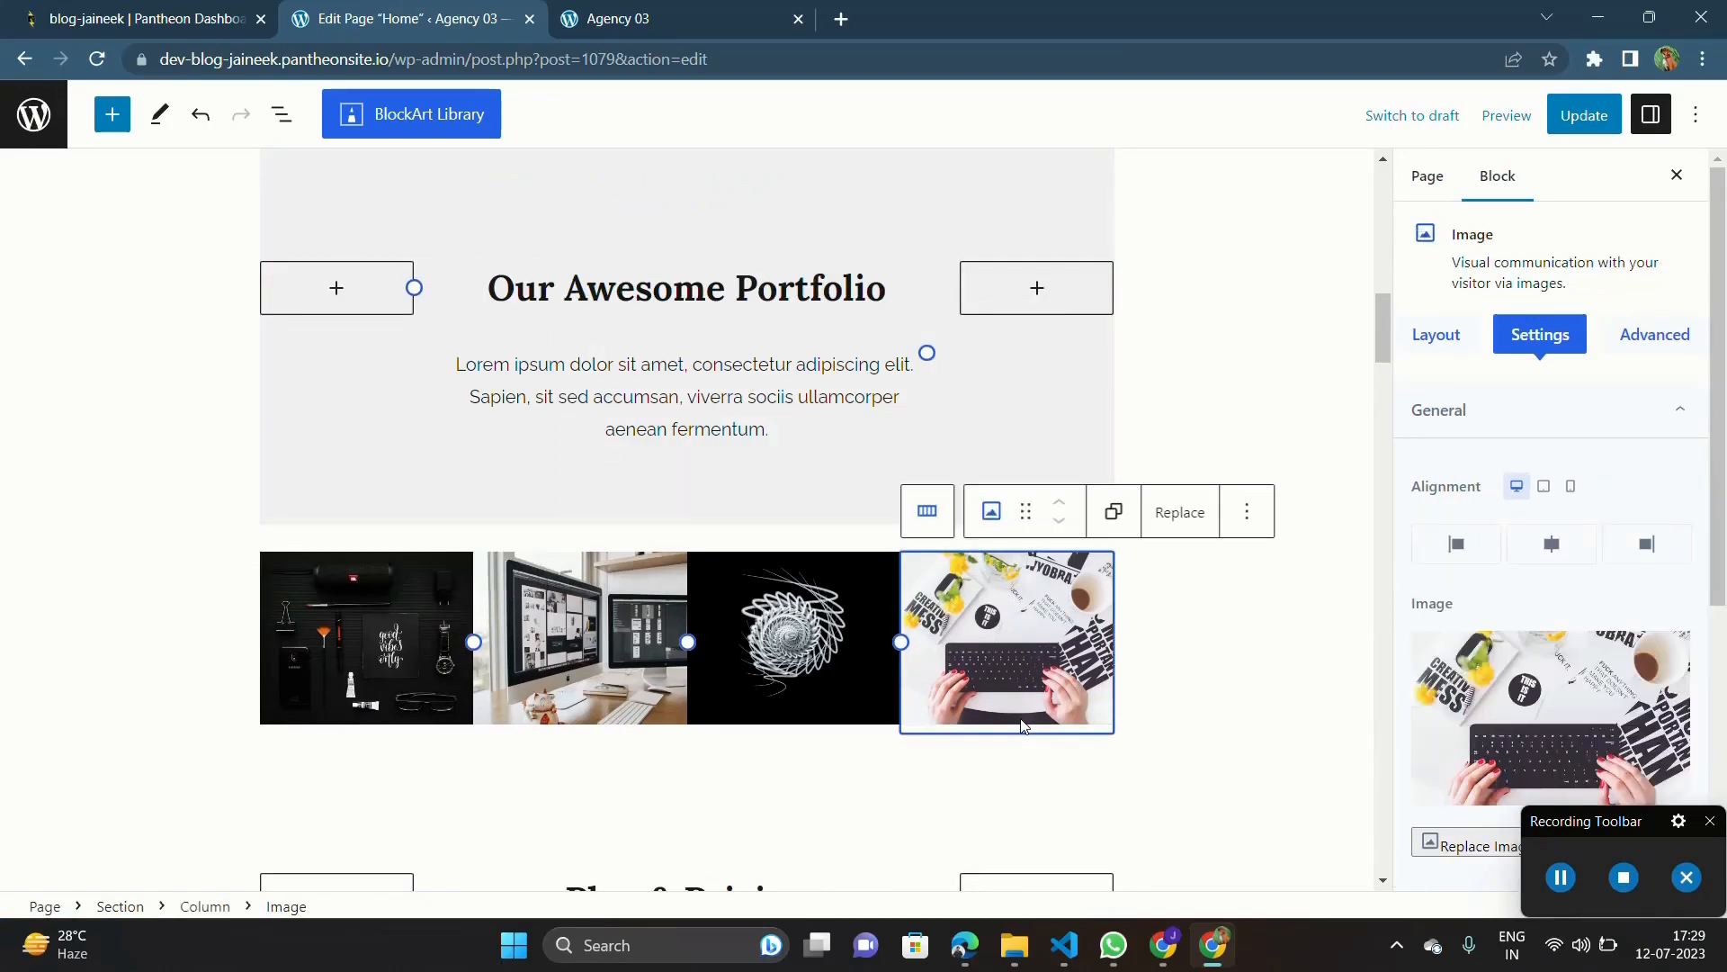
{"action": "key", "text": "Delete"}
Step: Remove the spiral artwork and the other remaining portfolio images, including the emptied section that held them
{"action": "key", "text": "Delete"}
{"action": "left_click", "coordinate": [890, 706]}
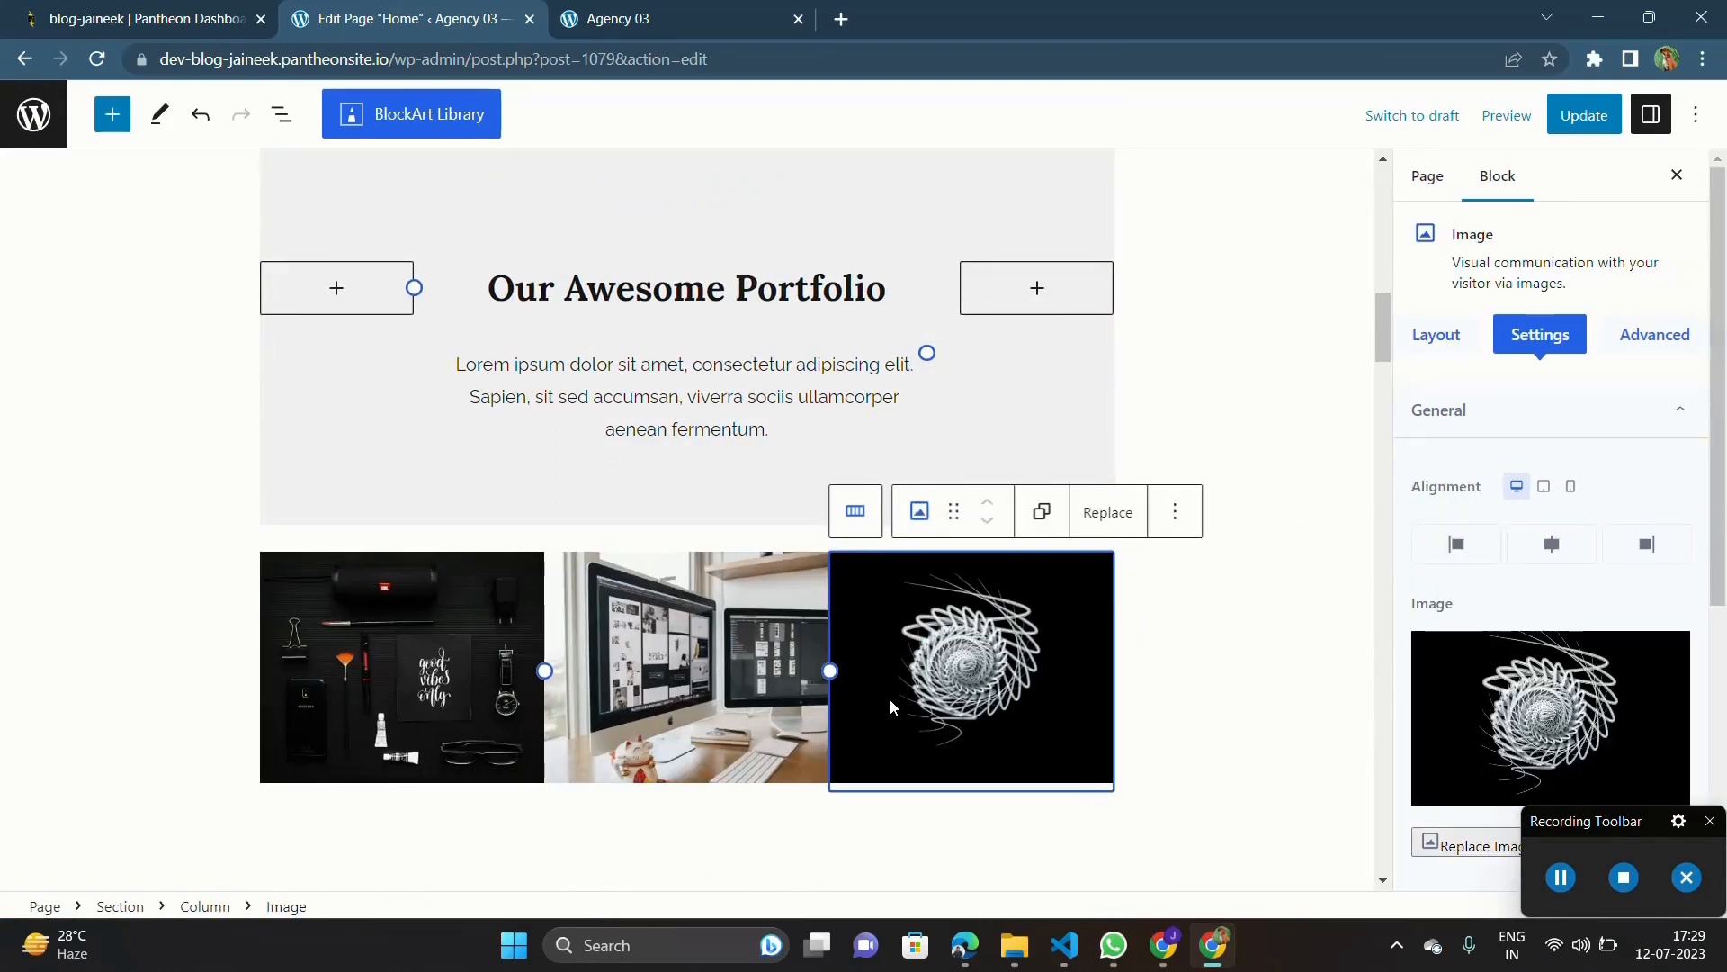
{"action": "key", "text": "Delete"}
{"action": "key", "text": "Delete"}
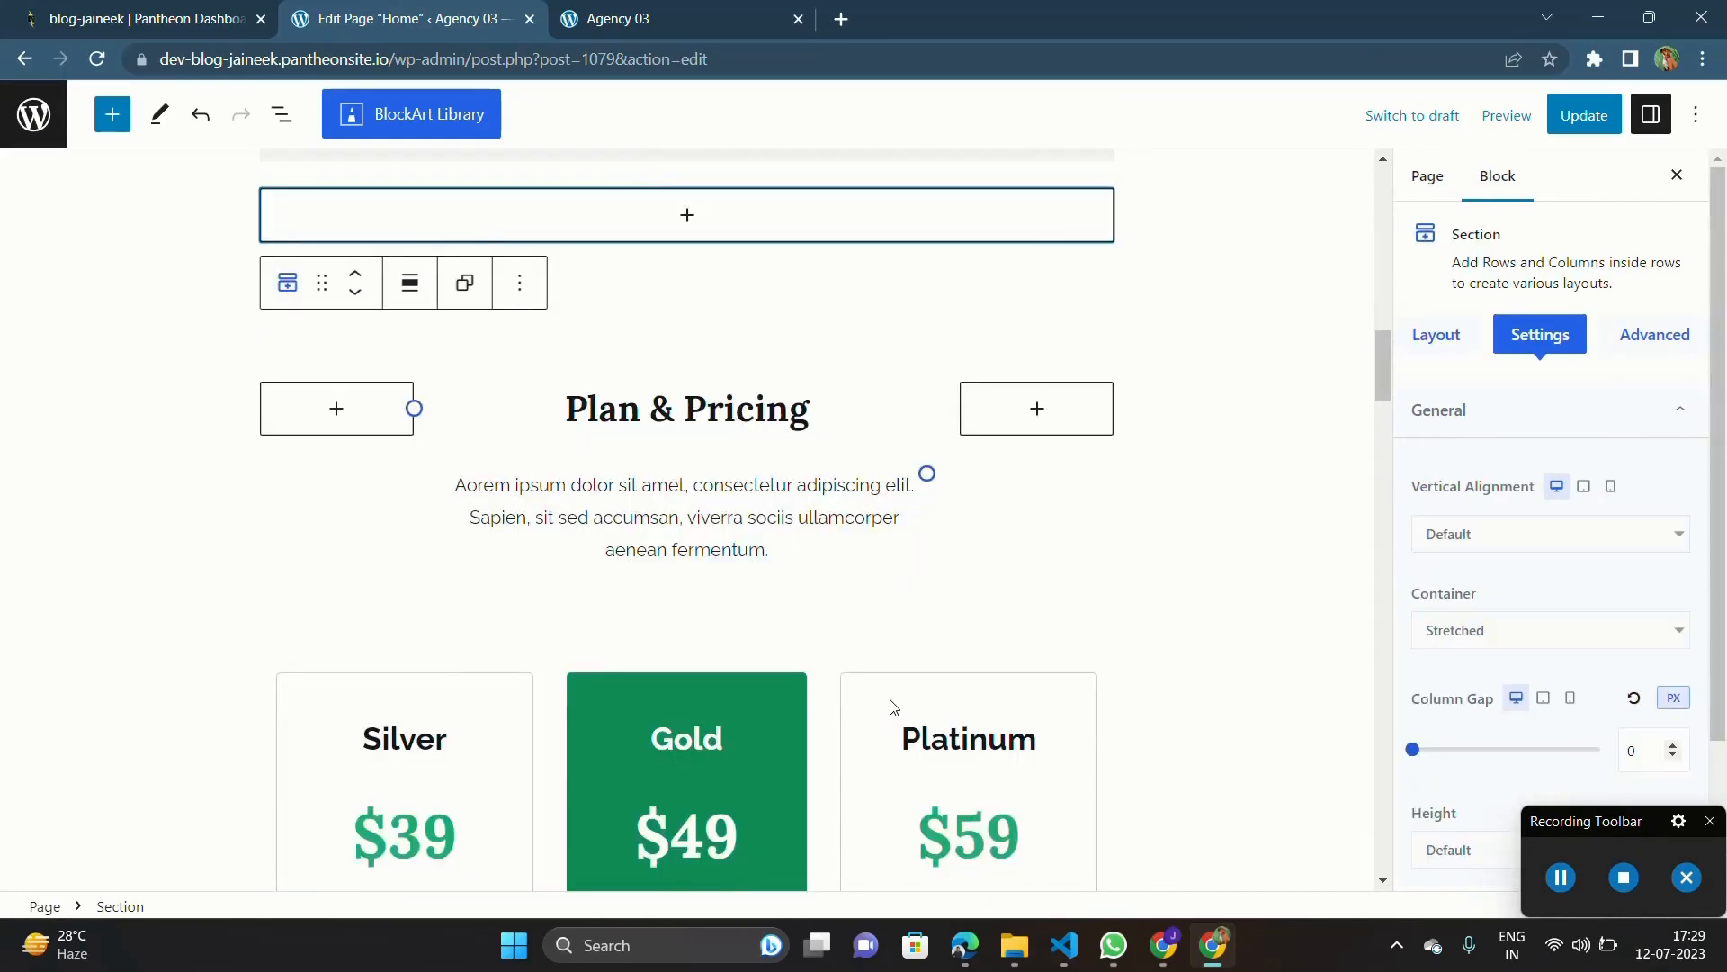
{"action": "scroll", "coordinate": [891, 707], "scroll_direction": "up", "scroll_amount": 3}
{"action": "key", "text": "Delete"}
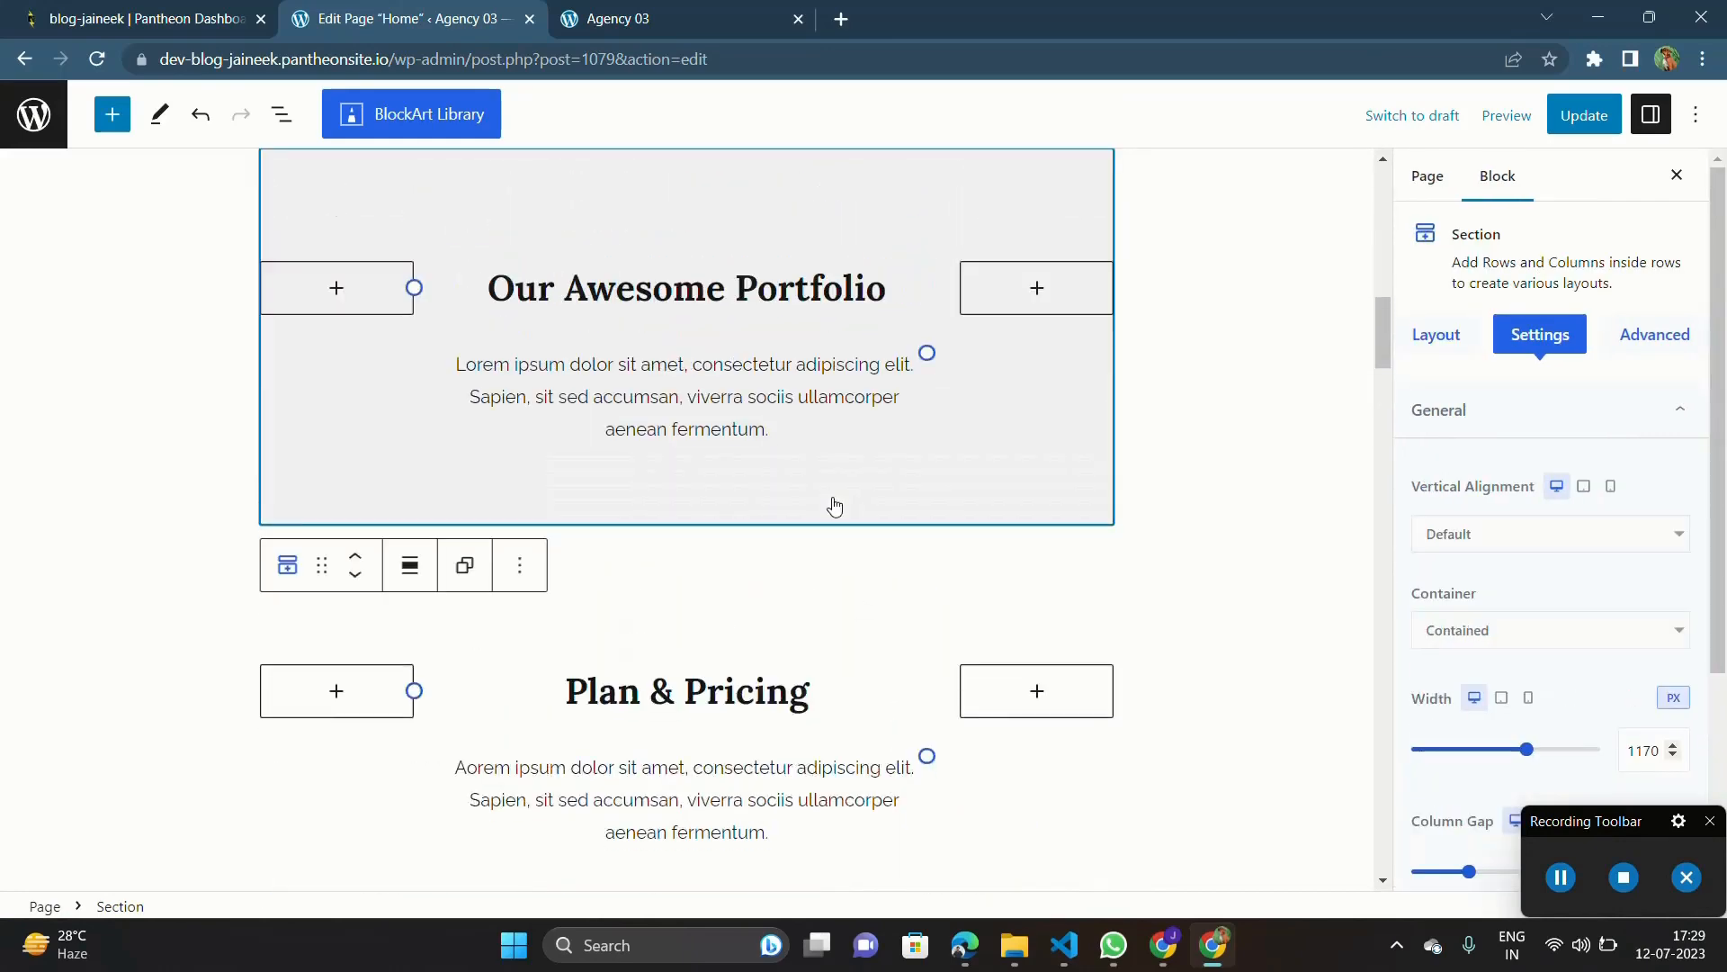
Step: Delete the "Plan & Pricing" heading section from the Home page
{"action": "scroll", "coordinate": [730, 435], "scroll_direction": "down", "scroll_amount": 3}
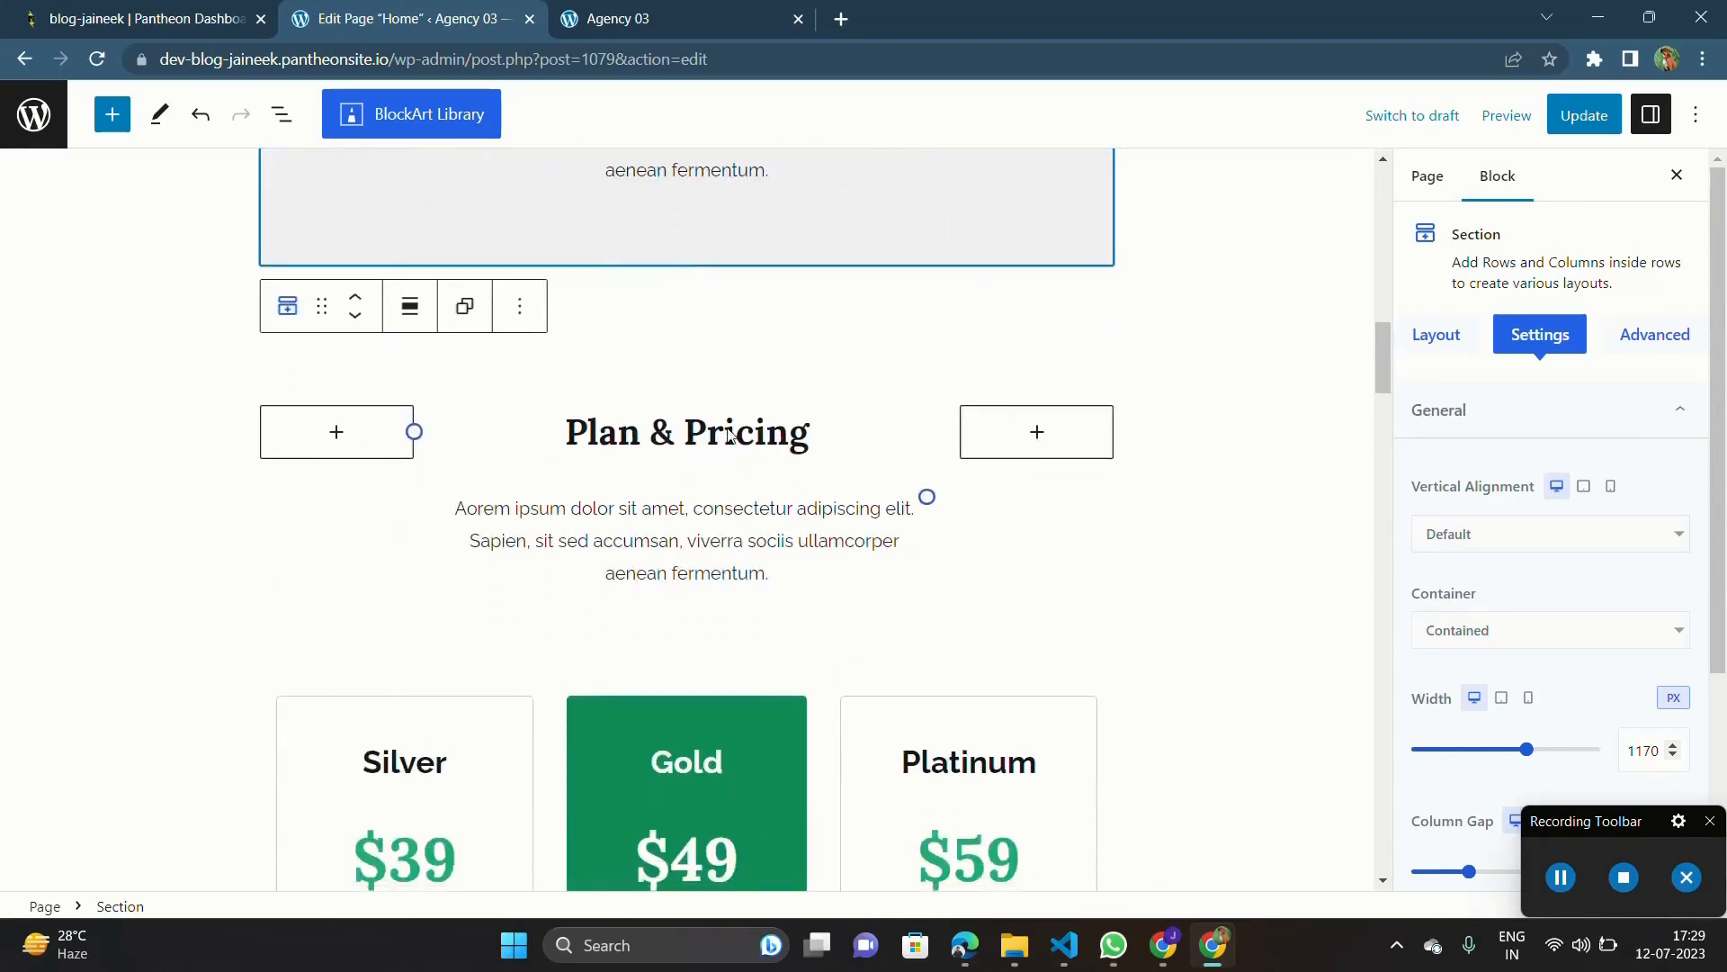
{"action": "scroll", "coordinate": [719, 402], "scroll_direction": "up", "scroll_amount": 4}
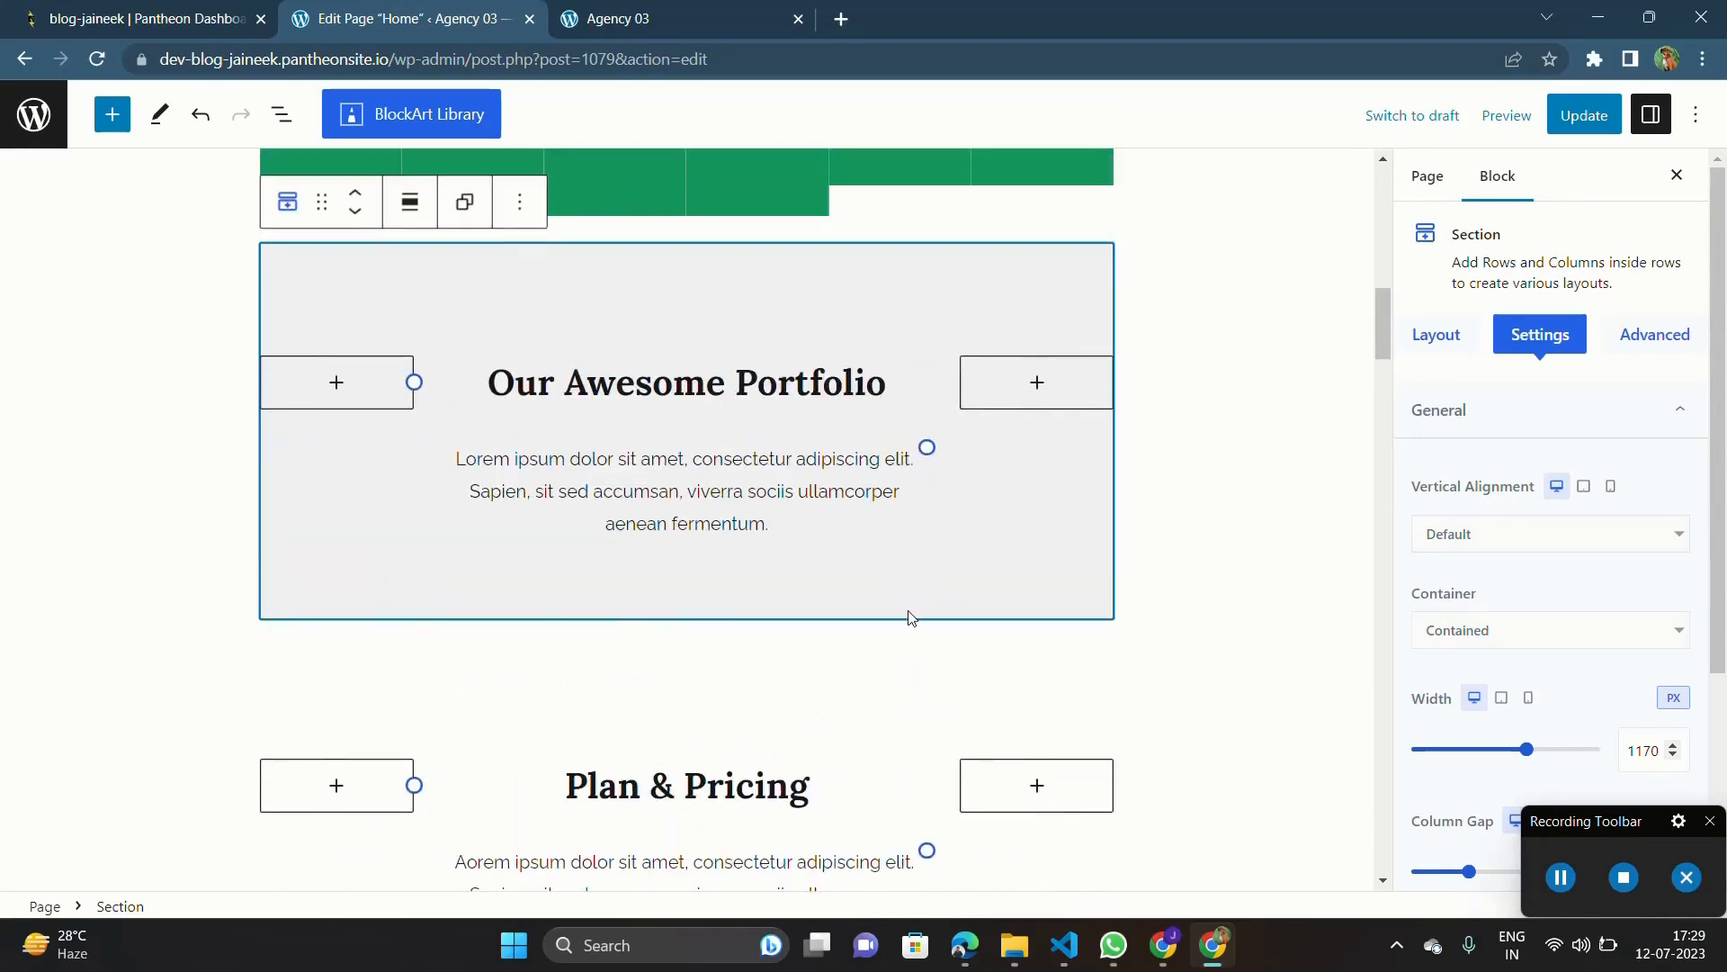
{"action": "scroll", "coordinate": [911, 618], "scroll_direction": "down", "scroll_amount": 4}
{"action": "scroll", "coordinate": [749, 522], "scroll_direction": "down", "scroll_amount": 4}
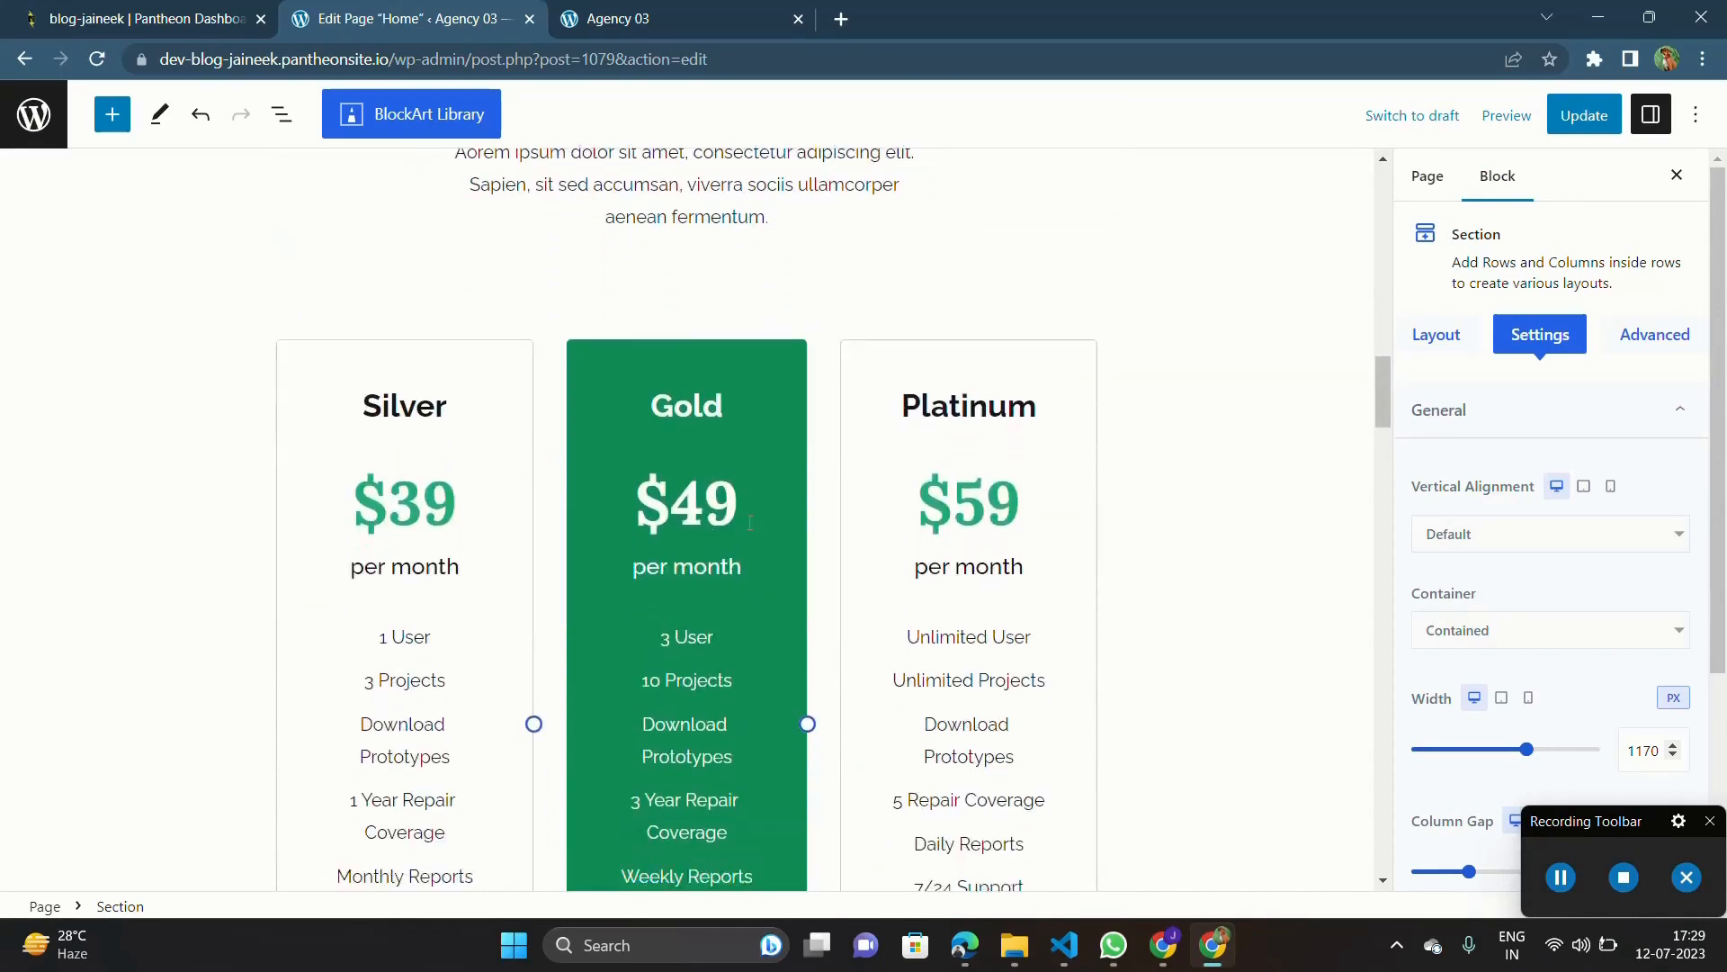
{"action": "scroll", "coordinate": [702, 516], "scroll_direction": "up", "scroll_amount": 5}
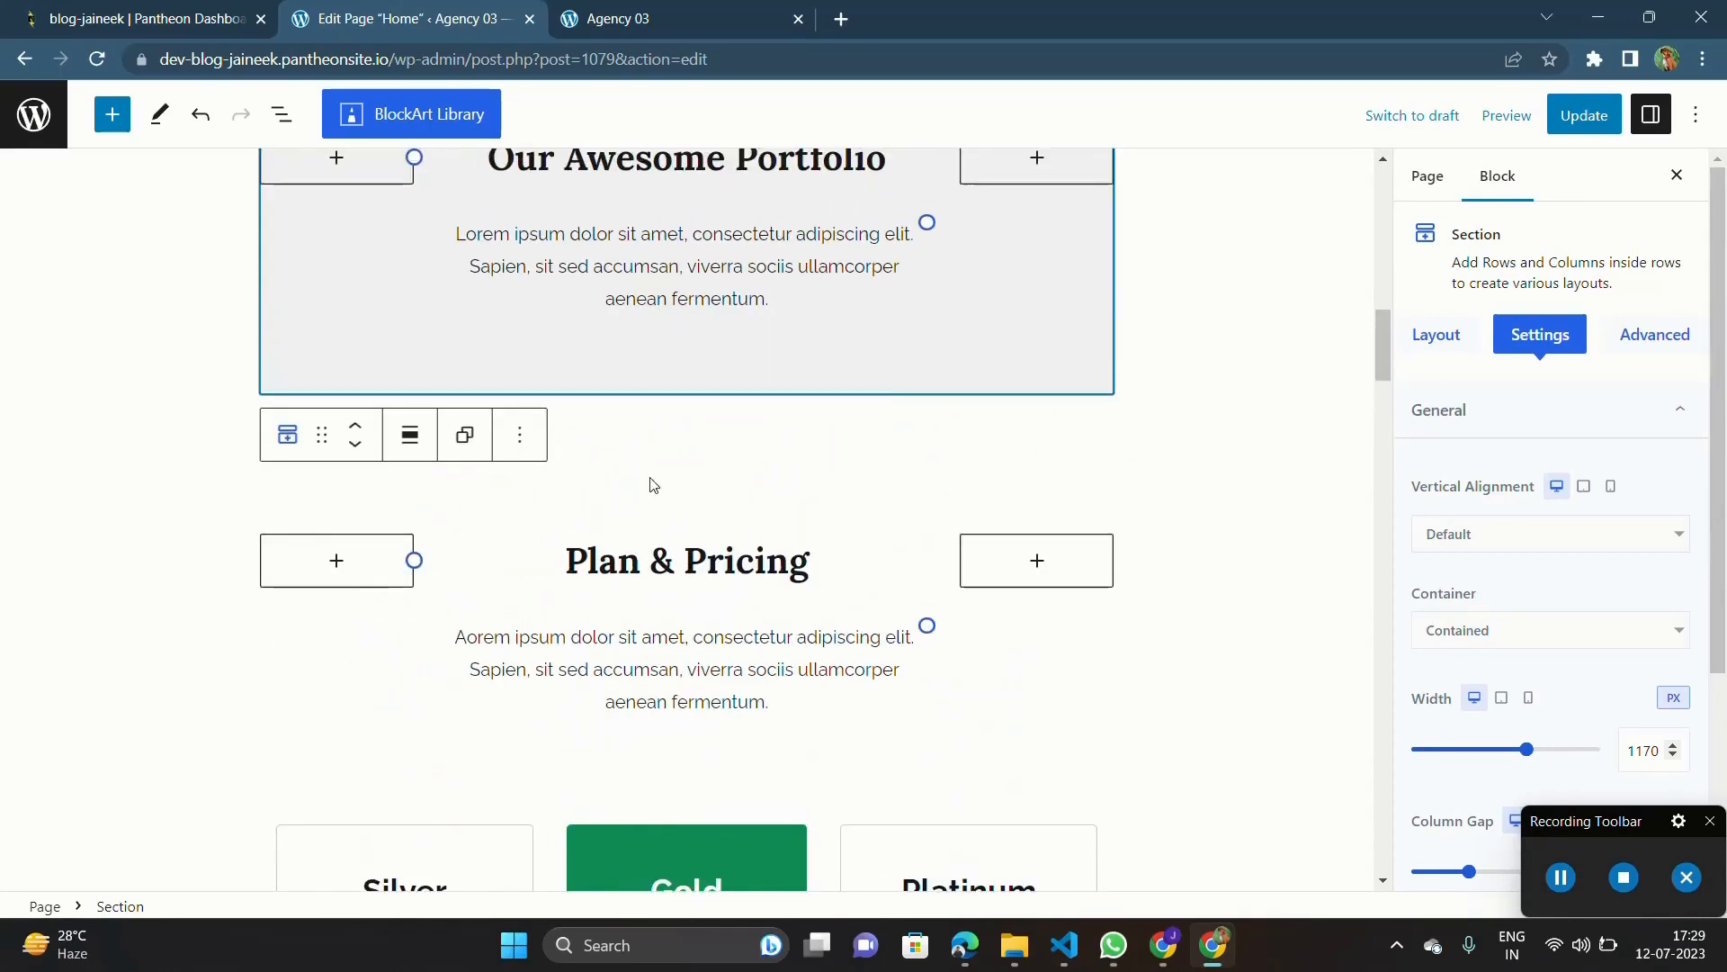
{"action": "left_click", "coordinate": [605, 559]}
{"action": "triple_click", "coordinate": [606, 559]}
{"action": "scroll", "coordinate": [998, 796], "scroll_direction": "down", "scroll_amount": 3}
{"action": "scroll", "coordinate": [998, 797], "scroll_direction": "down", "scroll_amount": 8}
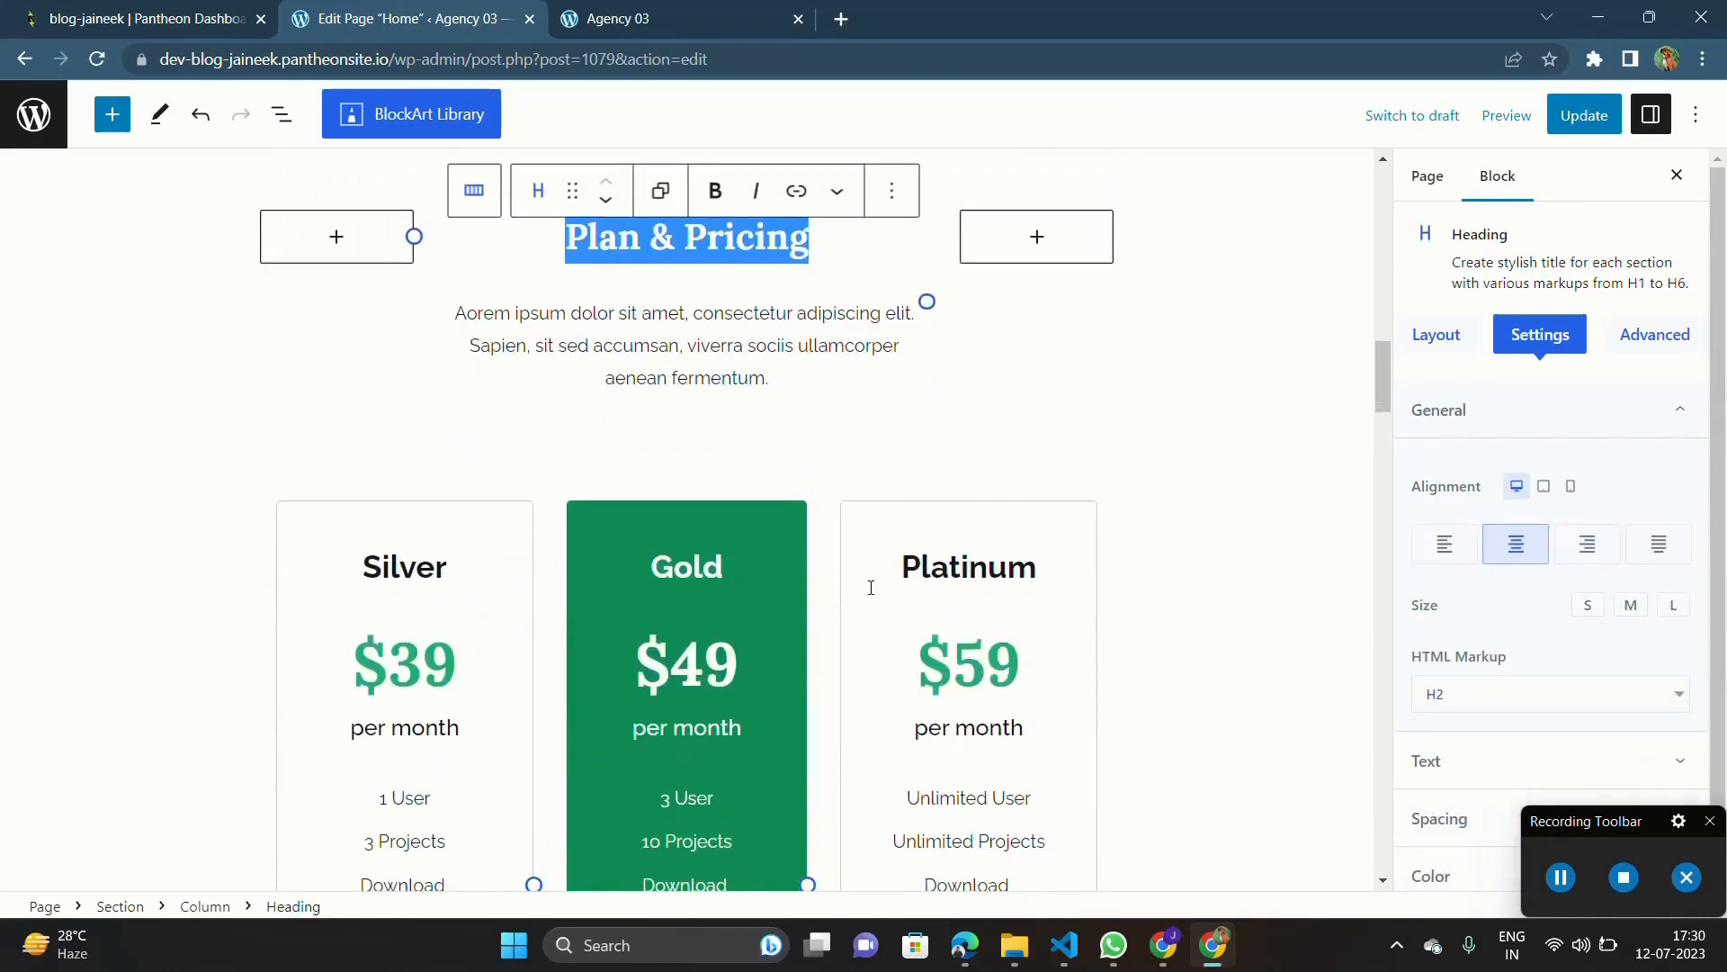
{"action": "scroll", "coordinate": [853, 552], "scroll_direction": "up", "scroll_amount": 5}
{"action": "scroll", "coordinate": [853, 552], "scroll_direction": "up", "scroll_amount": 5}
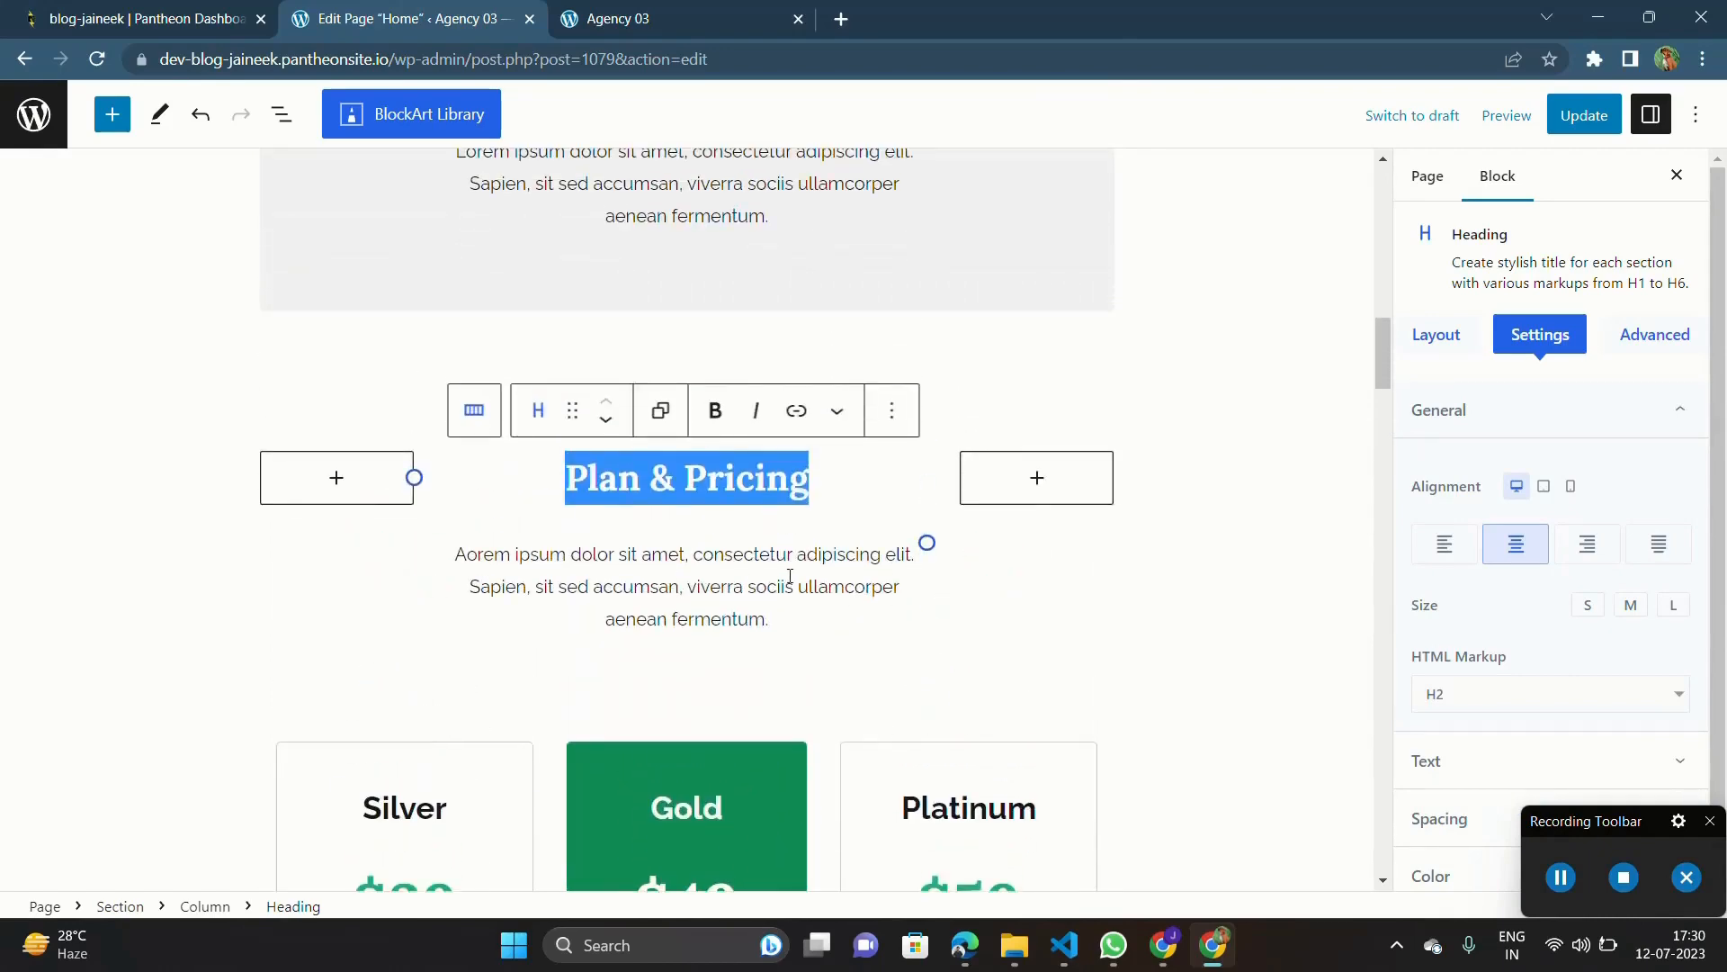
{"action": "left_click", "coordinate": [1083, 649]}
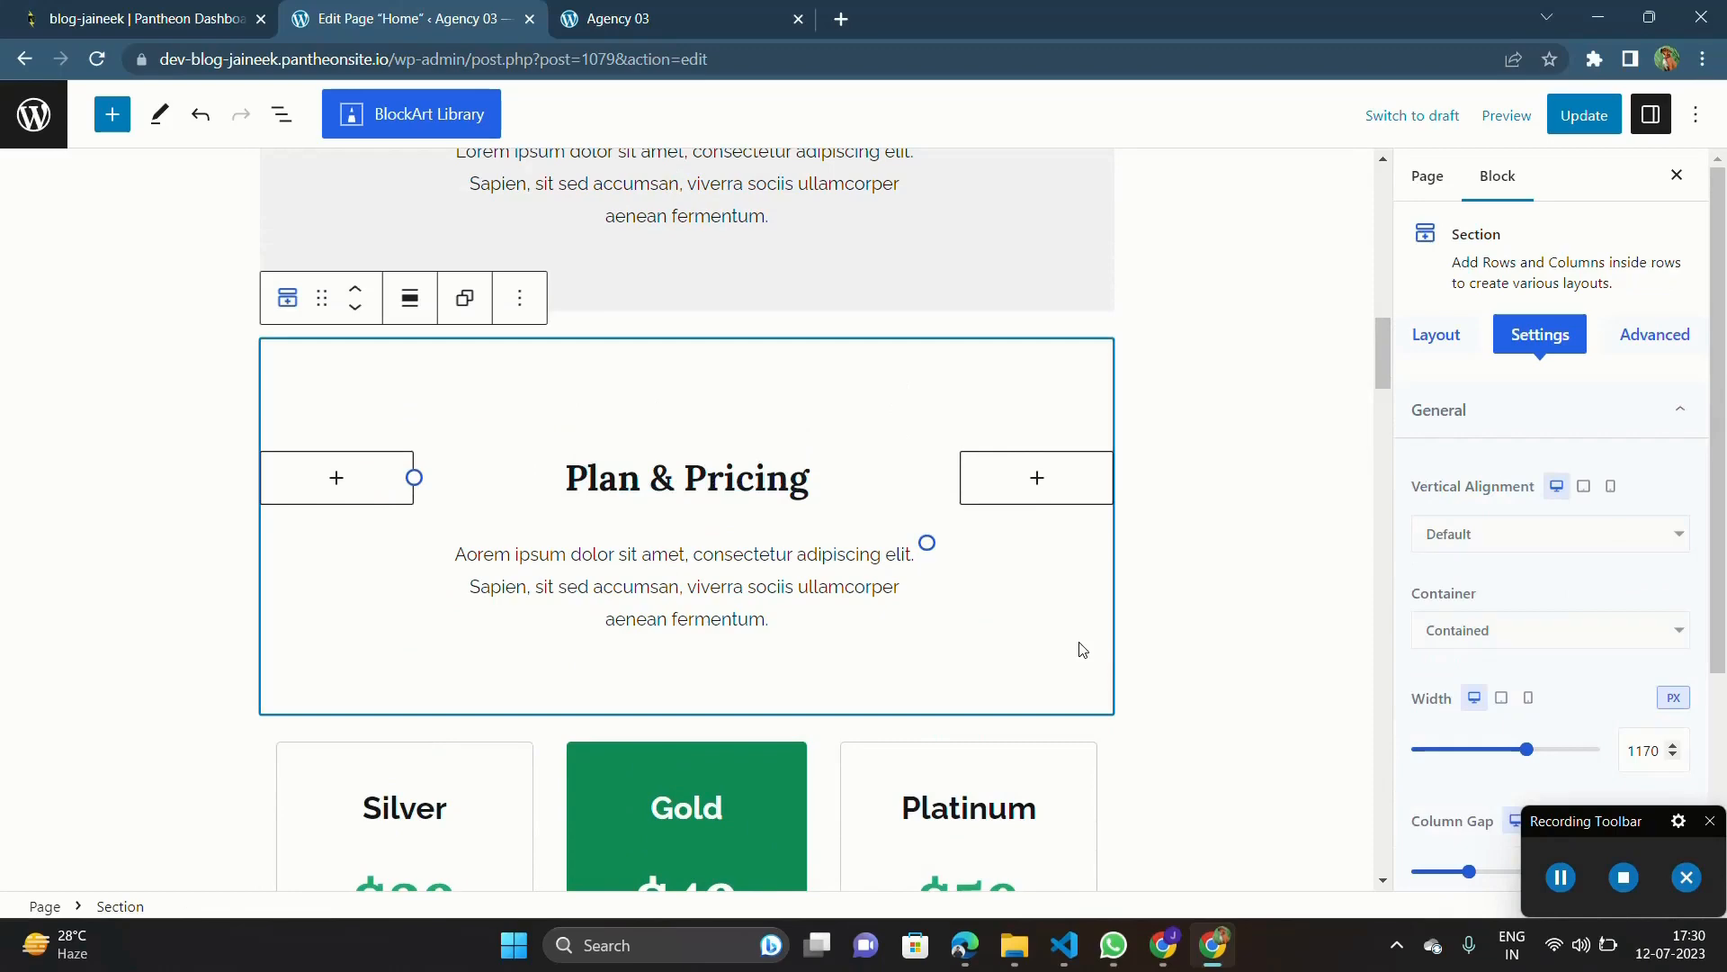
{"action": "key", "text": "Delete"}
Step: Delete the section containing the Silver, Gold and Platinum pricing tables
{"action": "scroll", "coordinate": [868, 654], "scroll_direction": "down", "scroll_amount": 5}
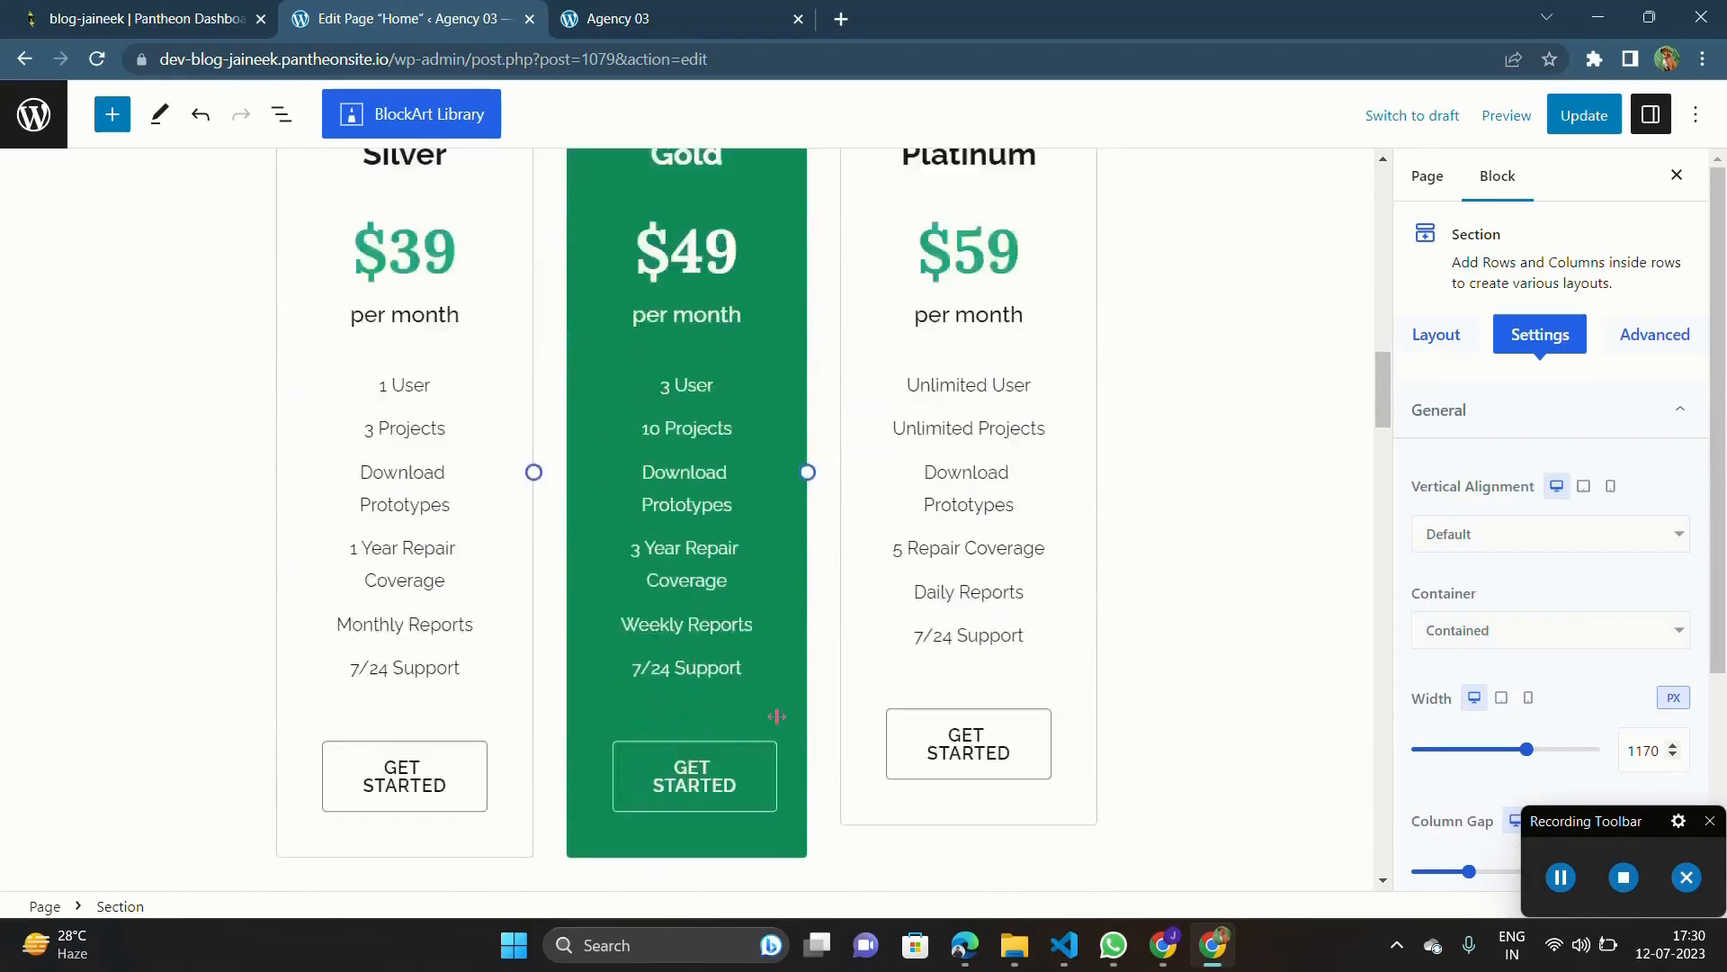
{"action": "scroll", "coordinate": [777, 716], "scroll_direction": "down", "scroll_amount": 4}
{"action": "left_click", "coordinate": [924, 502]}
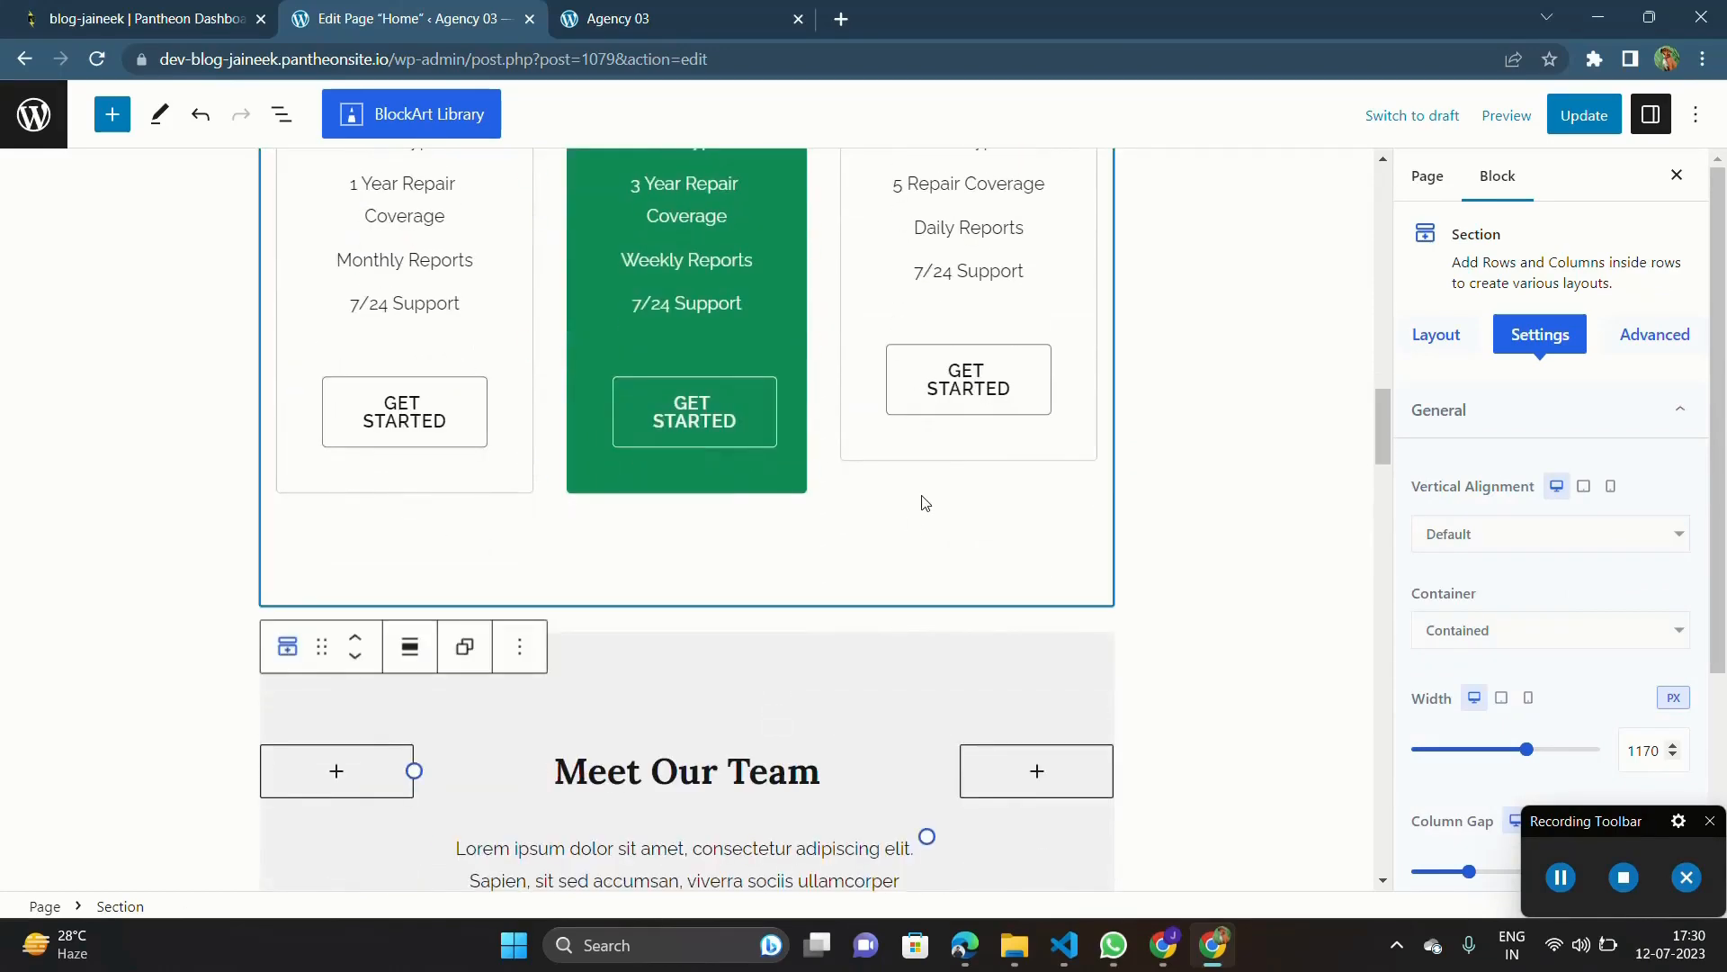
{"action": "key", "text": "Delete"}
Step: Delete the whole "Meet Our Team" heading section, including its empty side columns
{"action": "scroll", "coordinate": [760, 578], "scroll_direction": "down", "scroll_amount": 2}
{"action": "scroll", "coordinate": [760, 579], "scroll_direction": "up", "scroll_amount": 6}
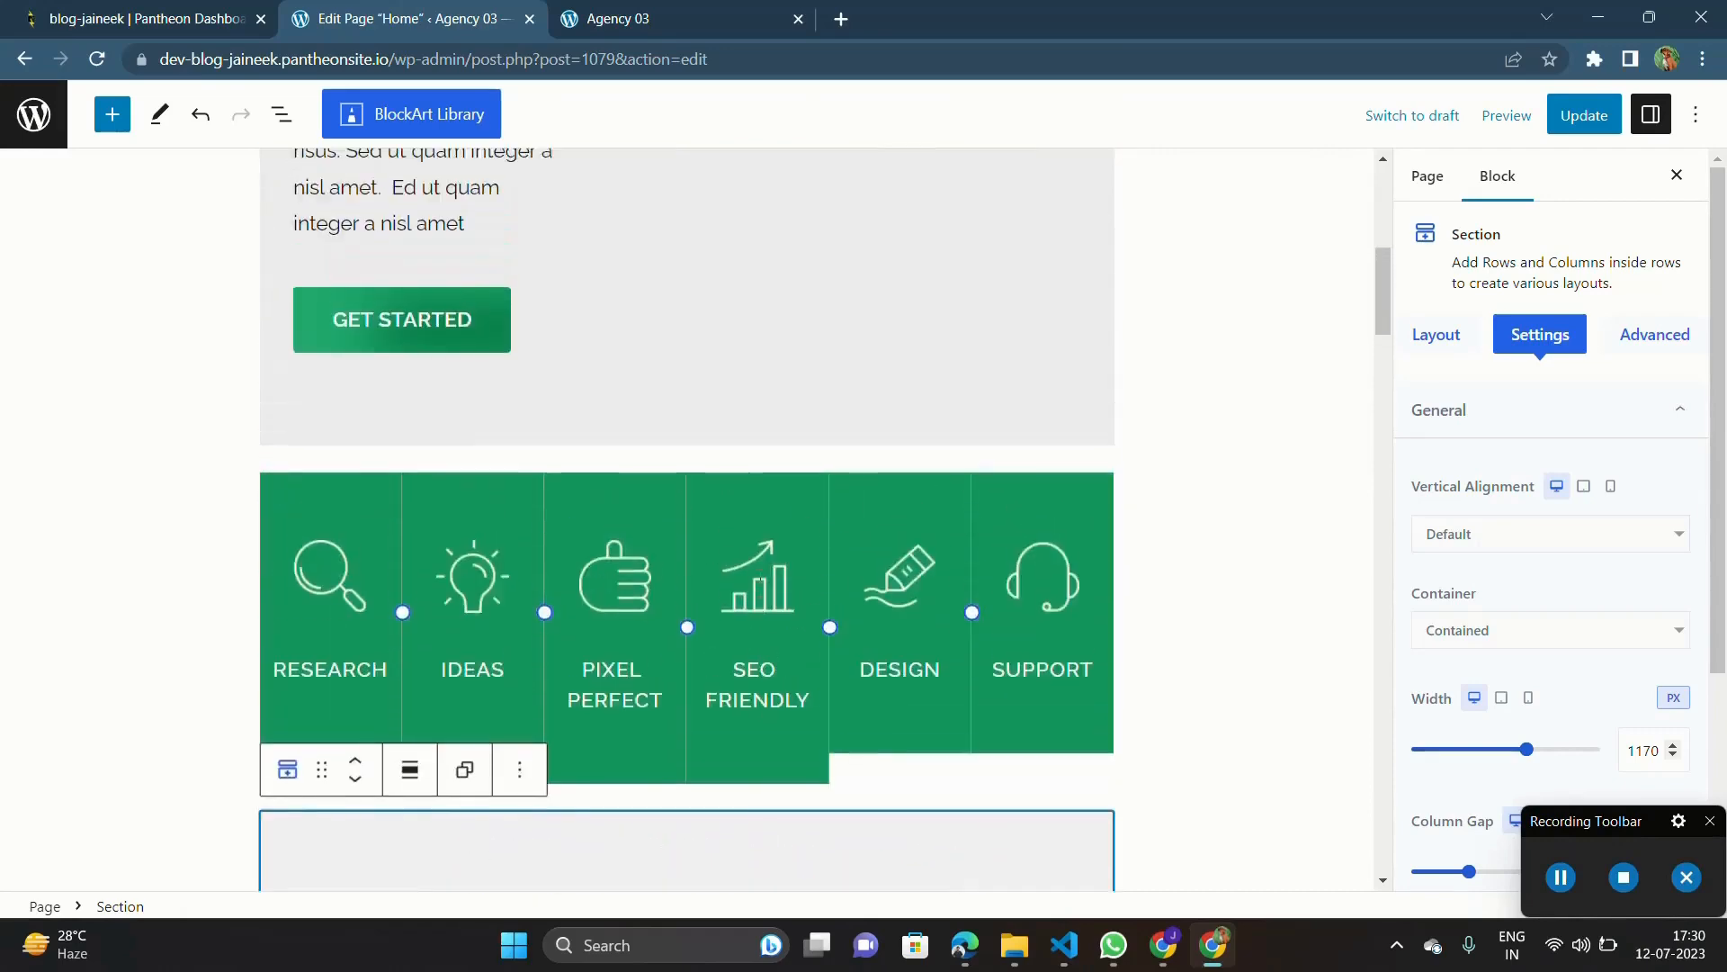
{"action": "scroll", "coordinate": [861, 363], "scroll_direction": "down", "scroll_amount": 11}
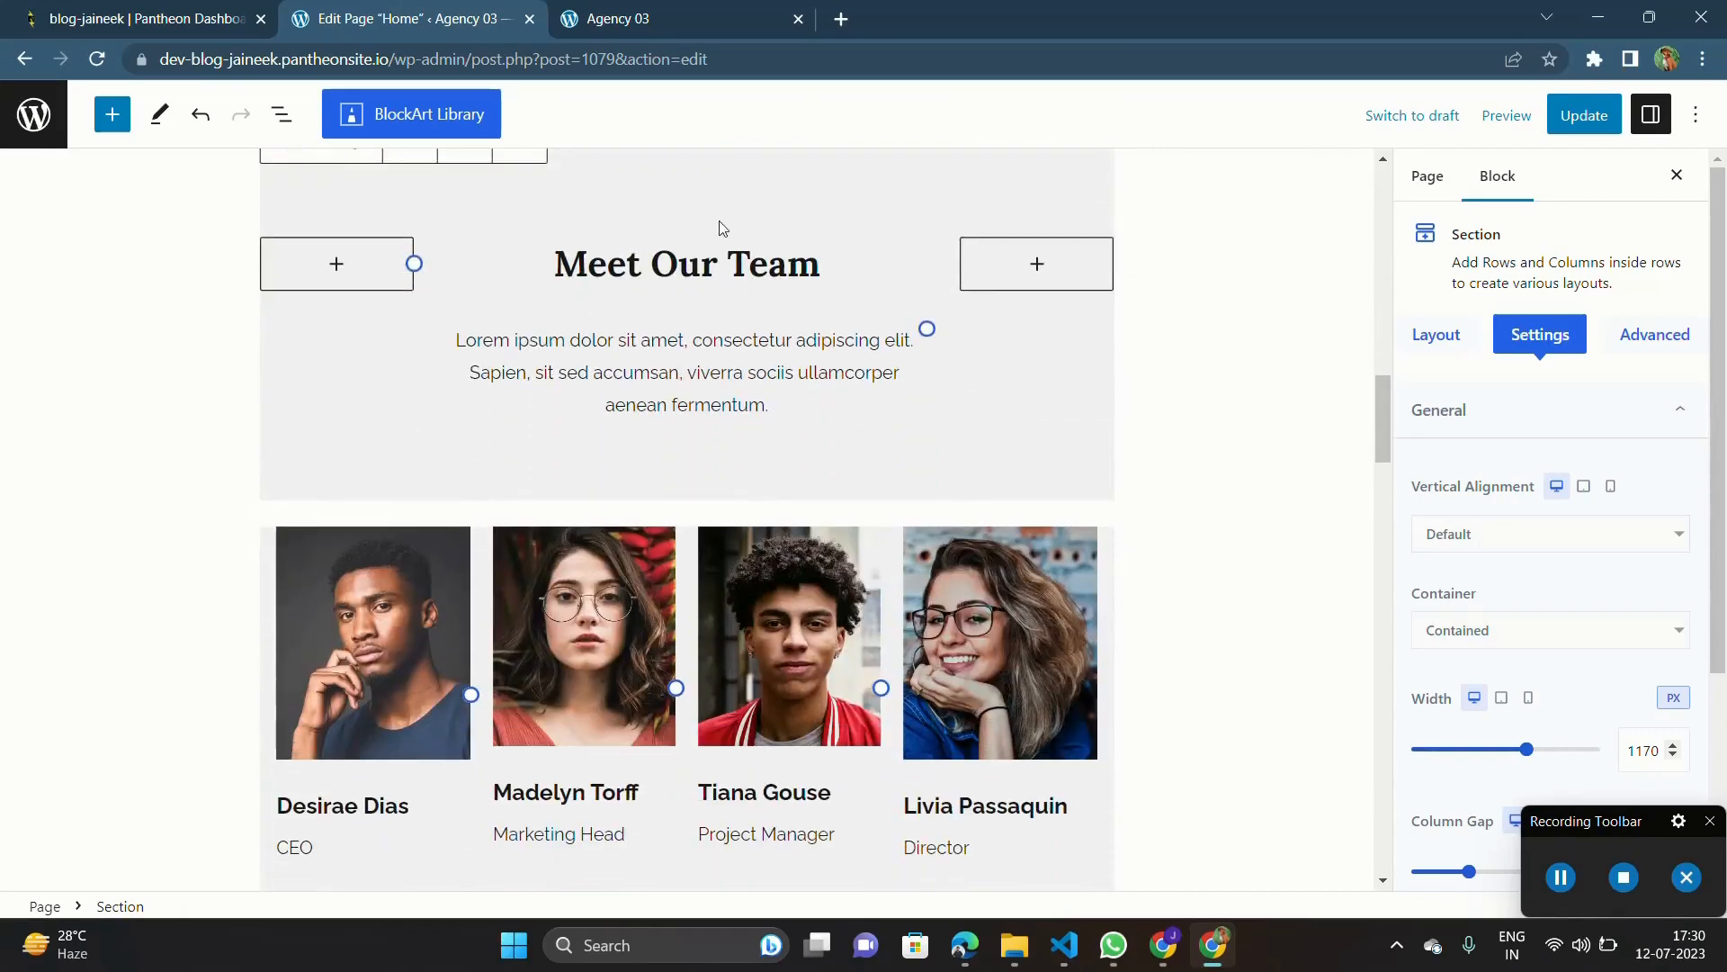
{"action": "scroll", "coordinate": [877, 493], "scroll_direction": "down", "scroll_amount": 2}
{"action": "scroll", "coordinate": [877, 493], "scroll_direction": "up", "scroll_amount": 2}
{"action": "scroll", "coordinate": [810, 405], "scroll_direction": "down", "scroll_amount": 6}
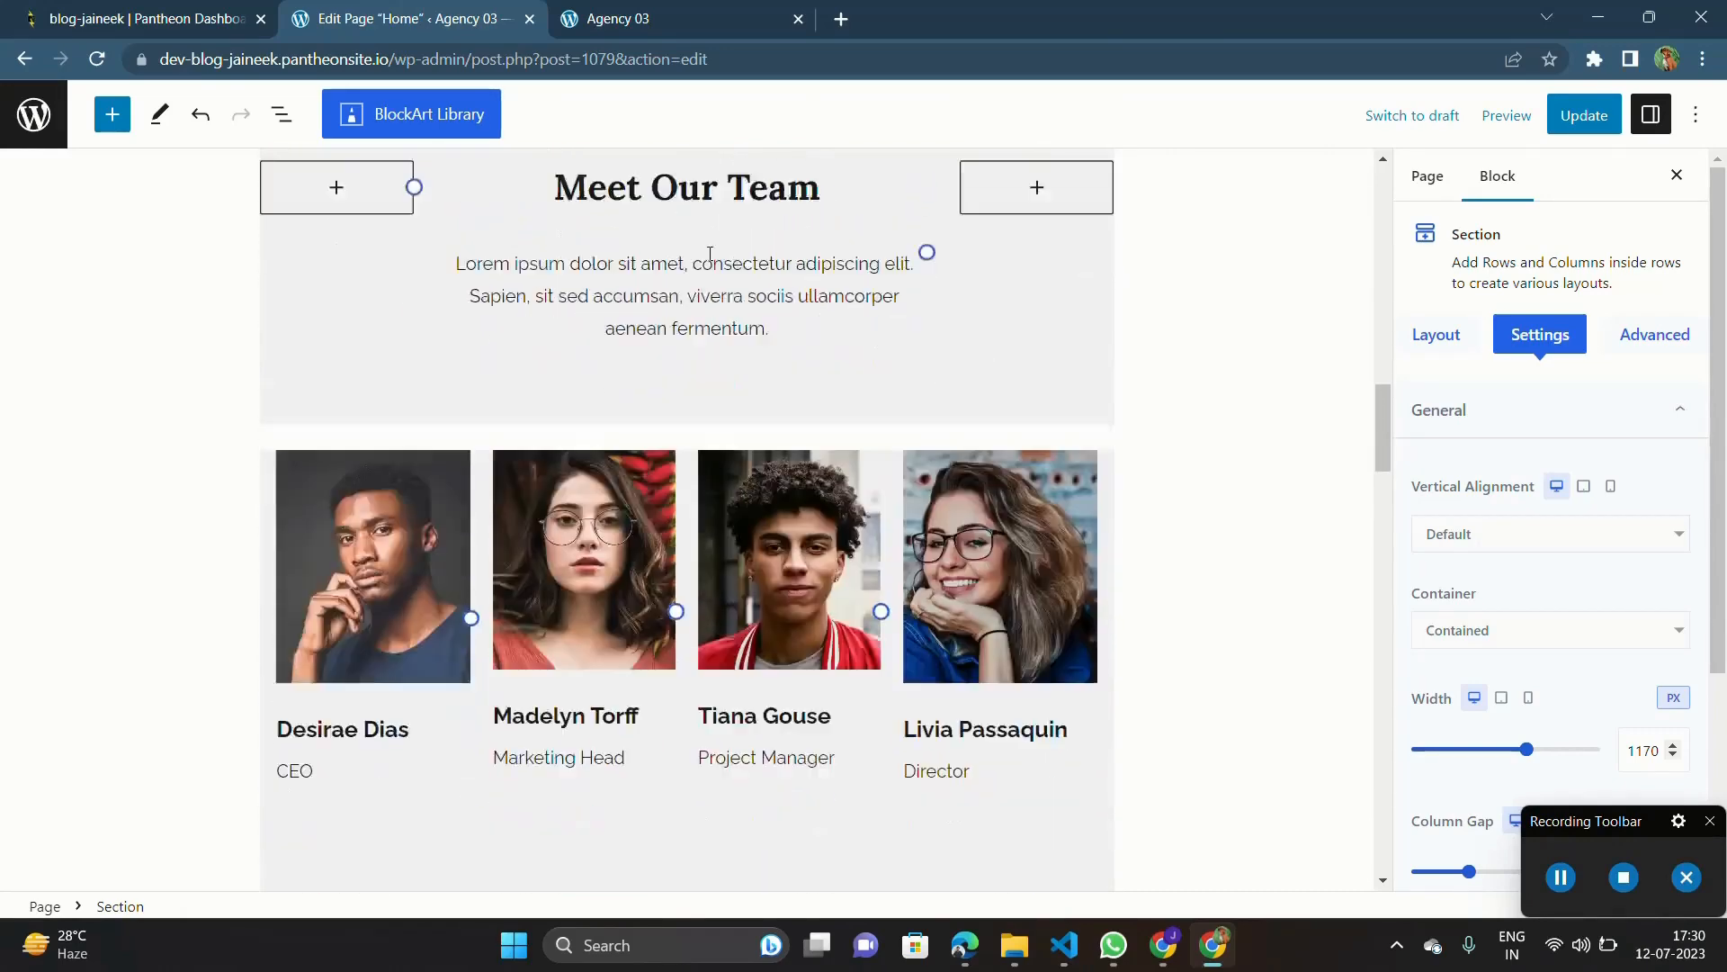
{"action": "scroll", "coordinate": [710, 255], "scroll_direction": "up", "scroll_amount": 6}
{"action": "left_click", "coordinate": [286, 389]}
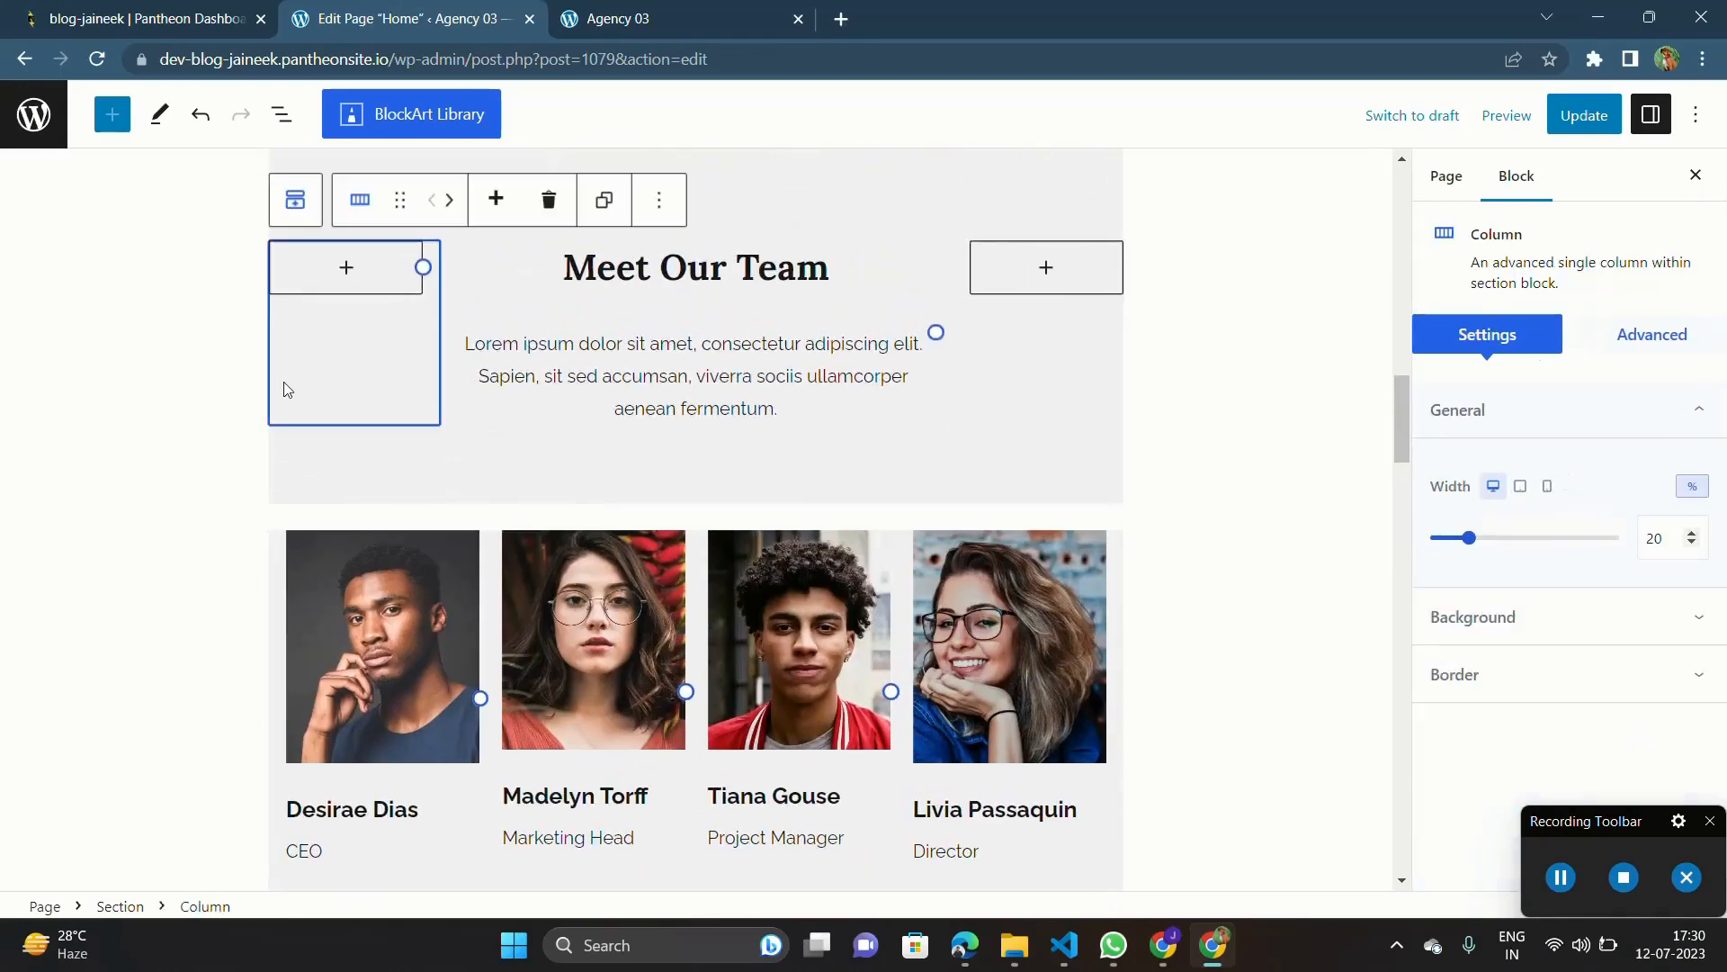
{"action": "left_click", "coordinate": [351, 465]}
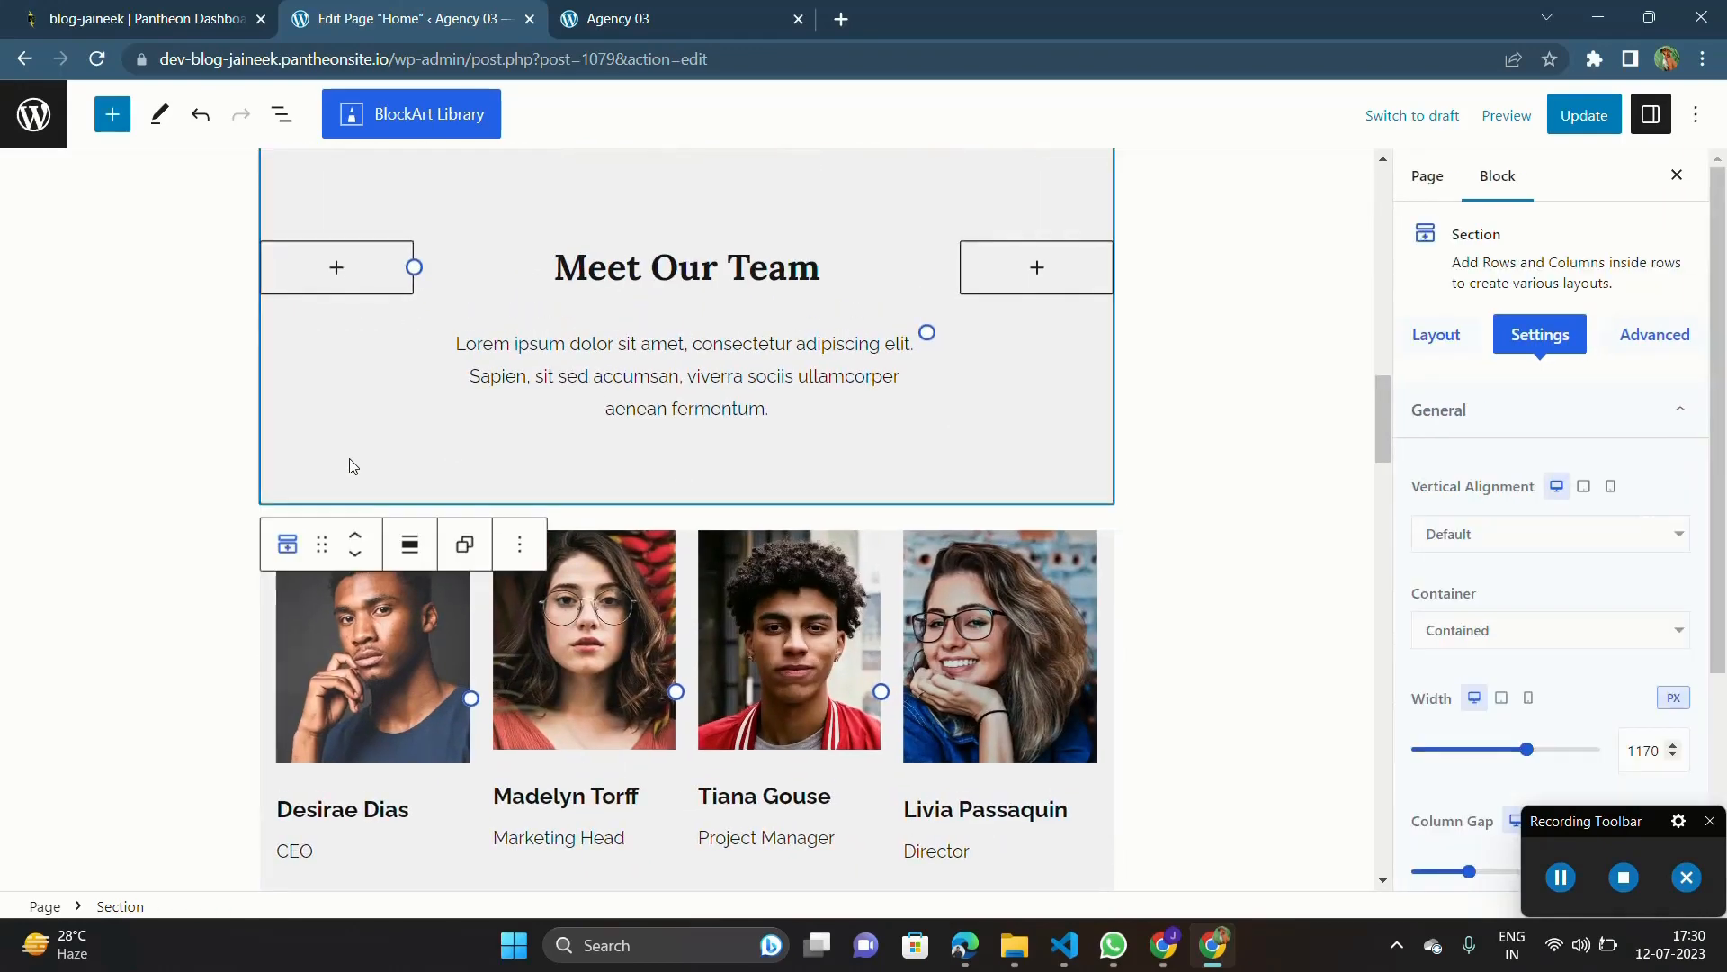
{"action": "key", "text": "Delete"}
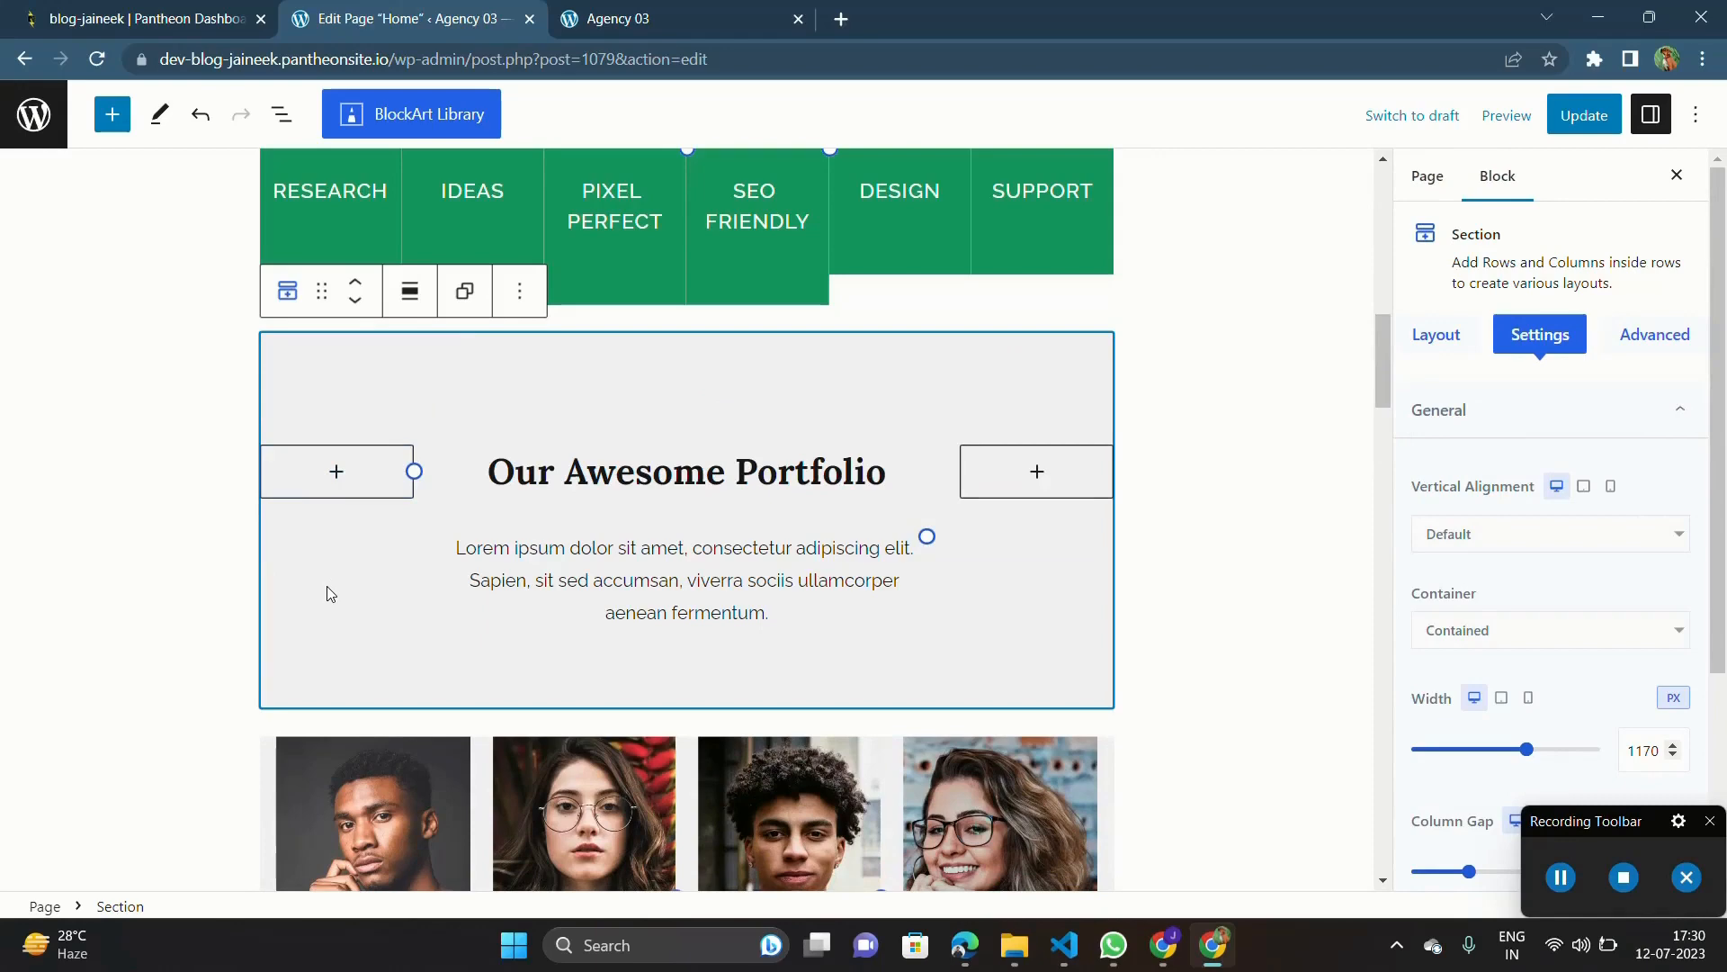
Step: Delete the section with the four team member photos, names and job titles
{"action": "scroll", "coordinate": [328, 592], "scroll_direction": "down", "scroll_amount": 6}
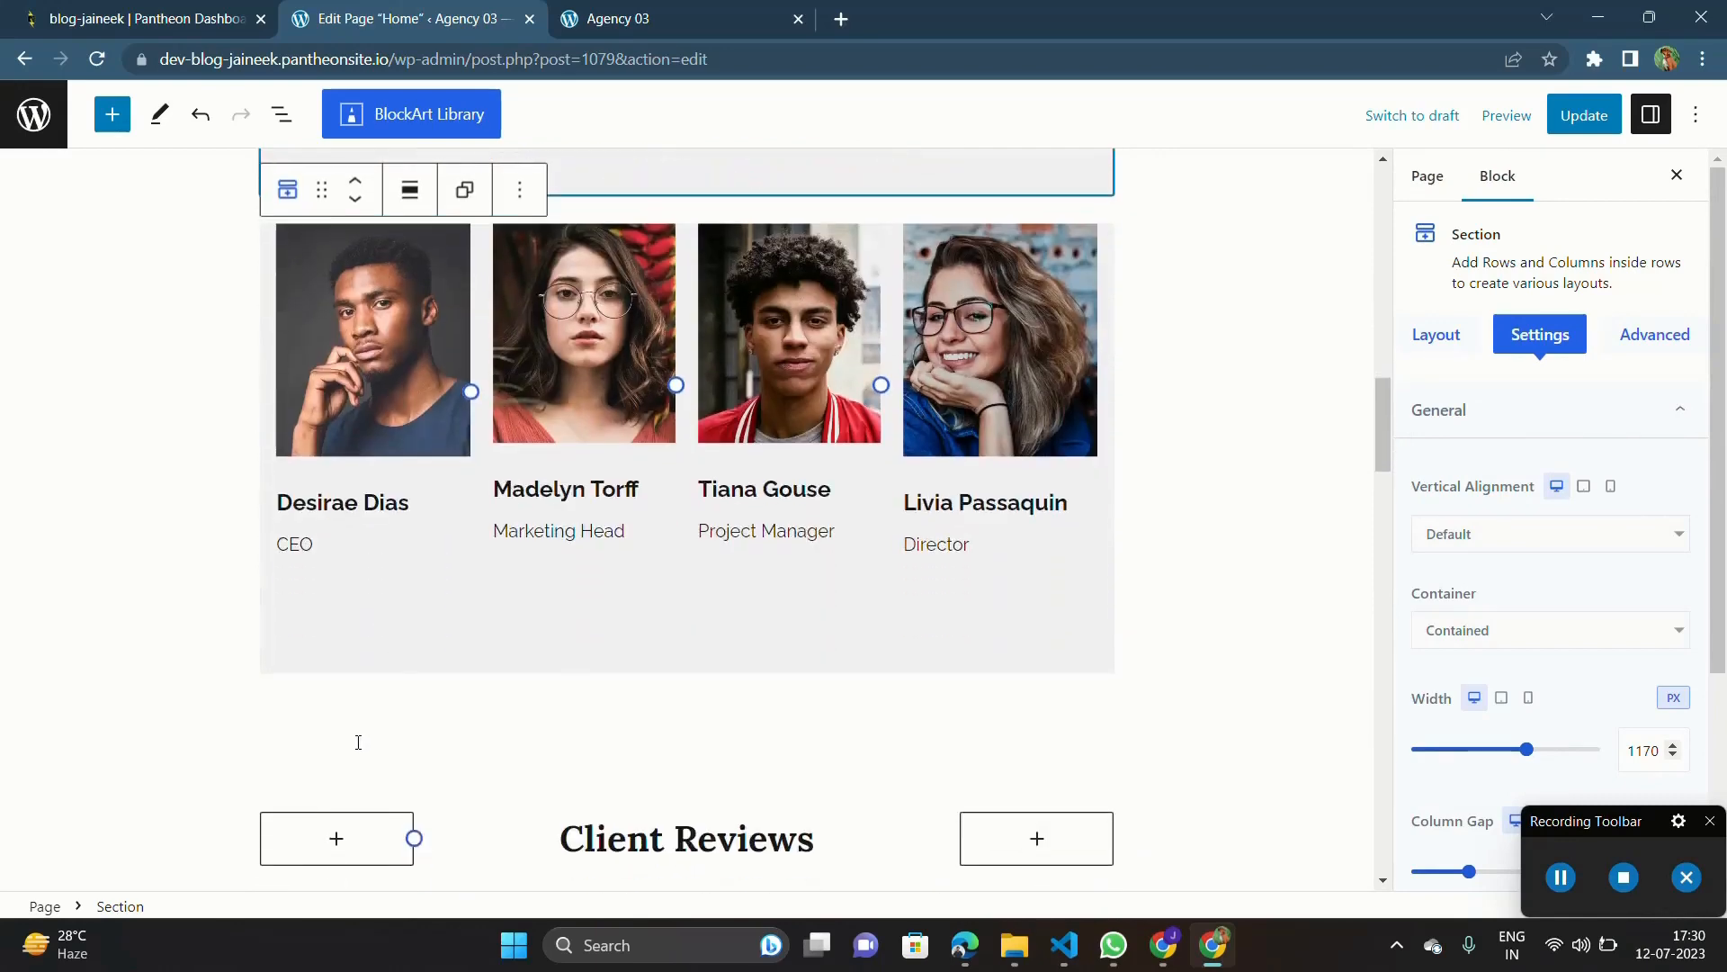
{"action": "left_click", "coordinate": [340, 647]}
{"action": "key", "text": "Delete"}
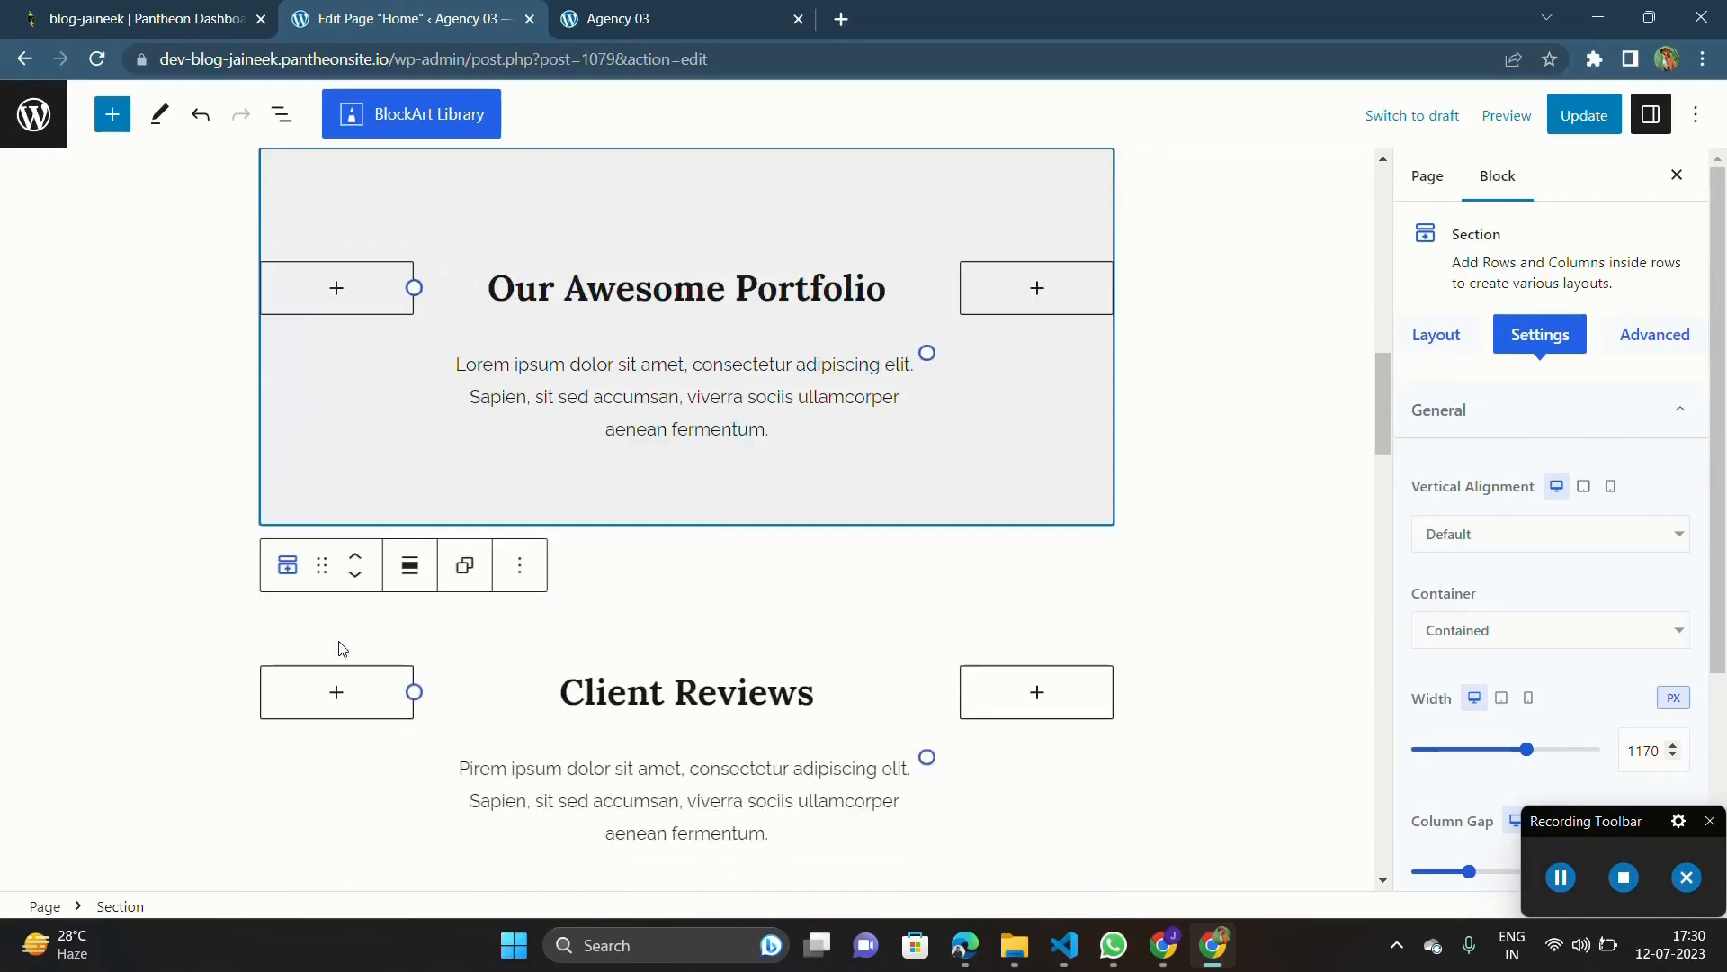
Step: Delete the "Client Reviews" heading section and the section with the two testimonial cards below it
{"action": "scroll", "coordinate": [340, 648], "scroll_direction": "down", "scroll_amount": 3}
{"action": "scroll", "coordinate": [677, 501], "scroll_direction": "down", "scroll_amount": 7}
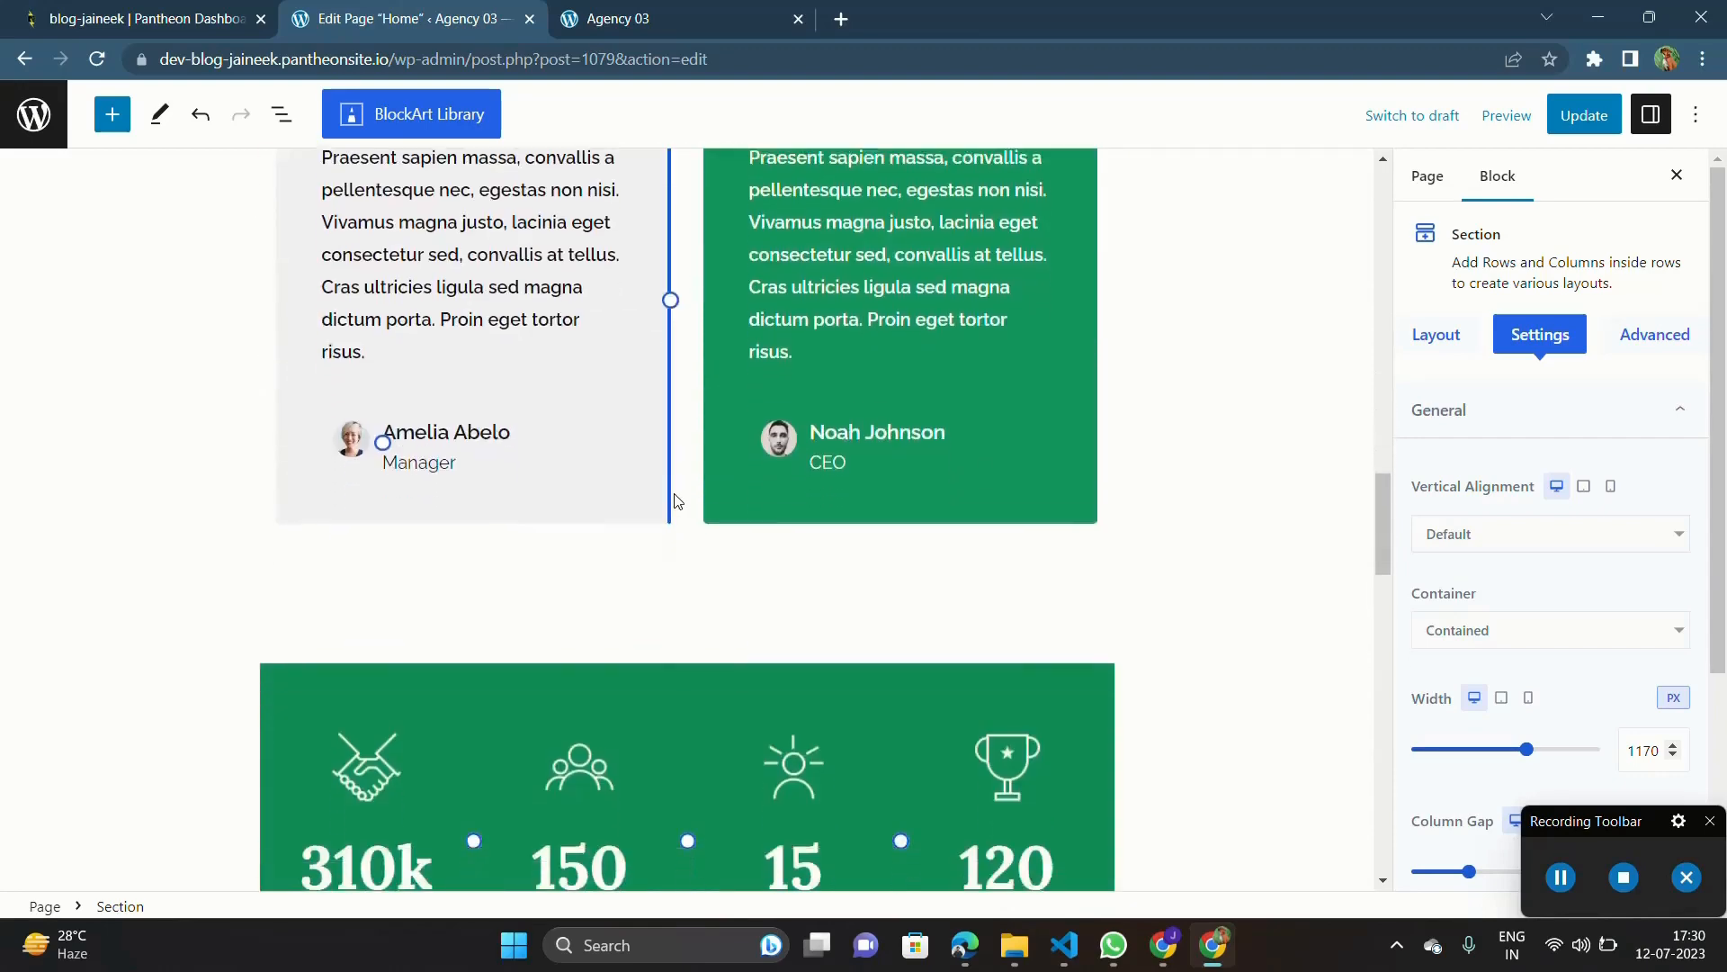
{"action": "scroll", "coordinate": [675, 501], "scroll_direction": "down", "scroll_amount": 2}
{"action": "scroll", "coordinate": [675, 501], "scroll_direction": "up", "scroll_amount": 10}
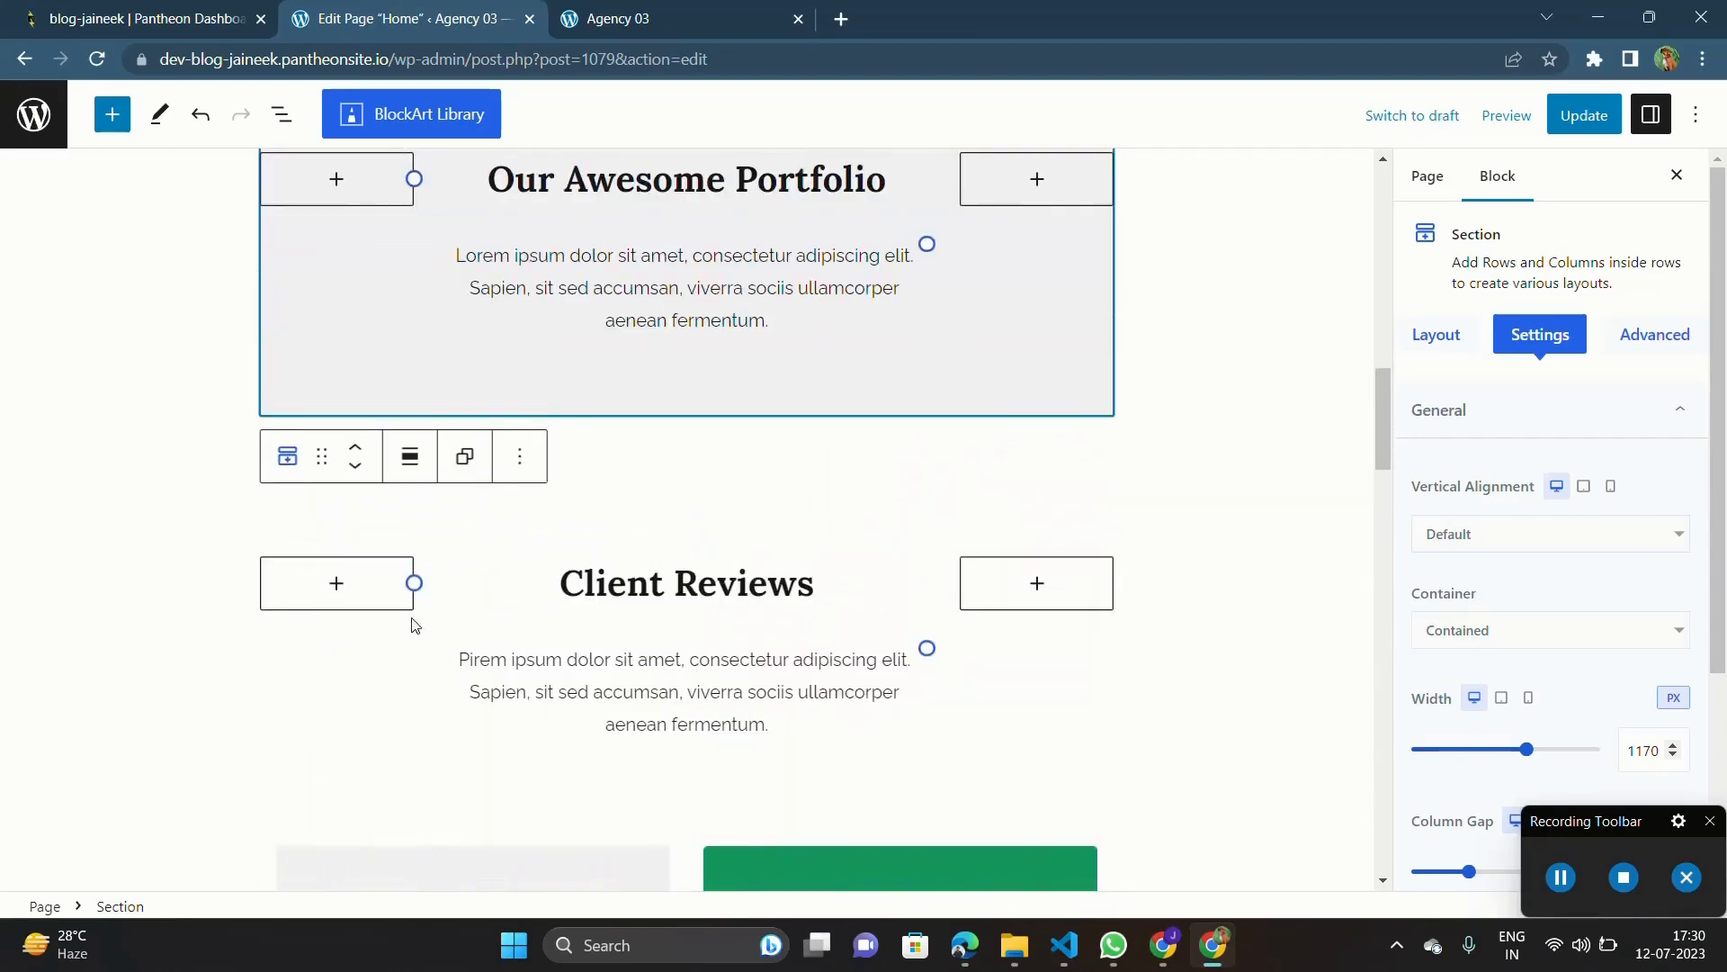
{"action": "scroll", "coordinate": [414, 623], "scroll_direction": "down", "scroll_amount": 3}
{"action": "left_click", "coordinate": [366, 652]}
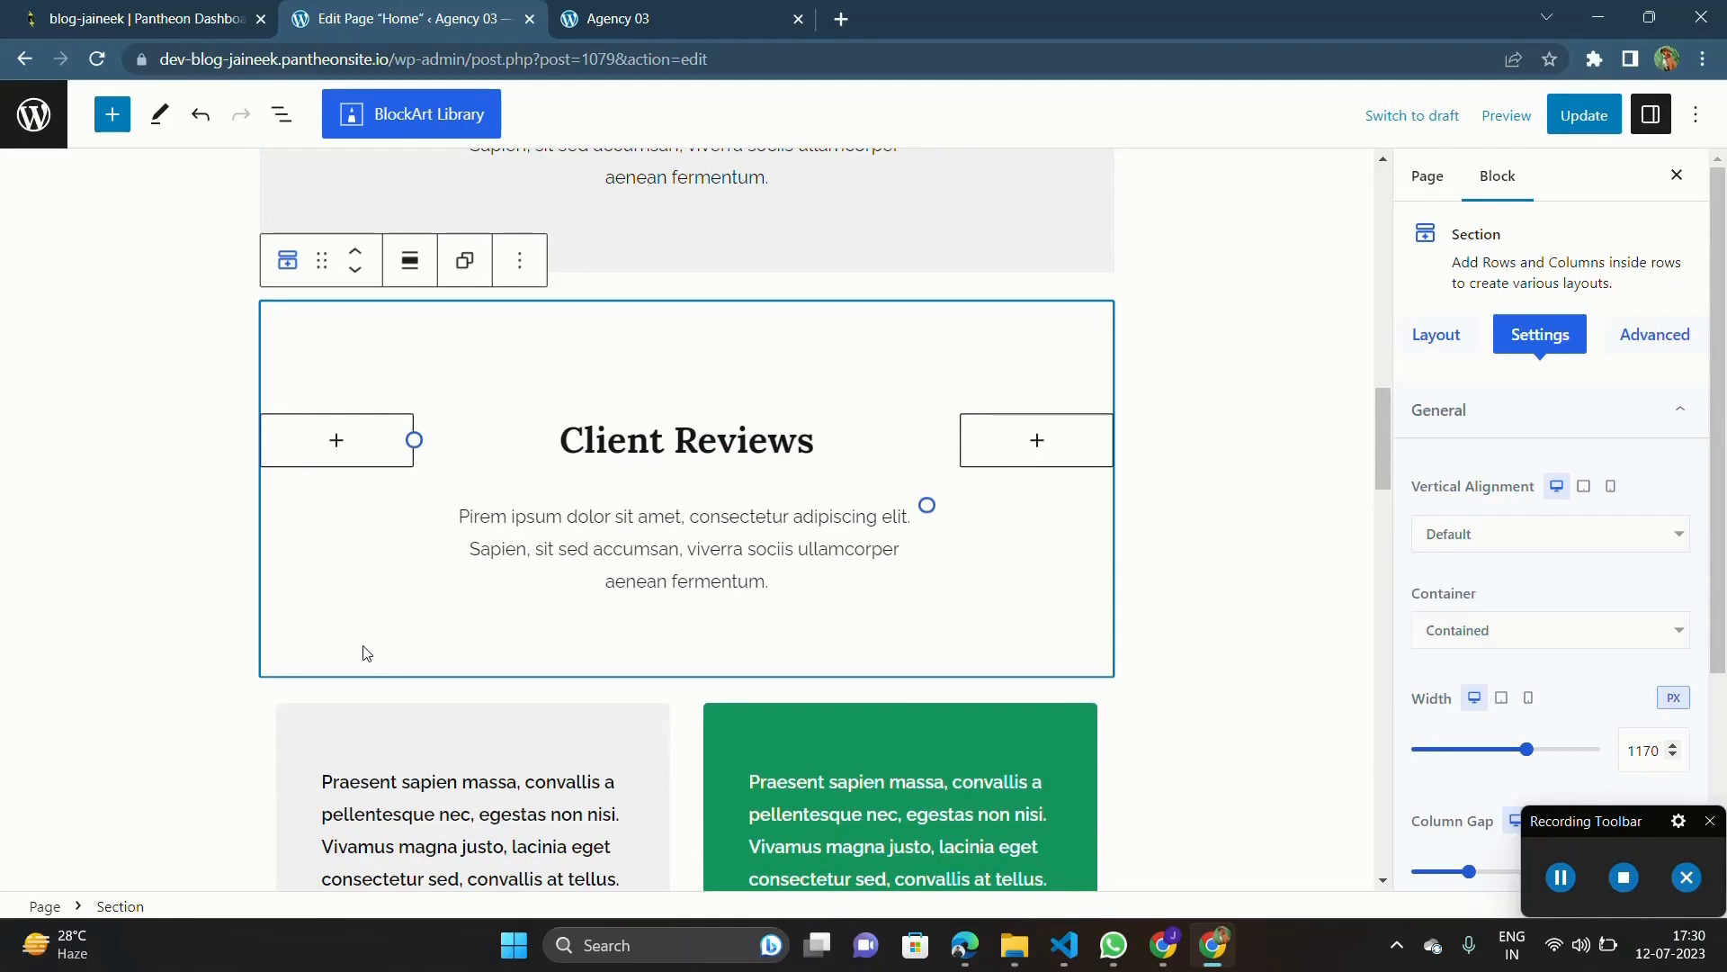
{"action": "key", "text": "Delete"}
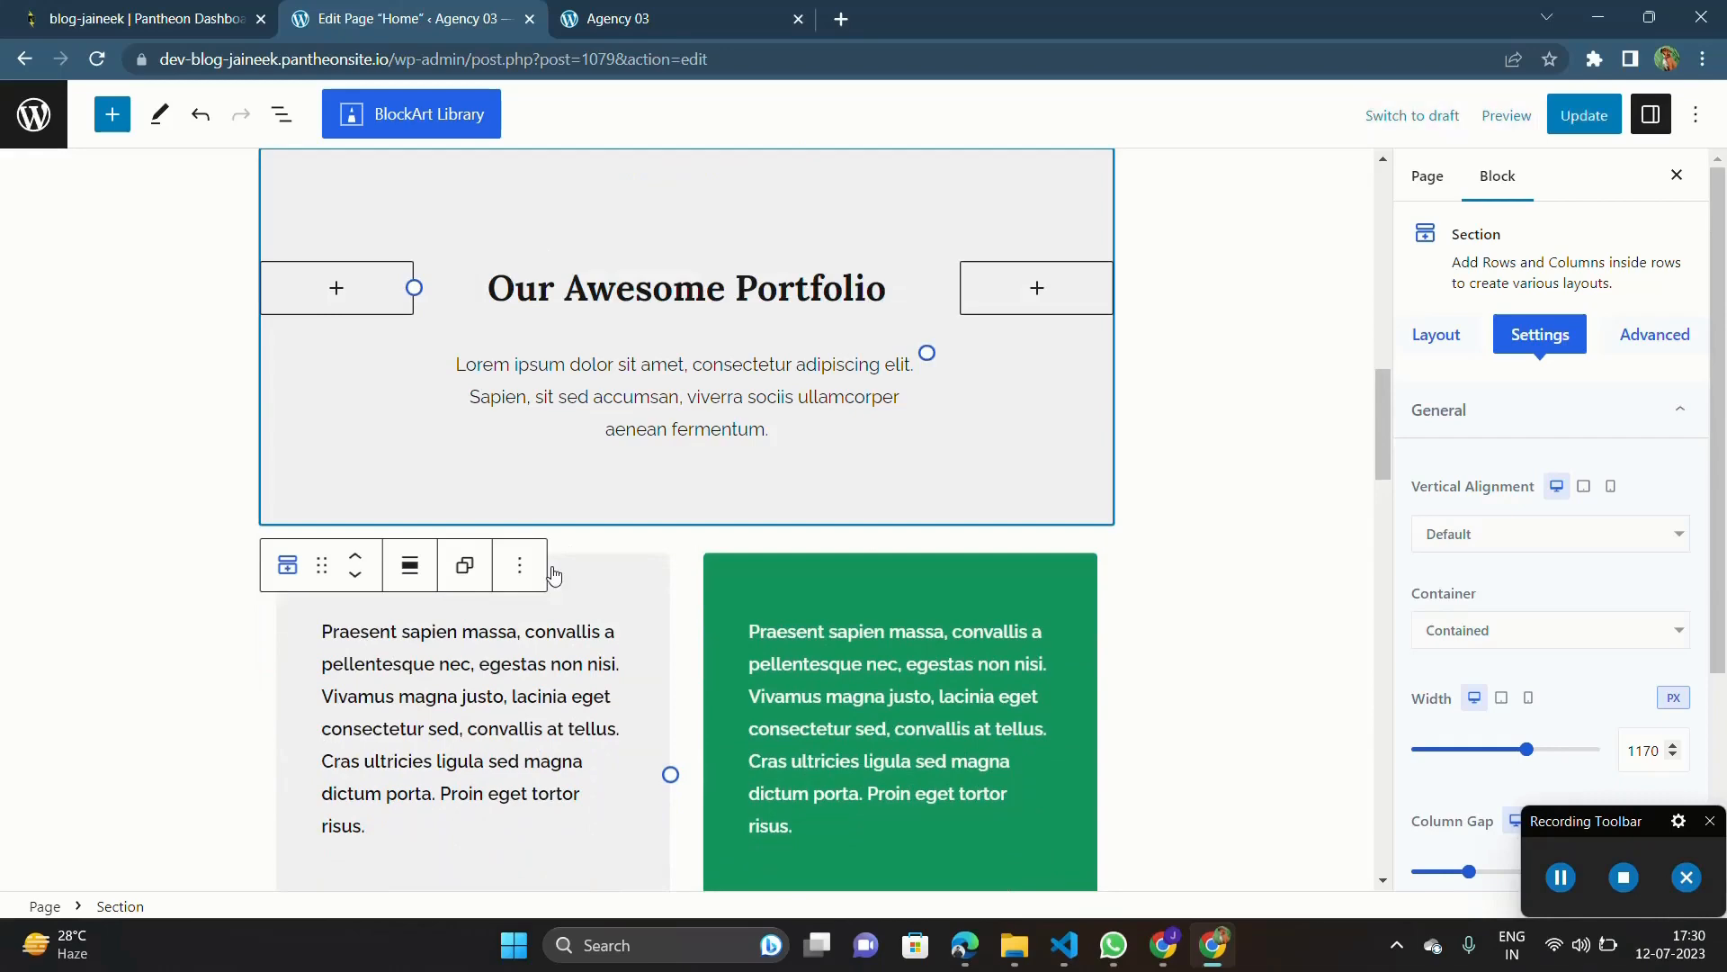
{"action": "scroll", "coordinate": [405, 625], "scroll_direction": "down", "scroll_amount": 3}
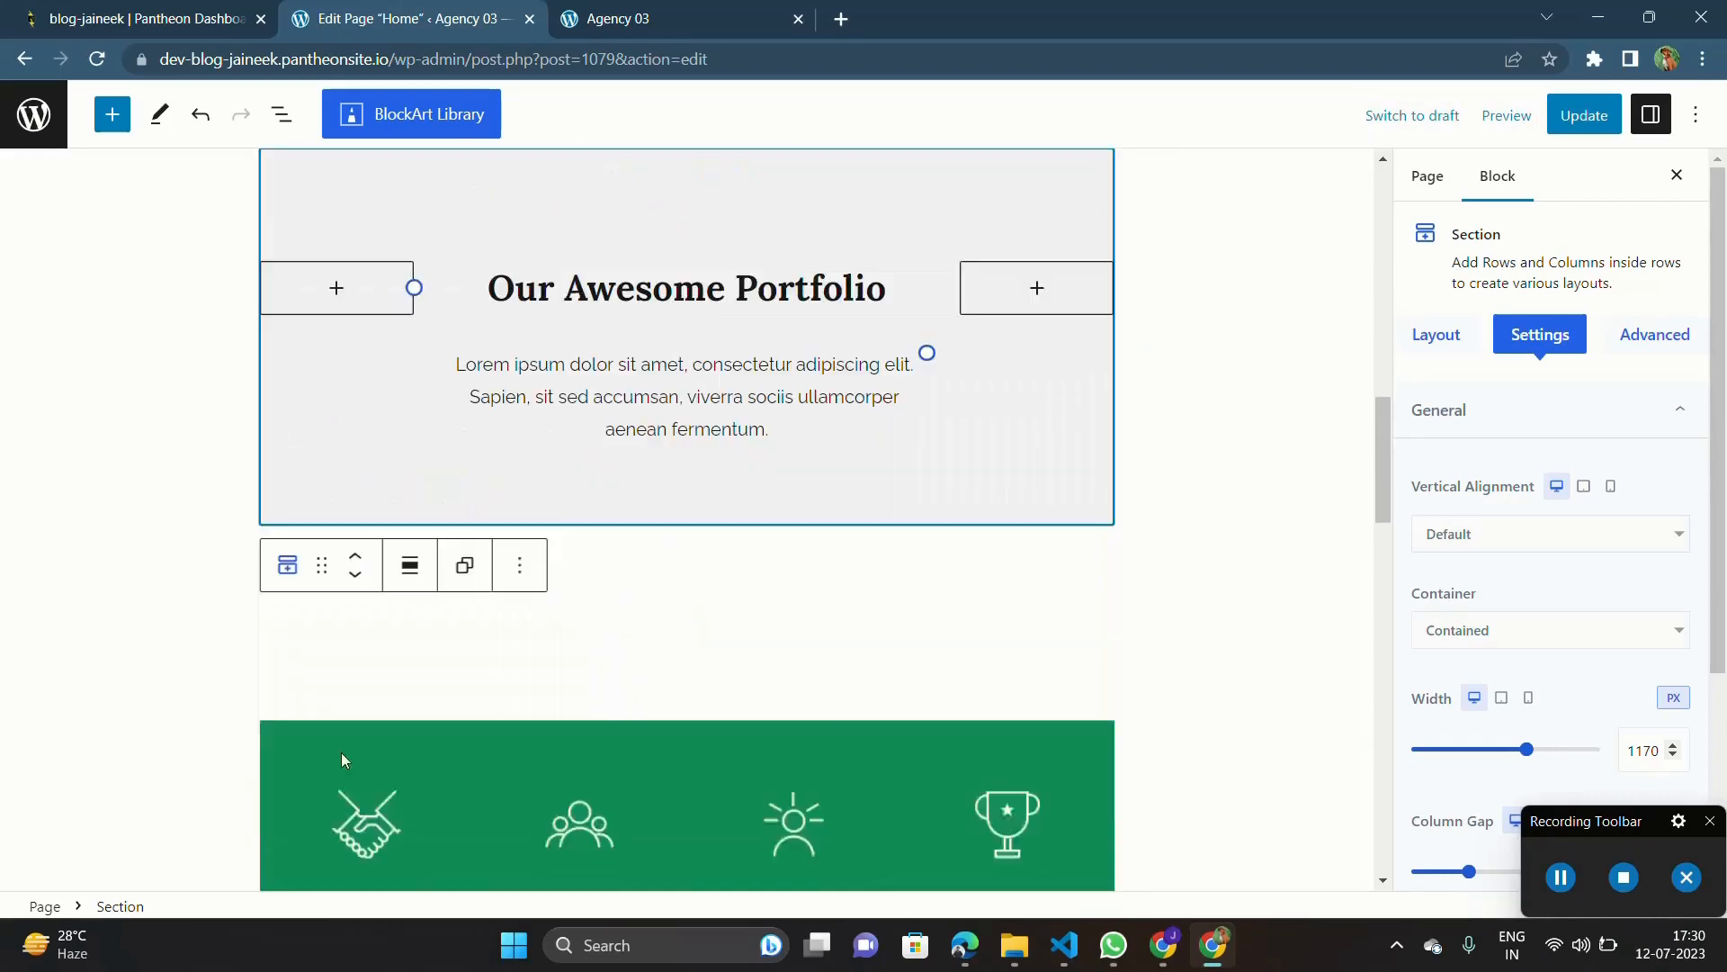
Step: Examine the editable figures in the green statistics section for client trust, experts, experience and award
{"action": "double_click", "coordinate": [358, 591]}
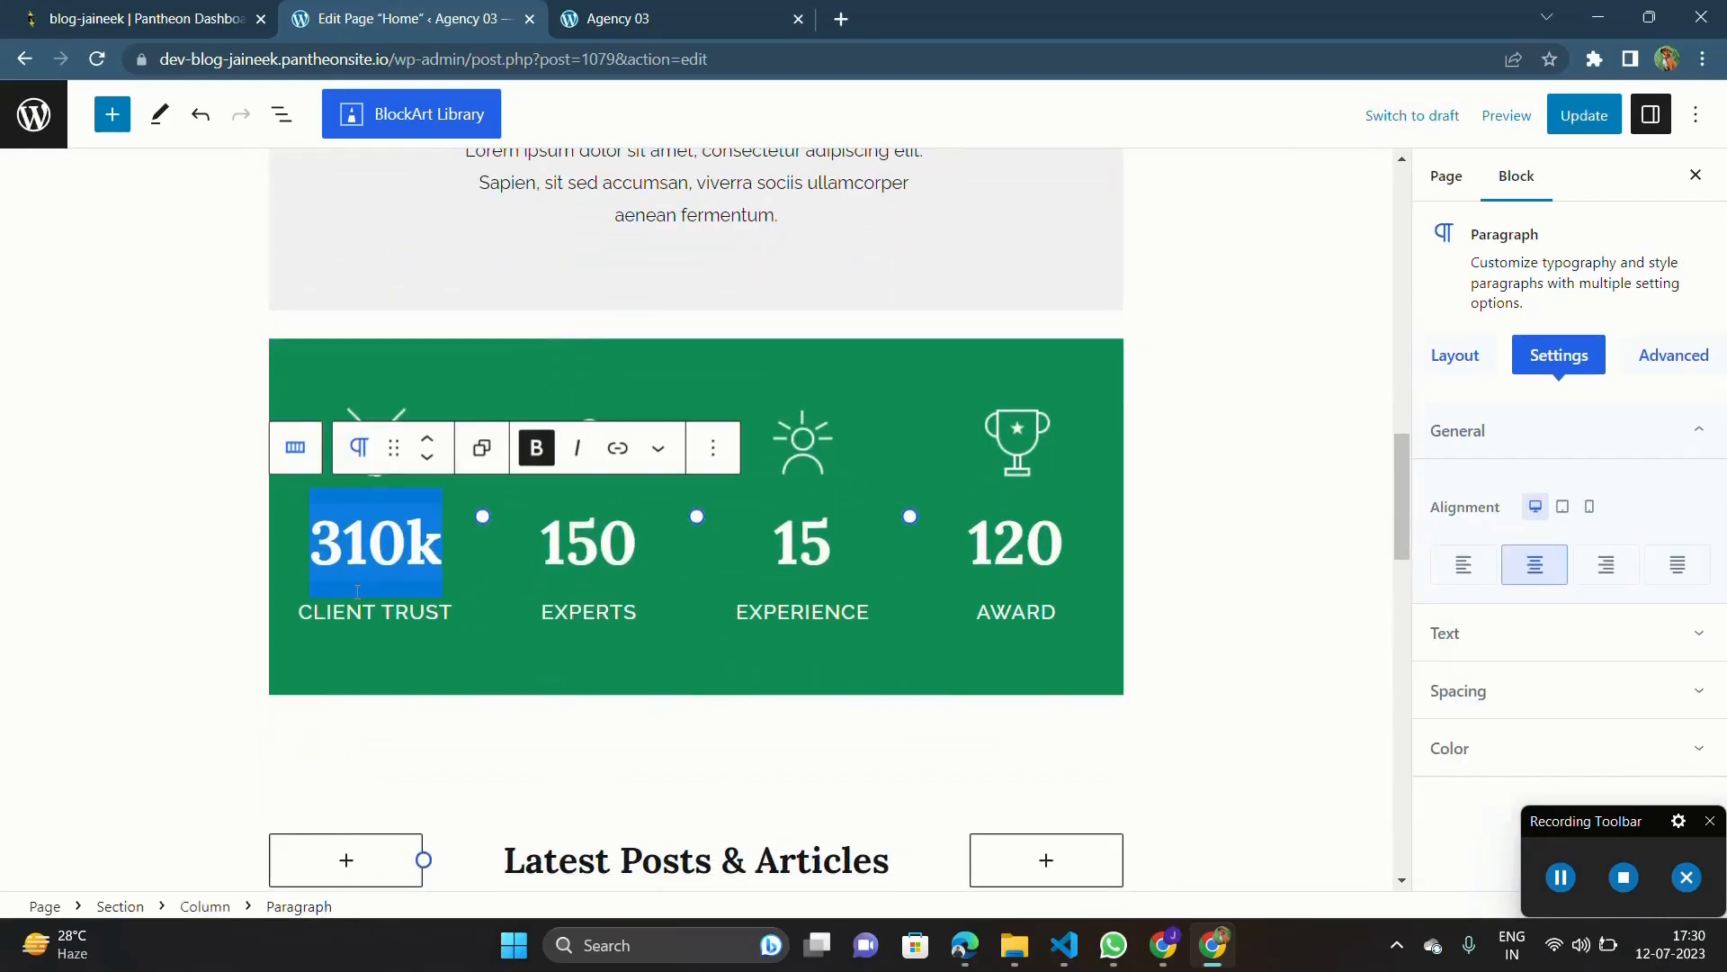
{"action": "double_click", "coordinate": [609, 569]}
{"action": "left_click", "coordinate": [835, 573]}
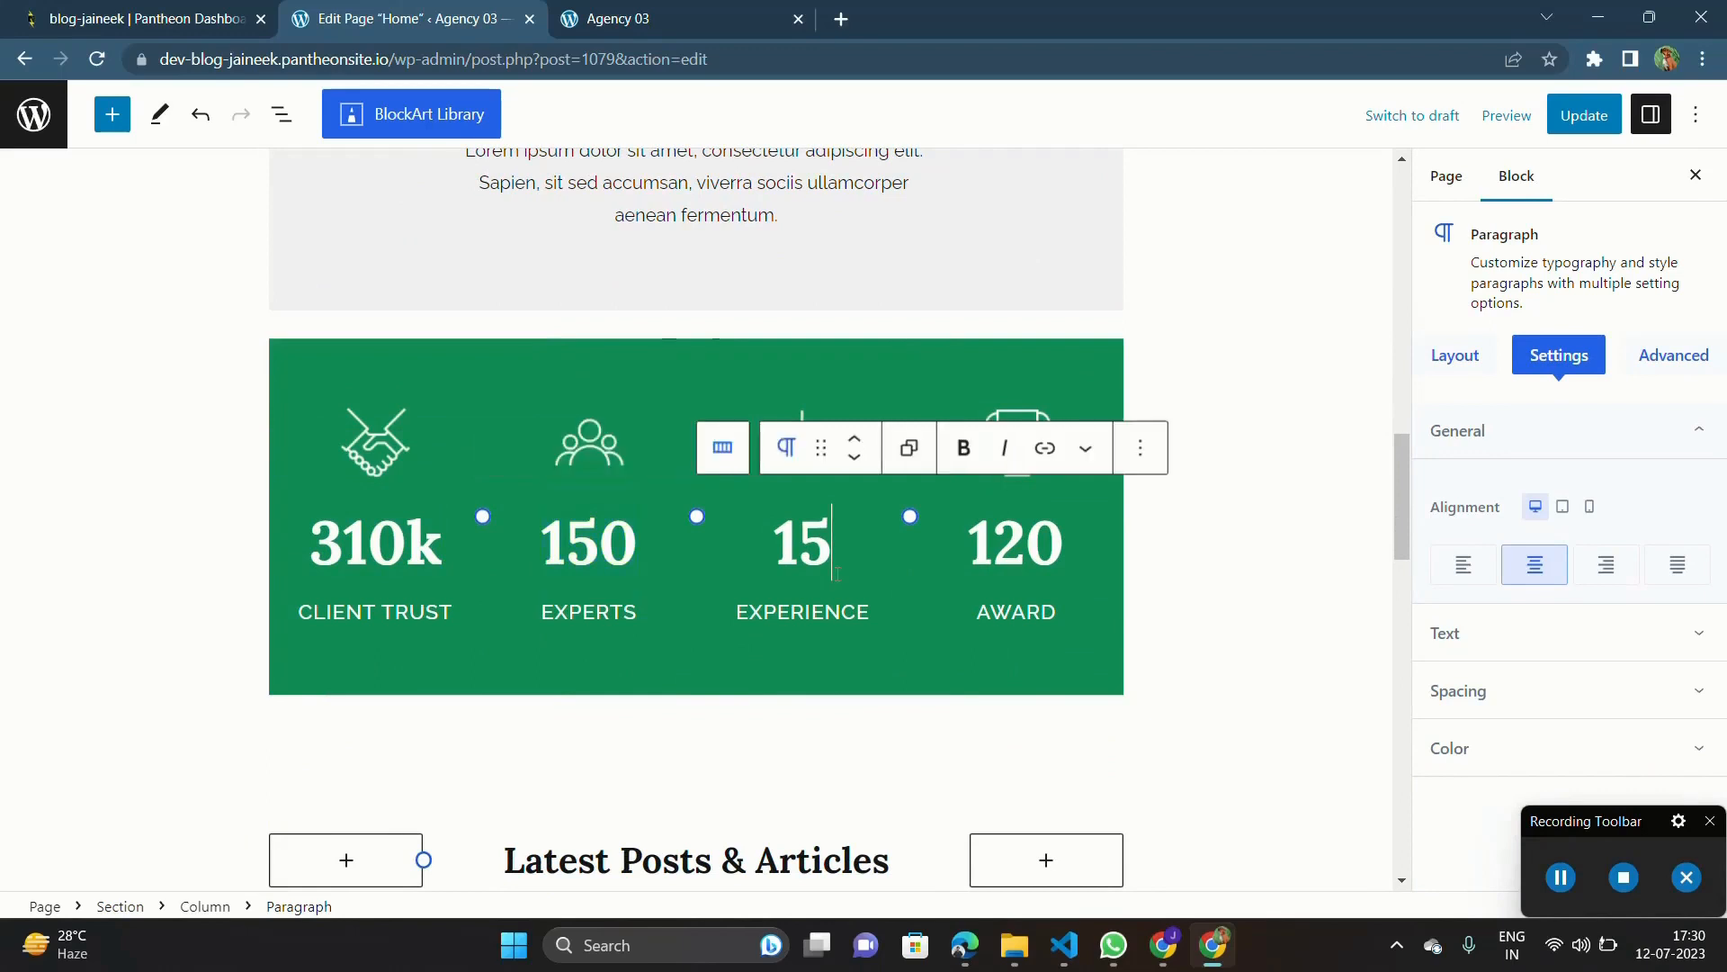
{"action": "double_click", "coordinate": [1019, 566]}
{"action": "double_click", "coordinate": [612, 549]}
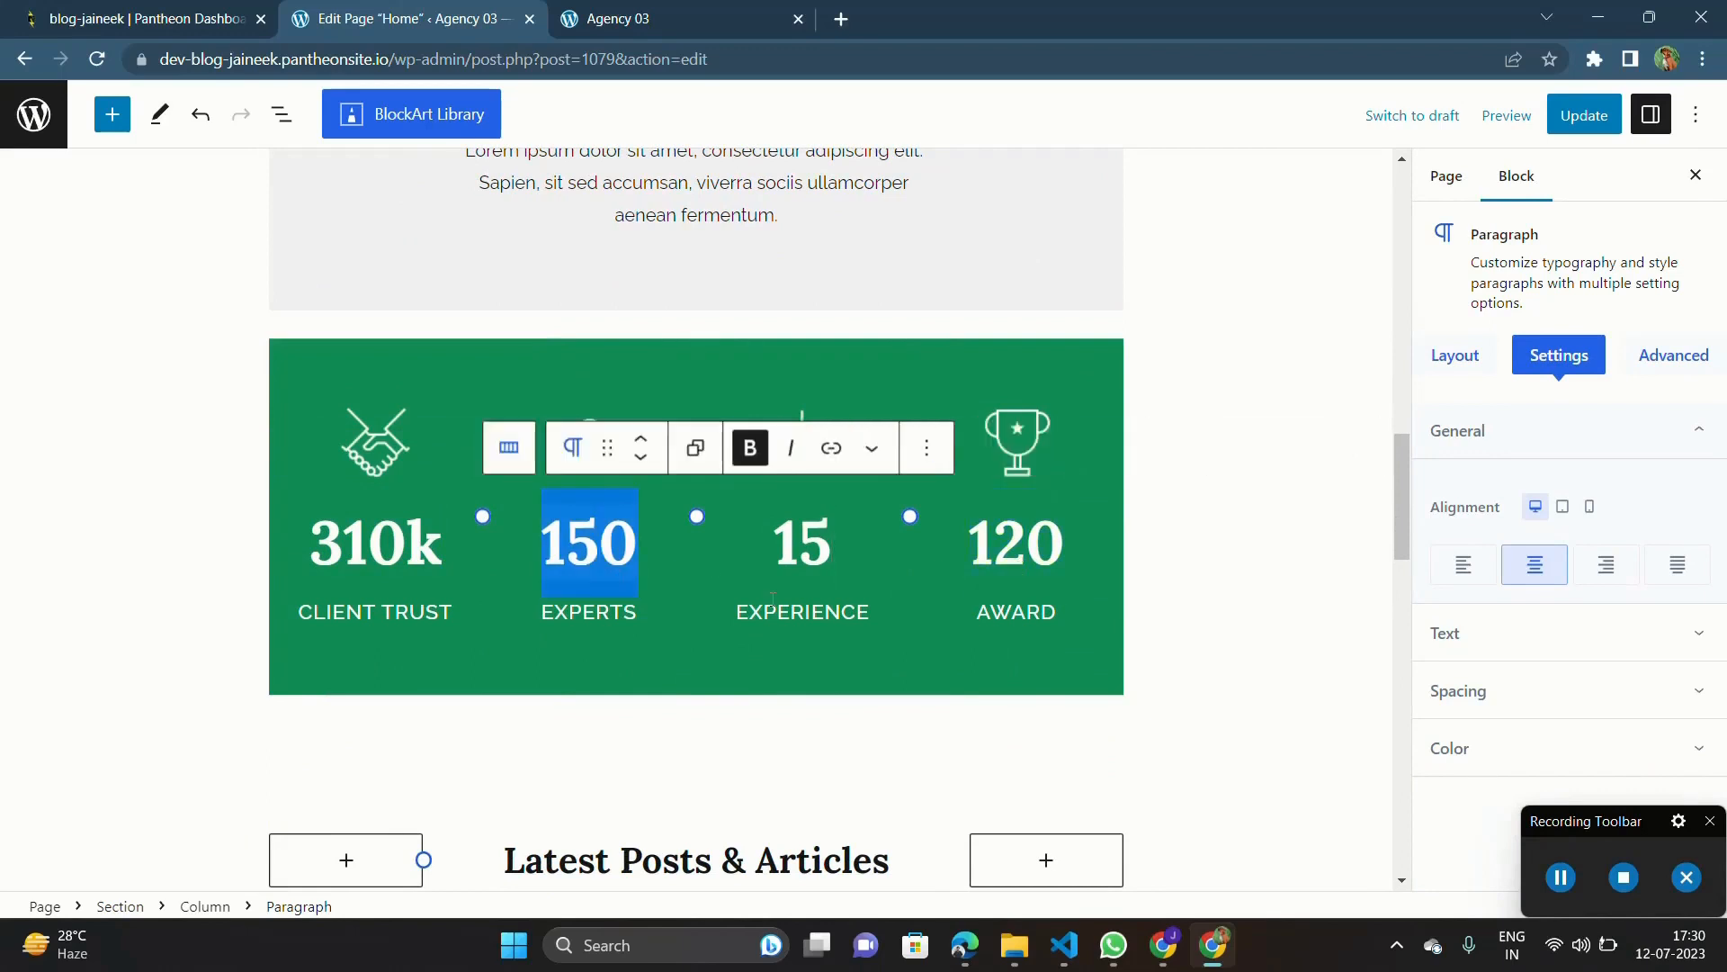
{"action": "scroll", "coordinate": [768, 453], "scroll_direction": "down", "scroll_amount": 4}
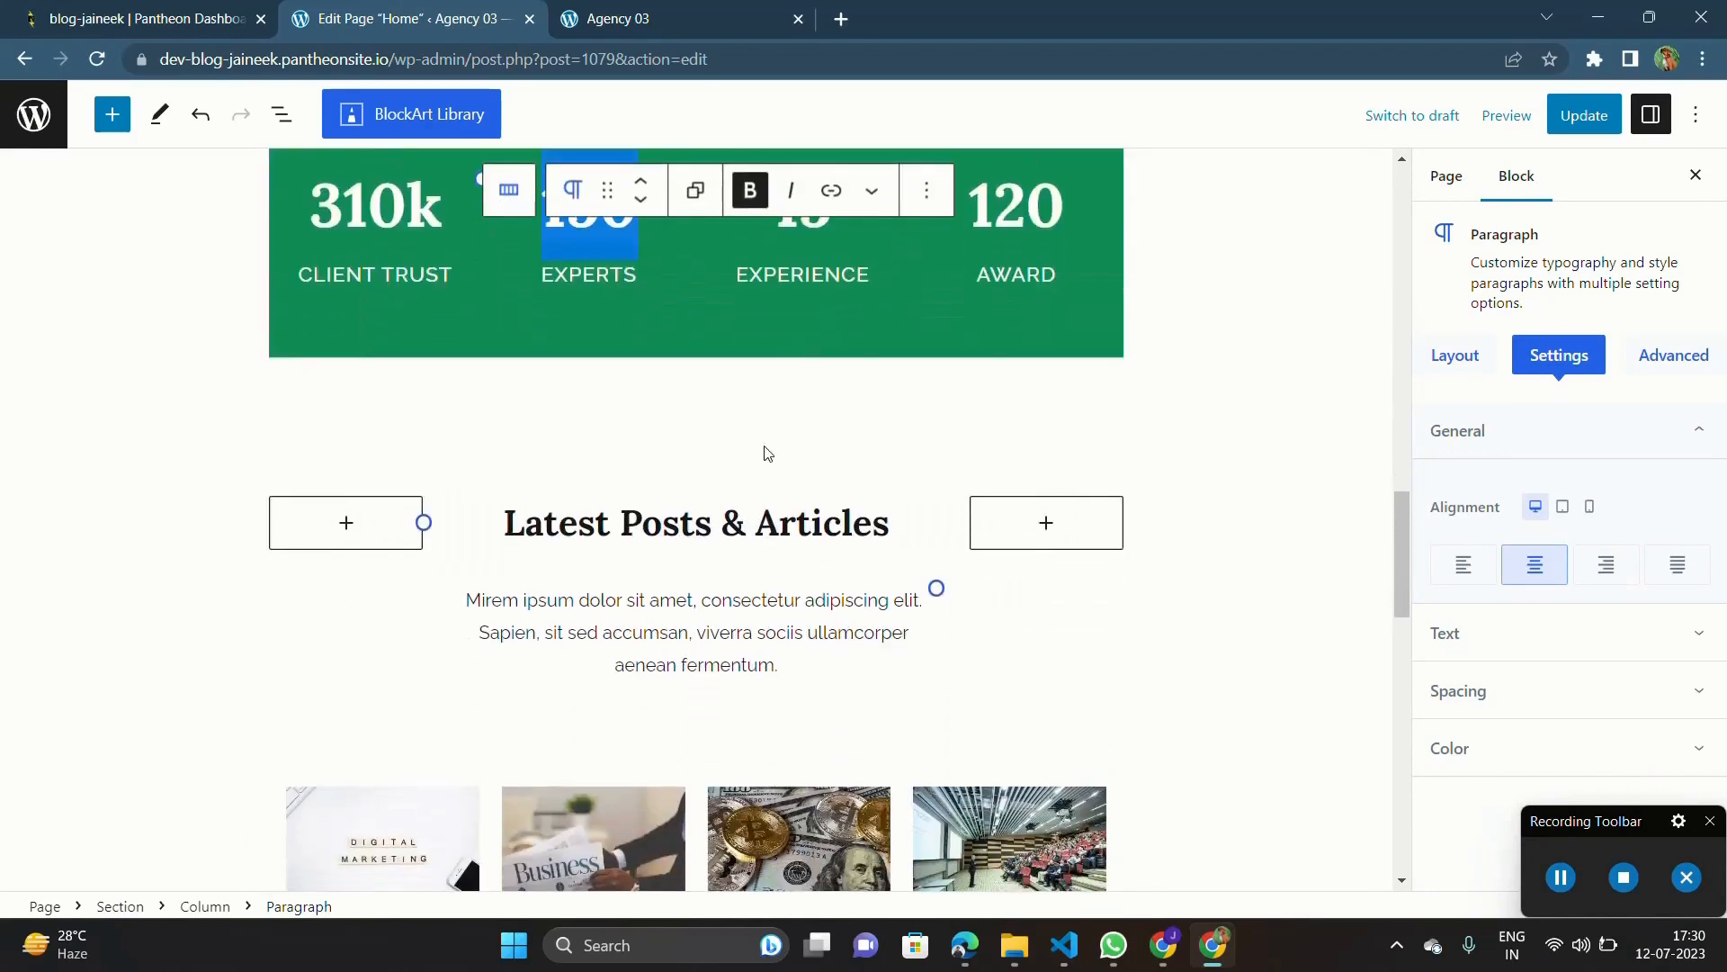
{"action": "double_click", "coordinate": [853, 347]}
{"action": "left_click", "coordinate": [614, 385]}
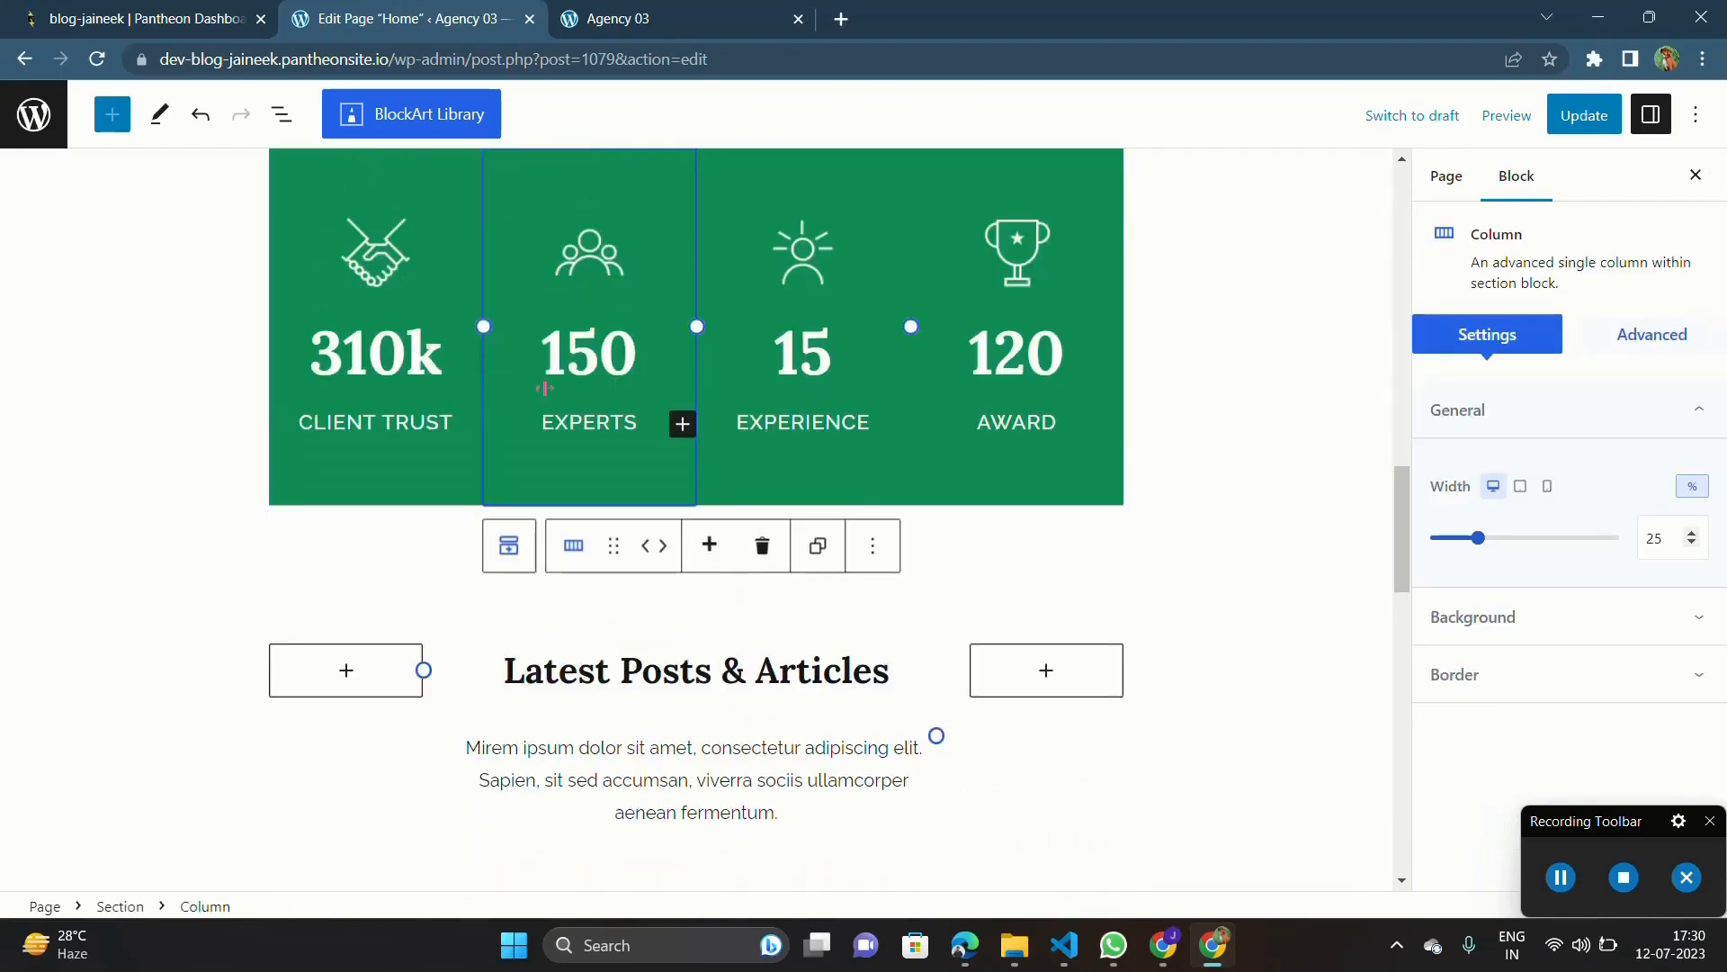
{"action": "left_click", "coordinate": [327, 329]}
{"action": "double_click", "coordinate": [512, 389]}
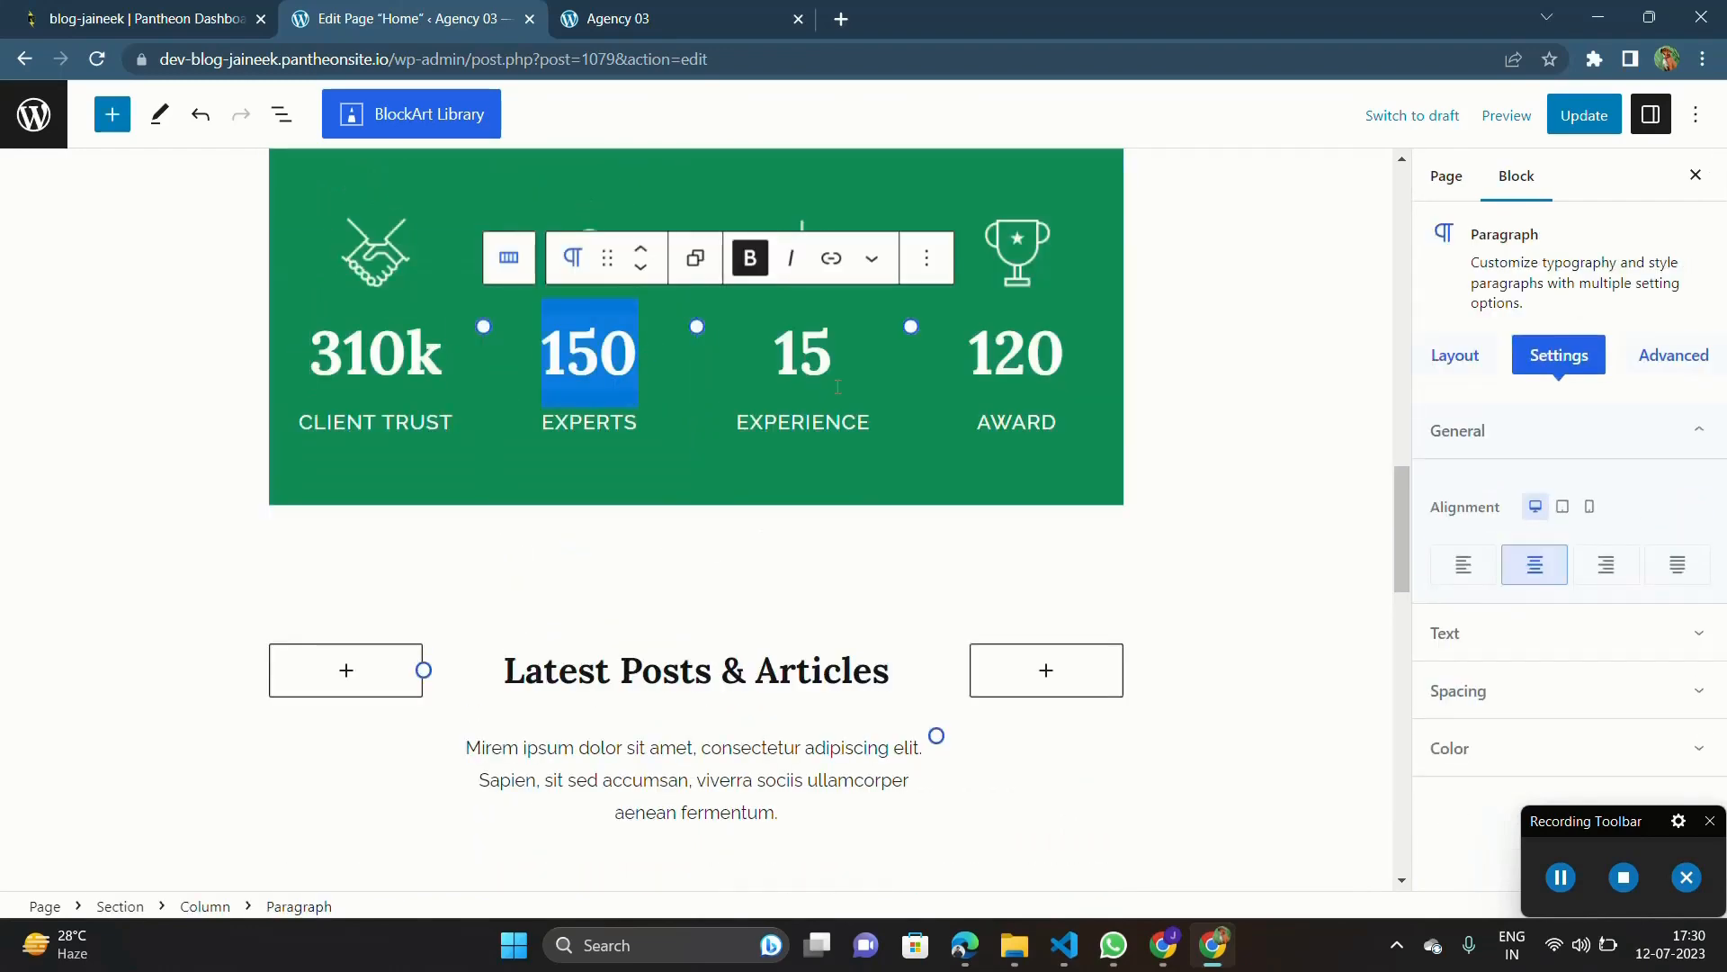
Step: Delete the "Latest Posts & Articles" heading section, including its empty side columns
{"action": "scroll", "coordinate": [419, 462], "scroll_direction": "down", "scroll_amount": 8}
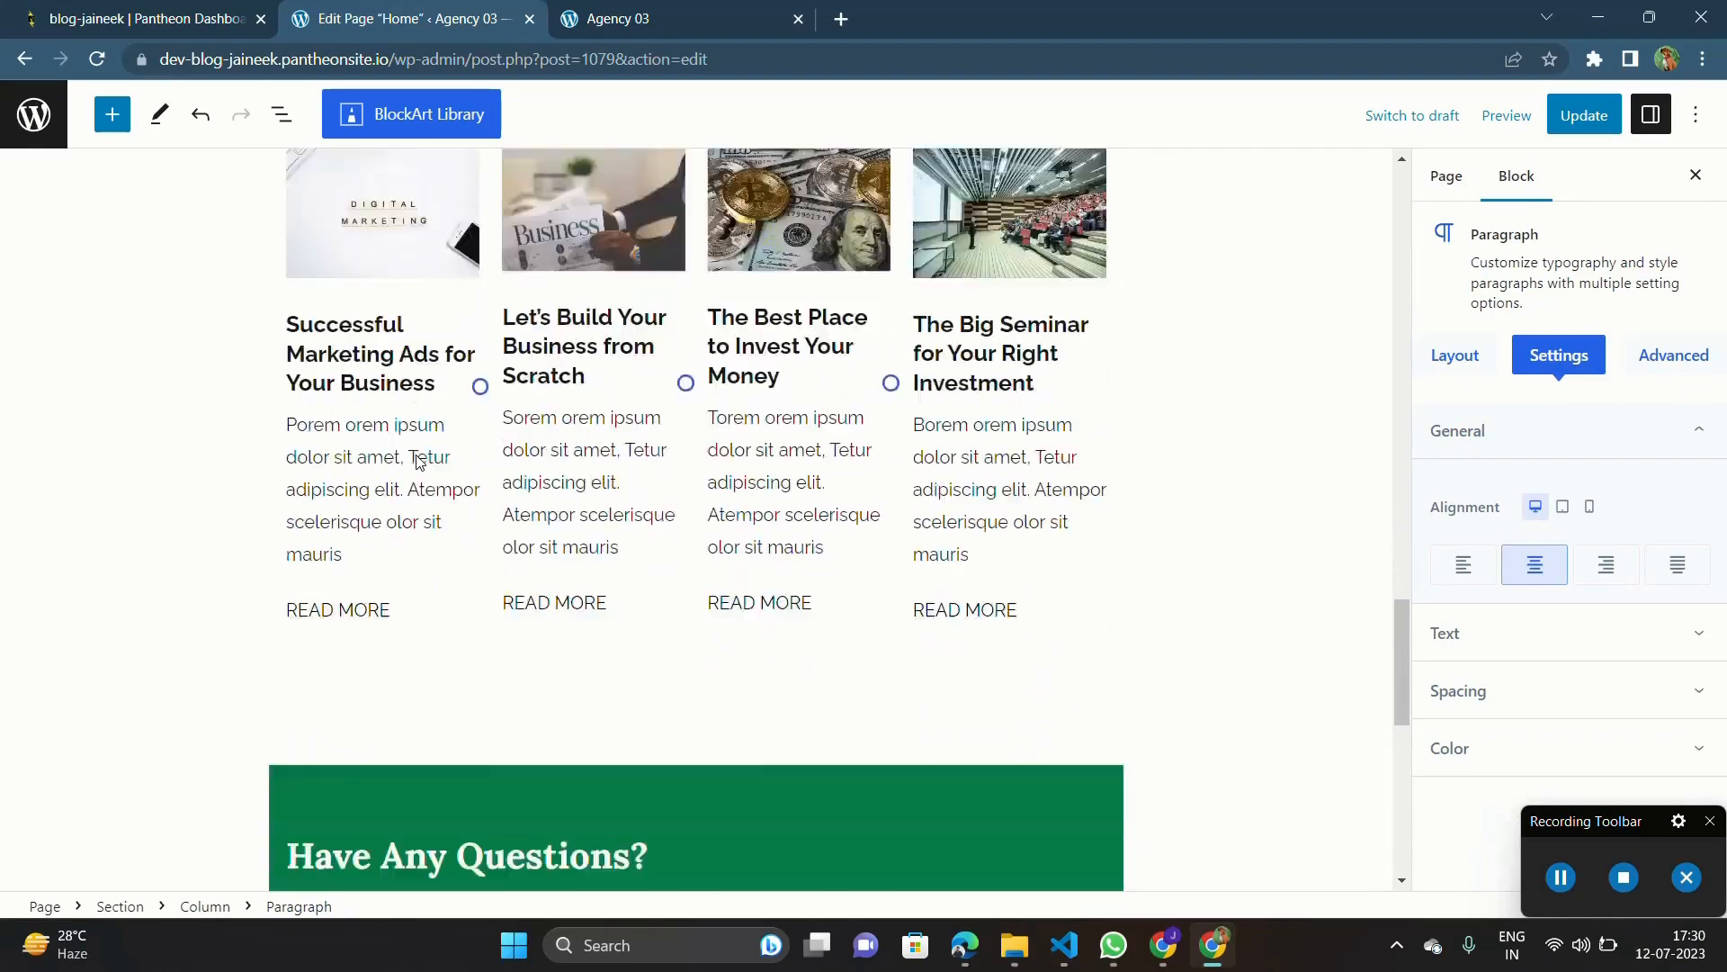
{"action": "scroll", "coordinate": [419, 462], "scroll_direction": "up", "scroll_amount": 4}
{"action": "left_click", "coordinate": [293, 424]}
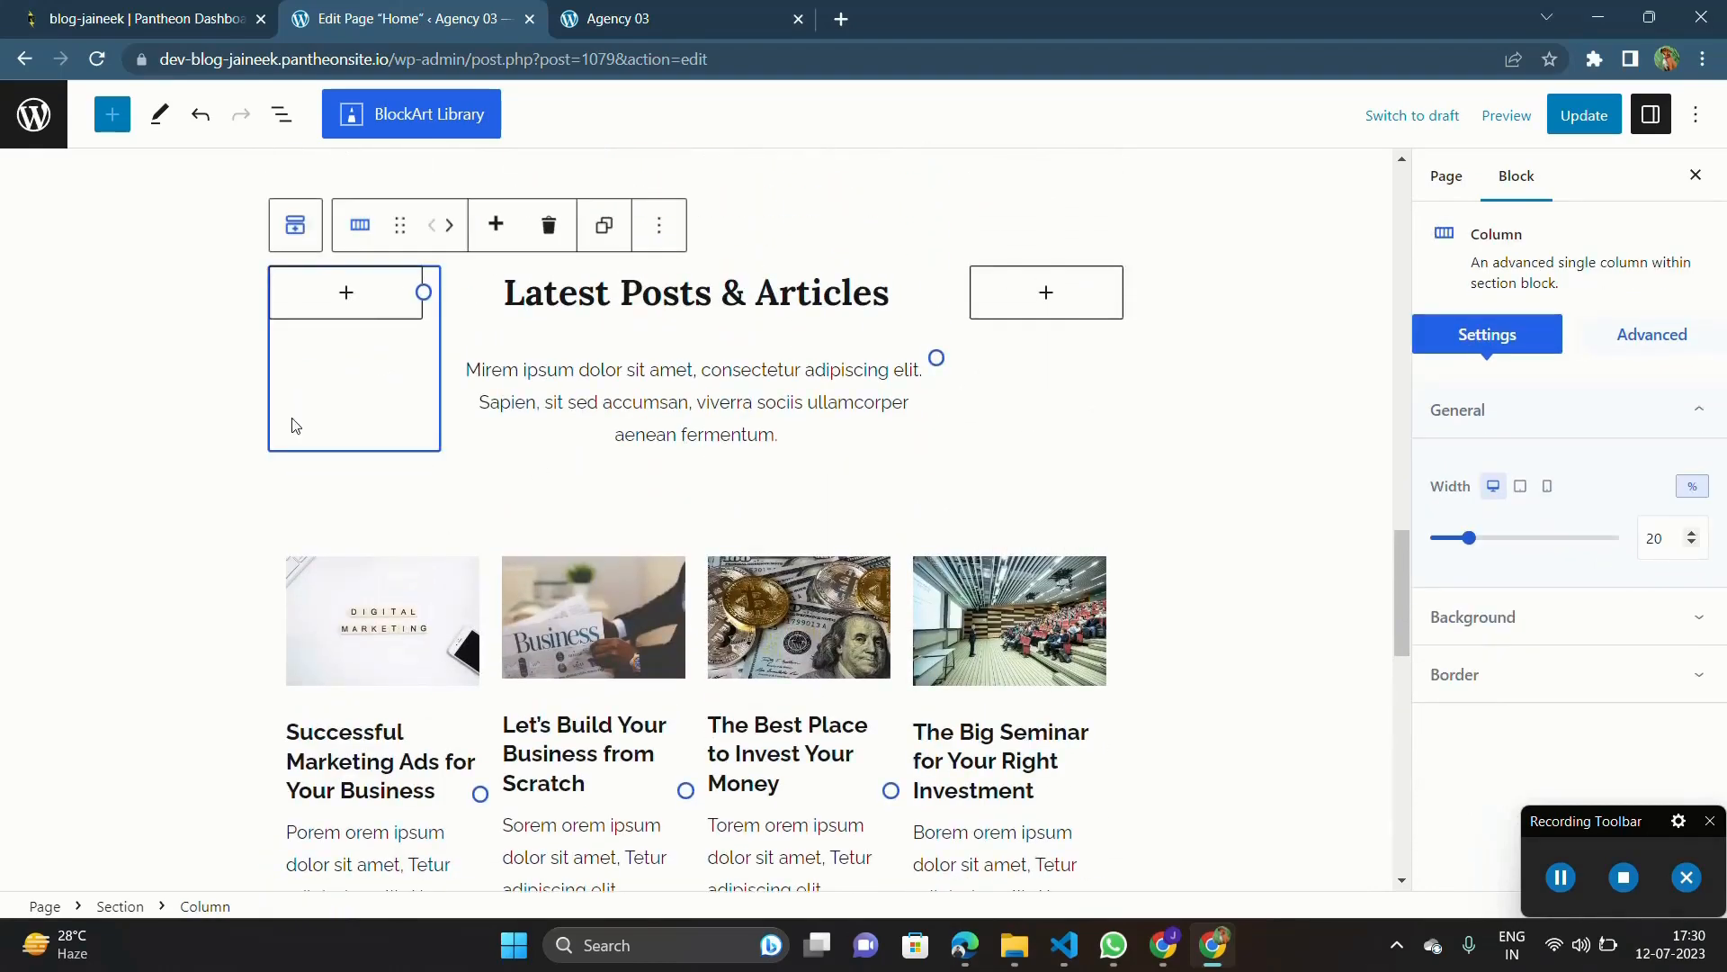
{"action": "scroll", "coordinate": [567, 421], "scroll_direction": "up", "scroll_amount": 10}
{"action": "scroll", "coordinate": [567, 421], "scroll_direction": "down", "scroll_amount": 9}
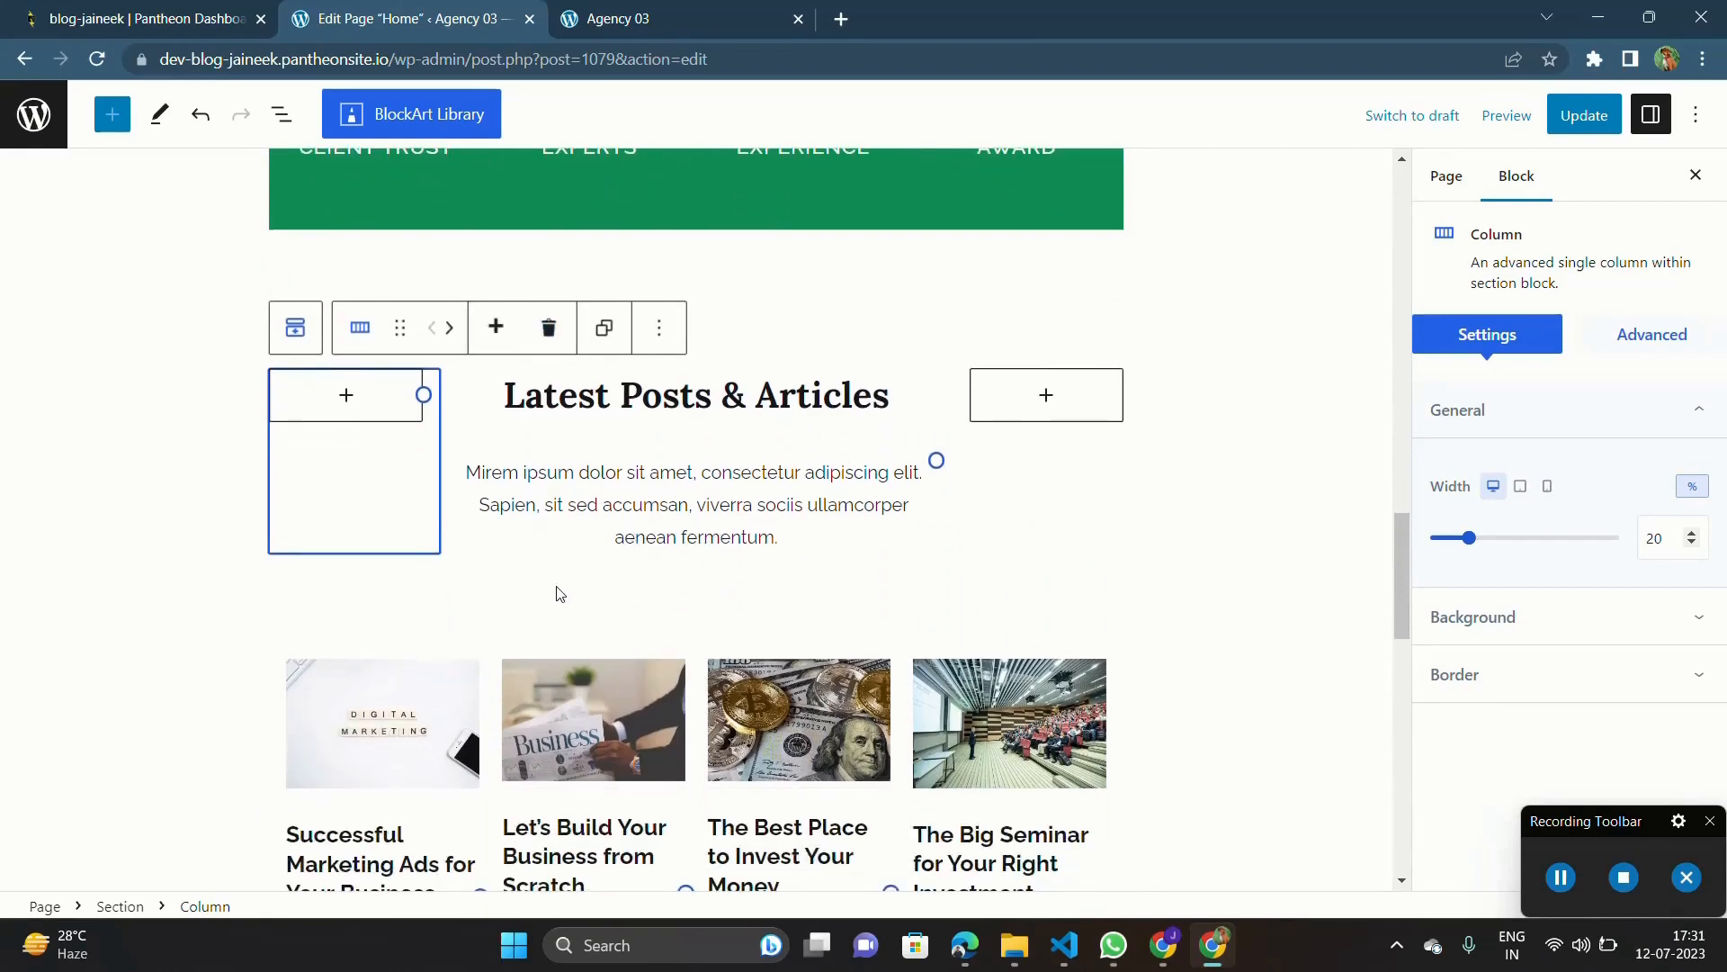
{"action": "left_click", "coordinate": [558, 593]}
{"action": "key", "text": "Delete"}
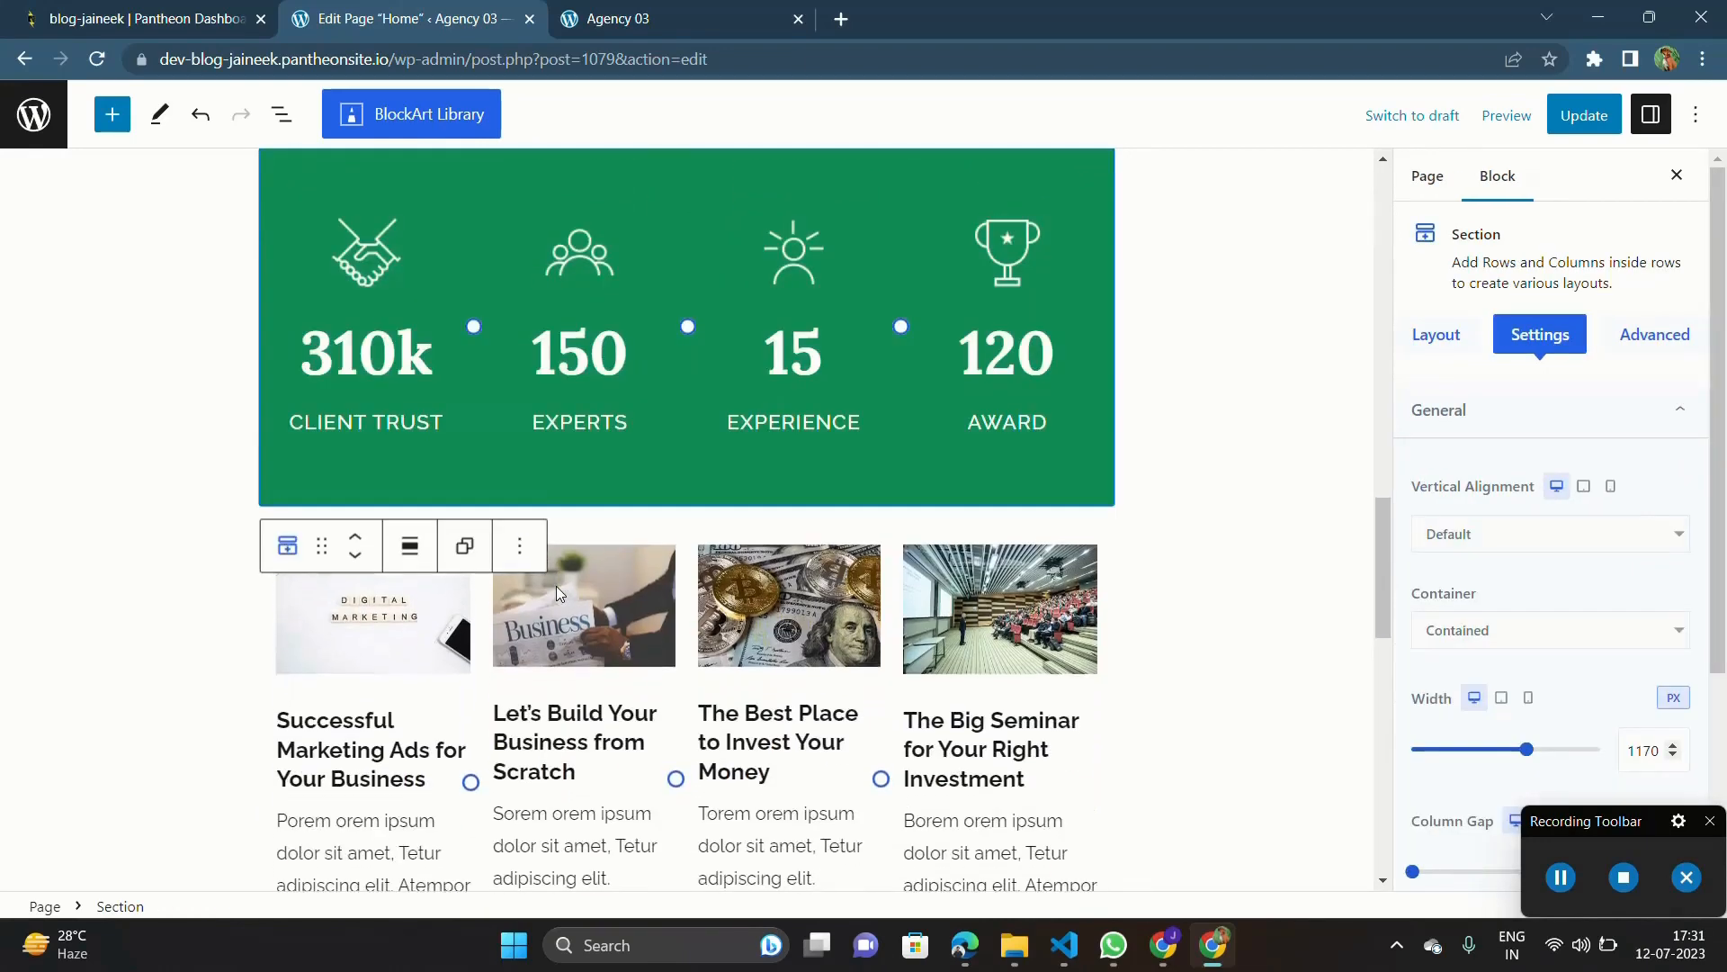
Step: Delete the section with the four article cards and their READ MORE links
{"action": "scroll", "coordinate": [500, 733], "scroll_direction": "down", "scroll_amount": 3}
{"action": "left_click", "coordinate": [493, 721]}
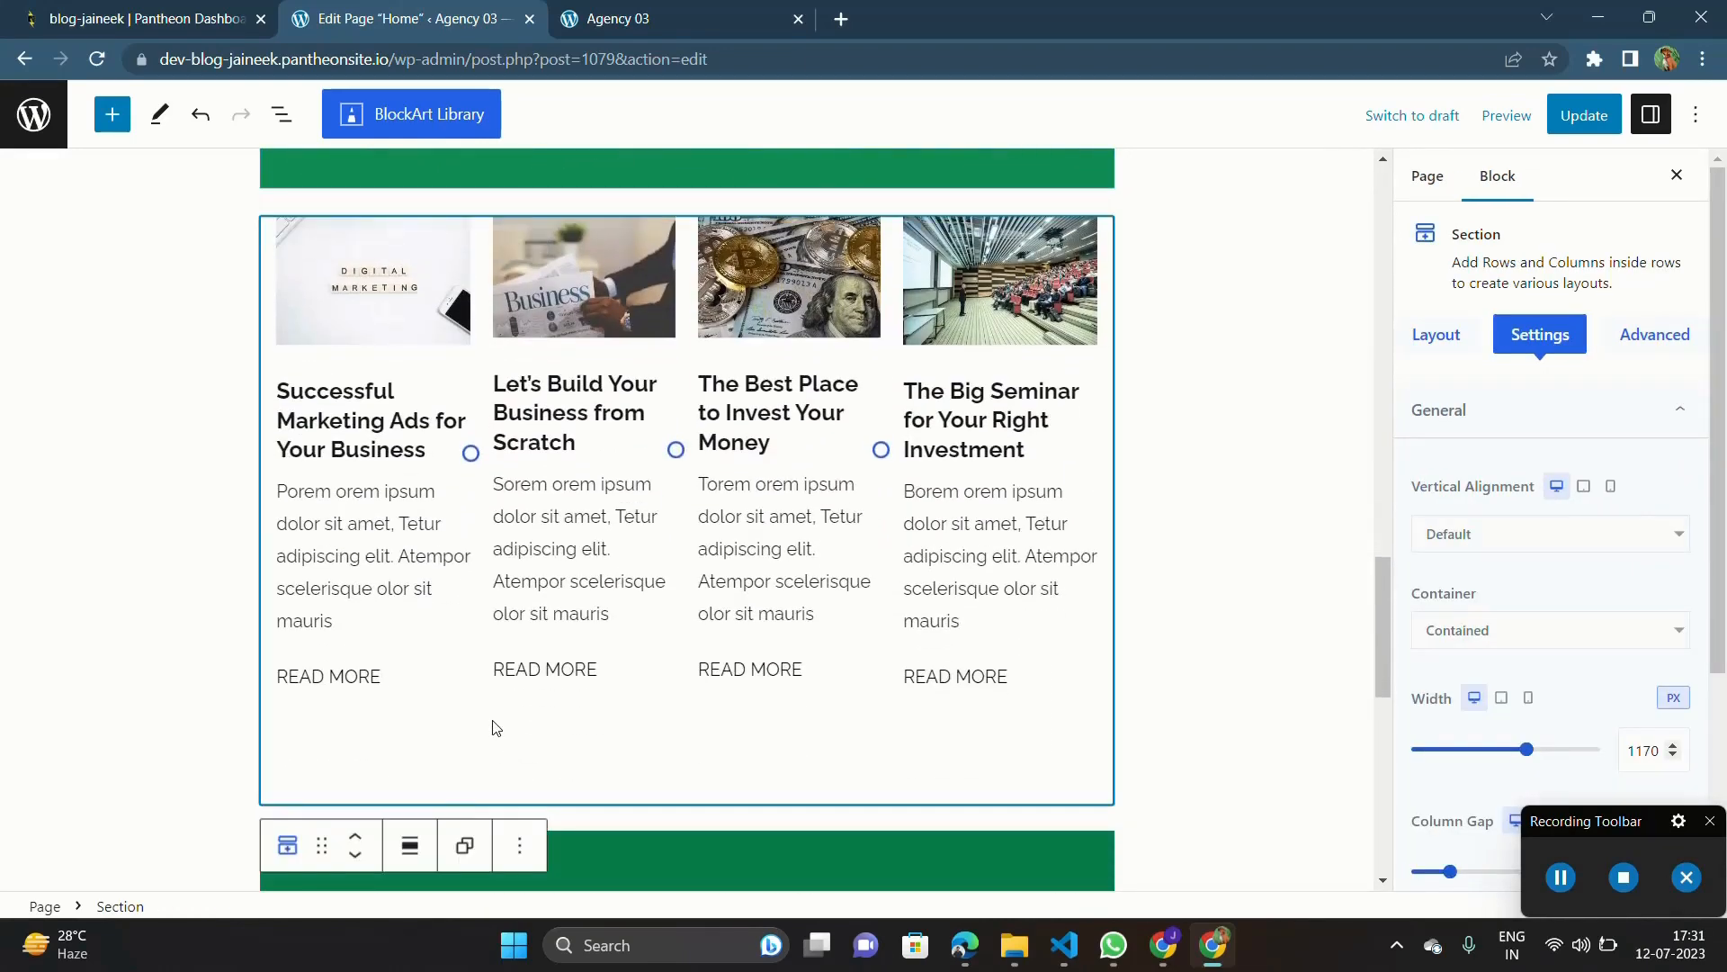
{"action": "key", "text": "Delete"}
Step: Delete the grey section with the five brand logos below the "Have Any Questions?" banner
{"action": "scroll", "coordinate": [681, 704], "scroll_direction": "down", "scroll_amount": 4}
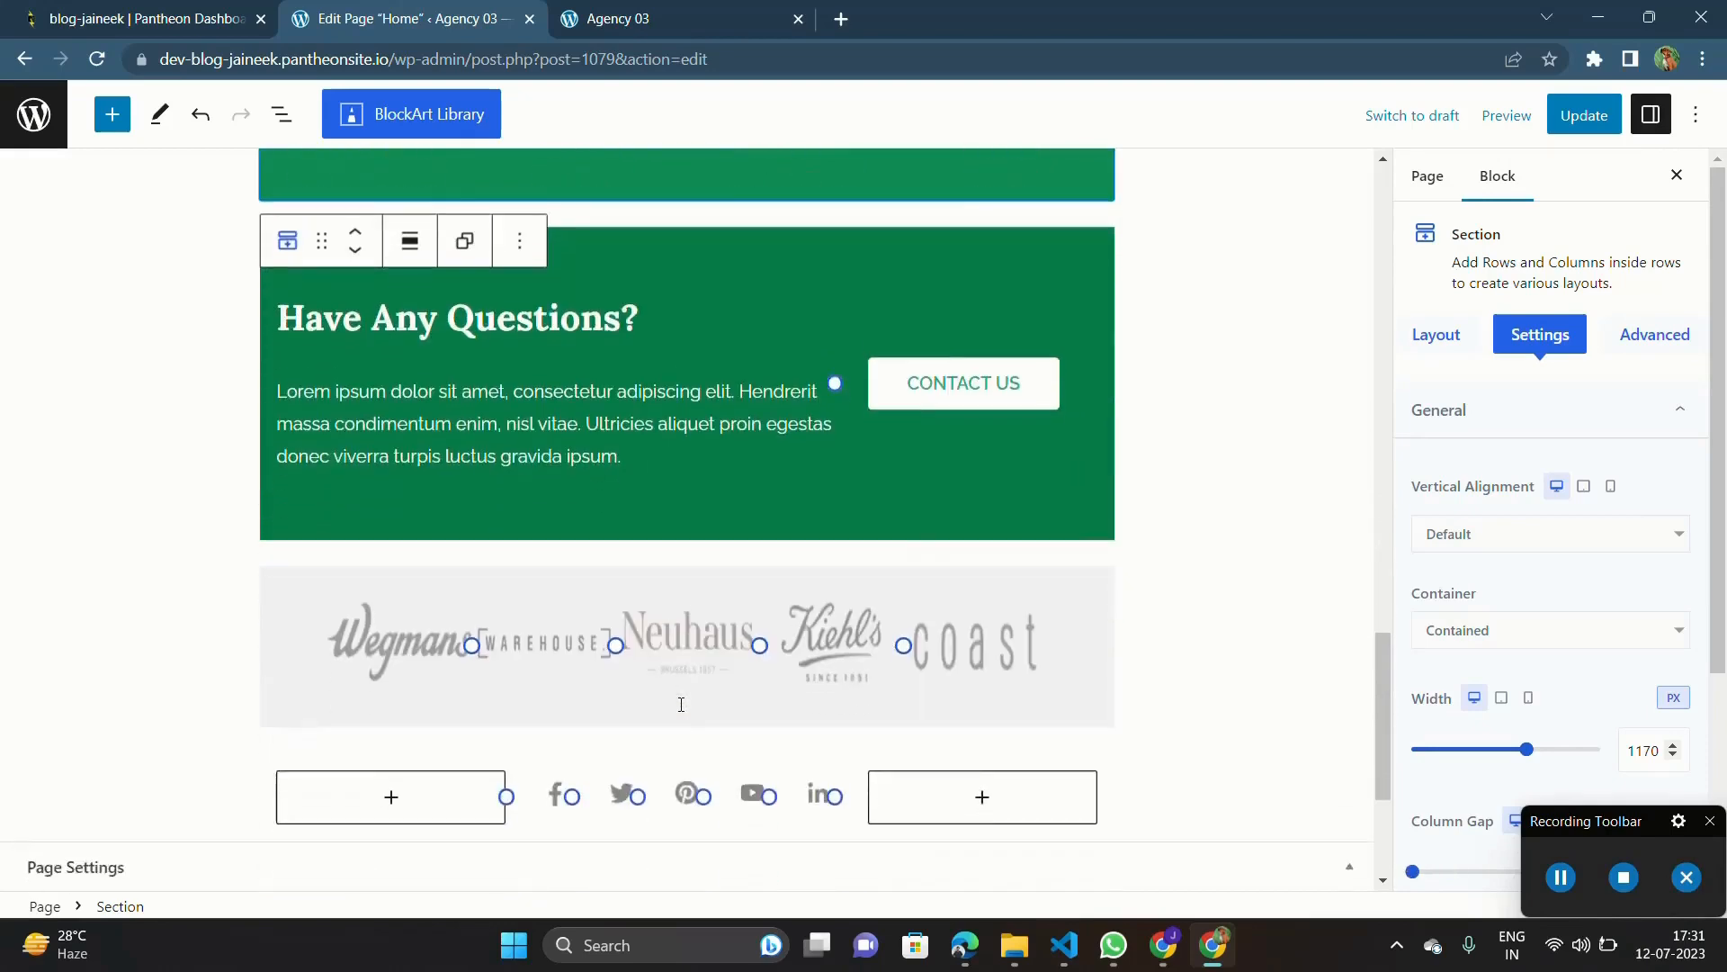
{"action": "scroll", "coordinate": [698, 555], "scroll_direction": "down", "scroll_amount": 3}
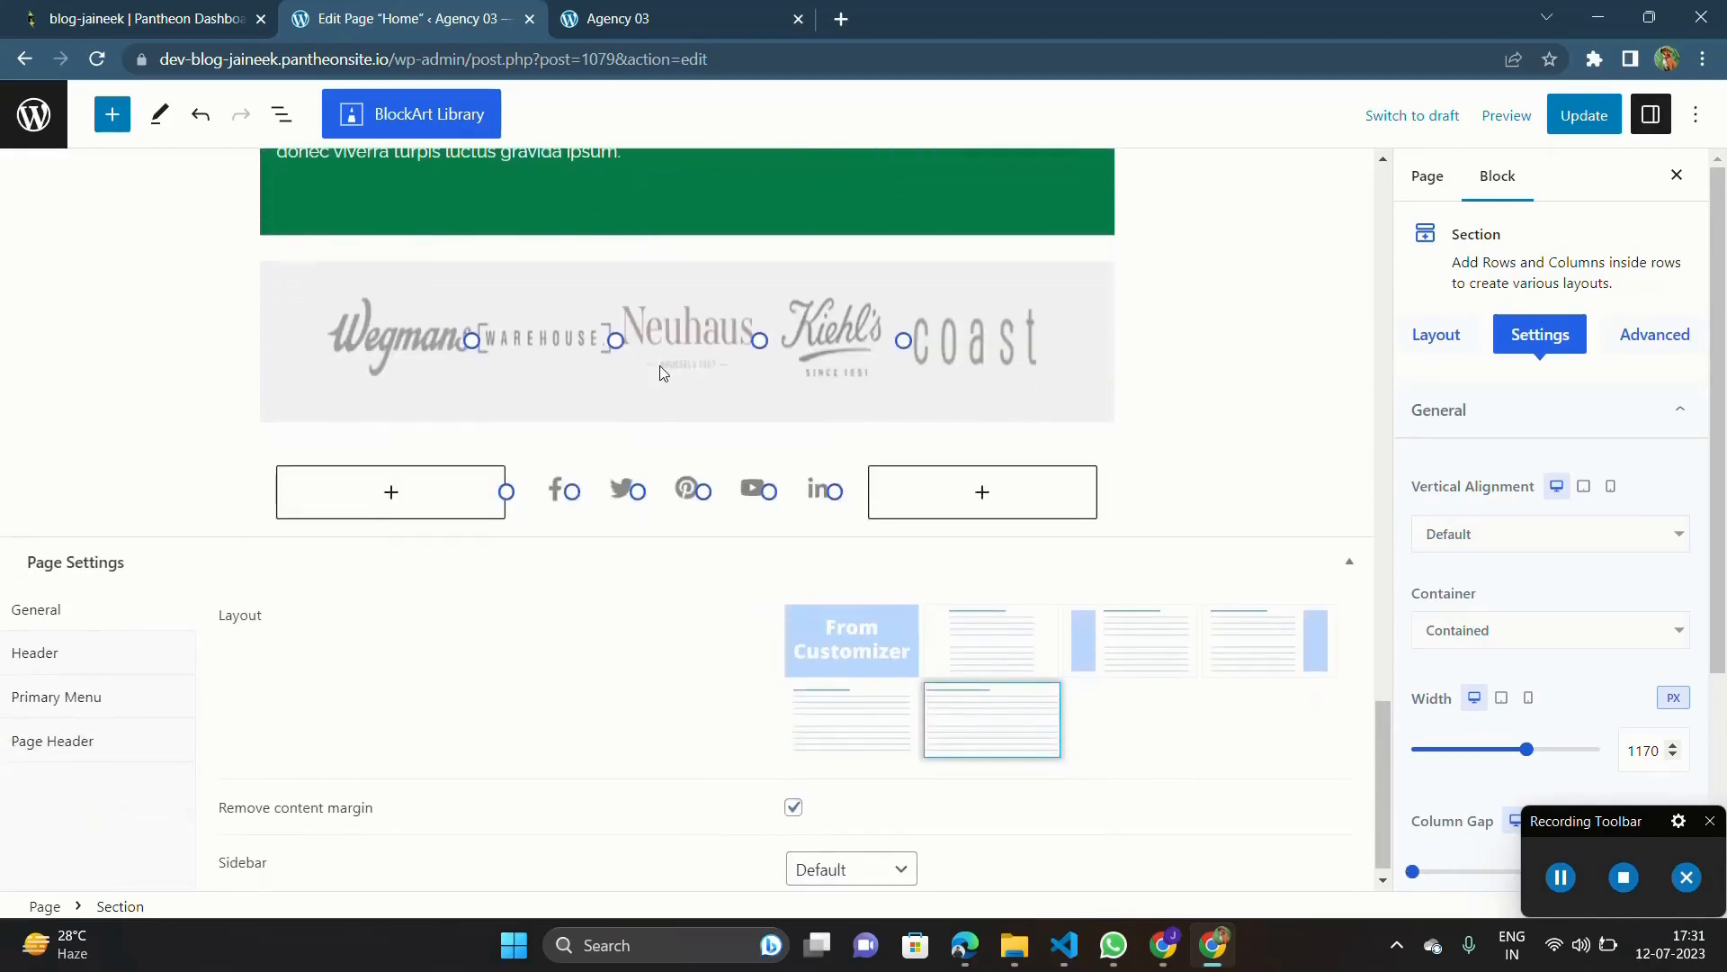
{"action": "left_click", "coordinate": [743, 394]}
{"action": "left_click", "coordinate": [829, 407]}
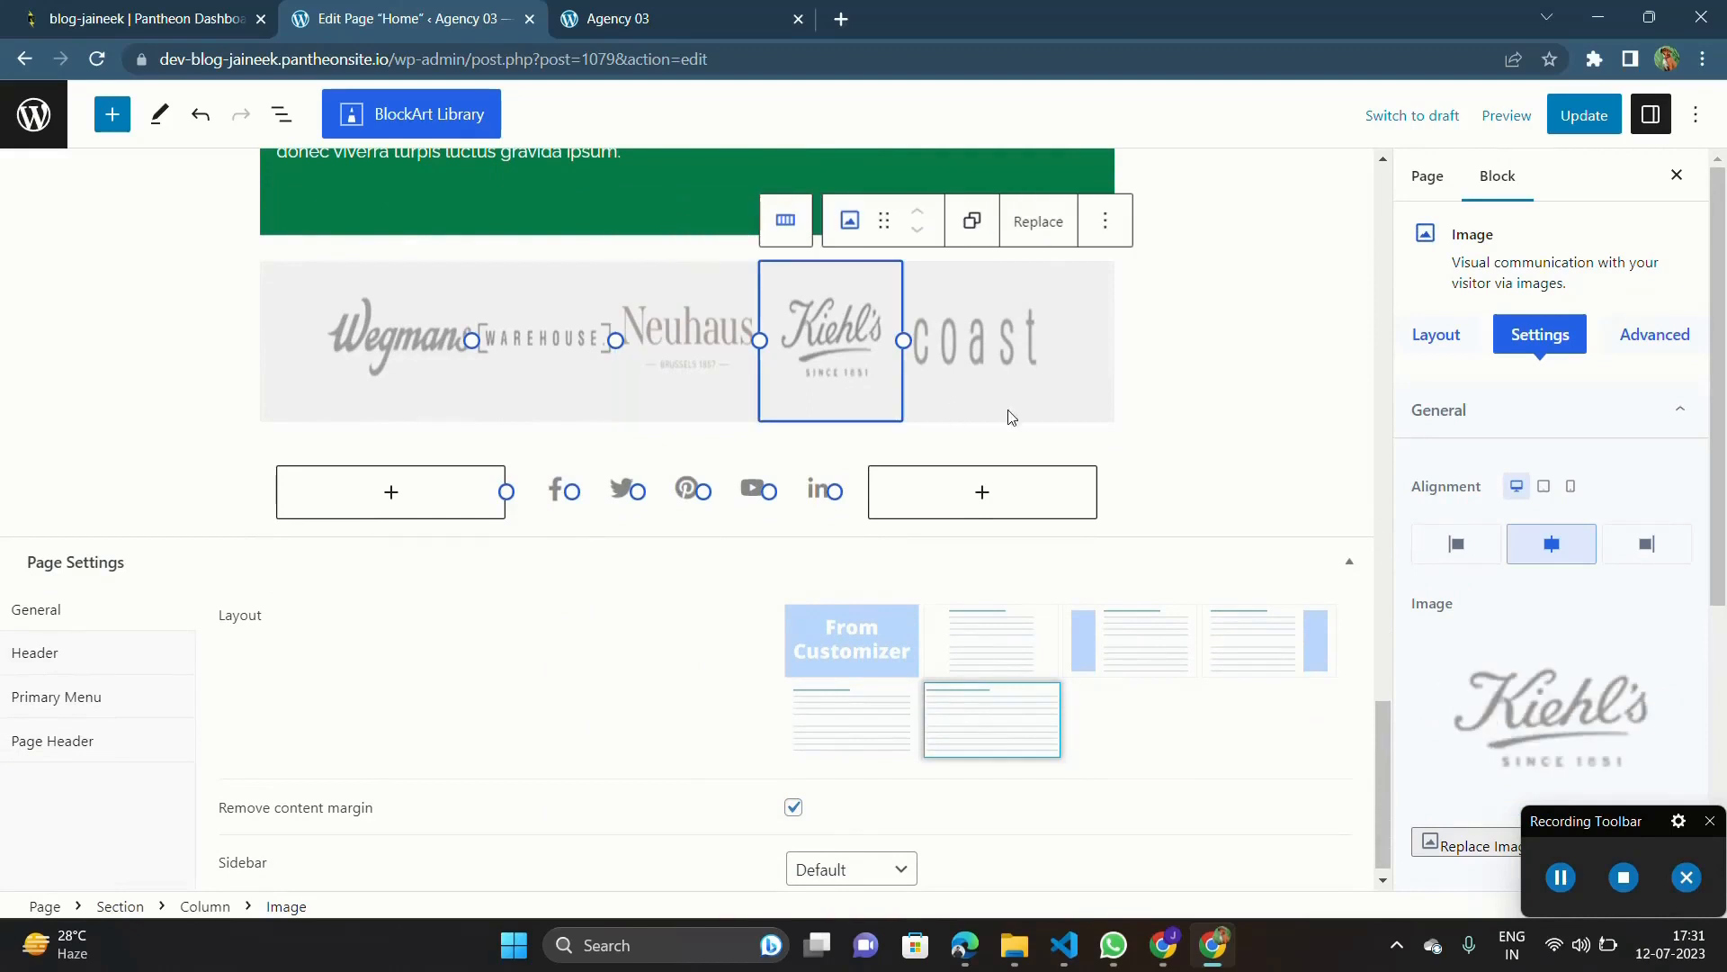
{"action": "left_click", "coordinate": [1028, 416]}
{"action": "left_click", "coordinate": [1070, 421]}
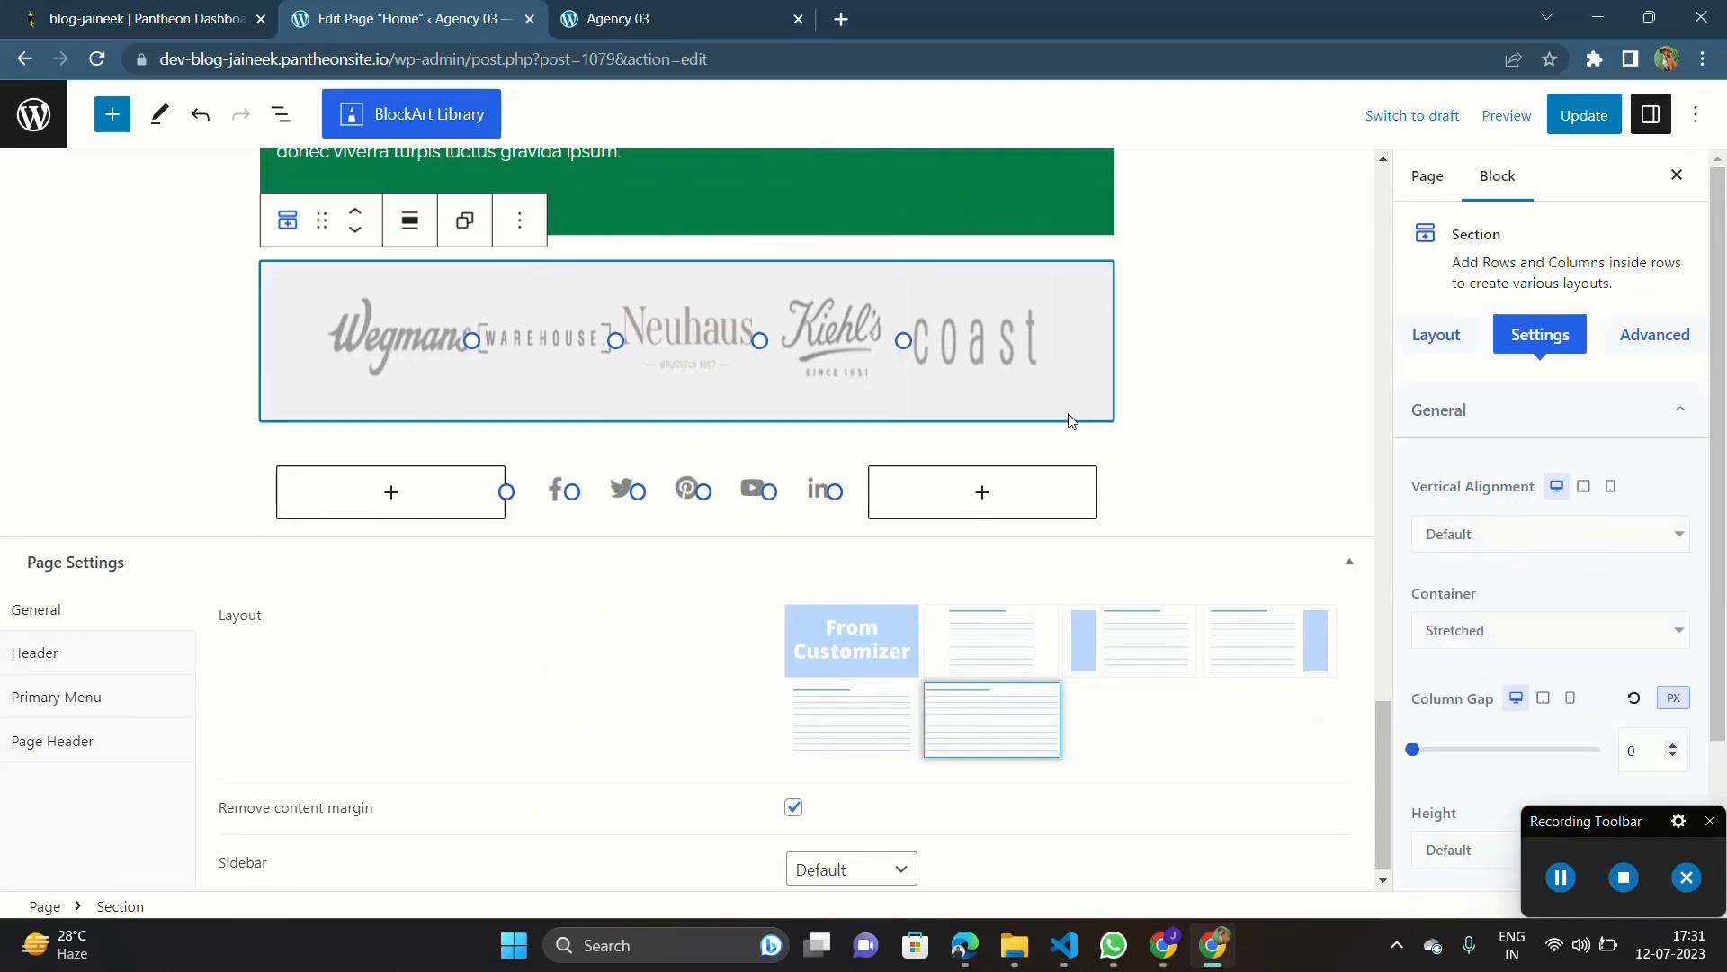
{"action": "key", "text": "Delete"}
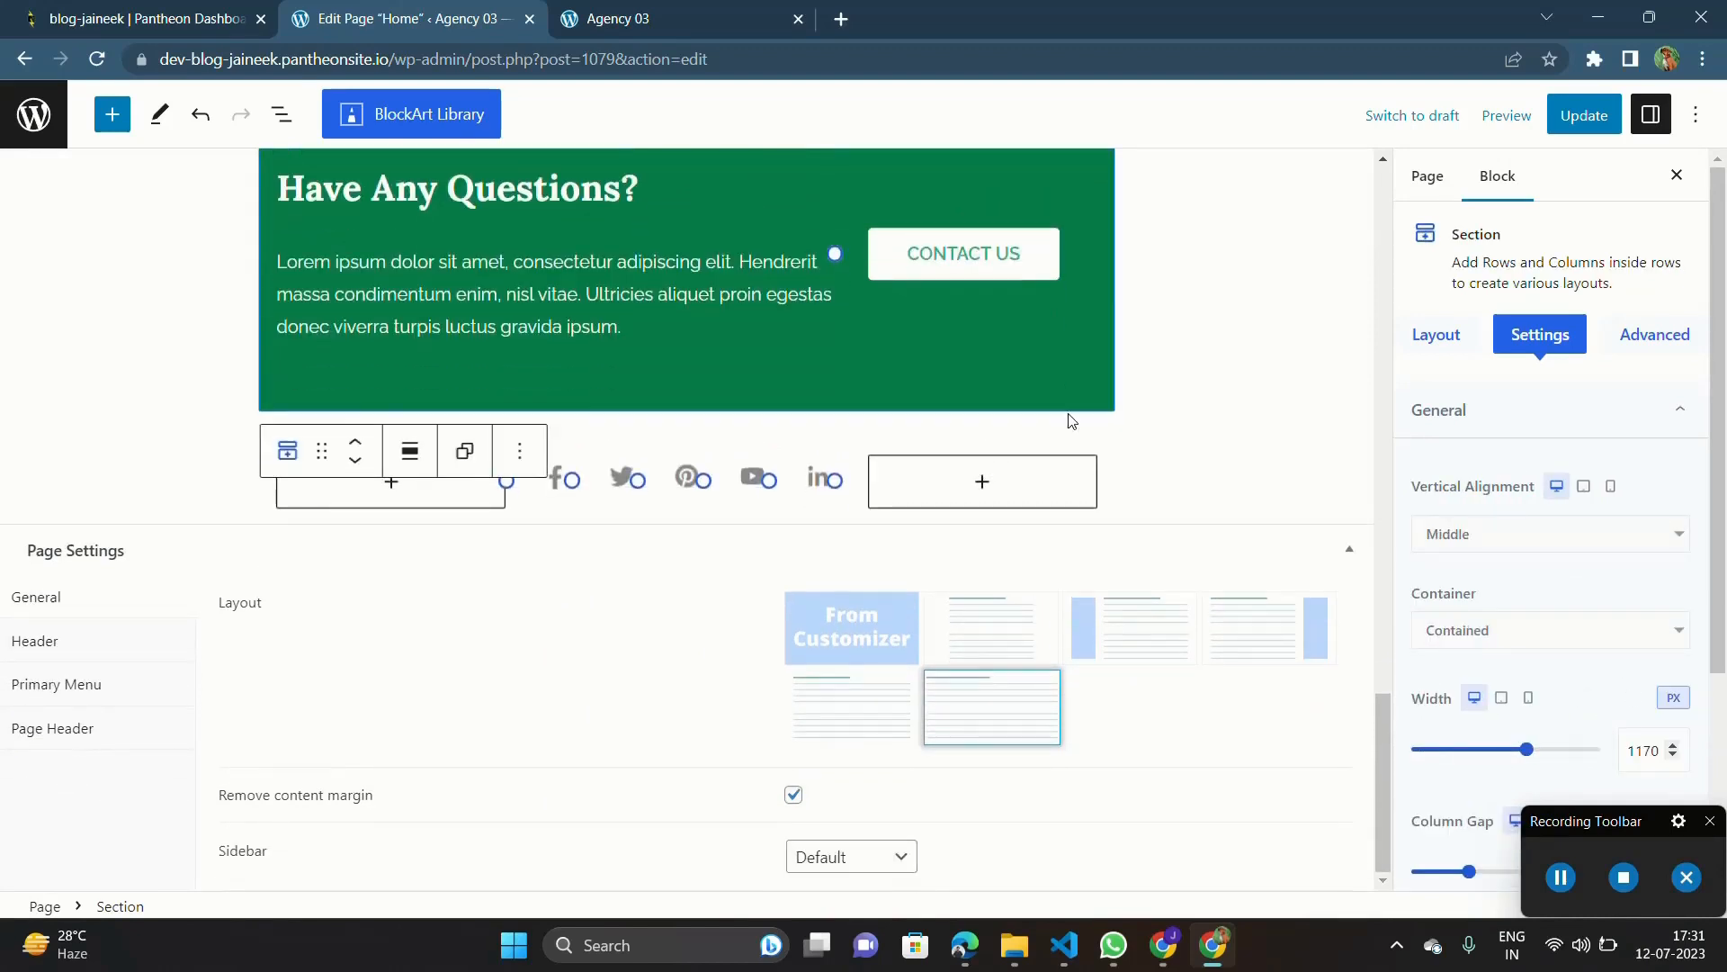
Step: Look over the remaining sections from the services strip down to the "Have Any Questions?" banner
{"action": "scroll", "coordinate": [790, 486], "scroll_direction": "up", "scroll_amount": 15}
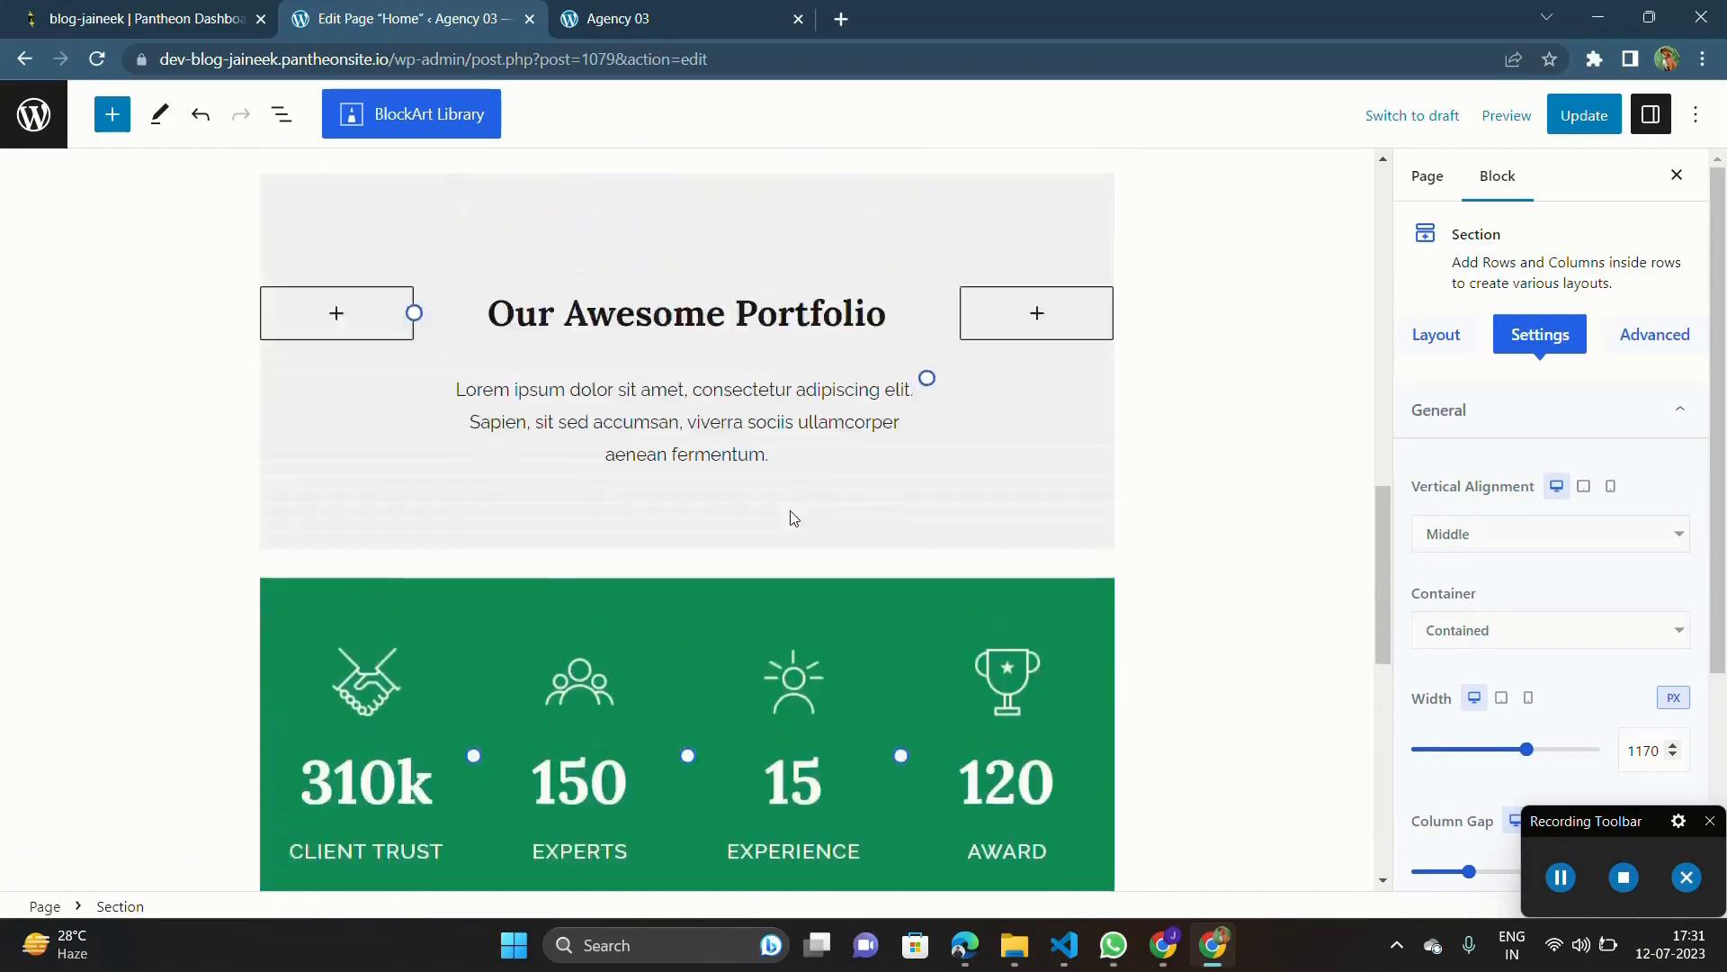
{"action": "scroll", "coordinate": [789, 518], "scroll_direction": "down", "scroll_amount": 4}
{"action": "scroll", "coordinate": [790, 510], "scroll_direction": "down", "scroll_amount": 2}
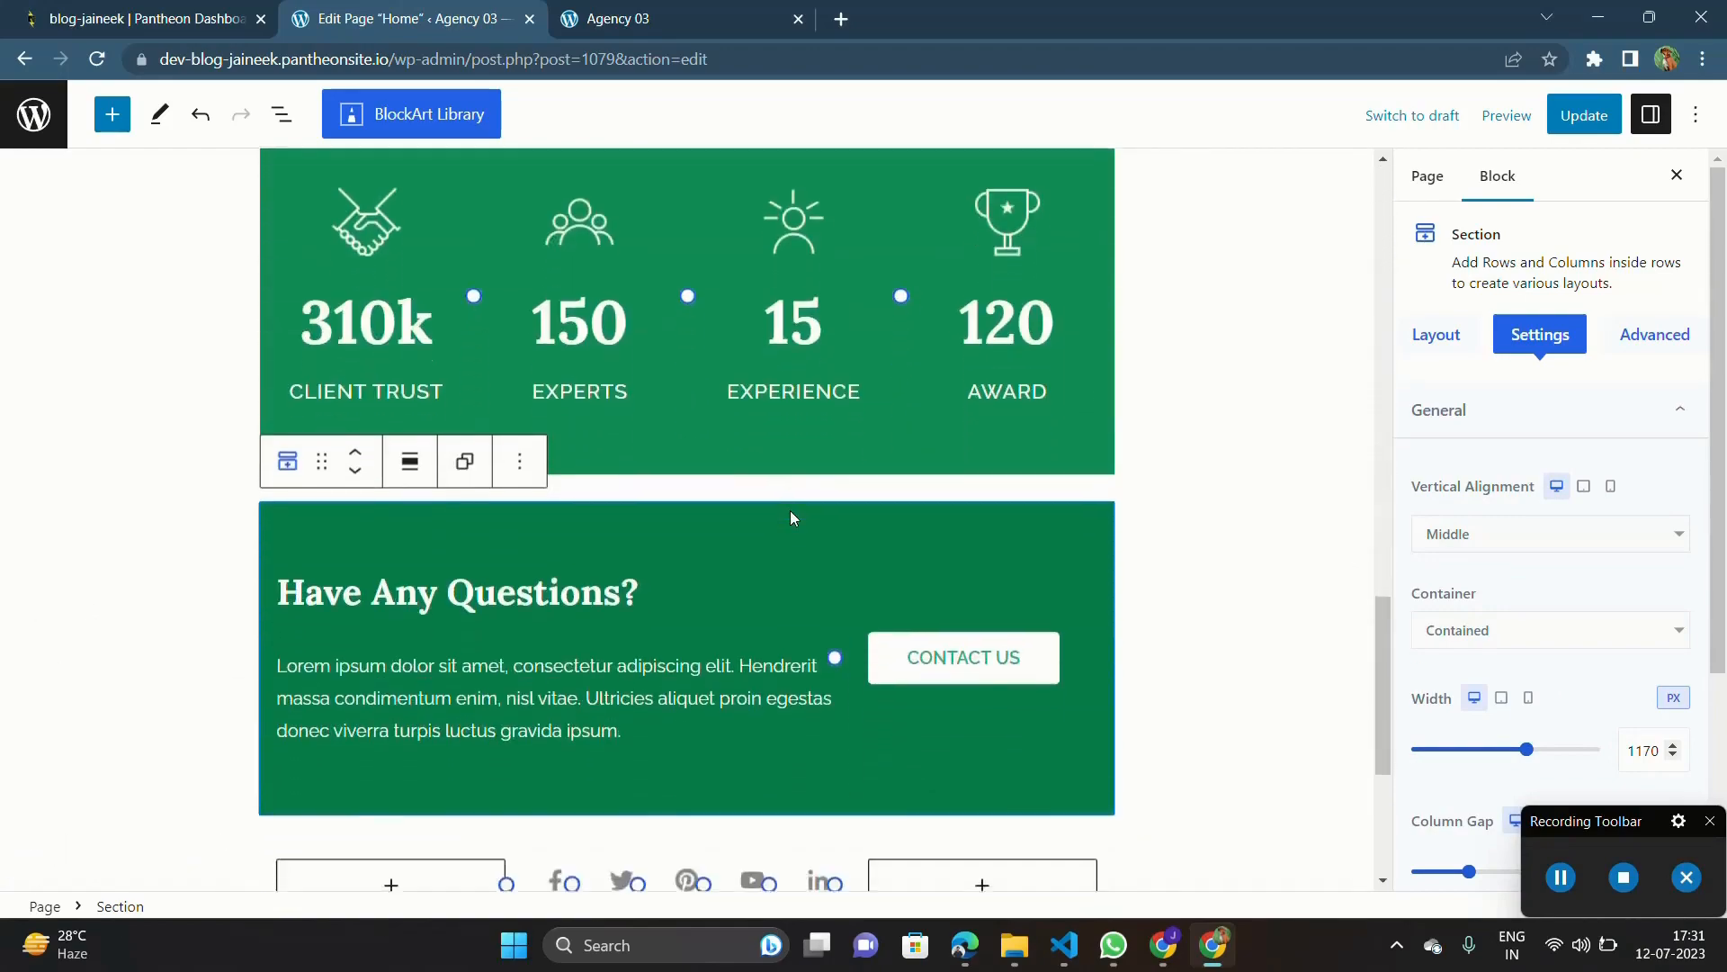
{"action": "scroll", "coordinate": [790, 510], "scroll_direction": "up", "scroll_amount": 9}
{"action": "scroll", "coordinate": [603, 412], "scroll_direction": "down", "scroll_amount": 5}
{"action": "scroll", "coordinate": [602, 412], "scroll_direction": "up", "scroll_amount": 15}
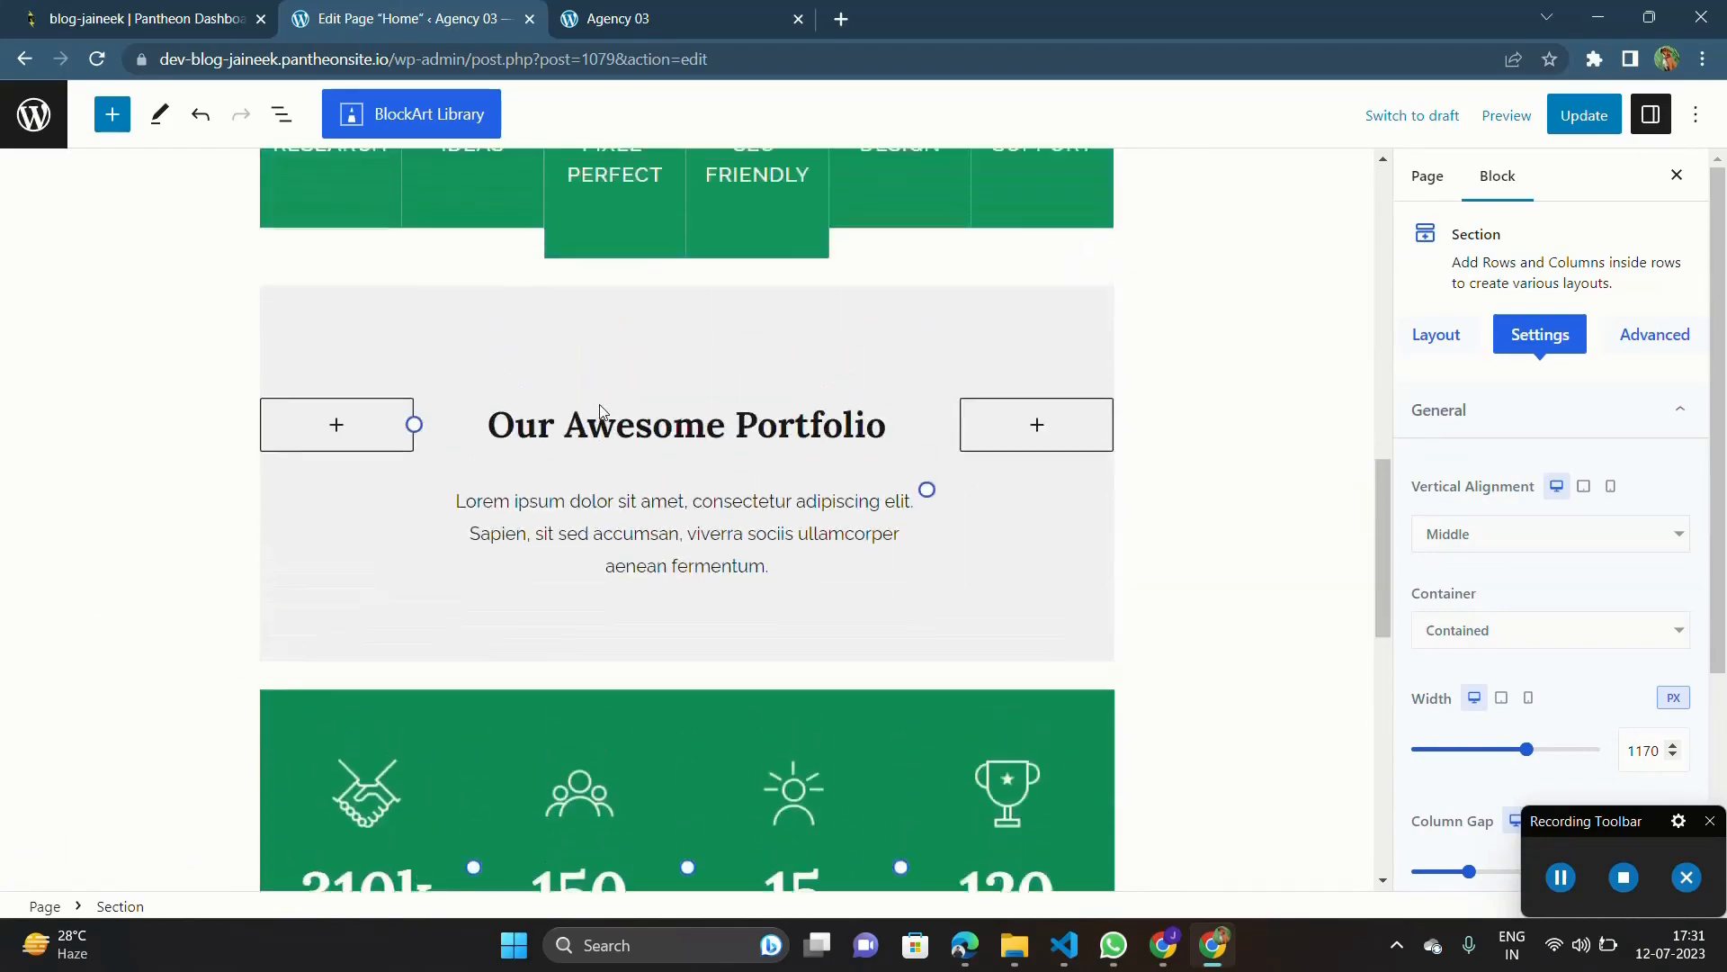
{"action": "scroll", "coordinate": [726, 704], "scroll_direction": "down", "scroll_amount": 8}
{"action": "scroll", "coordinate": [729, 713], "scroll_direction": "down", "scroll_amount": 7}
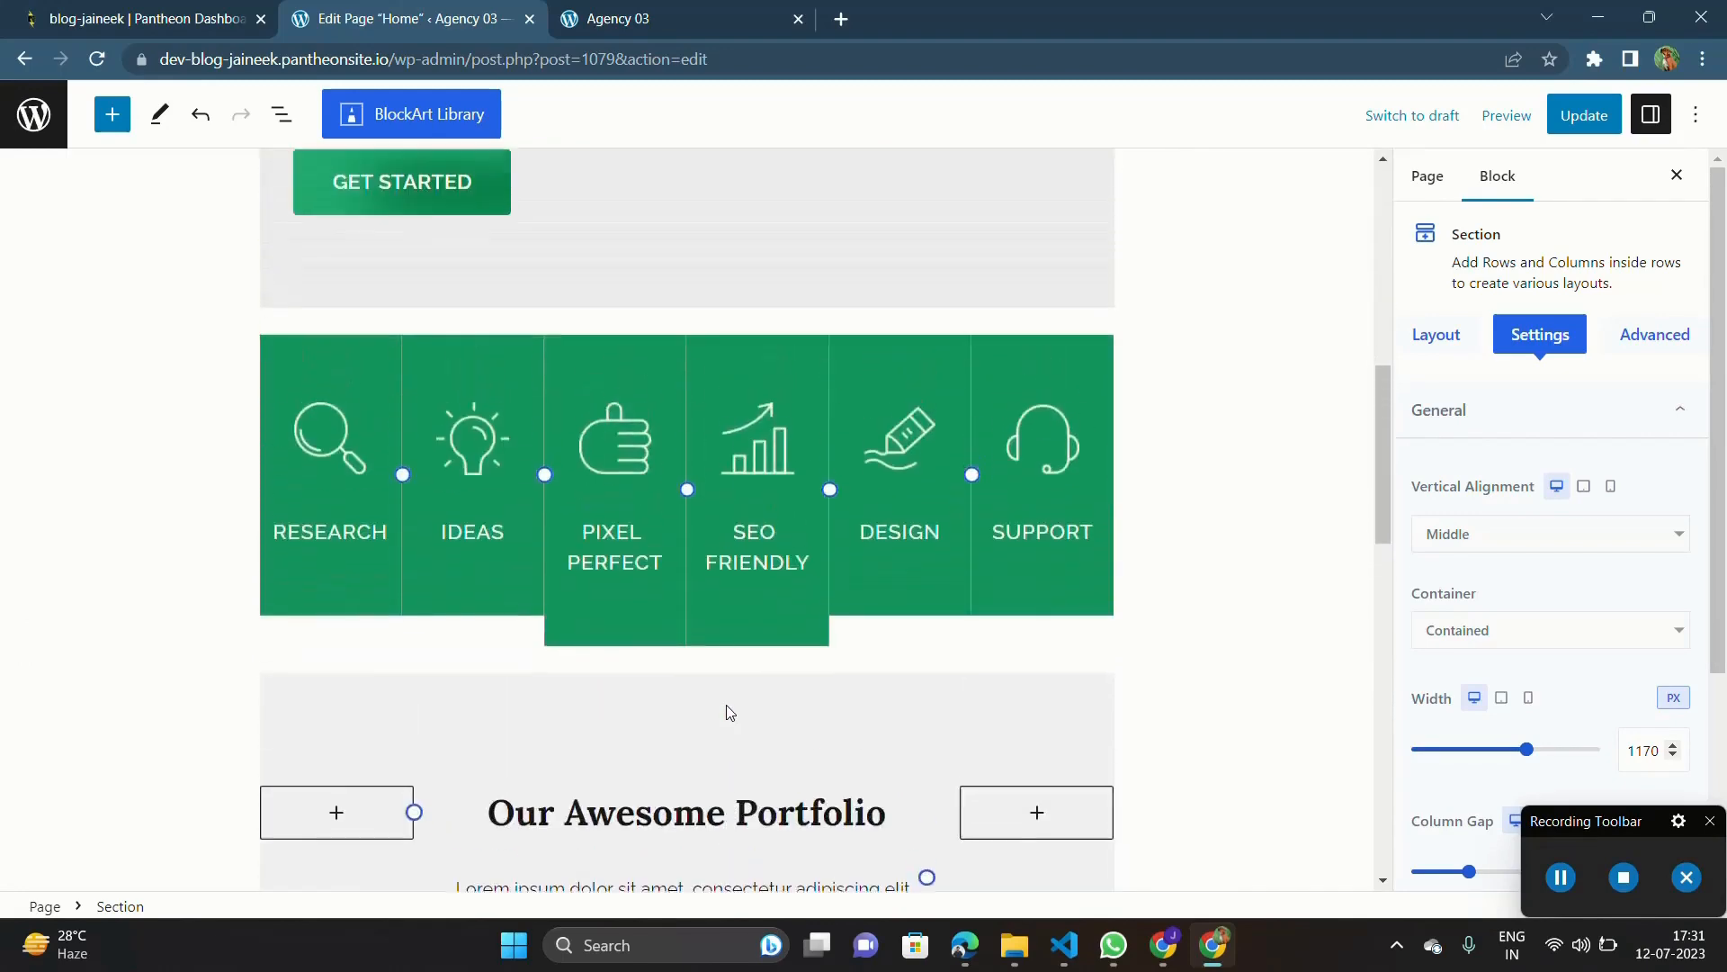
Step: Replace the "Our Awesome Portfolio" heading text with "Latest Blog post on coding"
{"action": "scroll", "coordinate": [729, 432], "scroll_direction": "up", "scroll_amount": 4}
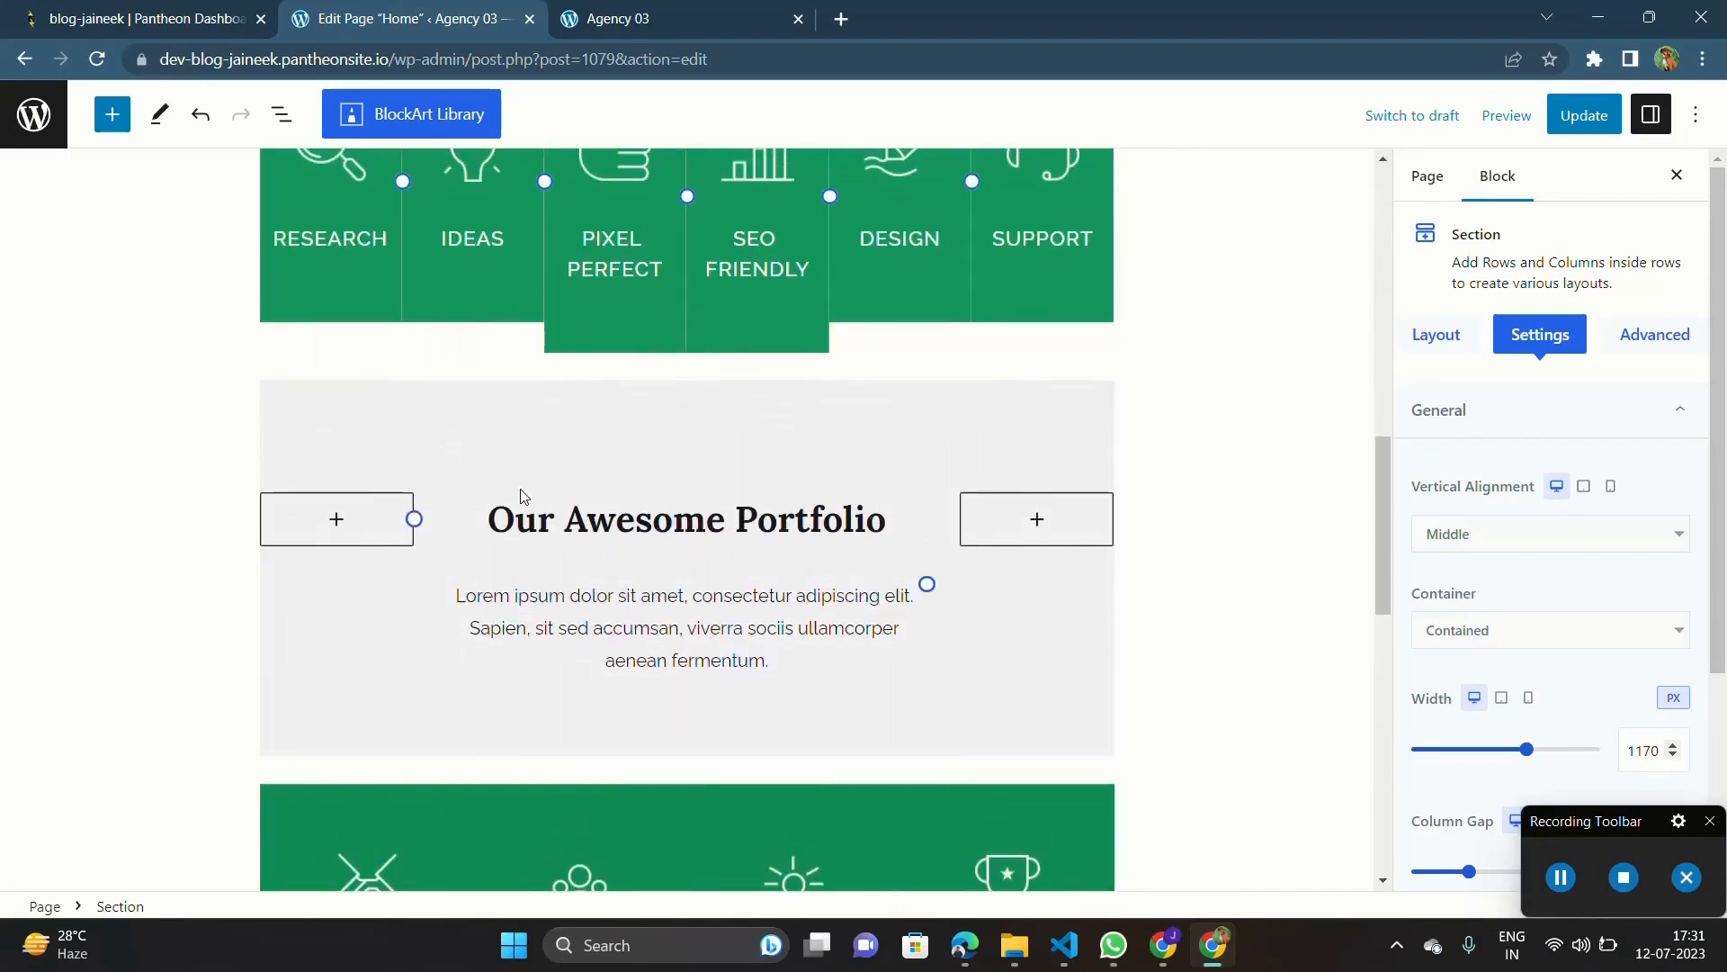
{"action": "left_click", "coordinate": [582, 523]}
{"action": "triple_click", "coordinate": [581, 523]}
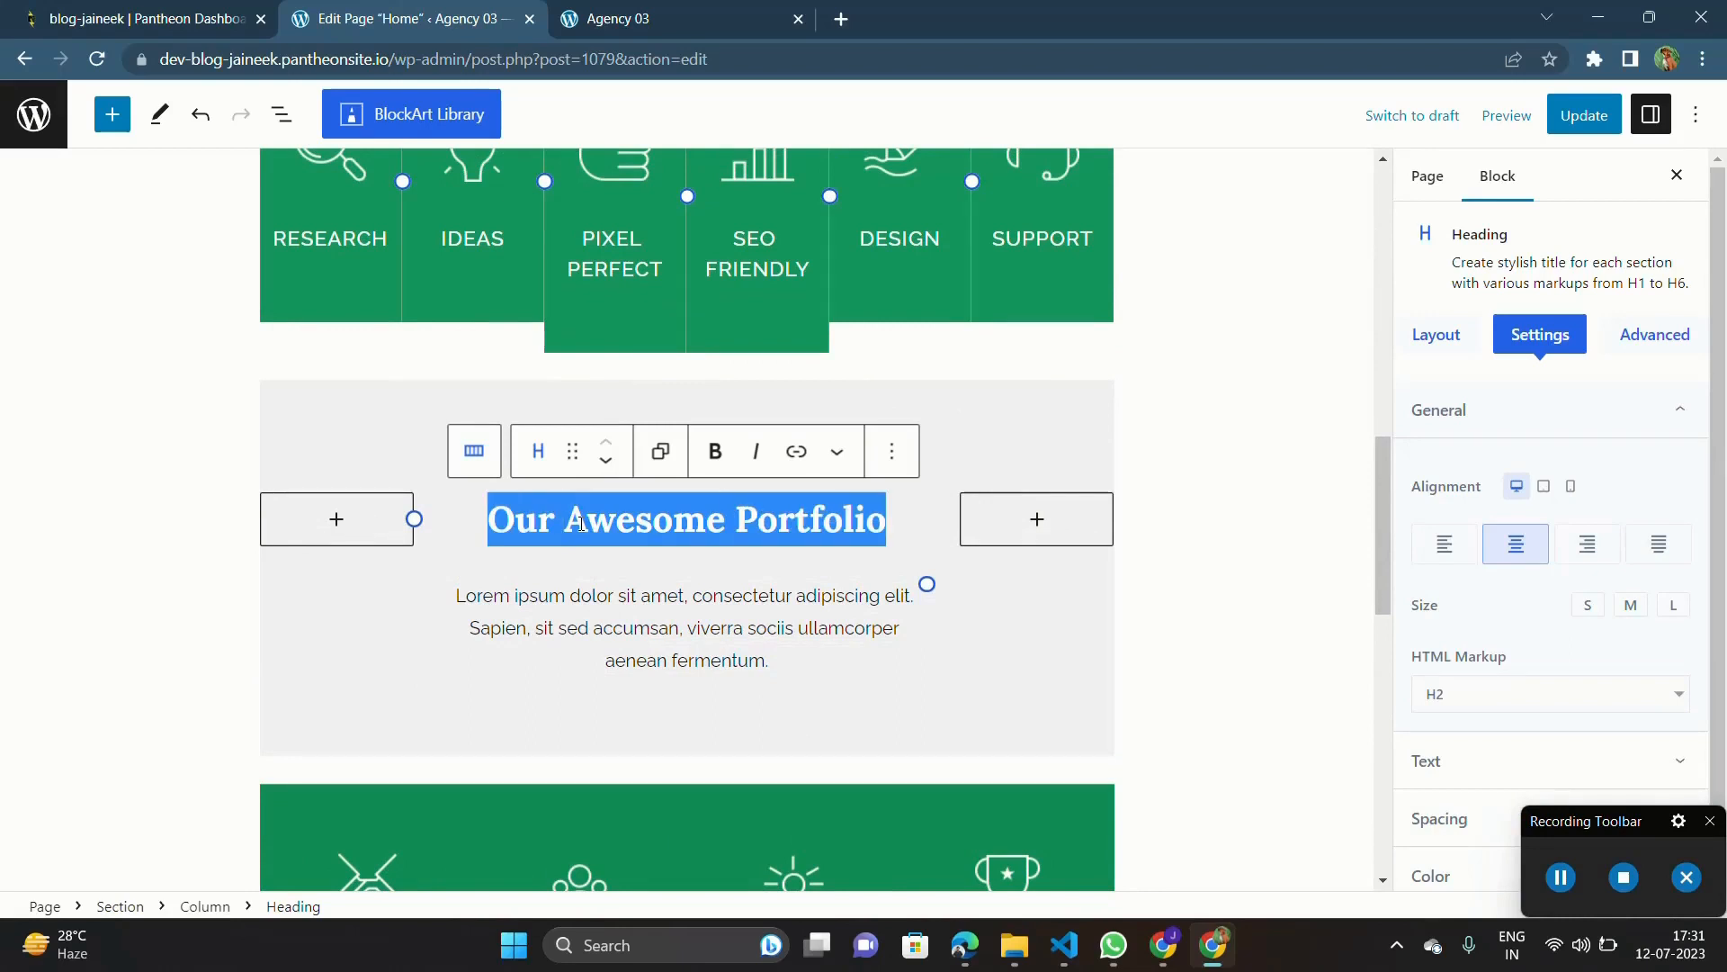
{"action": "left_click", "coordinate": [494, 525]}
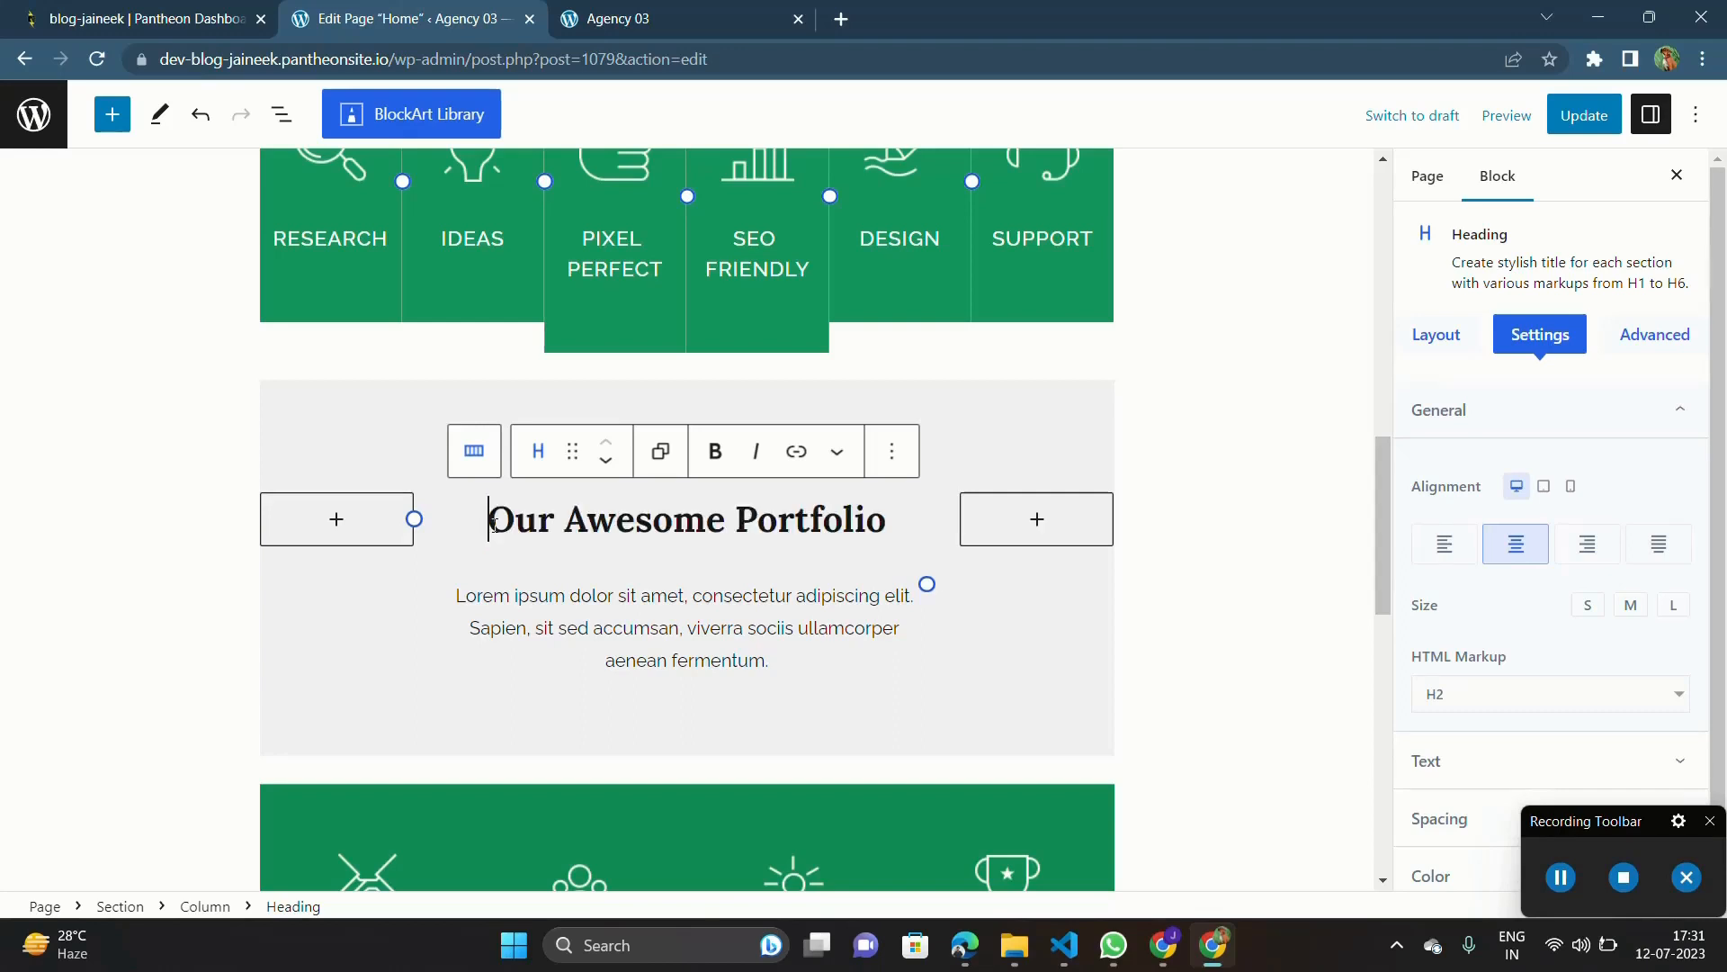
{"action": "left_click_drag", "start_coordinate": [494, 525], "coordinate": [891, 518]}
{"action": "type", "text": "La"}
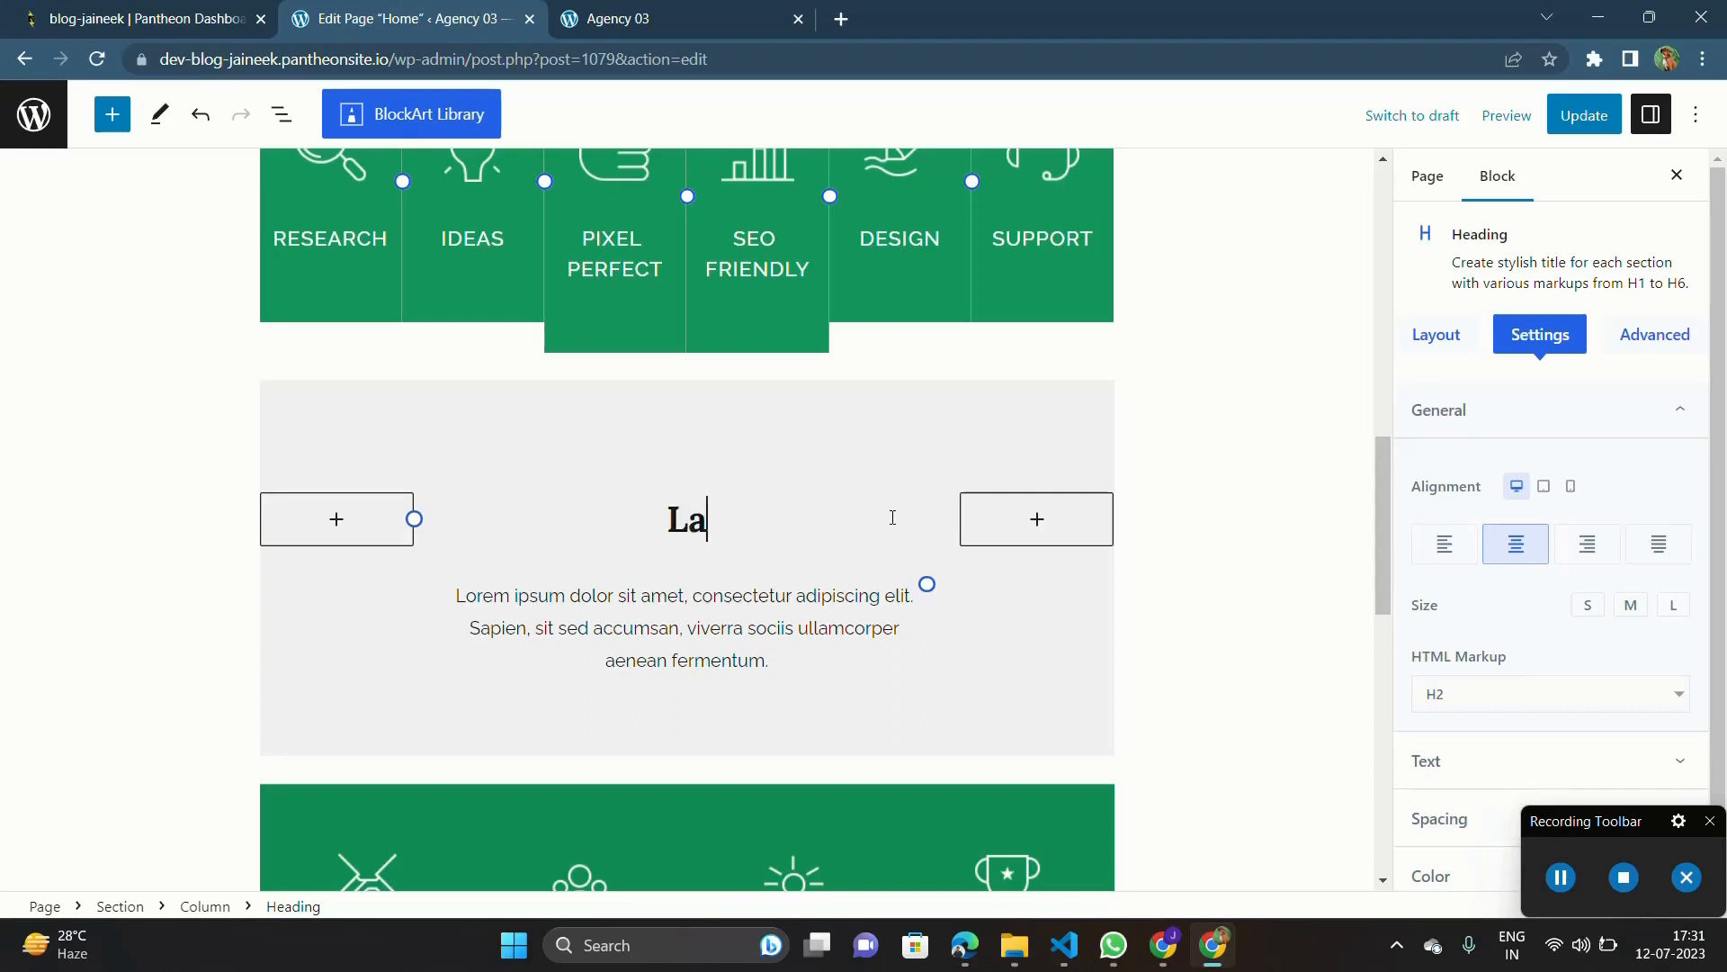
{"action": "type", "text": "test Bl"}
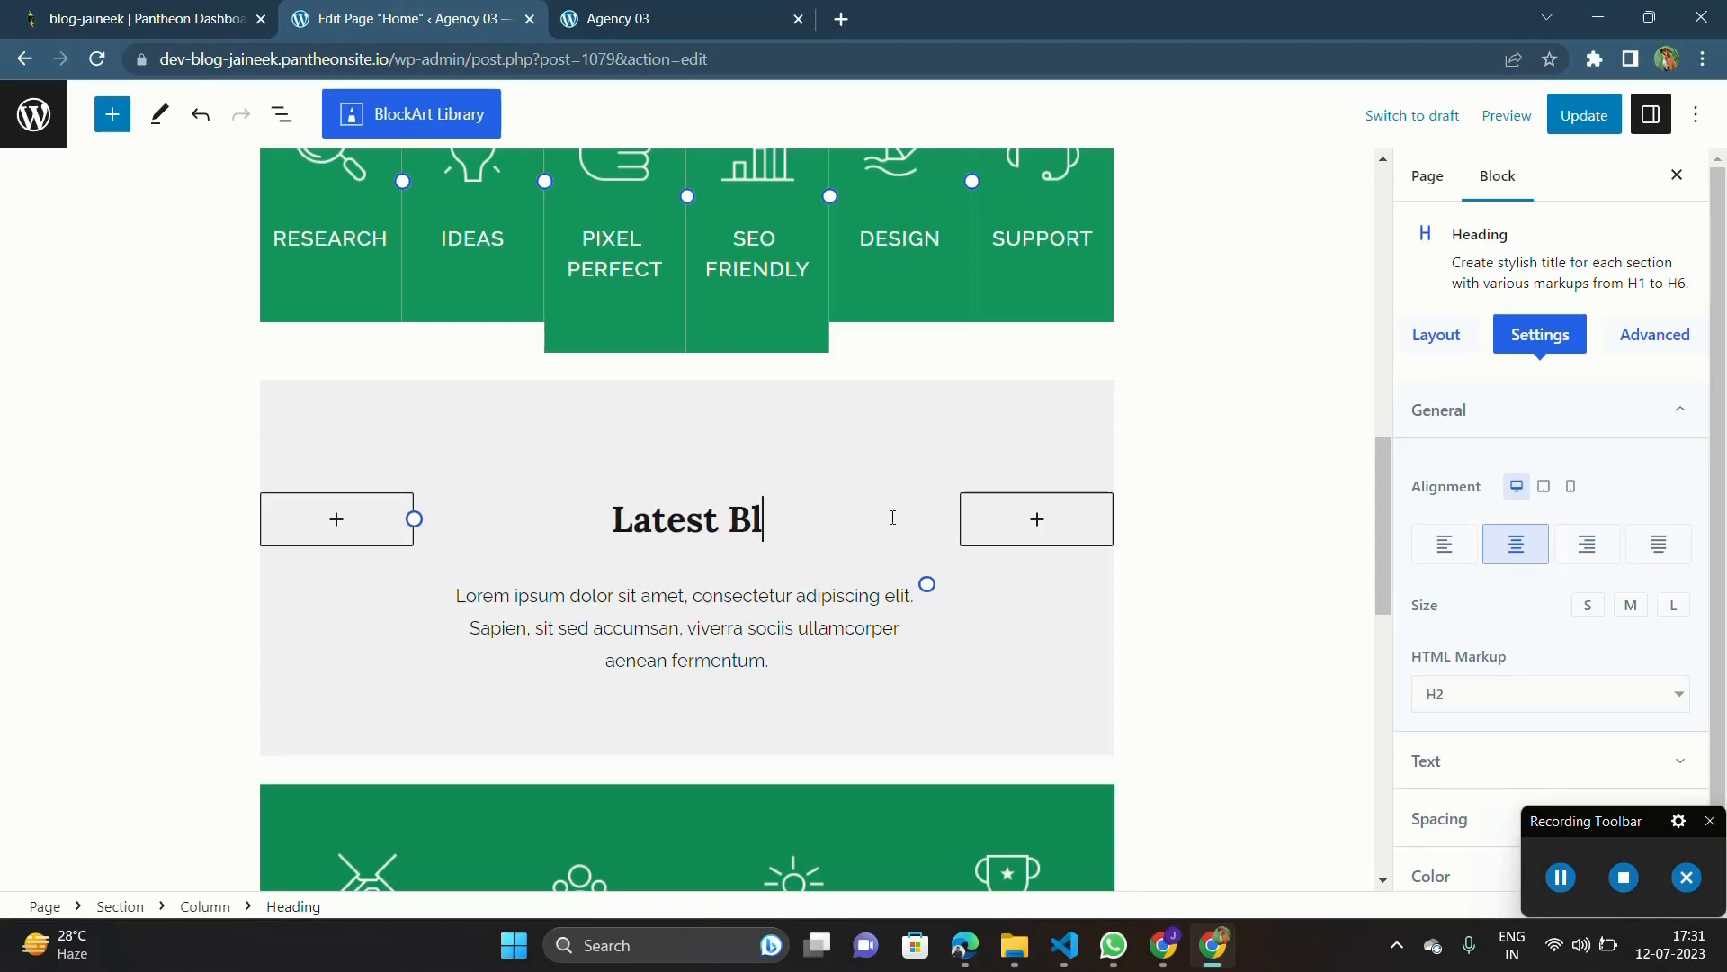
{"action": "type", "text": "og post in"}
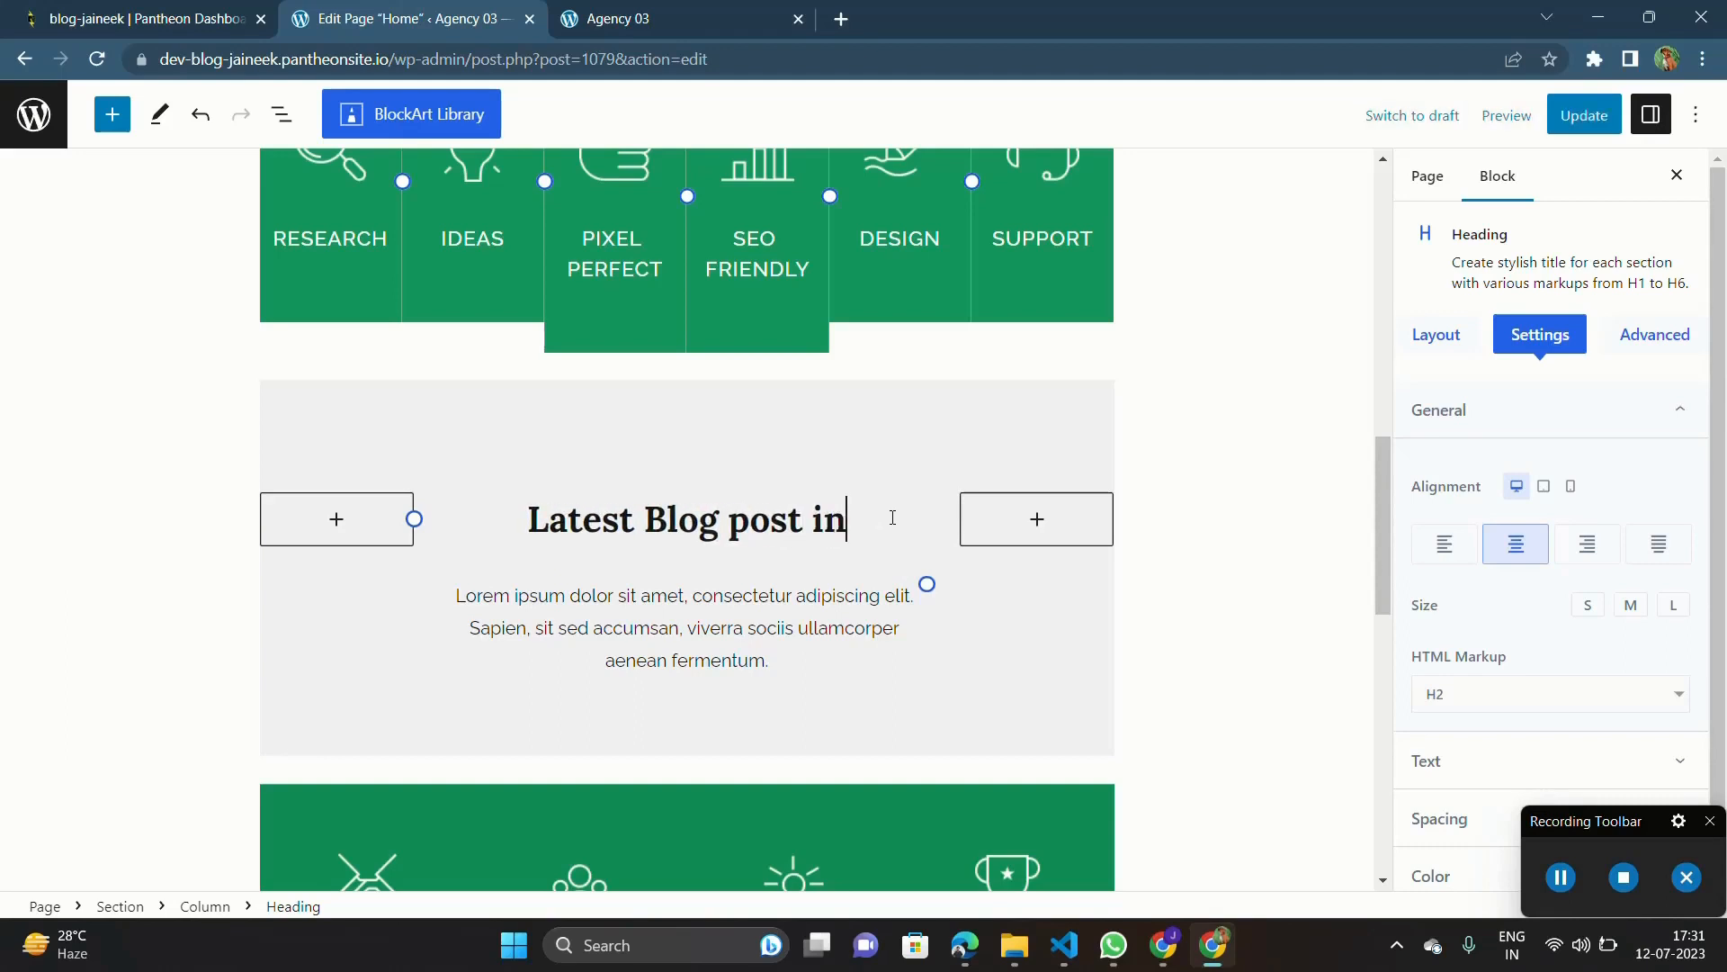
{"action": "key", "text": "BackSpace"}
{"action": "key", "text": "BackSpace"}
{"action": "type", "text": "on coding"}
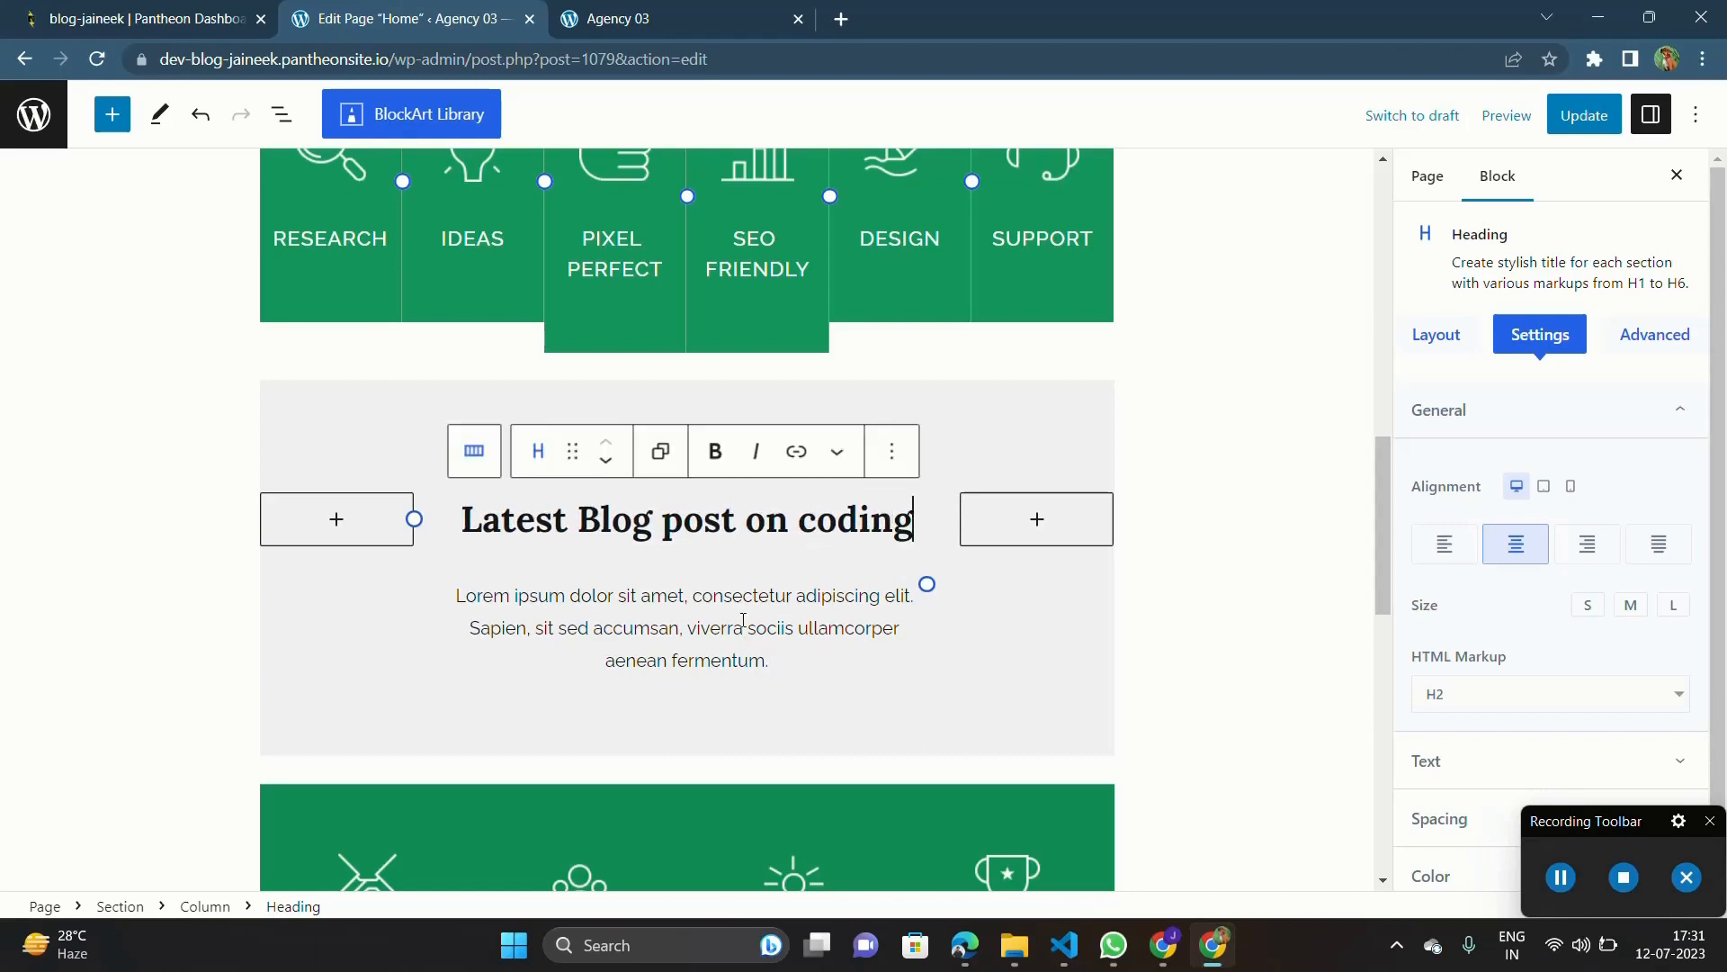
Step: Replace the placeholder paragraph under the blog heading with "see our latest blogs about new coding languages, technology trends & other things"
{"action": "triple_click", "coordinate": [672, 600]}
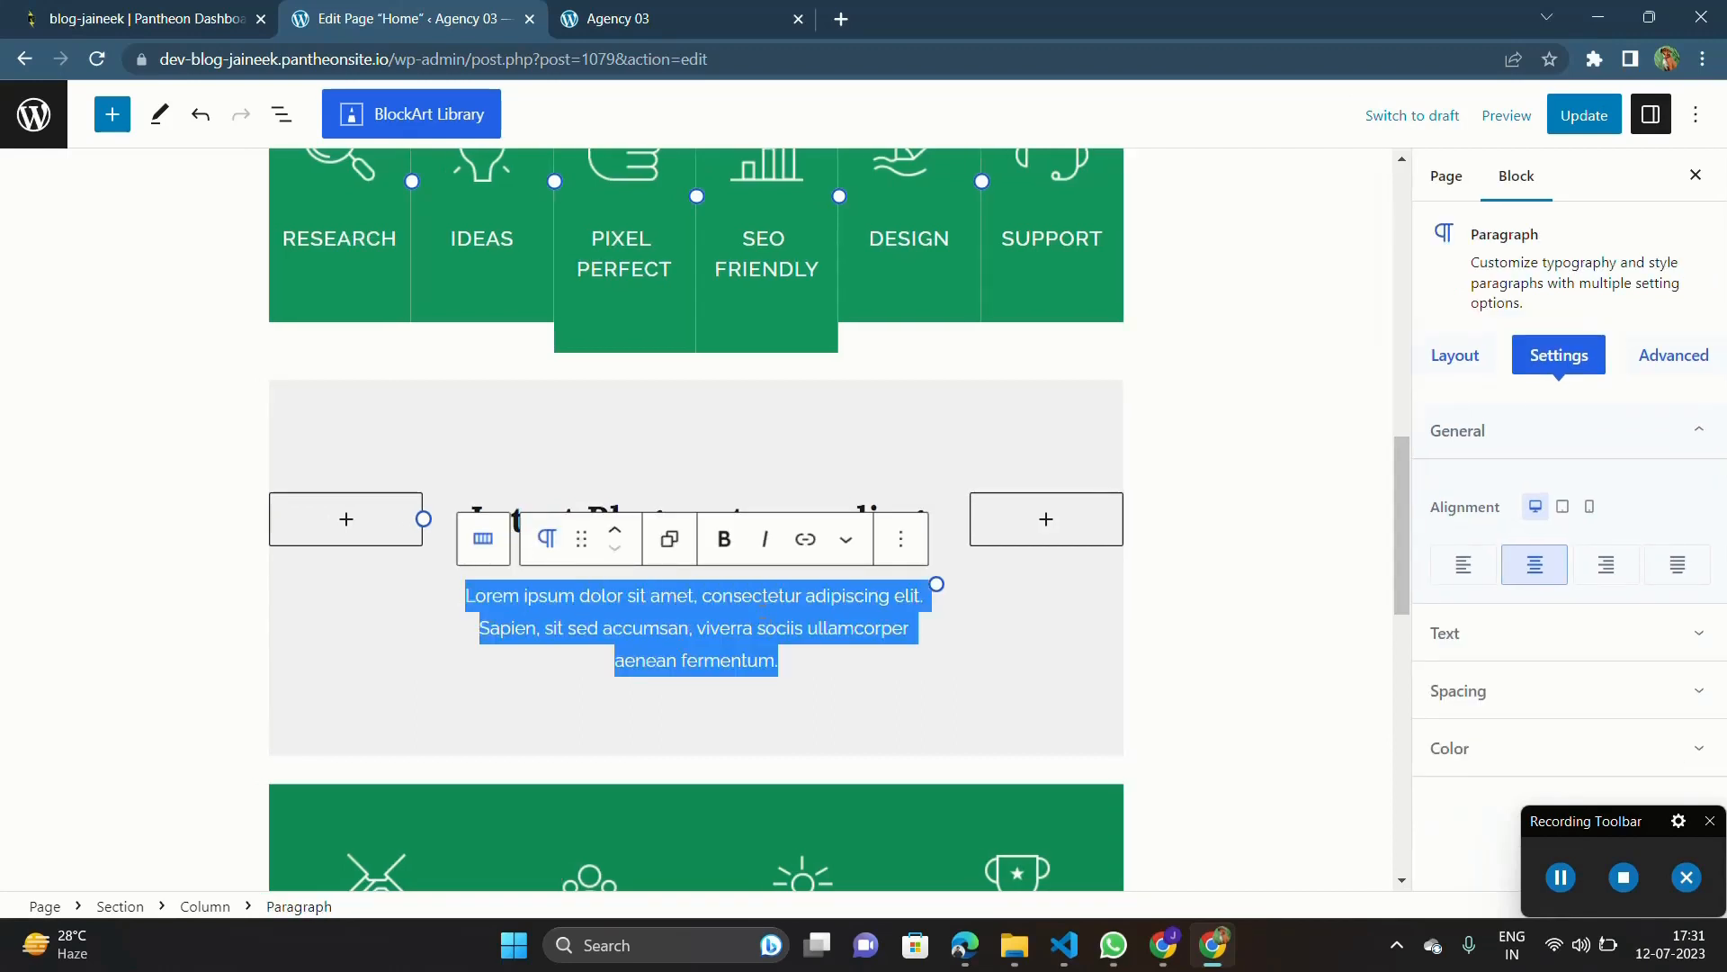
{"action": "key", "text": "BackSpace"}
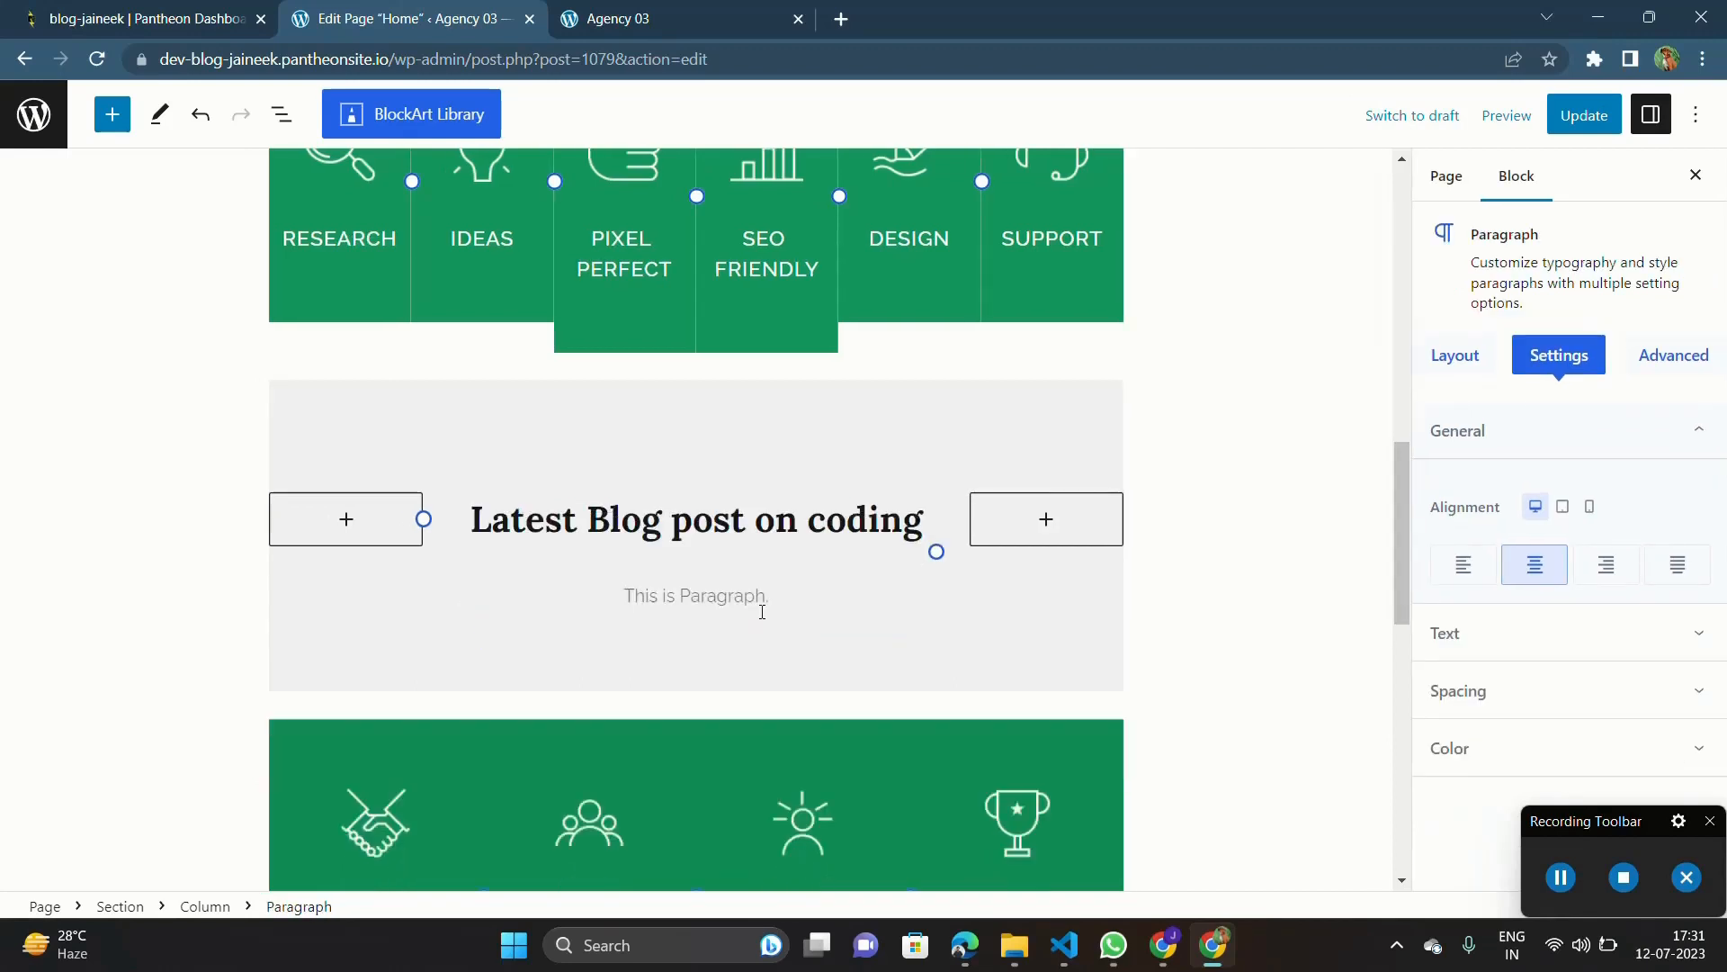
{"action": "type", "text": "see our latest blogs about new"}
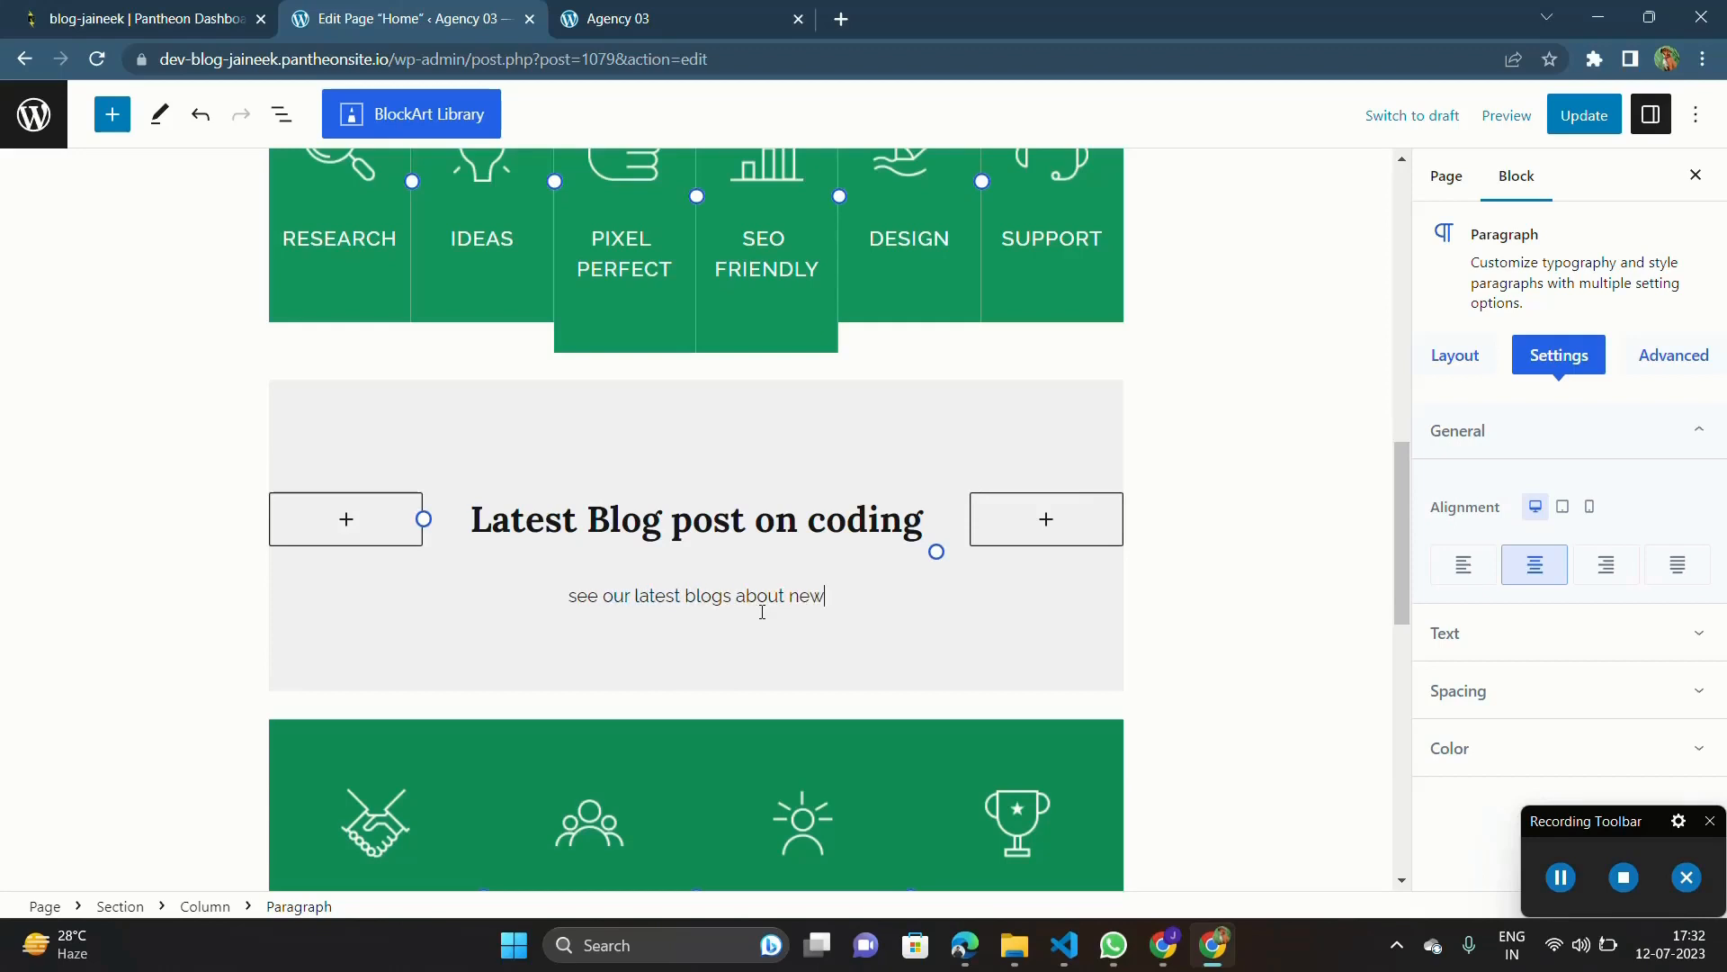
{"action": "type", "text": " coding "}
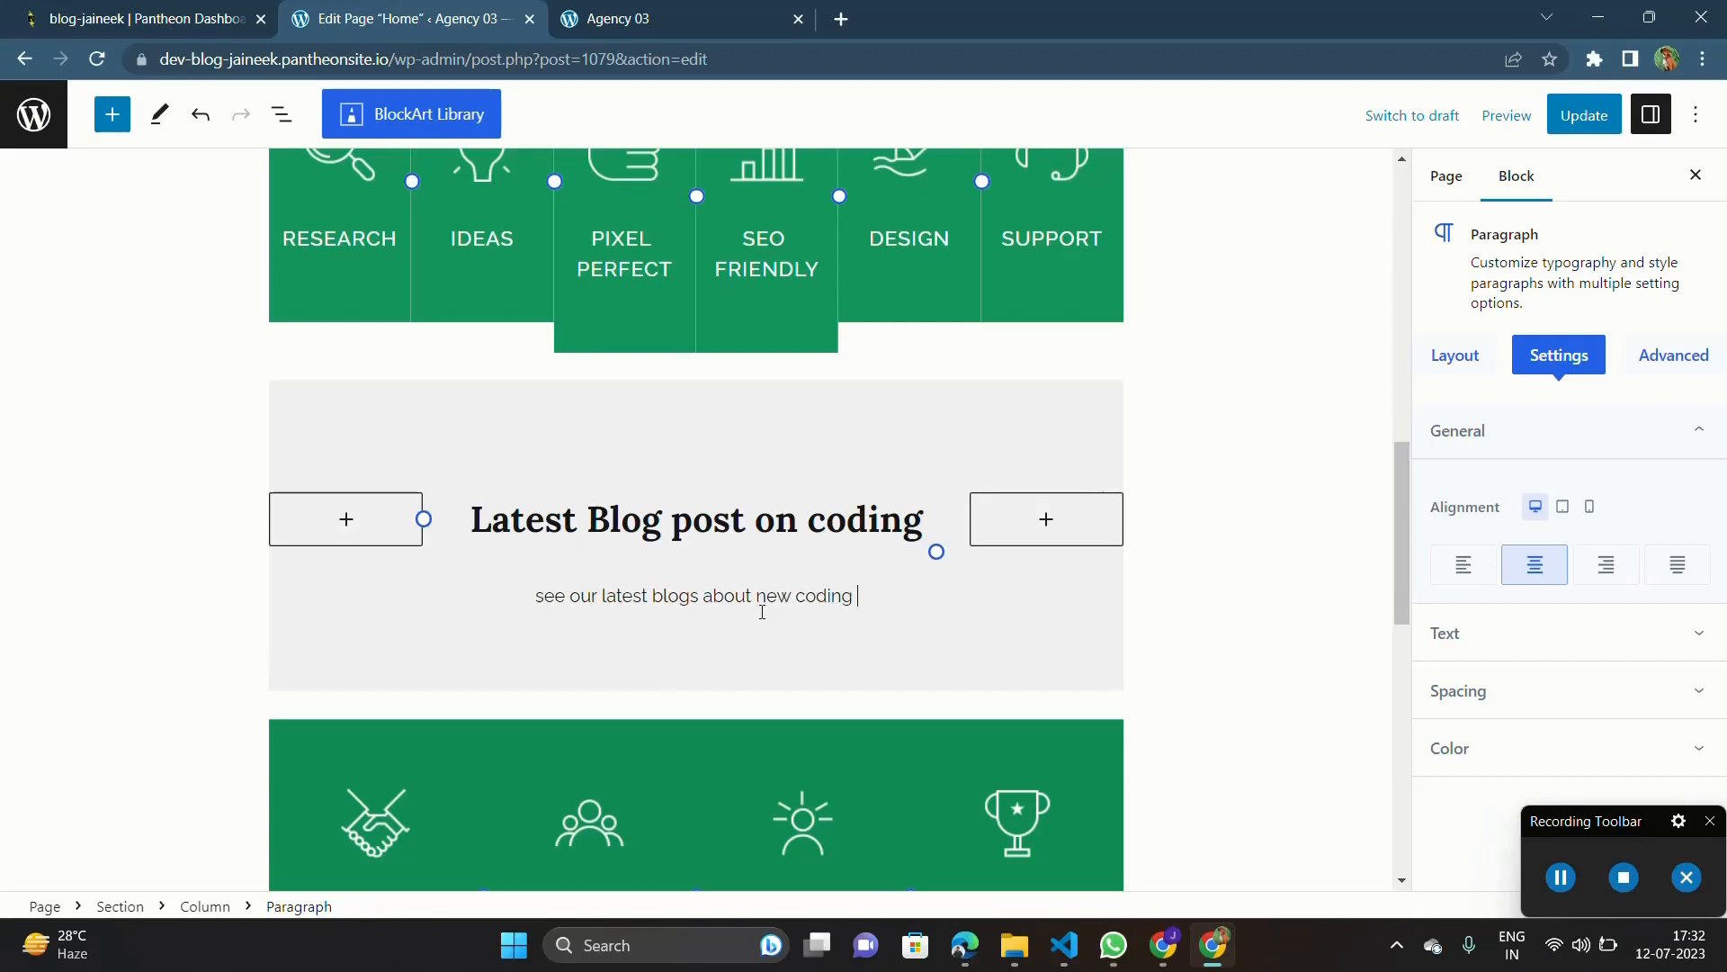
{"action": "type", "text": "languages"}
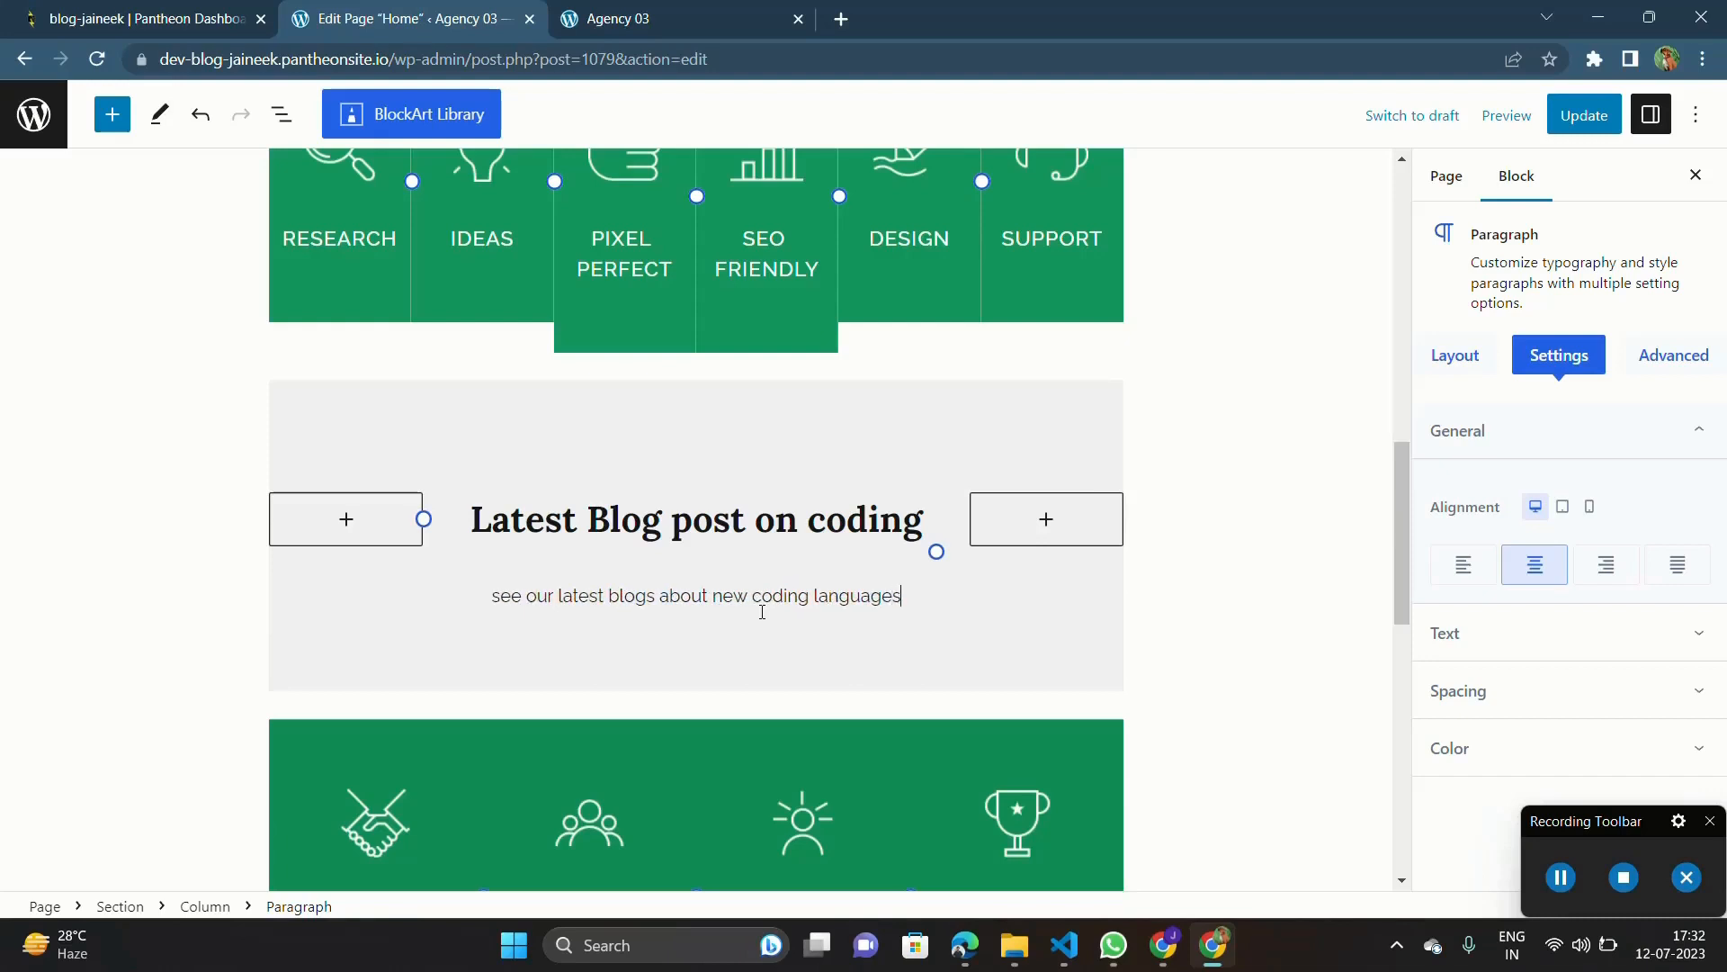
{"action": "type", "text": ", technology"}
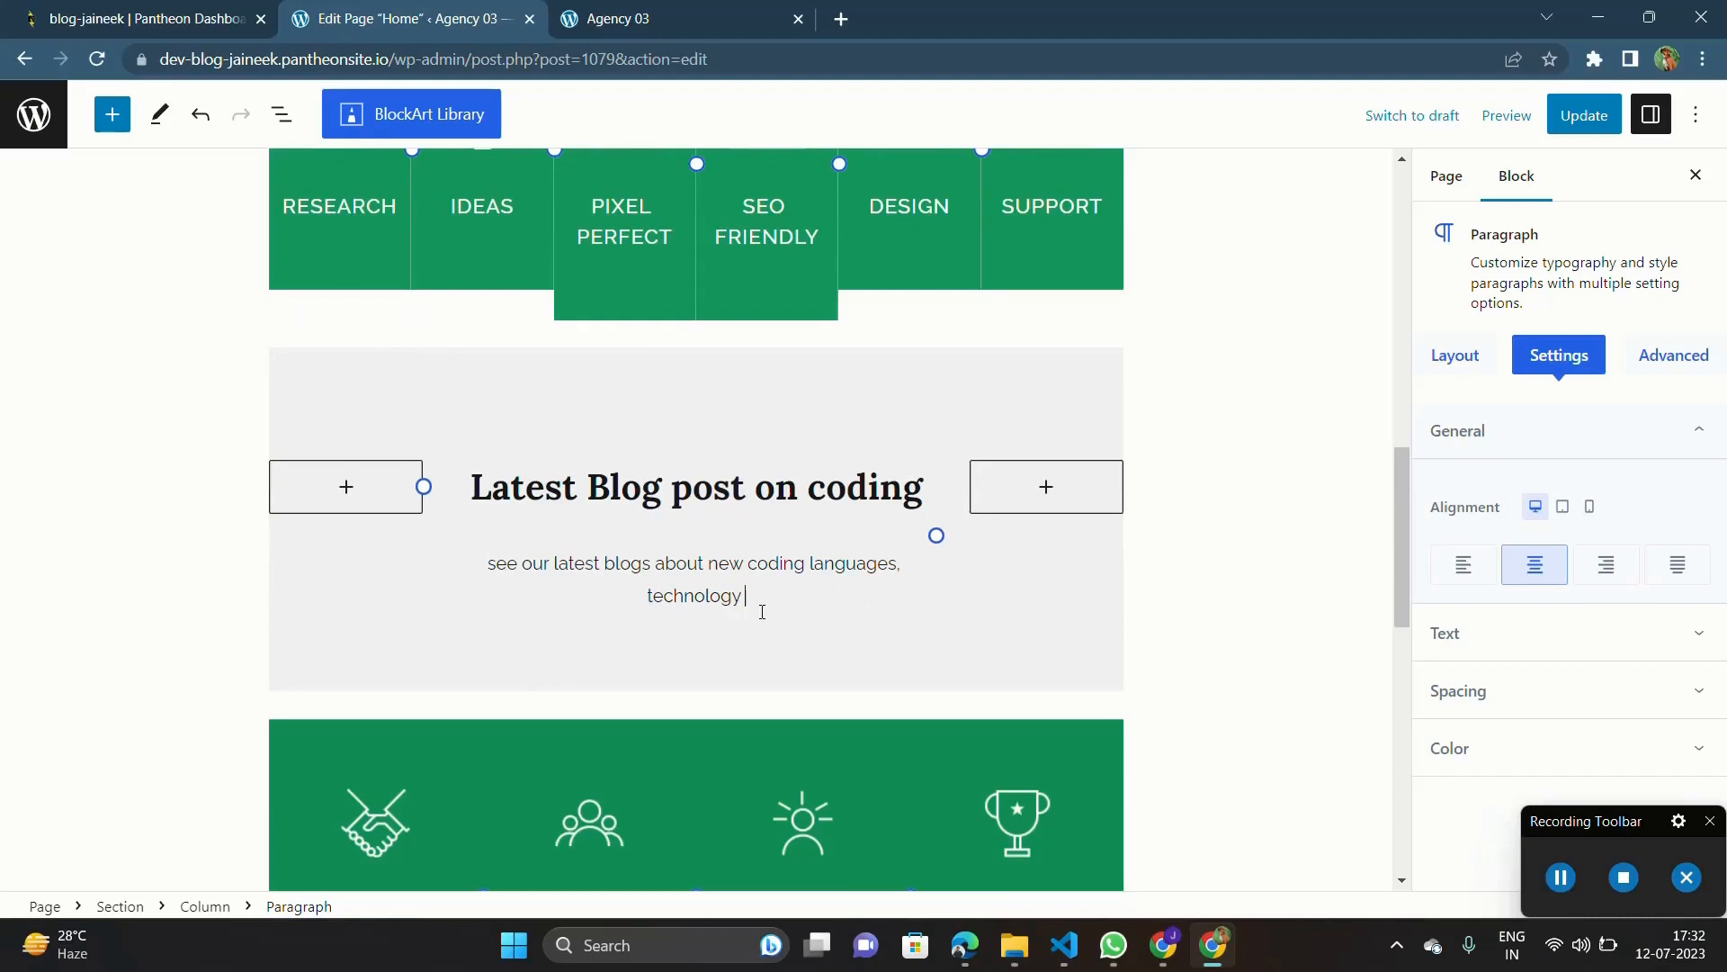
{"action": "type", "text": " trends & oth"}
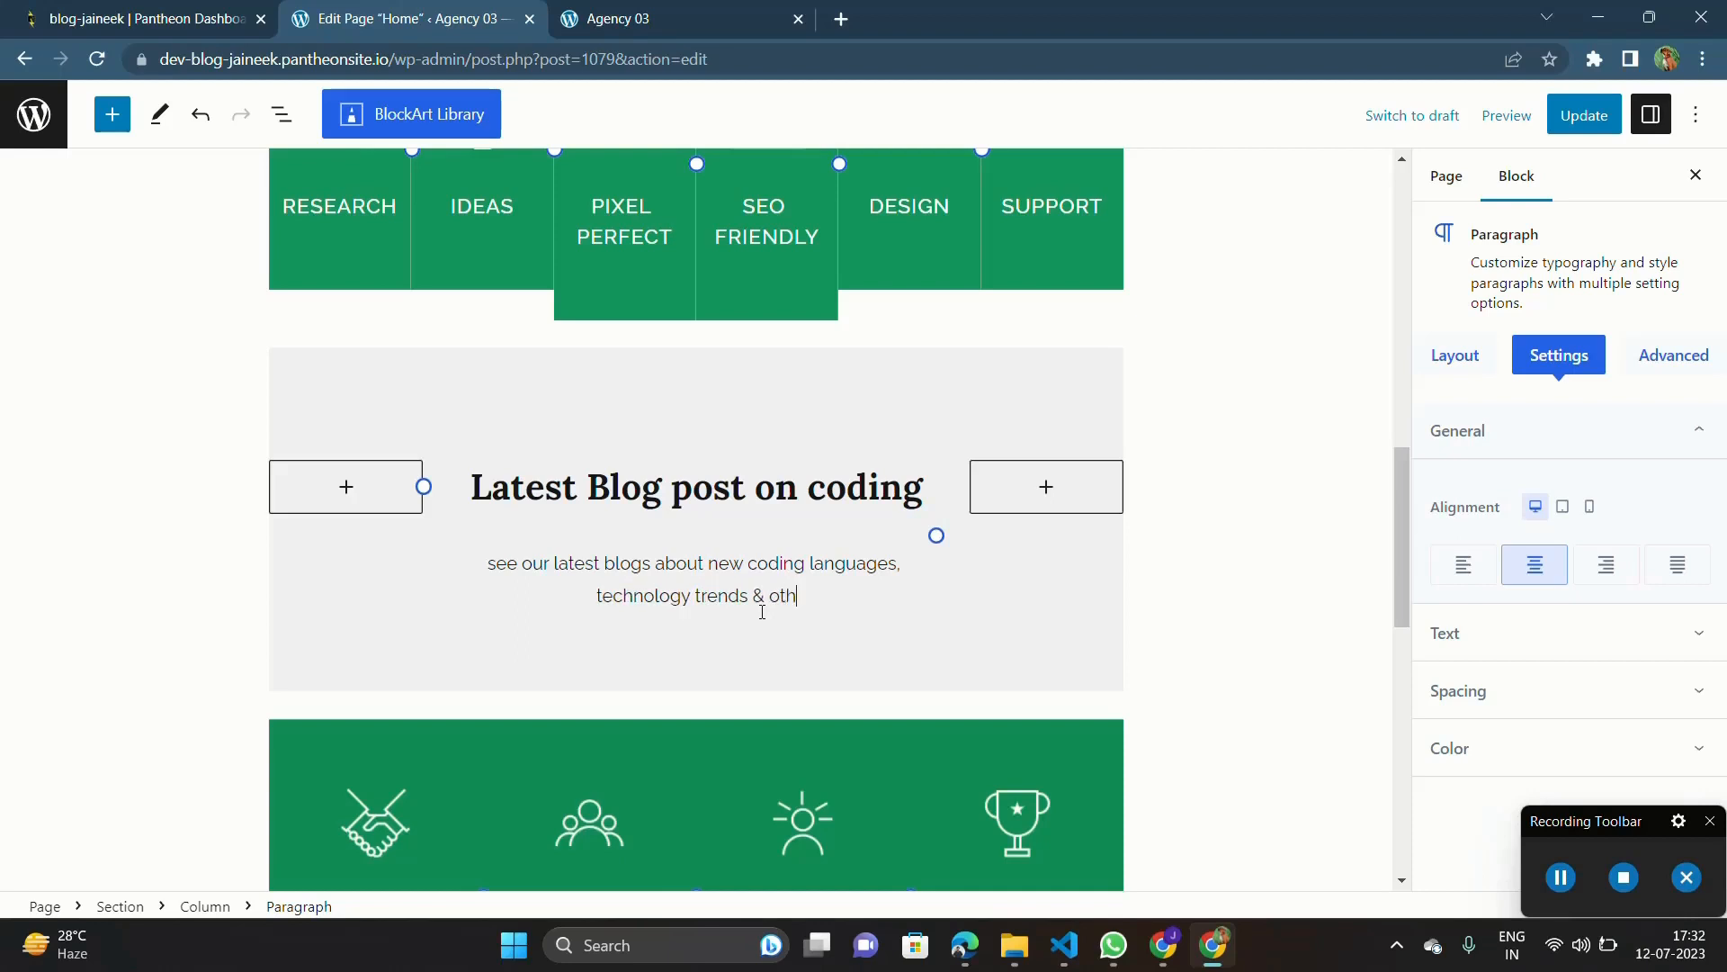
{"action": "type", "text": "er things"}
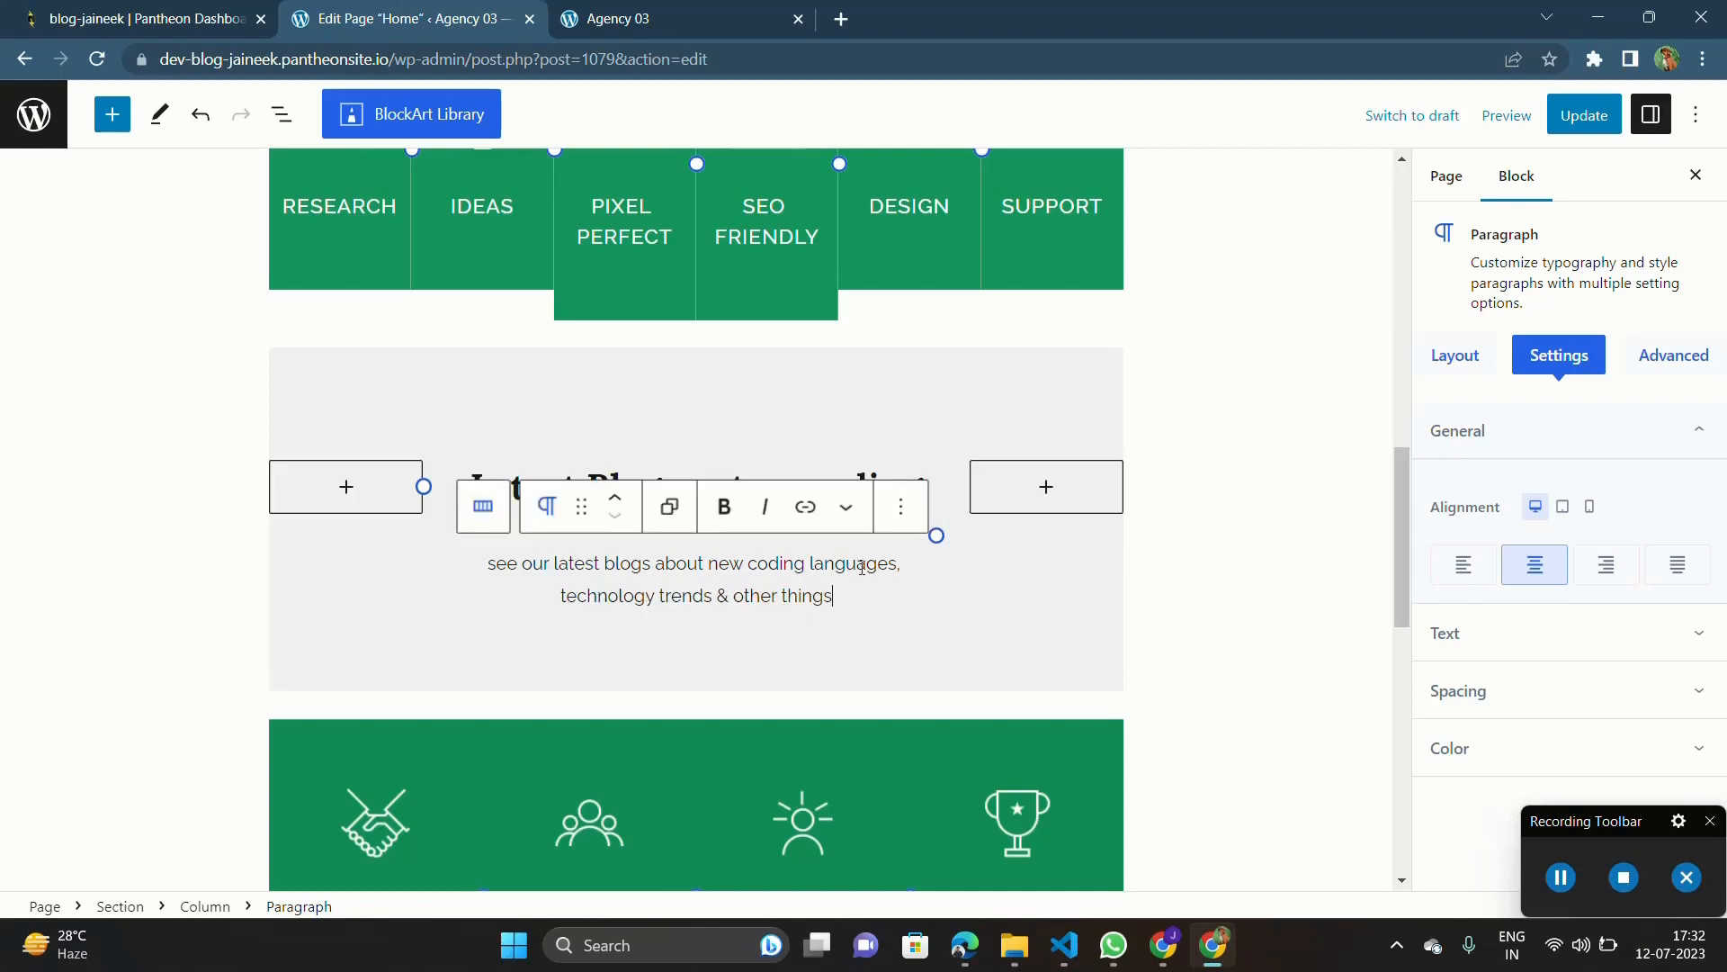
Step: Set the client trust figure in the green statistics section to 5k
{"action": "scroll", "coordinate": [862, 567], "scroll_direction": "down", "scroll_amount": 2}
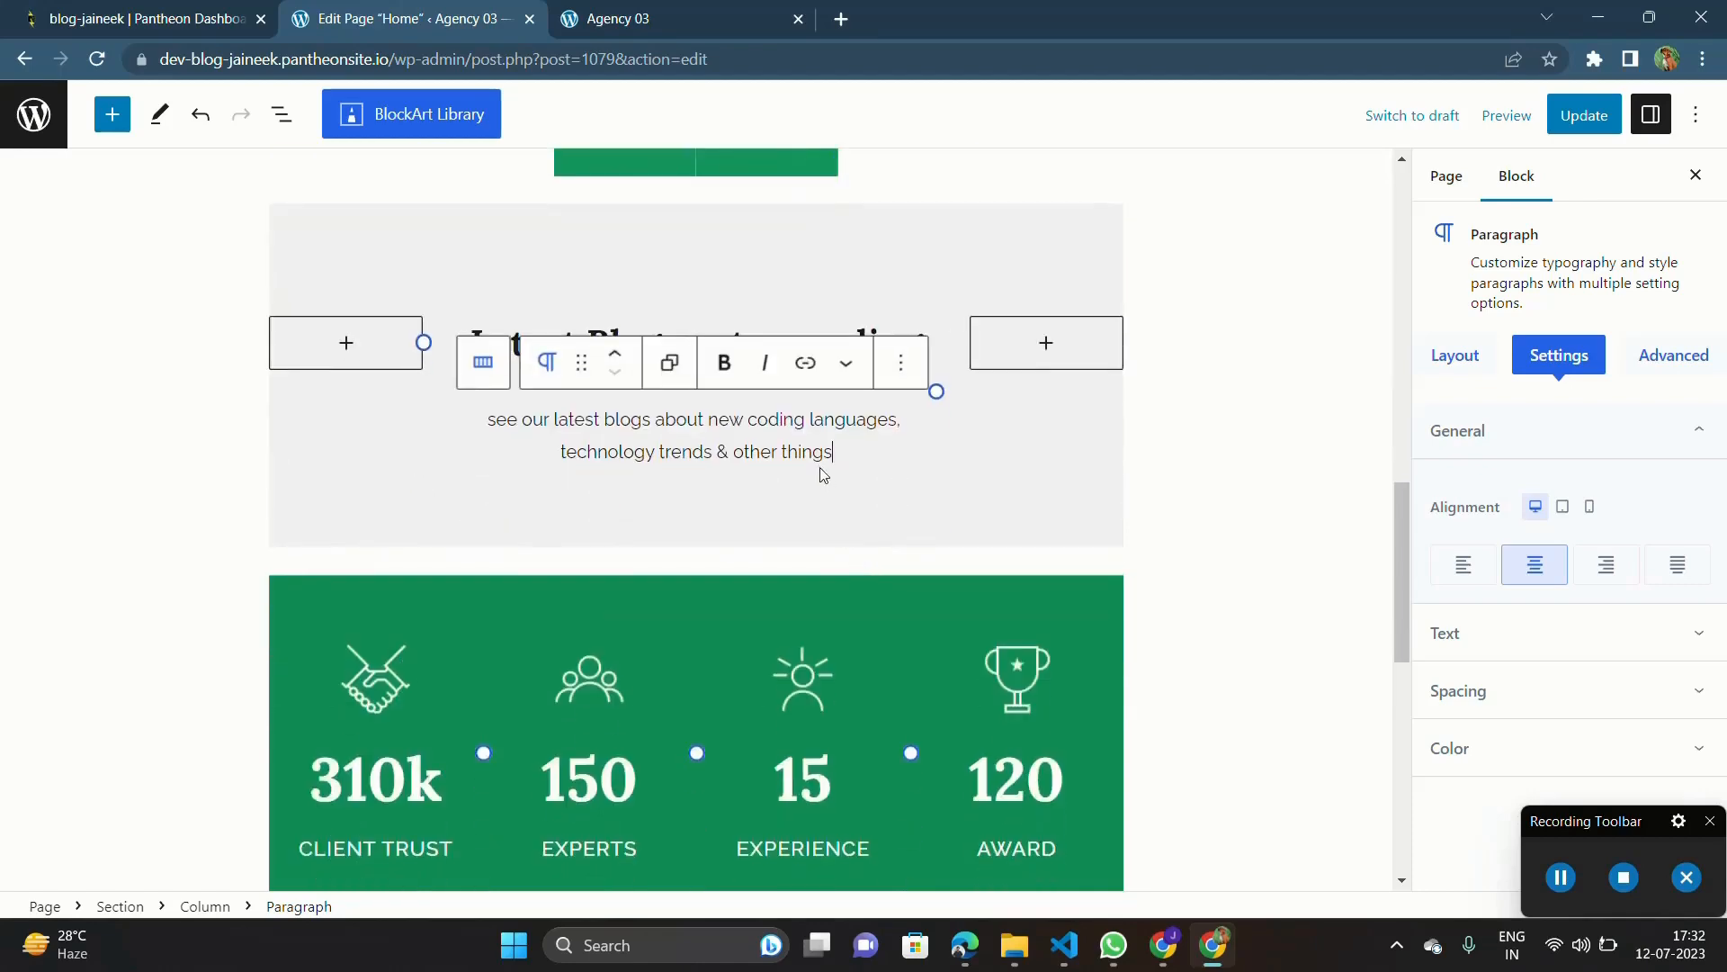
{"action": "double_click", "coordinate": [816, 452]}
{"action": "scroll", "coordinate": [849, 459], "scroll_direction": "down", "scroll_amount": 4}
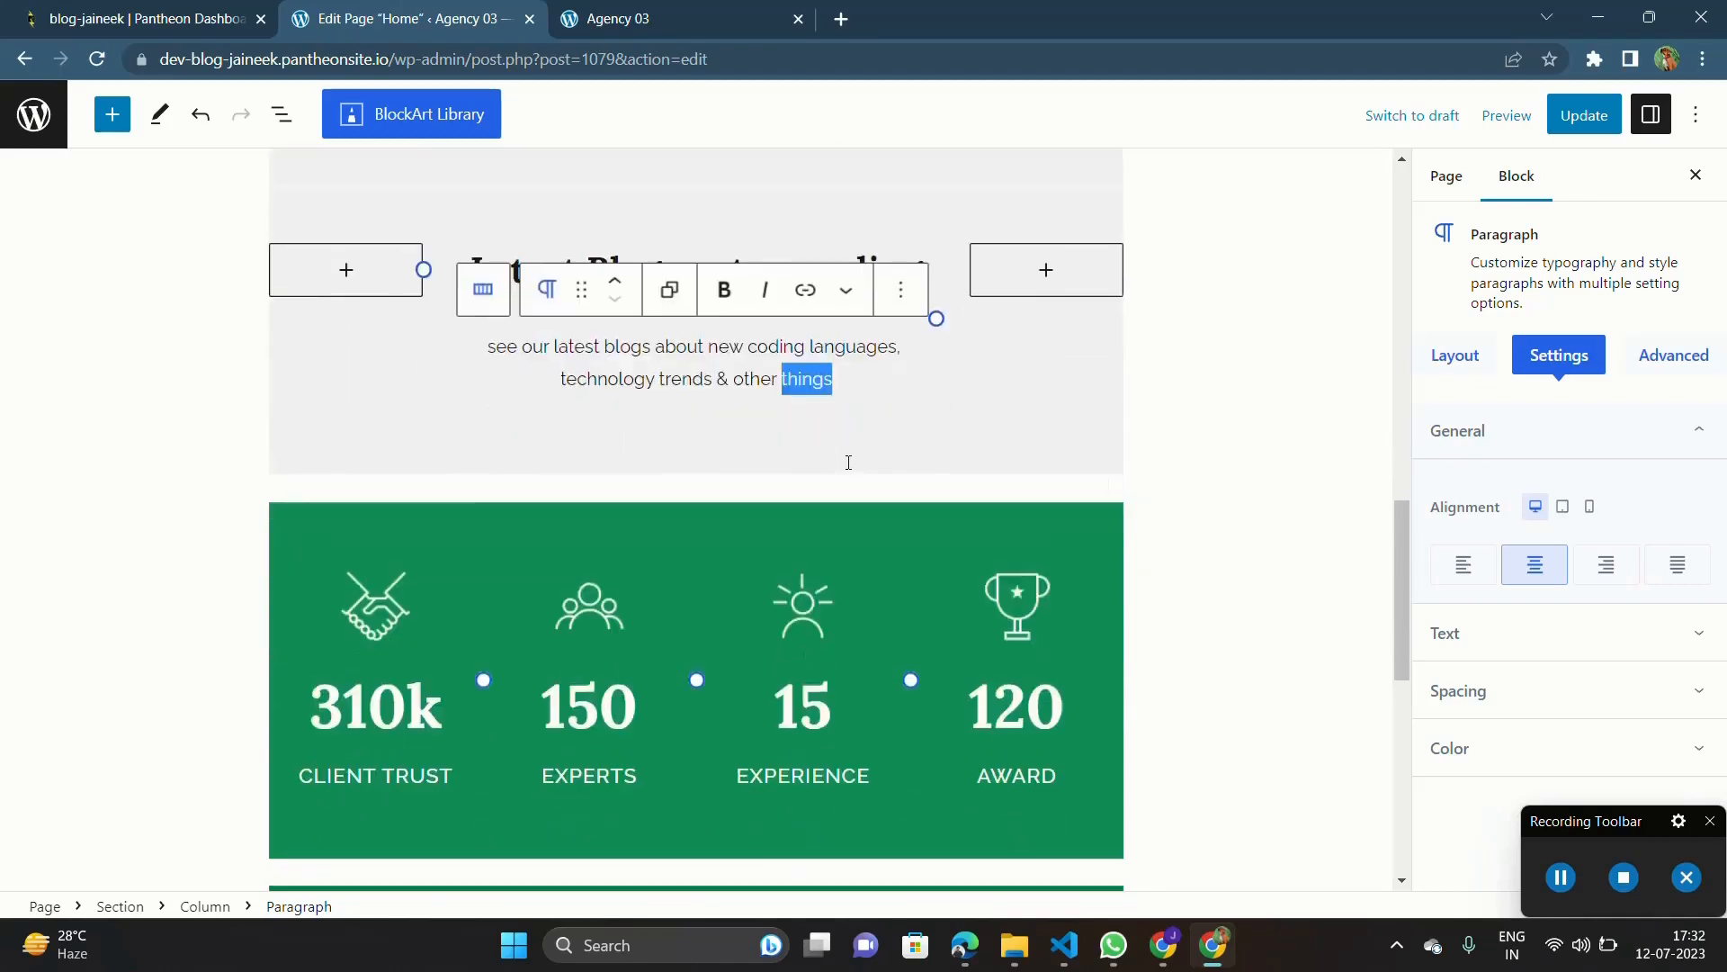
{"action": "scroll", "coordinate": [848, 462], "scroll_direction": "down", "scroll_amount": 5}
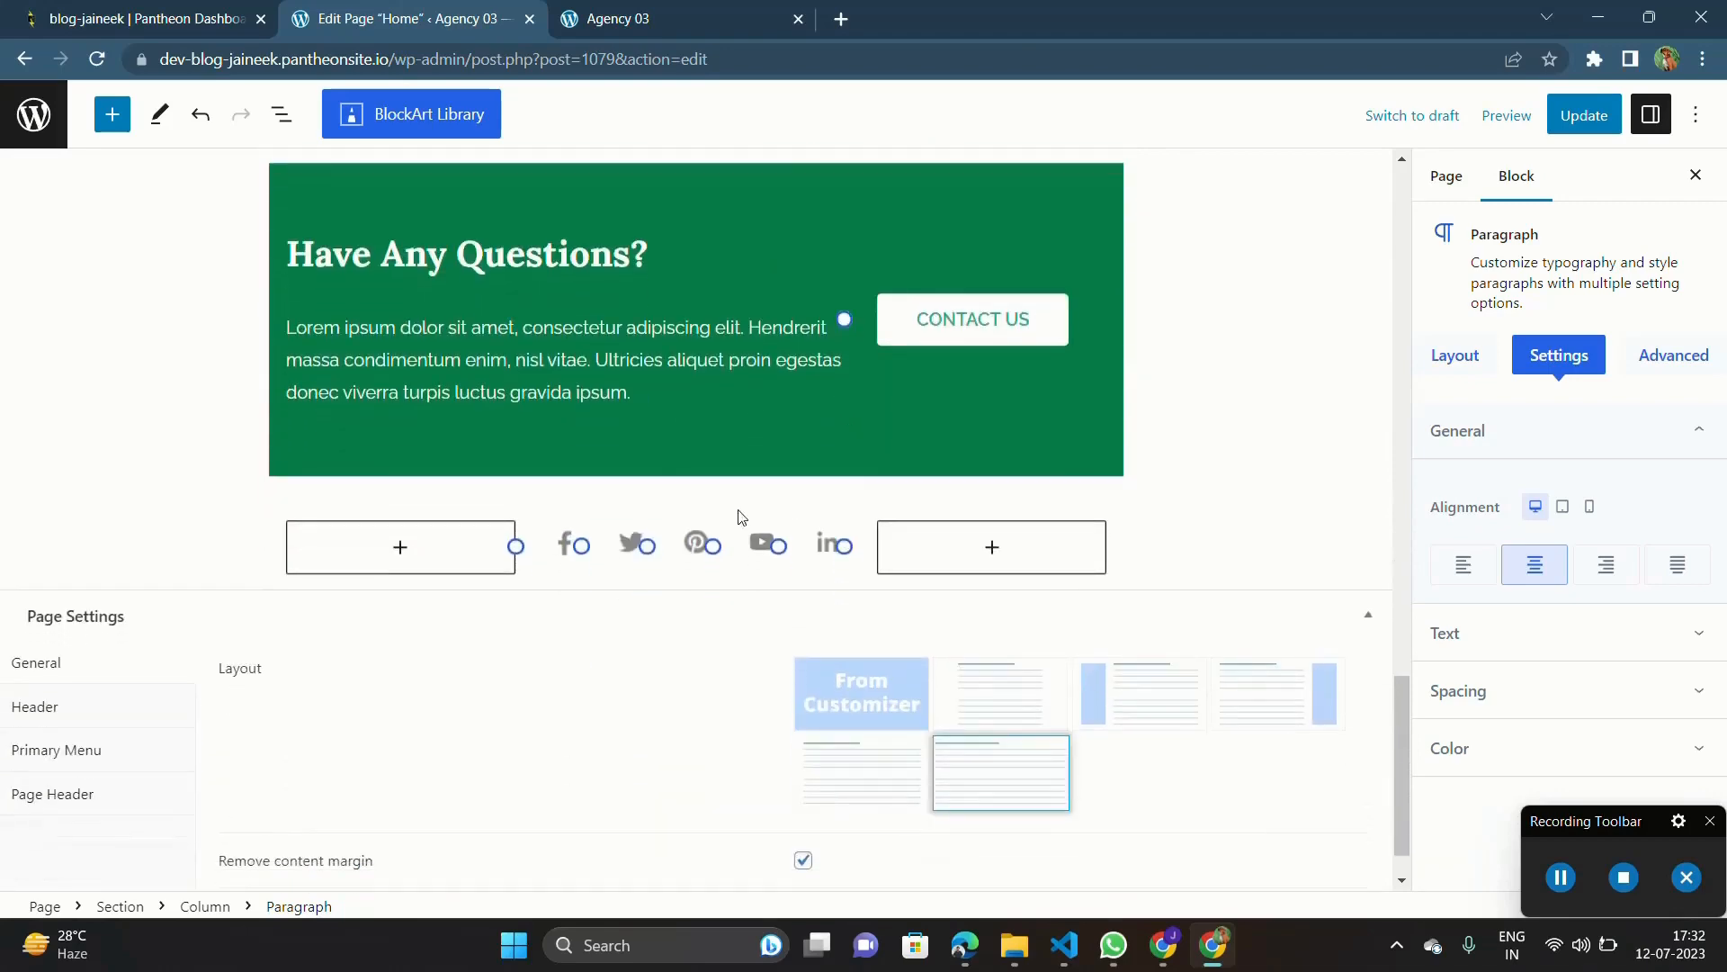
{"action": "scroll", "coordinate": [739, 512], "scroll_direction": "up", "scroll_amount": 6}
{"action": "double_click", "coordinate": [372, 550]}
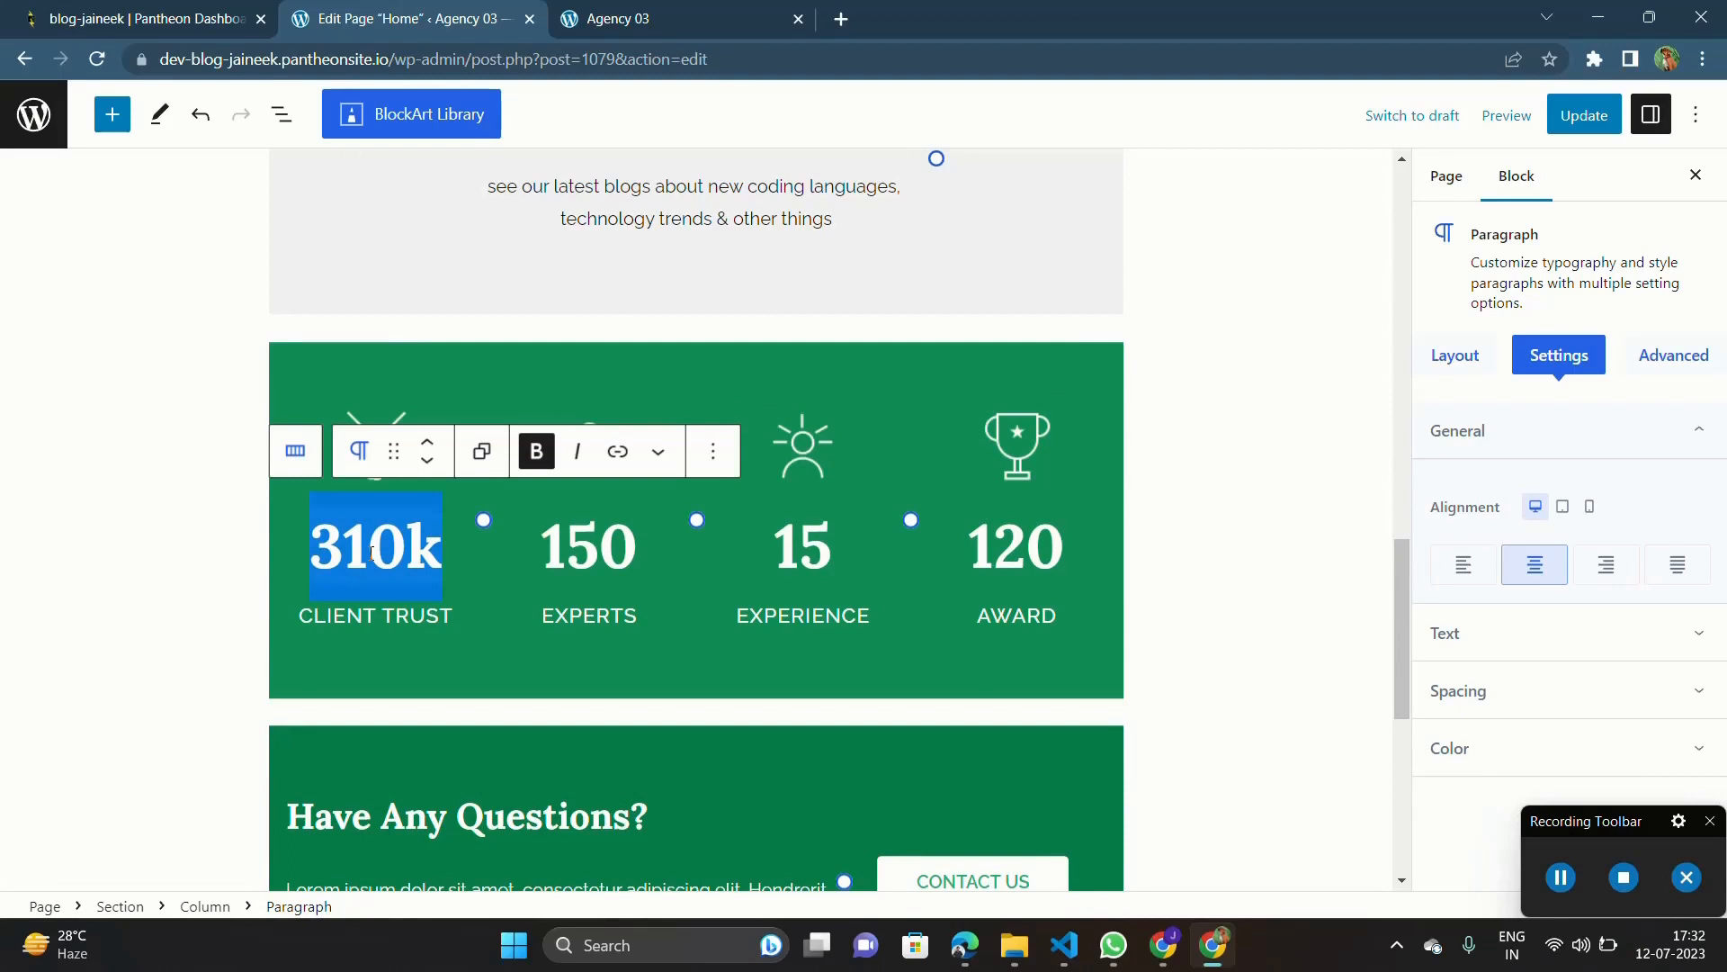
{"action": "key", "text": "ctrl+s"}
{"action": "type", "text": "5k"}
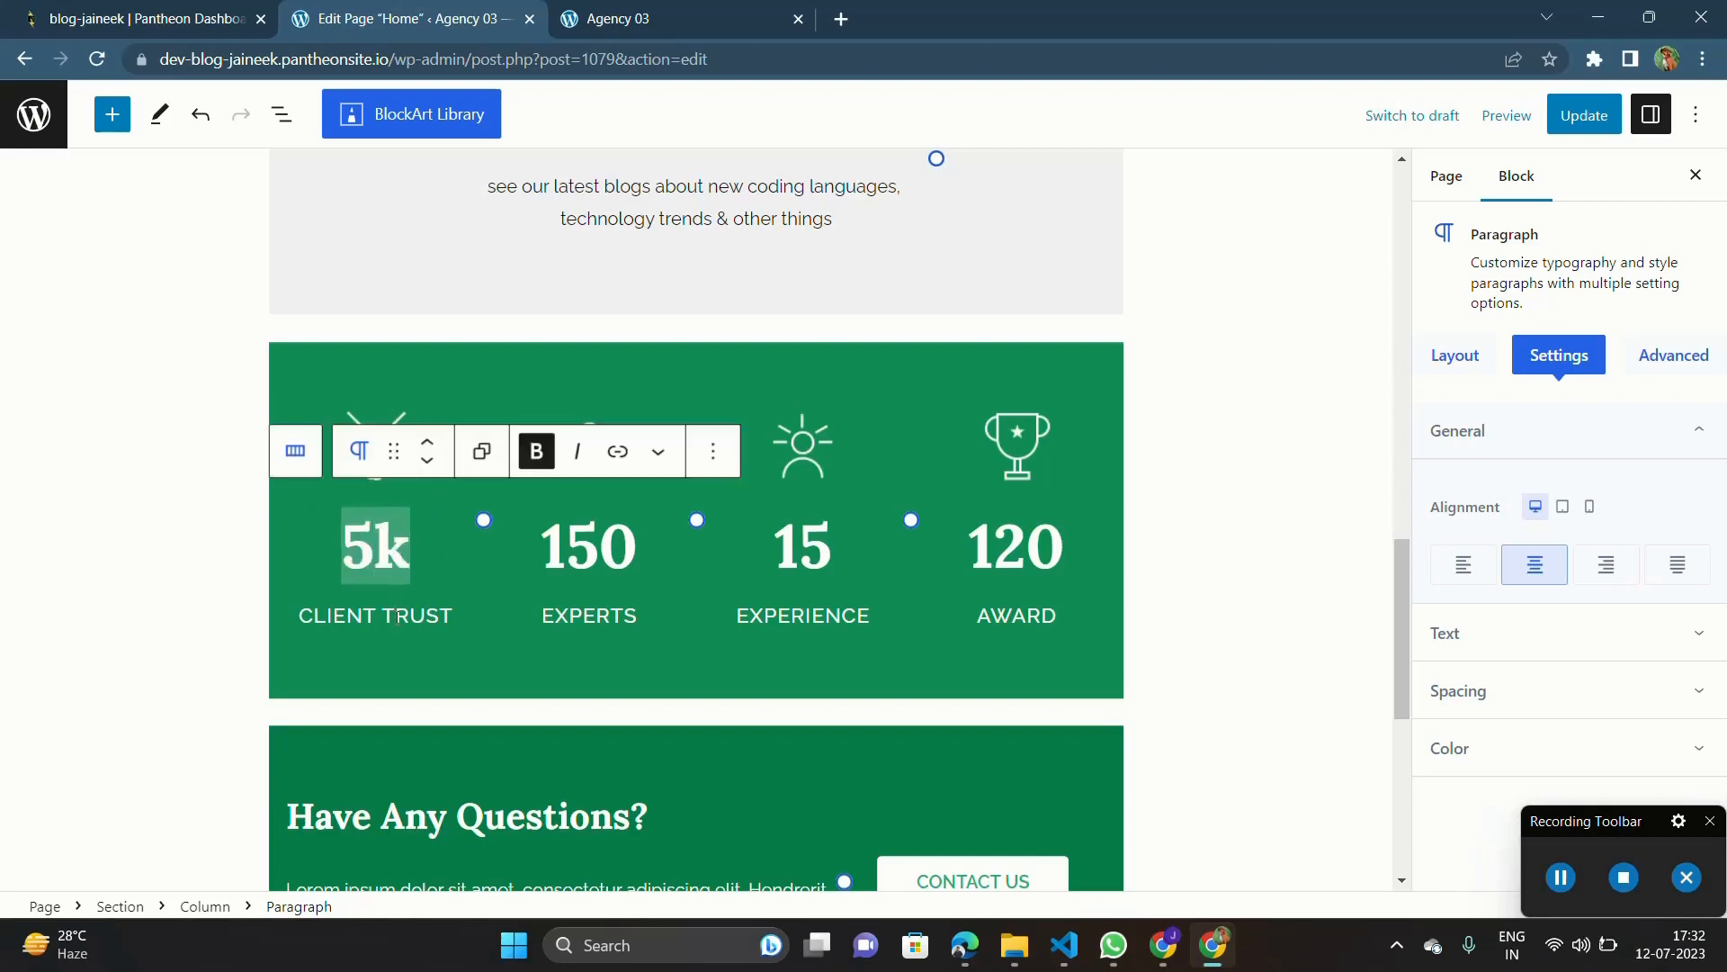
Step: Replace the CLIENT TRUST label in the green statistics section with "USERS"
{"action": "triple_click", "coordinate": [398, 617]}
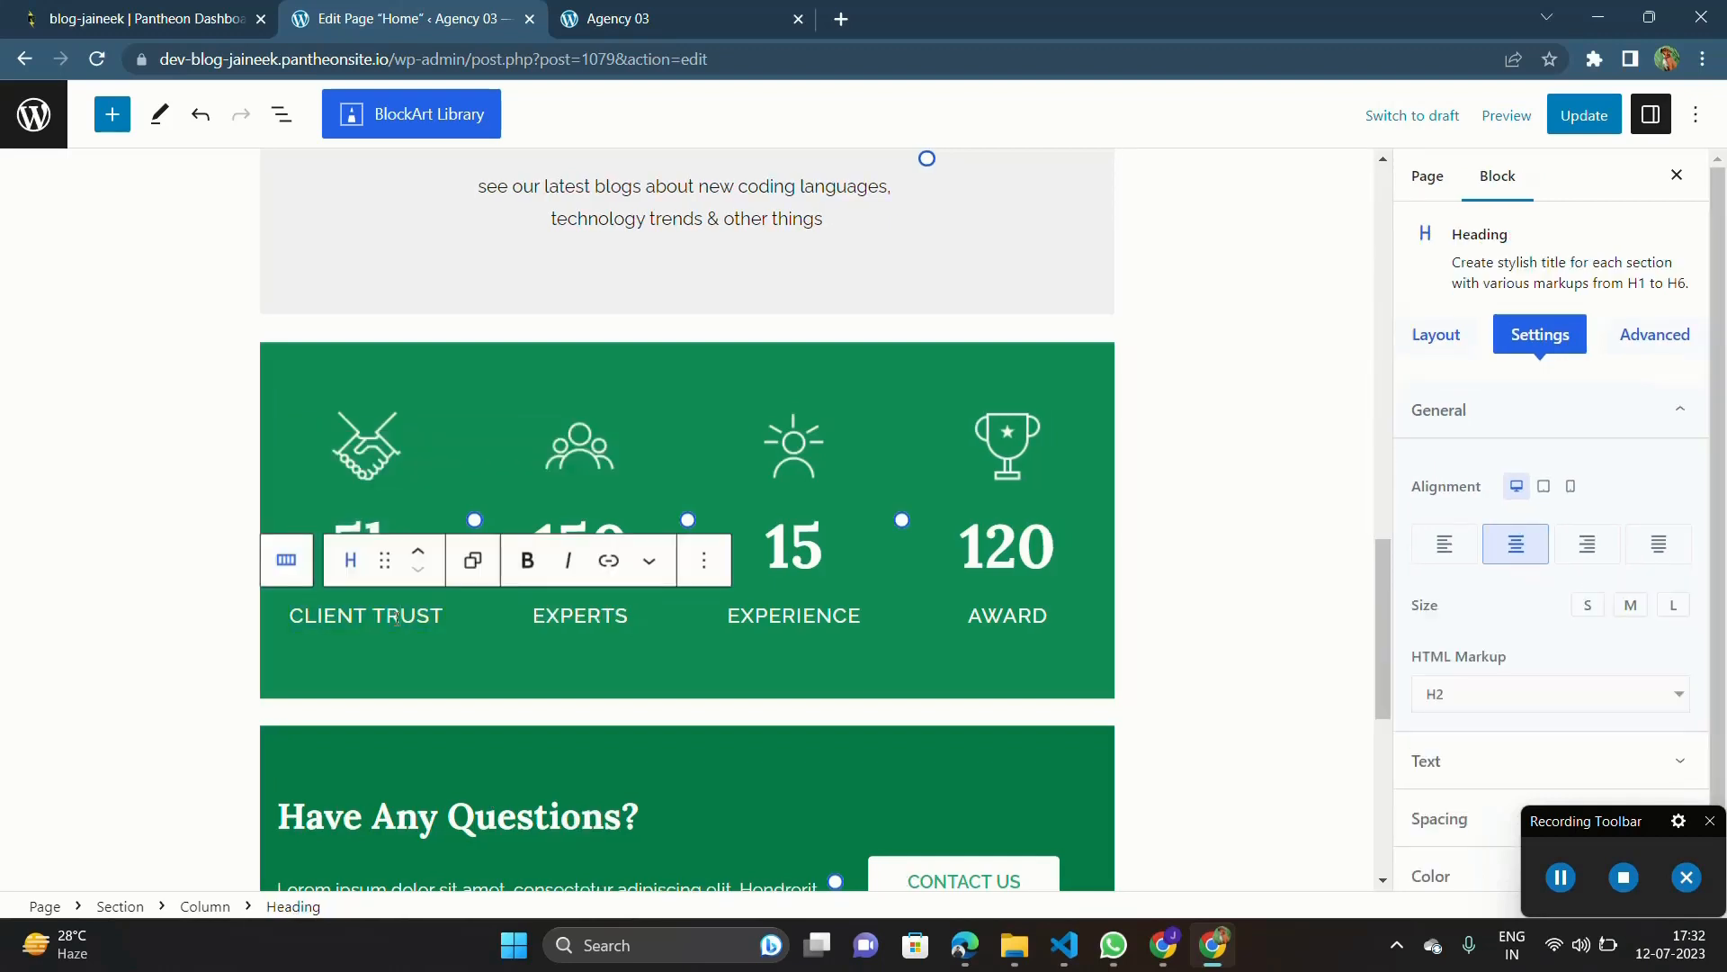
{"action": "type", "text": "USERS"}
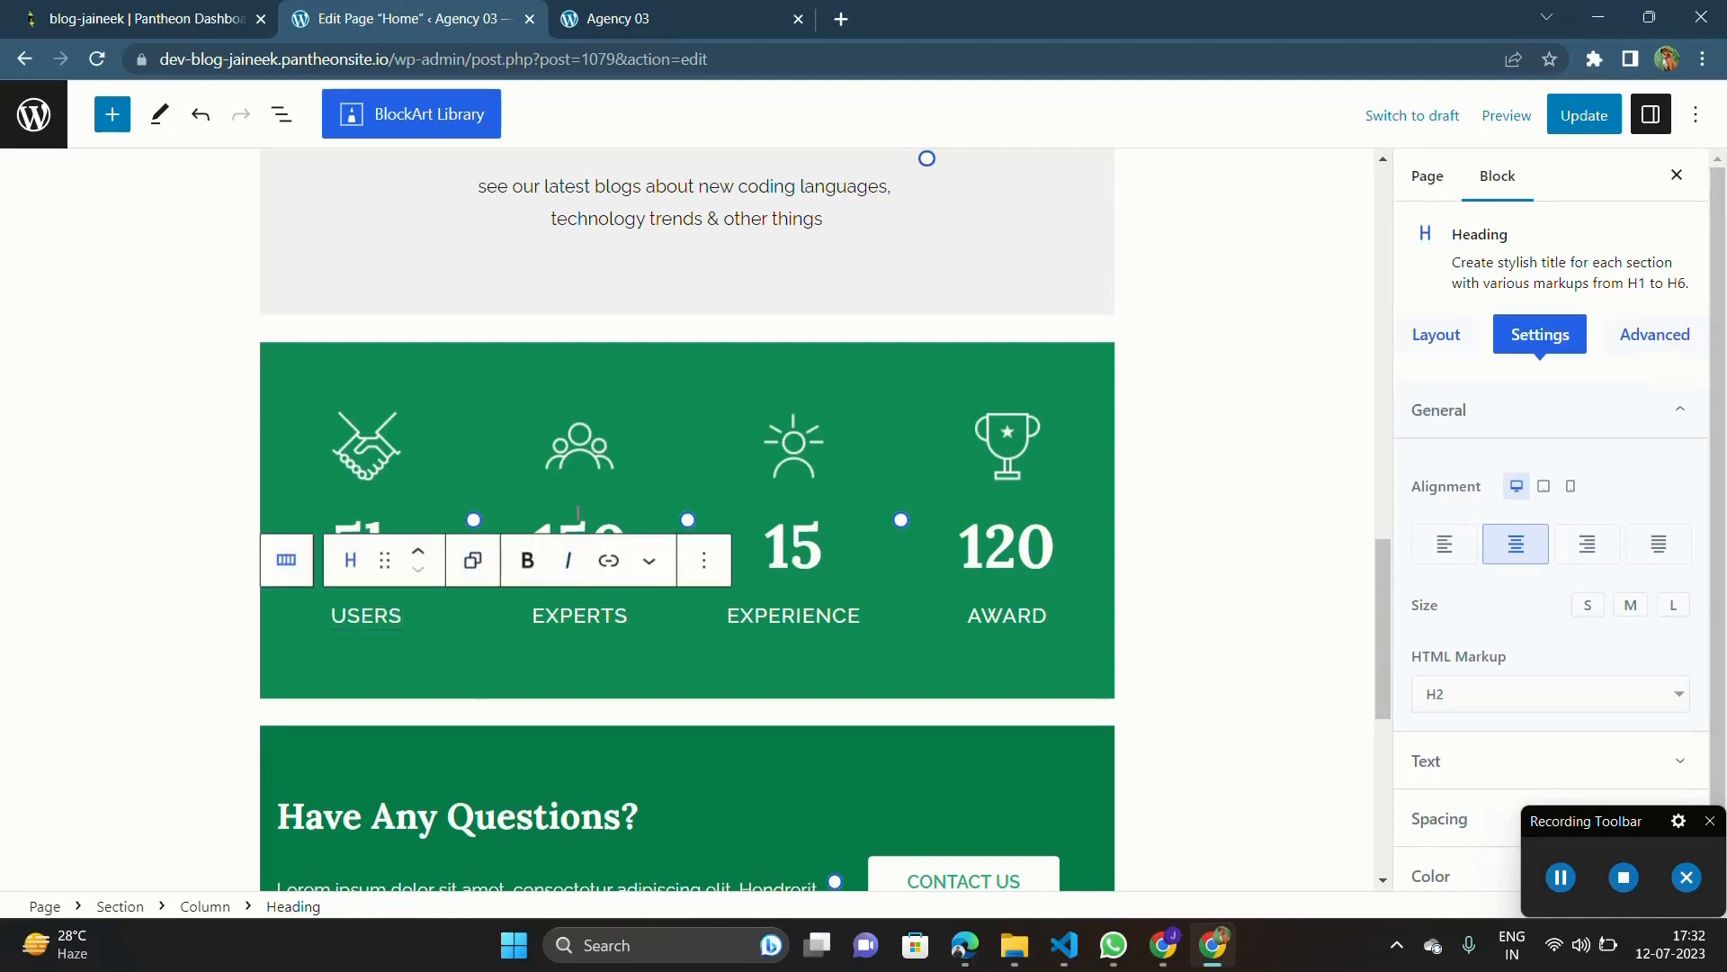
Step: Set the experts figure to 20+ and the users figure to 5k+ in the statistics section
{"action": "left_click", "coordinate": [407, 536]}
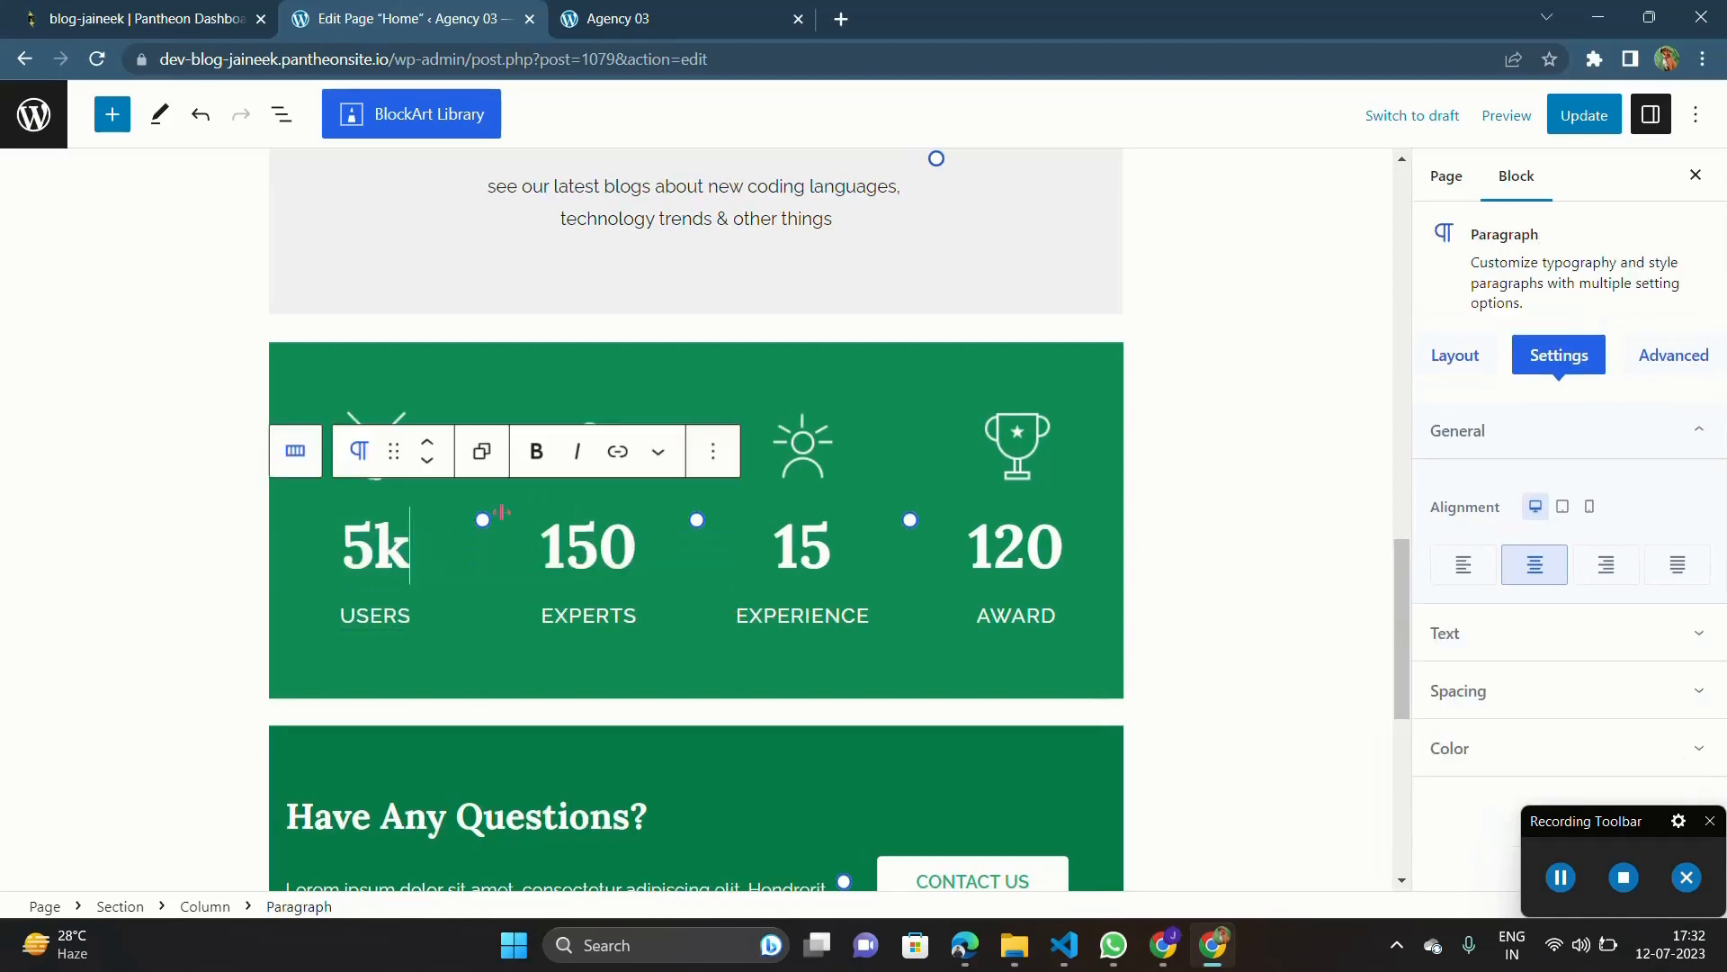
{"action": "double_click", "coordinate": [597, 535]}
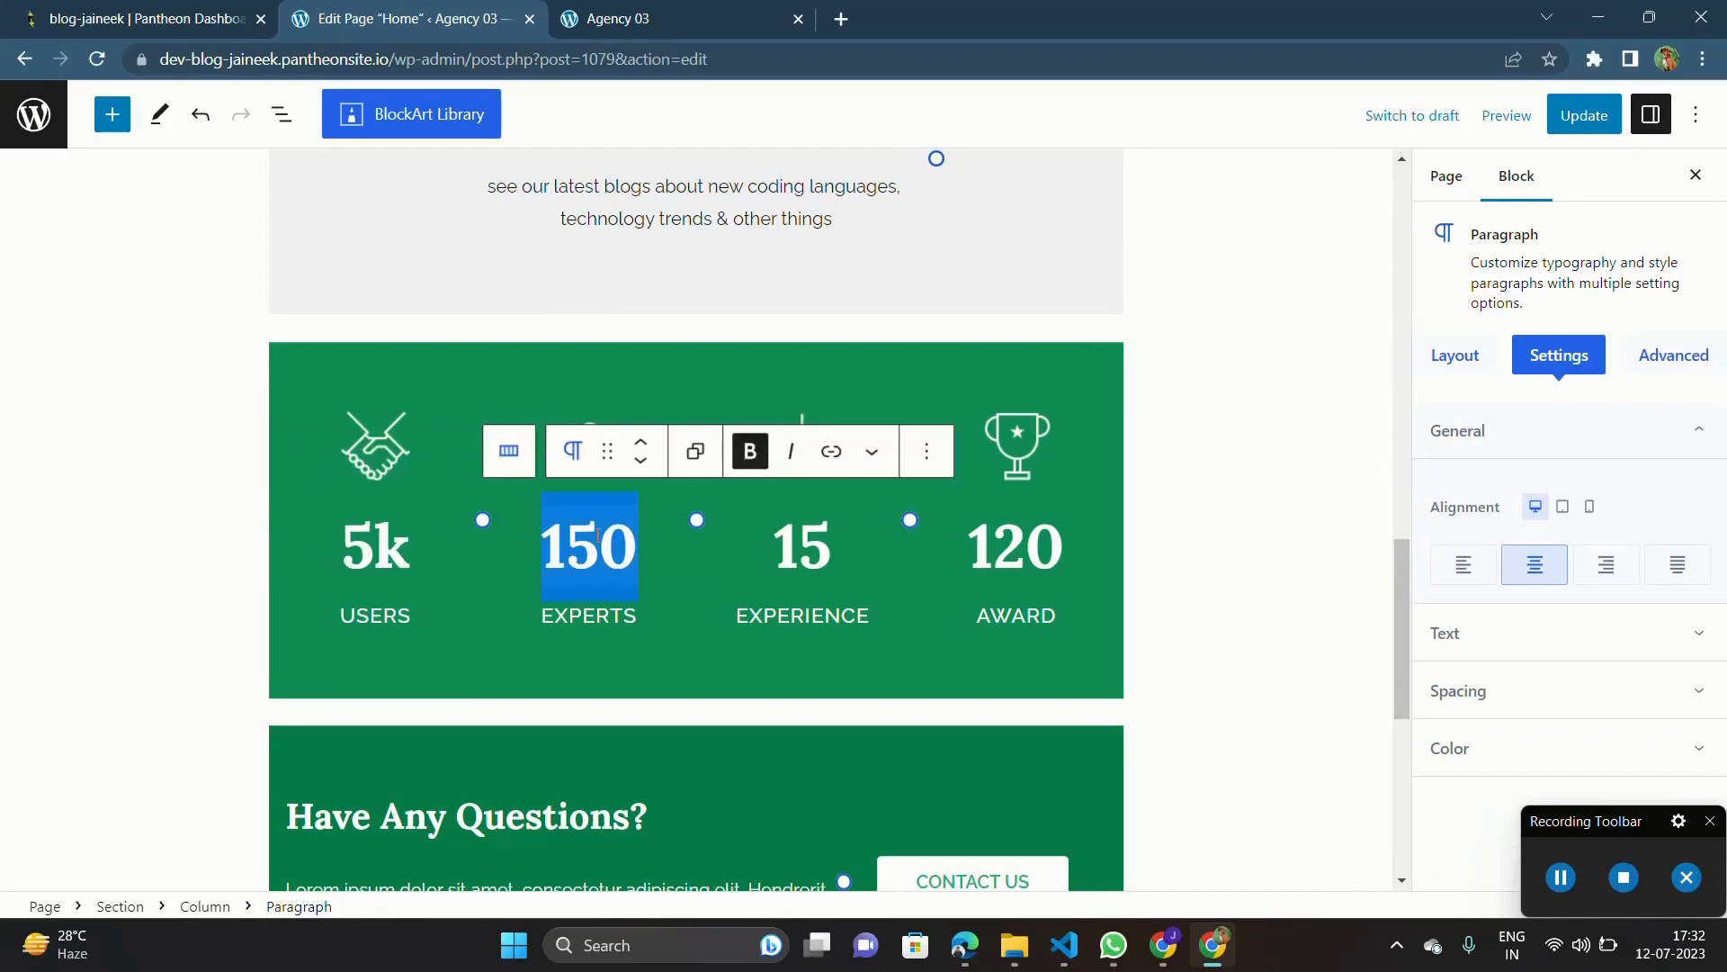
{"action": "left_click", "coordinate": [803, 541]}
{"action": "double_click", "coordinate": [591, 520]}
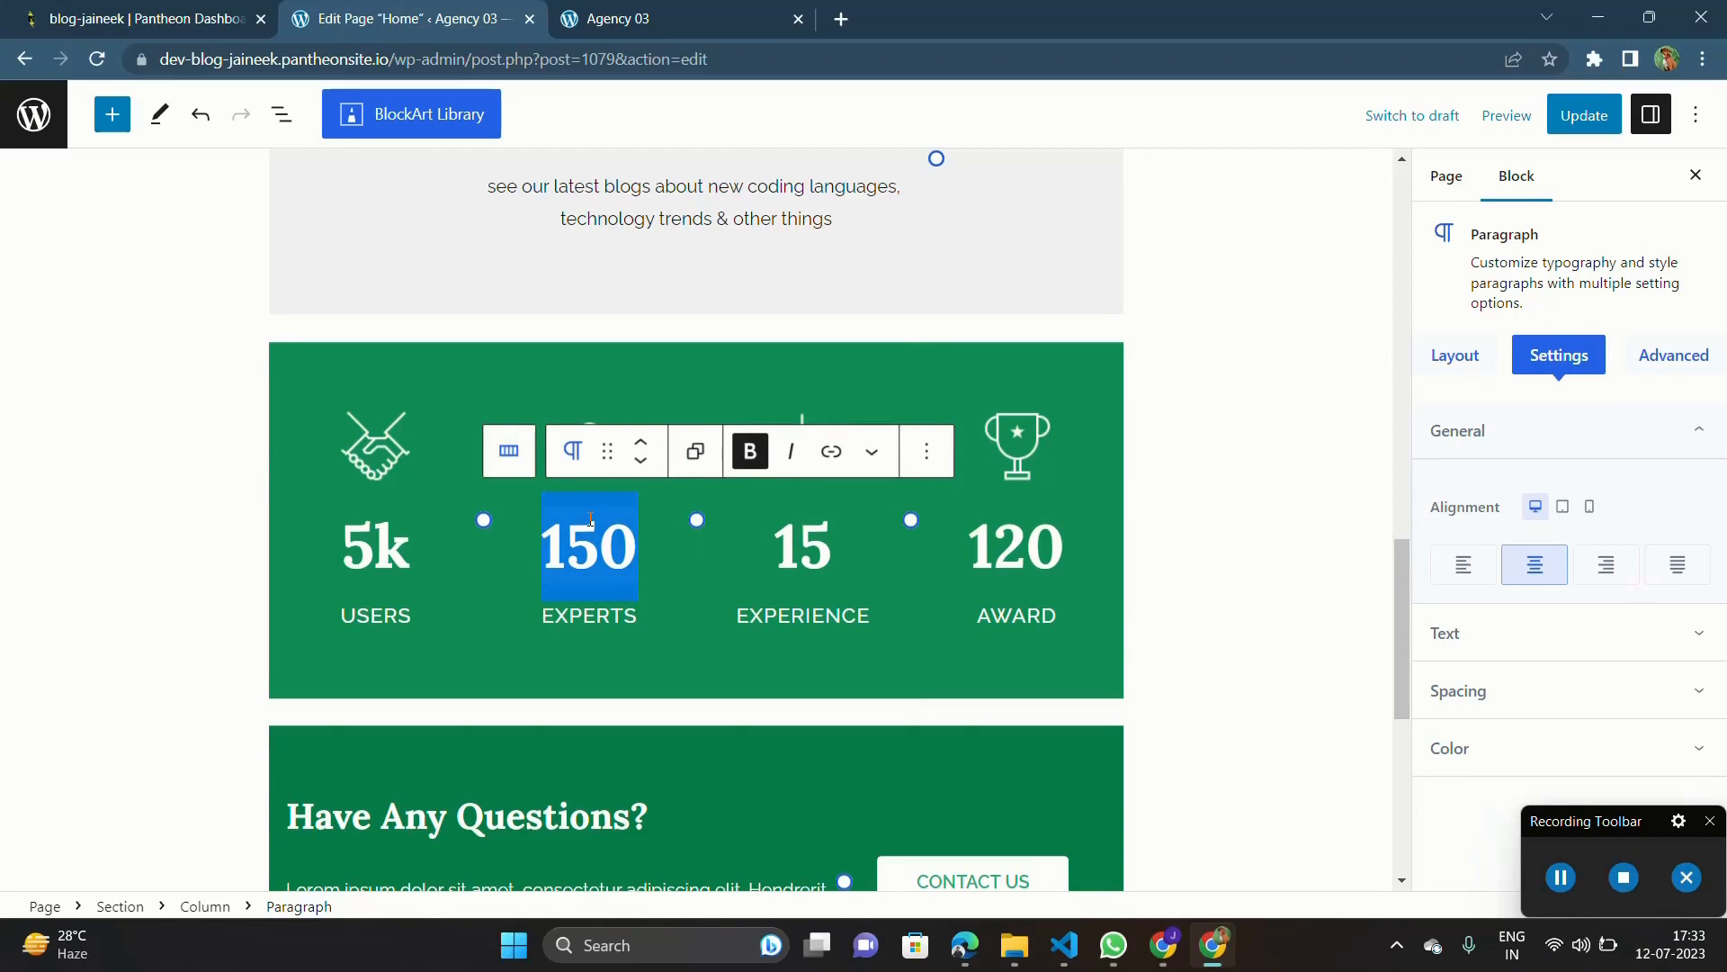
{"action": "type", "text": "20"}
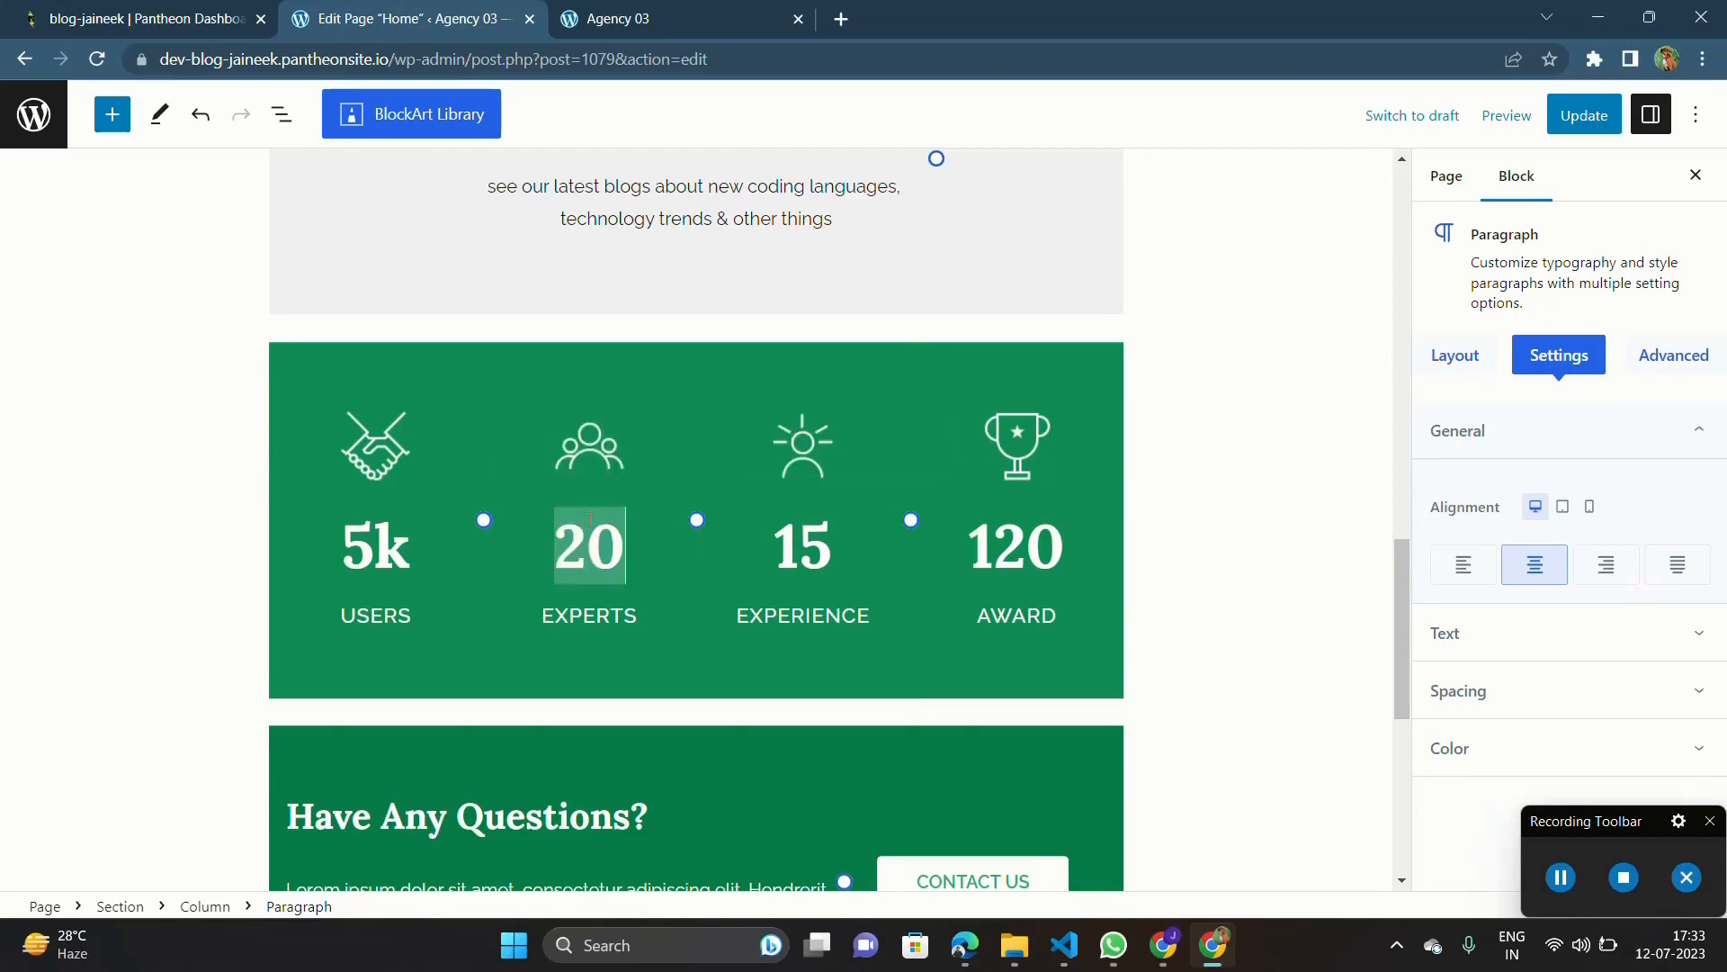
{"action": "type", "text": "+"}
{"action": "left_click", "coordinate": [412, 545]}
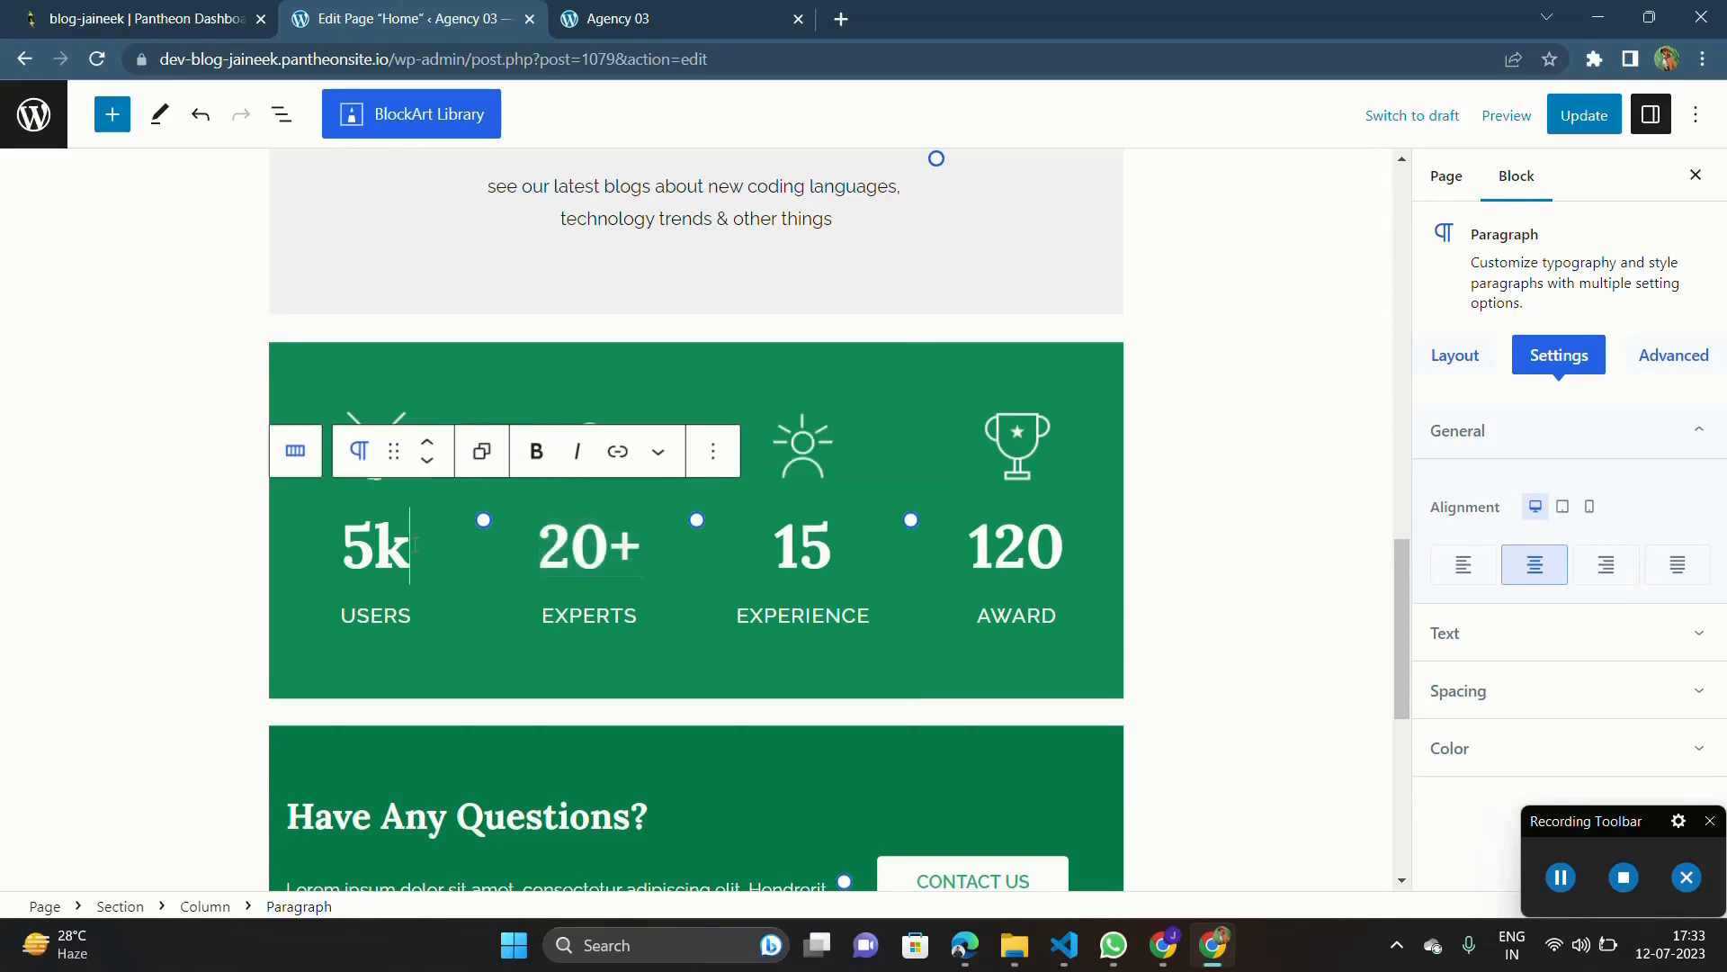
{"action": "type", "text": "+"}
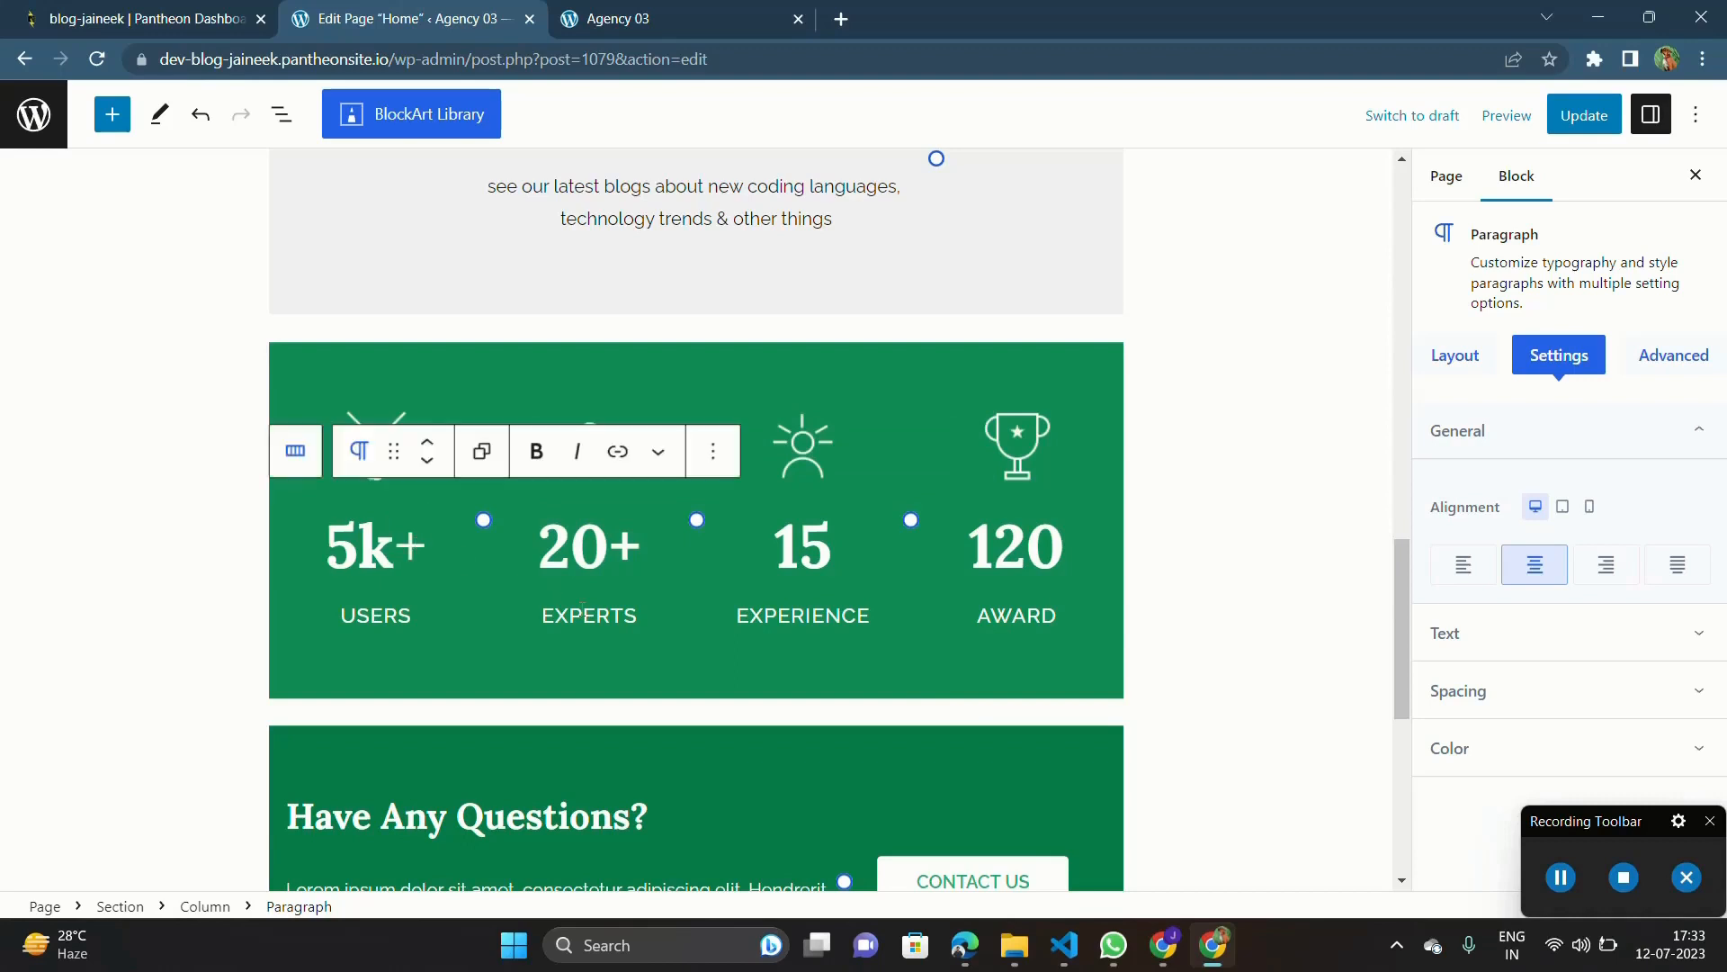
Step: Replace the EXPERTS label in the statistics section with "BLOG POST"
{"action": "double_click", "coordinate": [582, 612]}
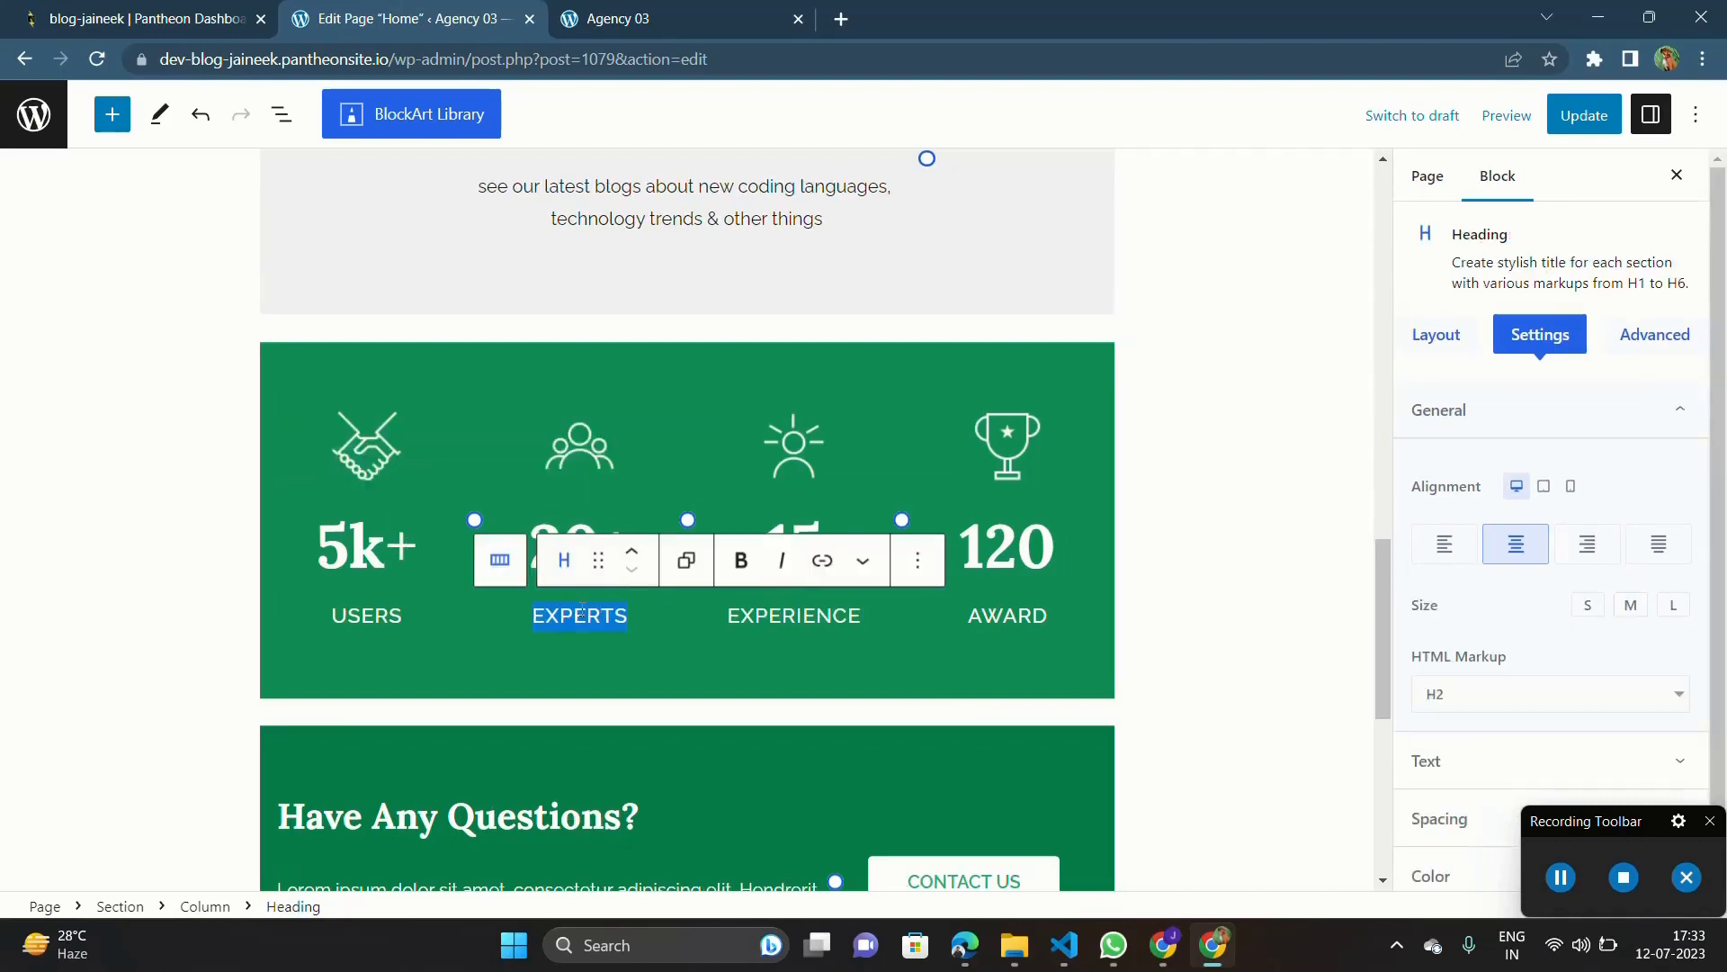
{"action": "type", "text": "BLOG POST"}
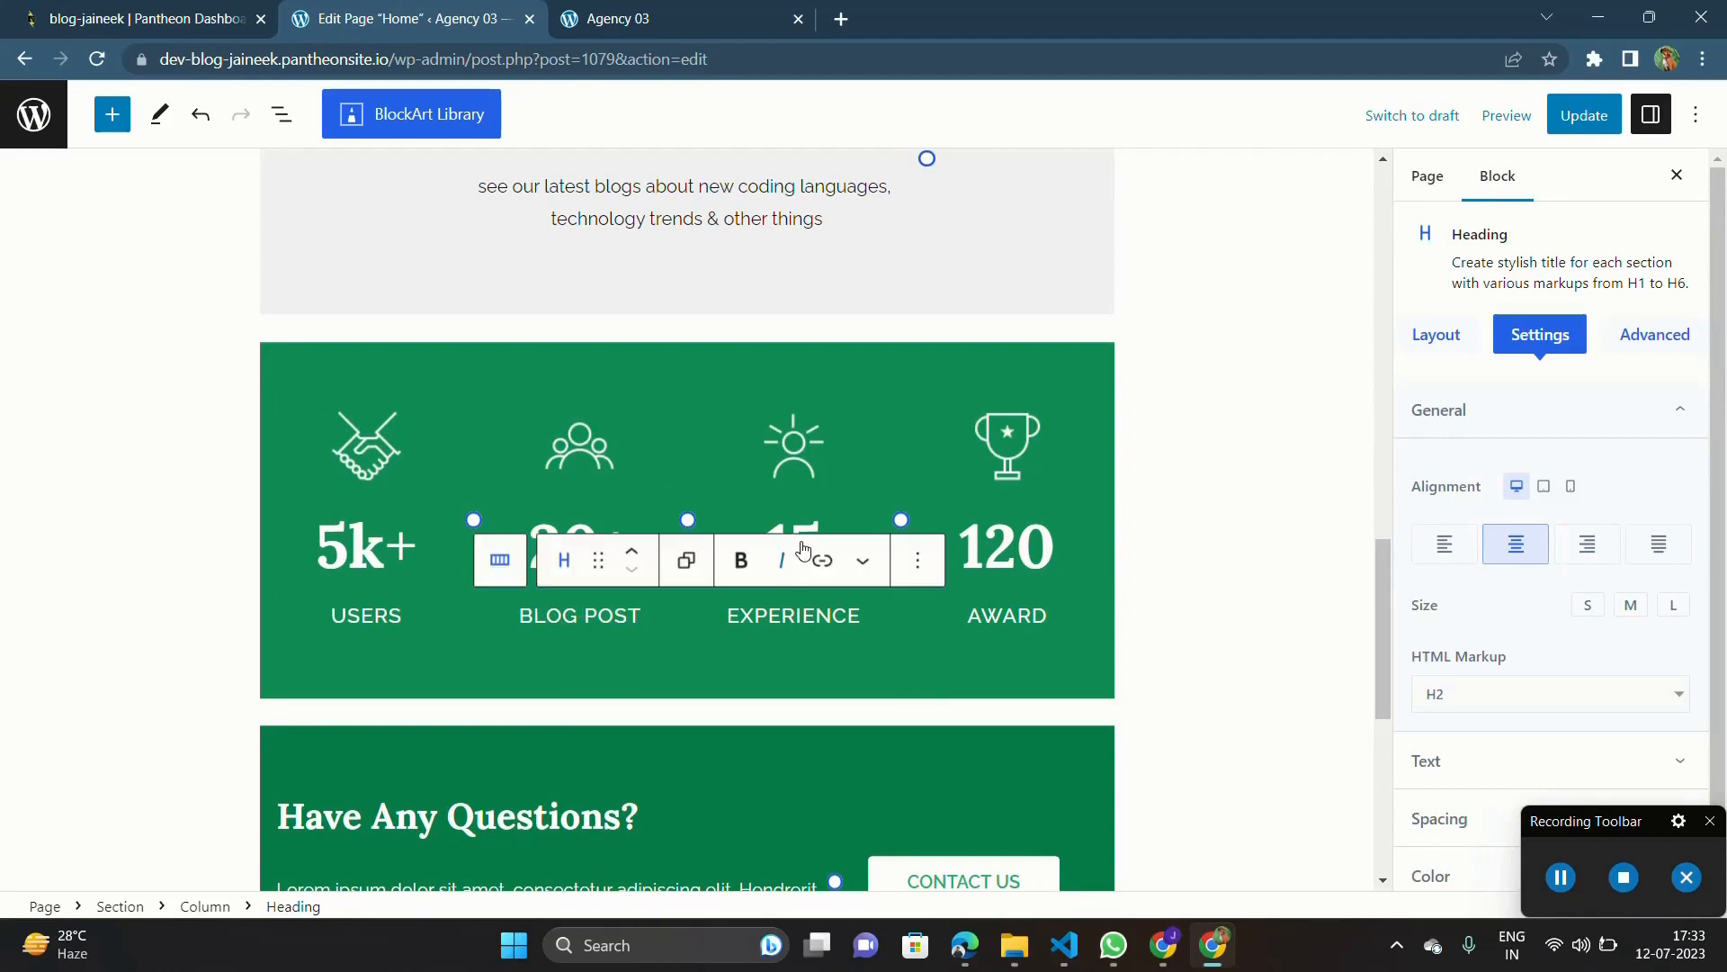
{"action": "double_click", "coordinate": [811, 525]}
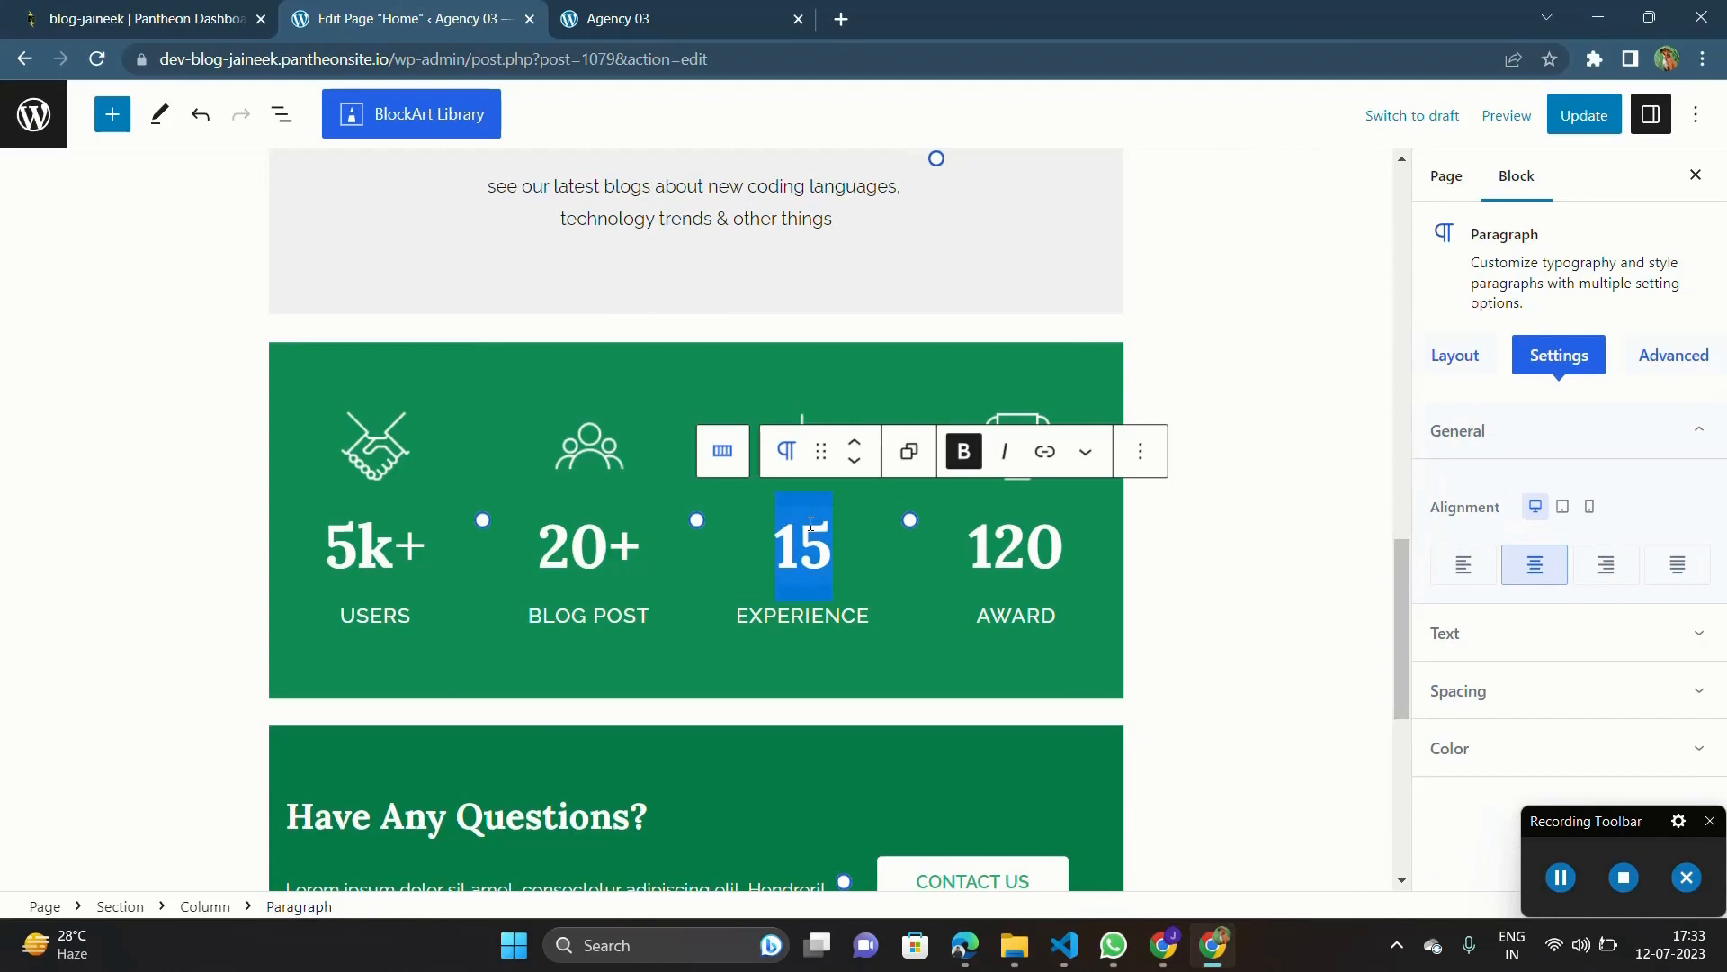
{"action": "double_click", "coordinate": [1032, 562]}
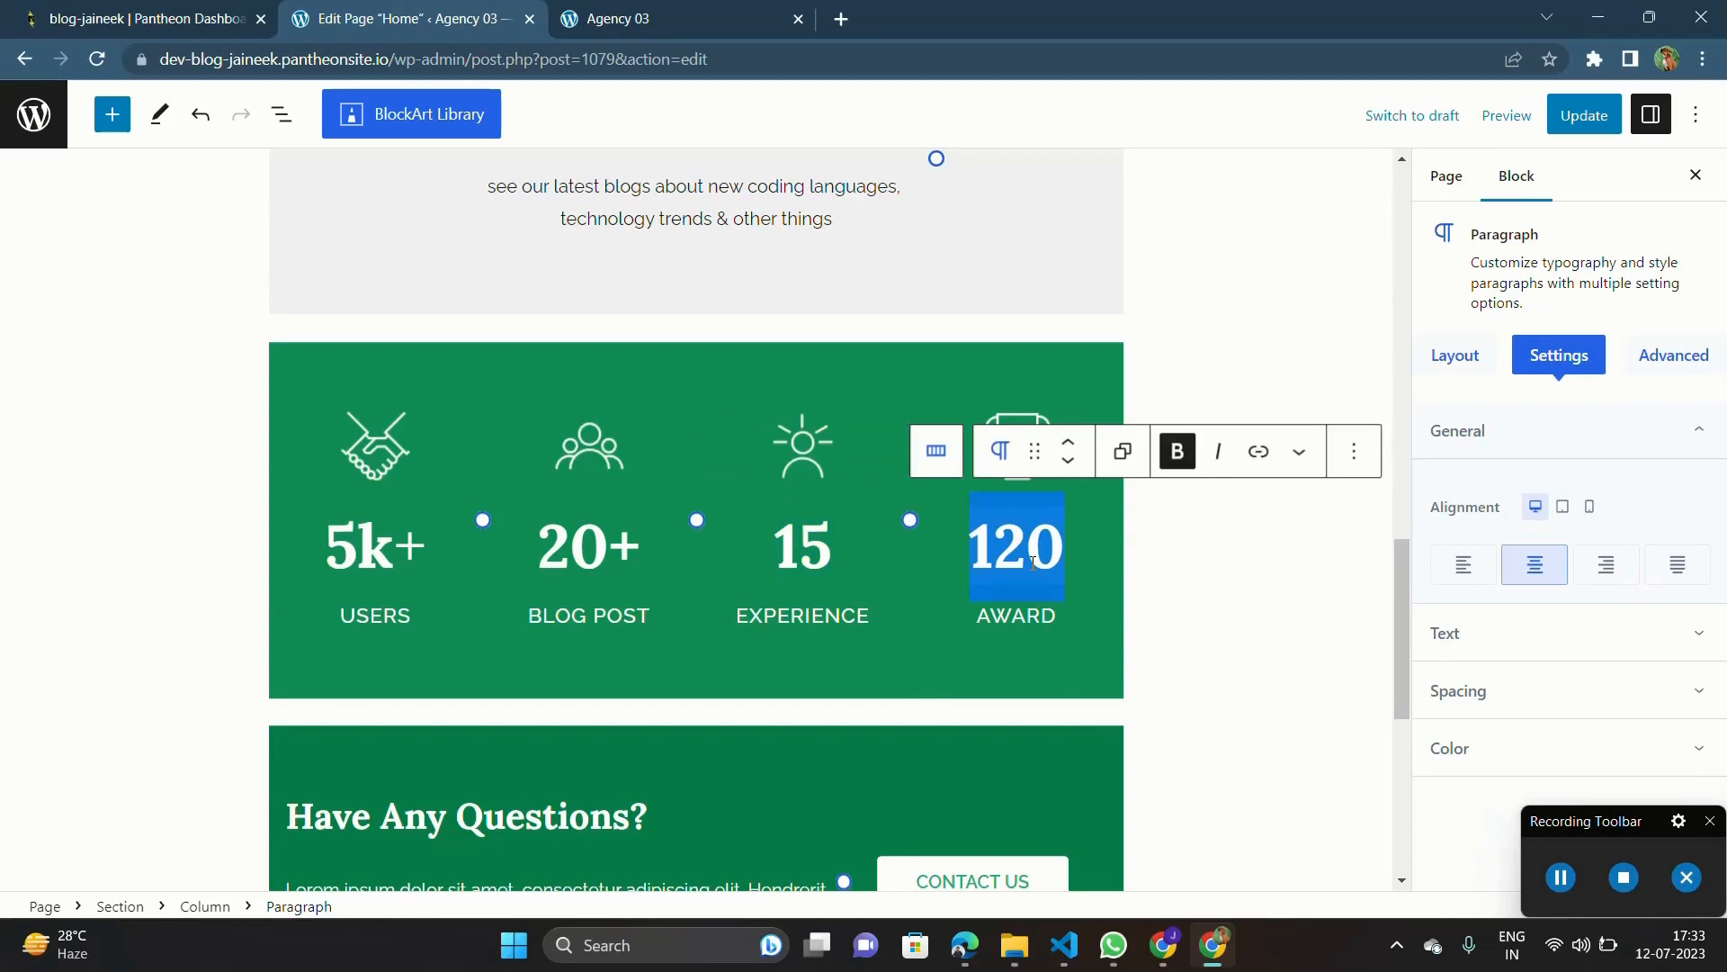
{"action": "double_click", "coordinate": [1018, 614]}
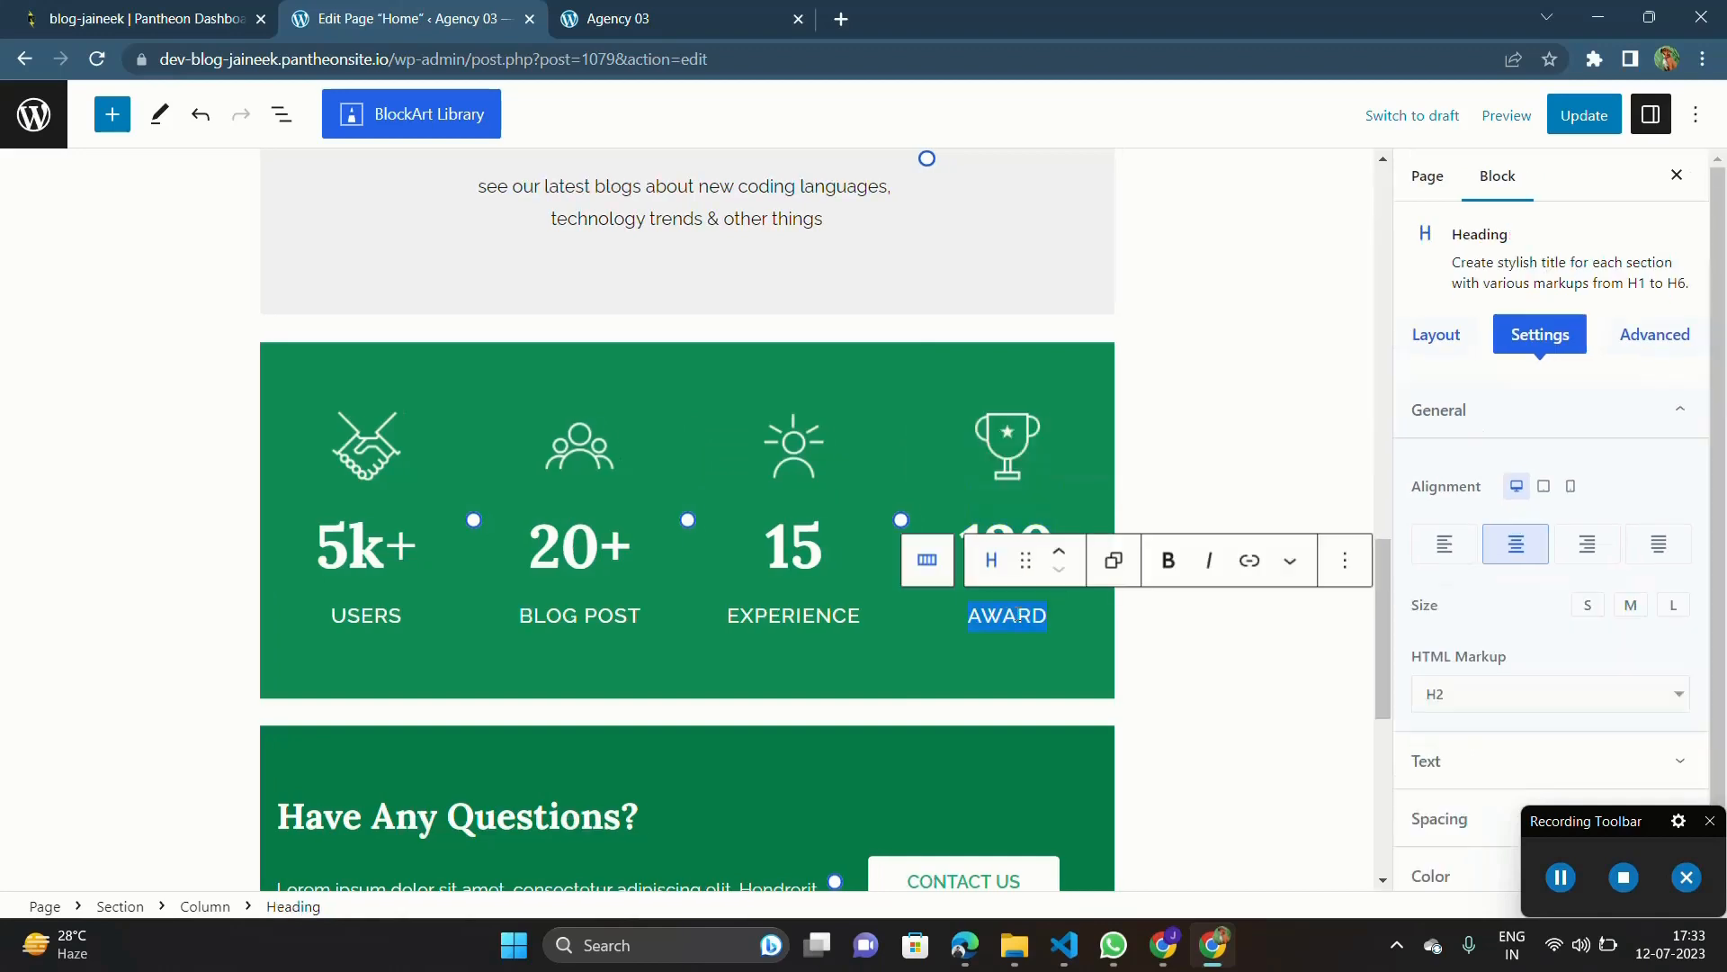
Step: Replace the EXPERIENCE label with "CATEGORIES" and set the figure above it to 15+
{"action": "double_click", "coordinate": [786, 612]}
{"action": "type", "text": "DIFF"}
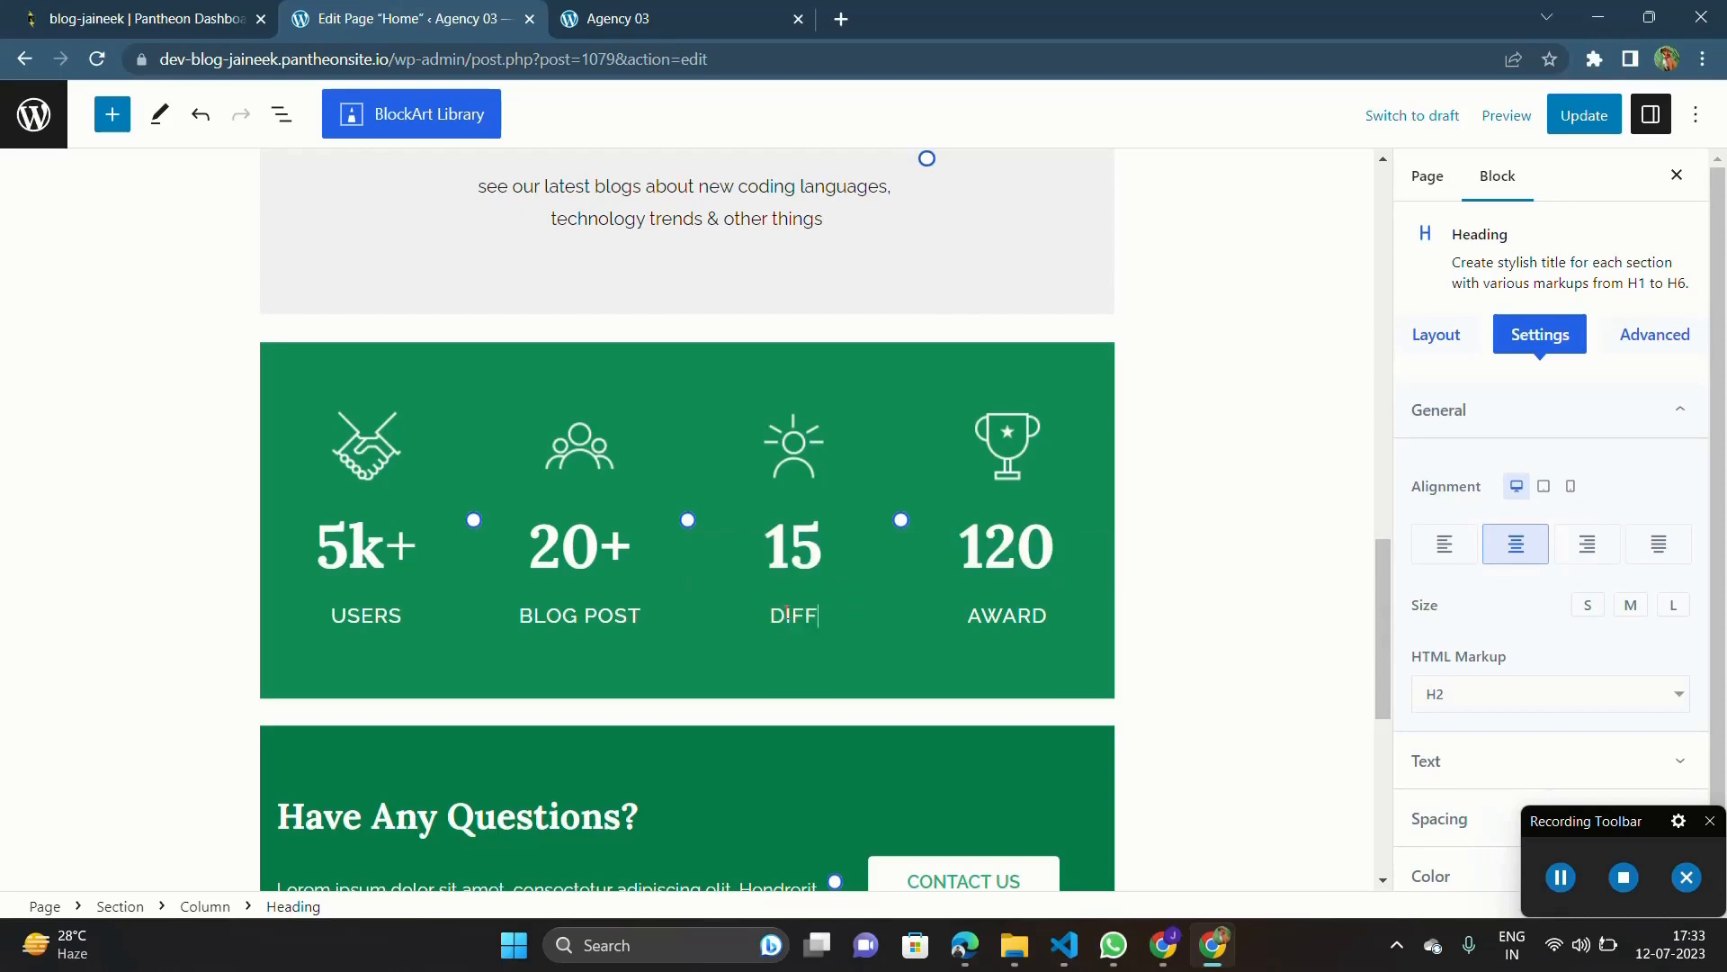
{"action": "type", "text": "ERENT"}
{"action": "key", "text": "BackSpace"}
{"action": "key", "text": "BackSpace"}
{"action": "key", "text": "BackSpace"}
{"action": "key", "text": "BackSpace"}
{"action": "key", "text": "BackSpace"}
{"action": "key", "text": "BackSpace"}
{"action": "key", "text": "BackSpace"}
{"action": "key", "text": "BackSpace"}
{"action": "key", "text": "BackSpace"}
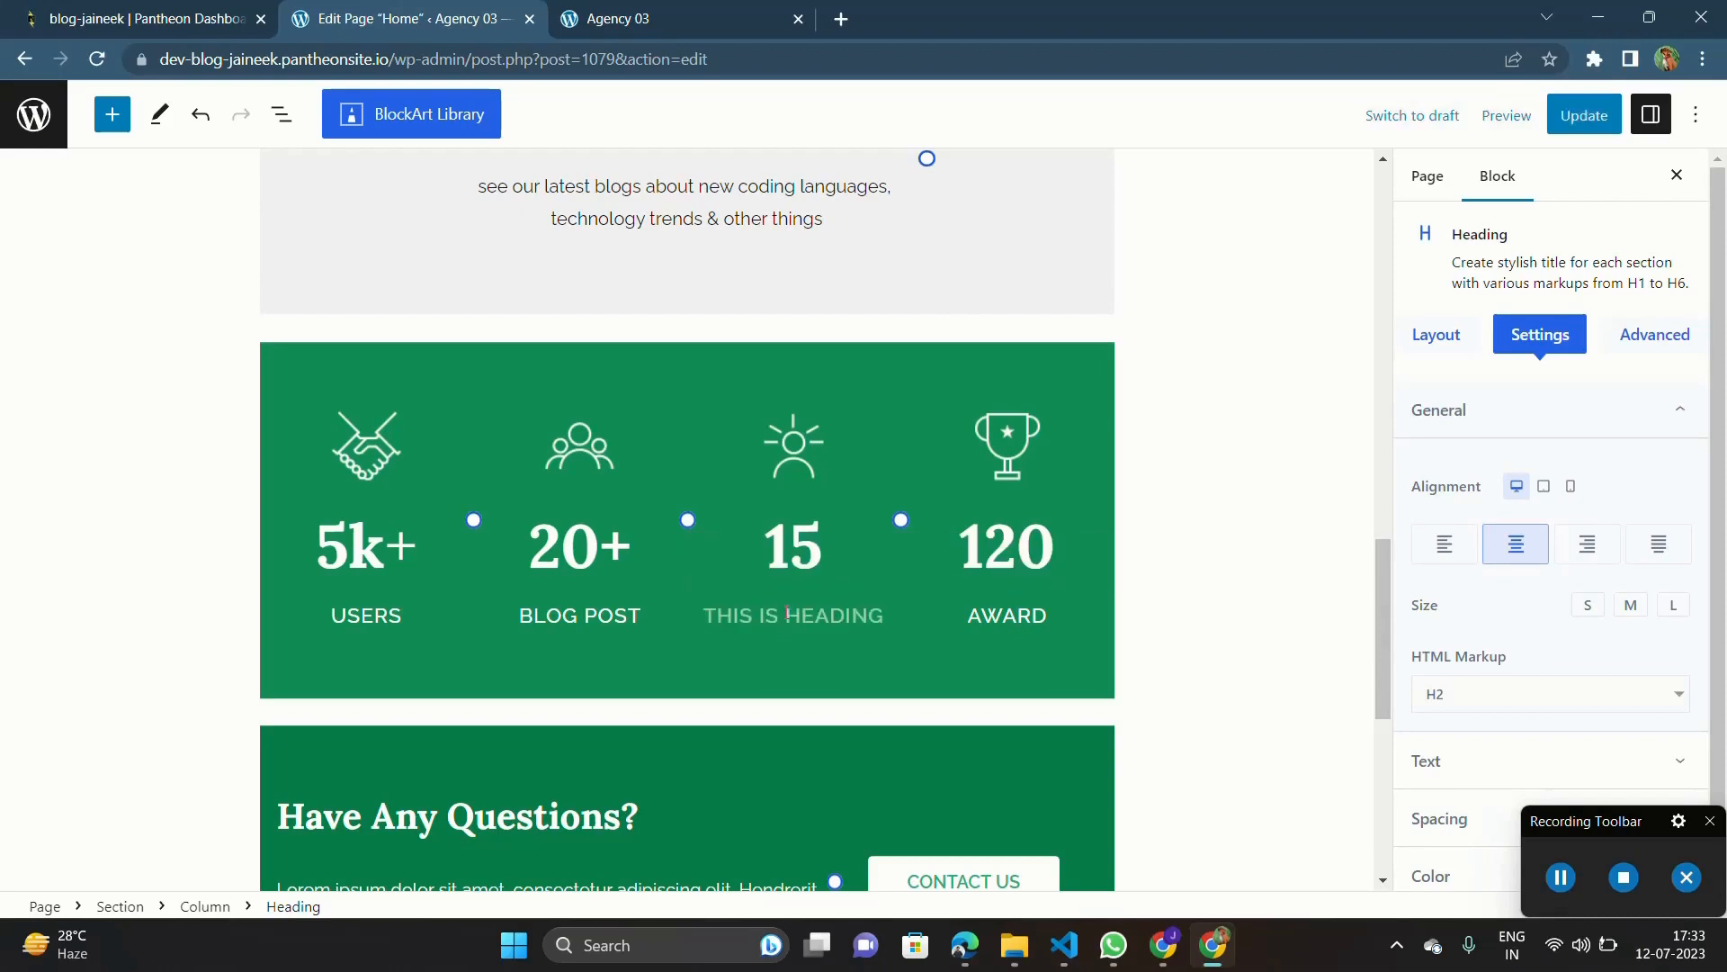
{"action": "type", "text": "CATEGO"}
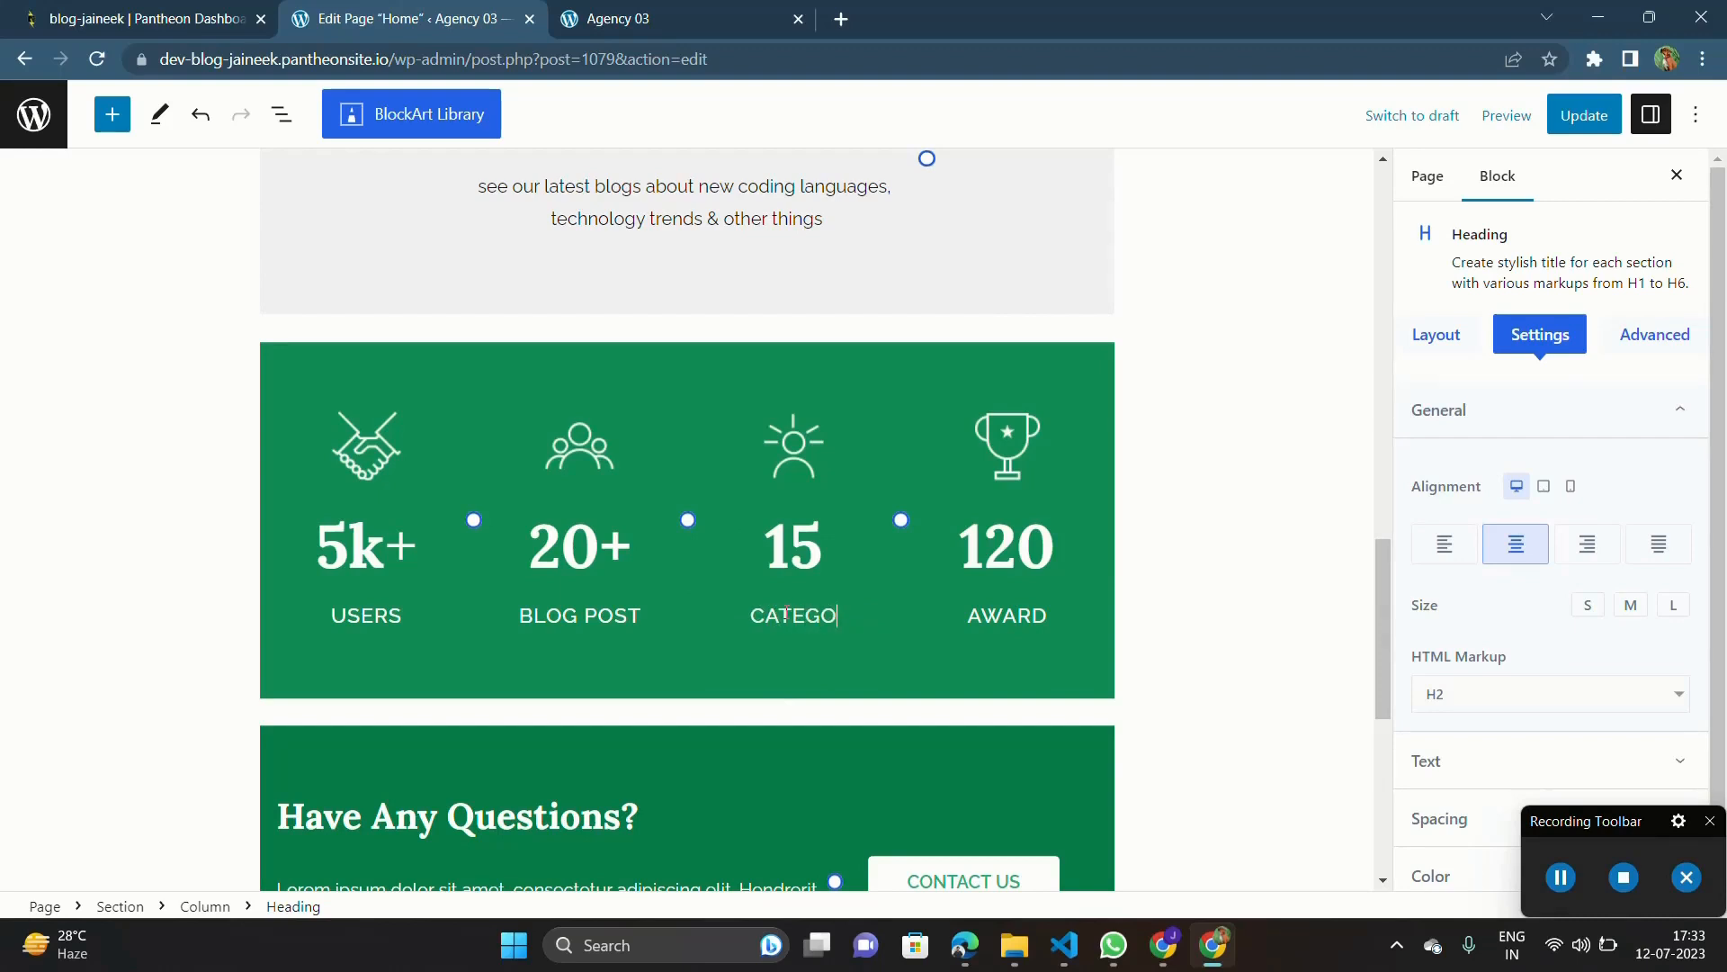
{"action": "type", "text": "RIES"}
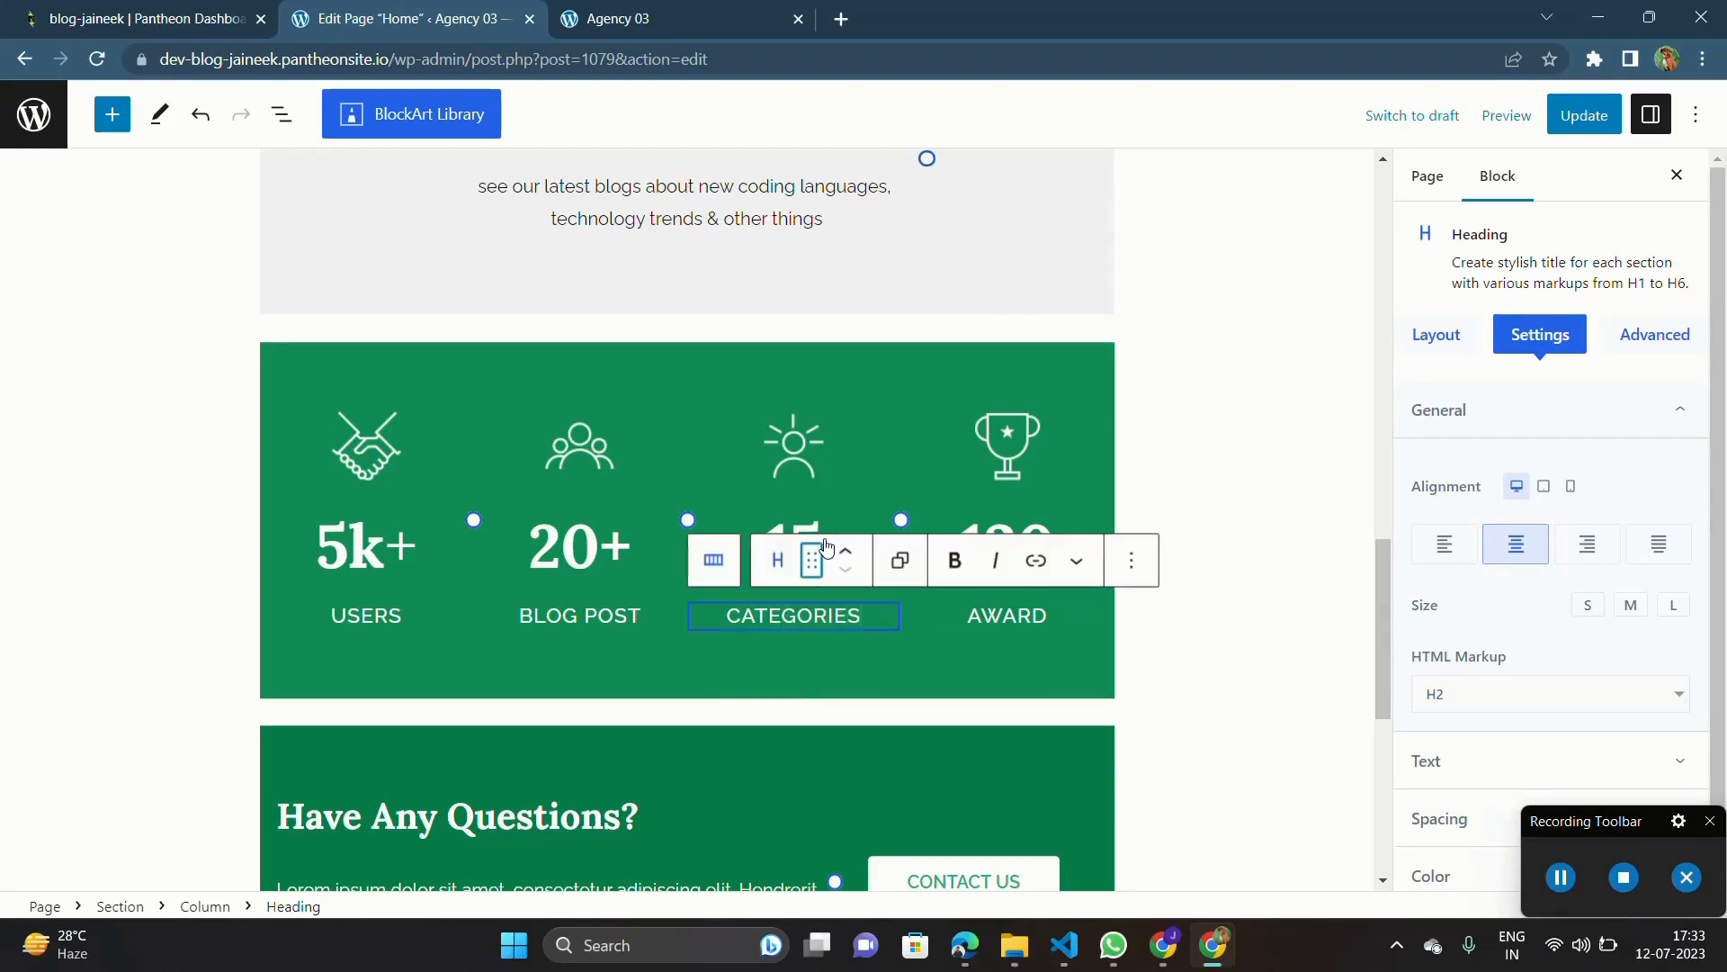
{"action": "left_click", "coordinate": [823, 532]}
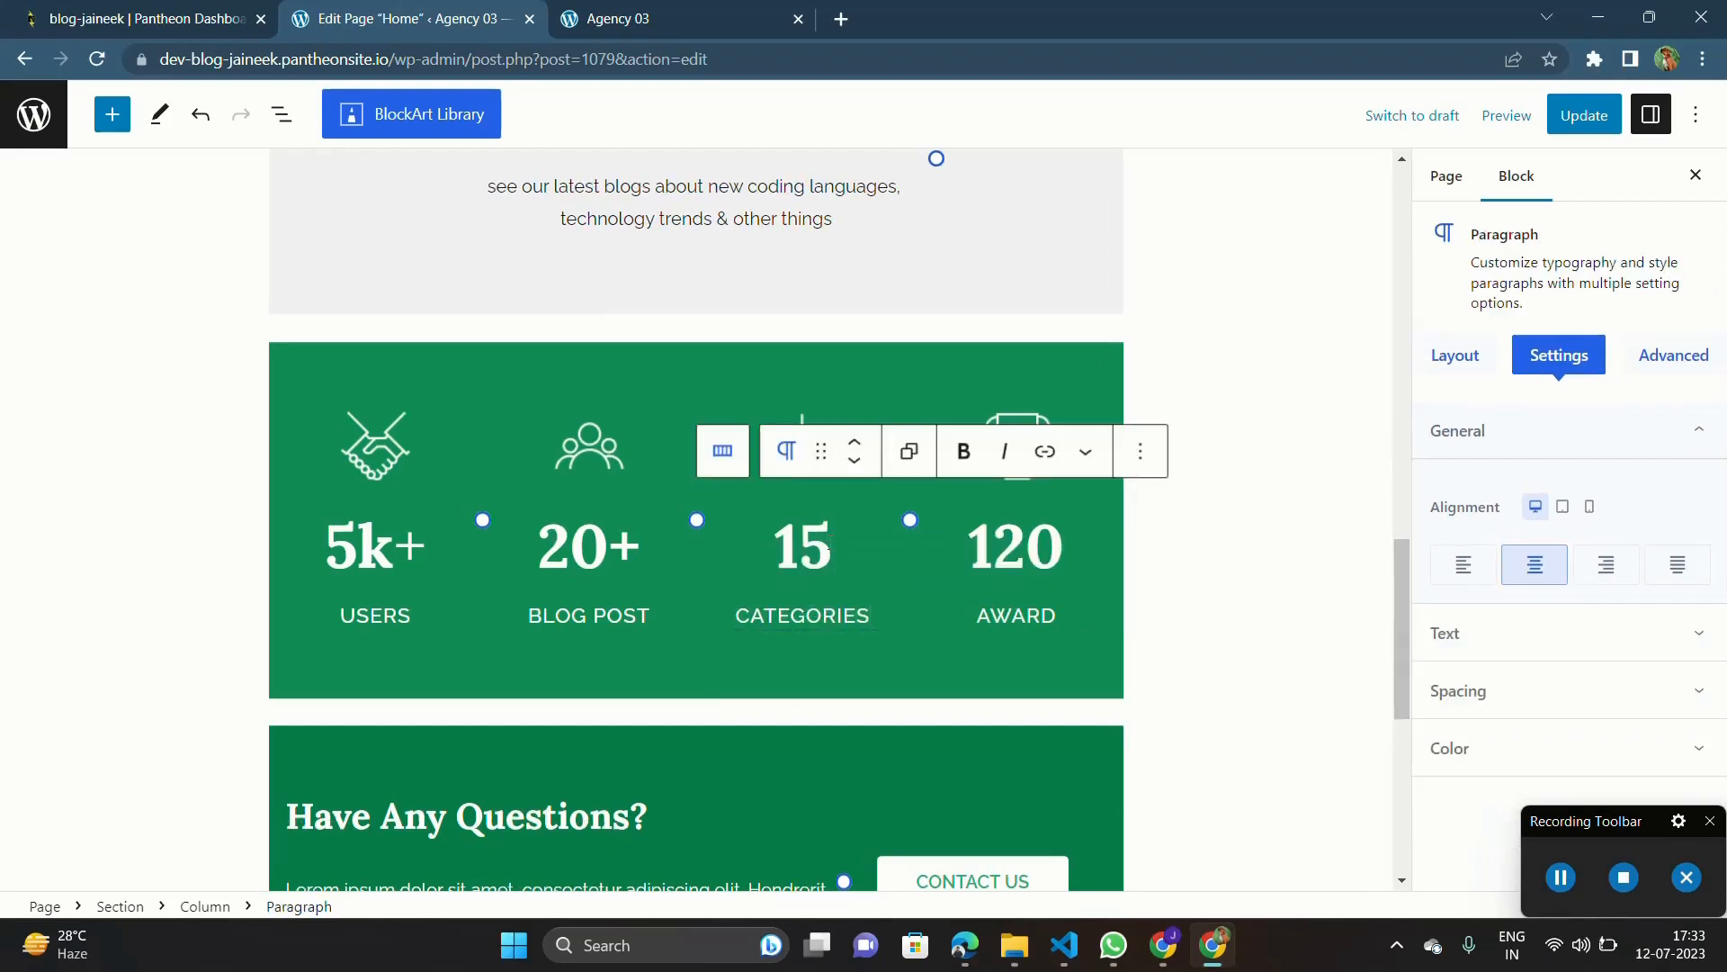
{"action": "type", "text": "+"}
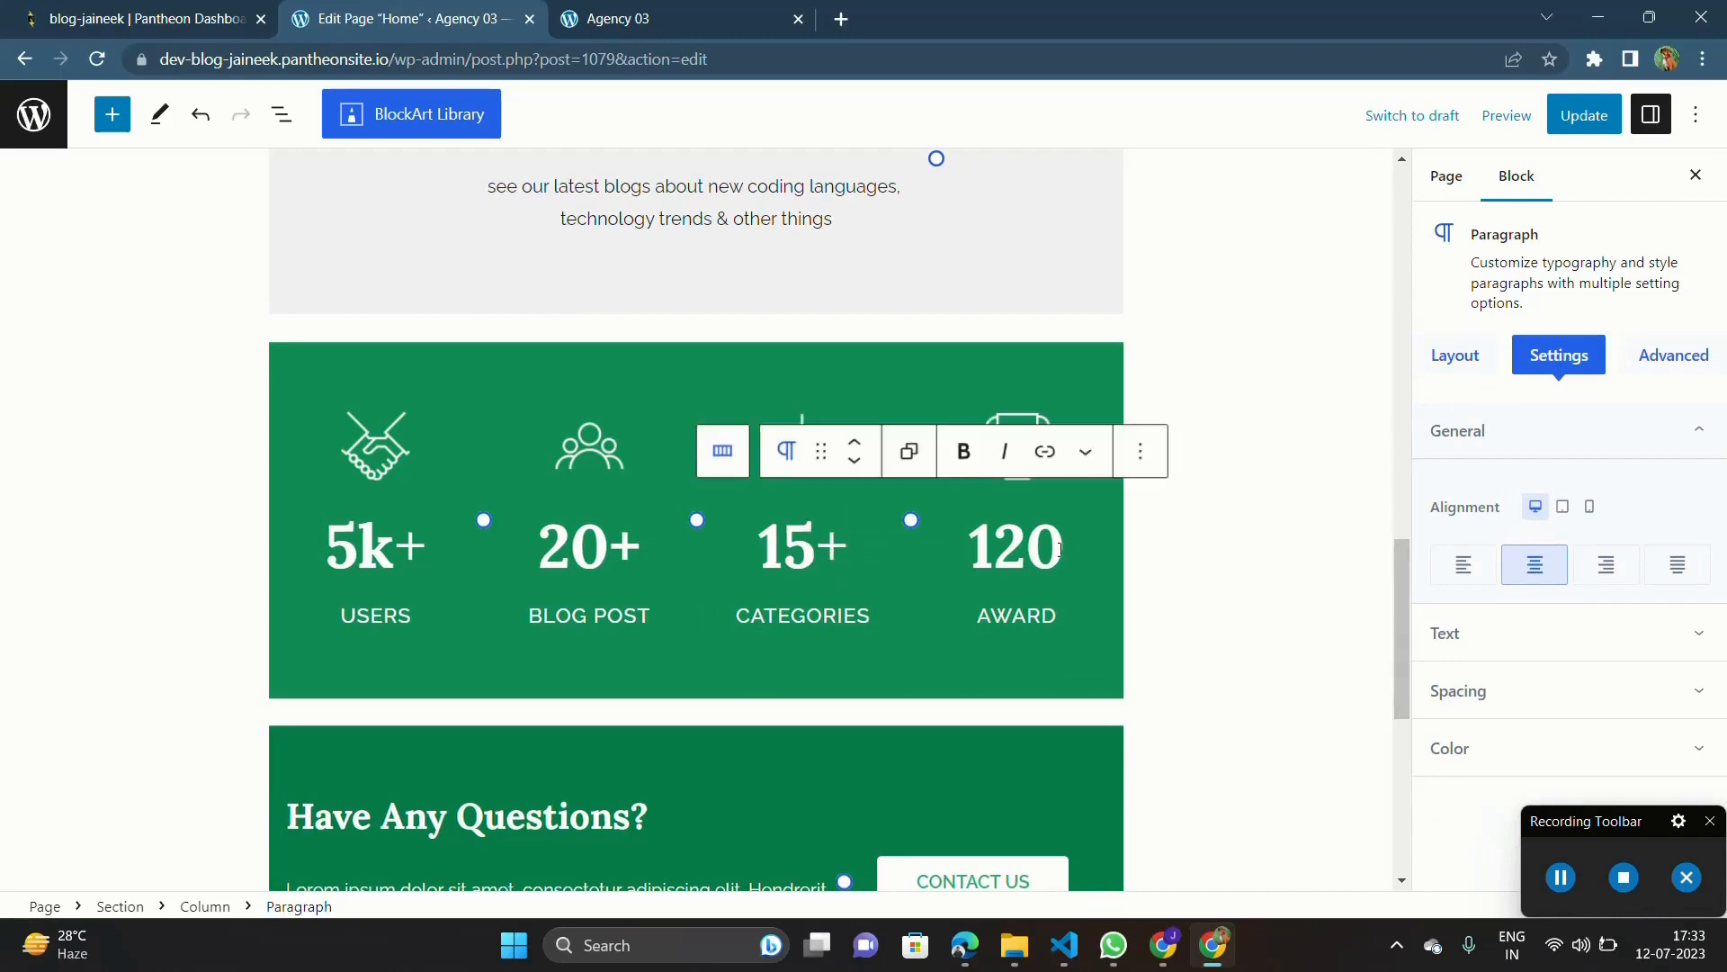
Step: Set the award figure to 120+ and replace the AWARD label with "CREATORS"
{"action": "left_click", "coordinate": [1064, 549]}
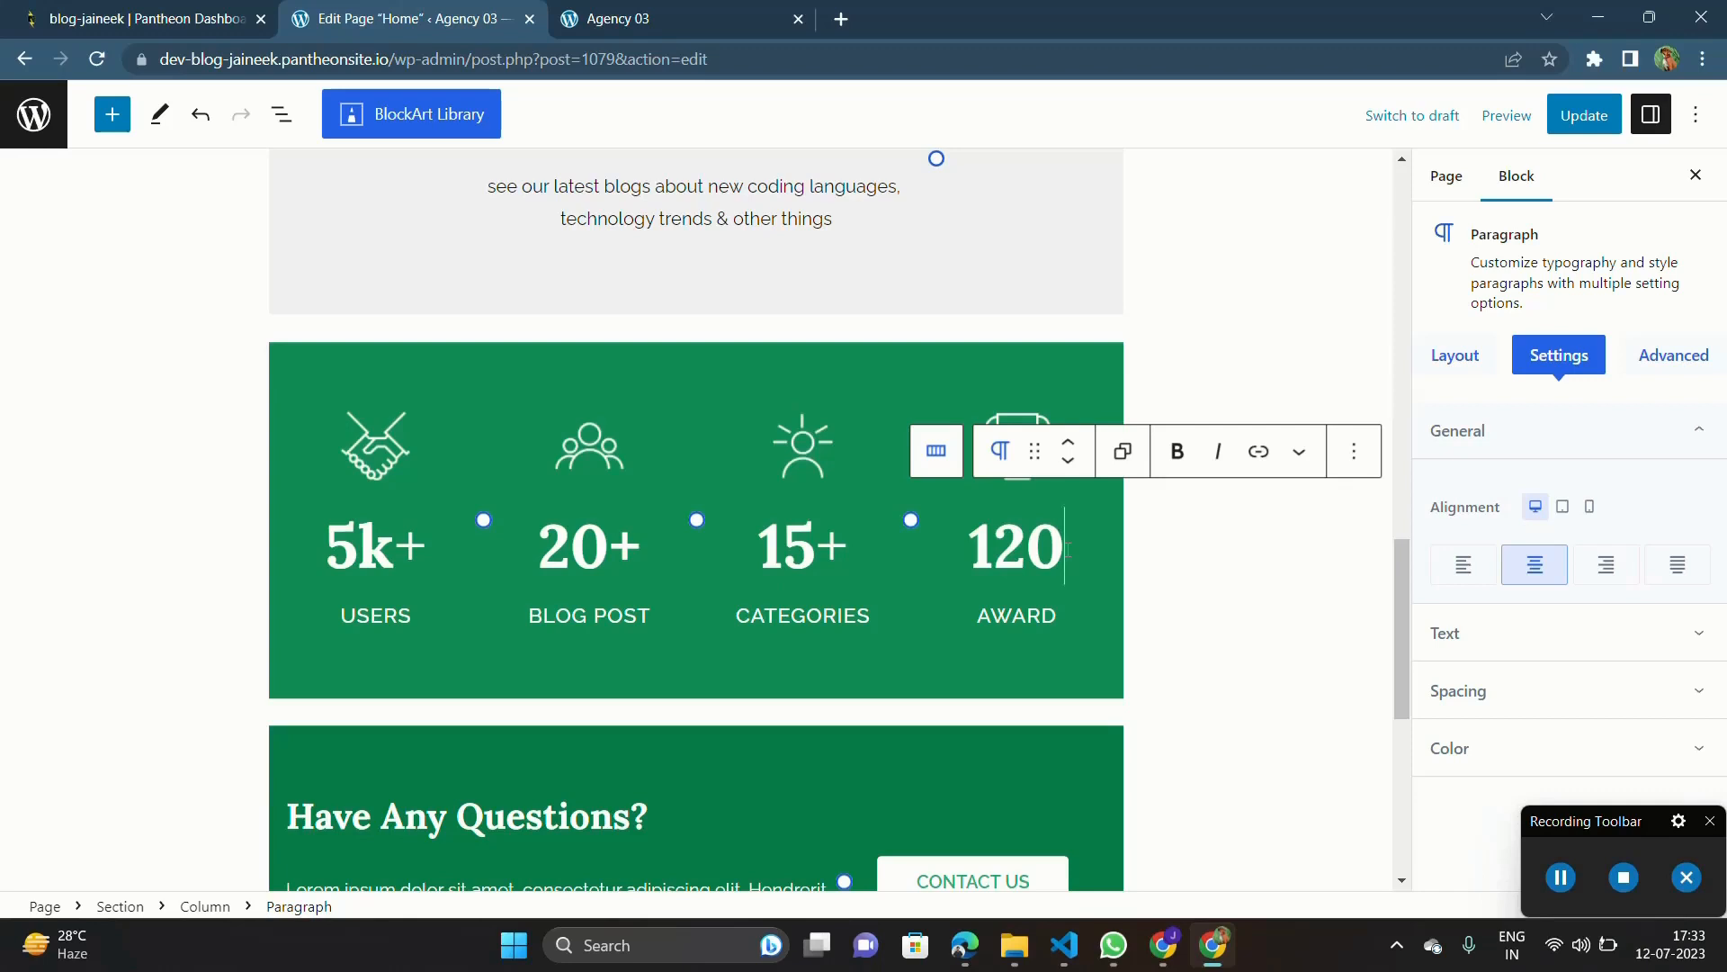
{"action": "type", "text": "+"}
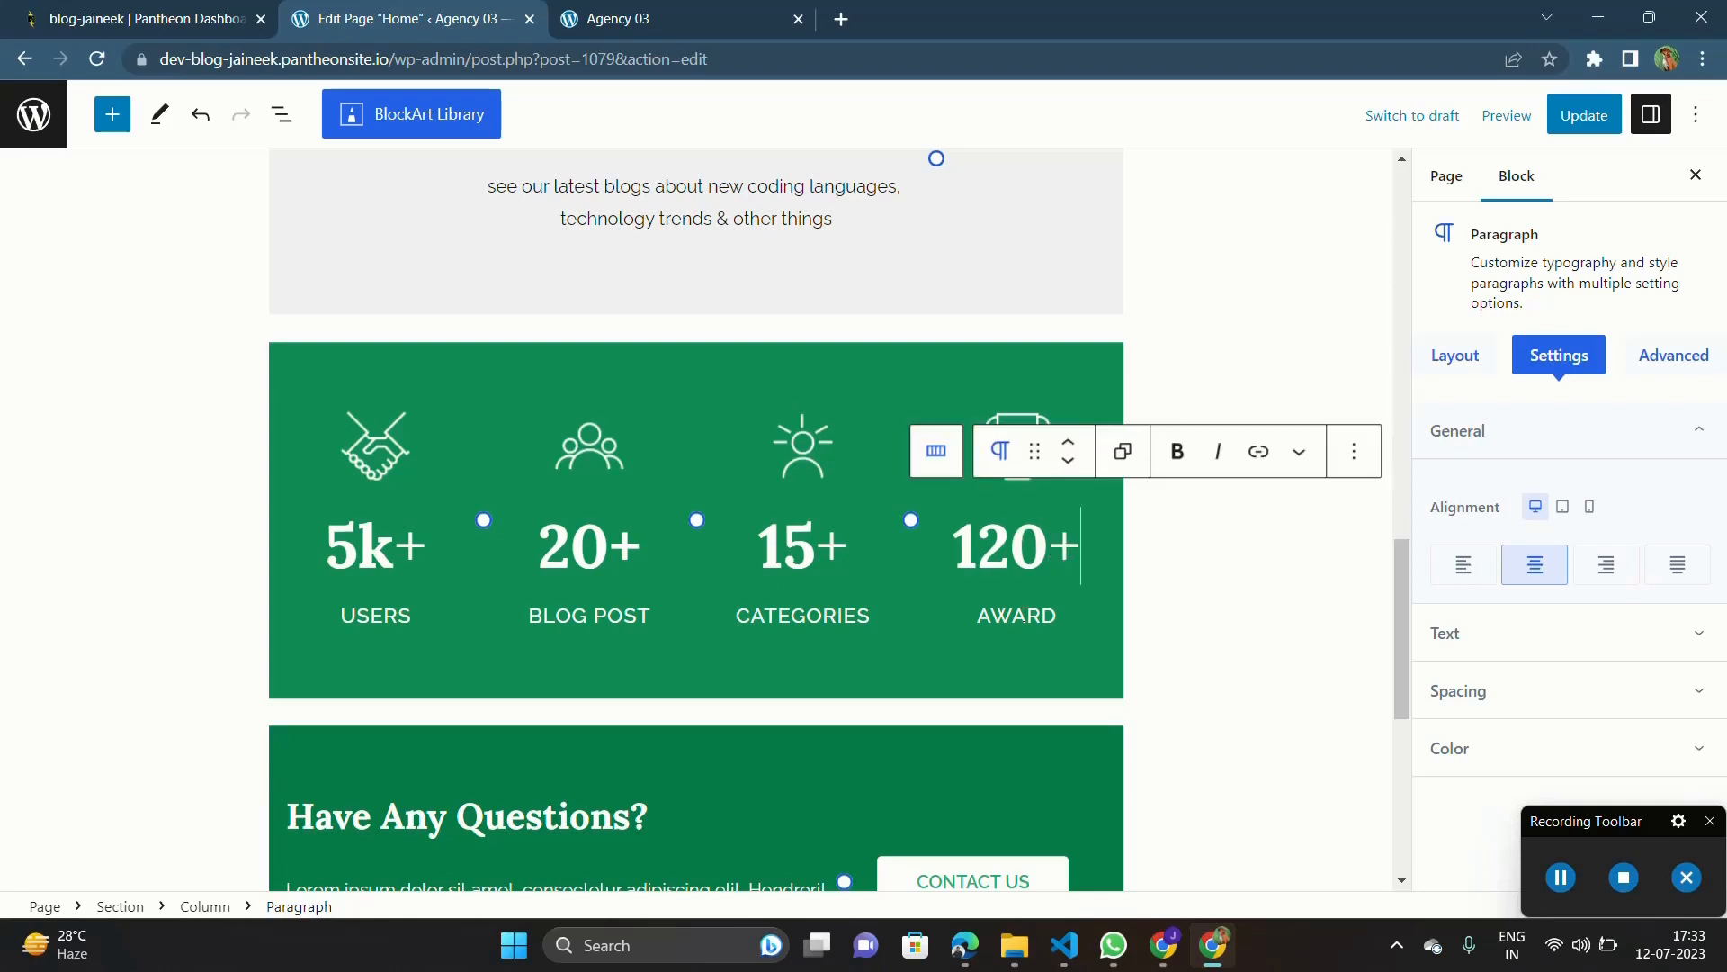
{"action": "double_click", "coordinate": [1023, 617]}
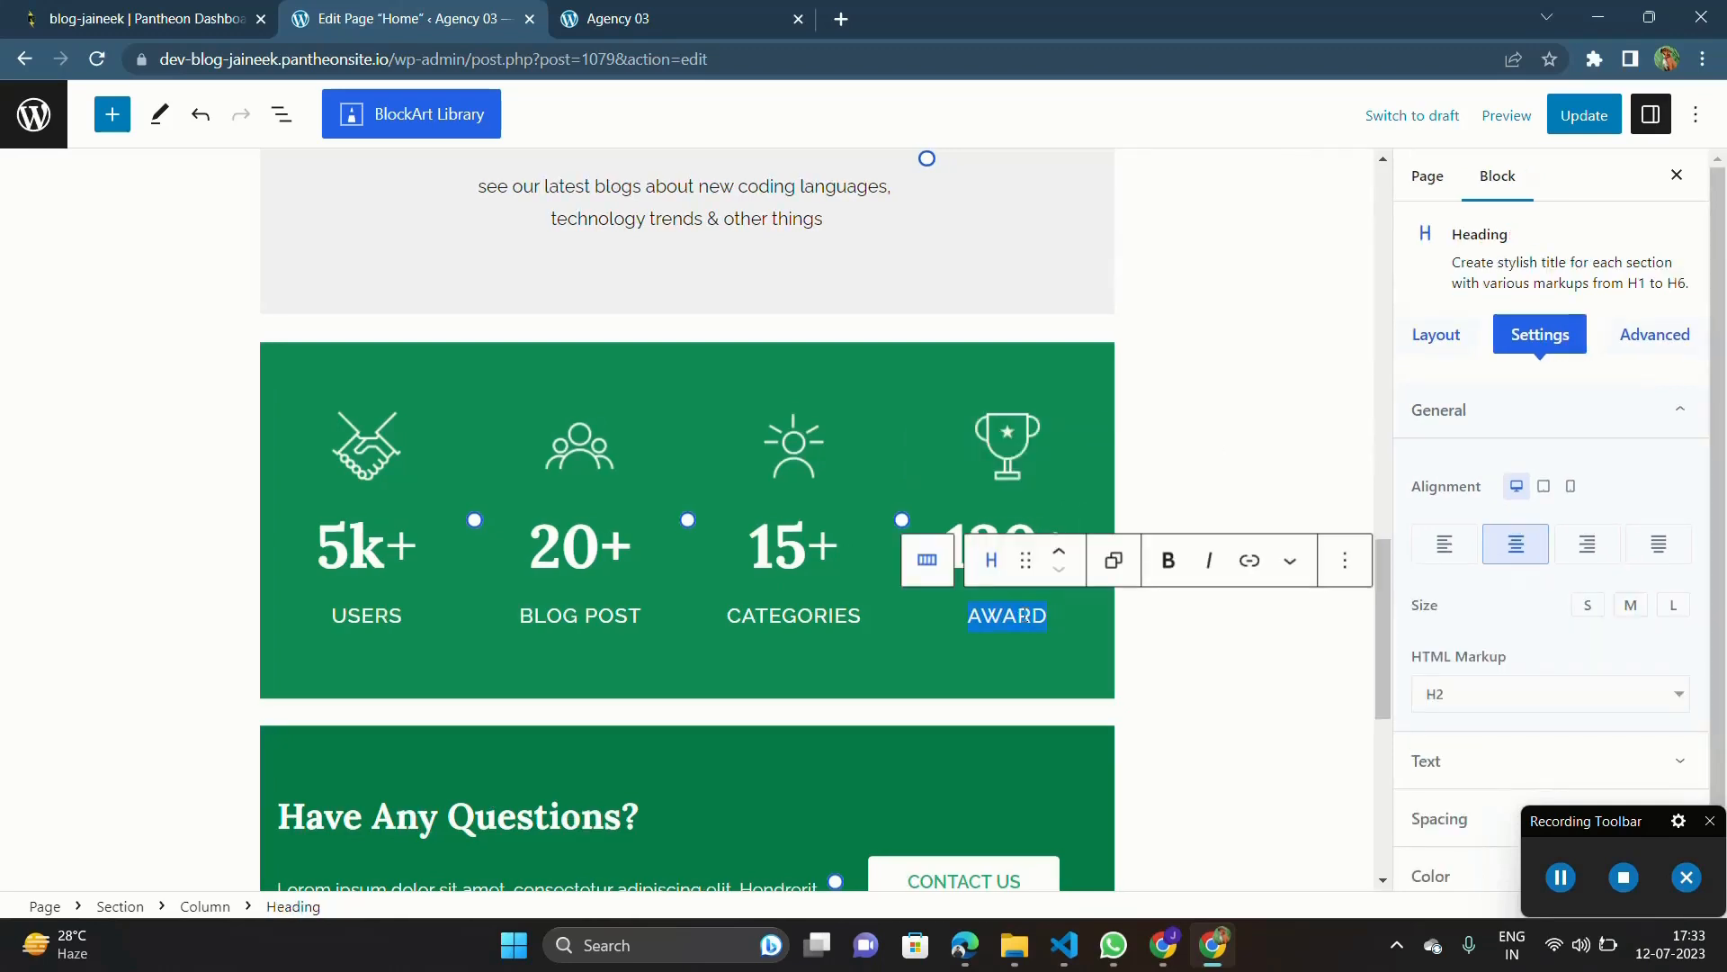
{"action": "type", "text": "CREATORS"}
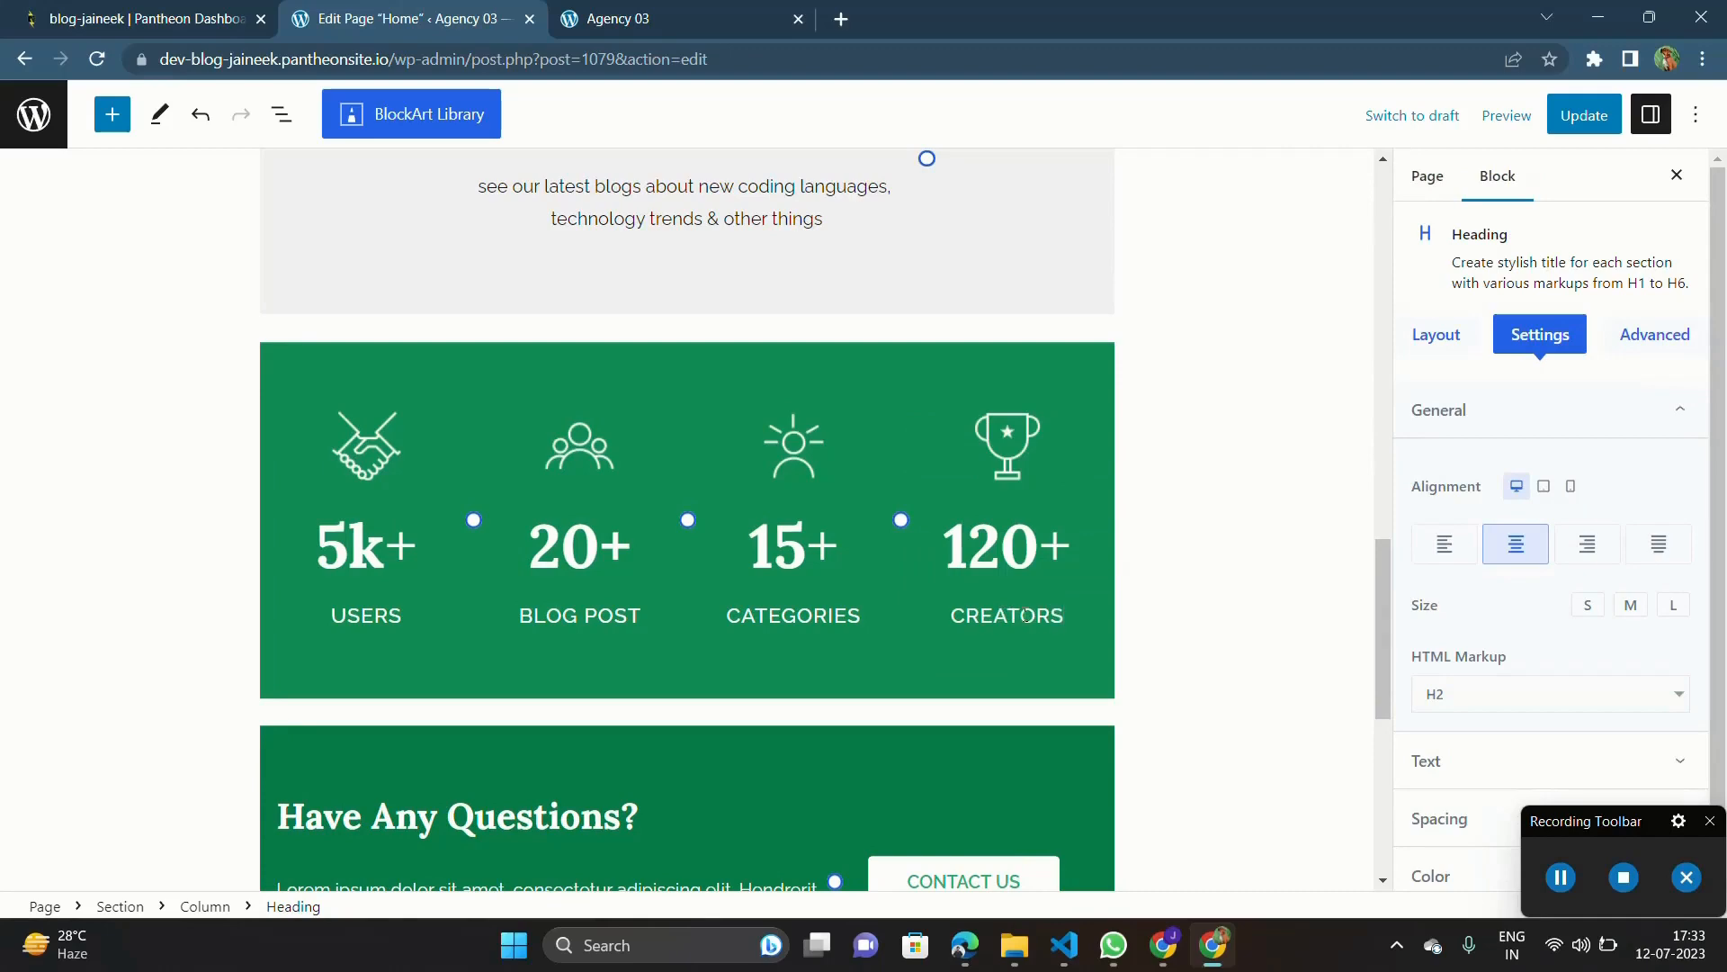
Step: Update the Home page to save the edited content
{"action": "scroll", "coordinate": [1026, 616], "scroll_direction": "down", "scroll_amount": 3}
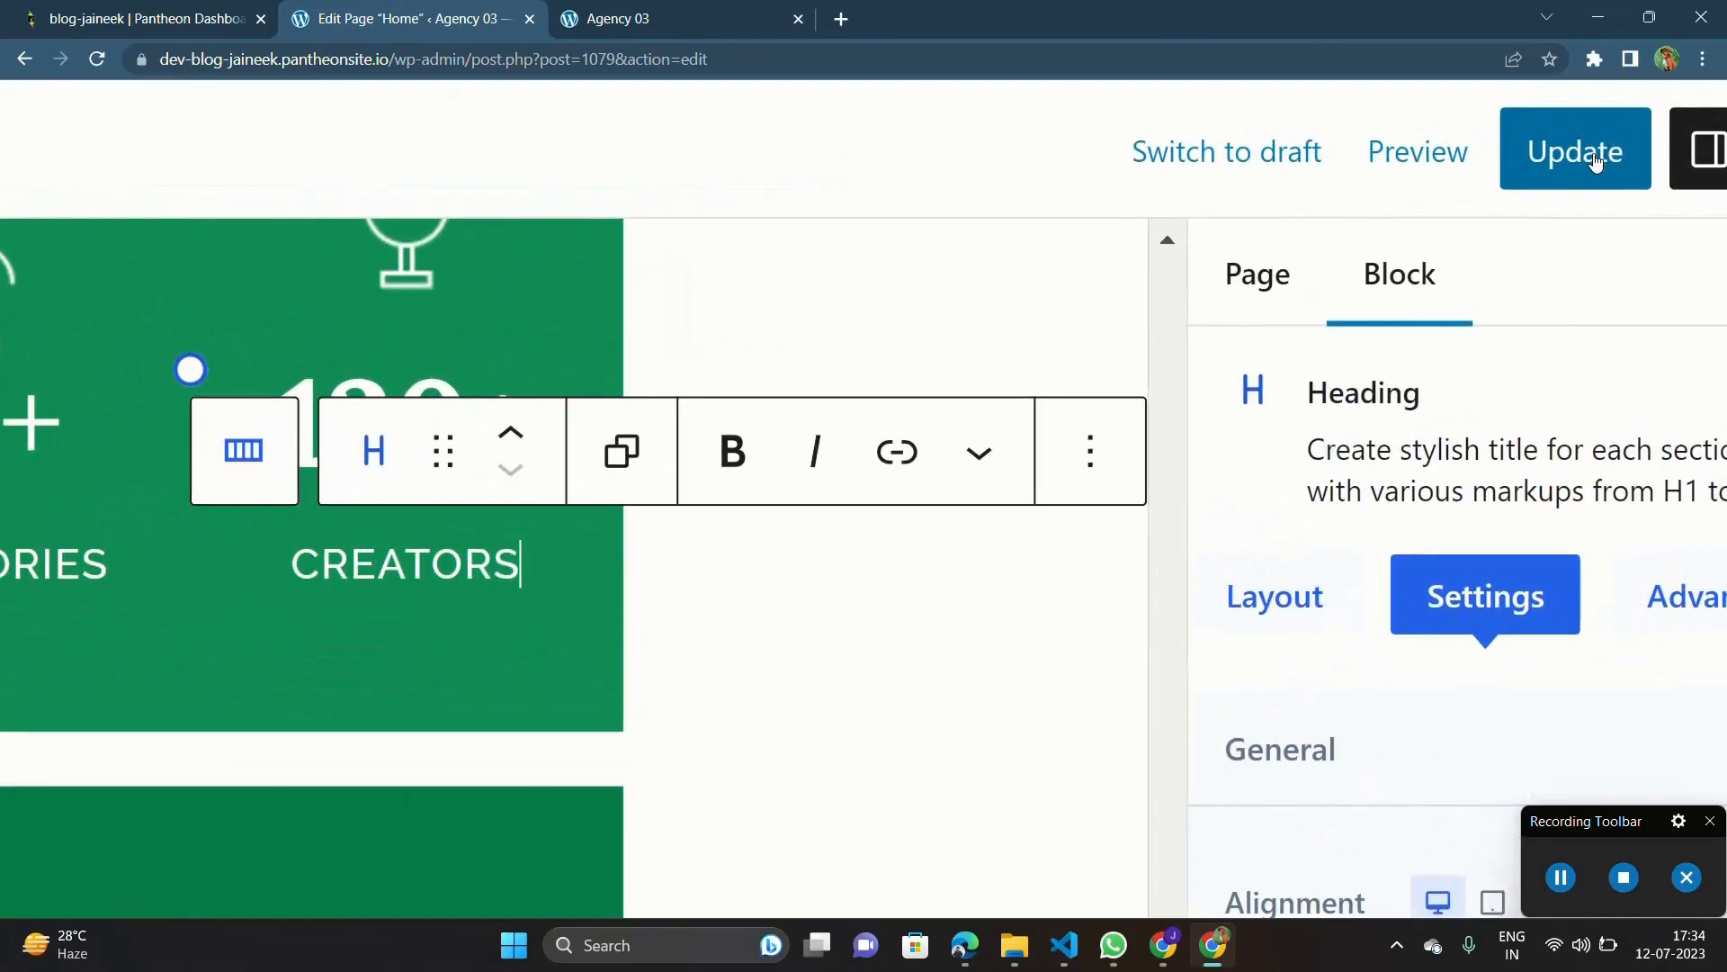
{"action": "left_click", "coordinate": [1598, 122]}
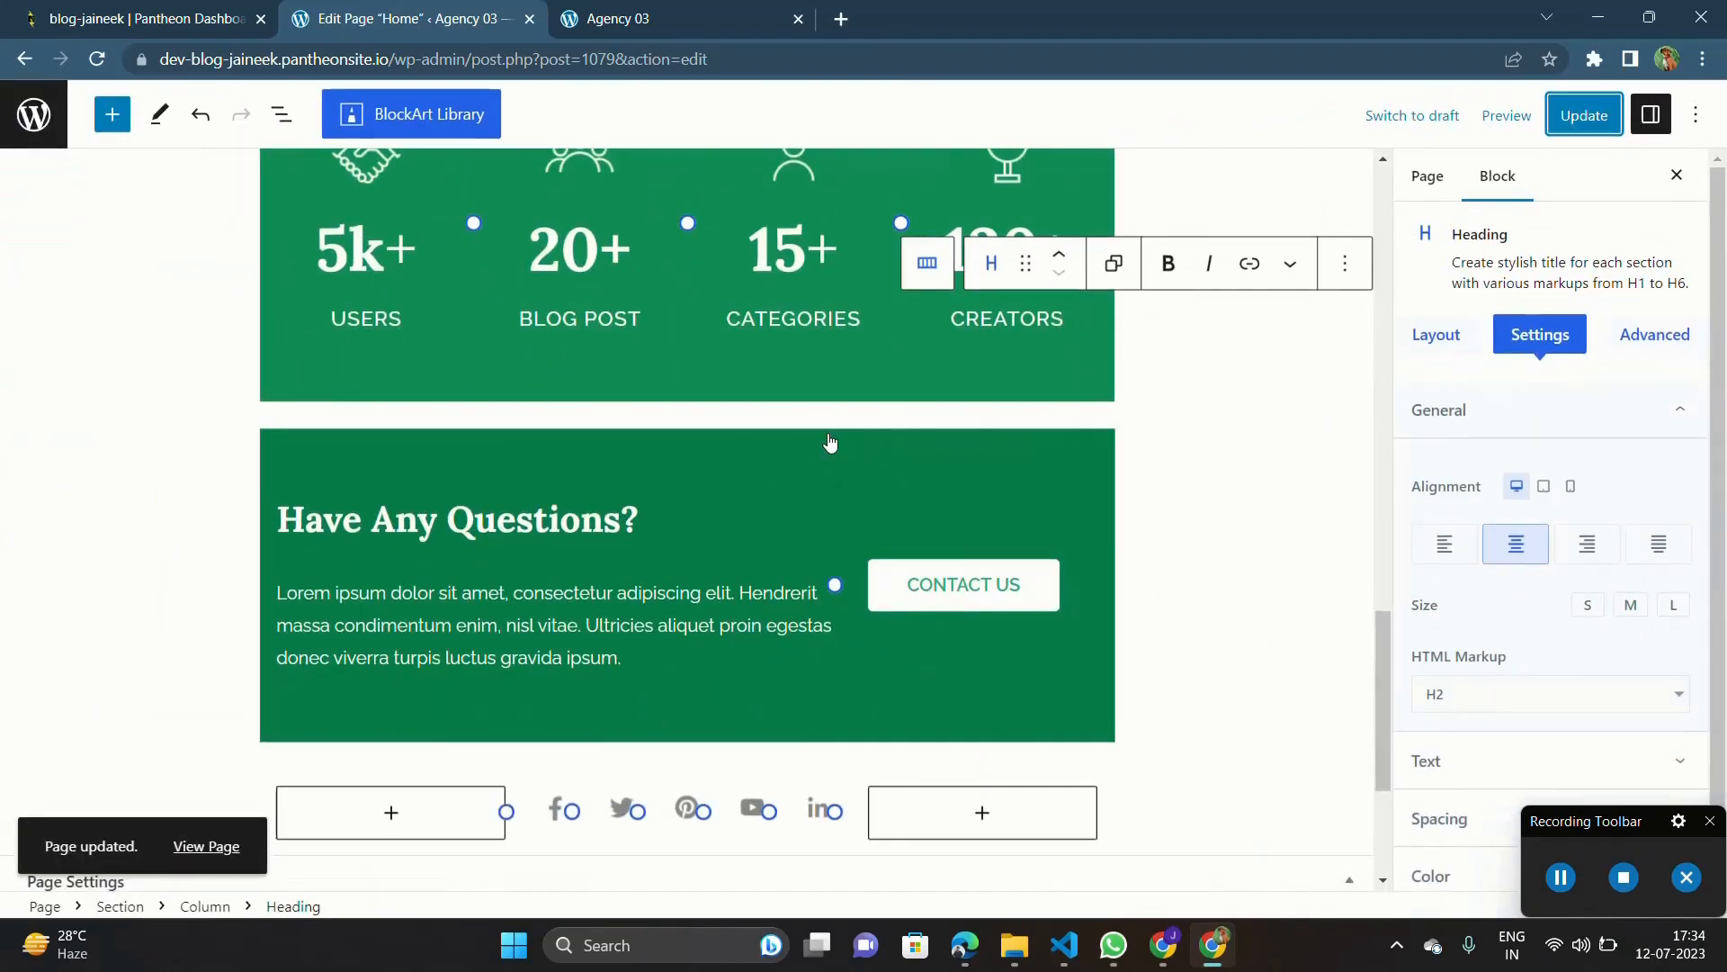
Step: Look over the hero section at the start of the page, from its heading to the GET STARTED button
{"action": "scroll", "coordinate": [830, 441], "scroll_direction": "up", "scroll_amount": 6}
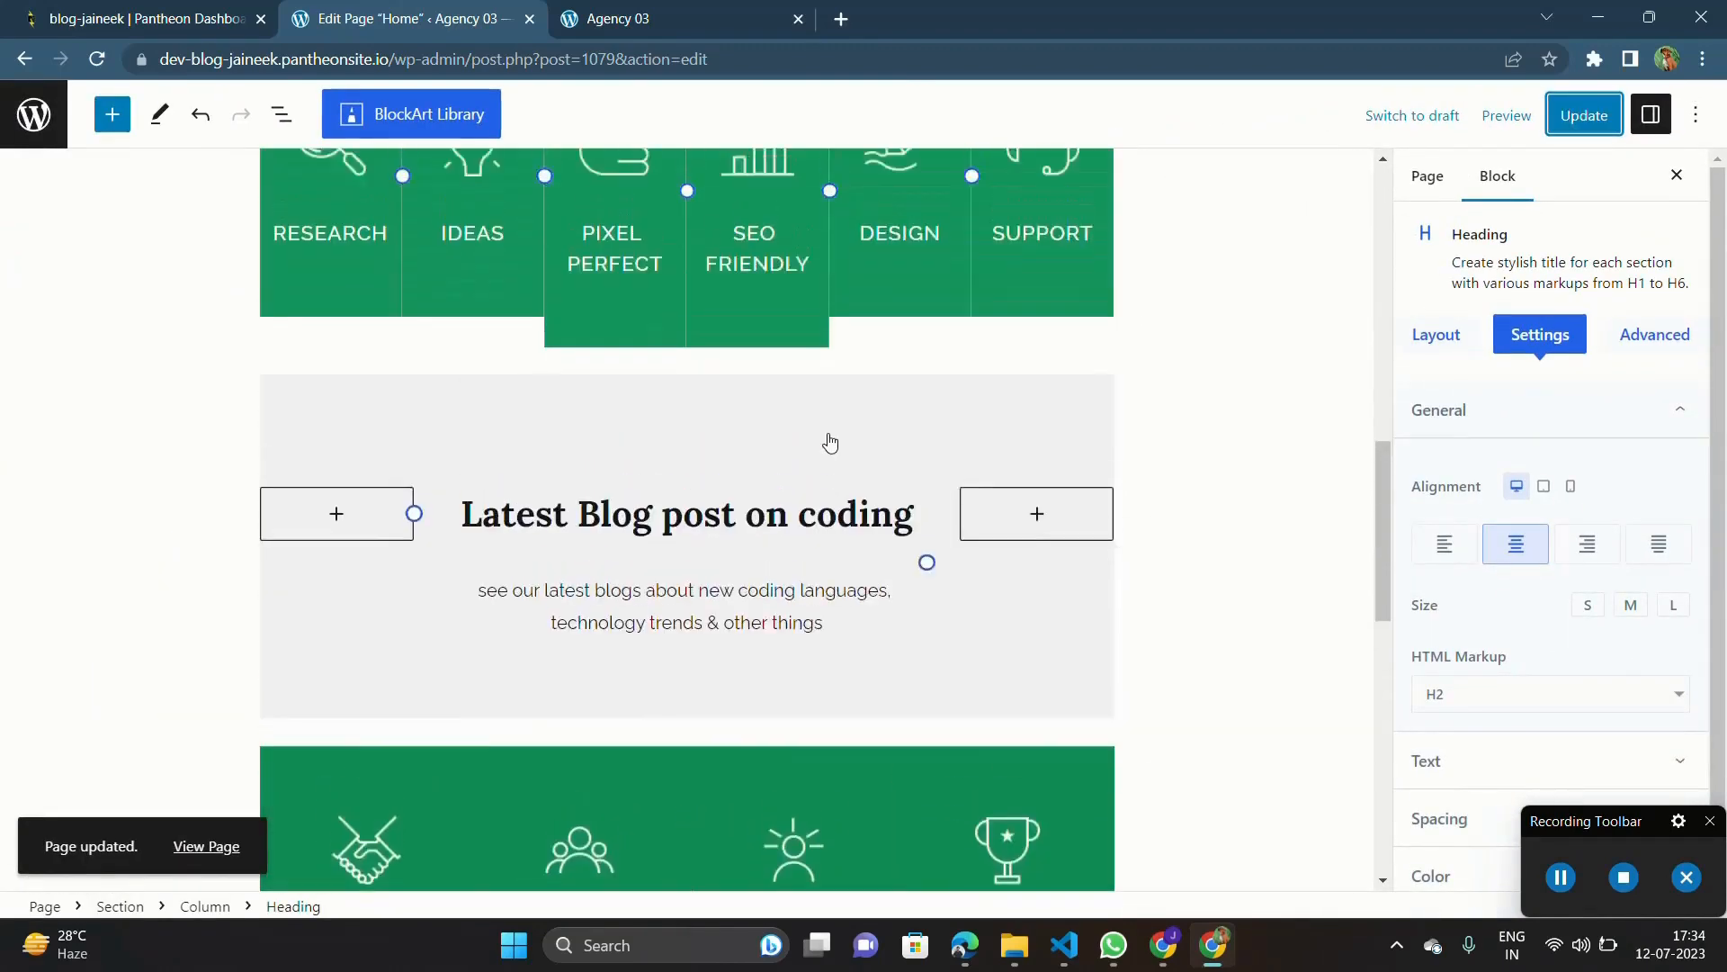
{"action": "scroll", "coordinate": [829, 441], "scroll_direction": "up", "scroll_amount": 10}
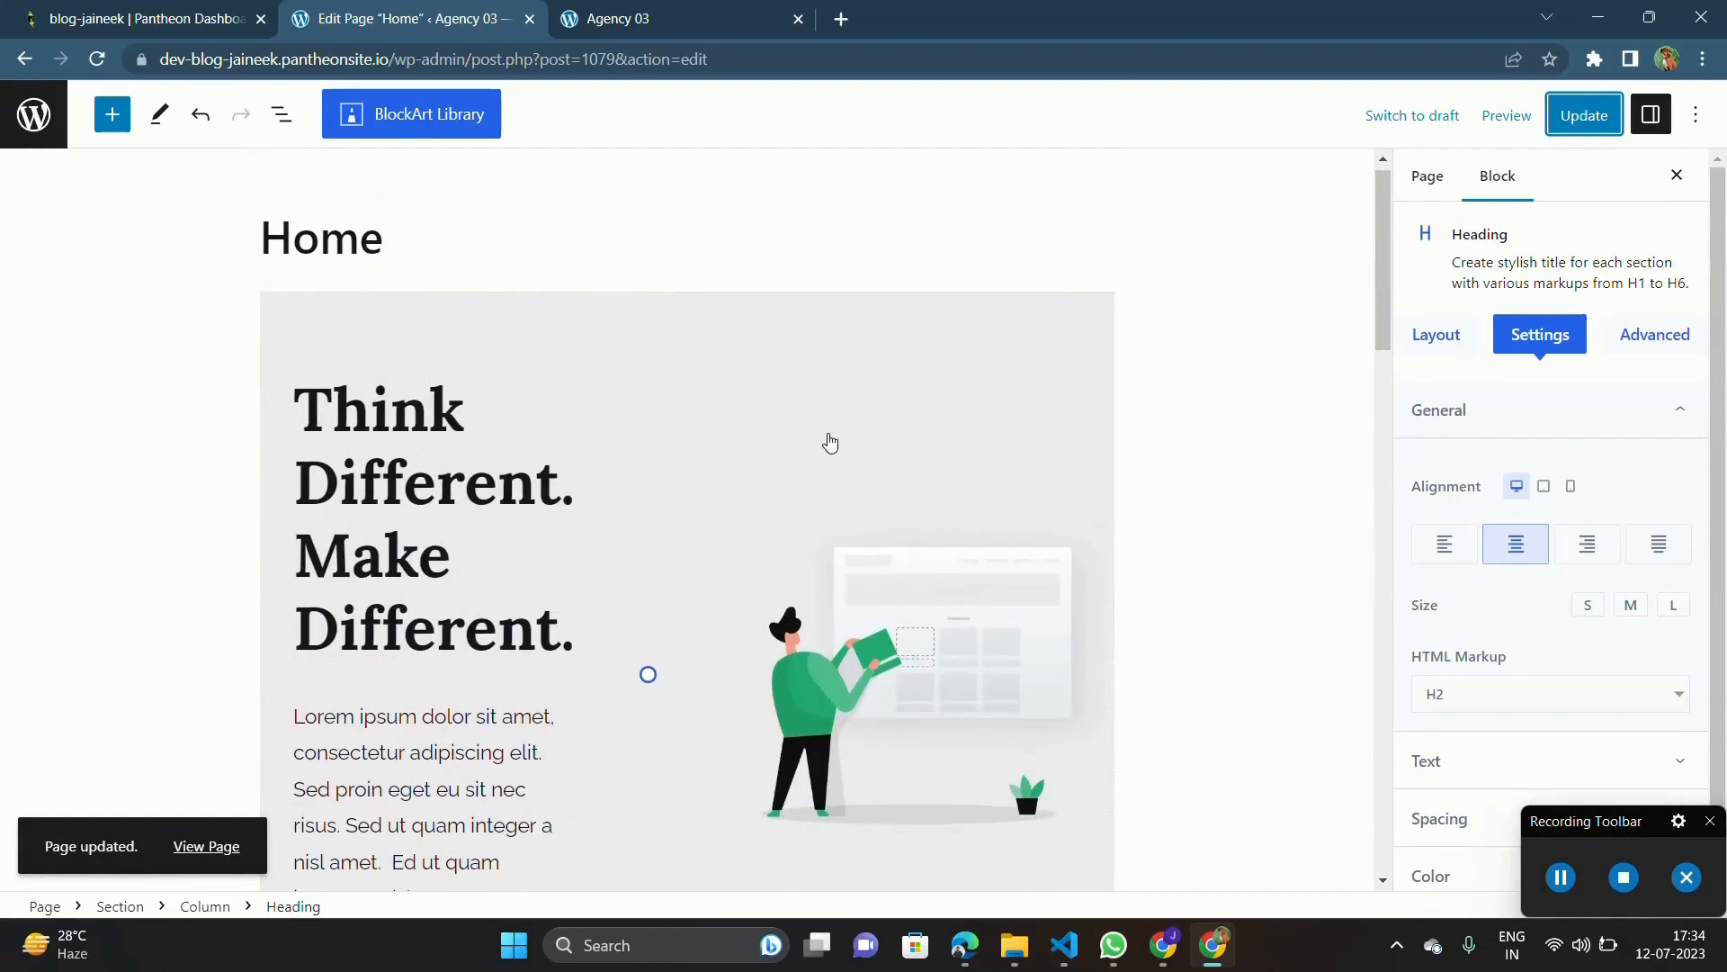
{"action": "left_click", "coordinate": [497, 416]}
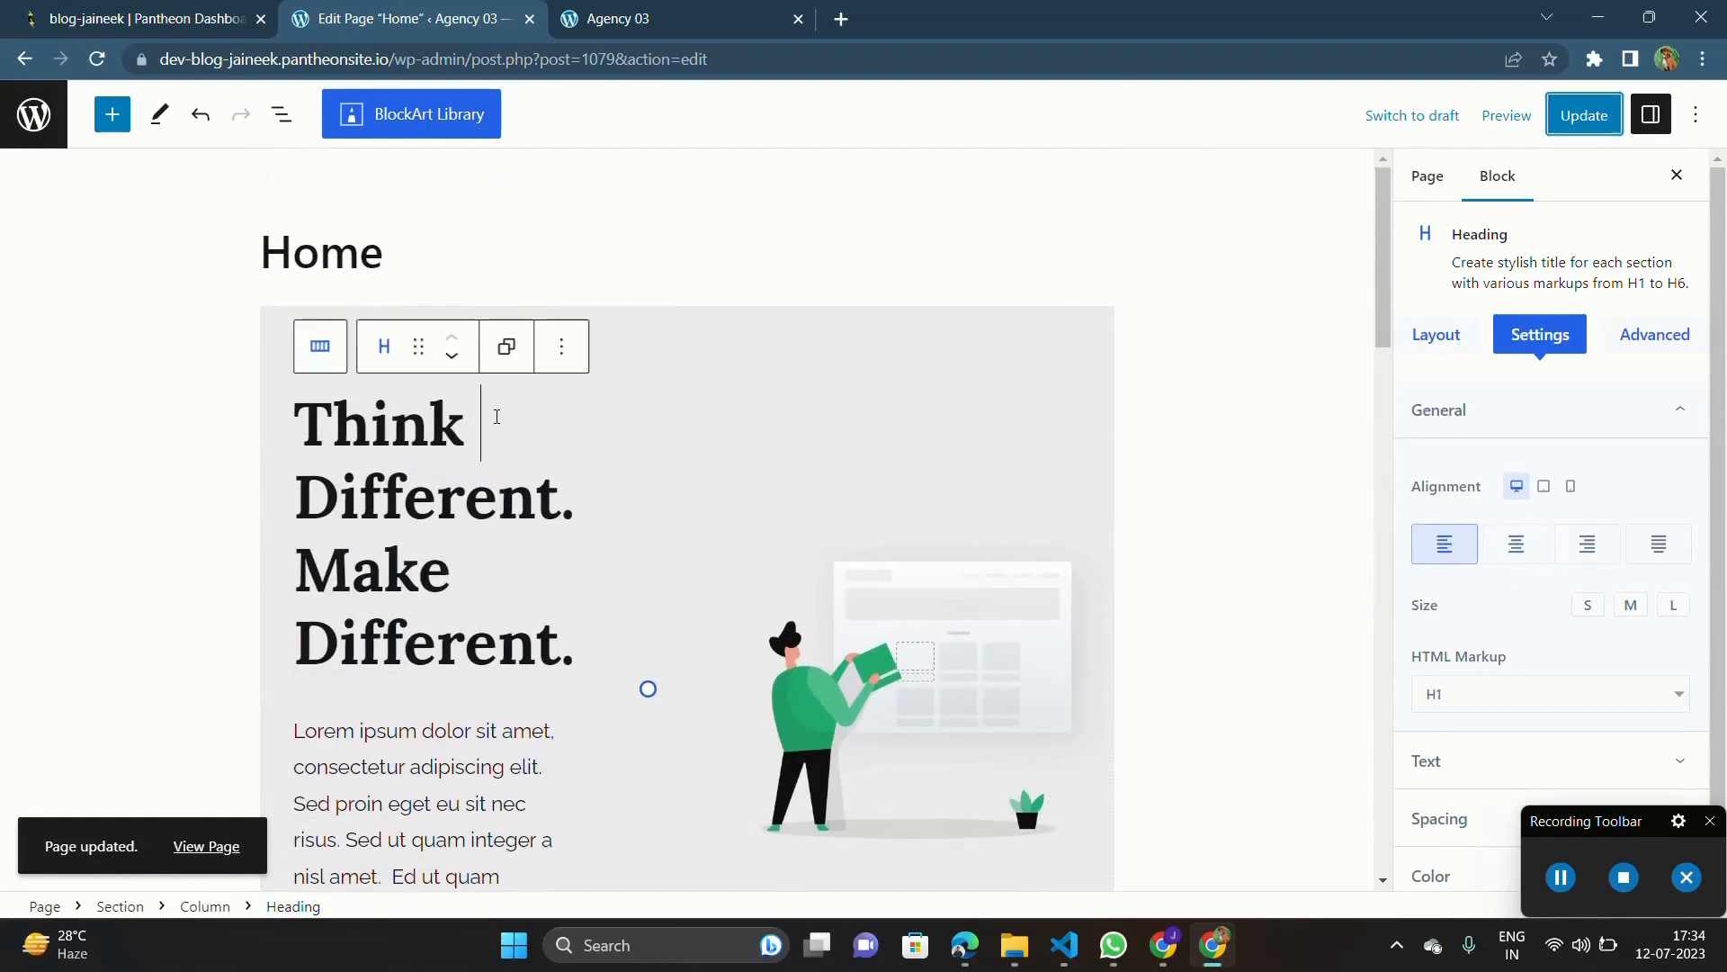
{"action": "left_click", "coordinate": [1028, 327]}
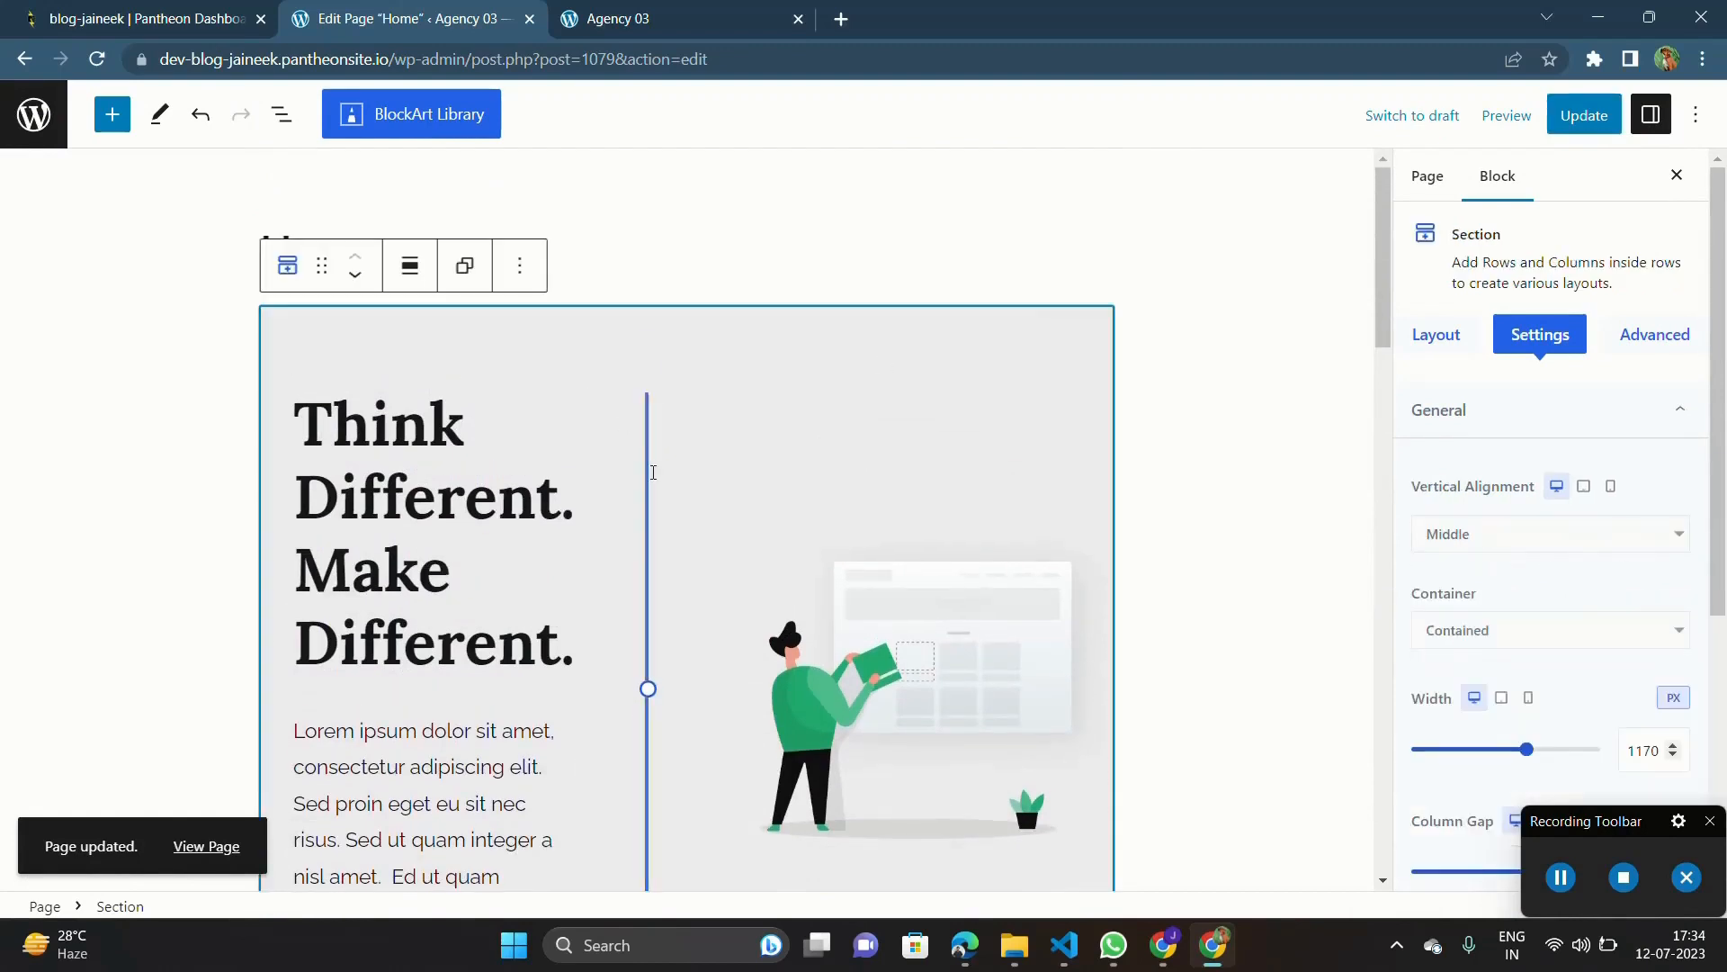
{"action": "scroll", "coordinate": [653, 472], "scroll_direction": "down", "scroll_amount": 3}
{"action": "scroll", "coordinate": [648, 468], "scroll_direction": "up", "scroll_amount": 3}
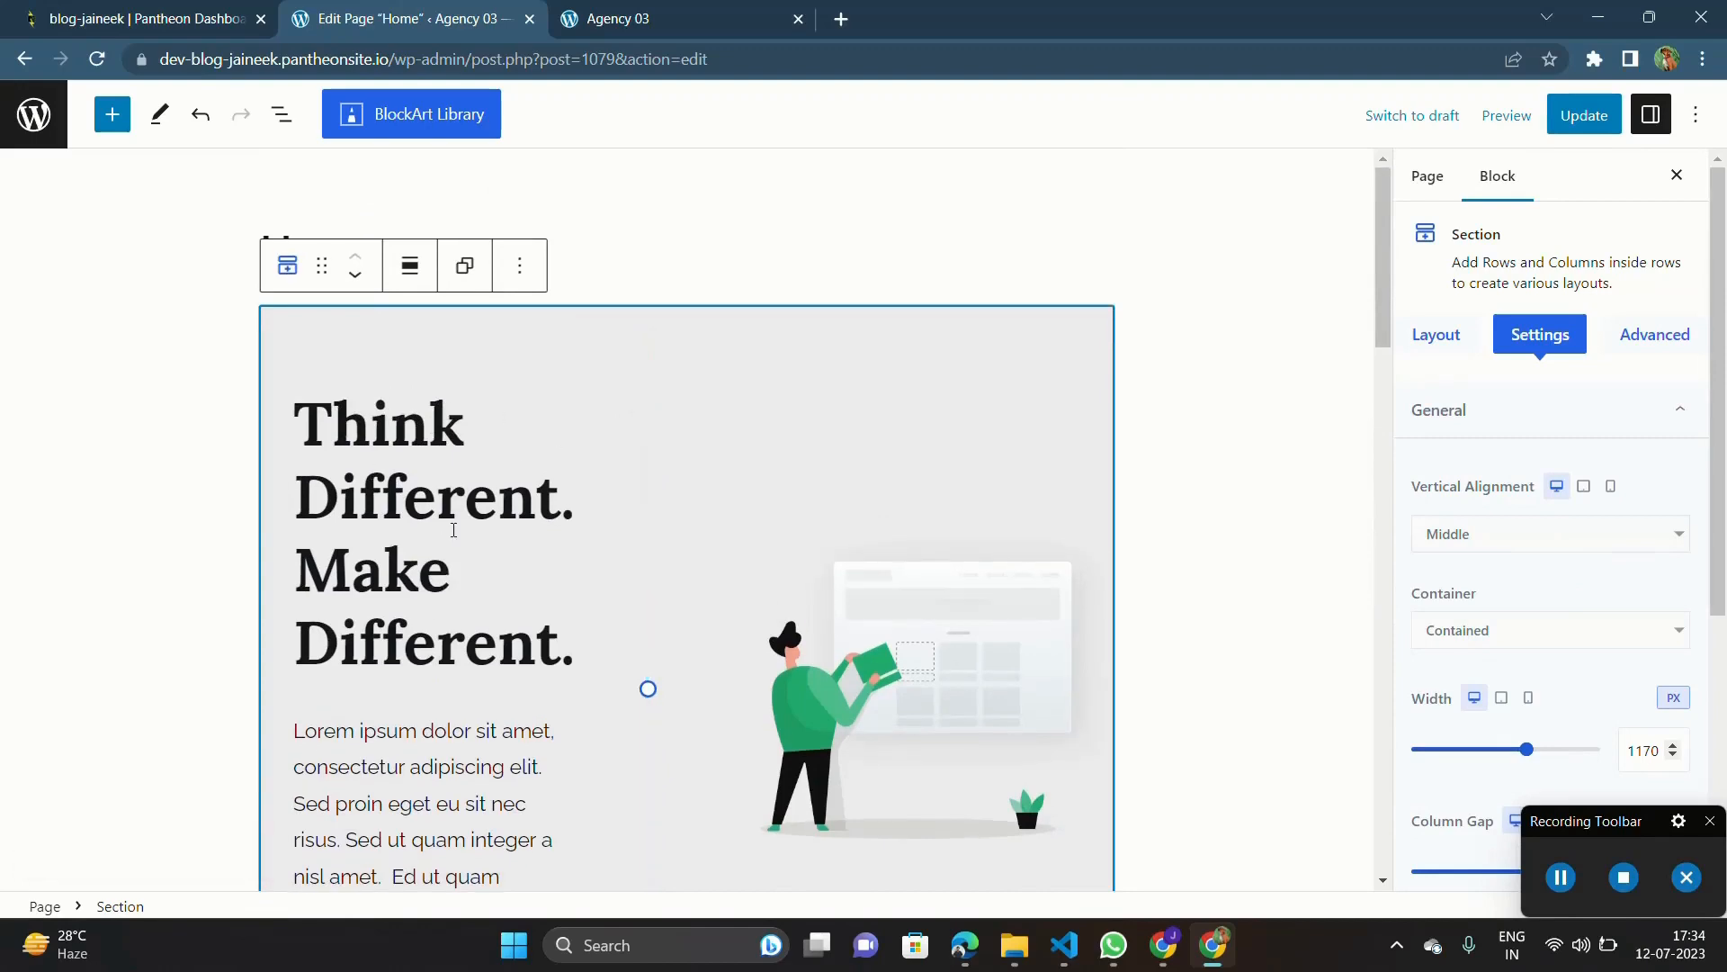
{"action": "triple_click", "coordinate": [465, 566]}
{"action": "triple_click", "coordinate": [470, 470]}
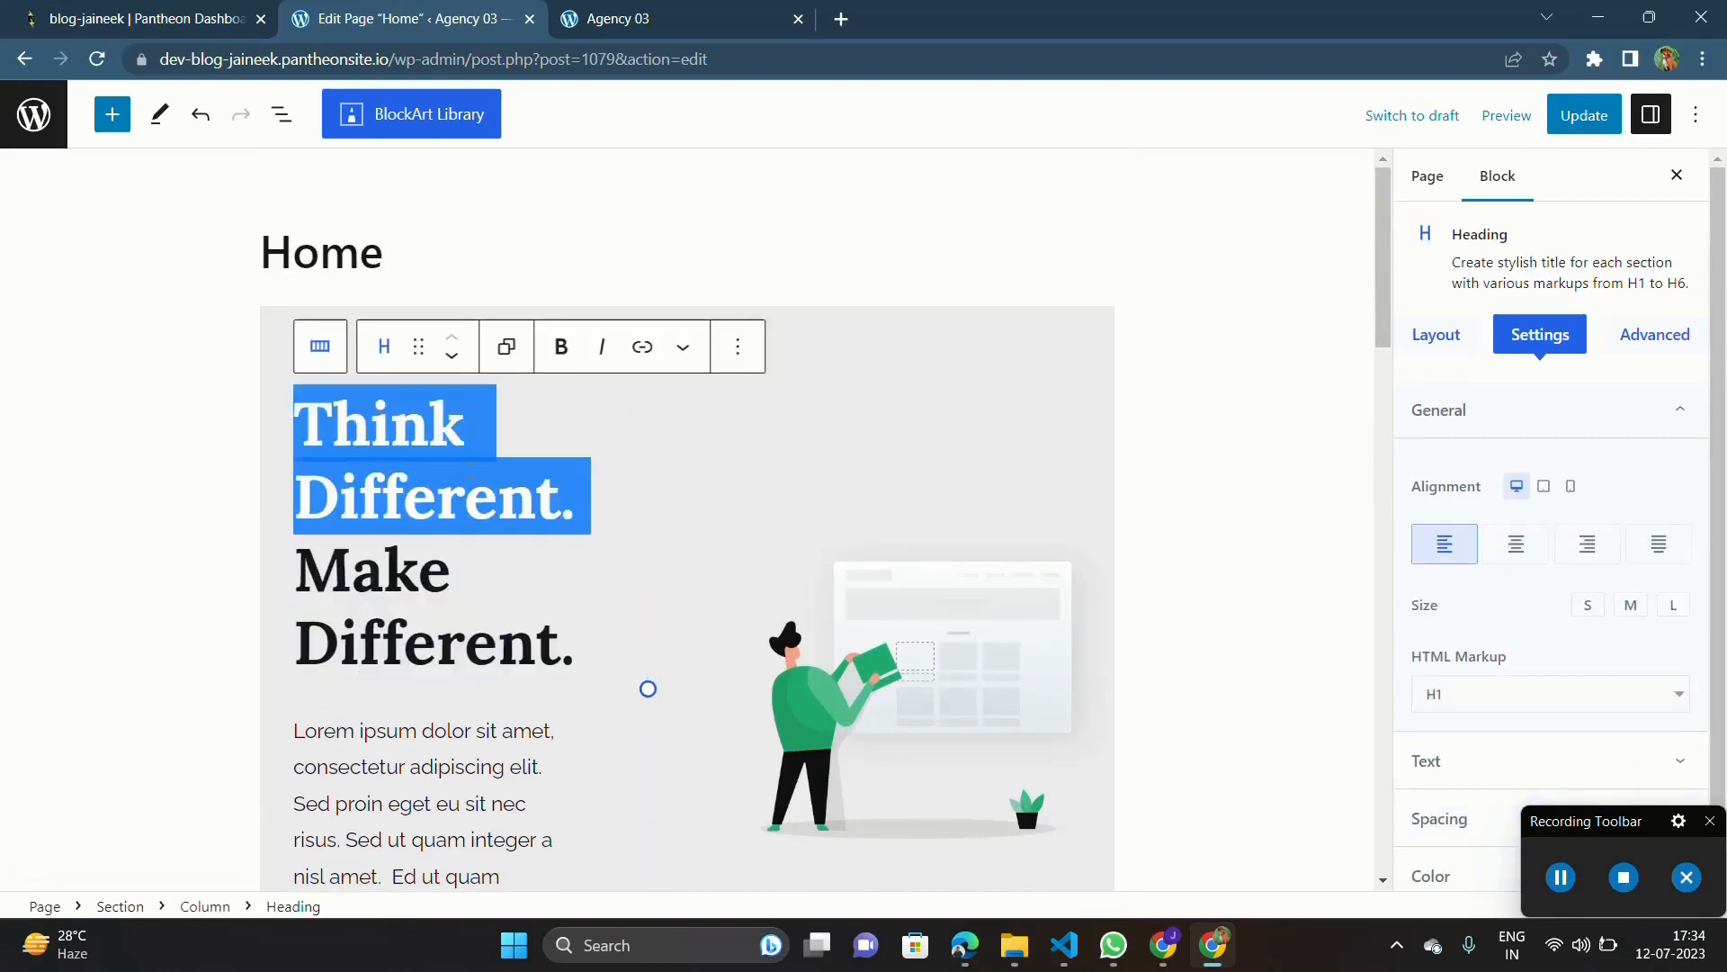
{"action": "scroll", "coordinate": [663, 501], "scroll_direction": "down", "scroll_amount": 6}
{"action": "scroll", "coordinate": [423, 467], "scroll_direction": "up", "scroll_amount": 4}
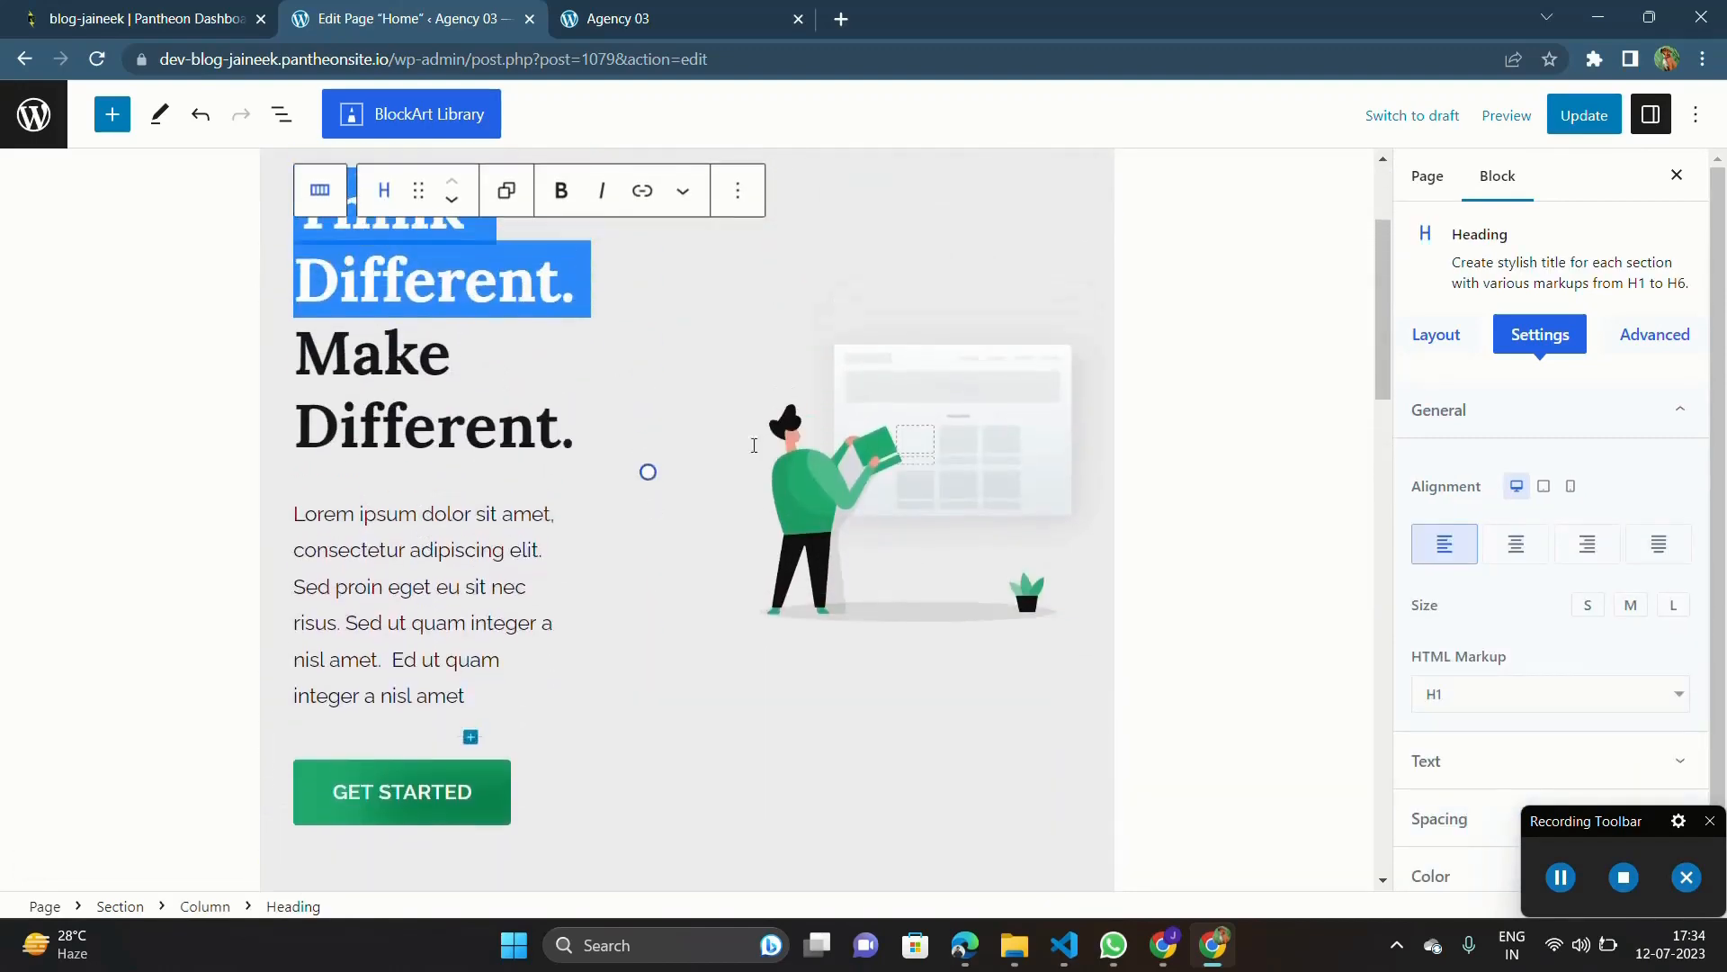
Step: Select the hero section block and look through its advanced, general and predefined layout options
{"action": "left_click", "coordinate": [989, 235]}
{"action": "scroll", "coordinate": [990, 235], "scroll_direction": "up", "scroll_amount": 3}
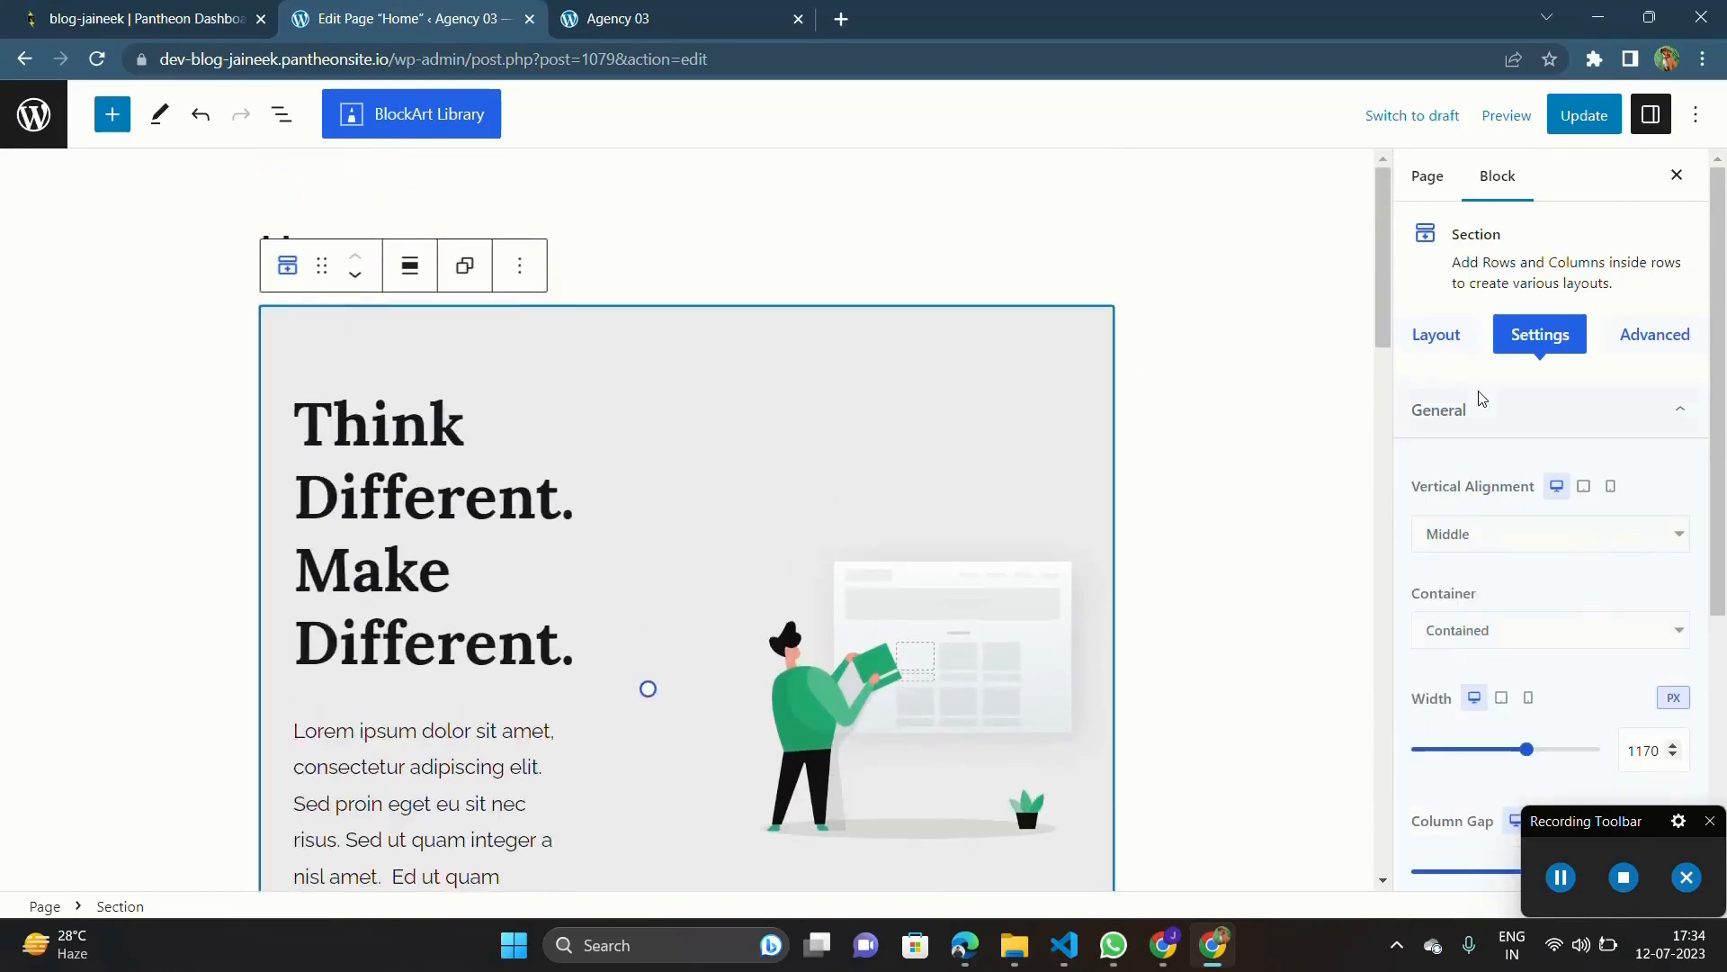
{"action": "scroll", "coordinate": [1476, 393], "scroll_direction": "down", "scroll_amount": 2}
{"action": "scroll", "coordinate": [1552, 445], "scroll_direction": "up", "scroll_amount": 2}
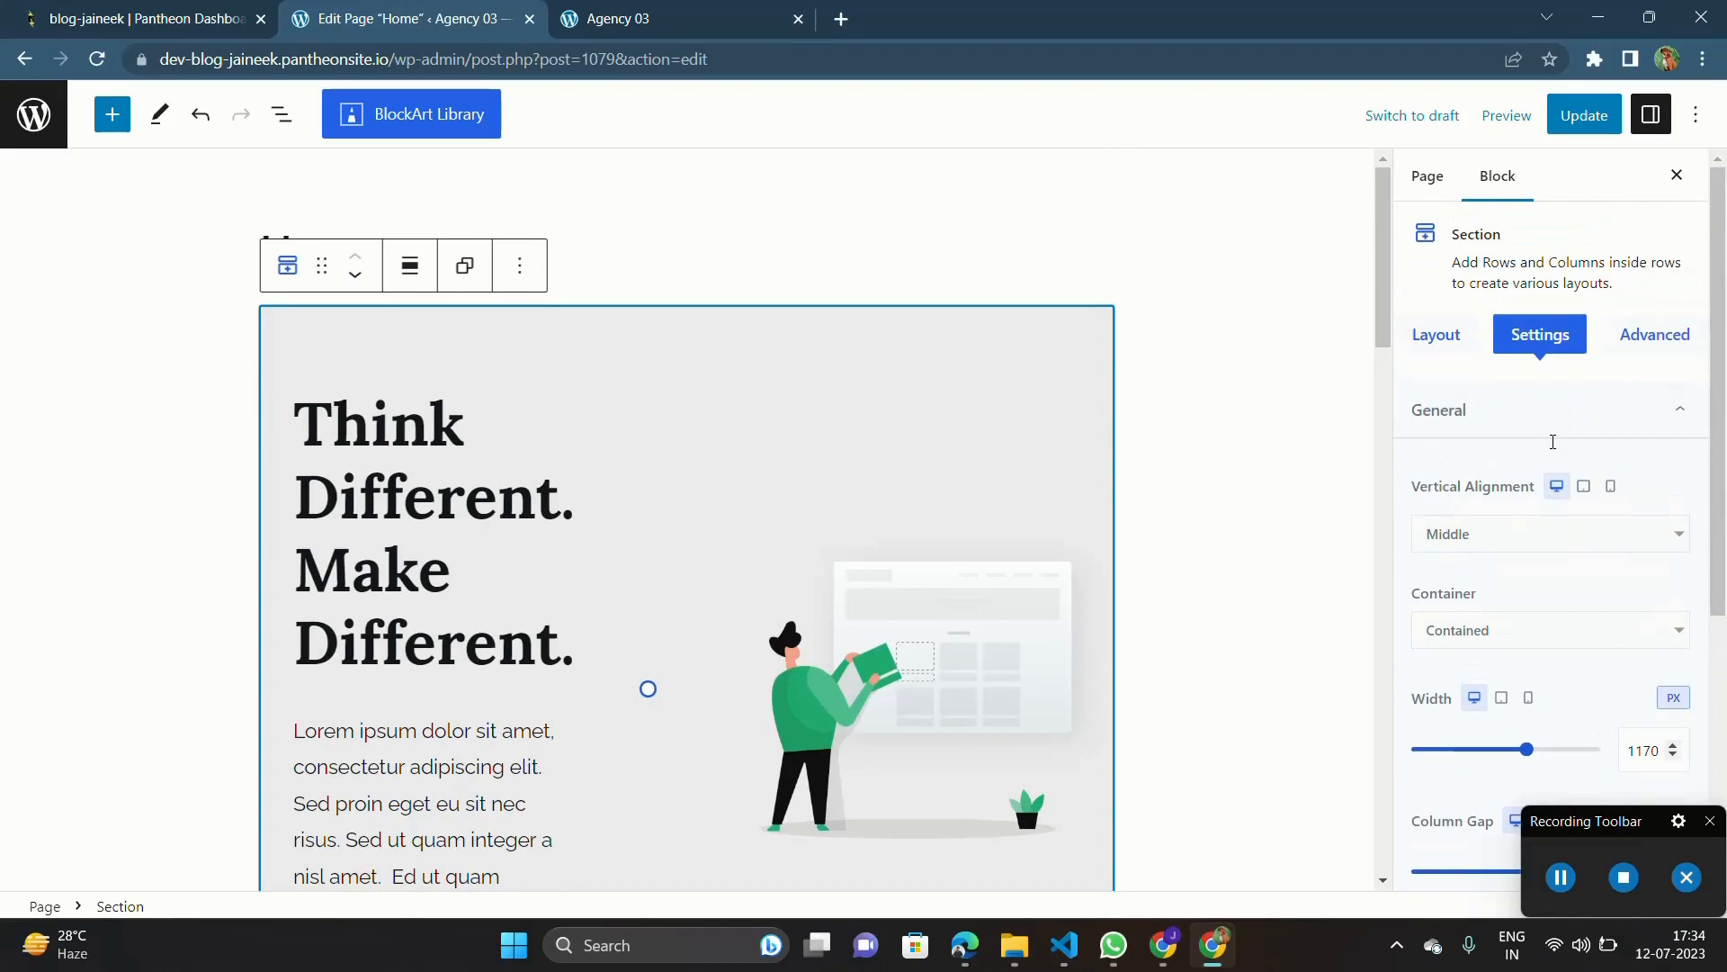
{"action": "left_click", "coordinate": [1647, 348]}
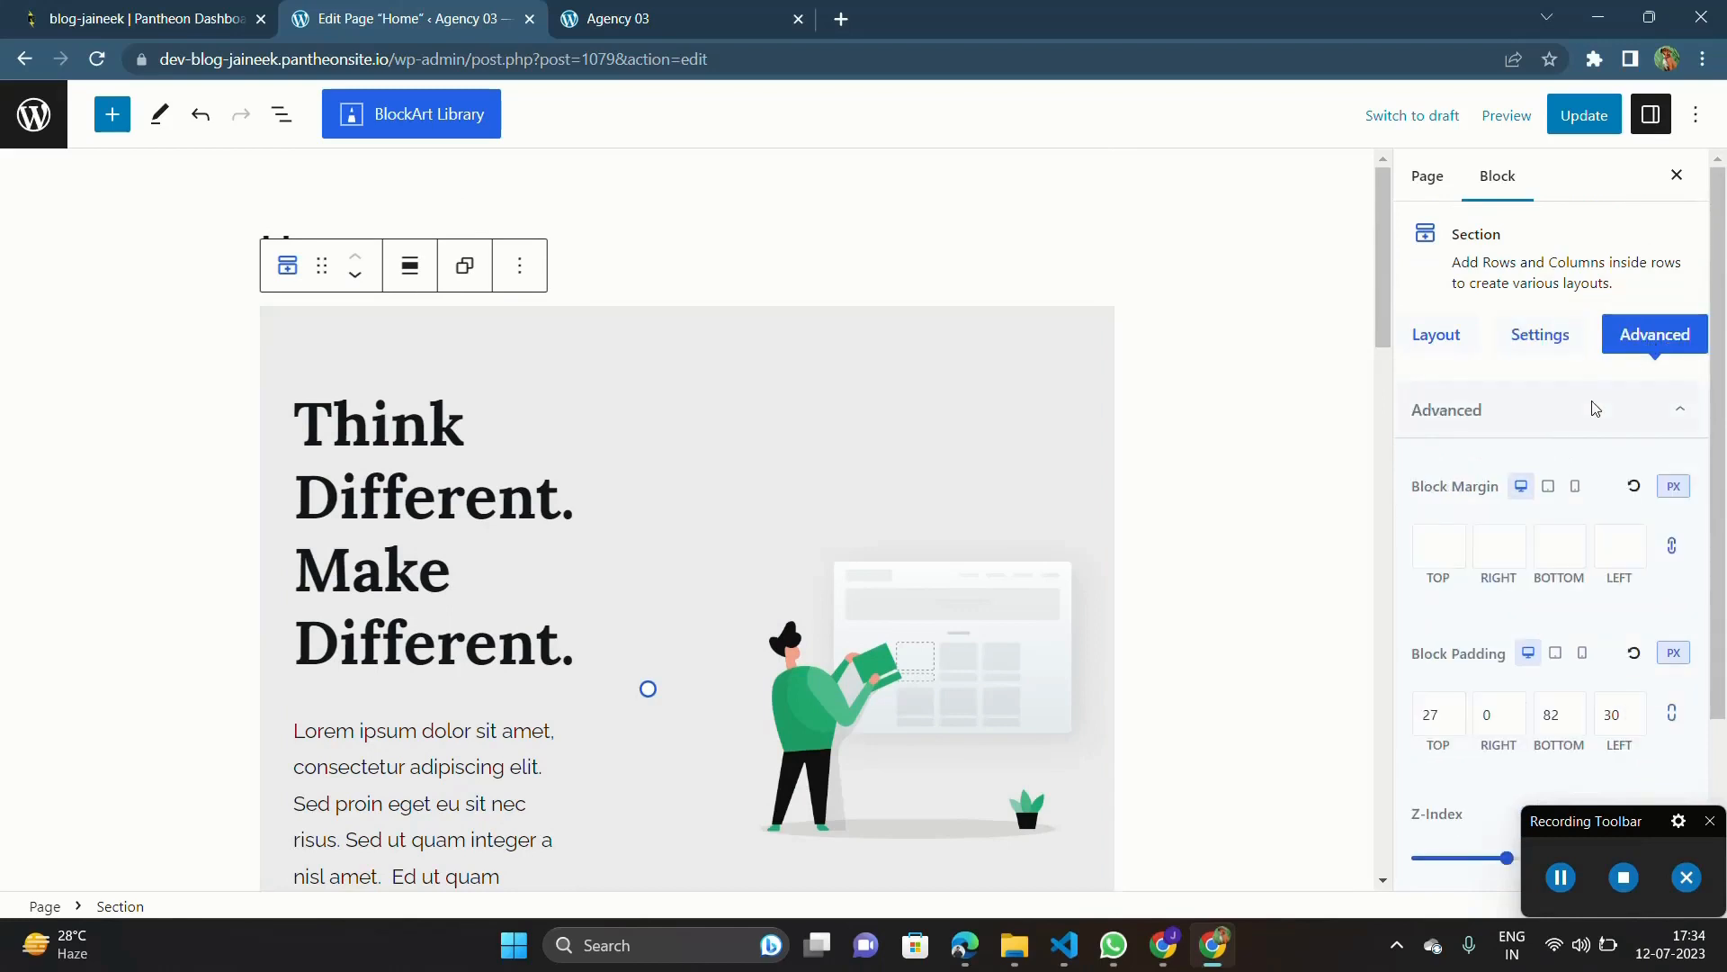
{"action": "left_click", "coordinate": [1527, 340]}
{"action": "left_click", "coordinate": [1431, 336]}
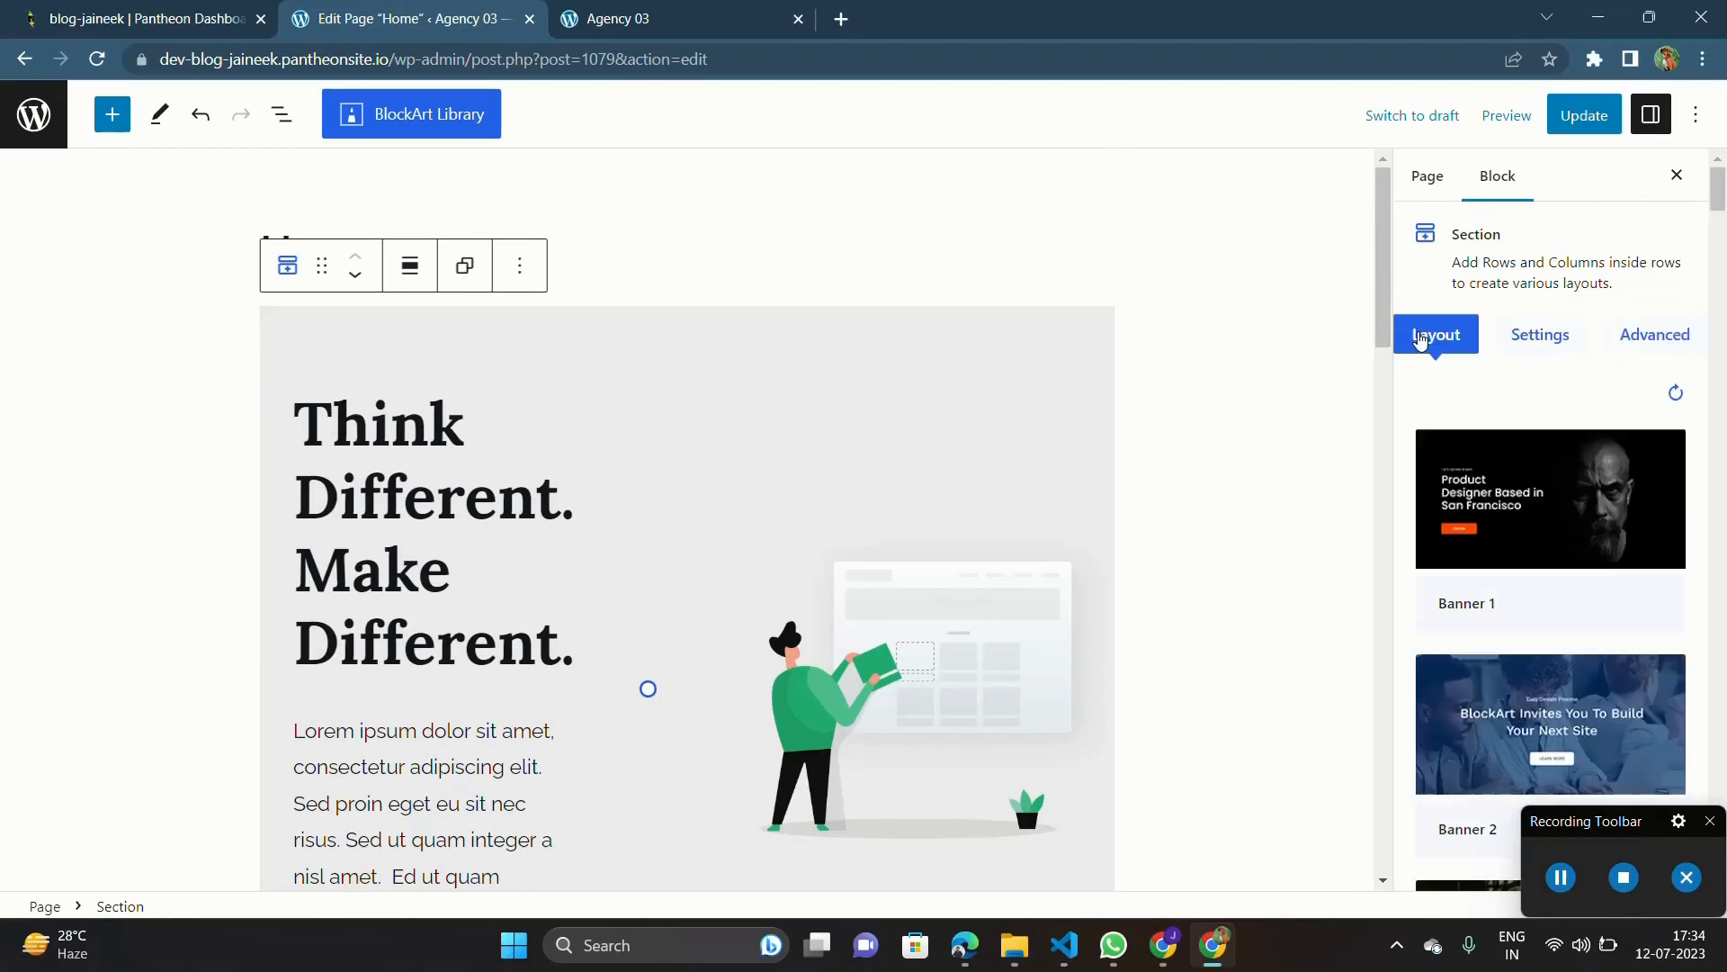
Step: Import the Banner 2 predefined layout from the section's layout list into the Home page
{"action": "scroll", "coordinate": [1526, 460], "scroll_direction": "down", "scroll_amount": 2}
{"action": "scroll", "coordinate": [1526, 461], "scroll_direction": "down", "scroll_amount": 2}
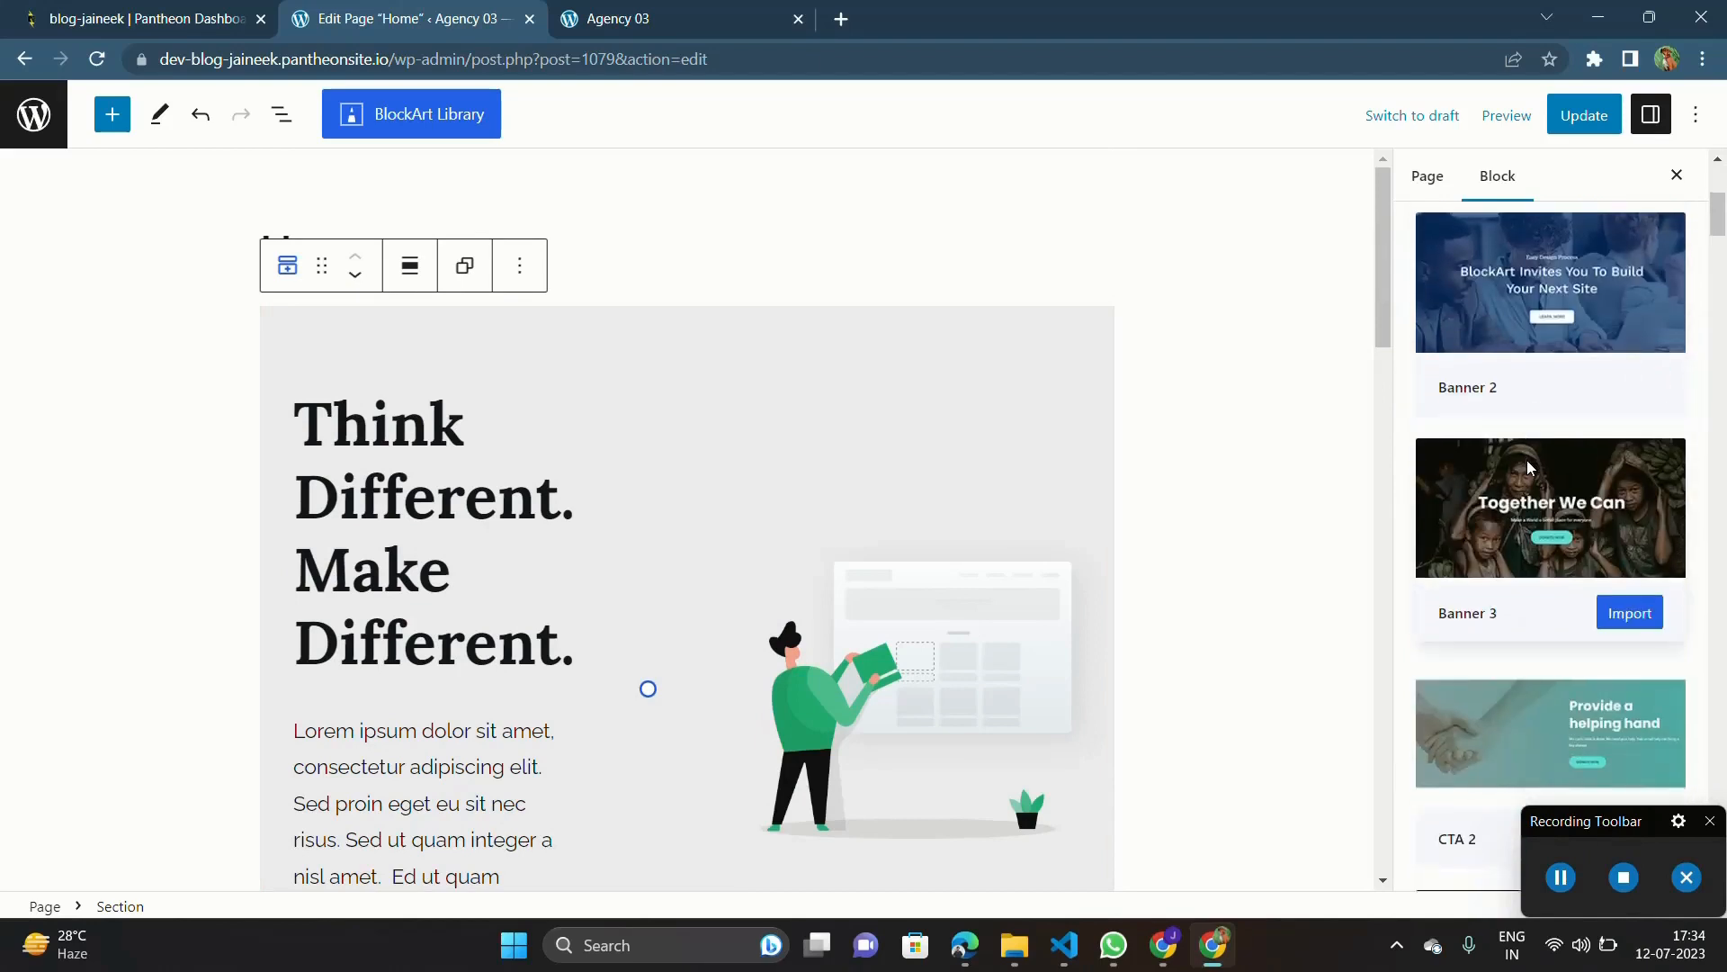
{"action": "scroll", "coordinate": [1526, 461], "scroll_direction": "up", "scroll_amount": 4}
{"action": "scroll", "coordinate": [1530, 463], "scroll_direction": "up", "scroll_amount": 1}
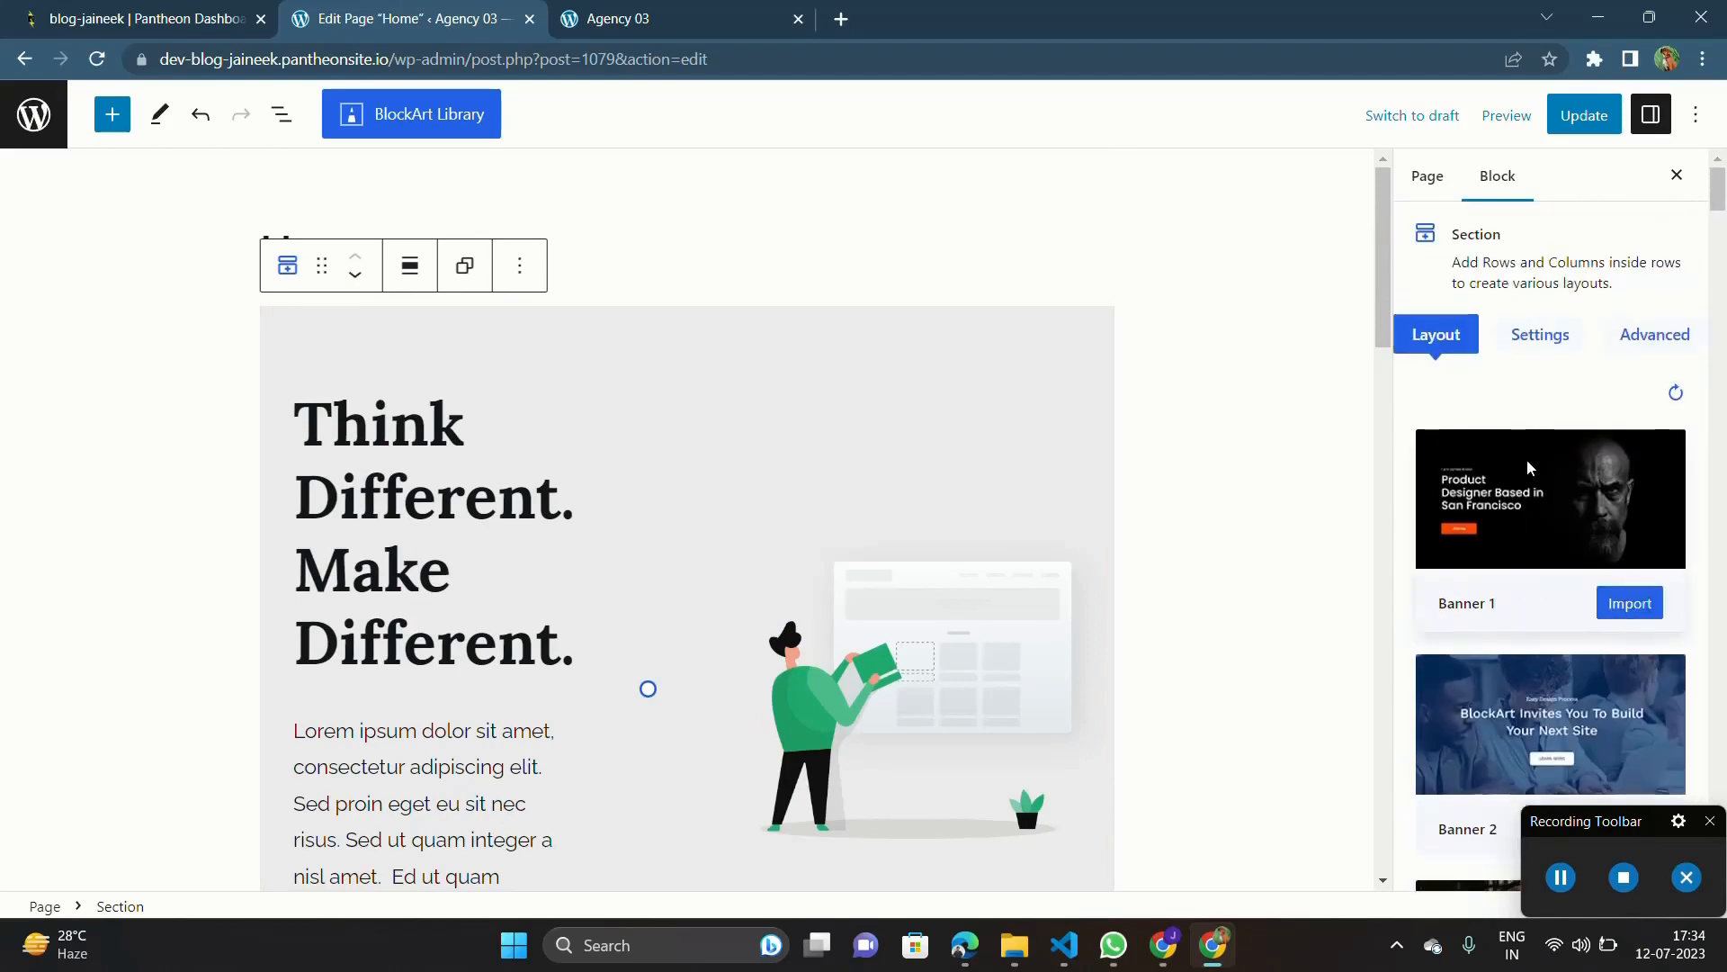
{"action": "scroll", "coordinate": [1530, 464], "scroll_direction": "down", "scroll_amount": 3}
{"action": "mouse_move", "coordinate": [1663, 551]}
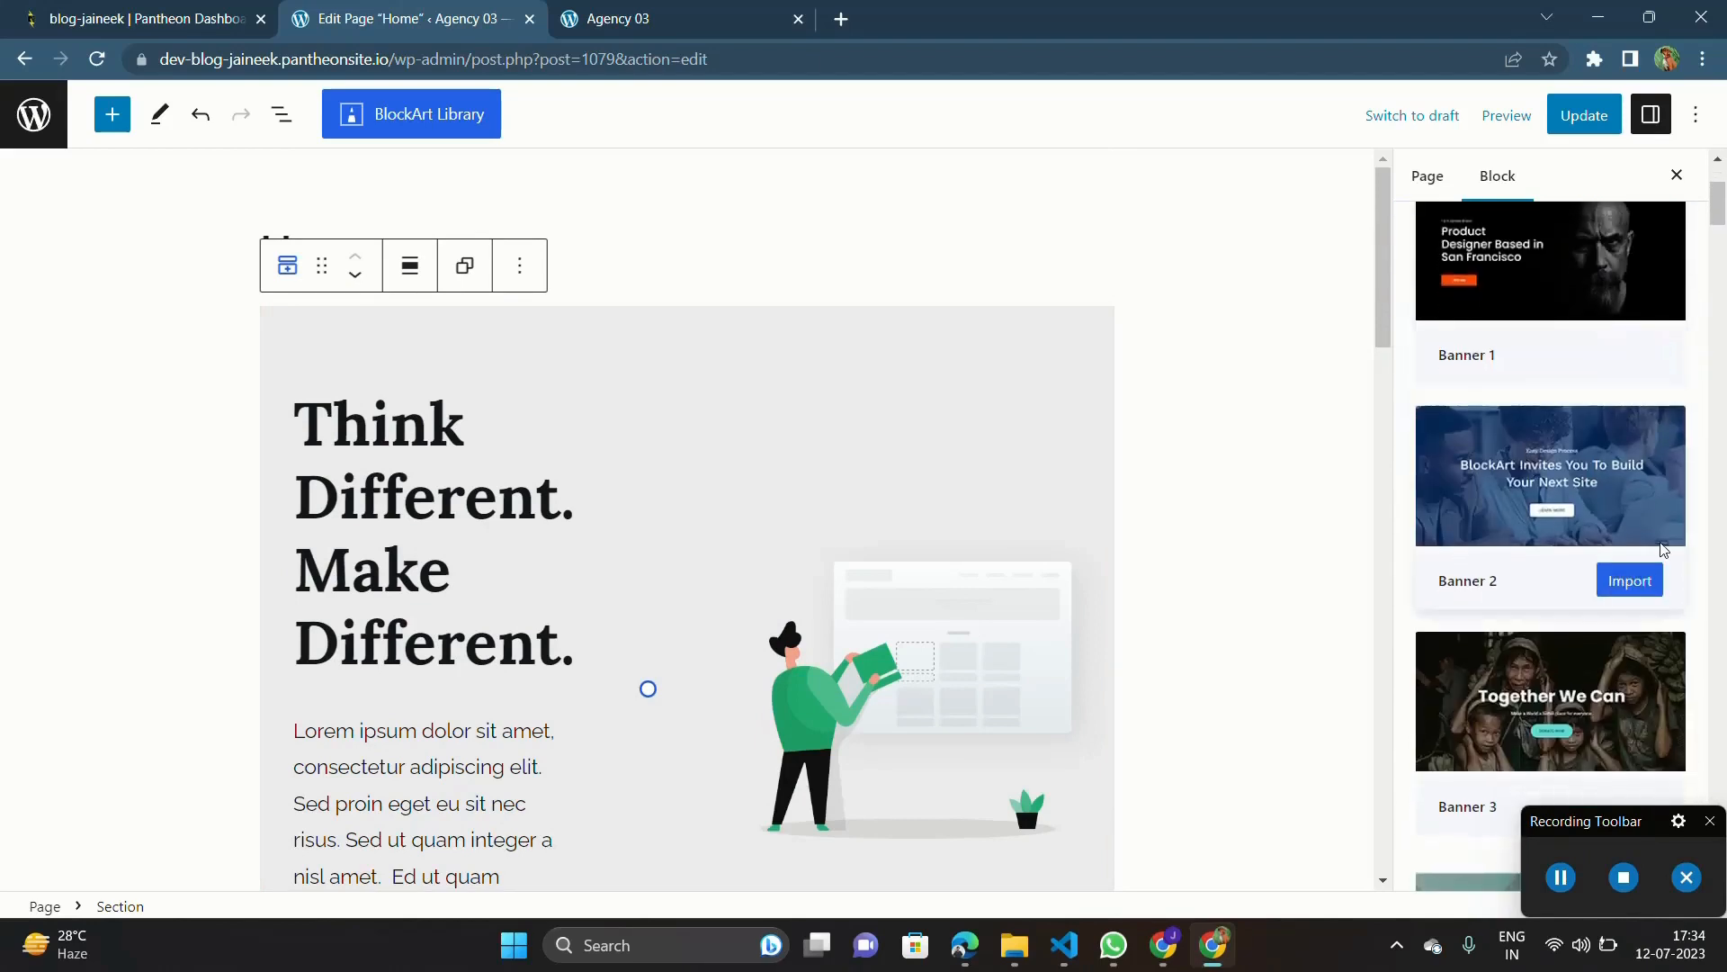
{"action": "left_click", "coordinate": [1628, 580]}
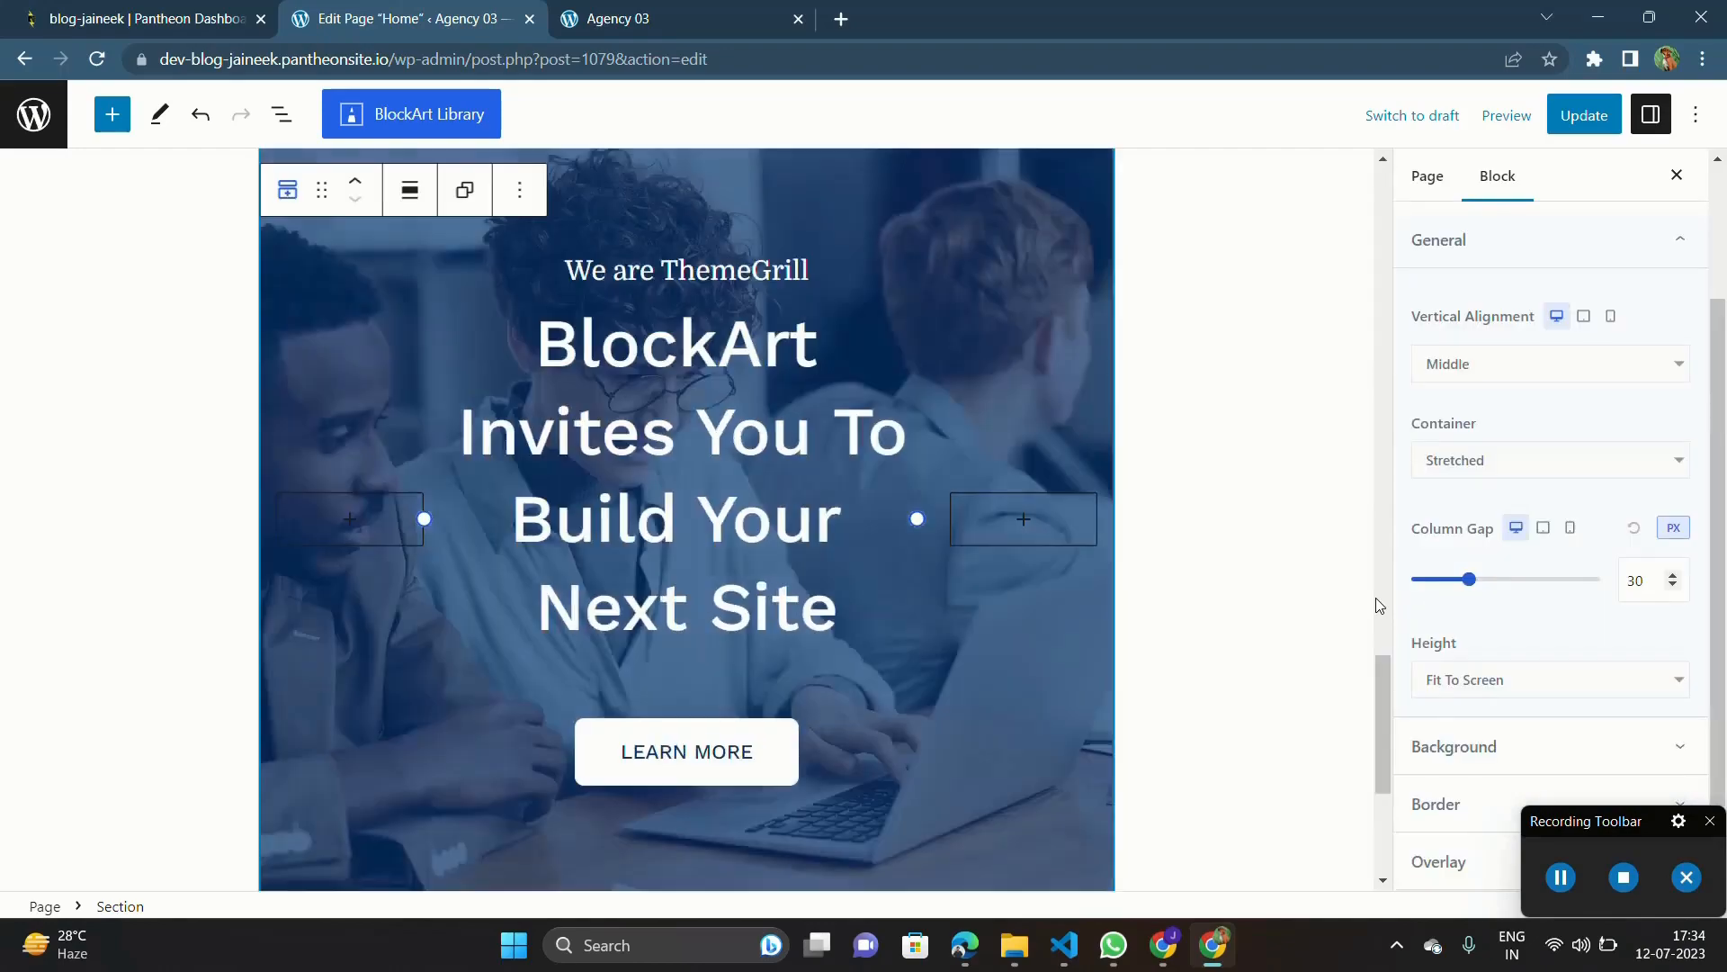
Step: Look over the page from the hero section to the imported banner section at its end
{"action": "scroll", "coordinate": [856, 597], "scroll_direction": "down", "scroll_amount": 5}
{"action": "scroll", "coordinate": [856, 598], "scroll_direction": "up", "scroll_amount": 15}
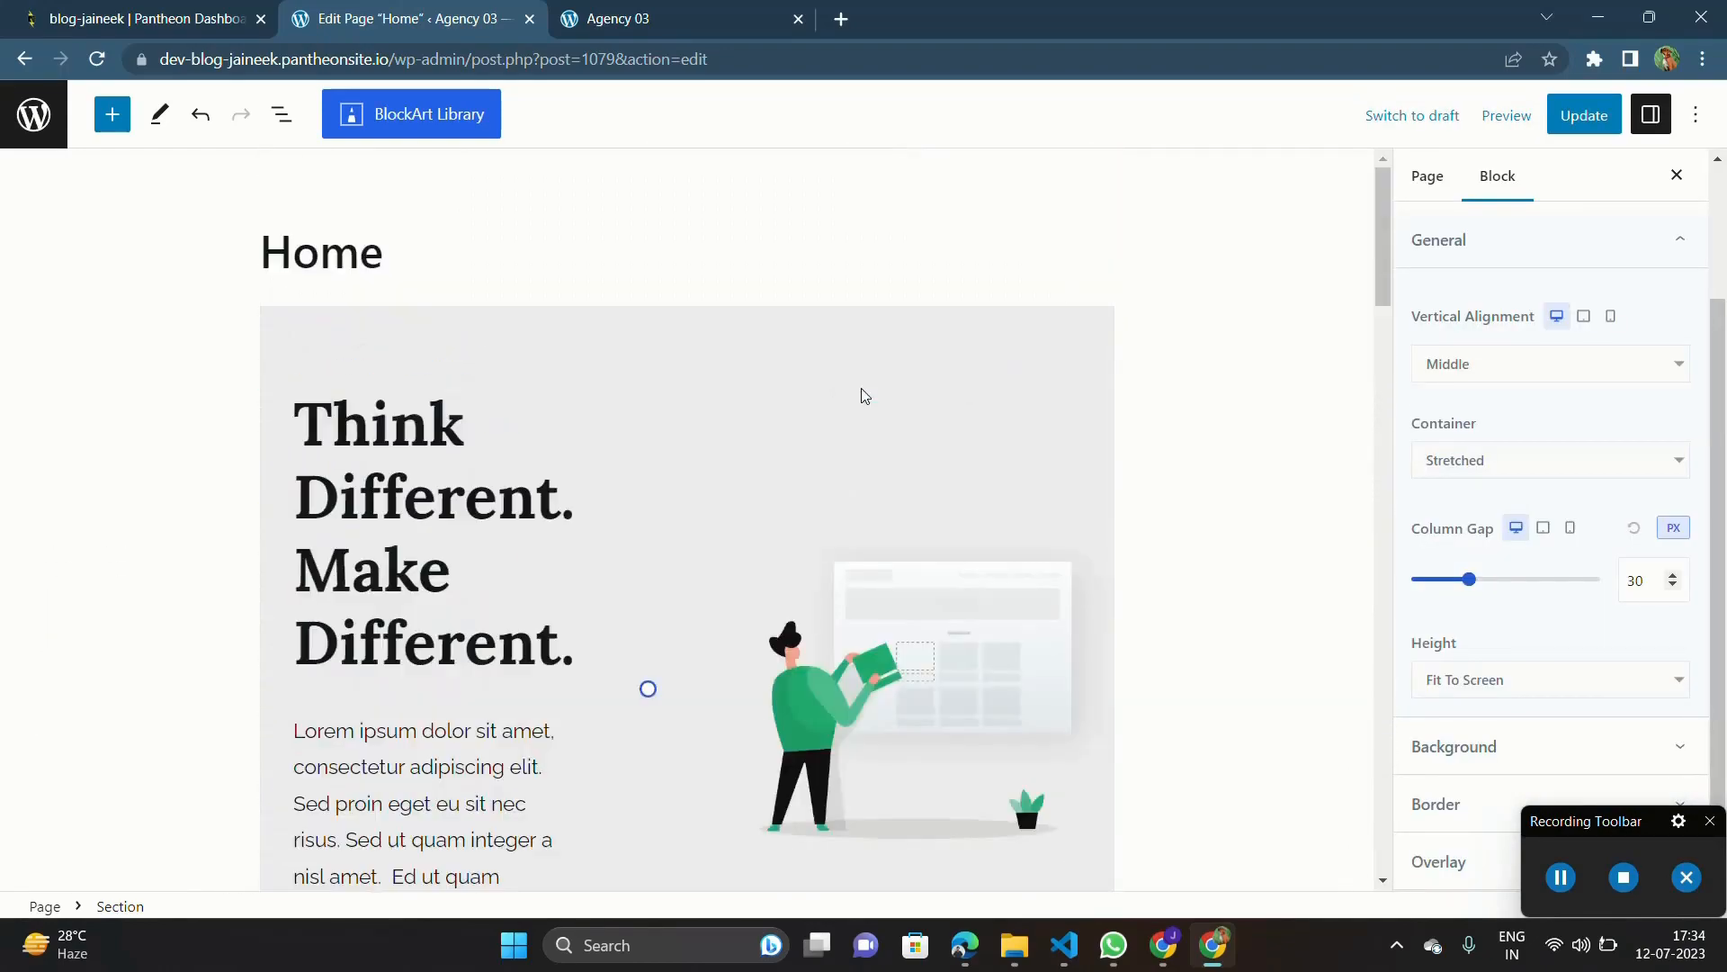
{"action": "scroll", "coordinate": [864, 396], "scroll_direction": "down", "scroll_amount": 15}
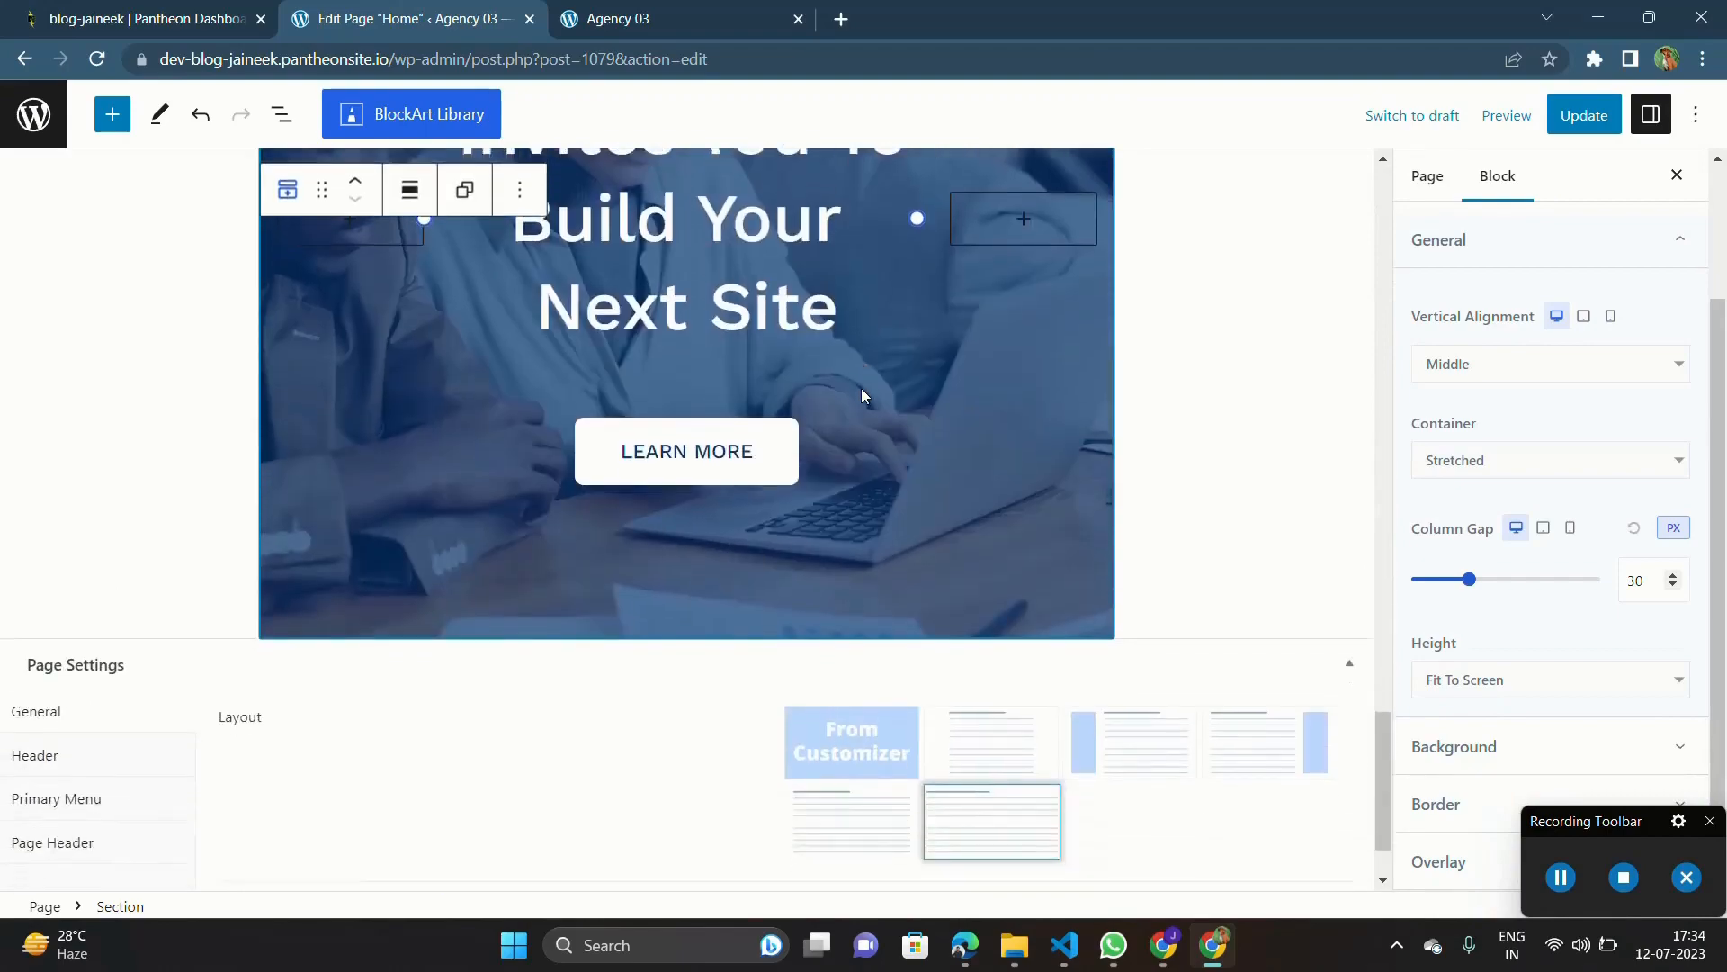
{"action": "scroll", "coordinate": [862, 396], "scroll_direction": "up", "scroll_amount": 15}
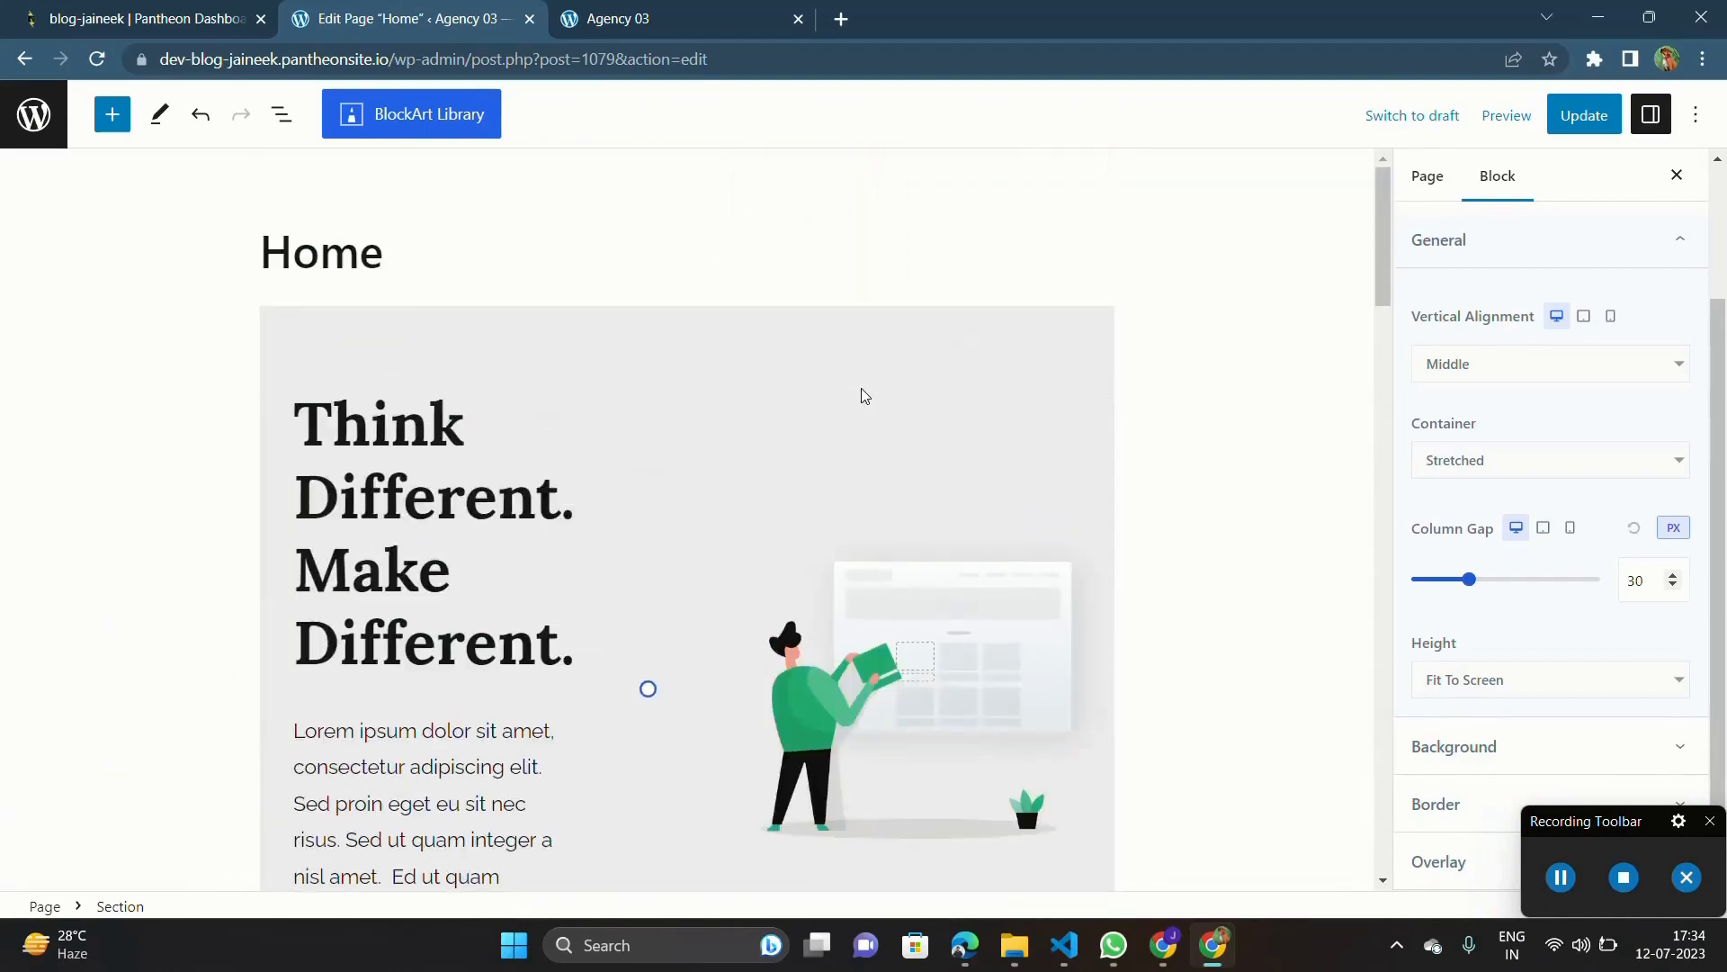
{"action": "scroll", "coordinate": [861, 396], "scroll_direction": "down", "scroll_amount": 15}
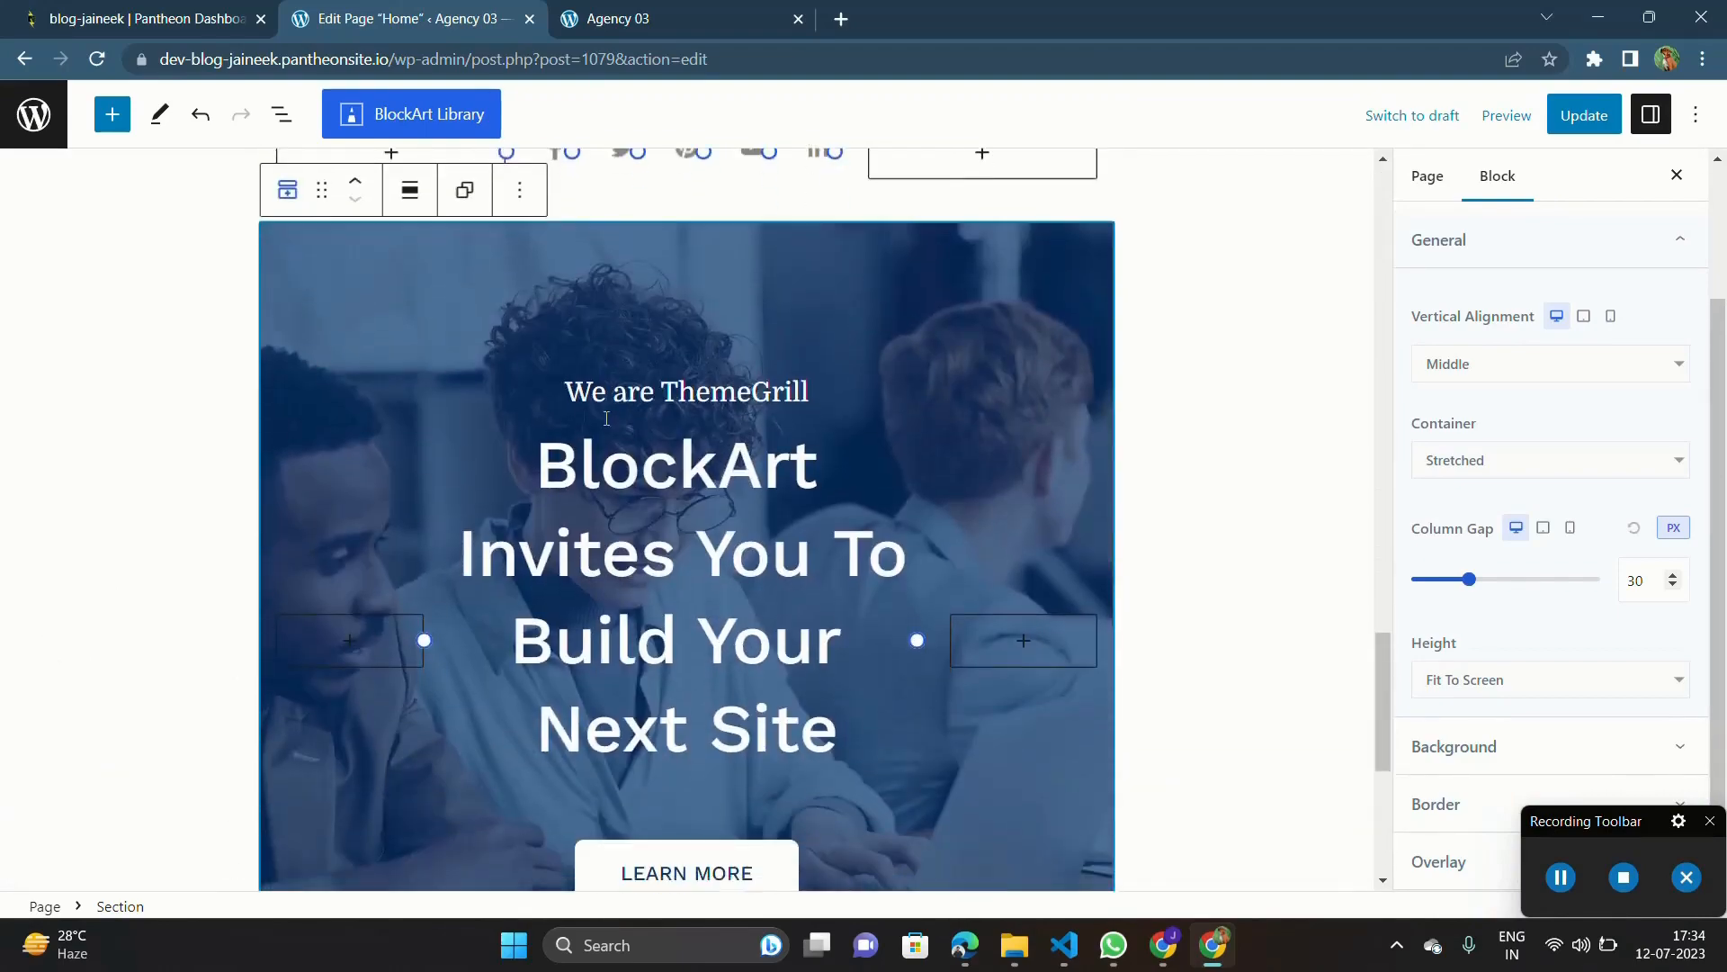
{"action": "scroll", "coordinate": [607, 418], "scroll_direction": "up", "scroll_amount": 2}
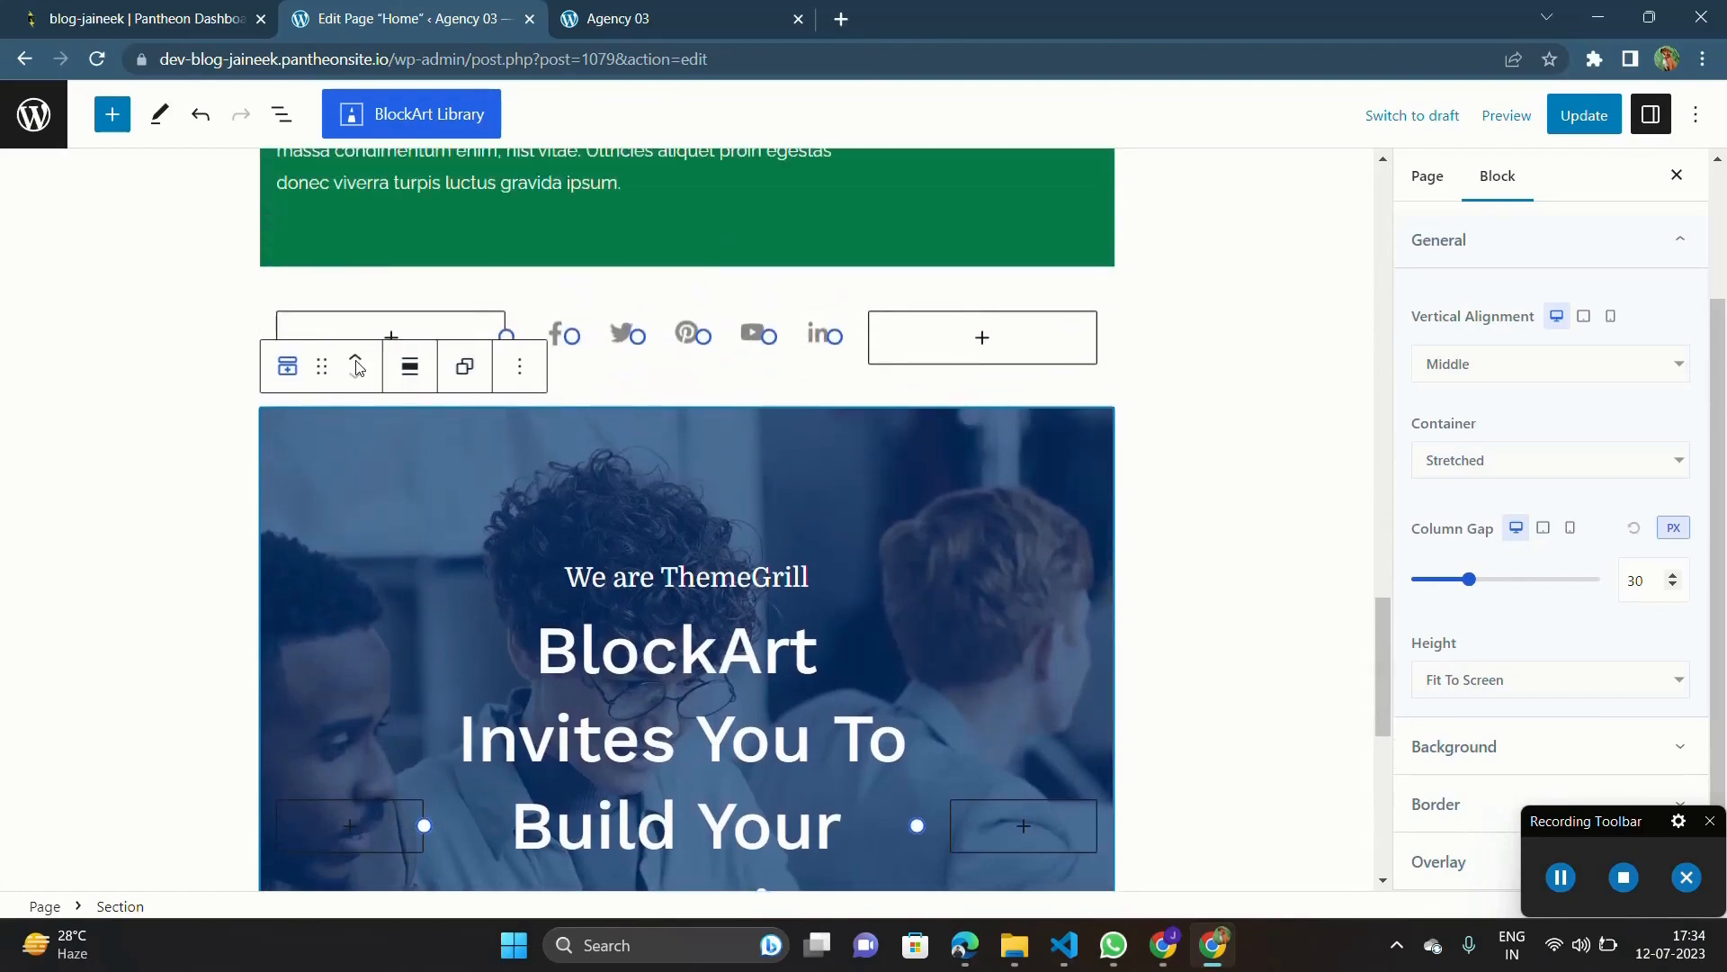
{"action": "scroll", "coordinate": [773, 564], "scroll_direction": "down", "scroll_amount": 3}
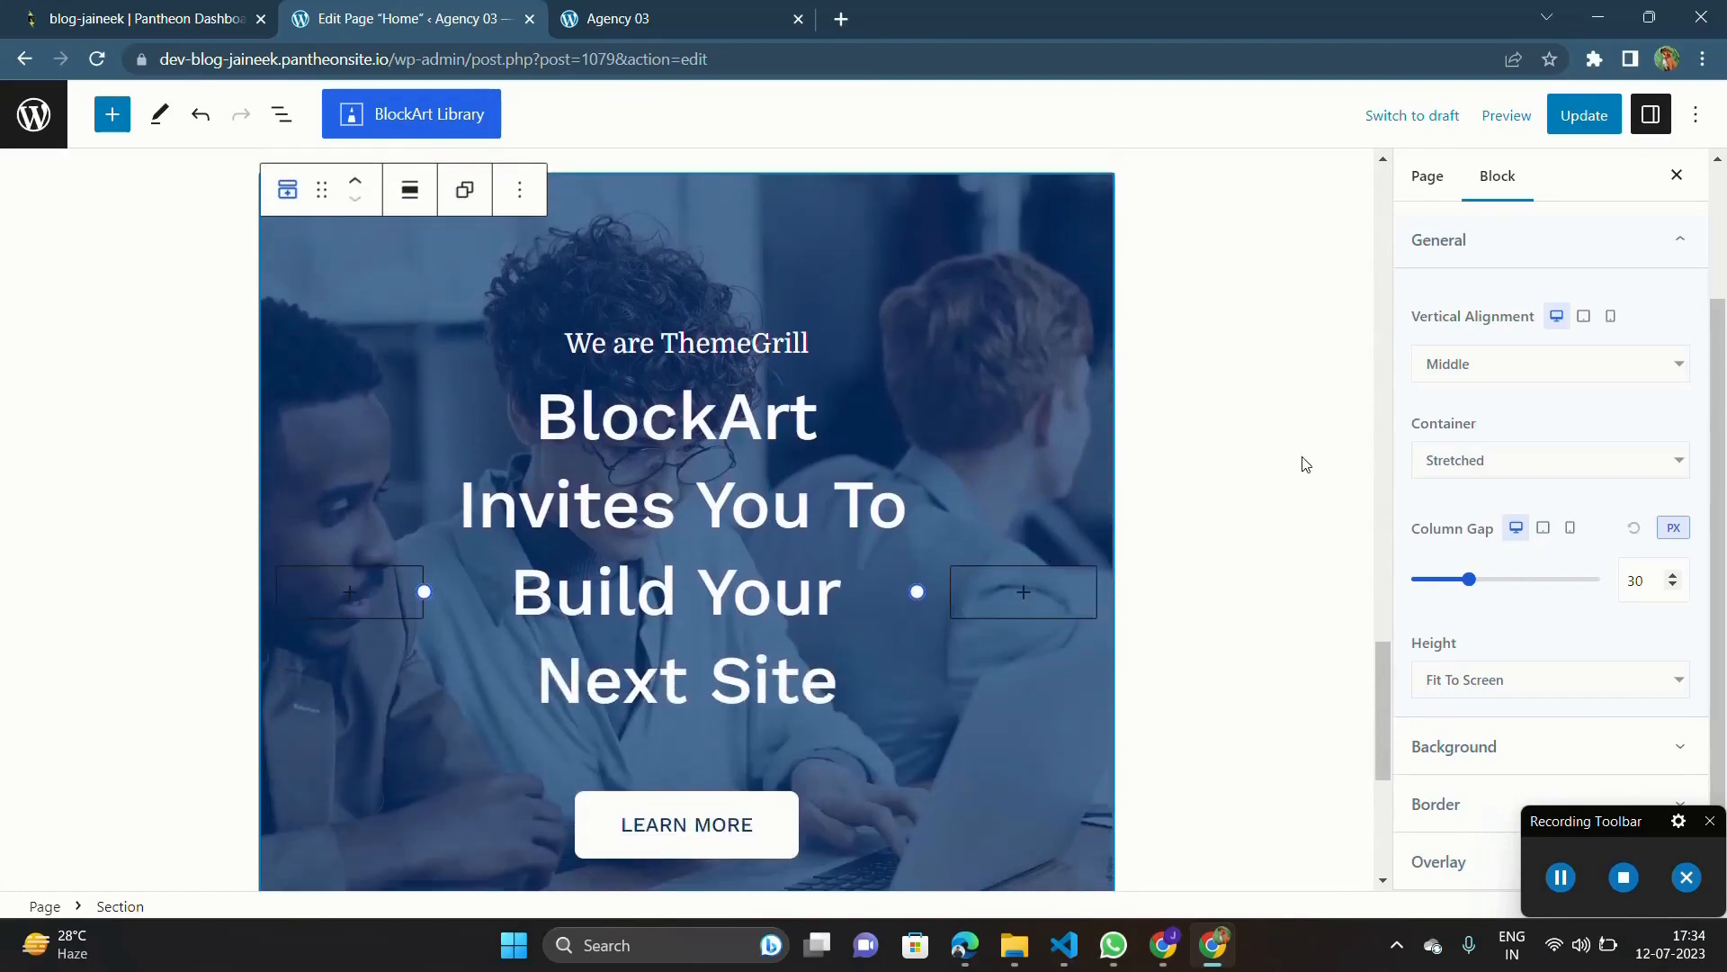
{"action": "scroll", "coordinate": [1301, 464], "scroll_direction": "up", "scroll_amount": 10}
{"action": "scroll", "coordinate": [1305, 463], "scroll_direction": "down", "scroll_amount": 10}
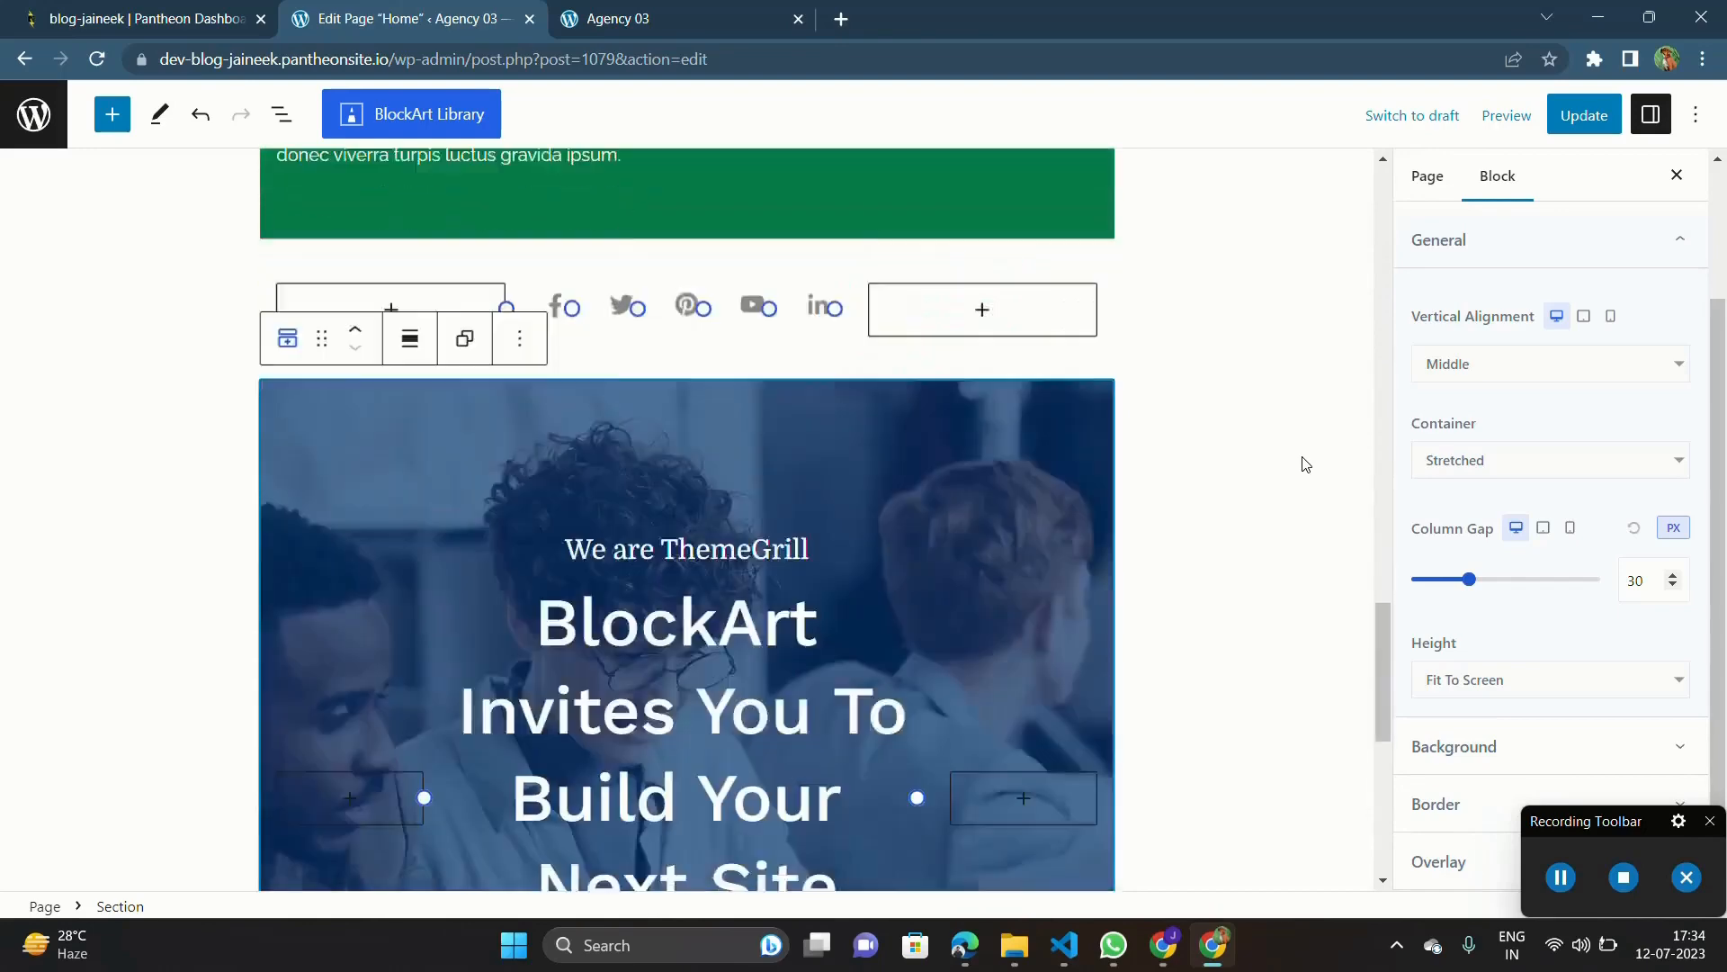
{"action": "scroll", "coordinate": [845, 367], "scroll_direction": "up", "scroll_amount": 4}
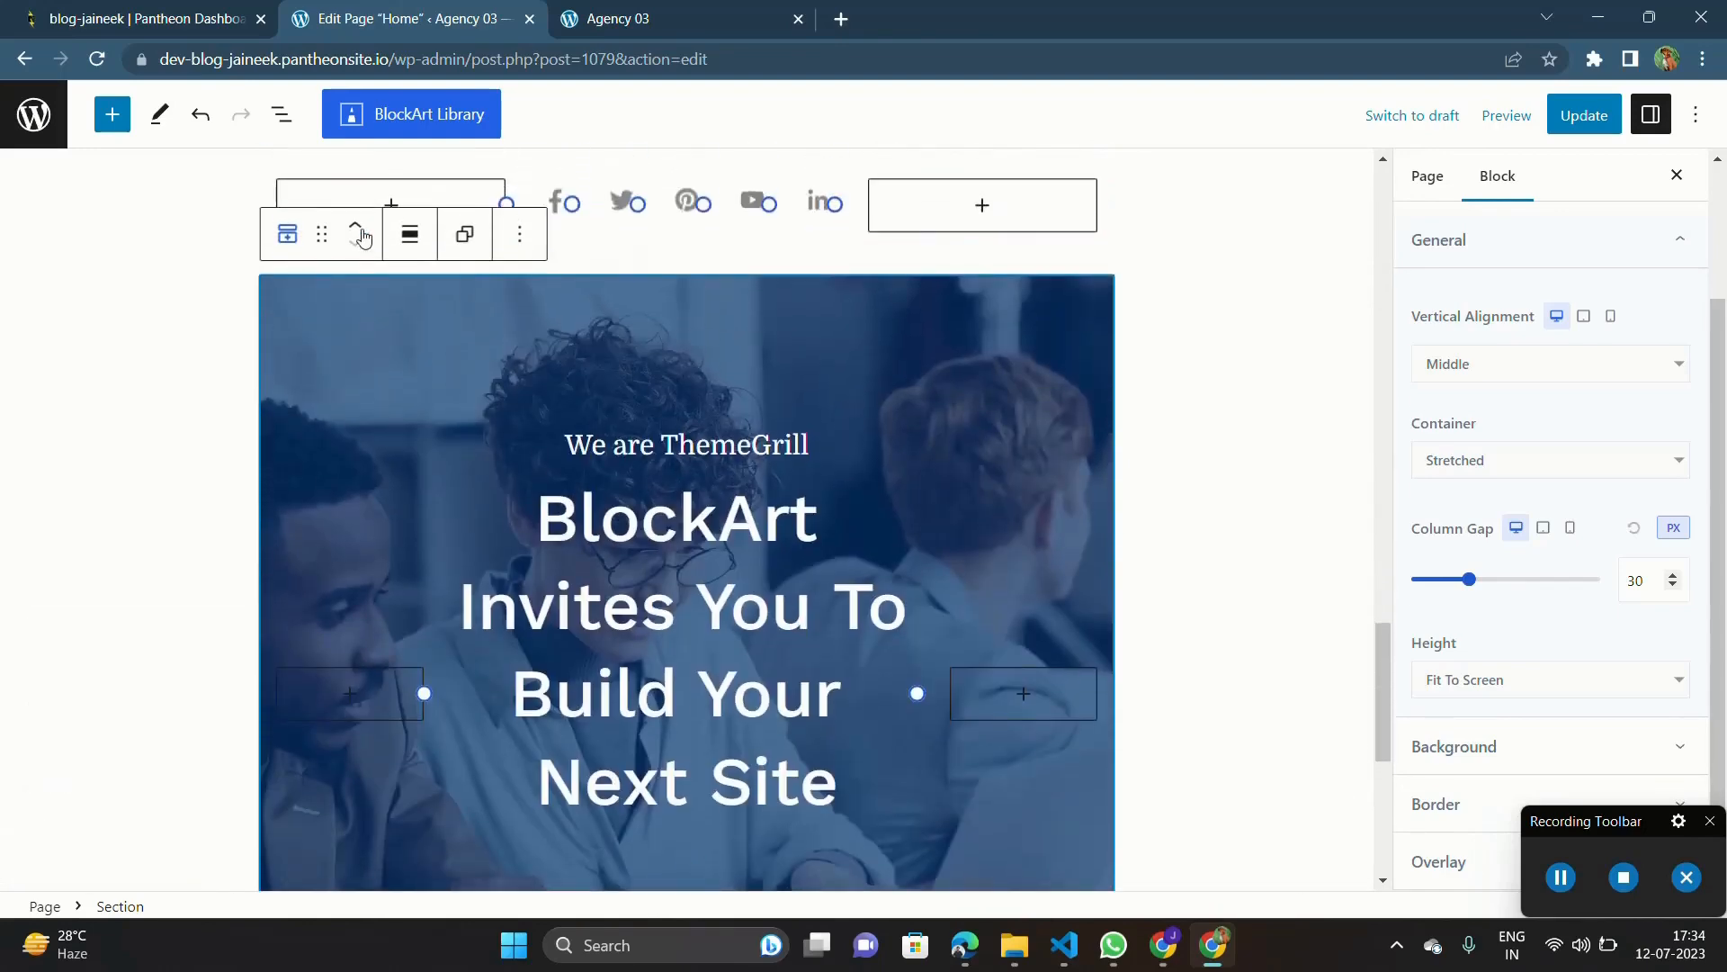
Step: Move the imported banner section up to the start of the page, above the hero section
{"action": "left_click", "coordinate": [357, 235]}
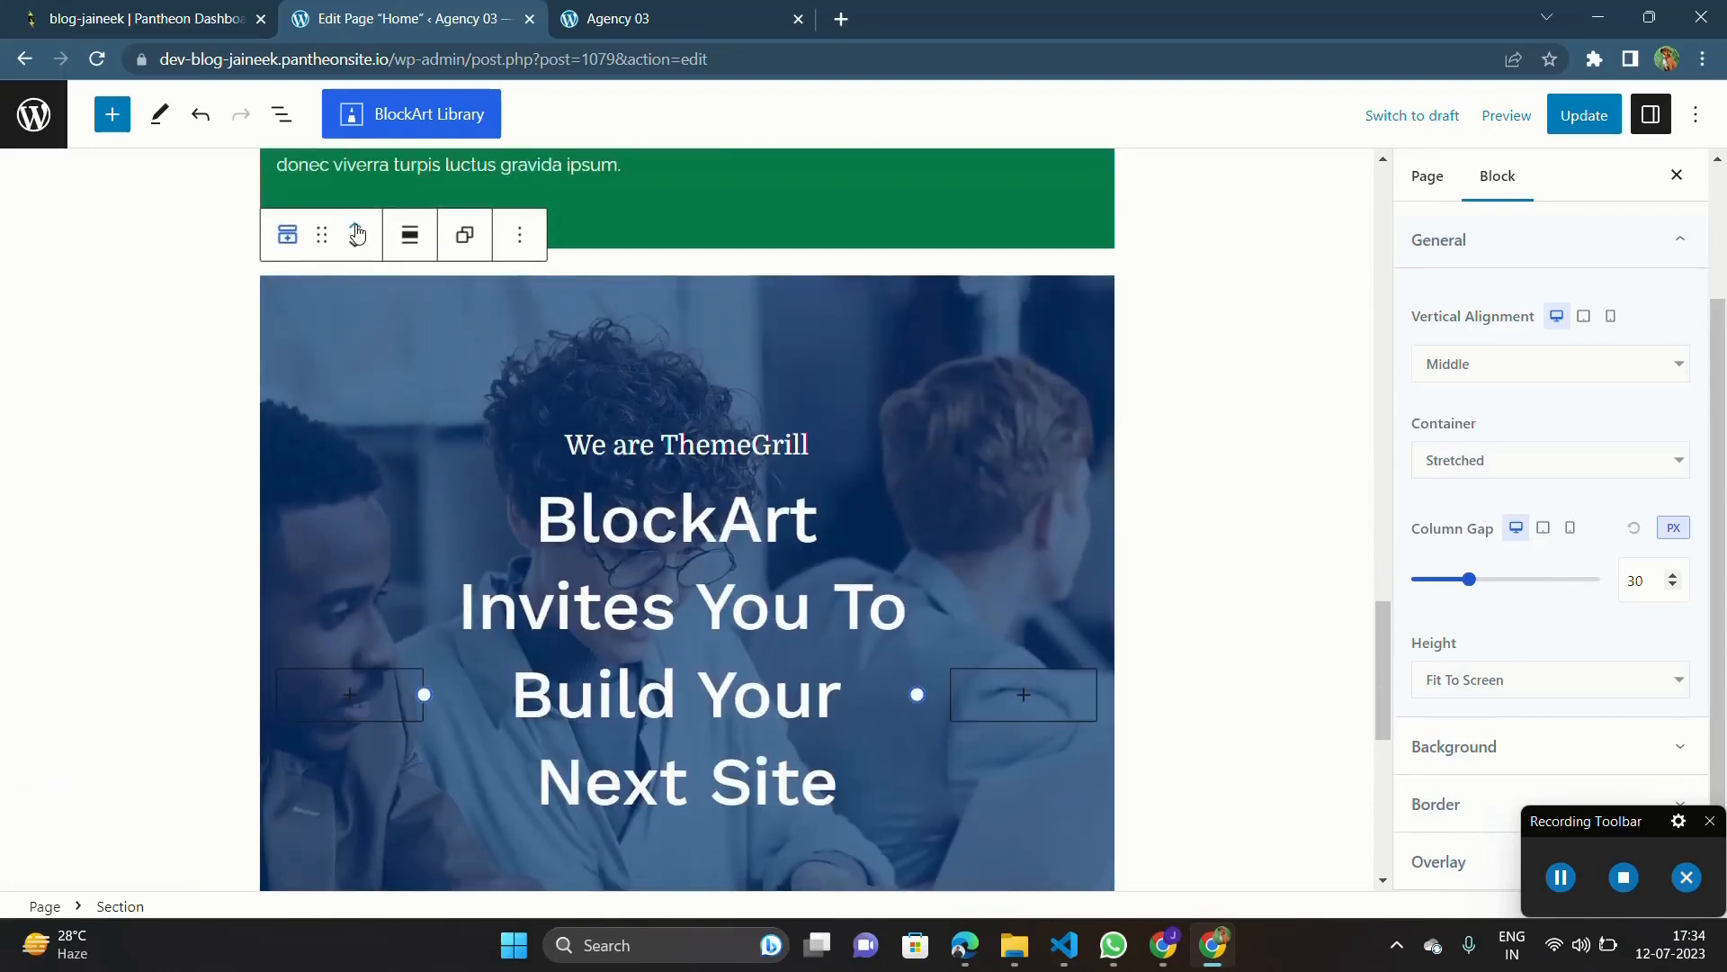
{"action": "left_click", "coordinate": [358, 235]}
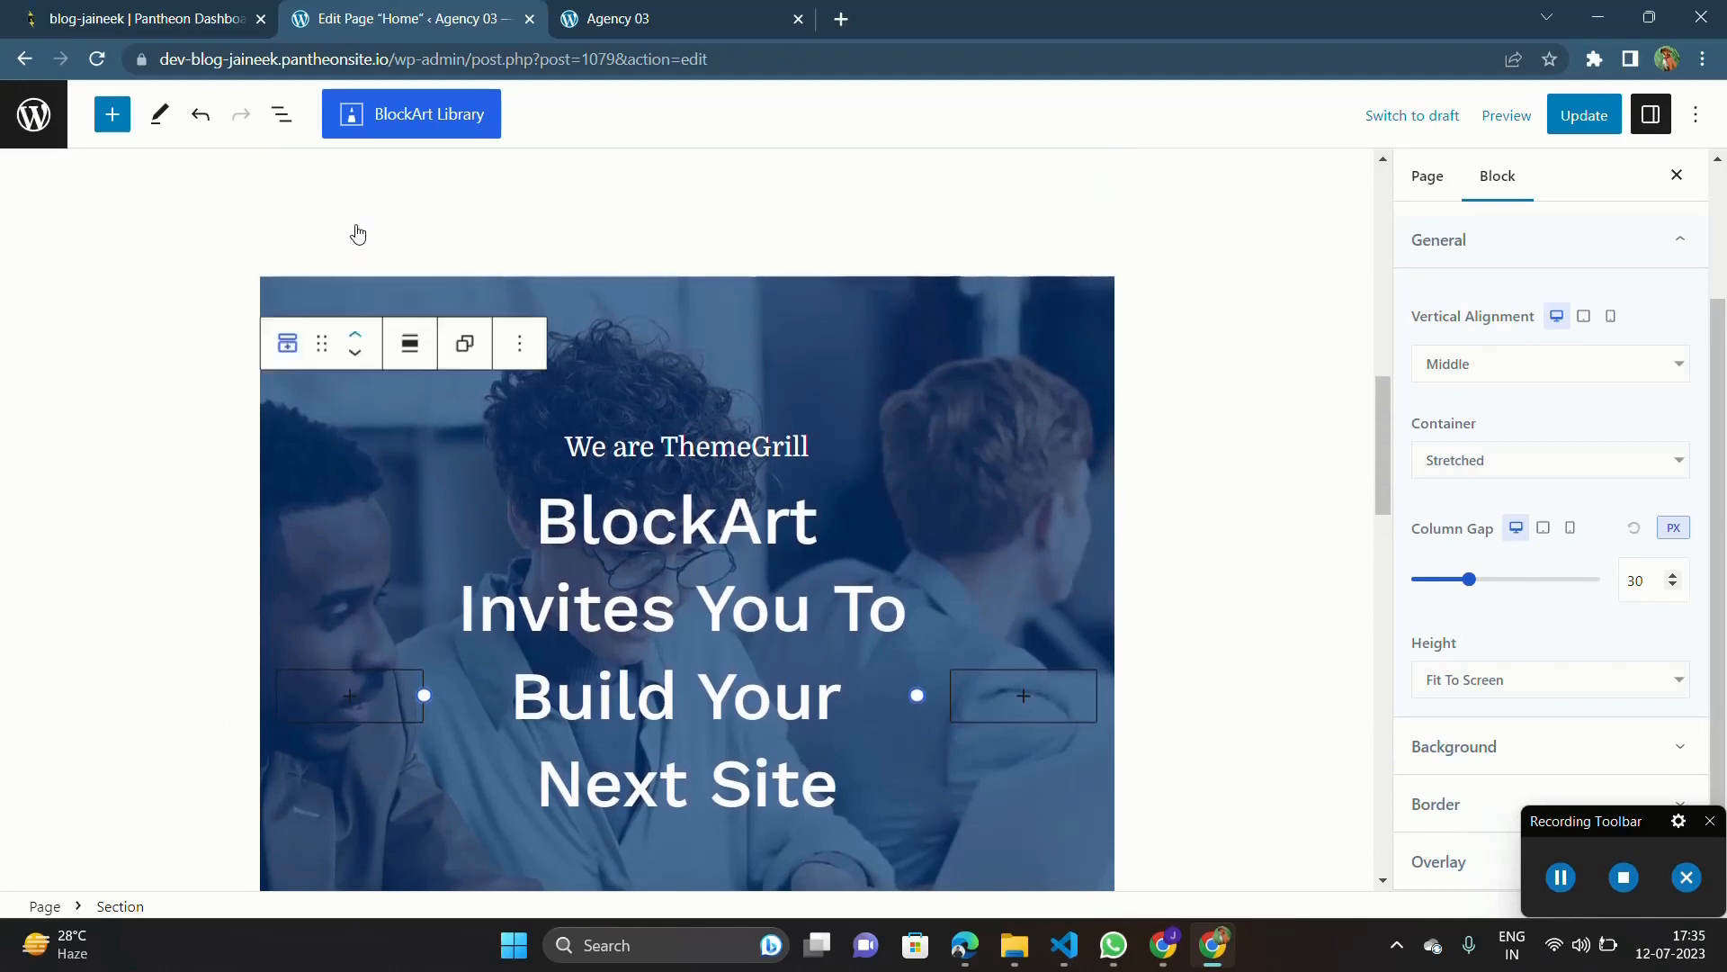
{"action": "scroll", "coordinate": [752, 619], "scroll_direction": "down", "scroll_amount": 5}
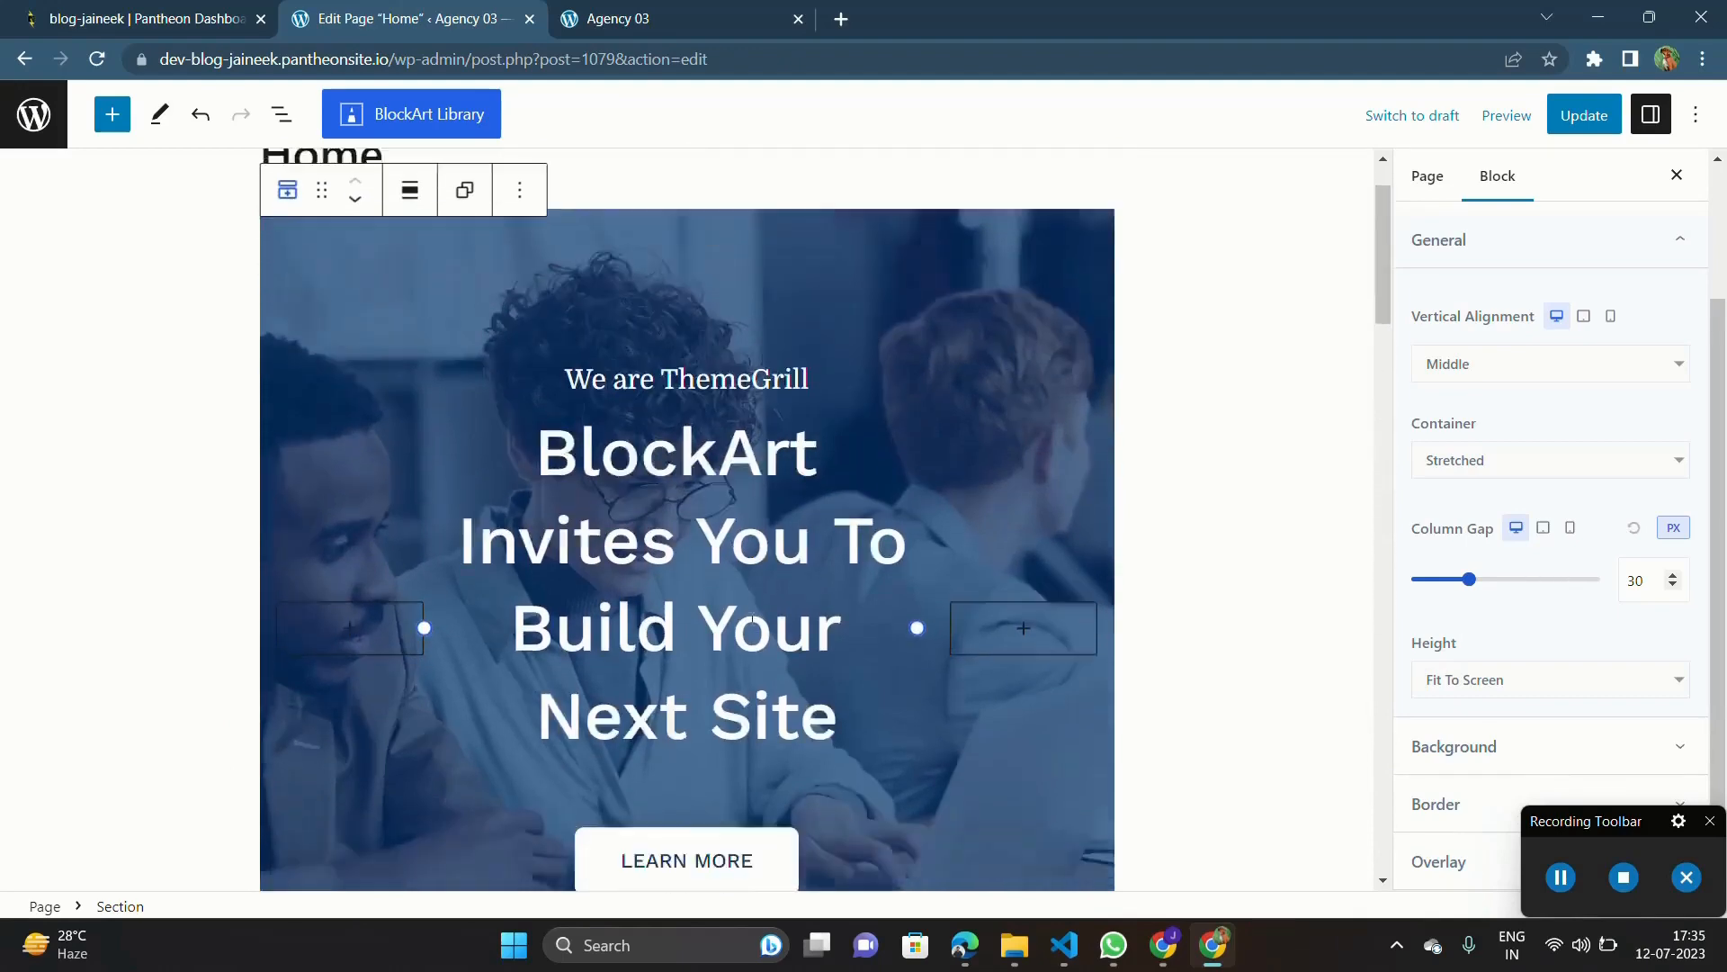
{"action": "scroll", "coordinate": [752, 619], "scroll_direction": "up", "scroll_amount": 5}
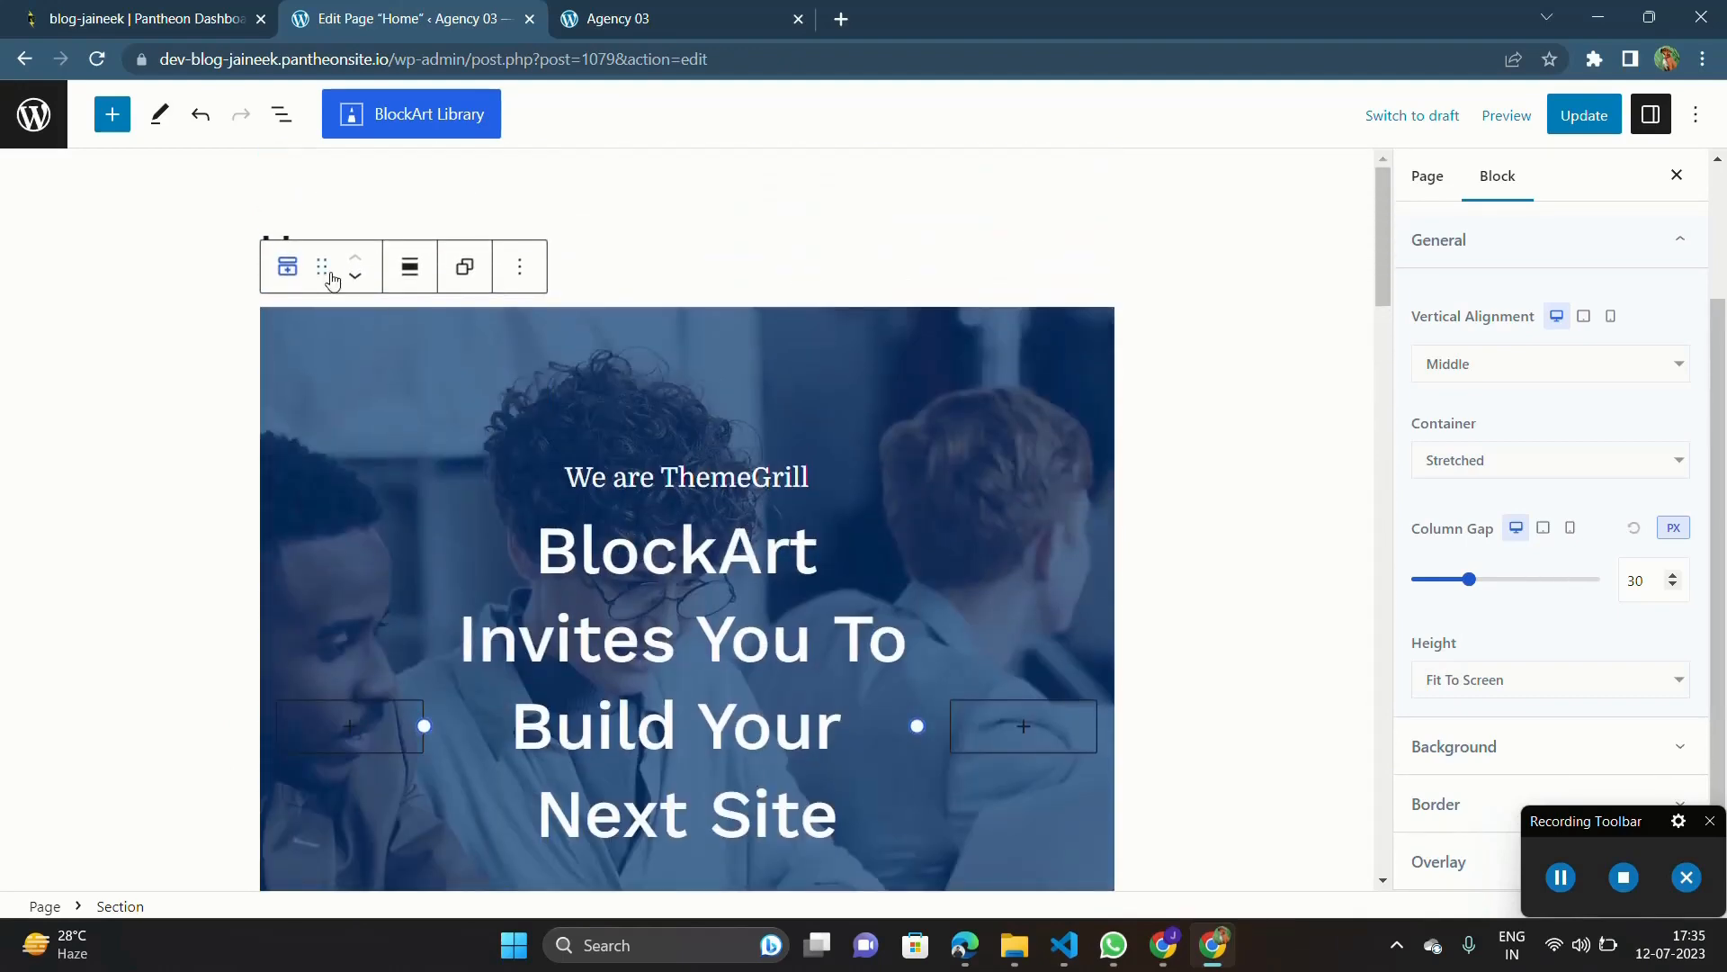
{"action": "left_click_drag", "start_coordinate": [325, 276], "coordinate": [456, 414]}
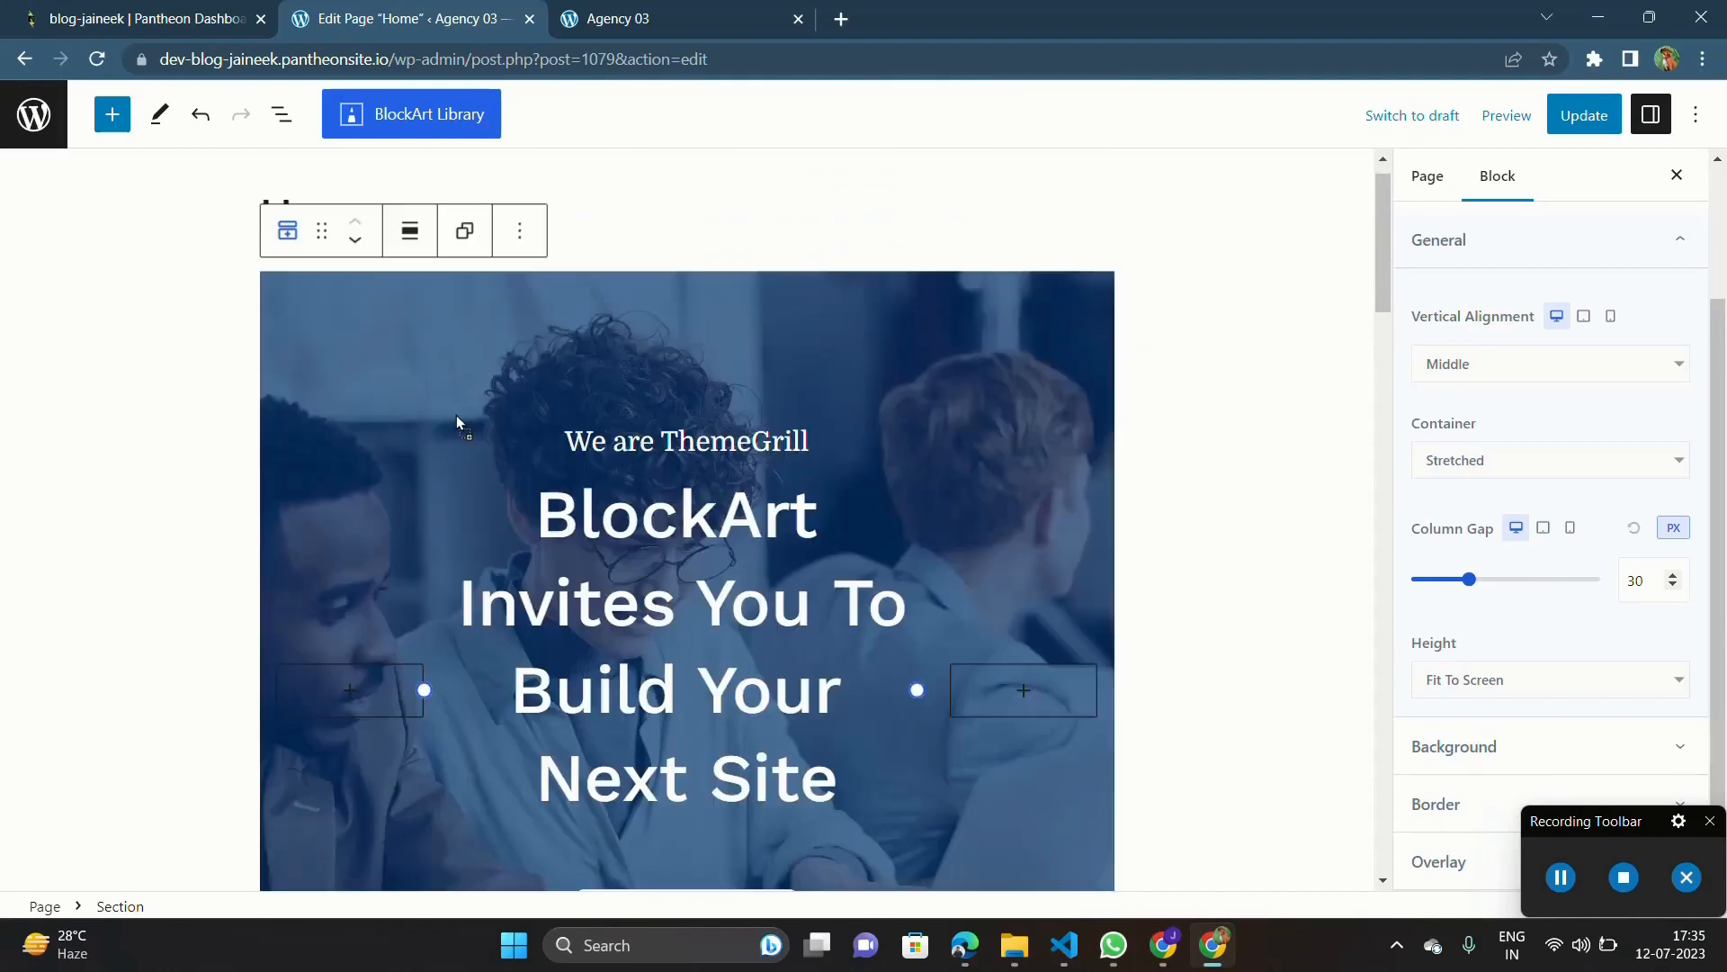
Step: Delete the imported banner section from the page
{"action": "left_click", "coordinate": [512, 243]}
{"action": "left_click", "coordinate": [569, 803]}
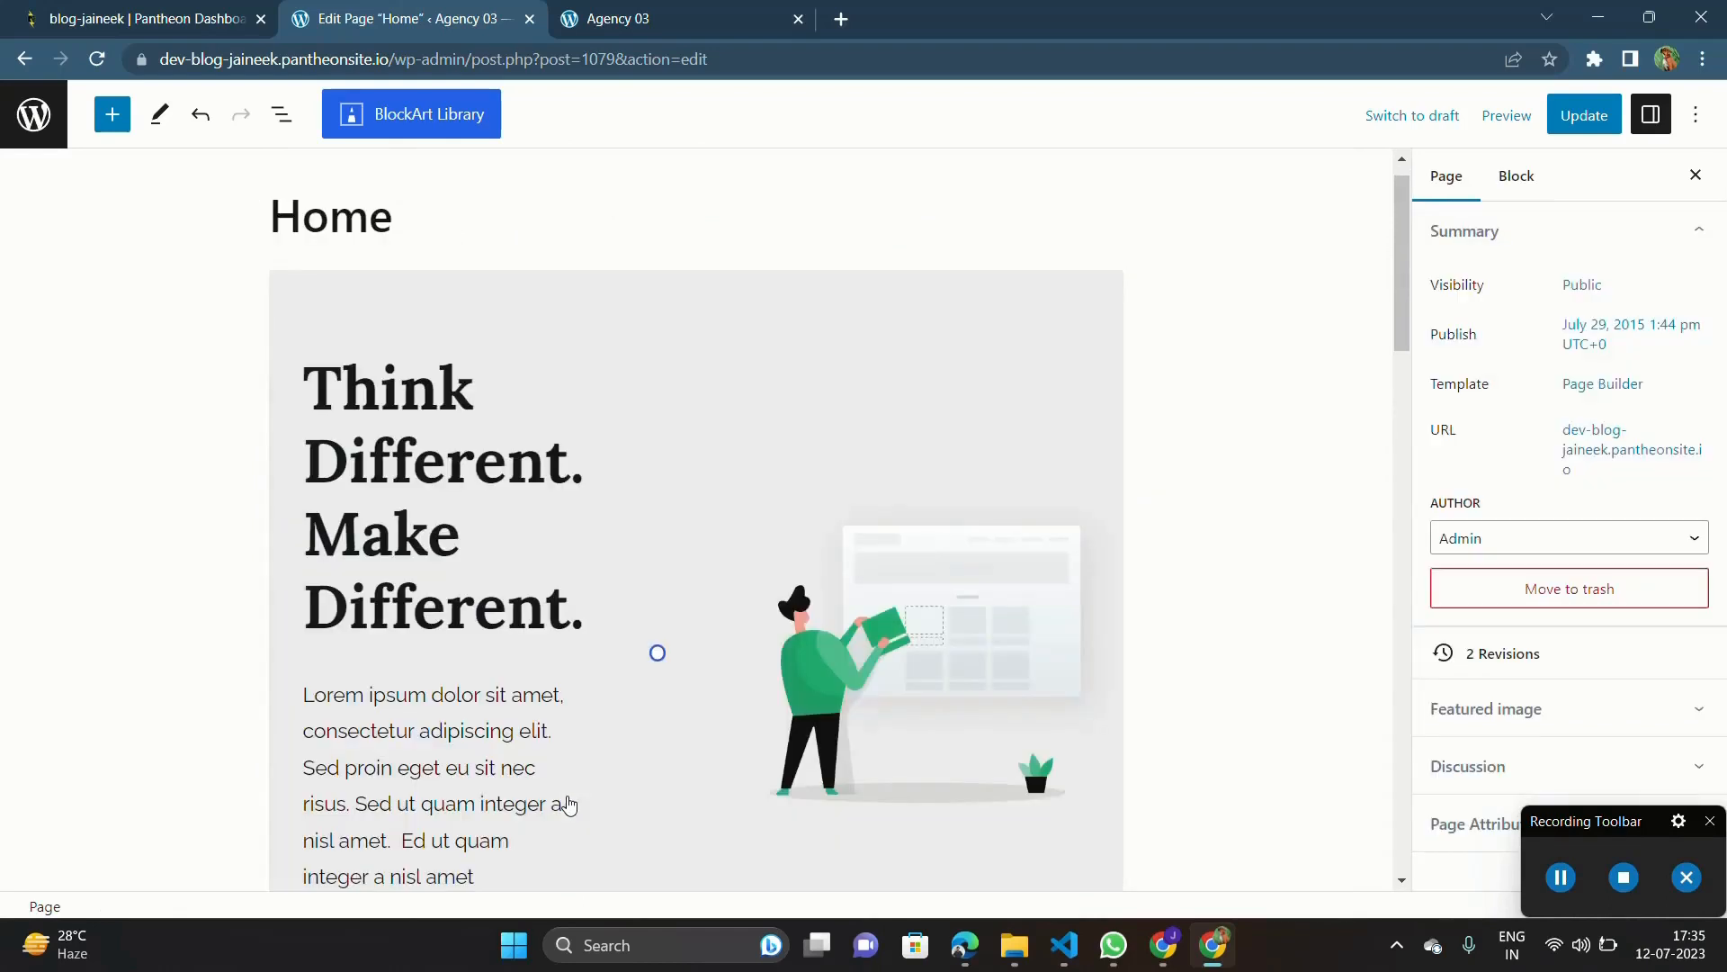
Step: Select the hero section block and open its background settings
{"action": "left_click", "coordinate": [786, 407]}
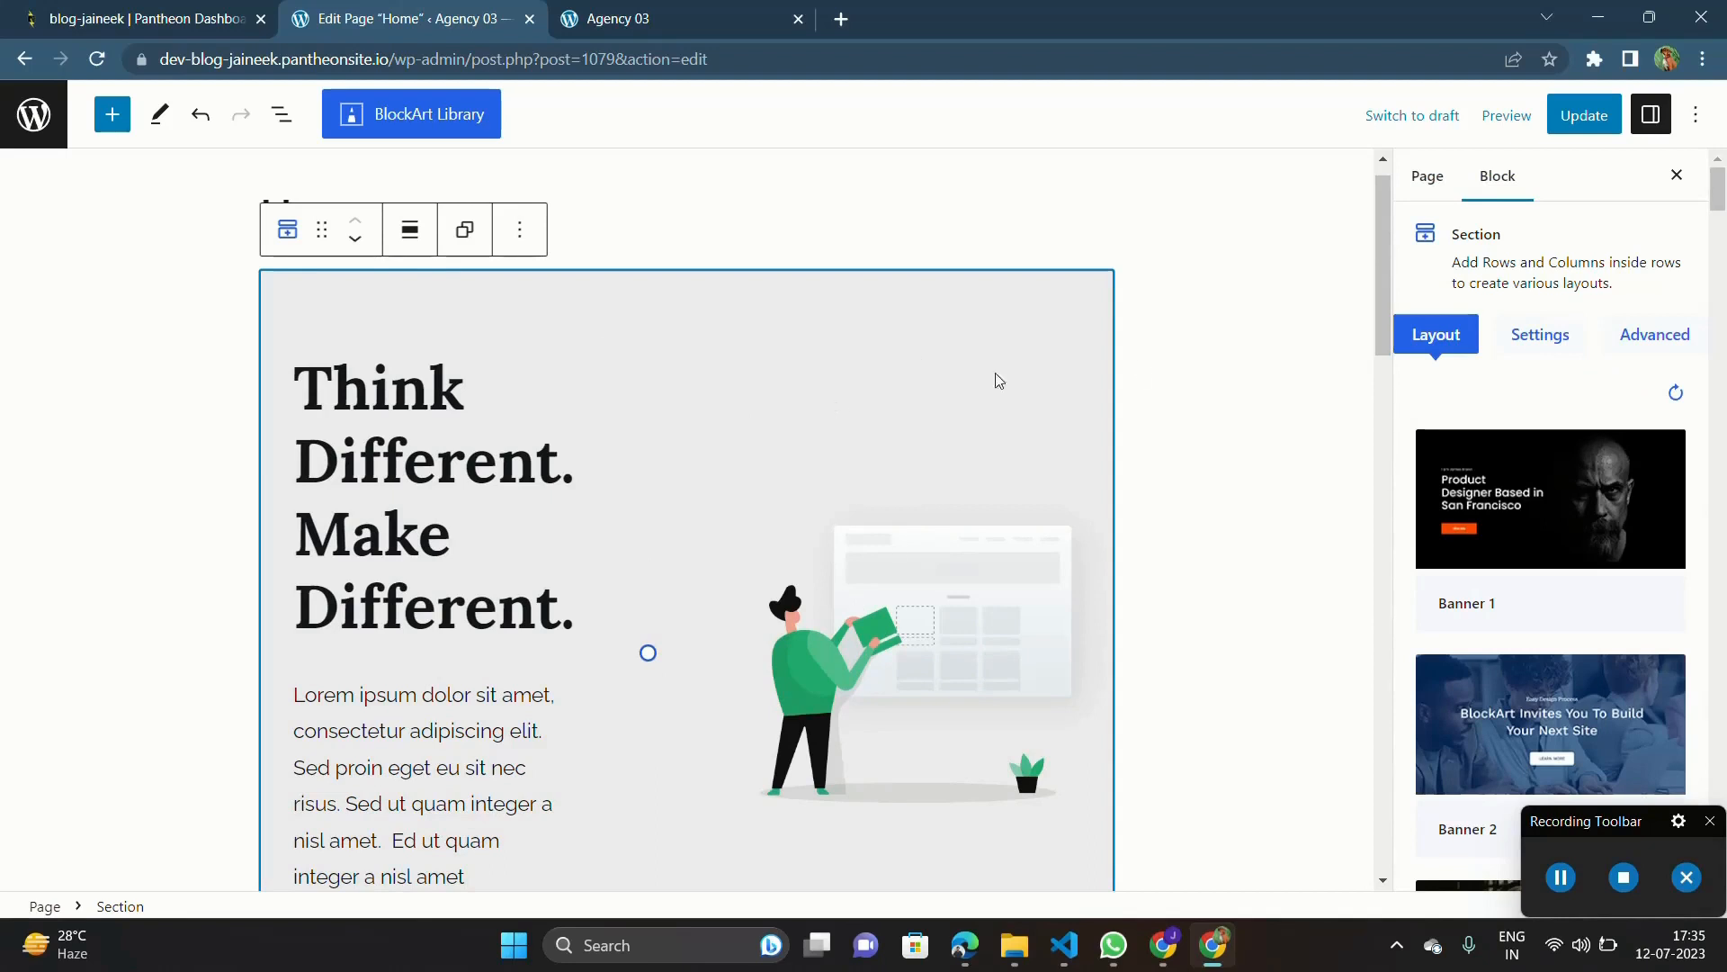
{"action": "left_click", "coordinate": [1540, 335]}
{"action": "scroll", "coordinate": [1551, 465], "scroll_direction": "down", "scroll_amount": 3}
{"action": "scroll", "coordinate": [1551, 466], "scroll_direction": "down", "scroll_amount": 1}
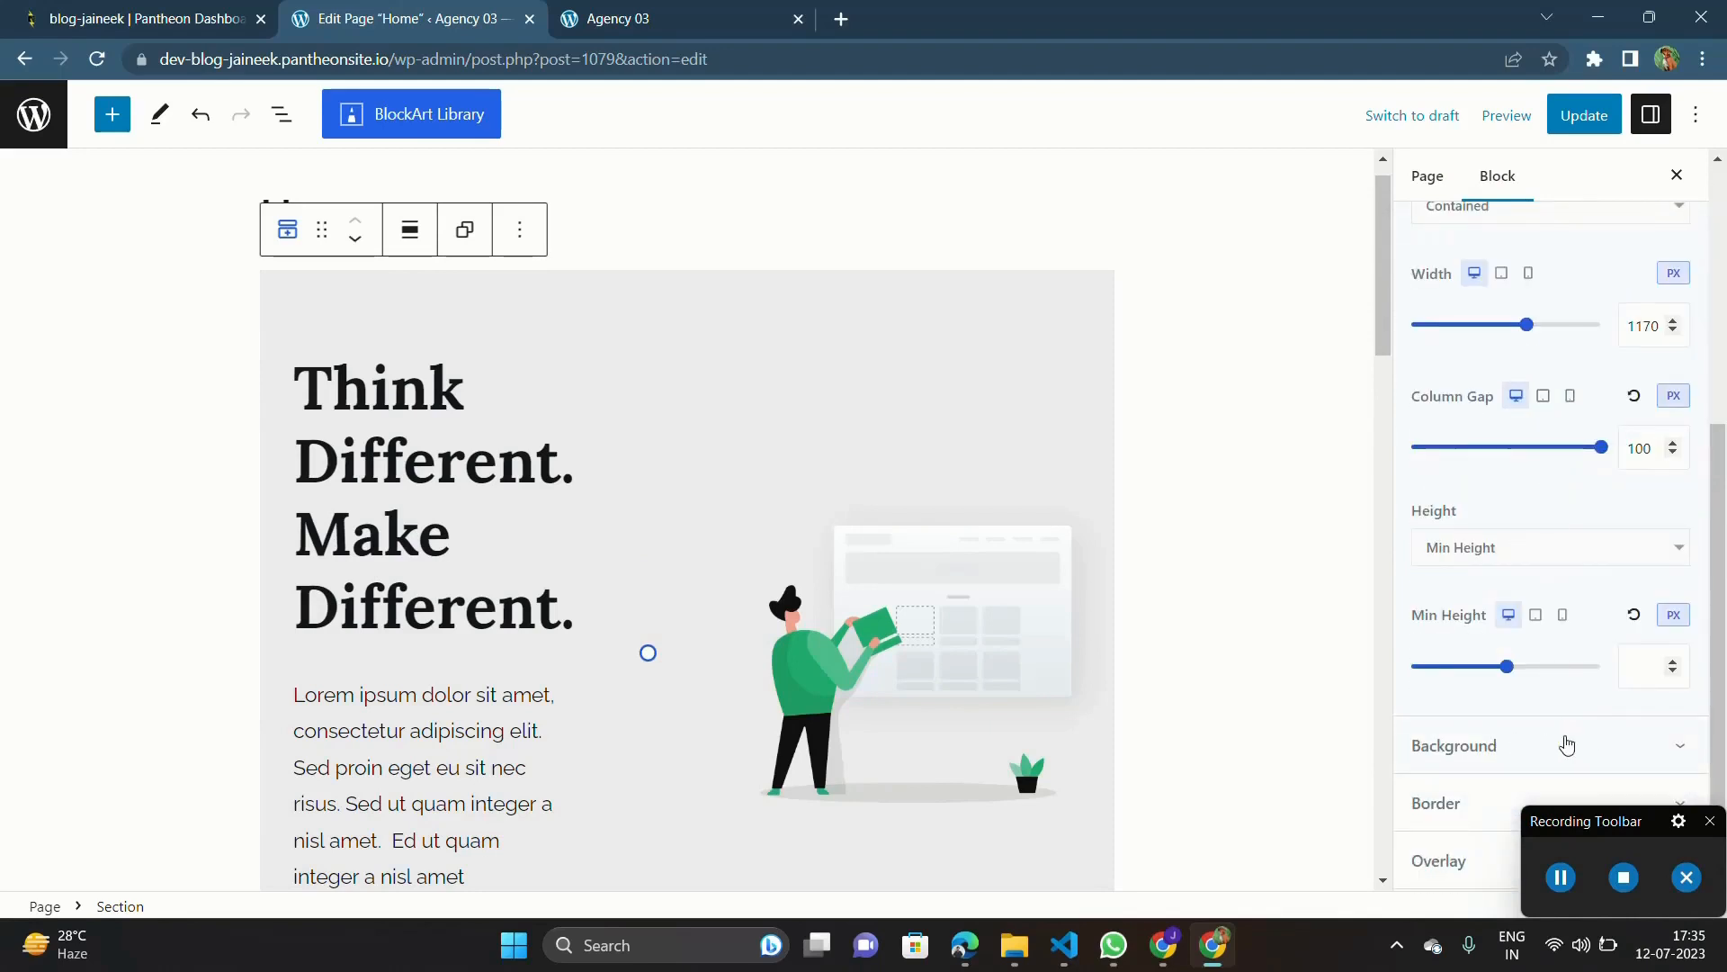
{"action": "left_click", "coordinate": [1571, 743]}
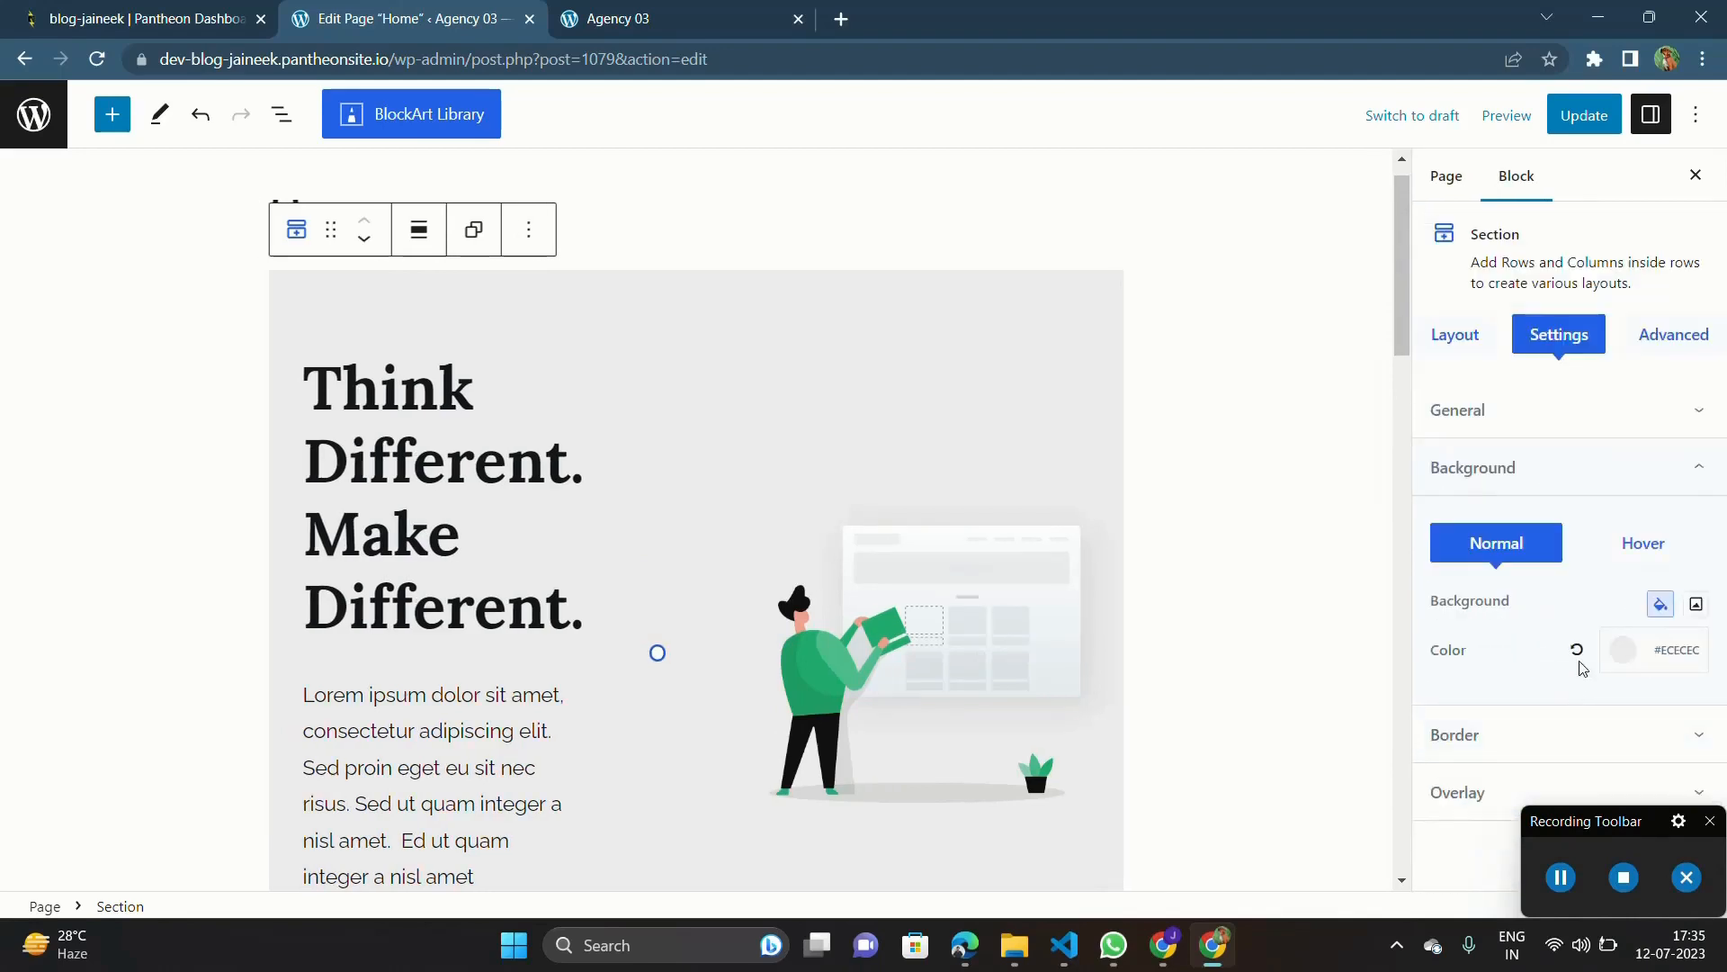
Step: Compare the image and colour background types for the hero section's normal state, ending on the image type
{"action": "left_click", "coordinate": [1696, 609]}
{"action": "scroll", "coordinate": [1709, 497], "scroll_direction": "down", "scroll_amount": 1}
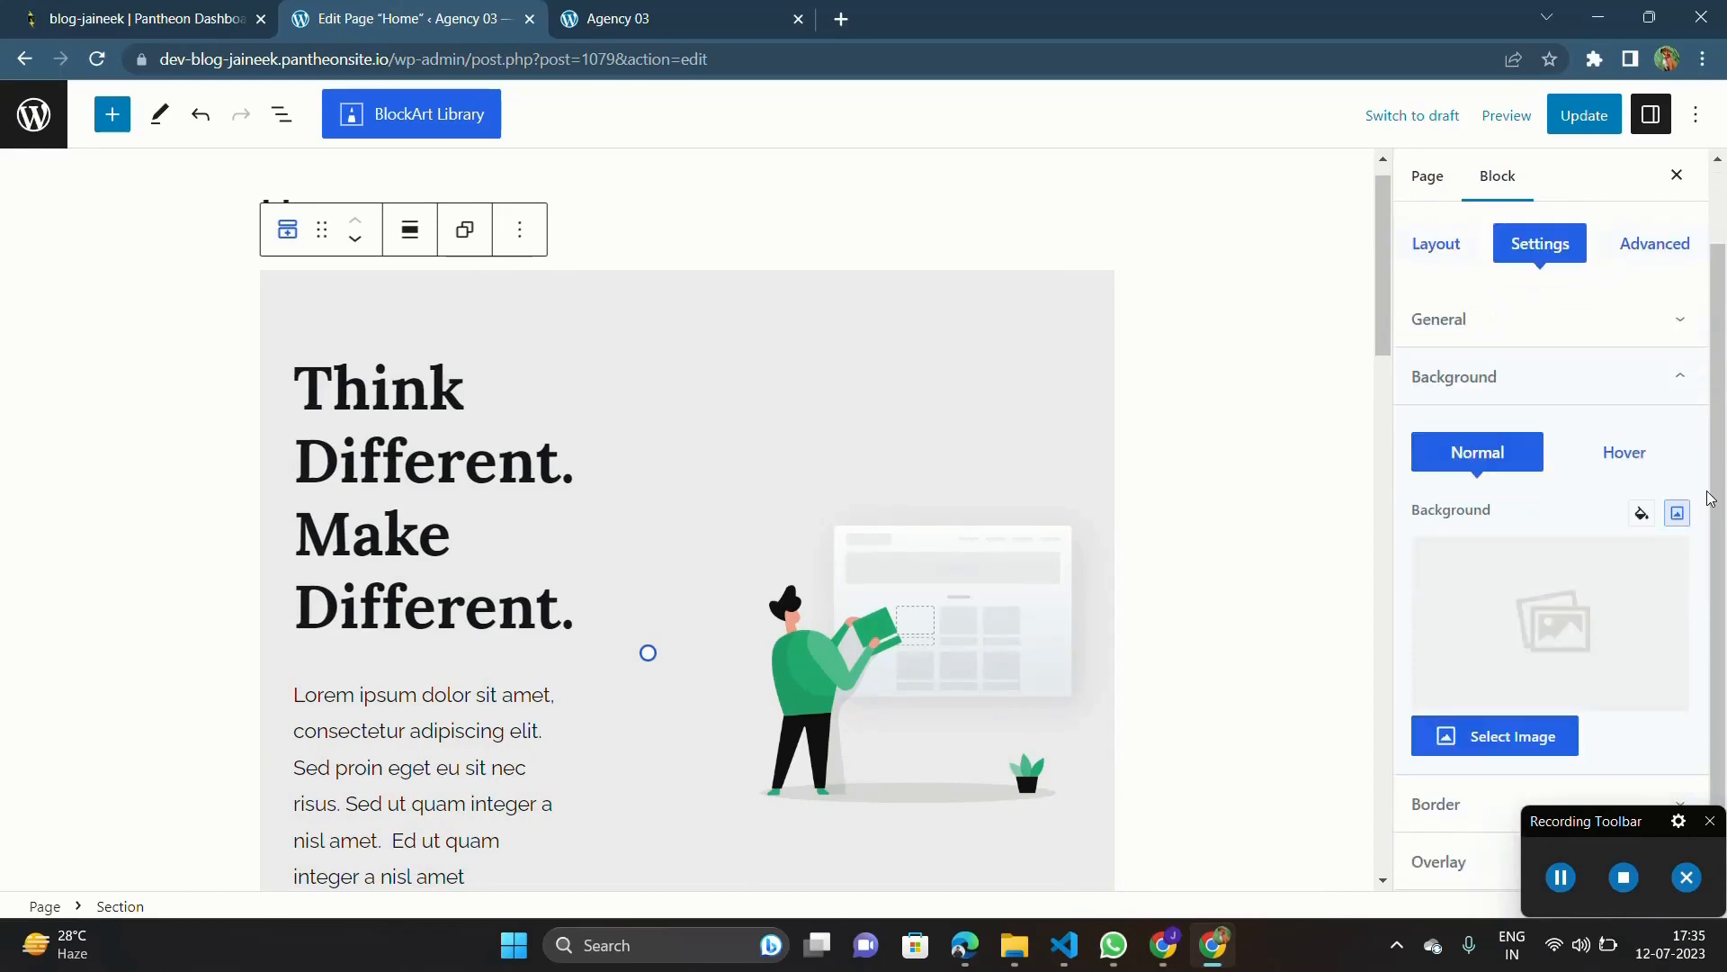
{"action": "scroll", "coordinate": [1684, 512], "scroll_direction": "up", "scroll_amount": 5}
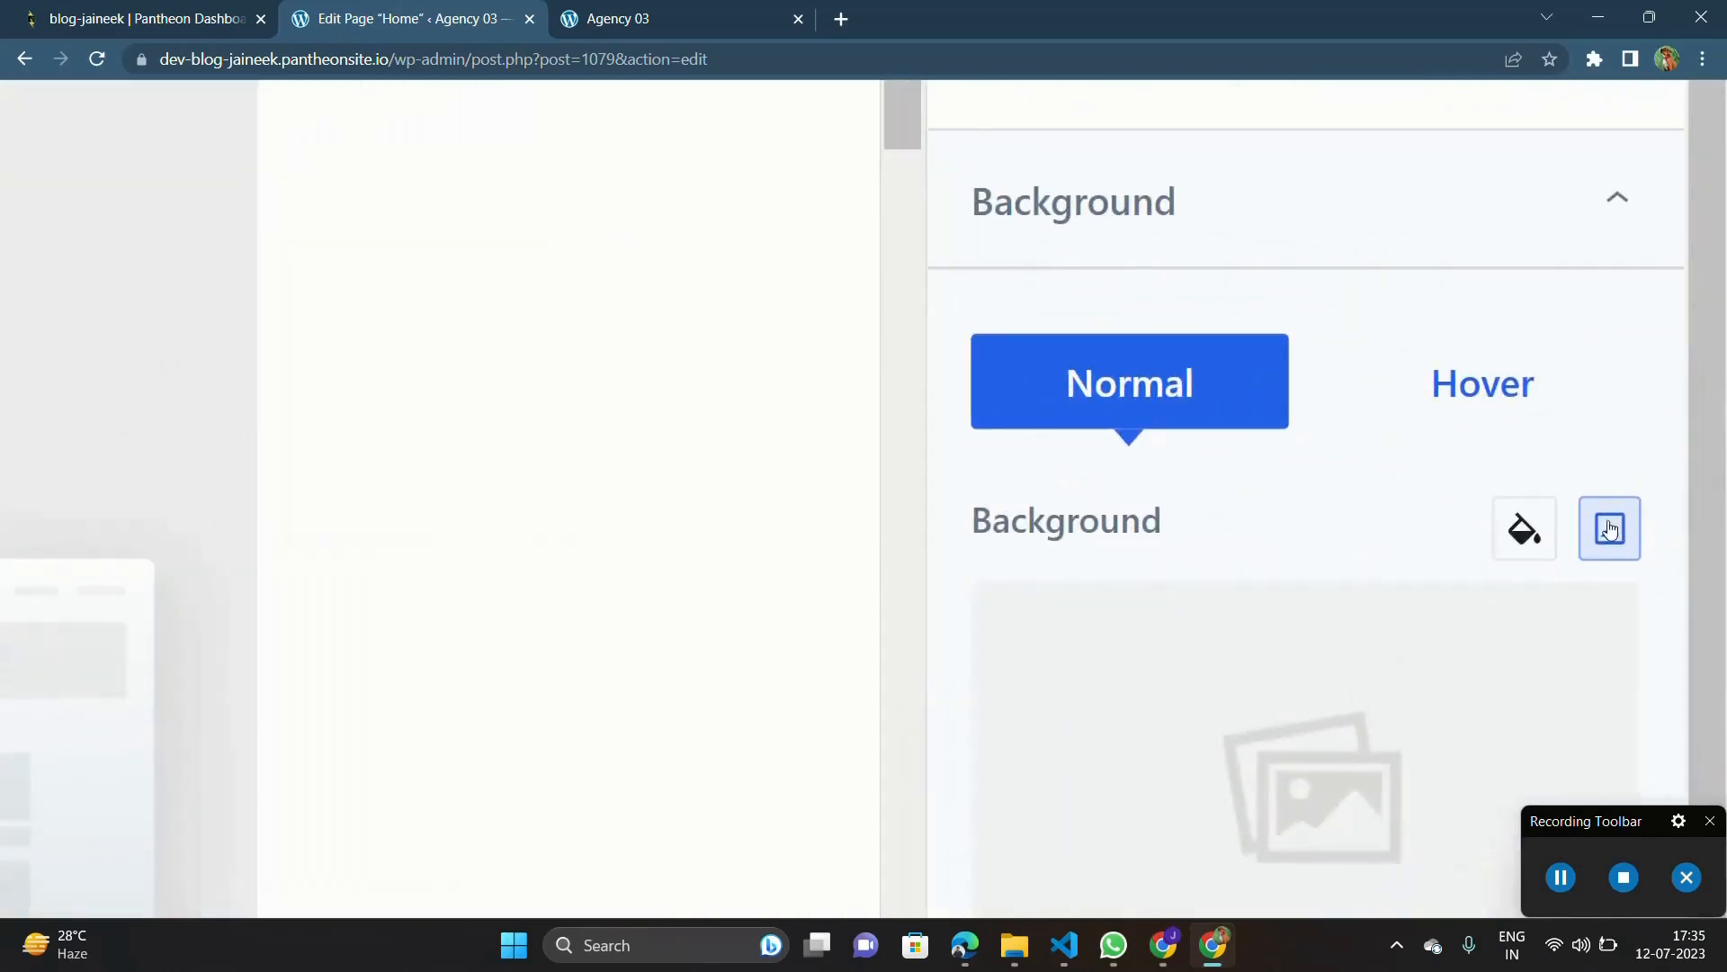
{"action": "left_click", "coordinate": [1526, 530]}
{"action": "scroll", "coordinate": [1534, 540], "scroll_direction": "down", "scroll_amount": 4}
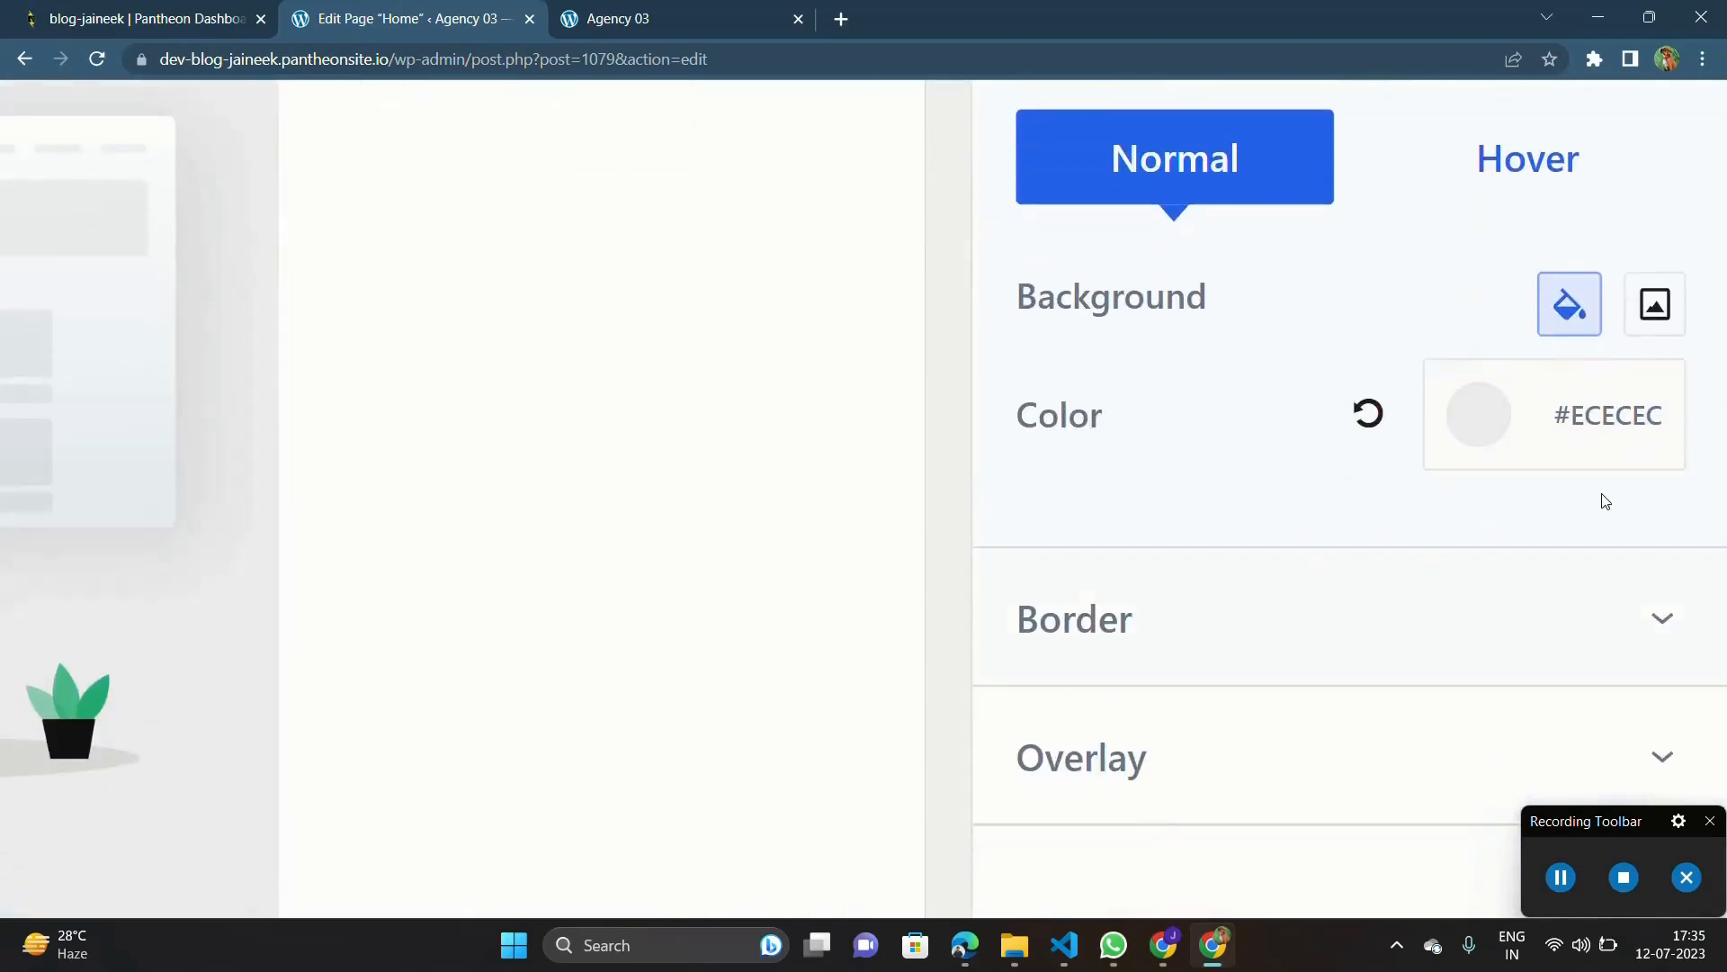
{"action": "left_click", "coordinate": [1653, 321]}
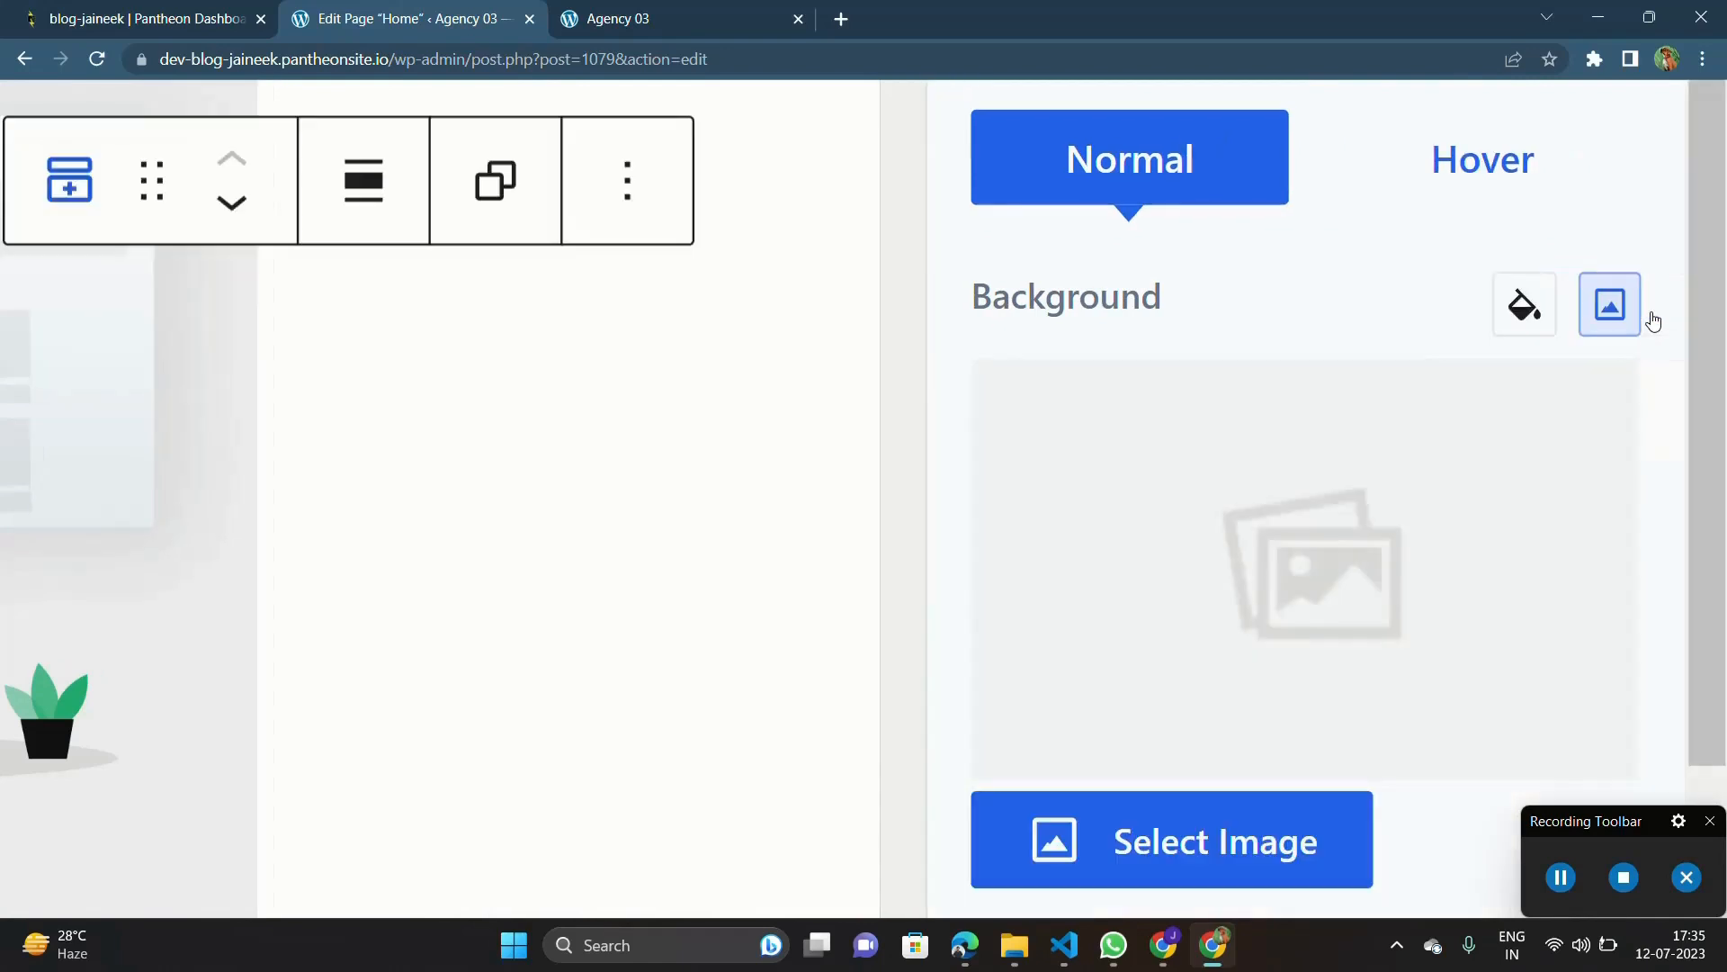
{"action": "scroll", "coordinate": [1208, 500], "scroll_direction": "down", "scroll_amount": 2}
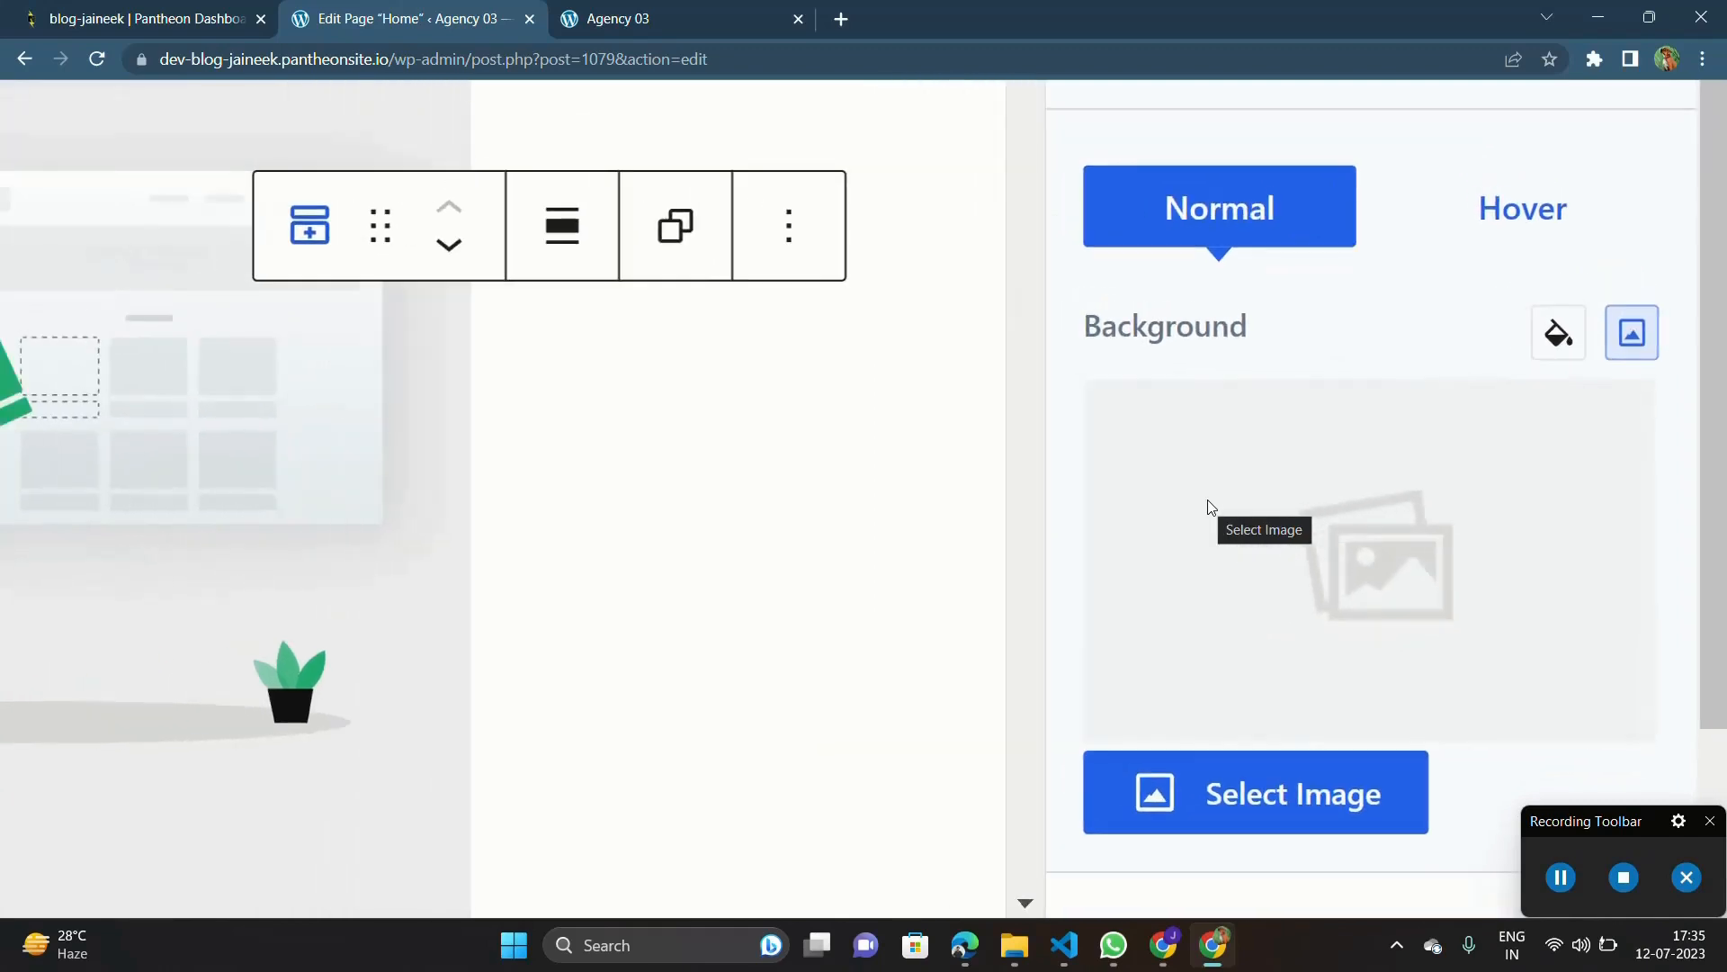
{"action": "scroll", "coordinate": [1398, 594], "scroll_direction": "down", "scroll_amount": 3}
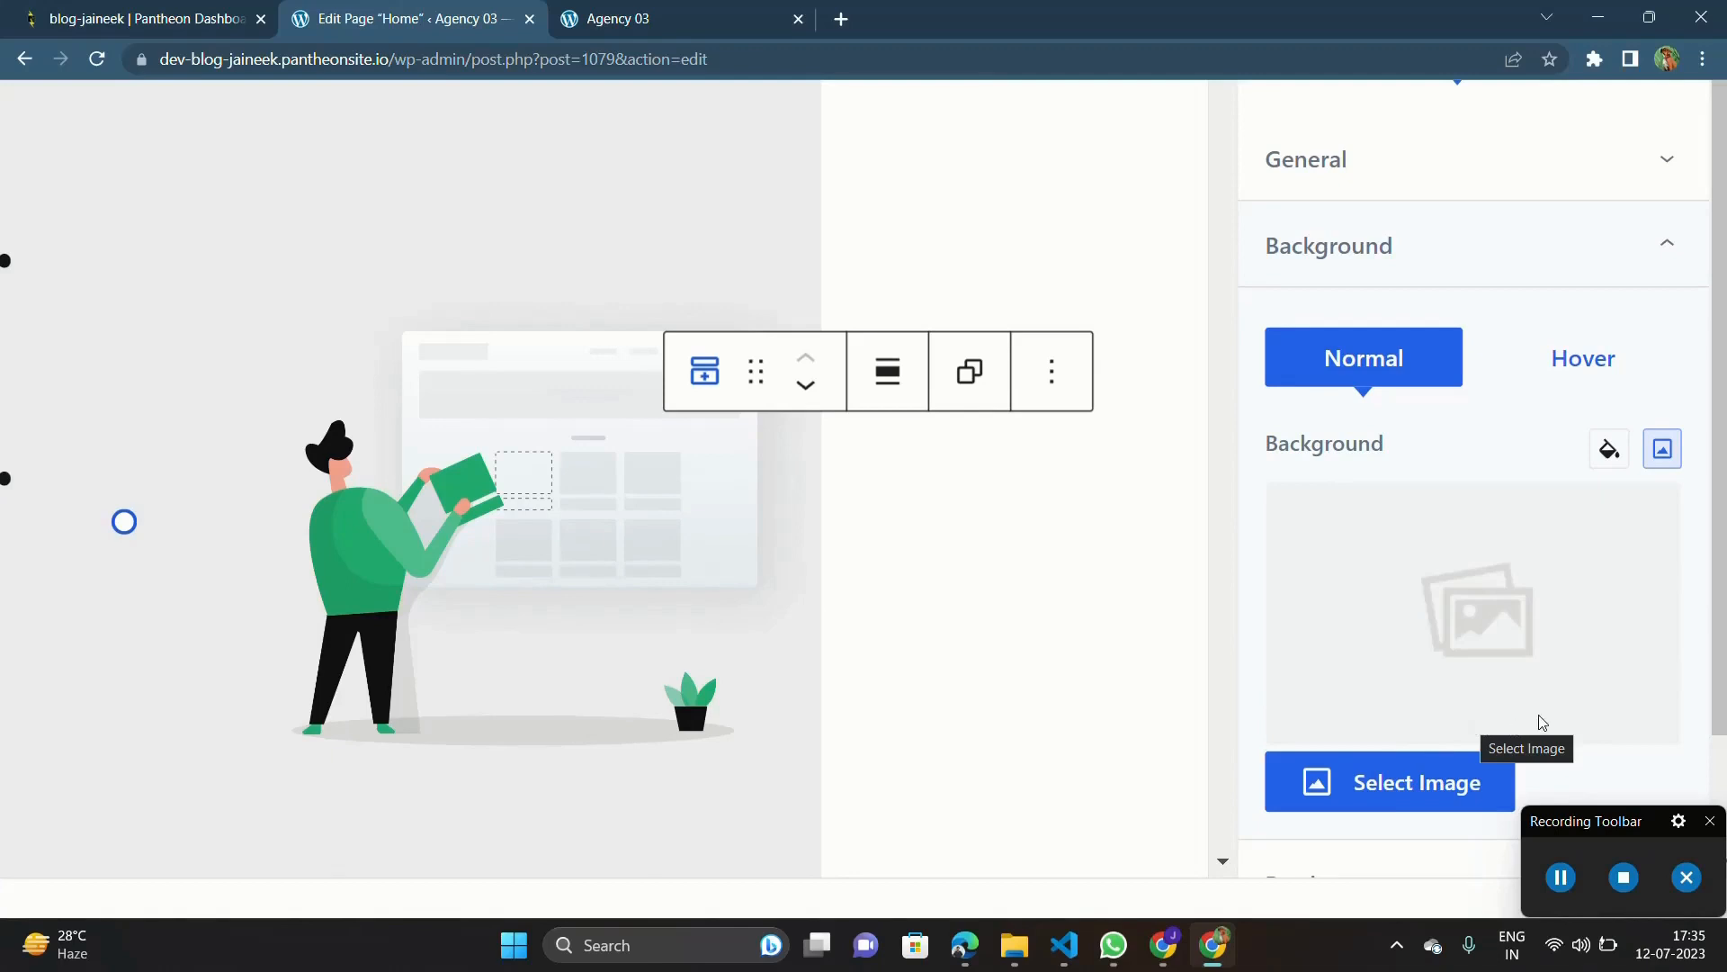
{"action": "left_click", "coordinate": [1561, 877]}
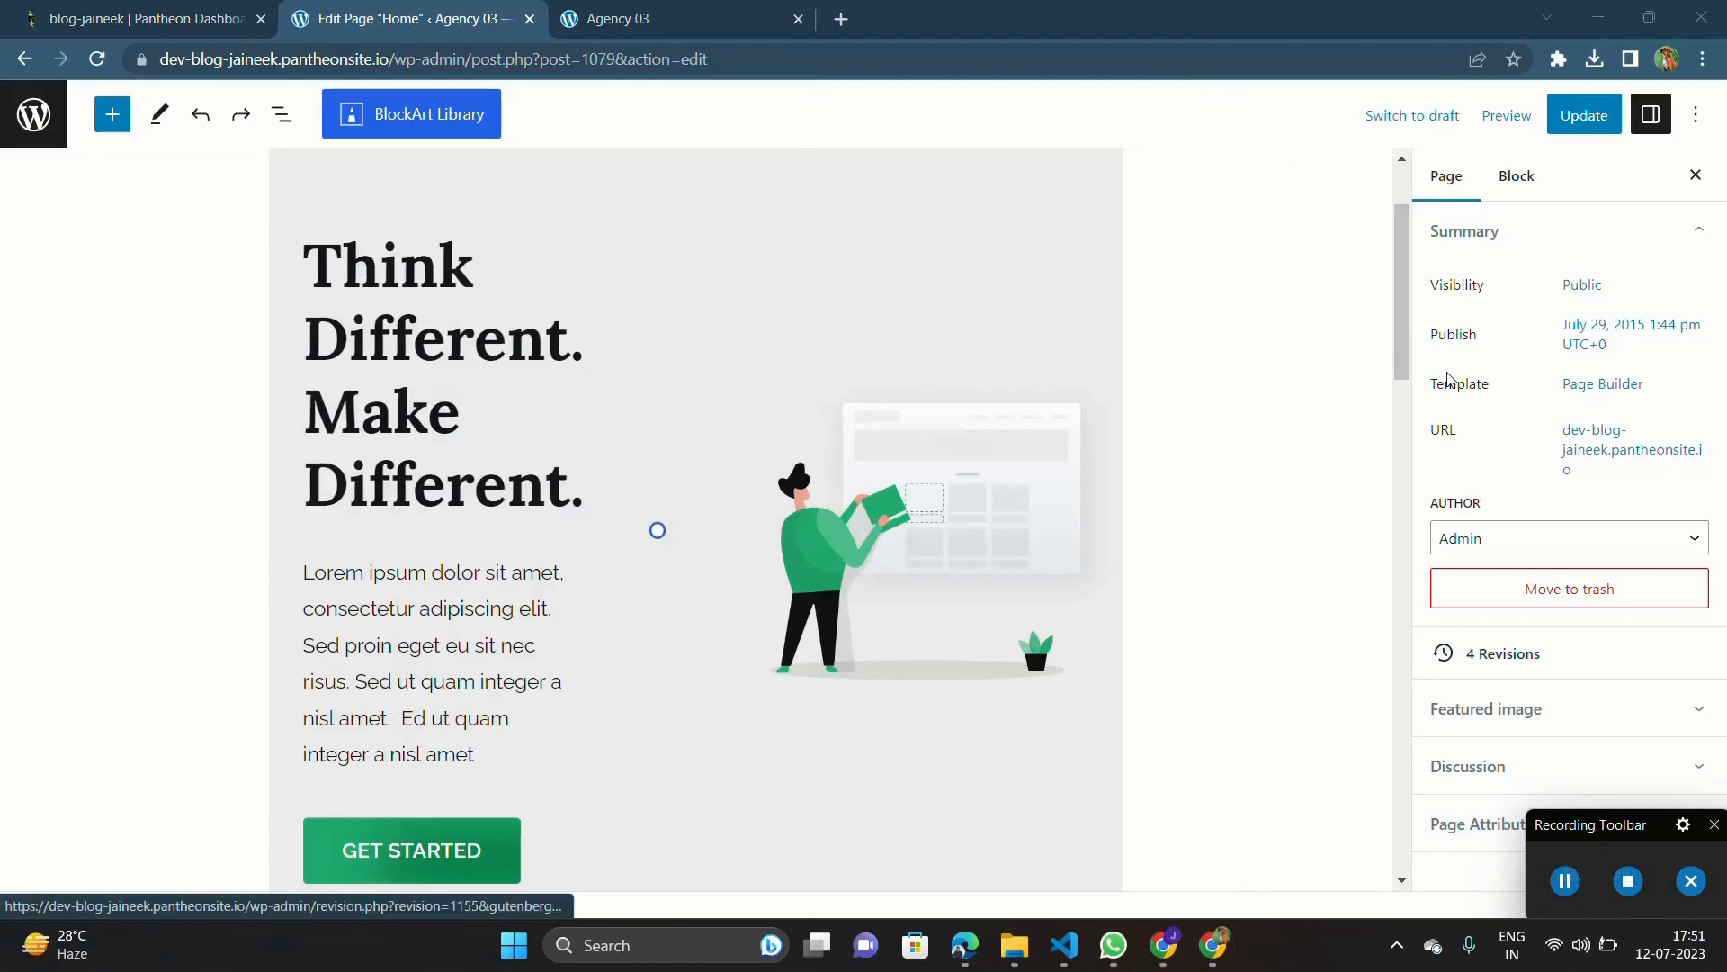
Step: Select the hero section block again, look over its advanced spacing options, and open its background settings
{"action": "scroll", "coordinate": [1049, 493], "scroll_direction": "down", "scroll_amount": 2}
{"action": "scroll", "coordinate": [1049, 492], "scroll_direction": "up", "scroll_amount": 4}
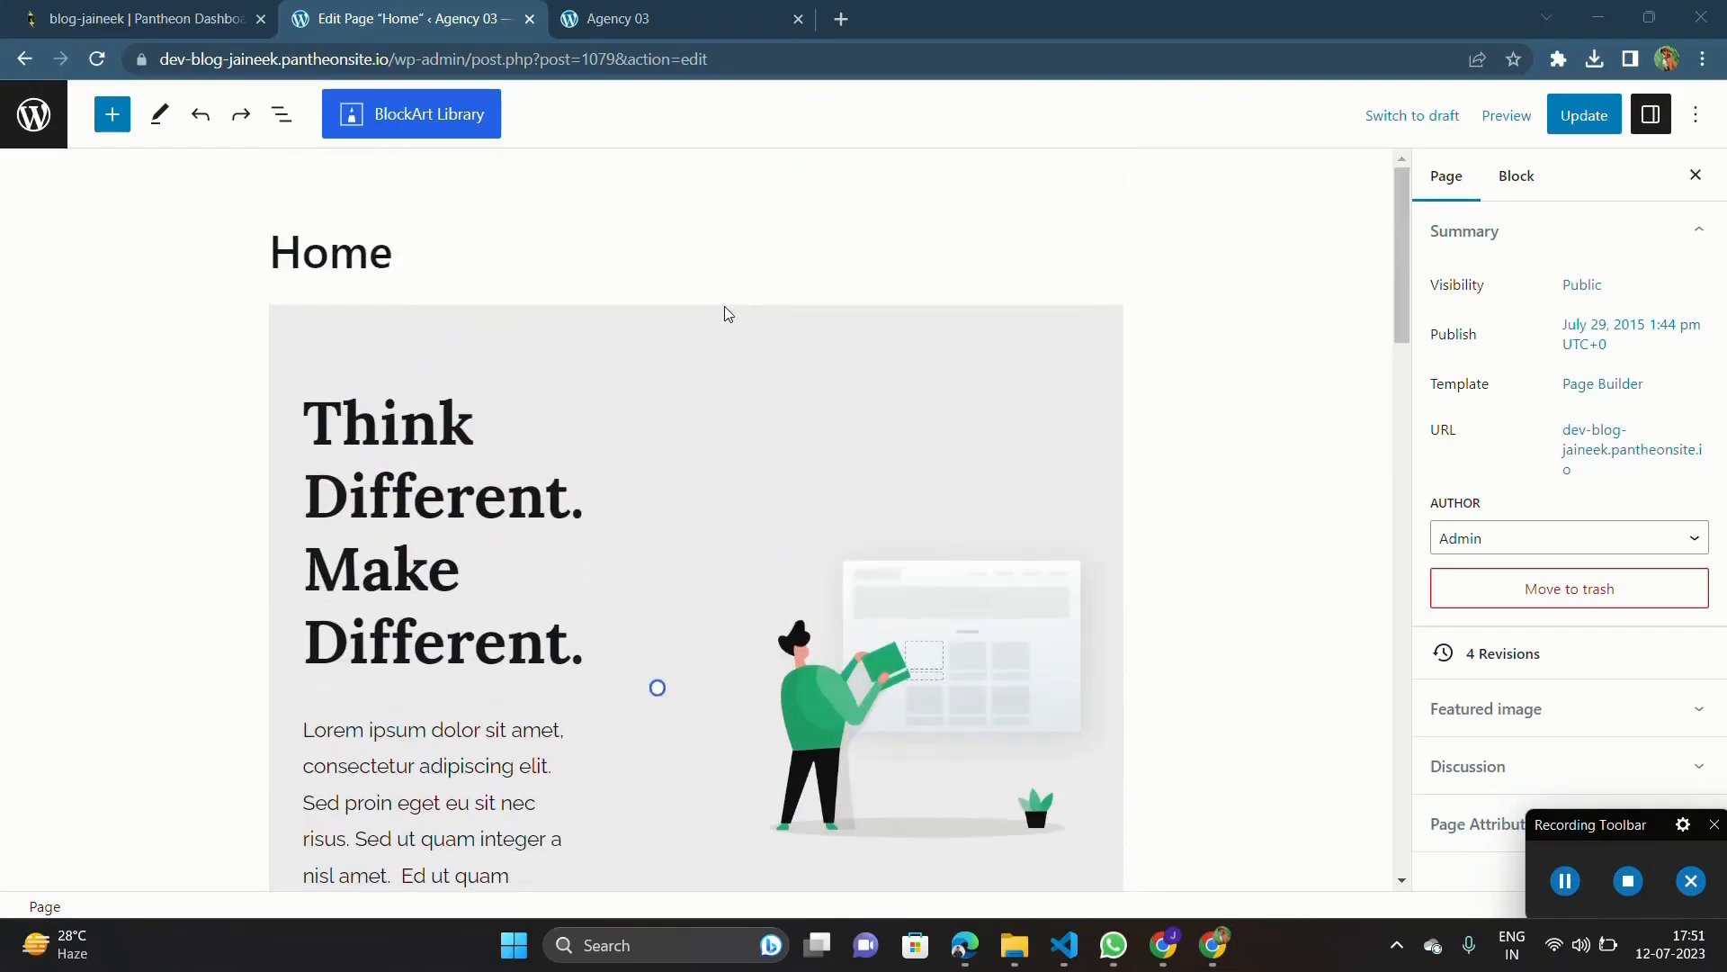
{"action": "left_click", "coordinate": [719, 349]}
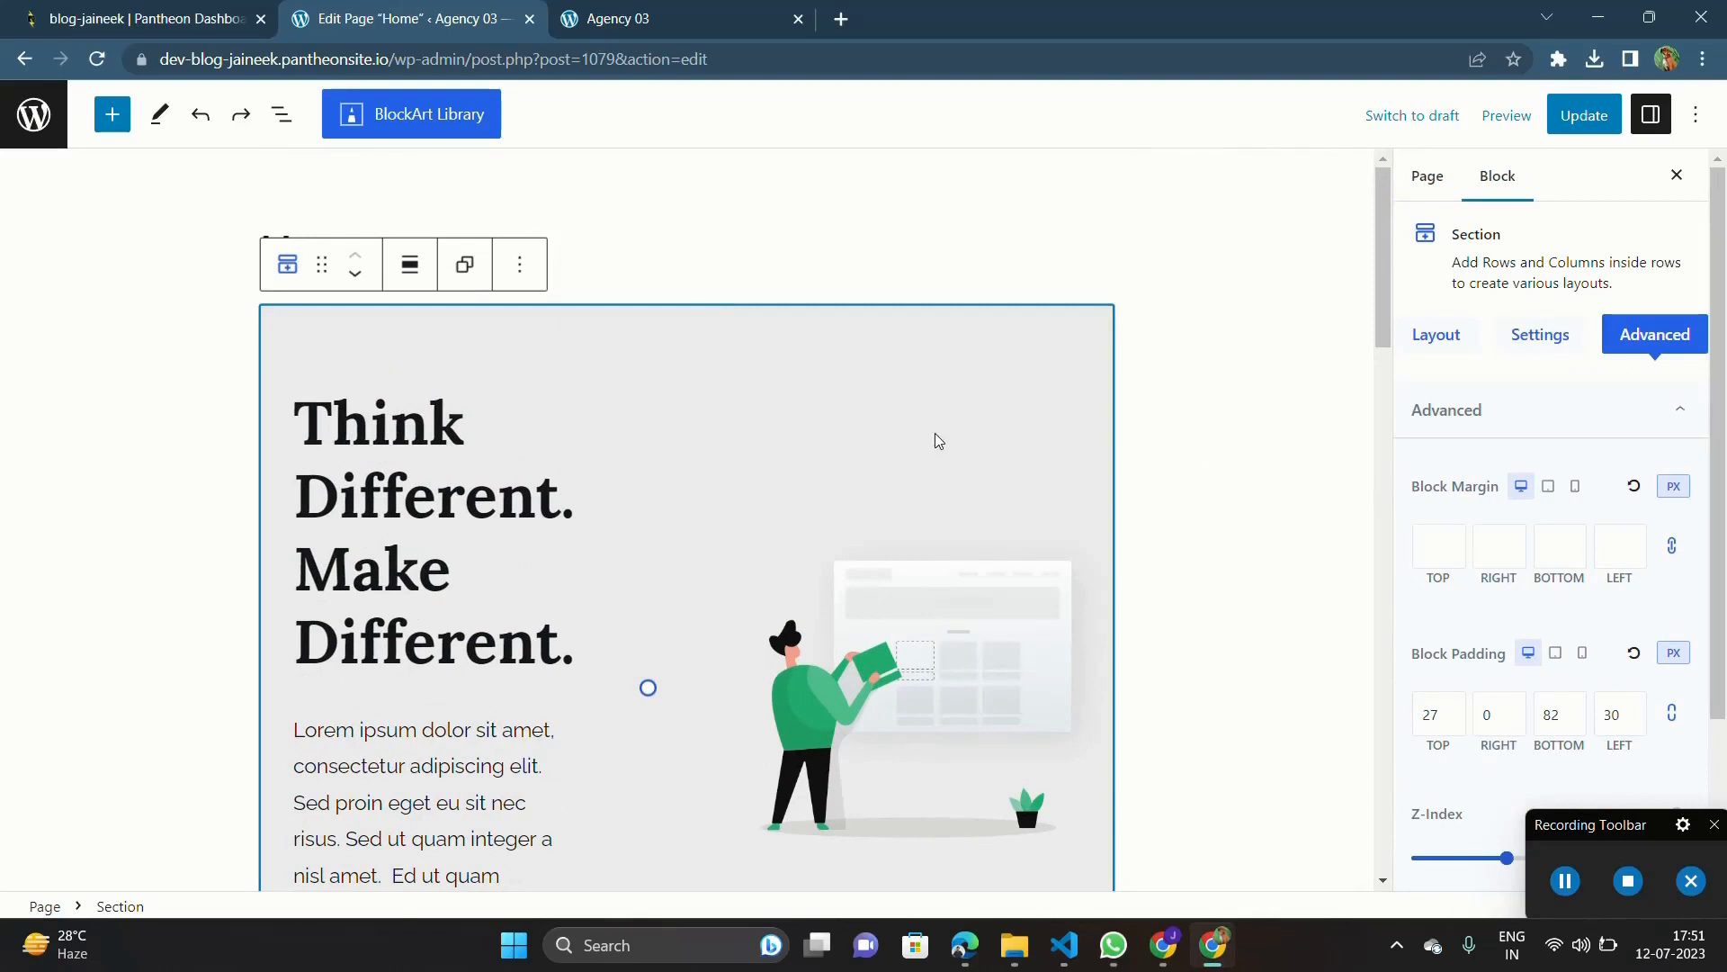
{"action": "scroll", "coordinate": [1535, 464], "scroll_direction": "down", "scroll_amount": 2}
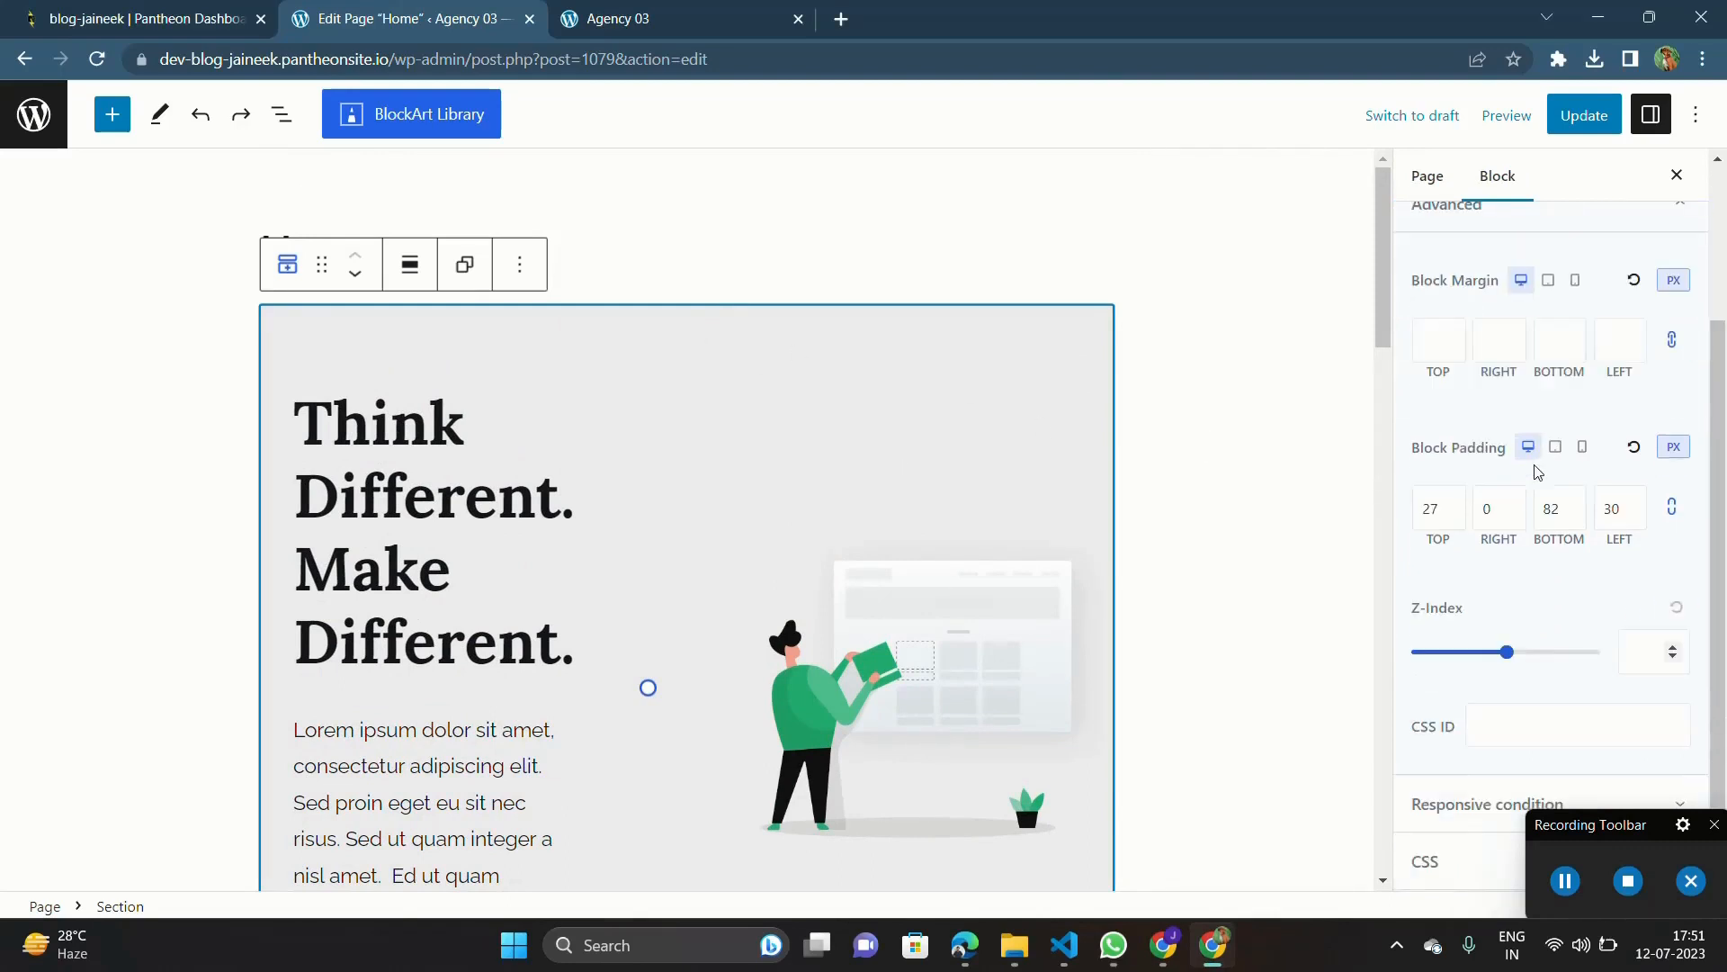
{"action": "scroll", "coordinate": [1458, 776], "scroll_direction": "up", "scroll_amount": 2}
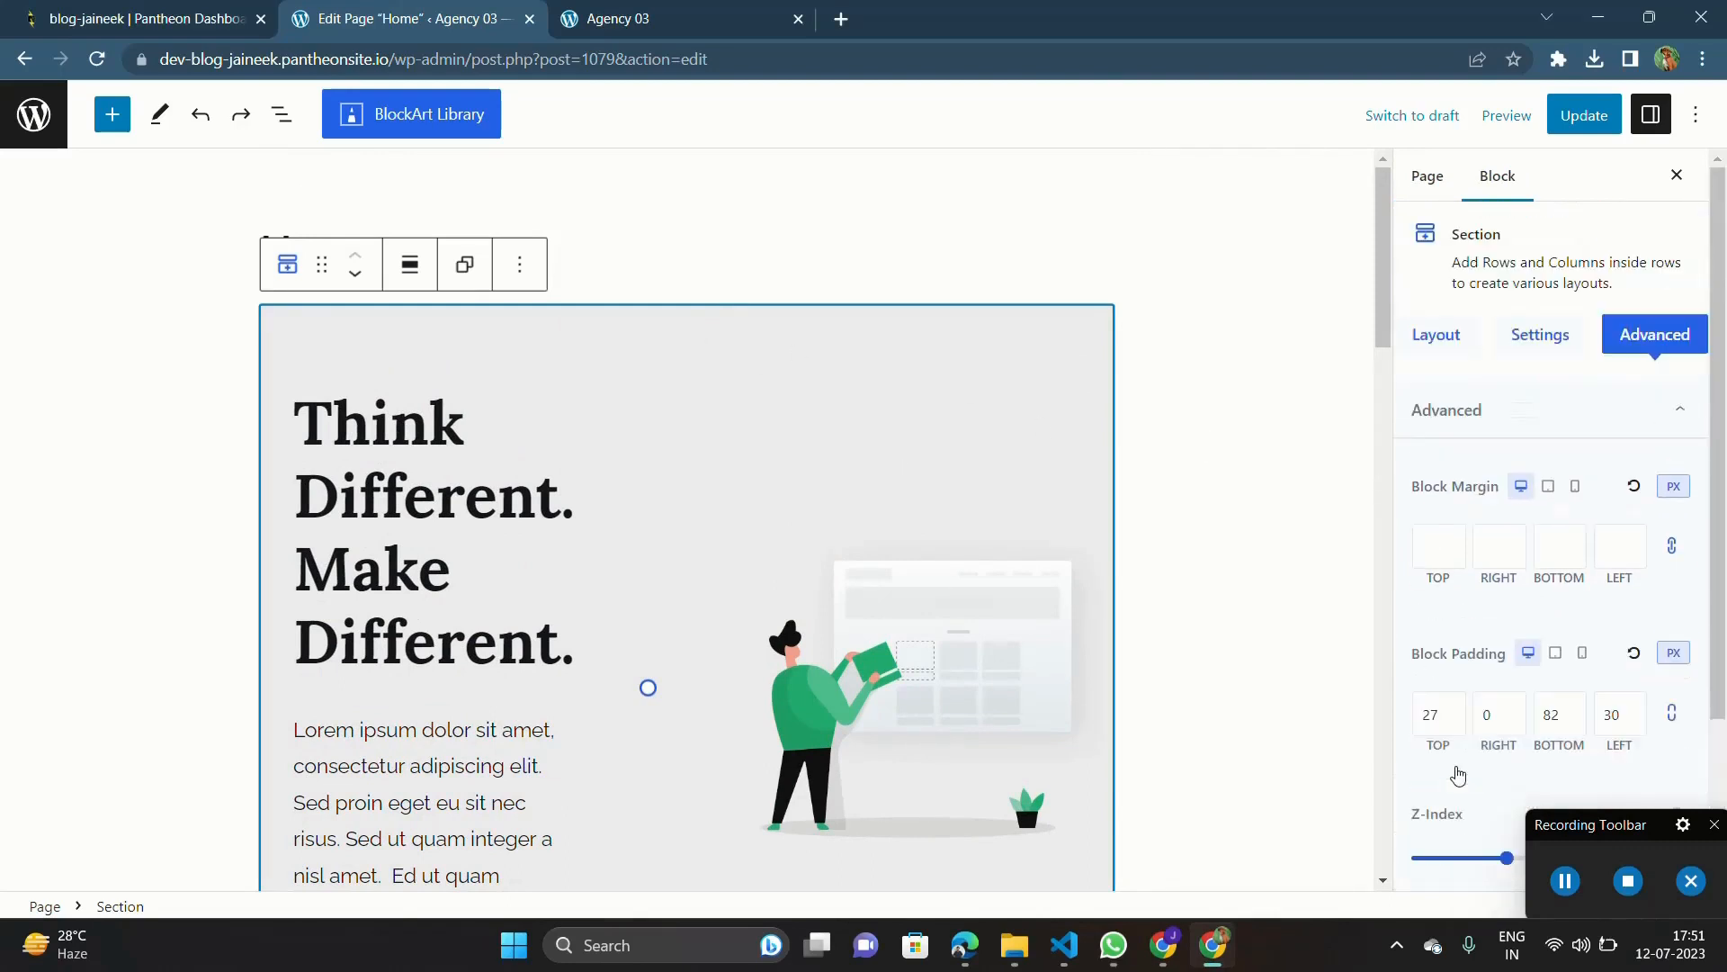
{"action": "left_click", "coordinate": [1527, 346]}
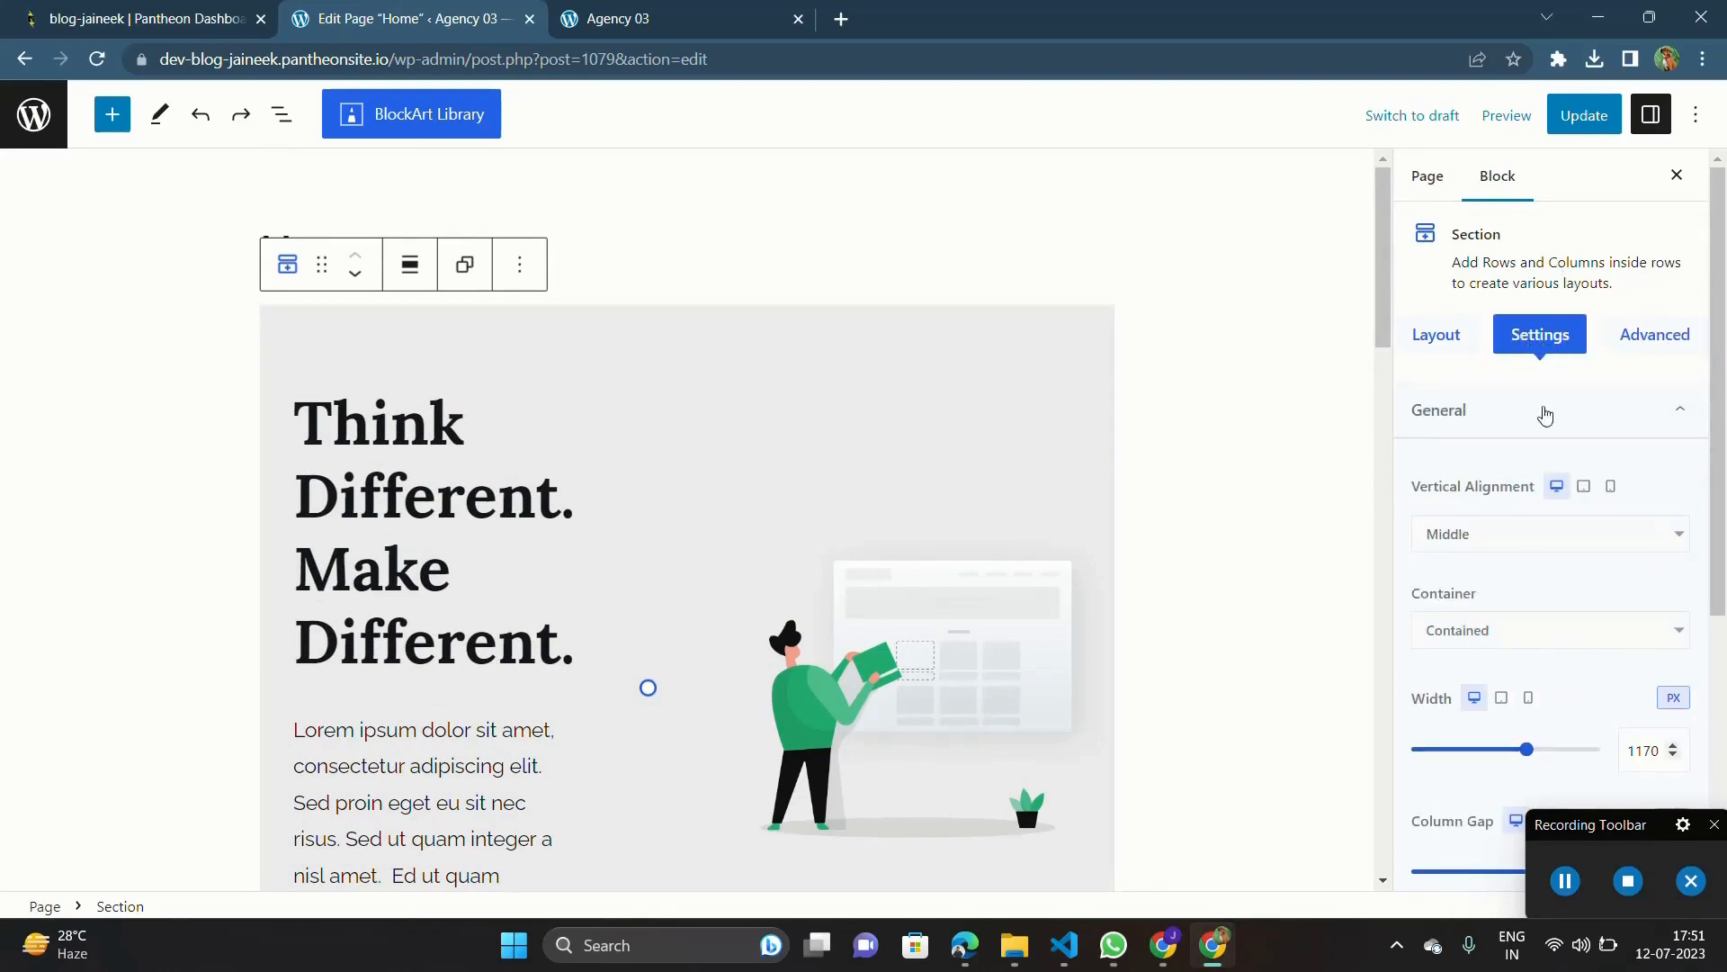
{"action": "scroll", "coordinate": [1530, 565], "scroll_direction": "down", "scroll_amount": 5}
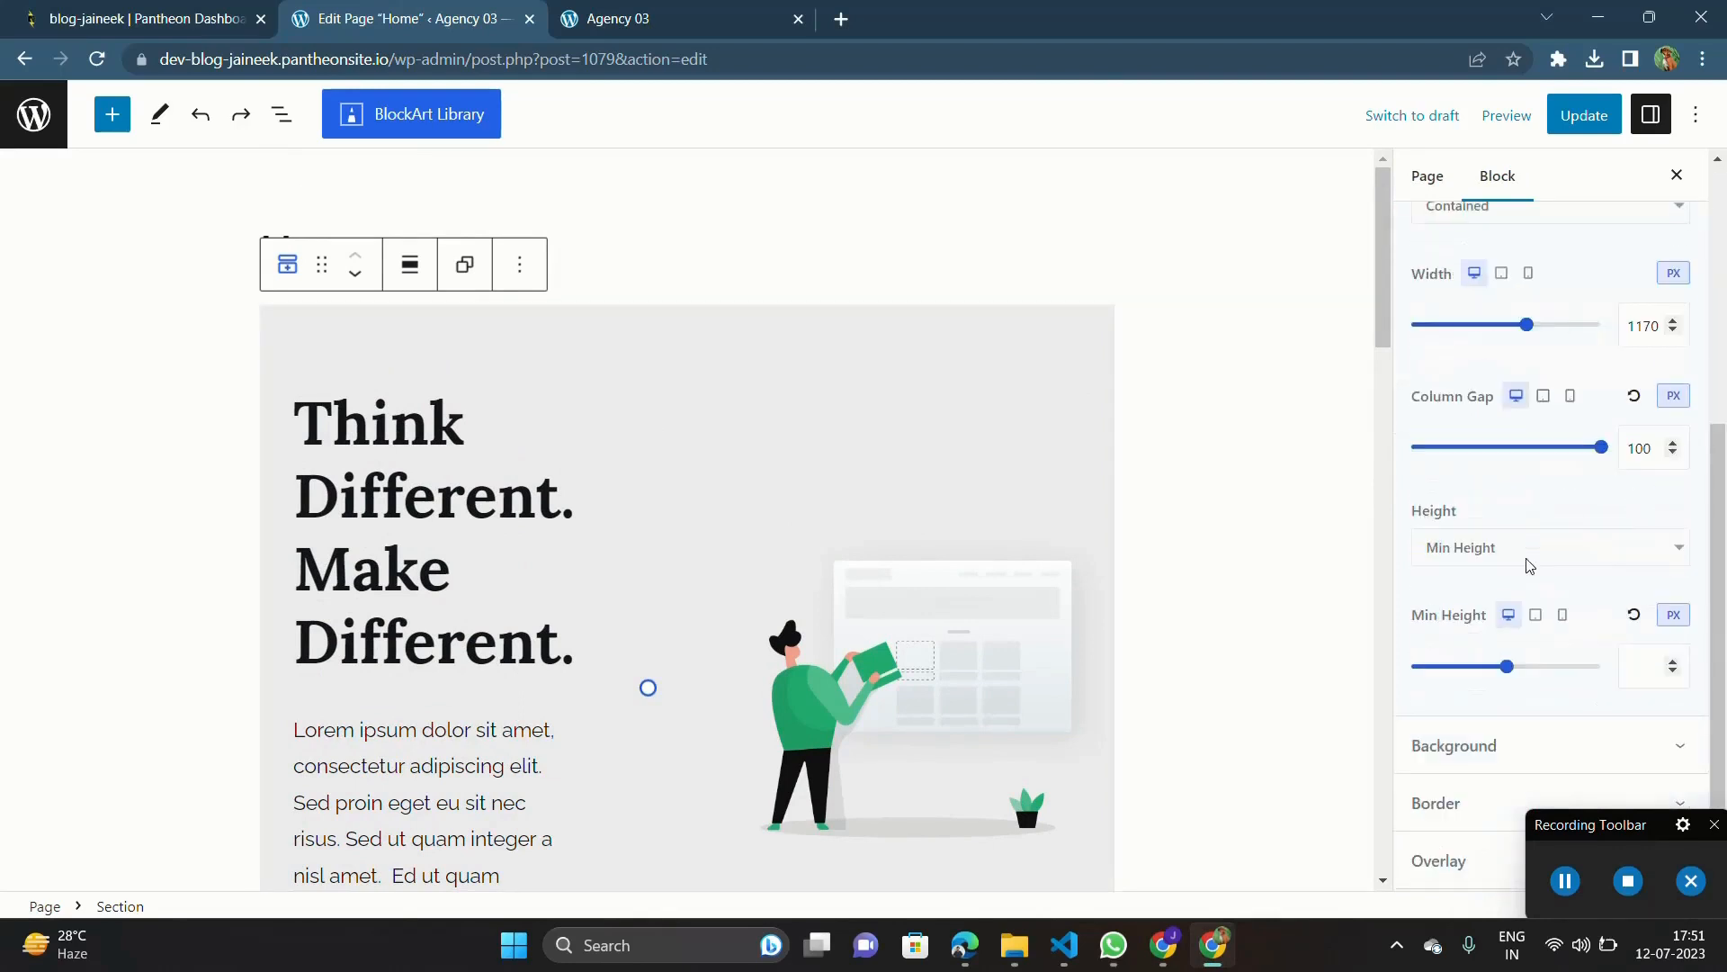
{"action": "scroll", "coordinate": [1478, 742], "scroll_direction": "up", "scroll_amount": 5}
{"action": "left_click", "coordinate": [1480, 751]}
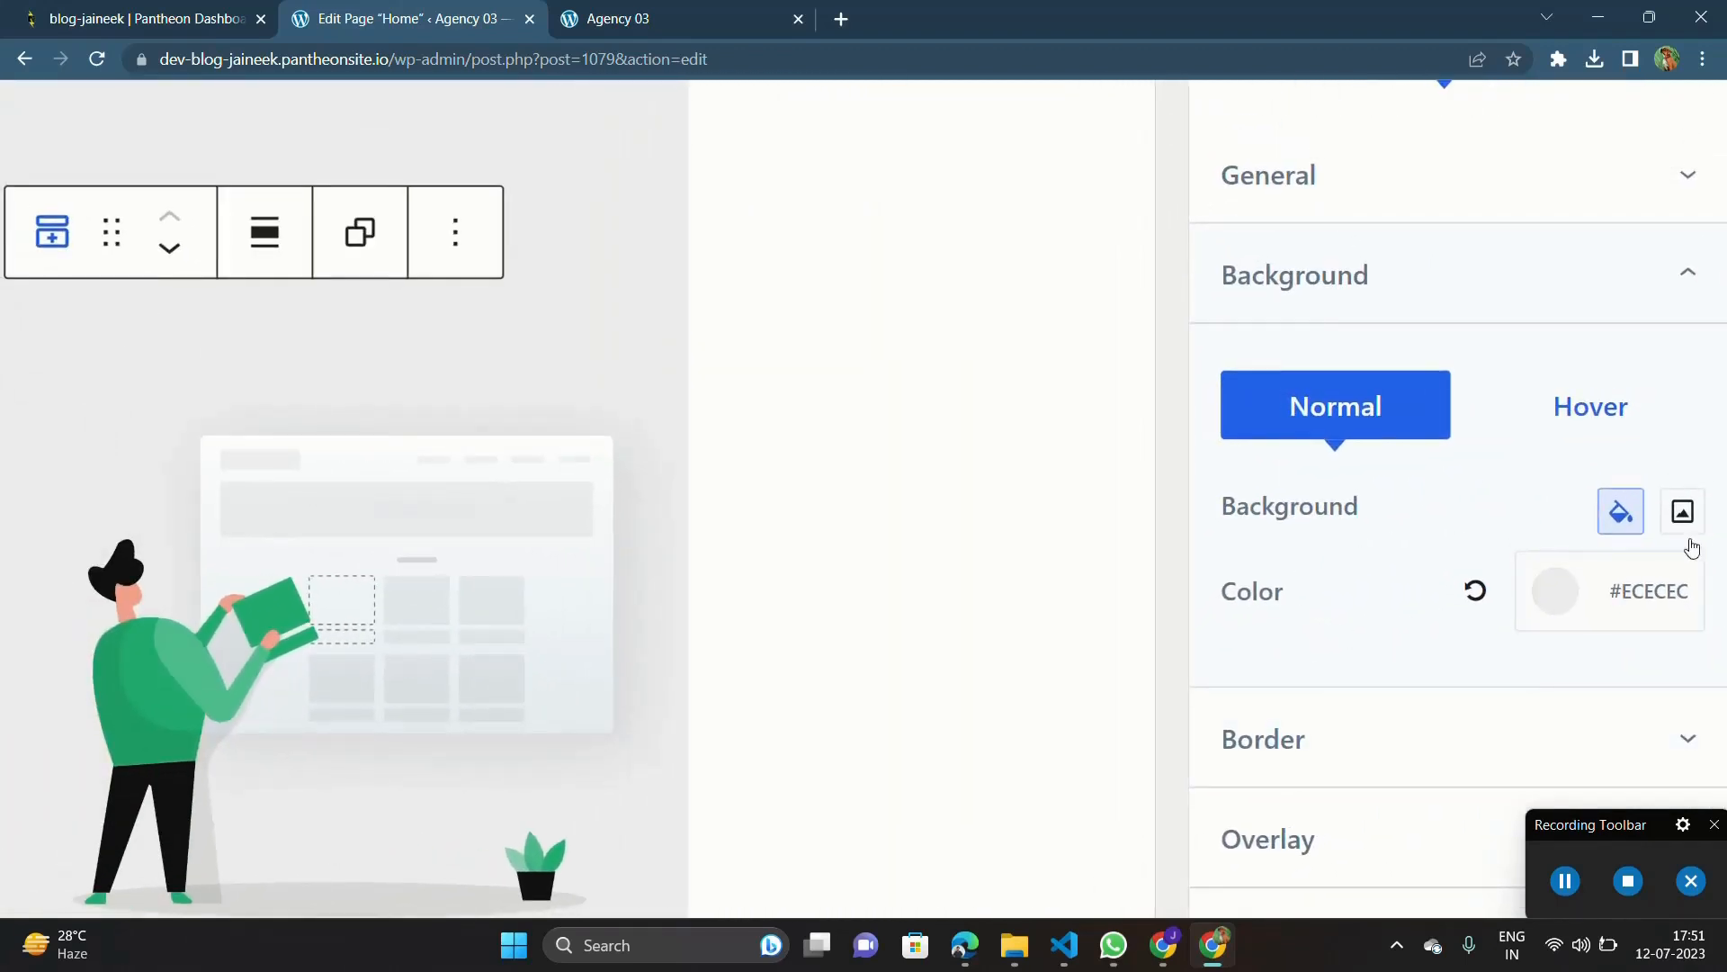
Step: Switch the hero section's normal background type to image and open the file upload area for choosing the picture
{"action": "scroll", "coordinate": [1688, 541], "scroll_direction": "up", "scroll_amount": 3}
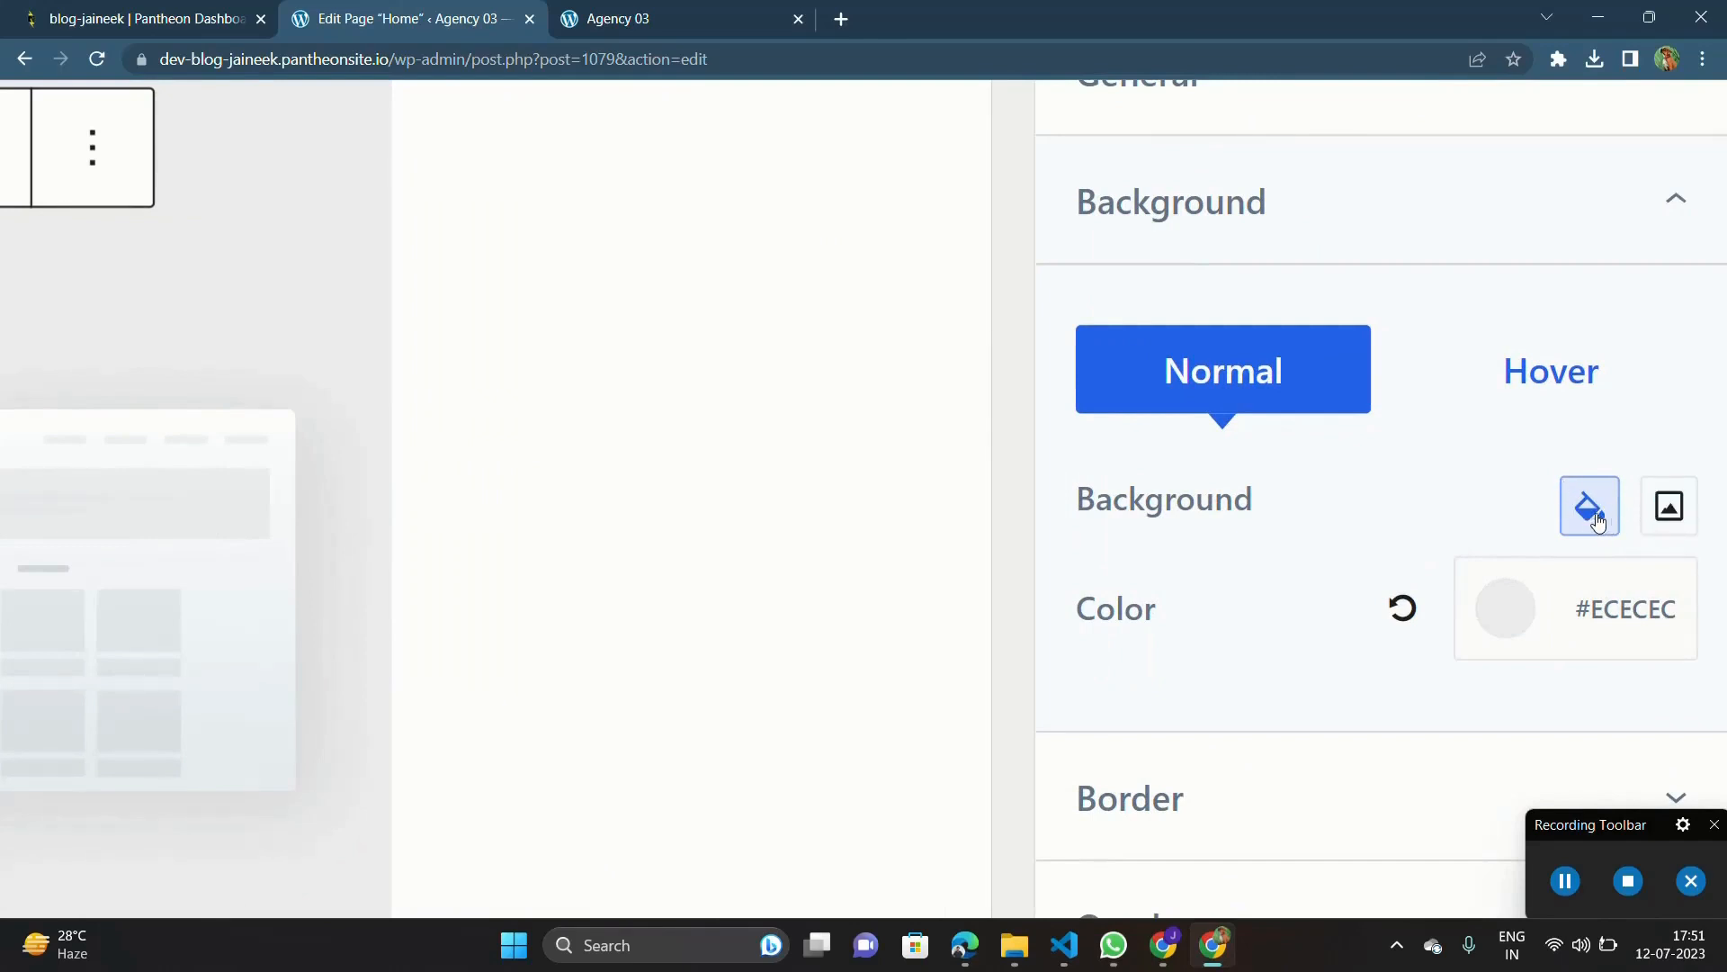
{"action": "left_click", "coordinate": [1682, 514]}
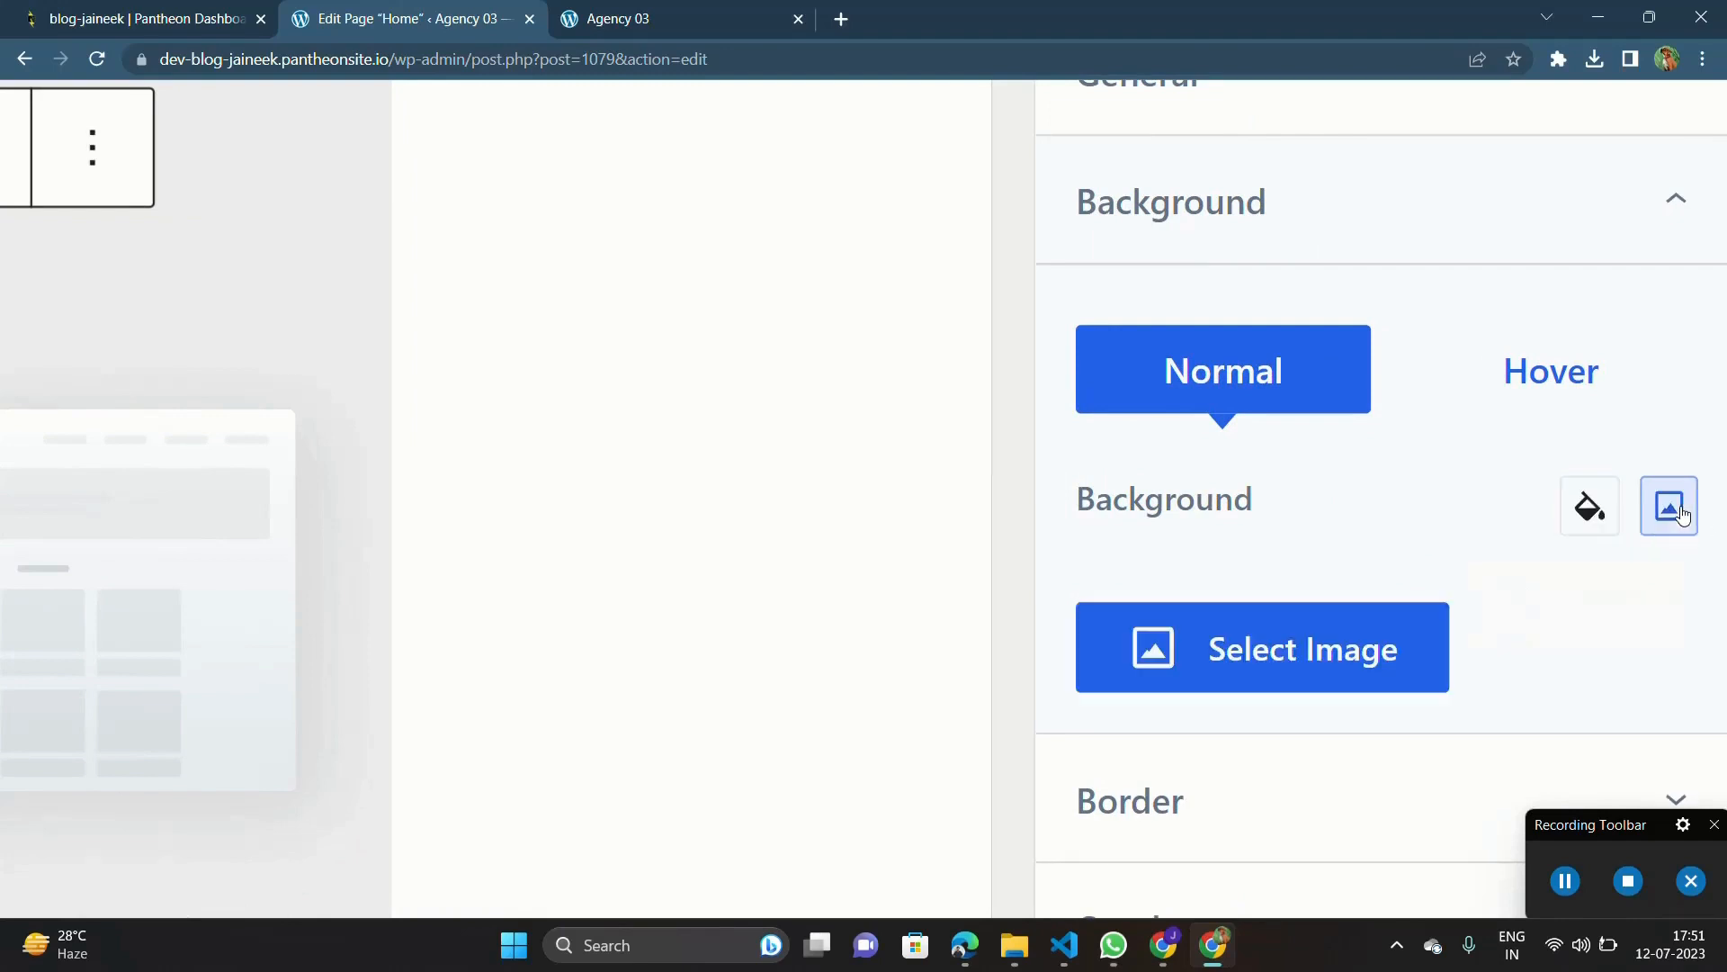
{"action": "scroll", "coordinate": [1511, 547], "scroll_direction": "down", "scroll_amount": 5}
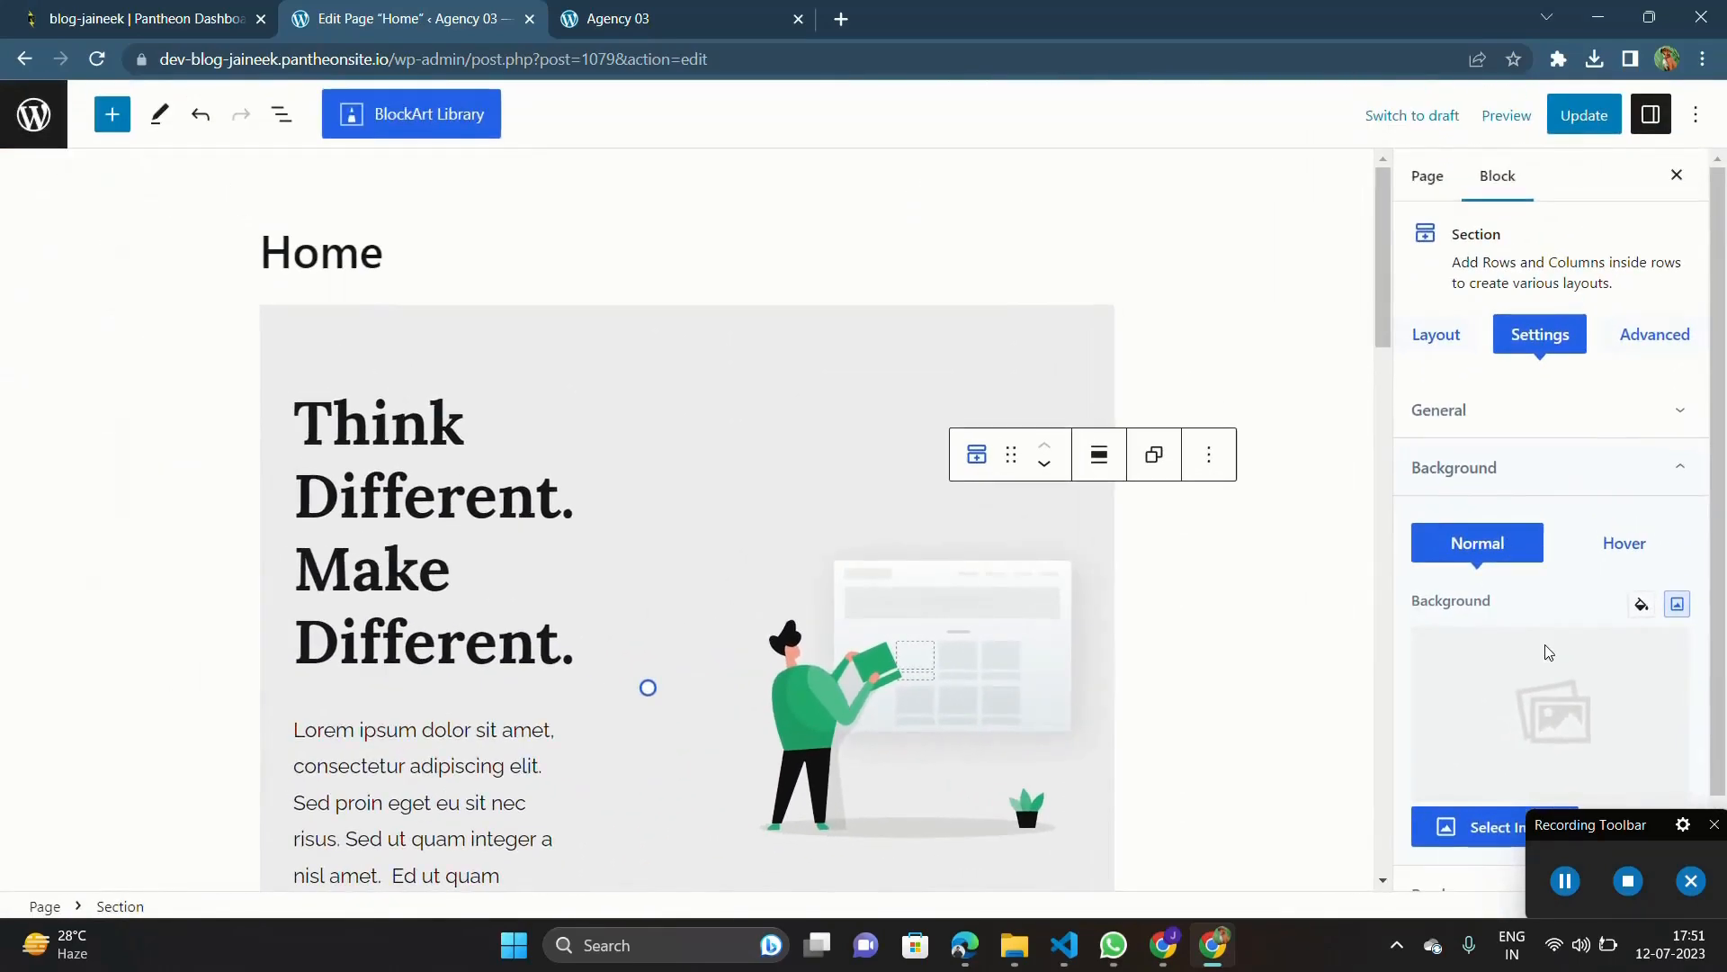
{"action": "scroll", "coordinate": [1547, 651], "scroll_direction": "down", "scroll_amount": 1}
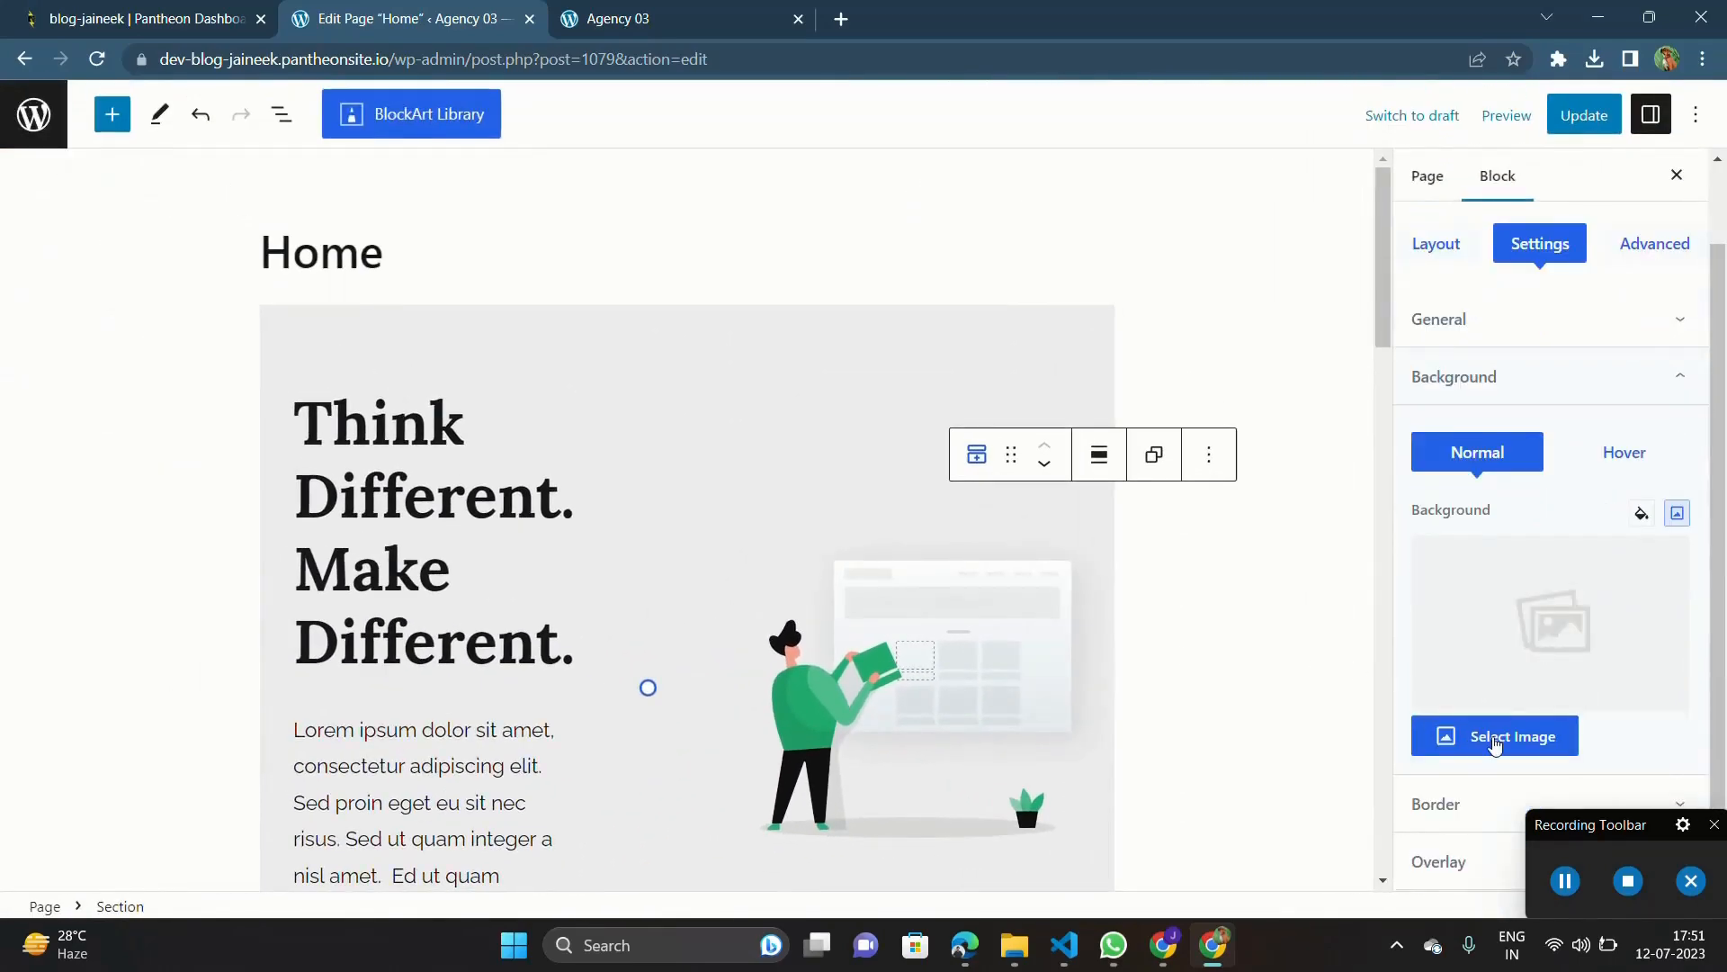
{"action": "left_click", "coordinate": [1495, 745]}
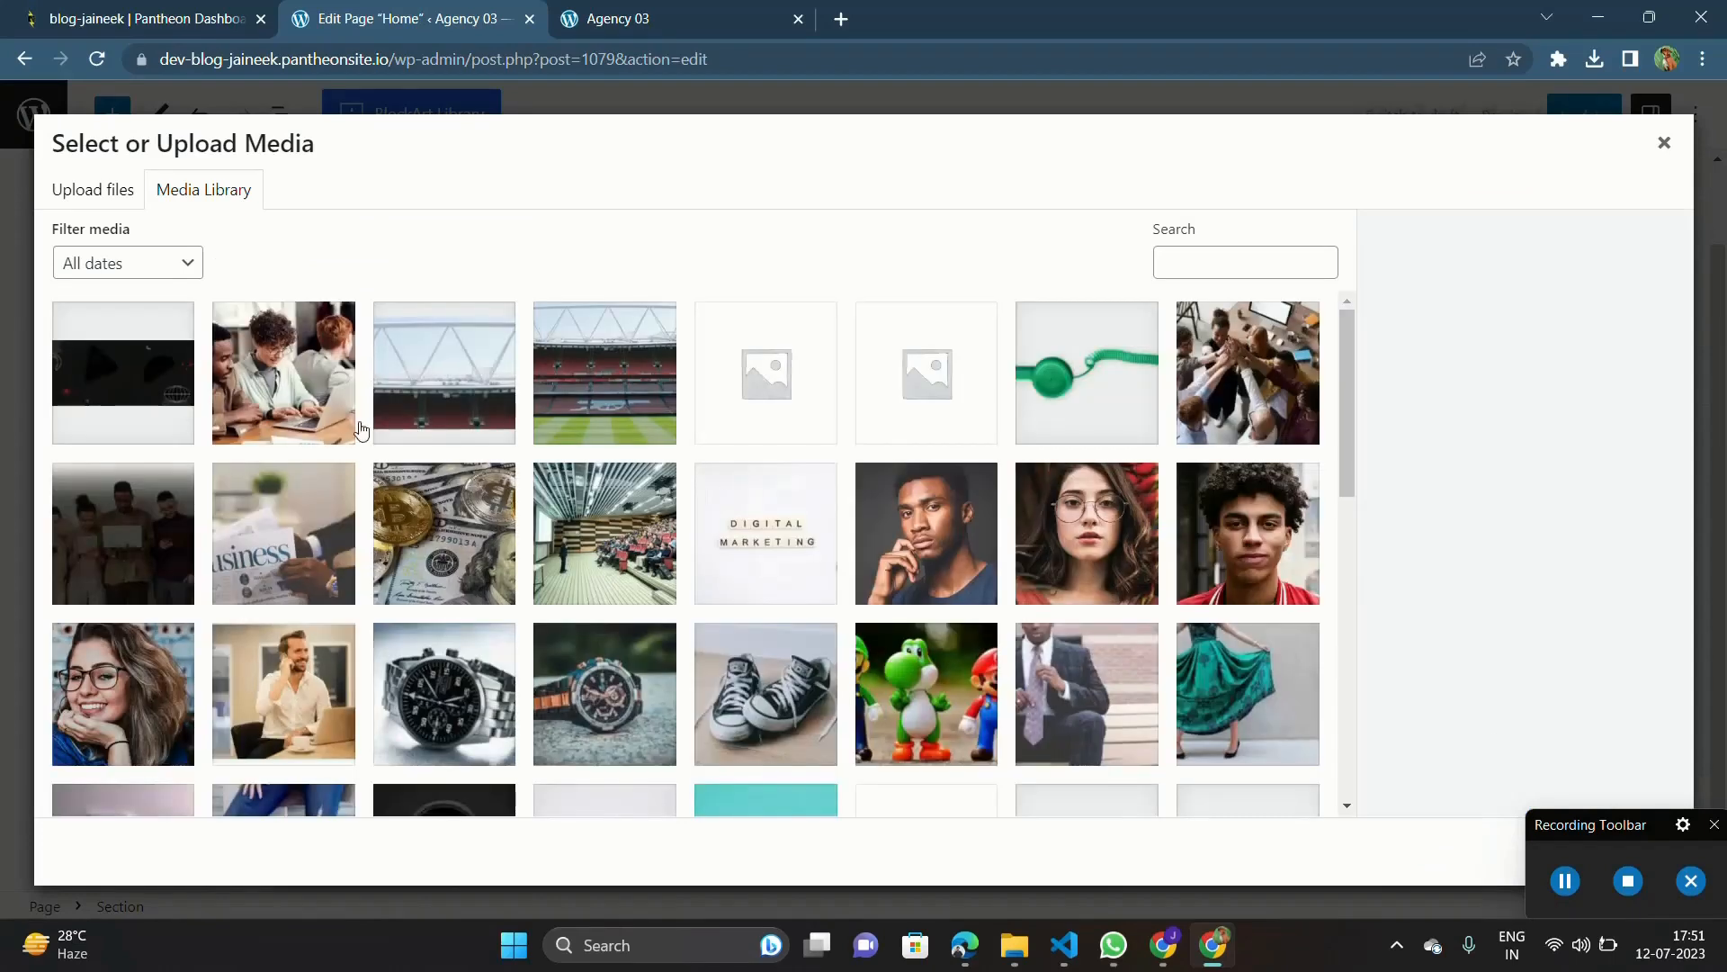
{"action": "left_click", "coordinate": [103, 194]}
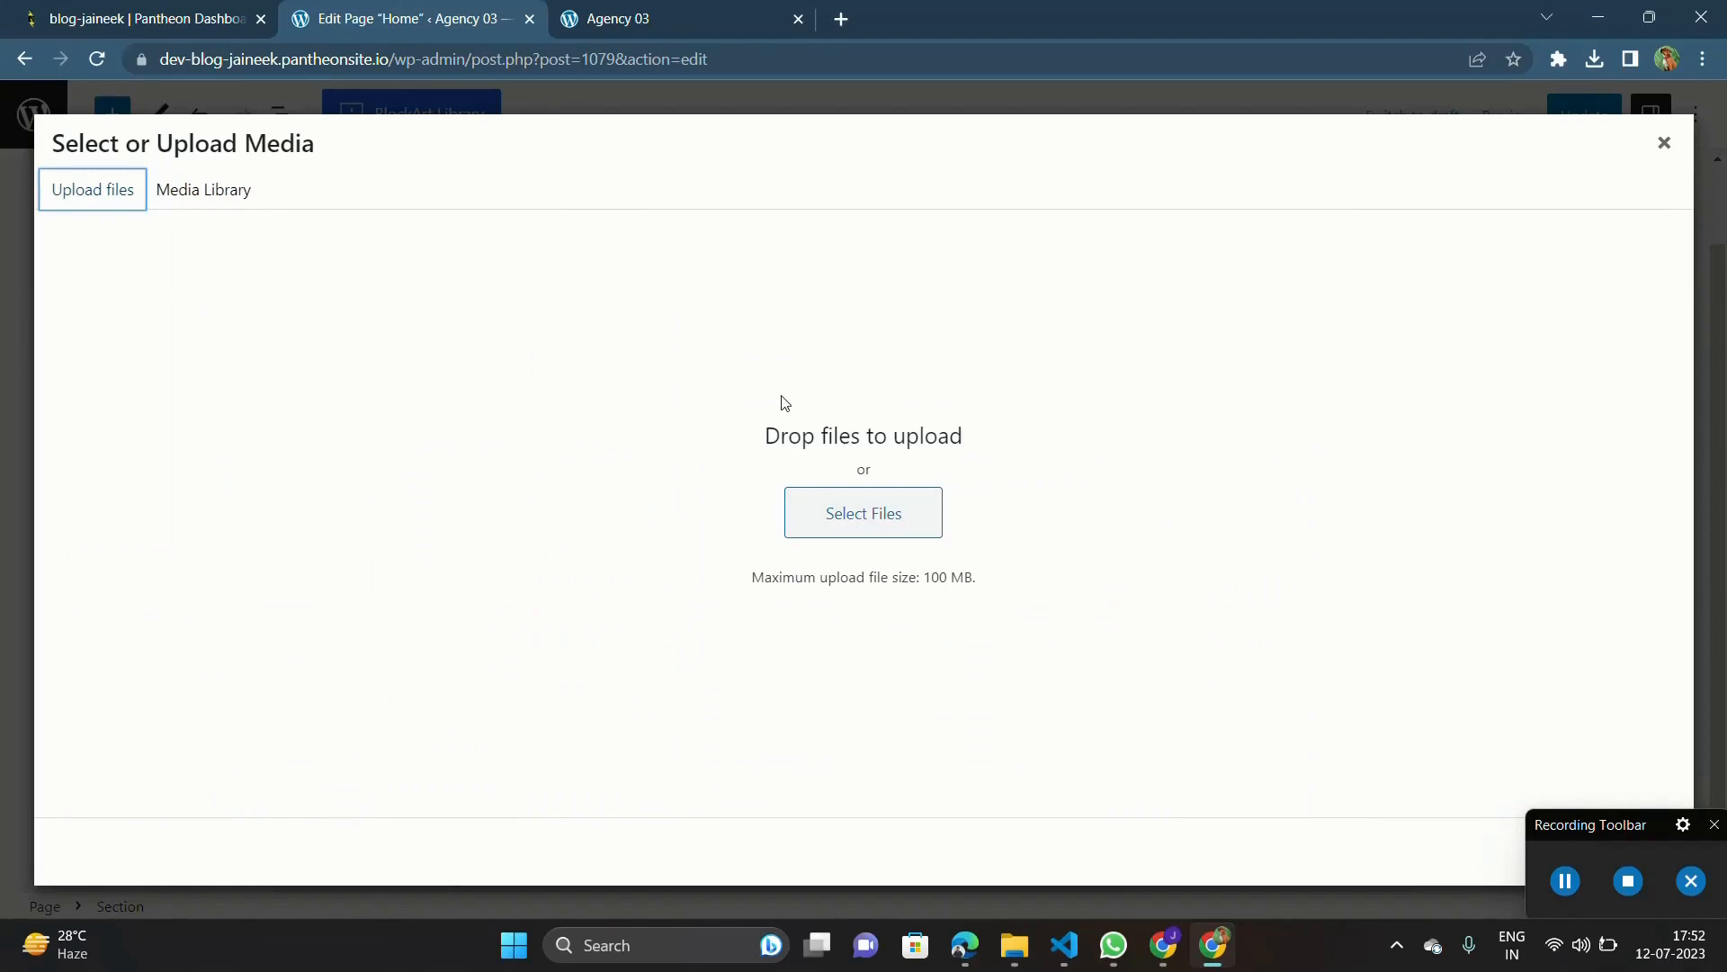
Step: Upload the "Top Startups to Watch Home Banner_cleanup (1)" image from the Downloads folder and apply it as the hero section's background
{"action": "left_click", "coordinate": [1569, 891]}
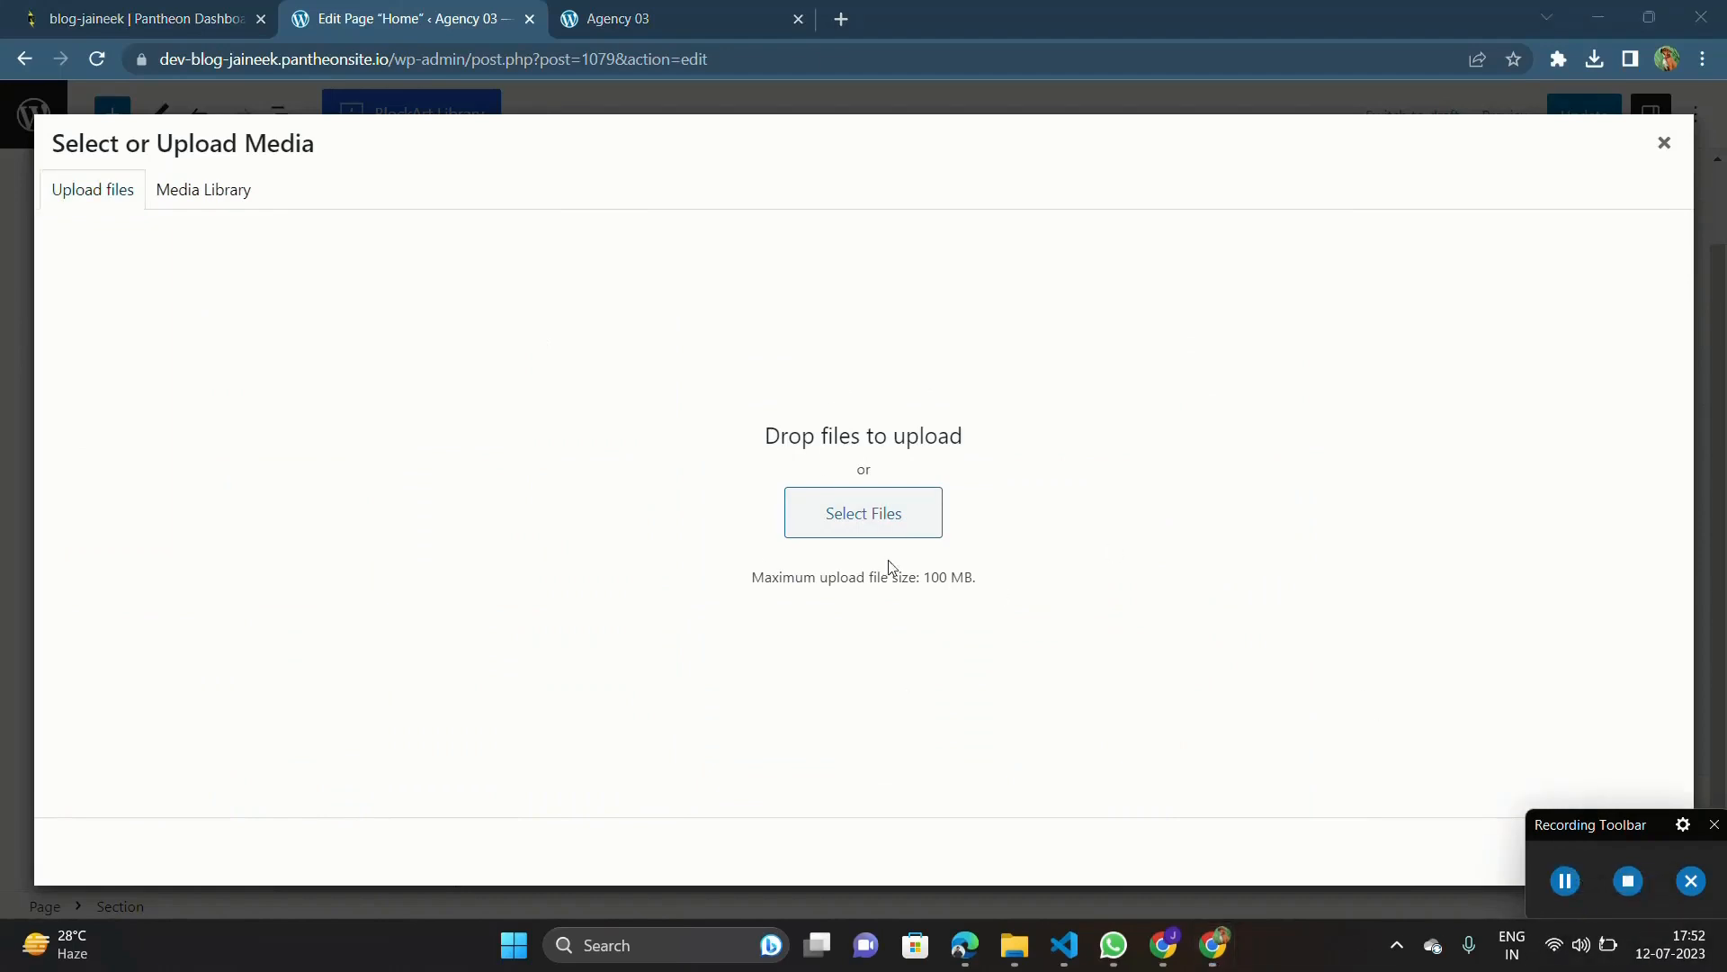
{"action": "left_click", "coordinate": [1016, 956]}
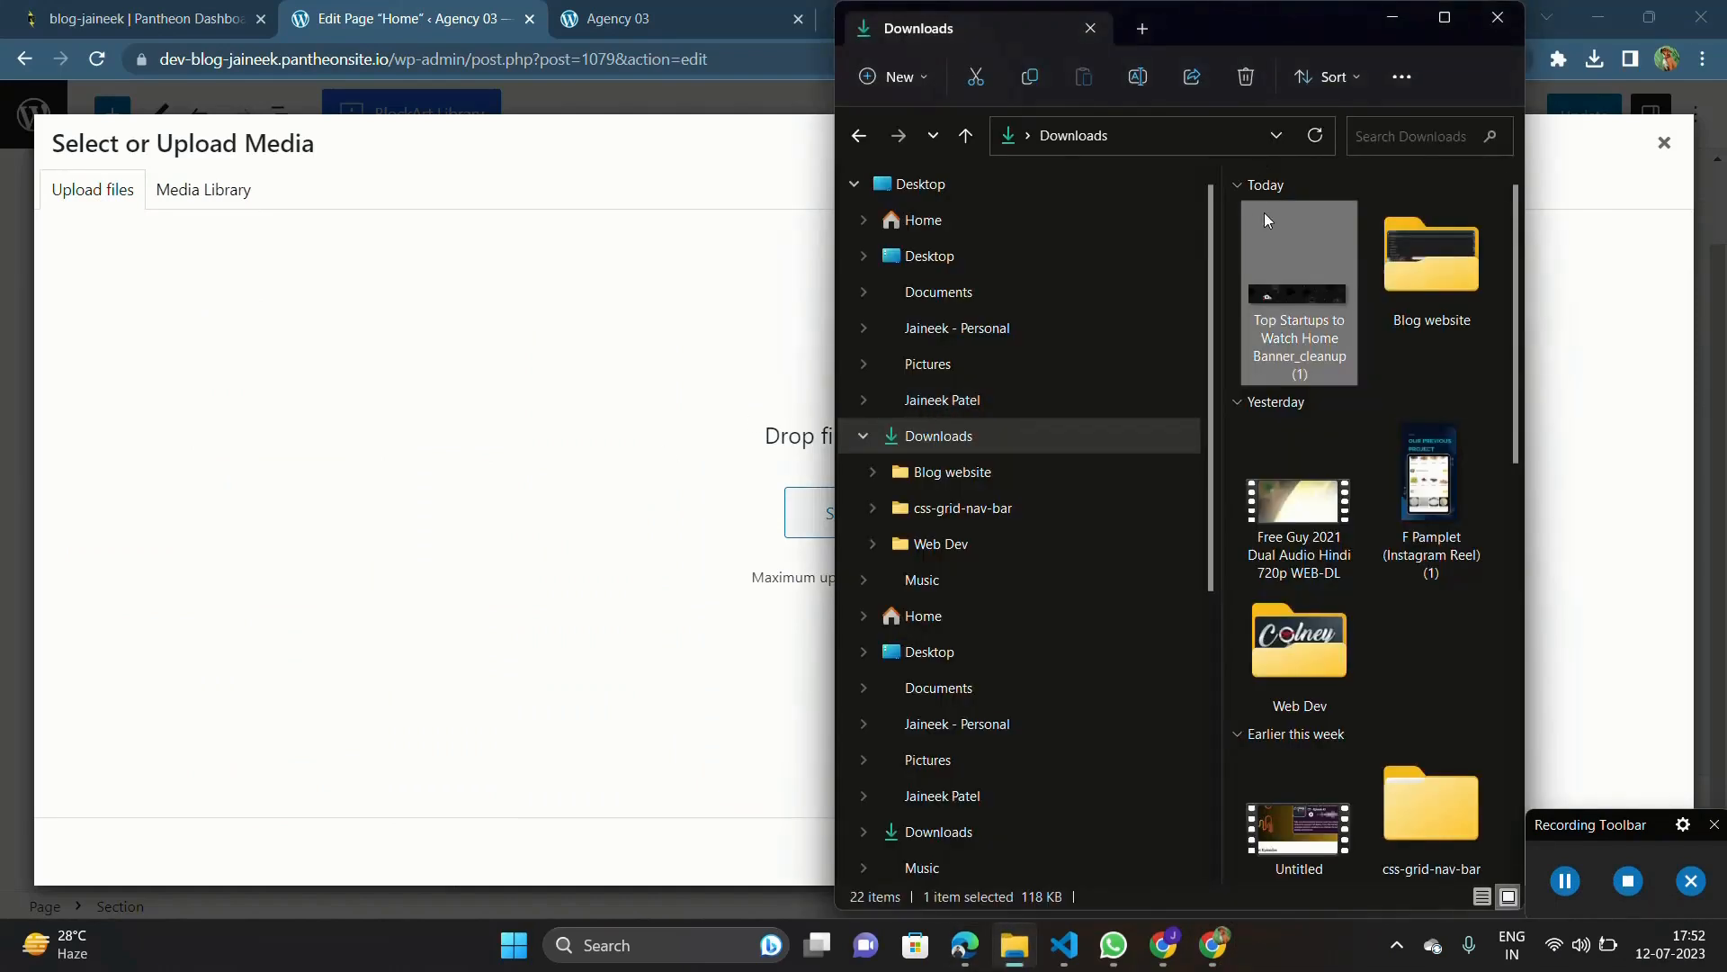
{"action": "left_click_drag", "start_coordinate": [1297, 284], "coordinate": [683, 379]}
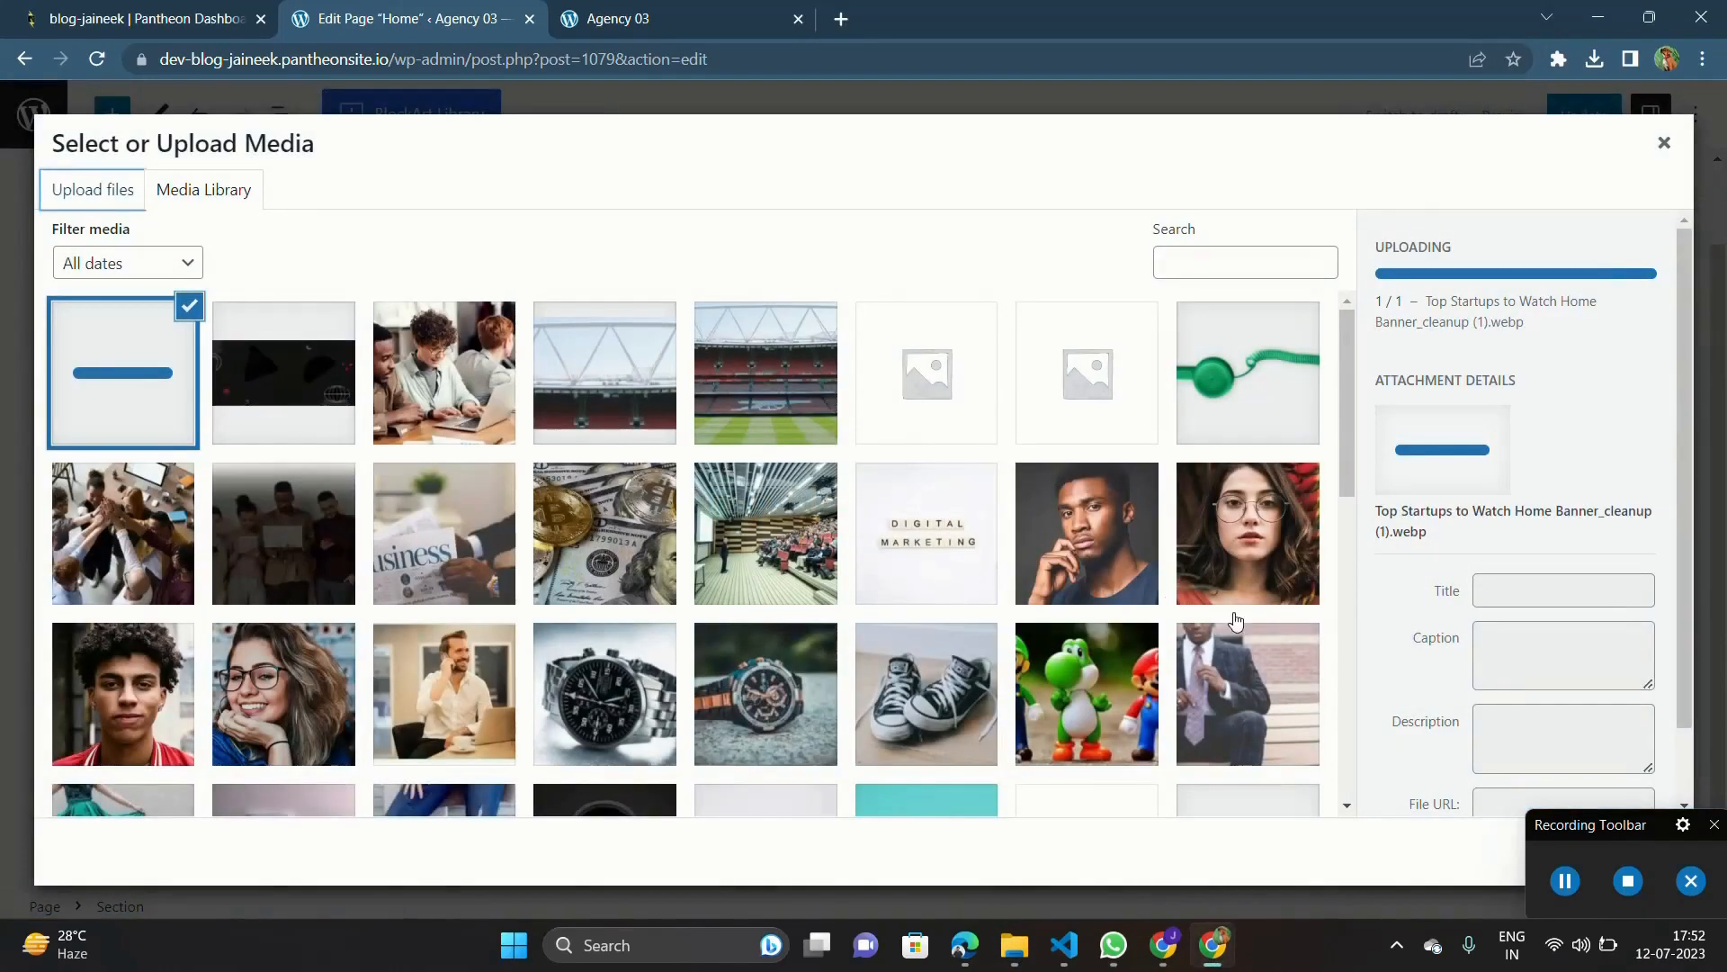
{"action": "left_click_drag", "start_coordinate": [1589, 828], "coordinate": [1288, 830]}
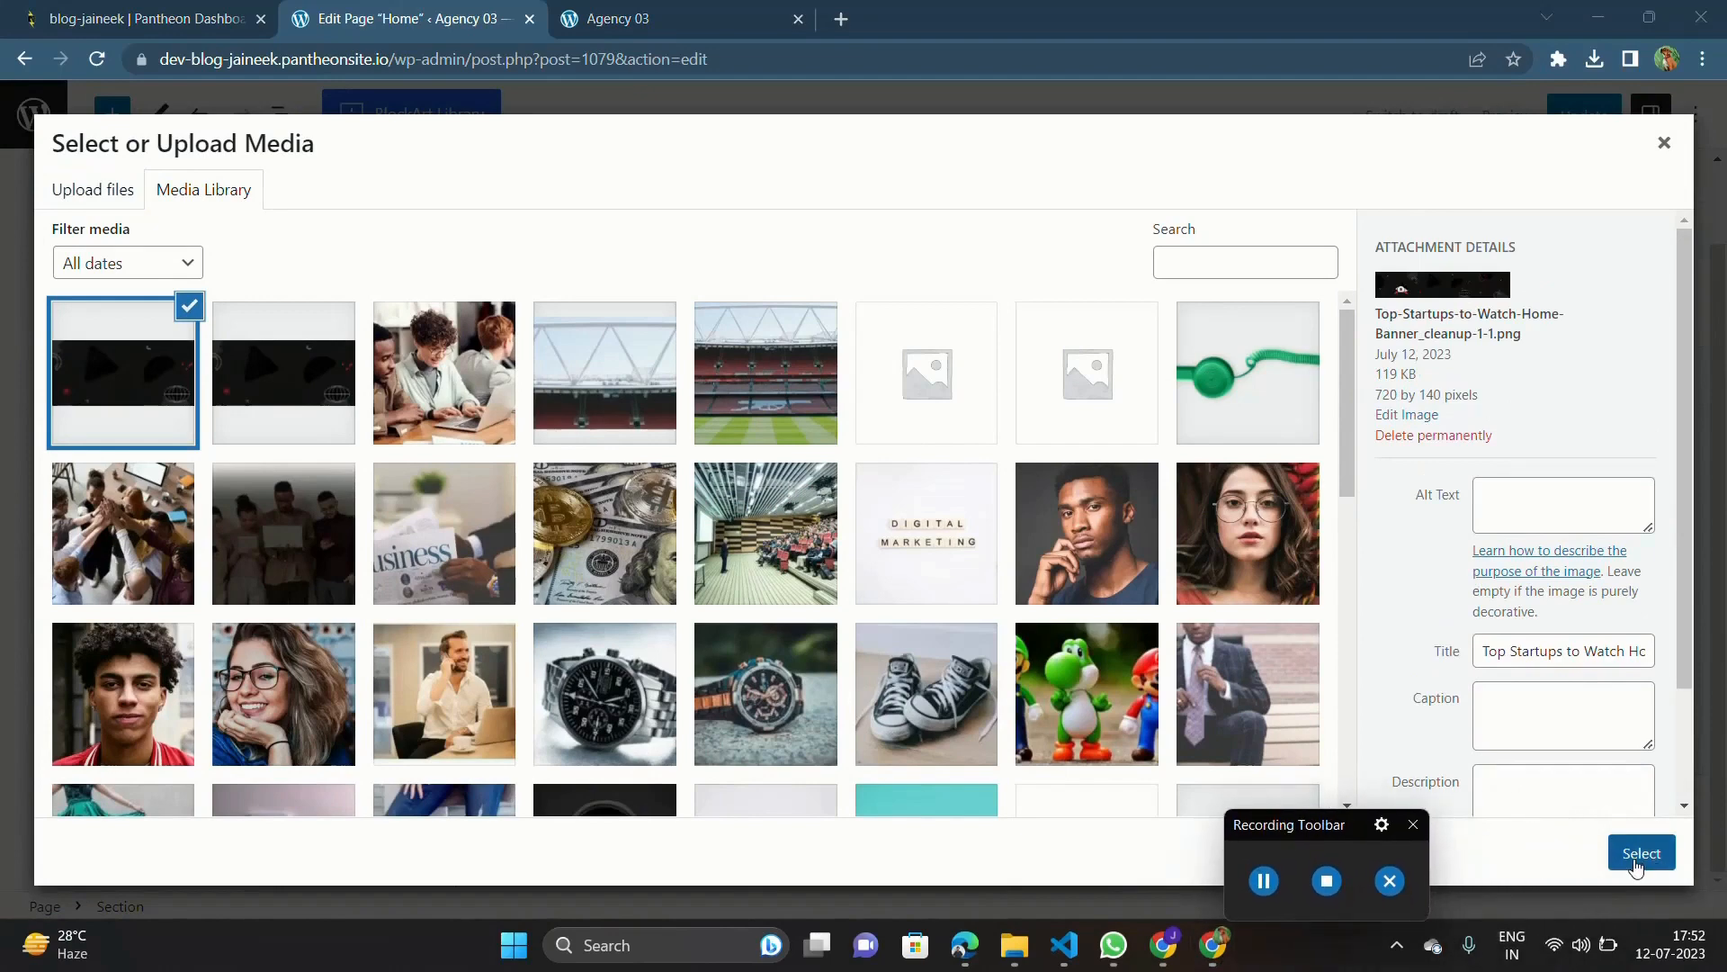
{"action": "left_click", "coordinate": [1639, 855]}
{"action": "scroll", "coordinate": [982, 625], "scroll_direction": "down", "scroll_amount": 3}
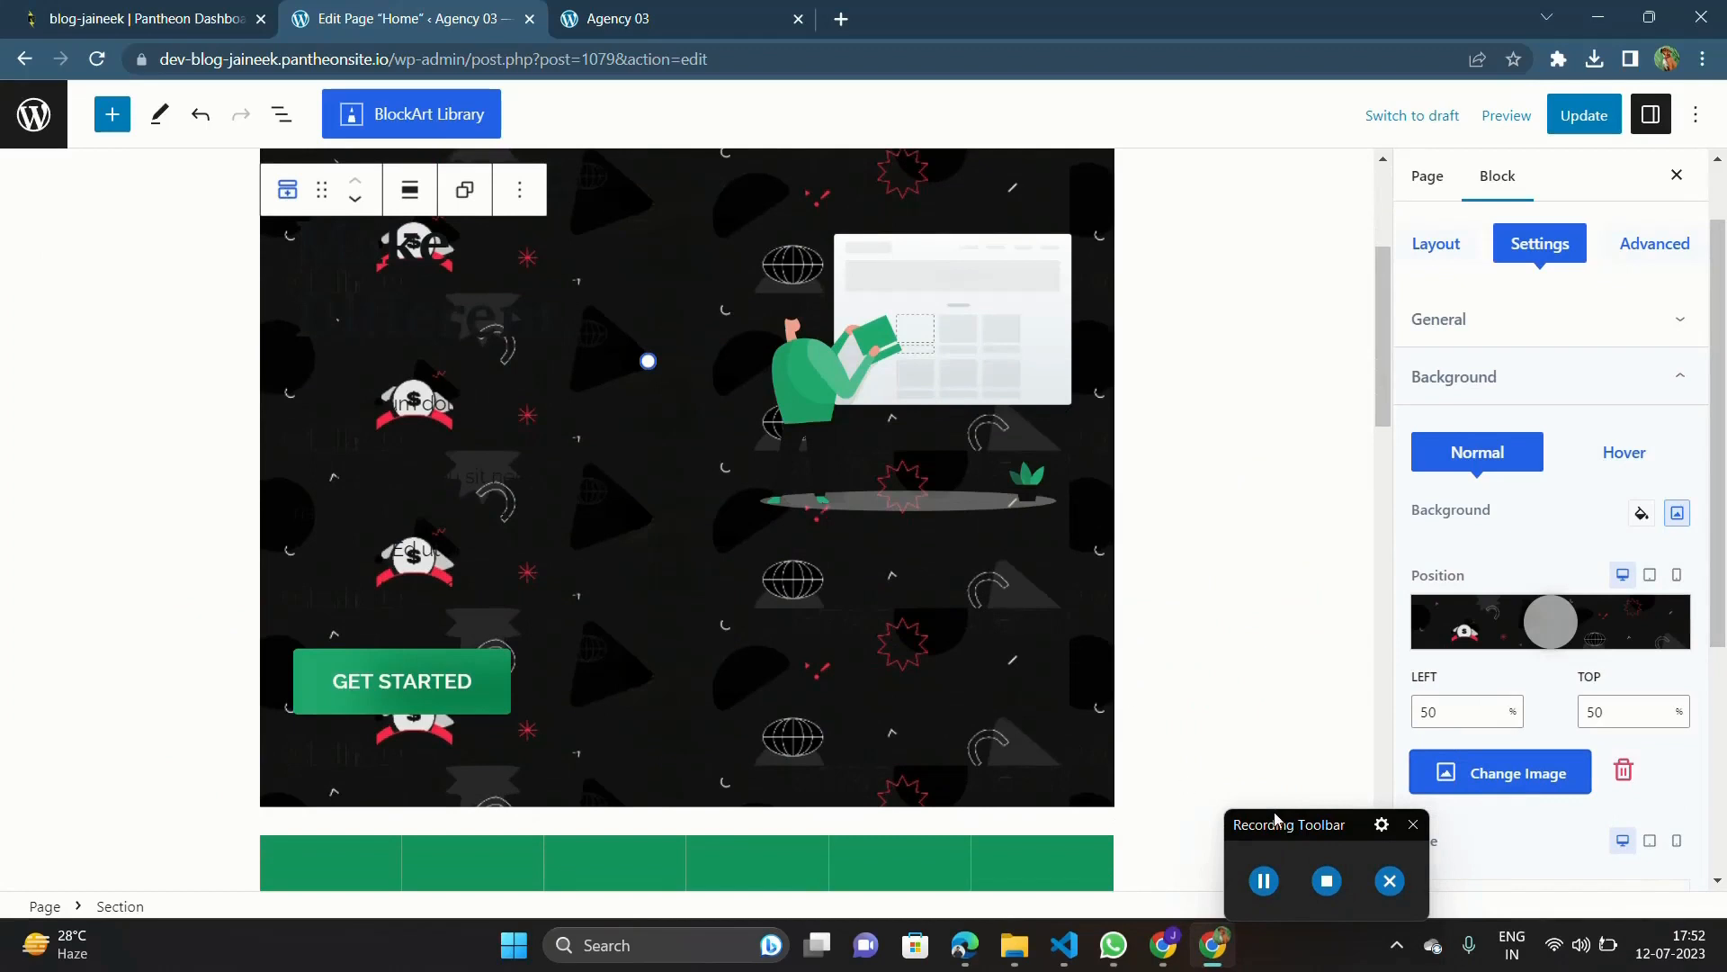
{"action": "left_click_drag", "start_coordinate": [1281, 828], "coordinate": [1583, 828]}
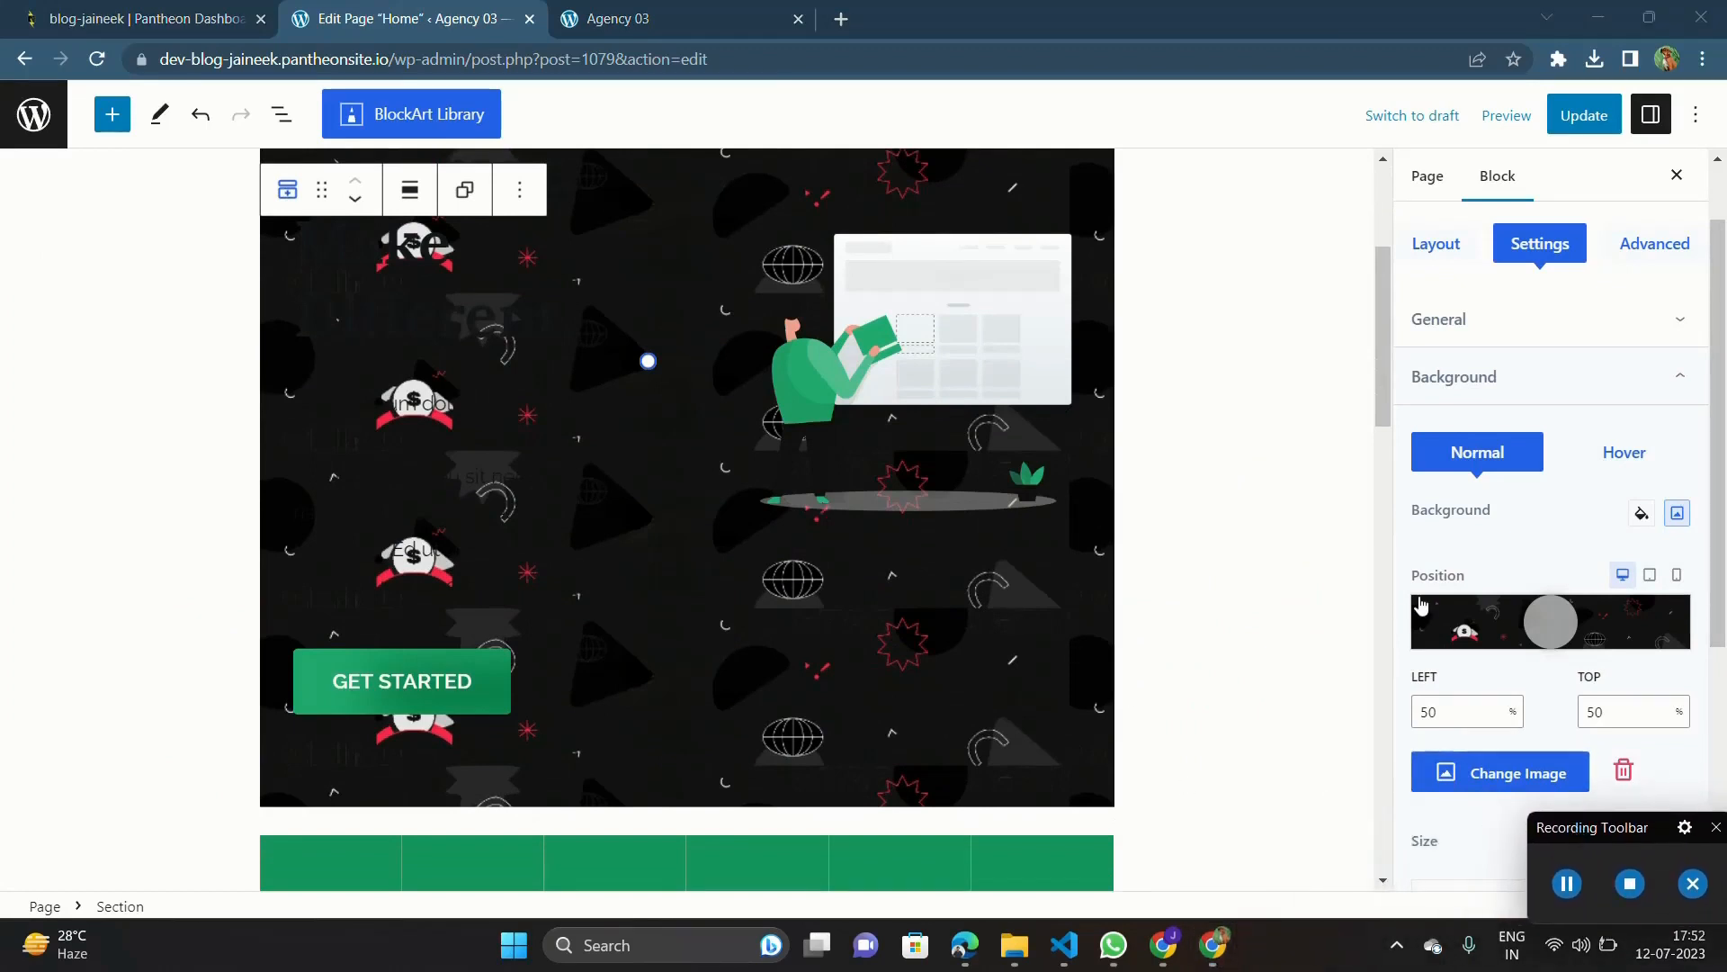
Step: Set the hero background image's repeat option to No Repeat and check how it looks in the section
{"action": "scroll", "coordinate": [1422, 607], "scroll_direction": "down", "scroll_amount": 4}
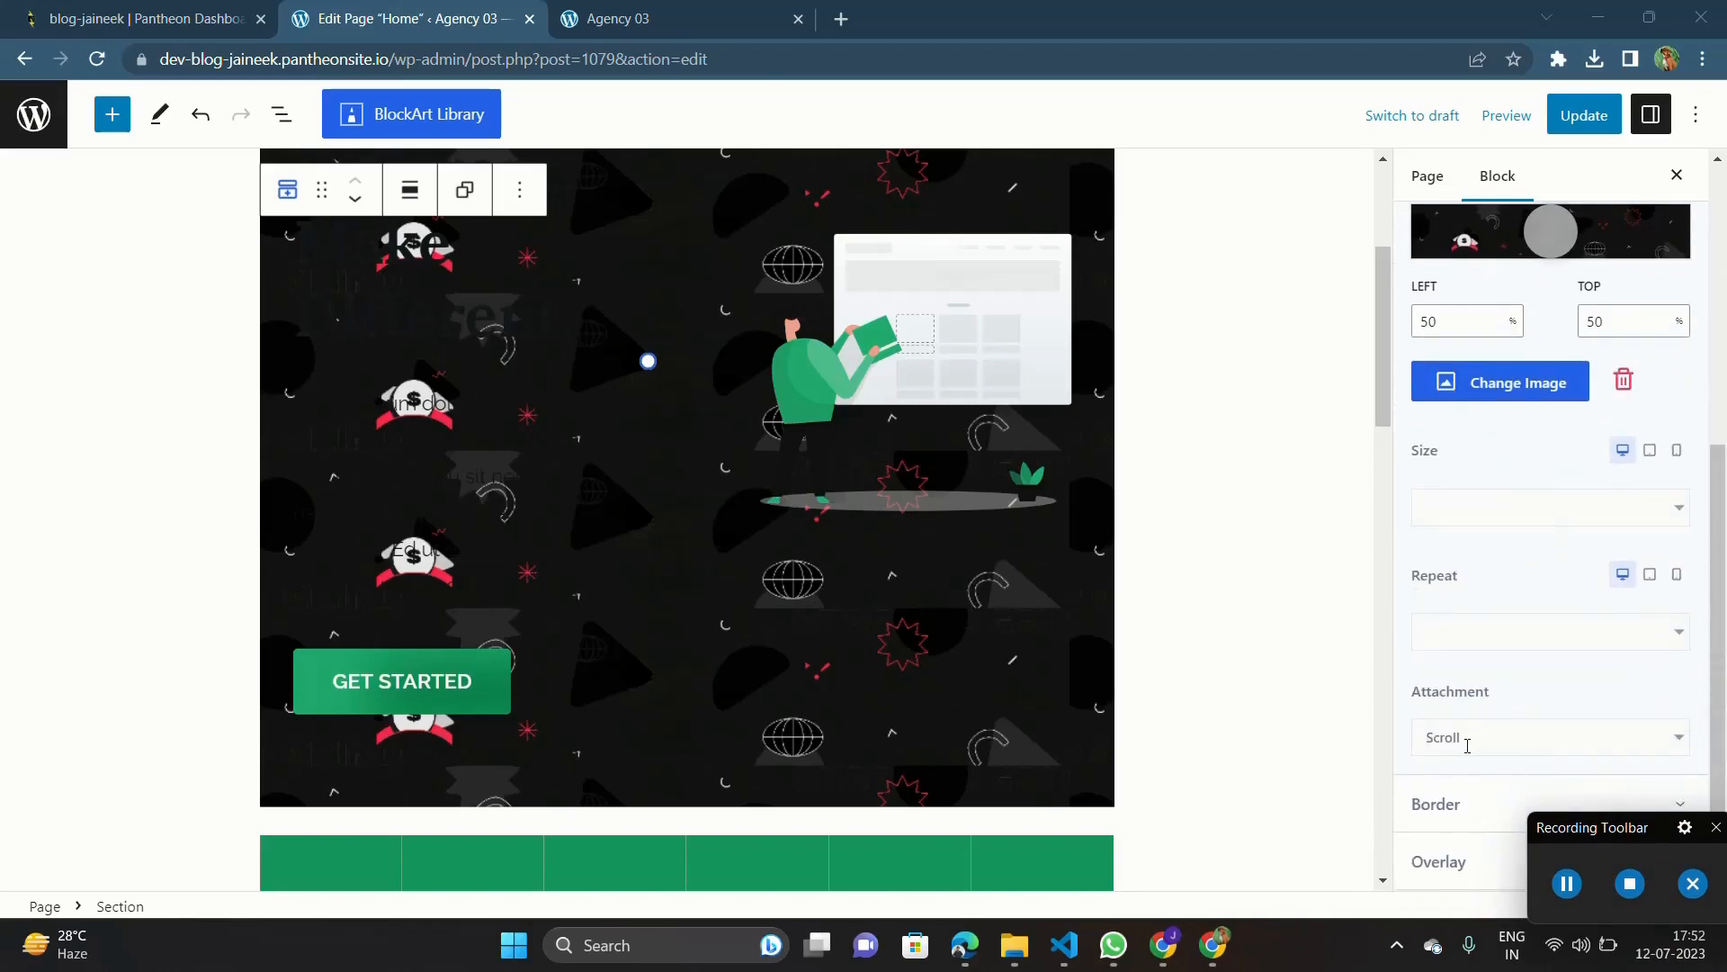
{"action": "scroll", "coordinate": [1537, 616], "scroll_direction": "up", "scroll_amount": 5}
{"action": "left_click", "coordinate": [1542, 634]}
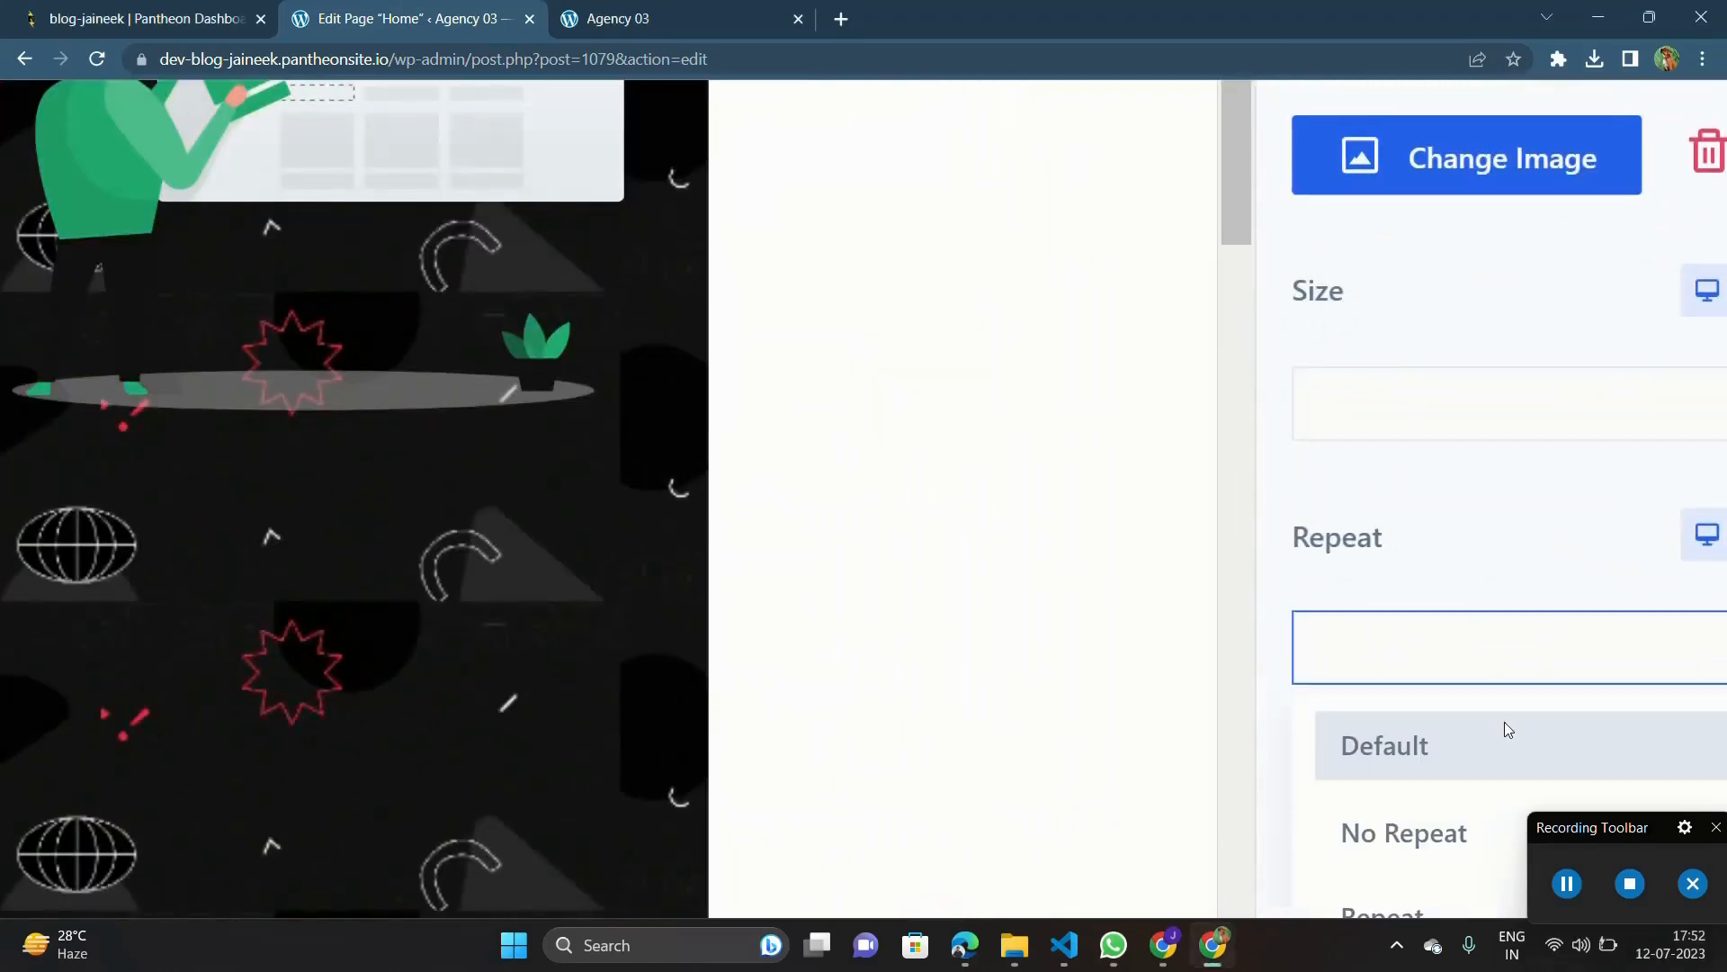
{"action": "scroll", "coordinate": [1504, 721], "scroll_direction": "down", "scroll_amount": 2}
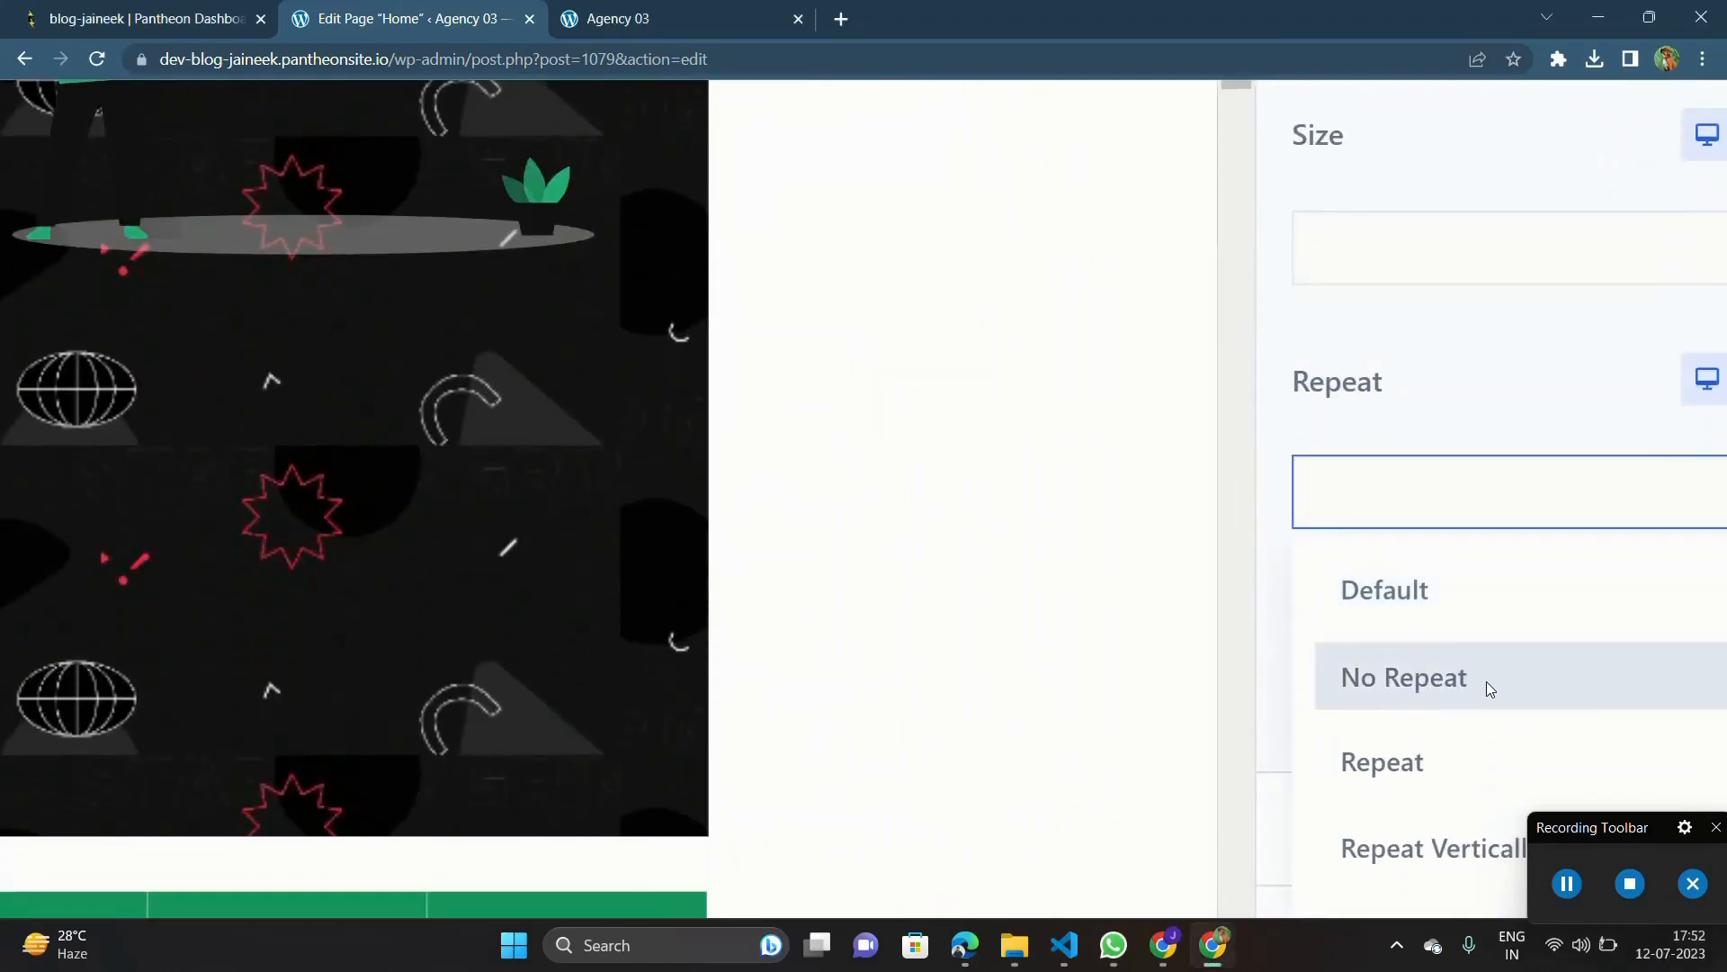
{"action": "left_click", "coordinate": [1486, 684]}
{"action": "scroll", "coordinate": [1472, 555], "scroll_direction": "down", "scroll_amount": 5}
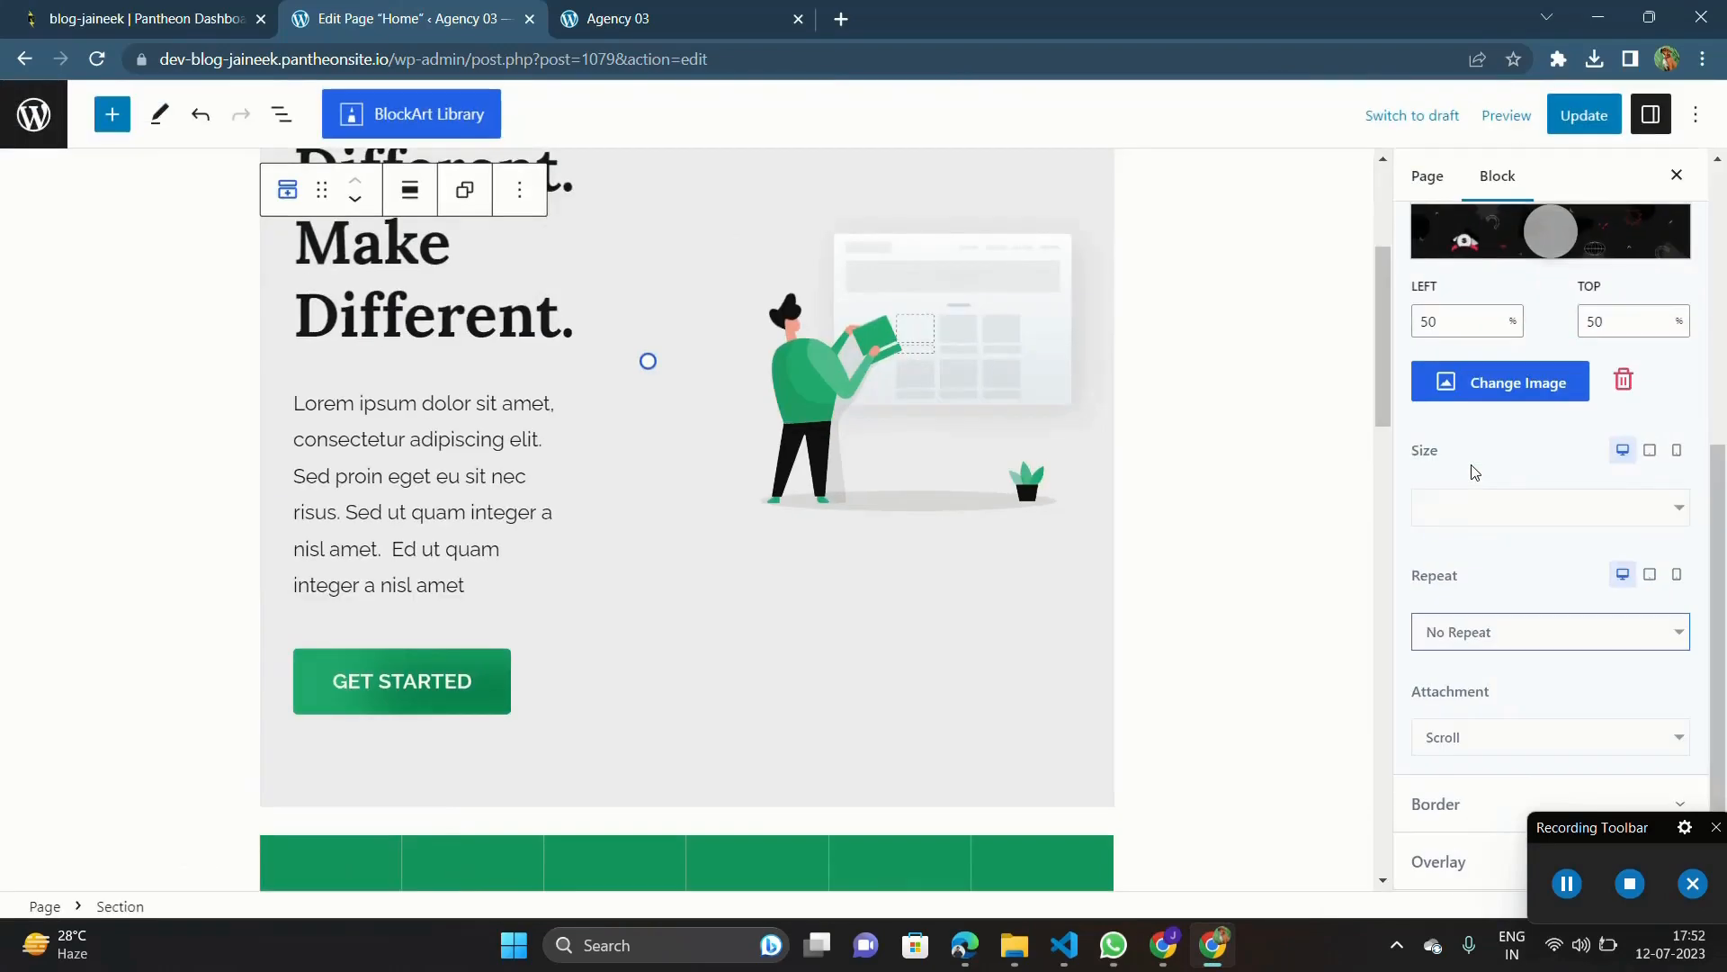
{"action": "scroll", "coordinate": [742, 369], "scroll_direction": "up", "scroll_amount": 3}
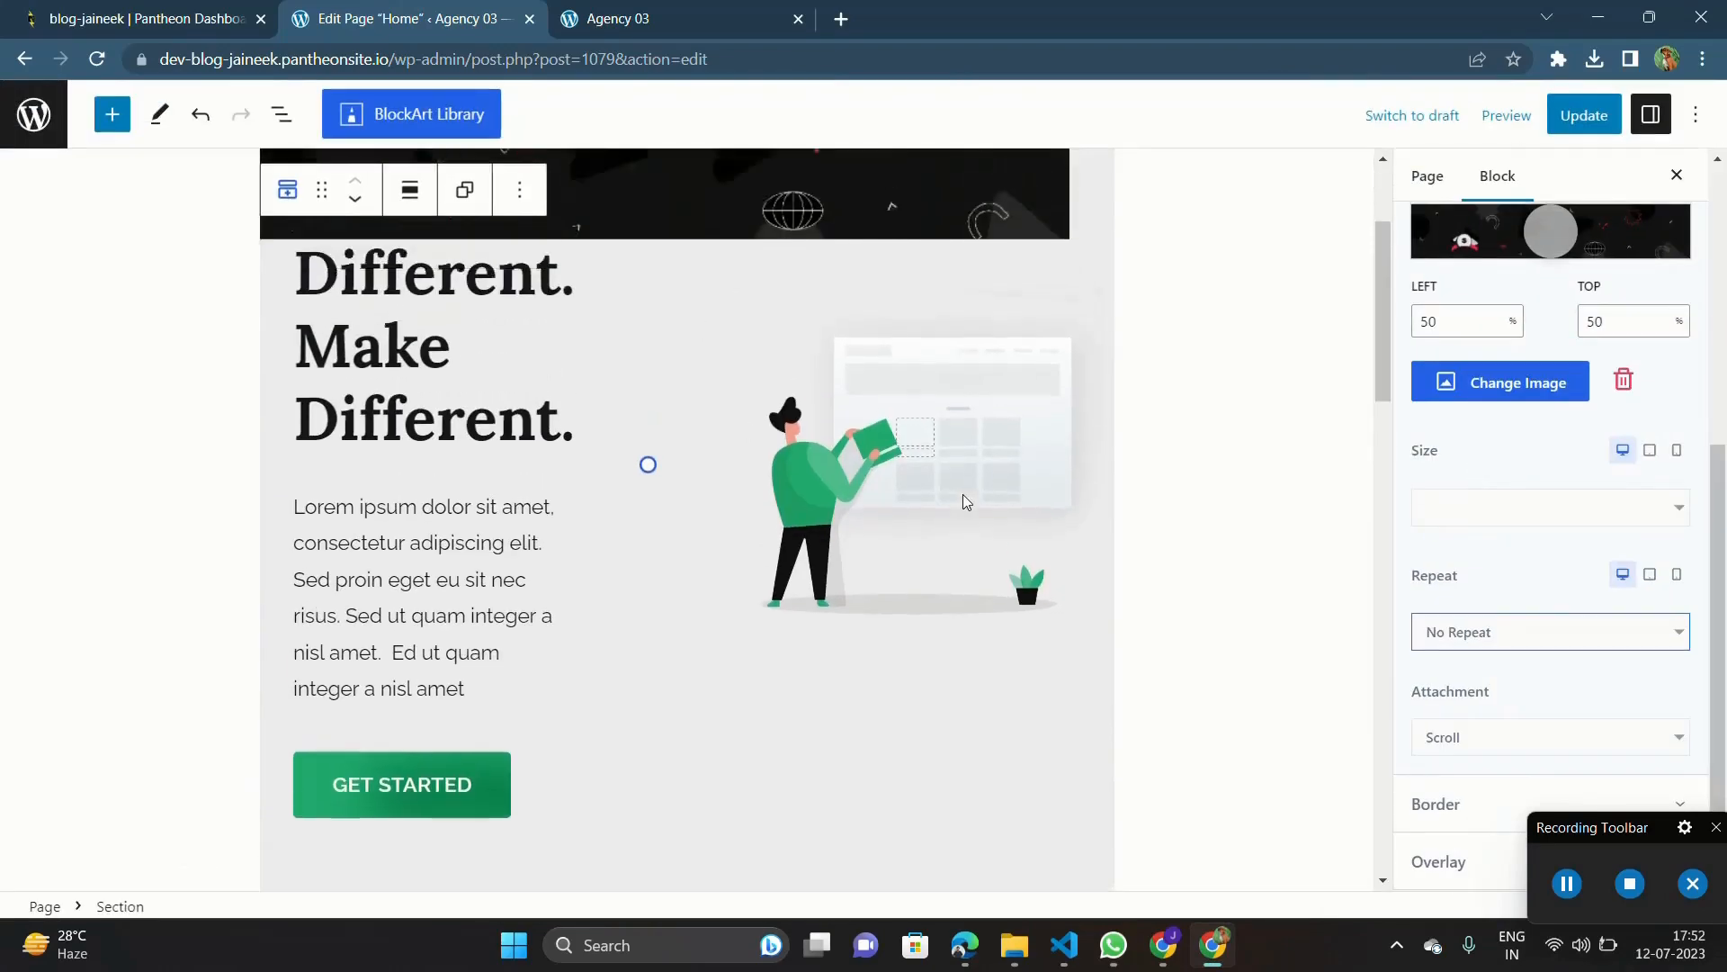
{"action": "scroll", "coordinate": [927, 367], "scroll_direction": "up", "scroll_amount": 3}
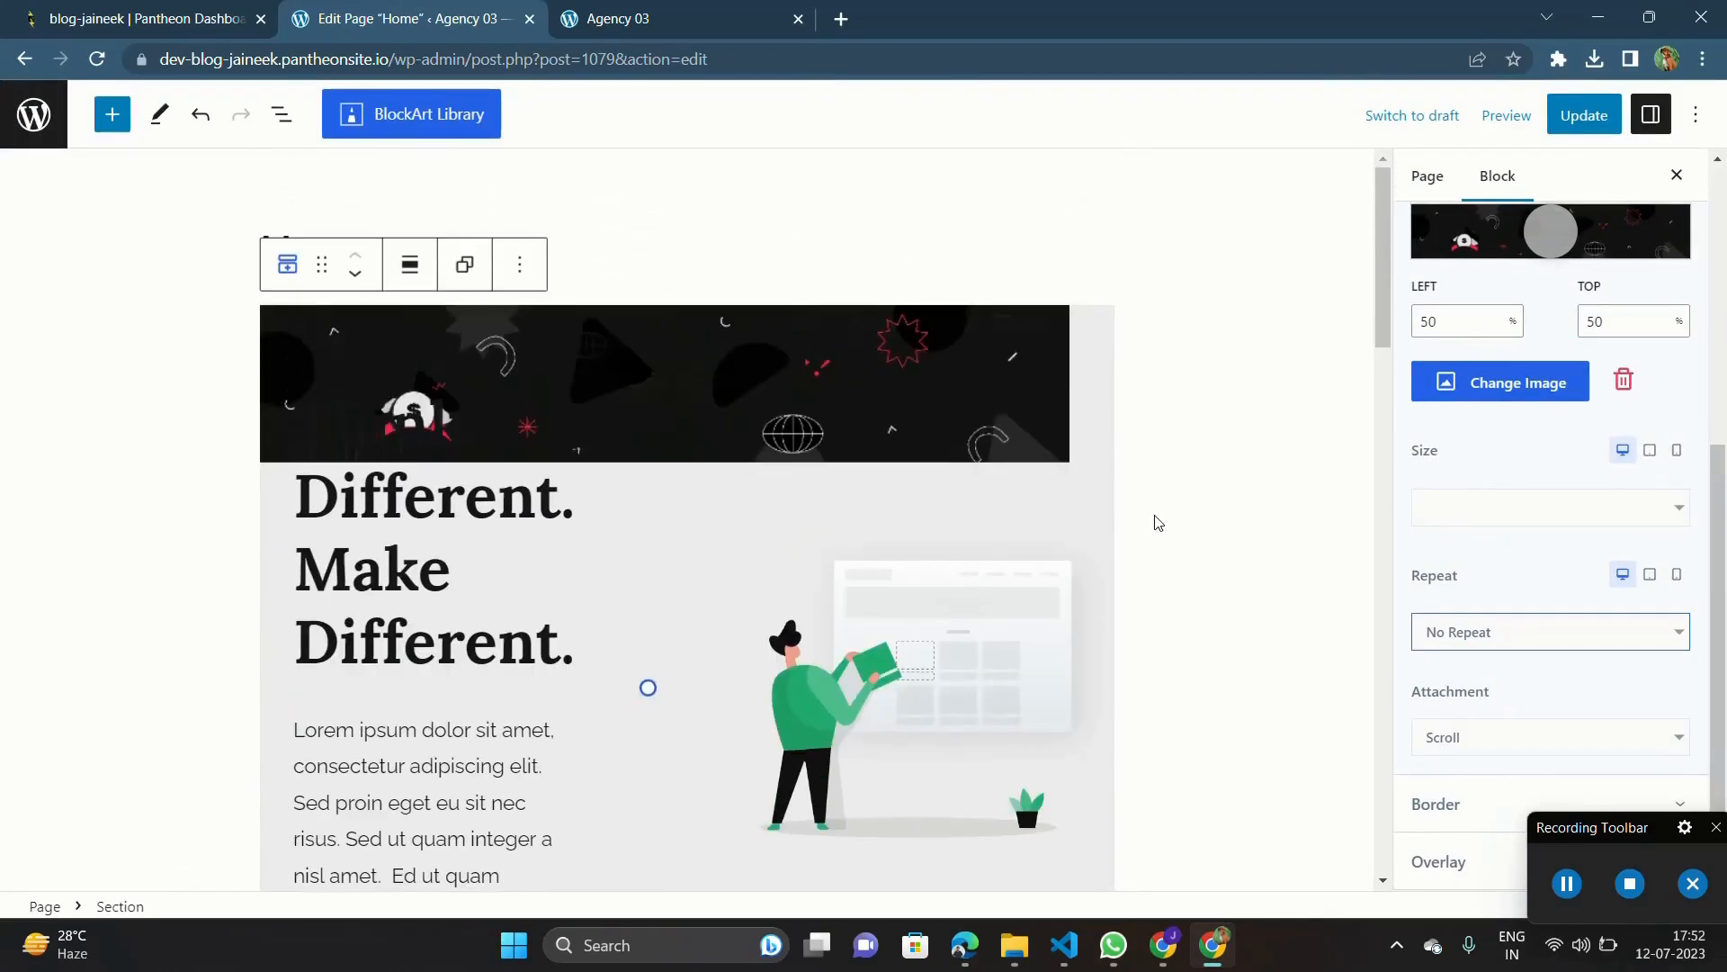
Step: Set the hero background image's size to Cover
{"action": "scroll", "coordinate": [1158, 523], "scroll_direction": "down", "scroll_amount": 5}
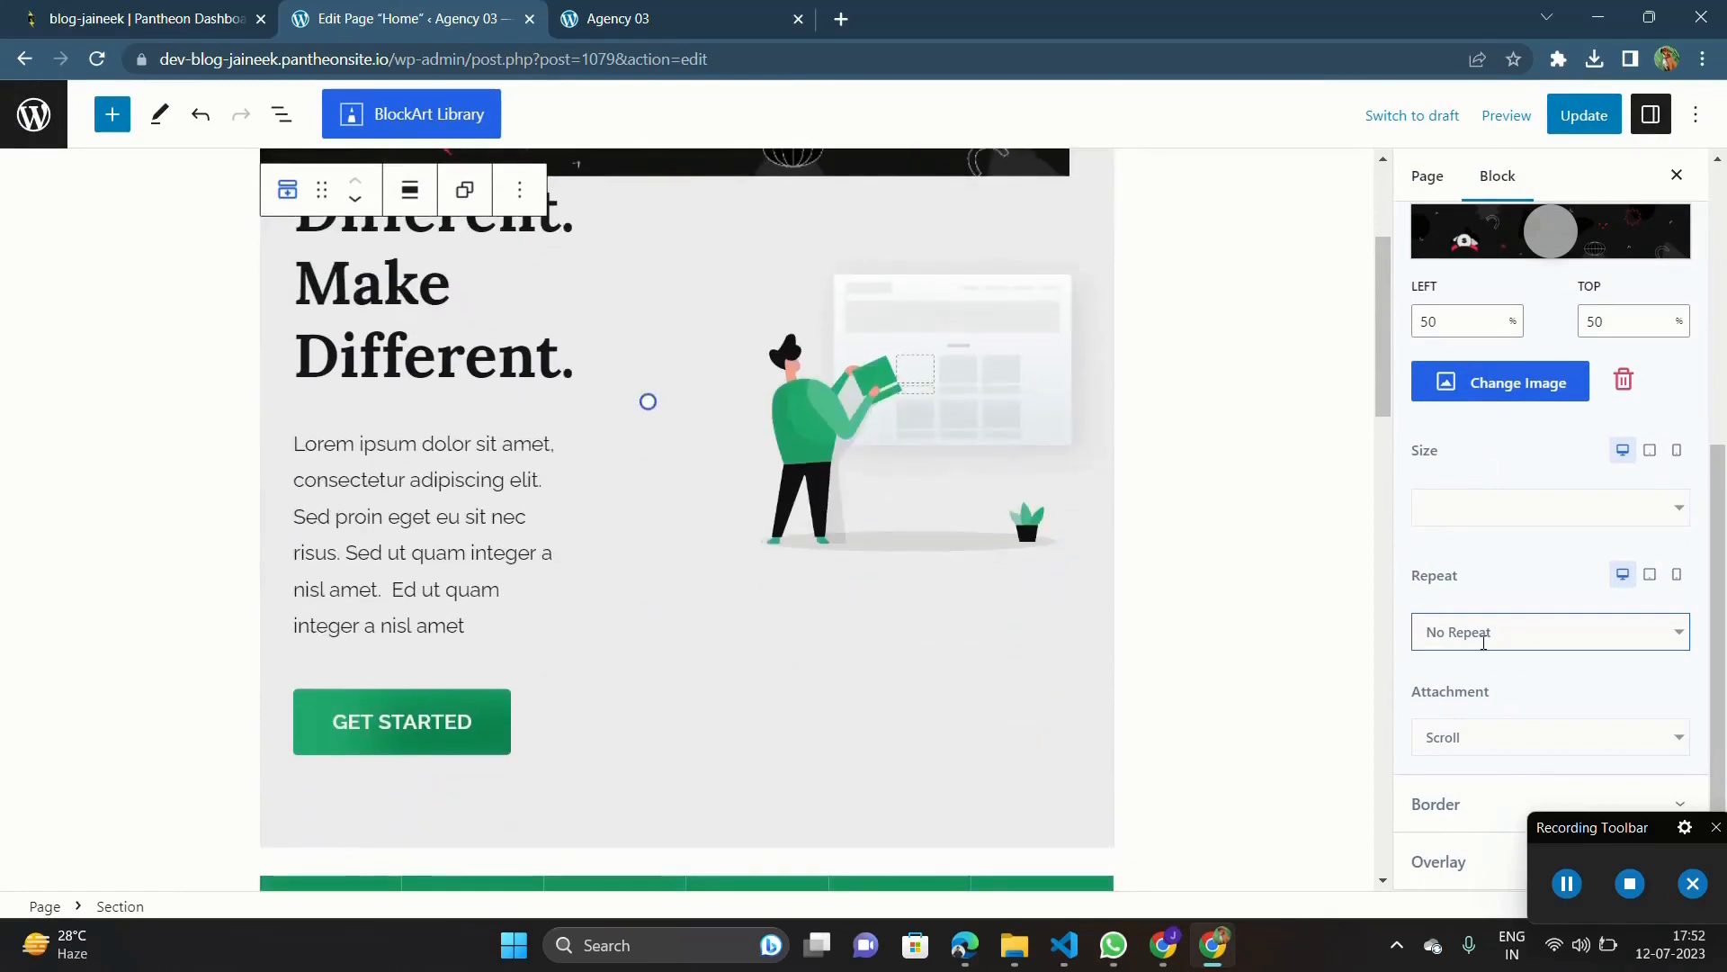
{"action": "left_click", "coordinate": [1441, 496]}
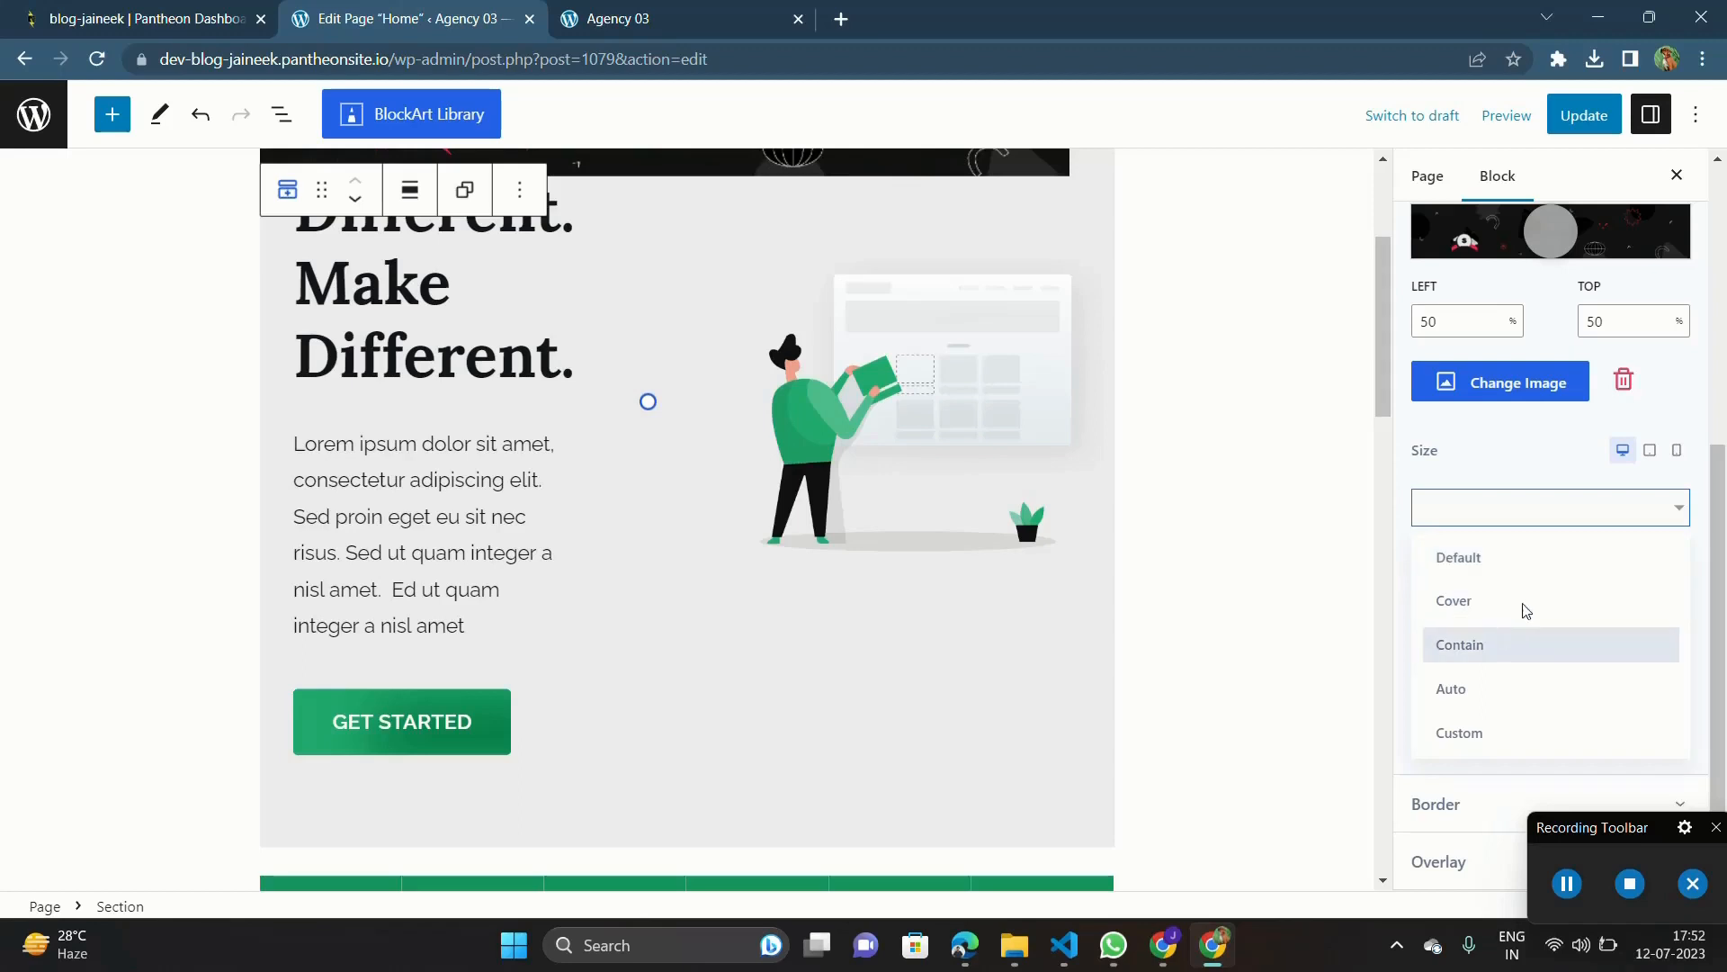
{"action": "left_click", "coordinate": [1487, 600]}
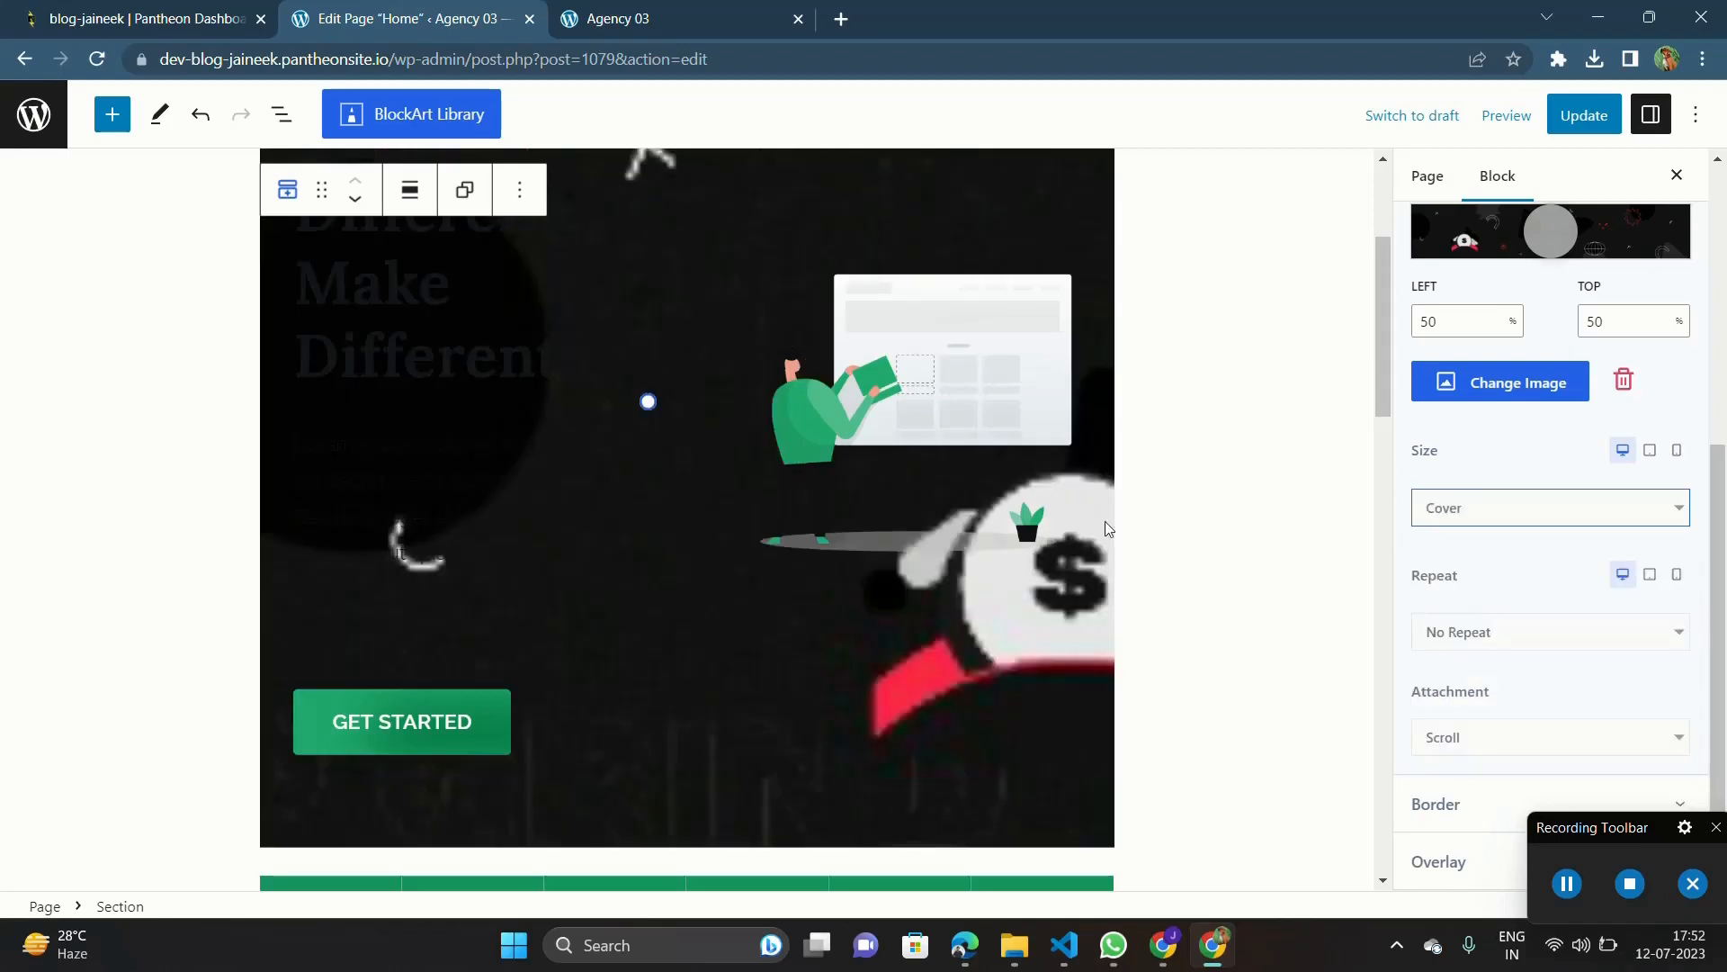
Step: Delete the illustration image from the hero section together with the empty column that held it
{"action": "scroll", "coordinate": [1012, 510], "scroll_direction": "up", "scroll_amount": 1}
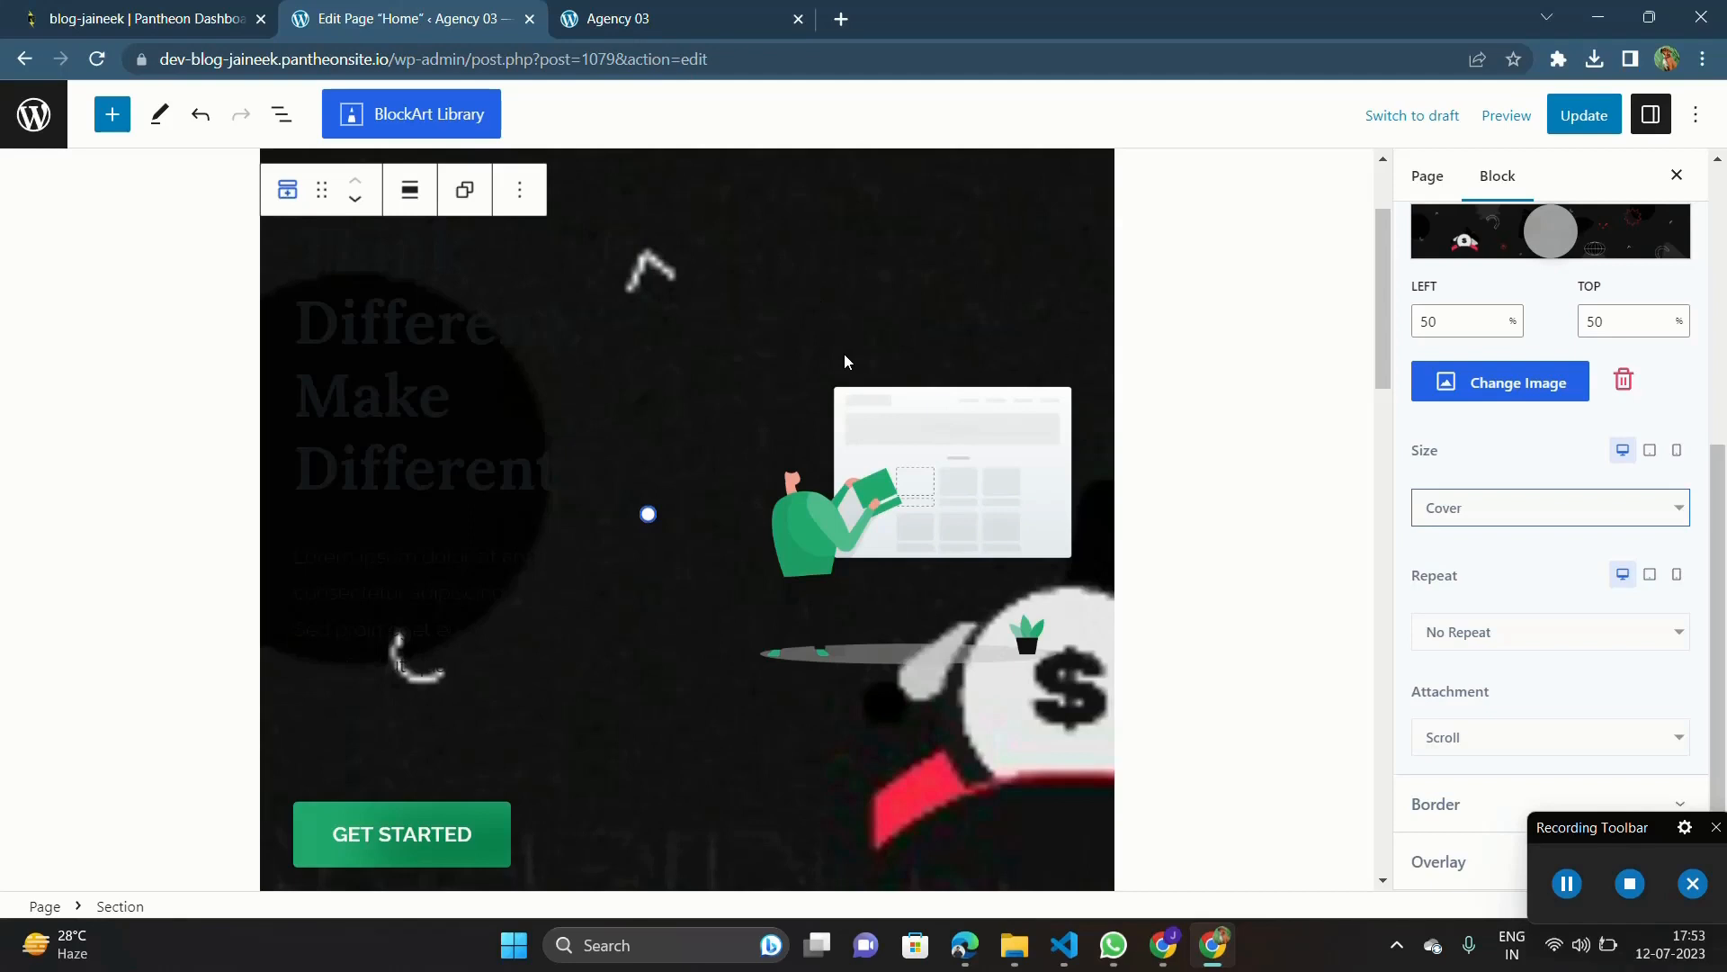
{"action": "left_click", "coordinate": [880, 440]}
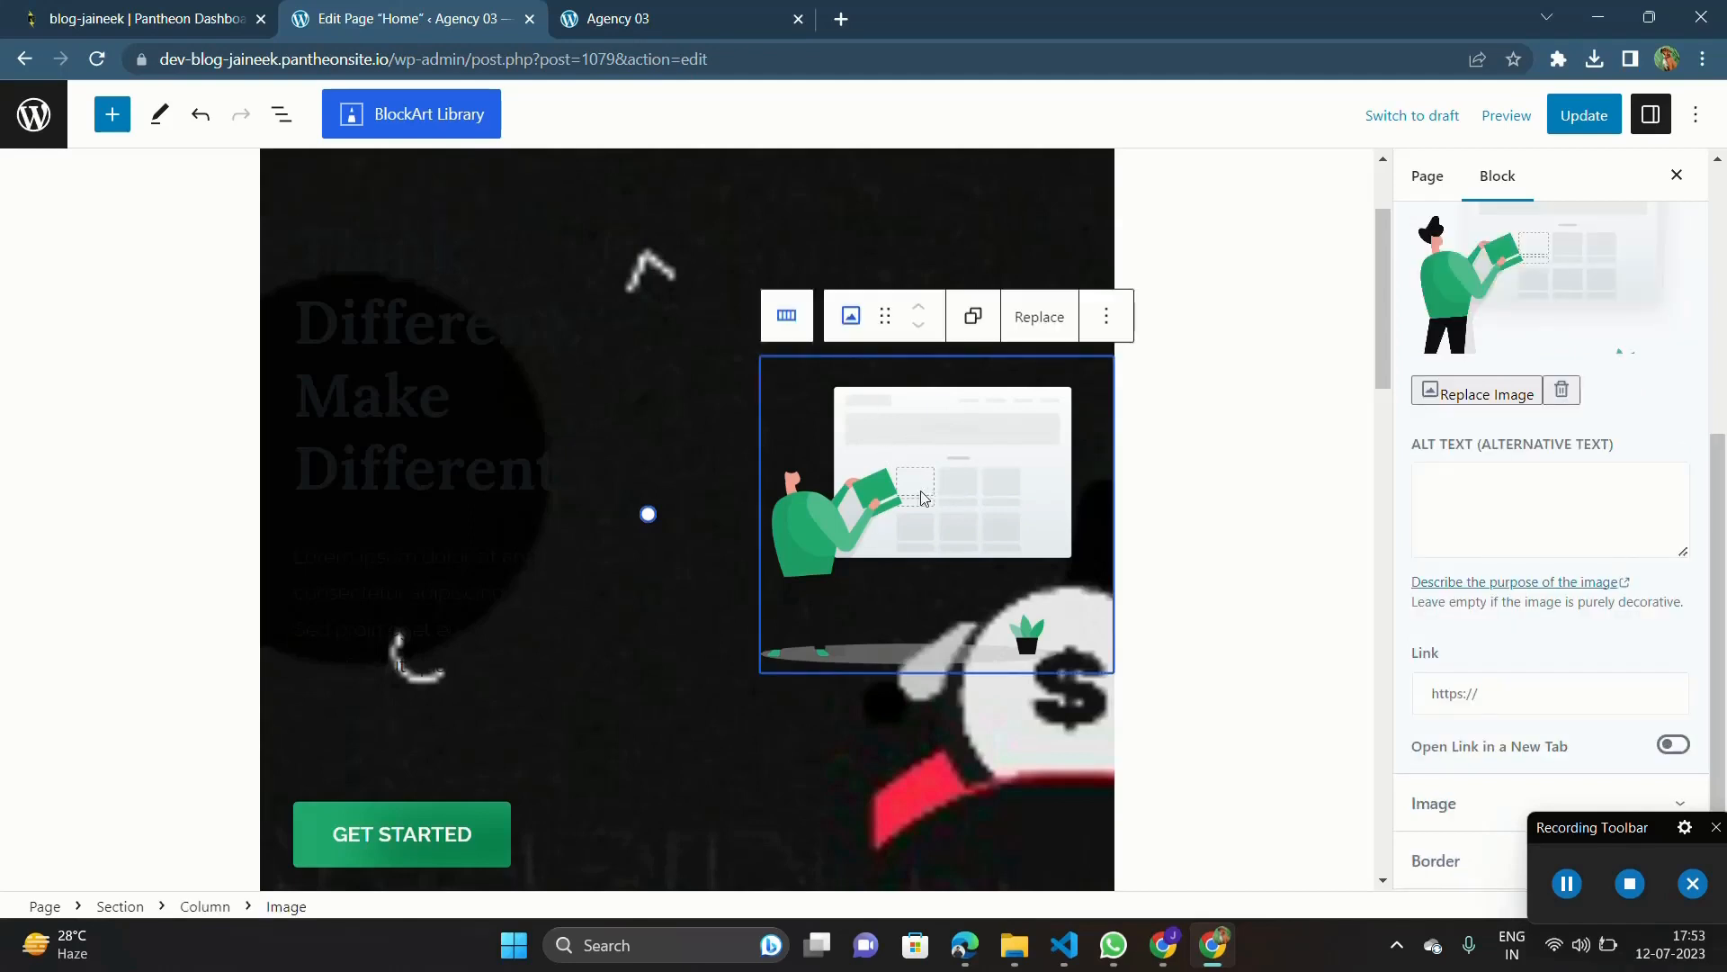
{"action": "key", "text": "Delete"}
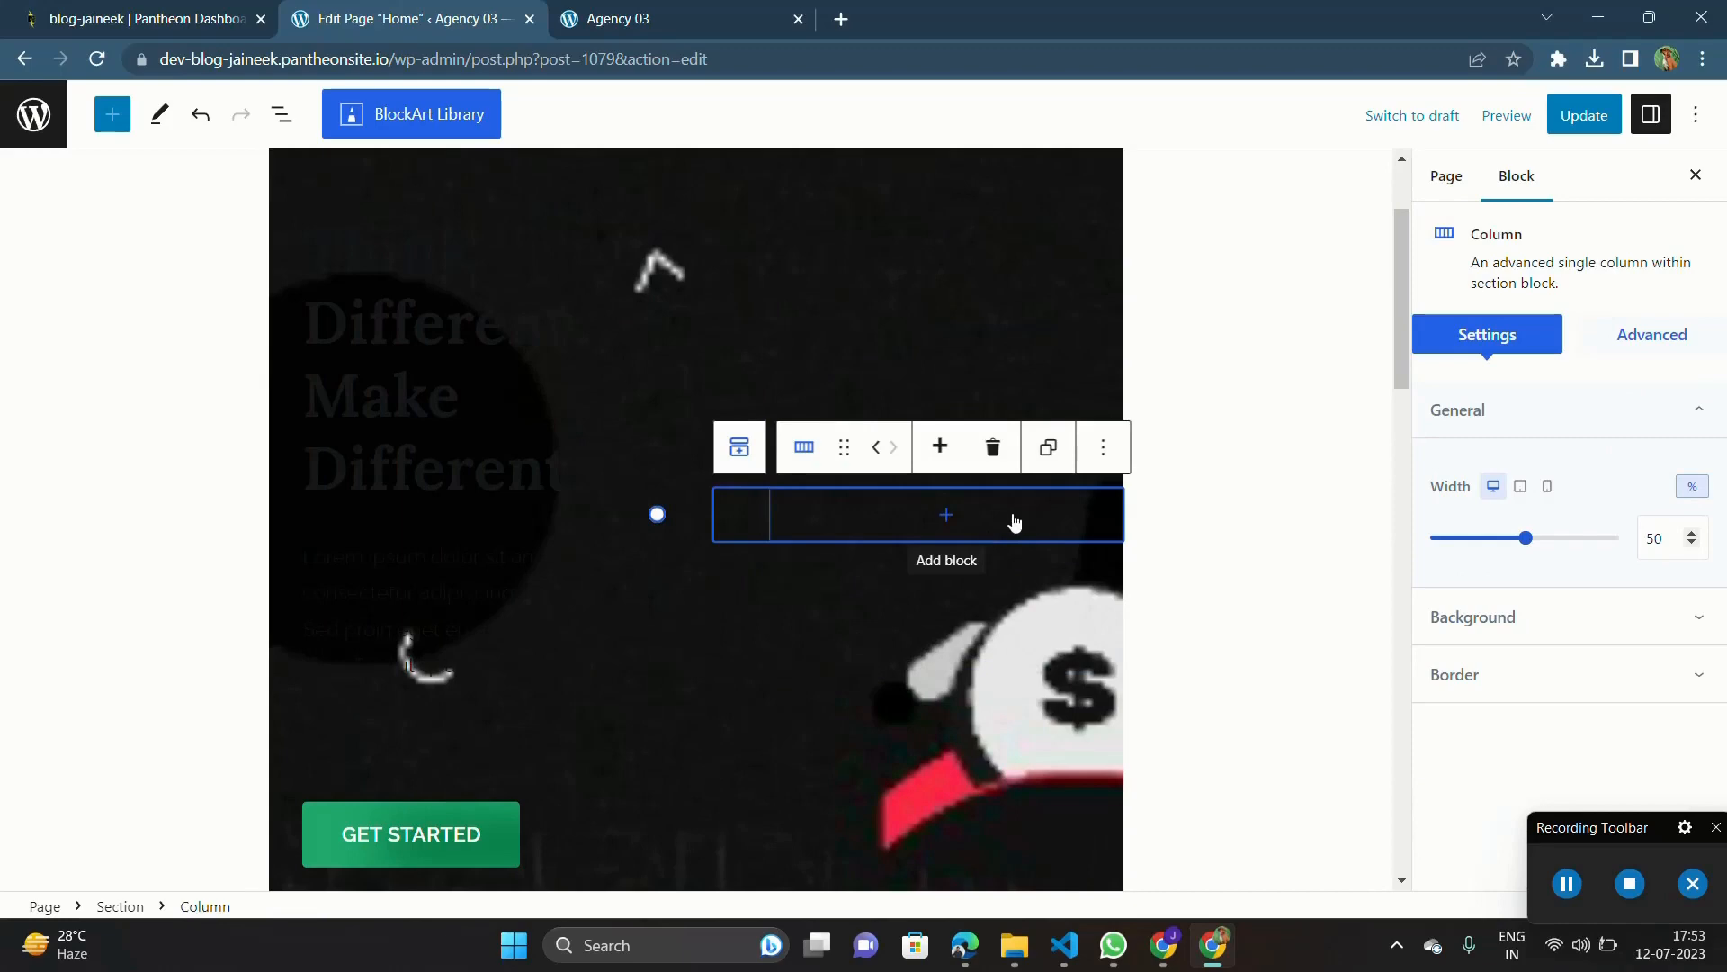
{"action": "key", "text": "Delete"}
{"action": "scroll", "coordinate": [1014, 523], "scroll_direction": "up", "scroll_amount": 2}
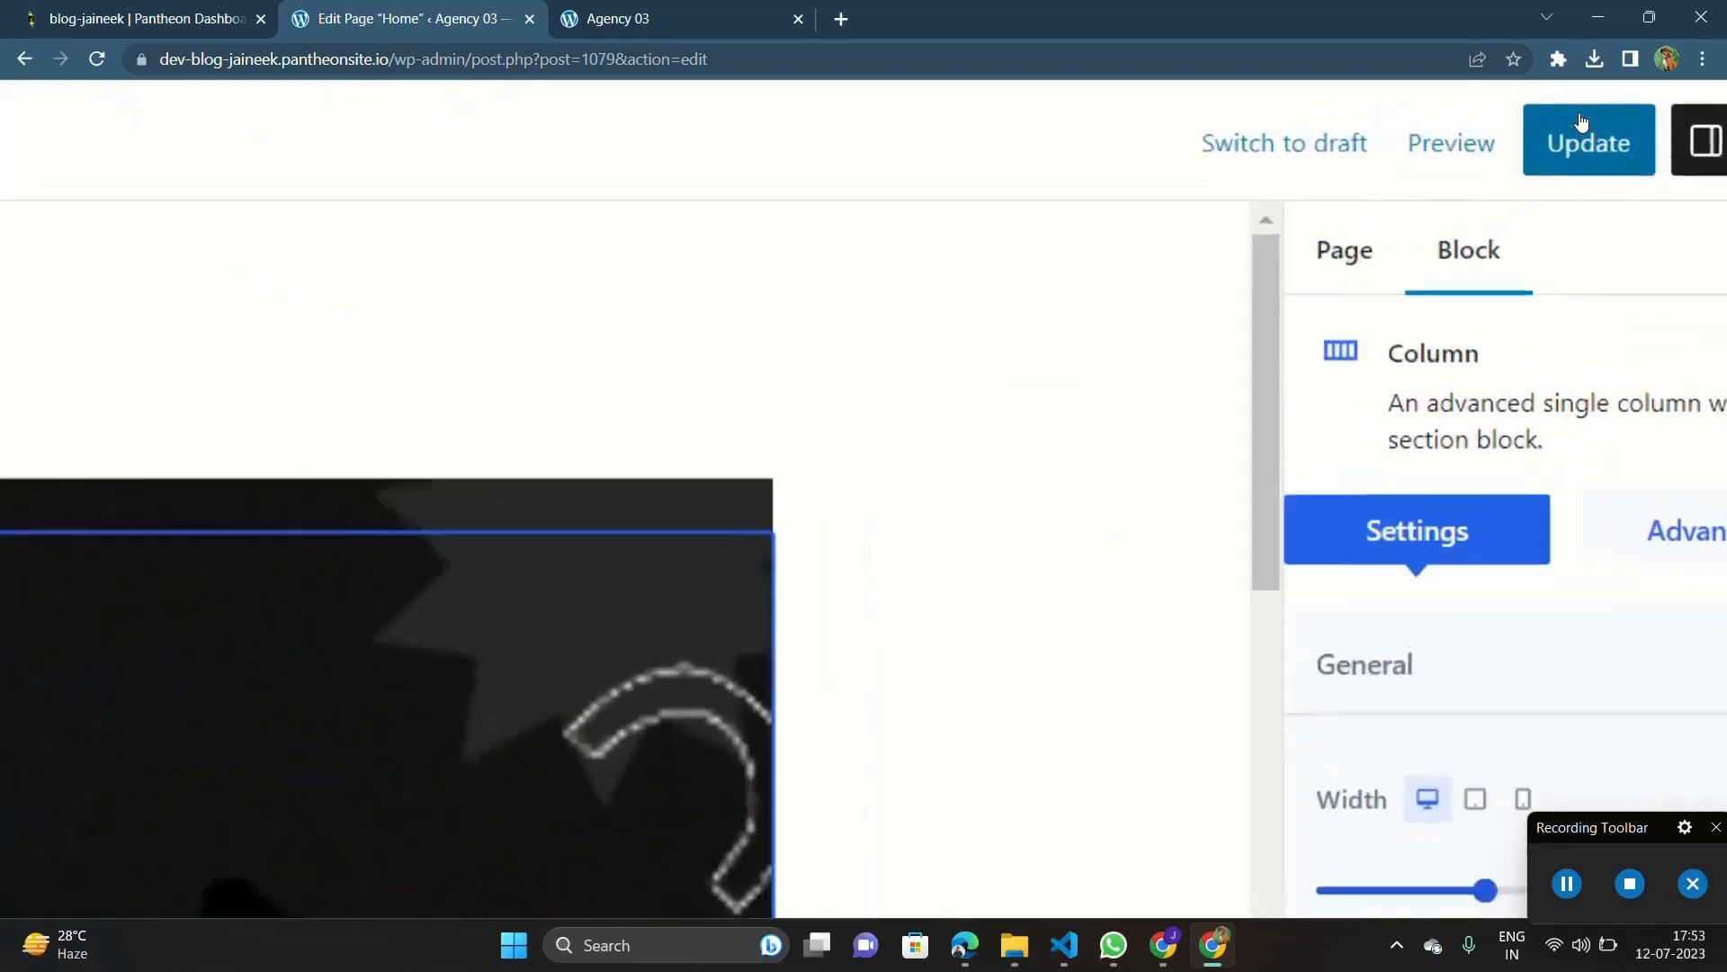
Step: Update the Home page and reload the live site to check the new hero section
{"action": "left_click", "coordinate": [1583, 113]}
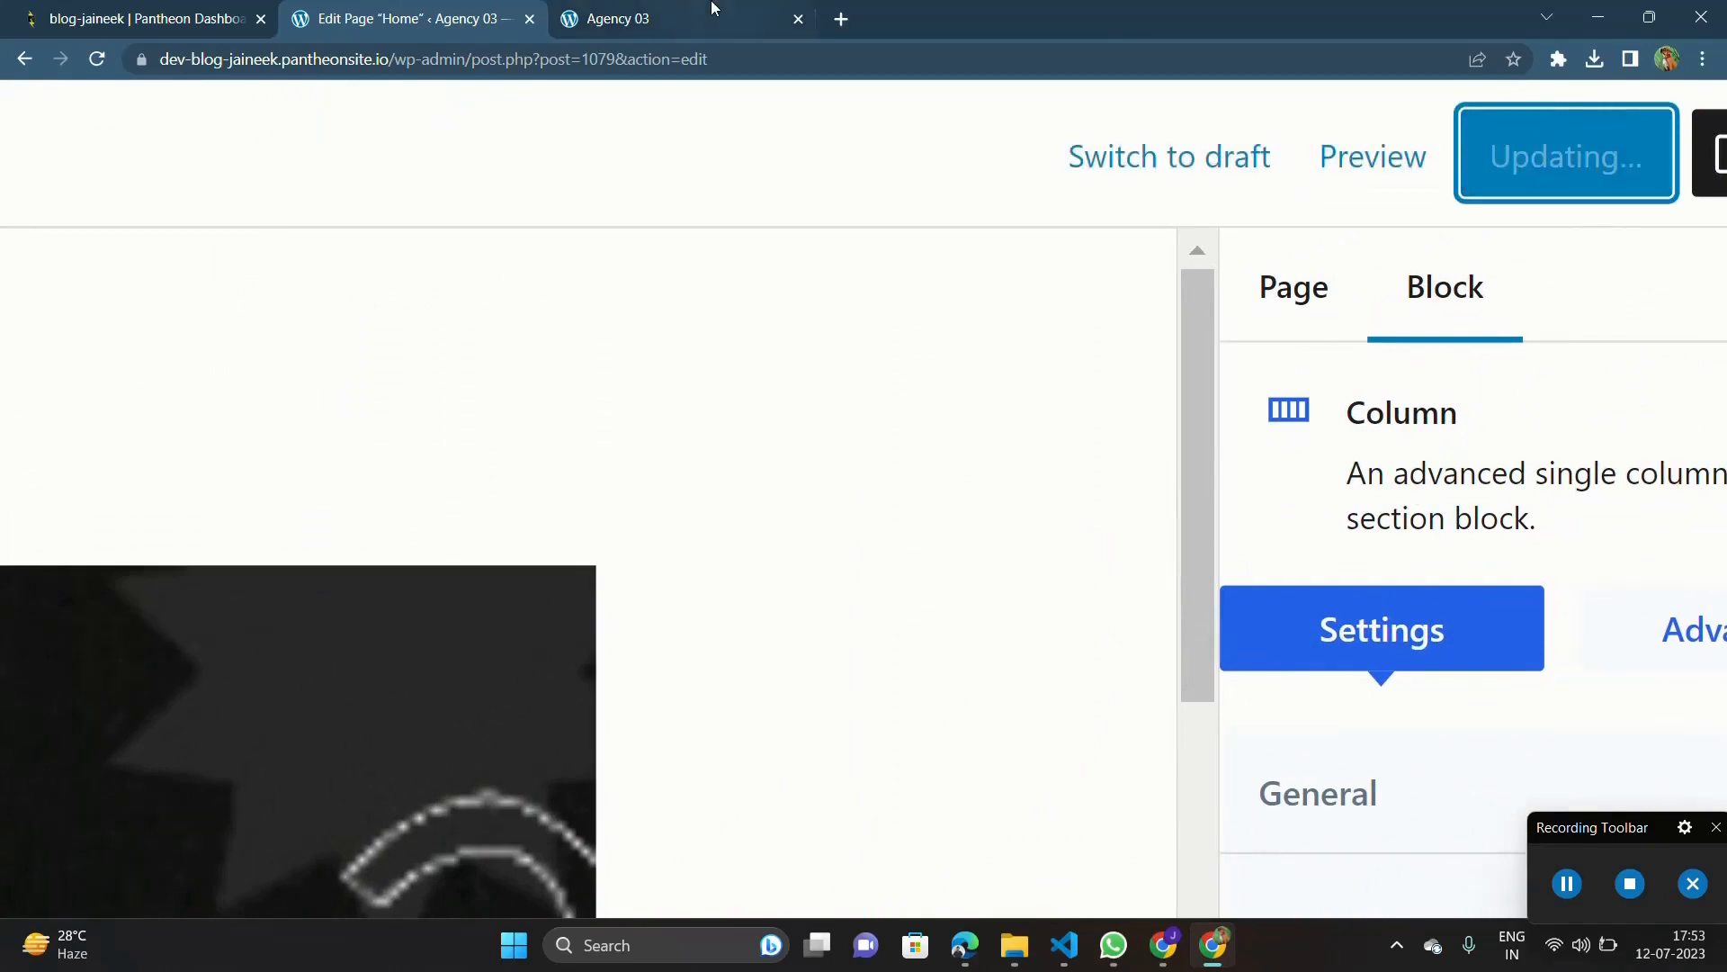
{"action": "left_click", "coordinate": [704, 27]}
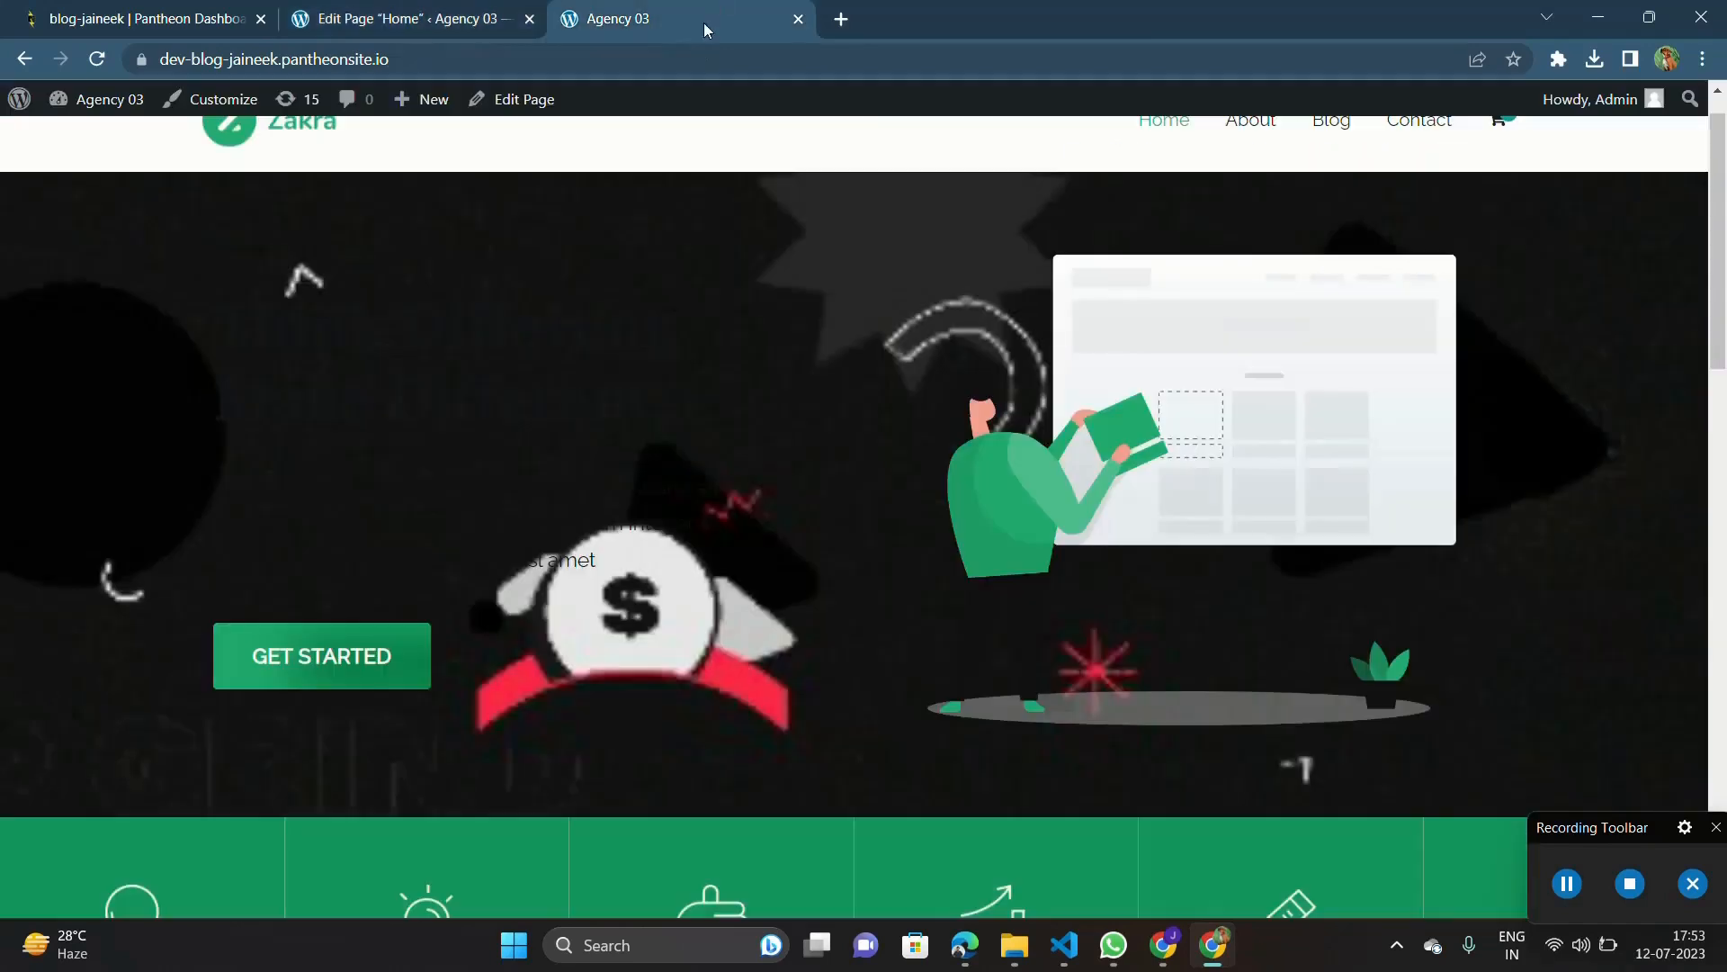
{"action": "left_click", "coordinate": [97, 59]}
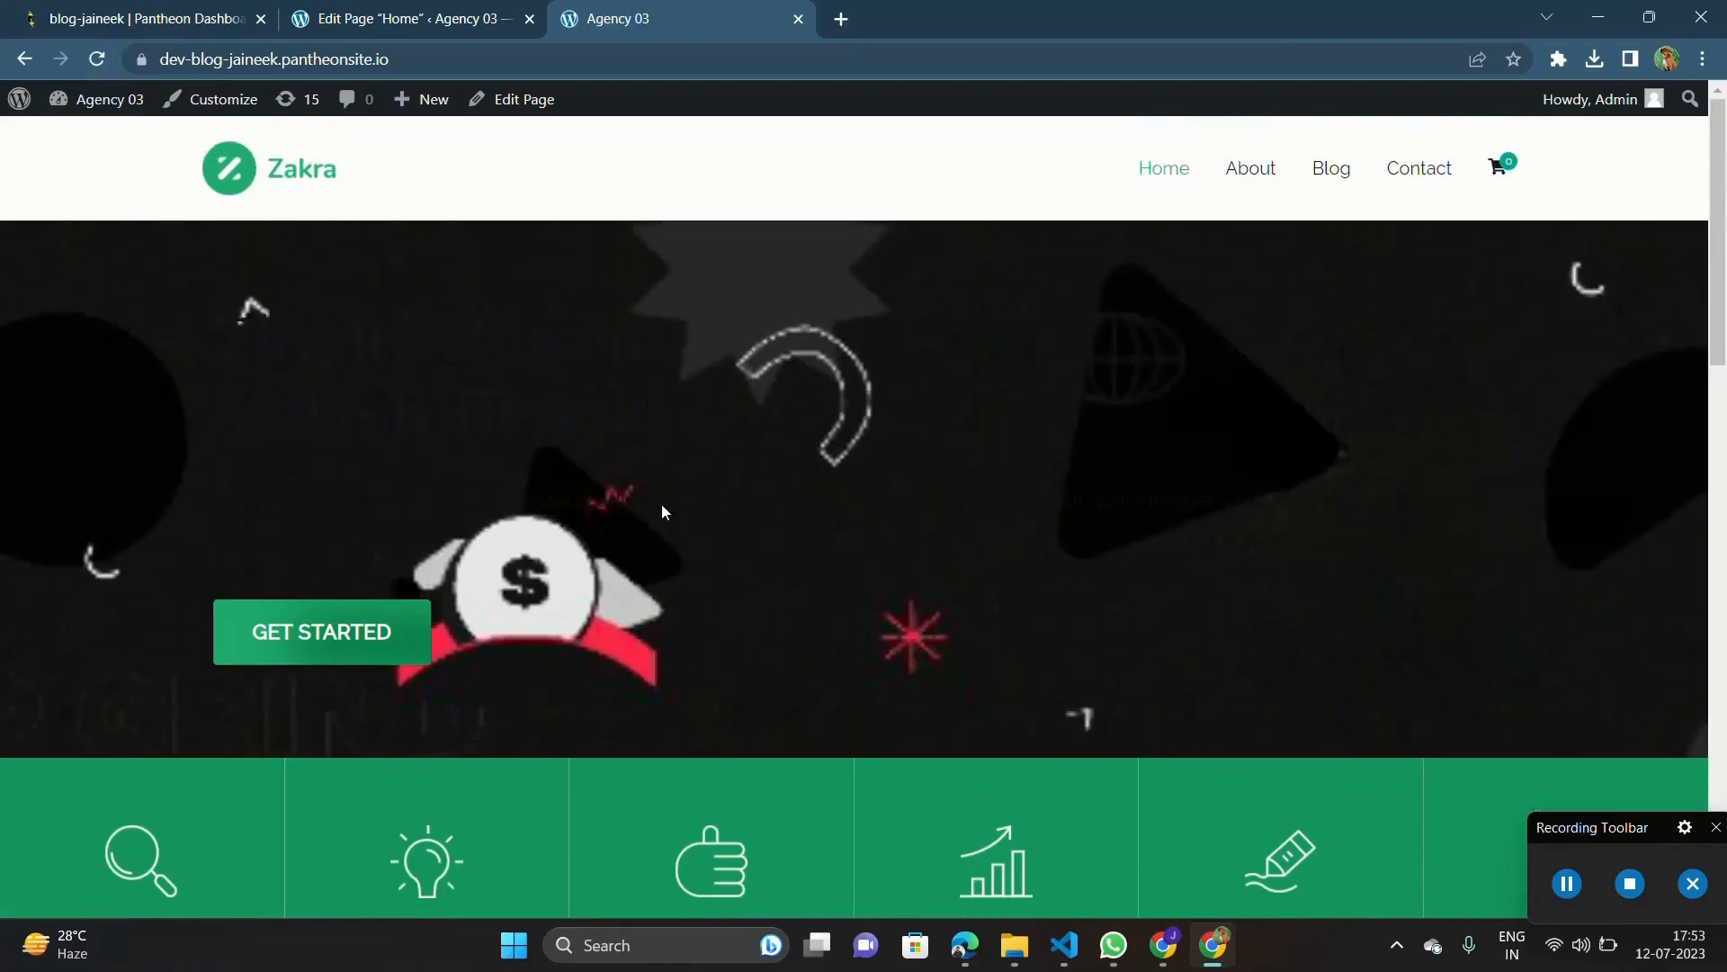
Step: Return to the page editor and centre-align the hero heading "Think Different. Make Different."
{"action": "left_click", "coordinate": [414, 18]}
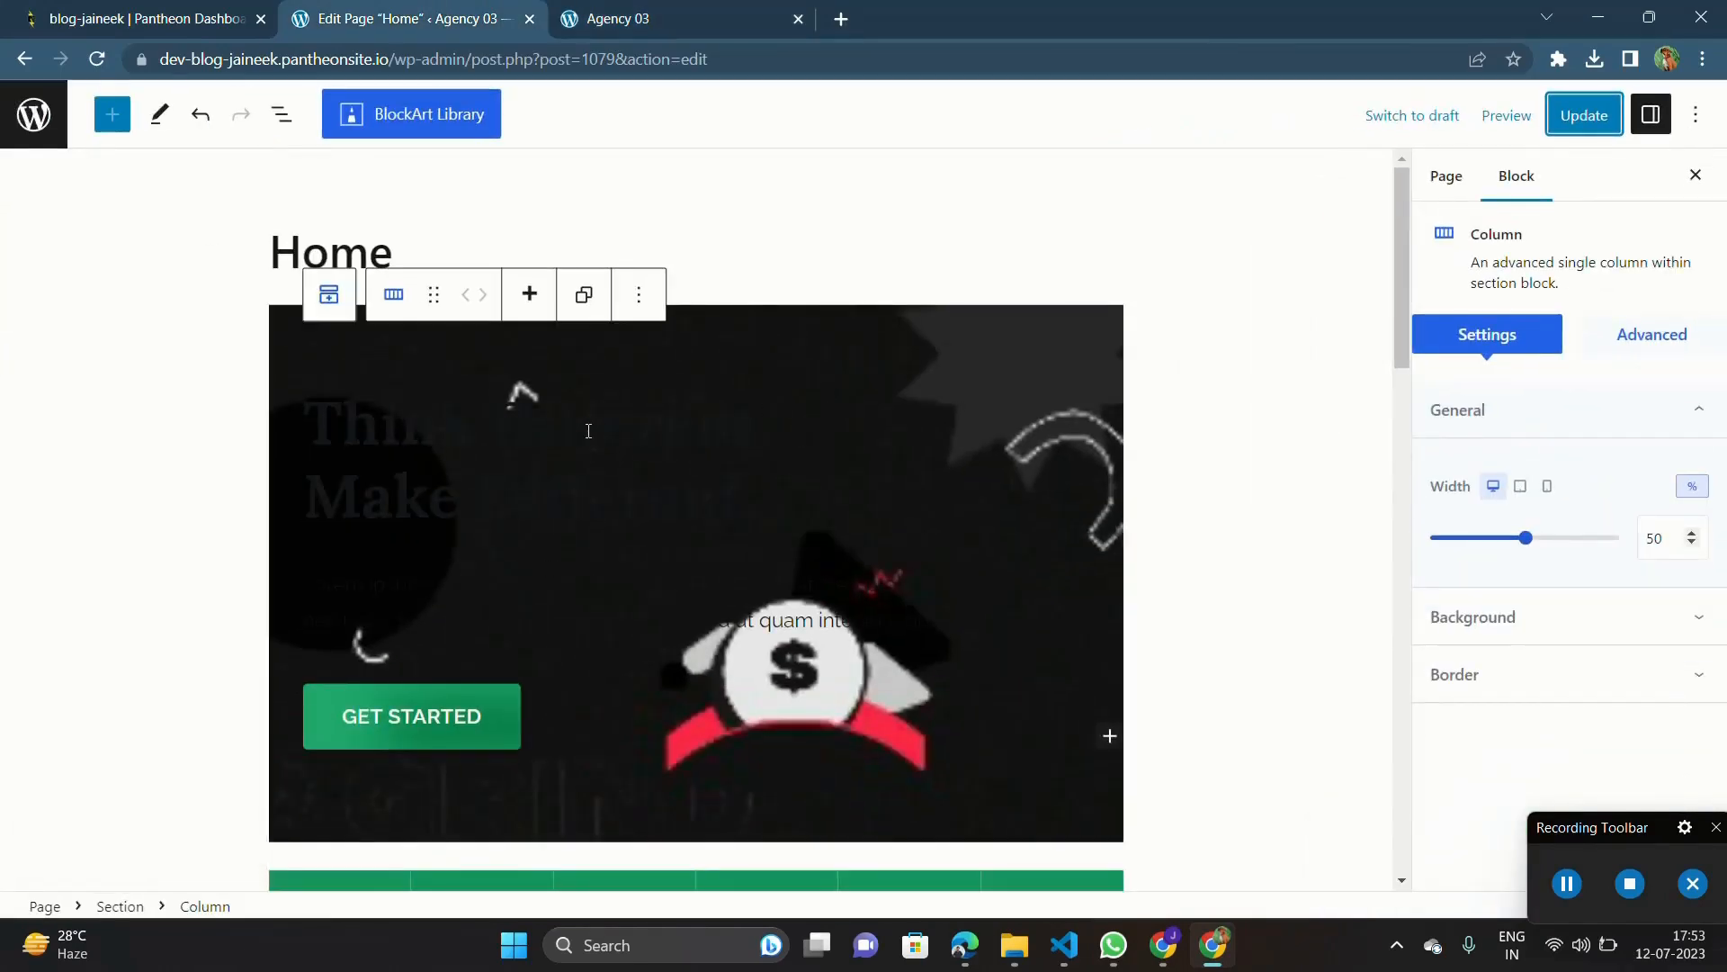
{"action": "triple_click", "coordinate": [589, 431]}
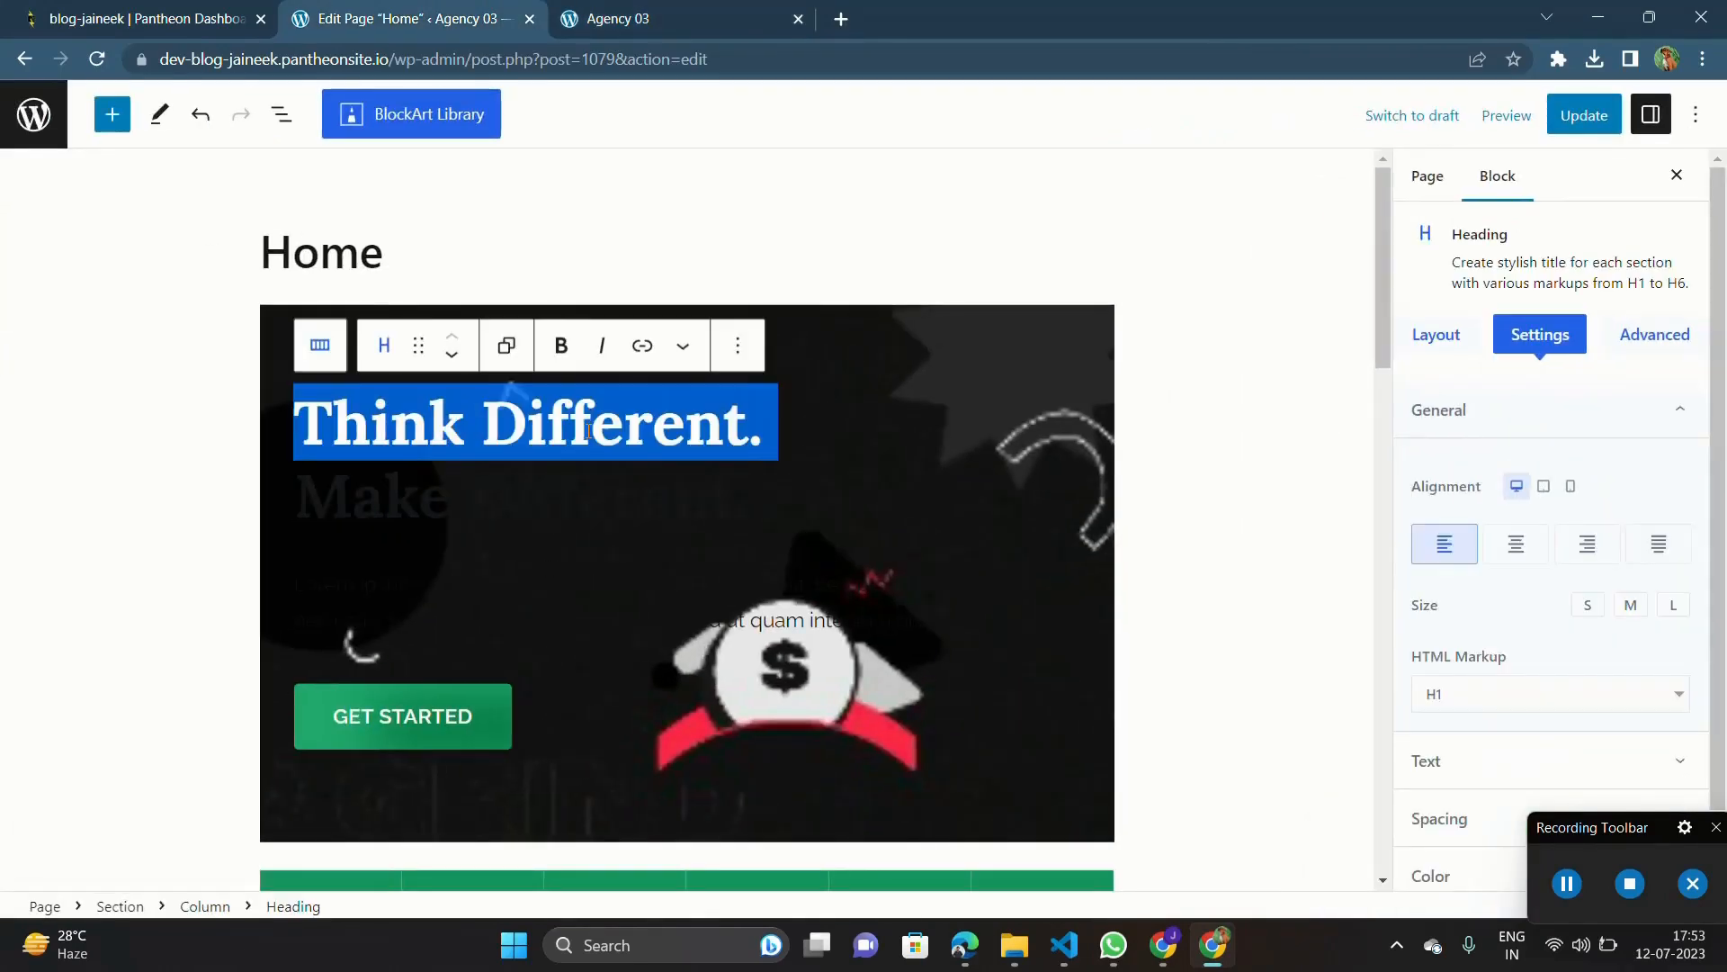
{"action": "double_click", "coordinate": [591, 491]}
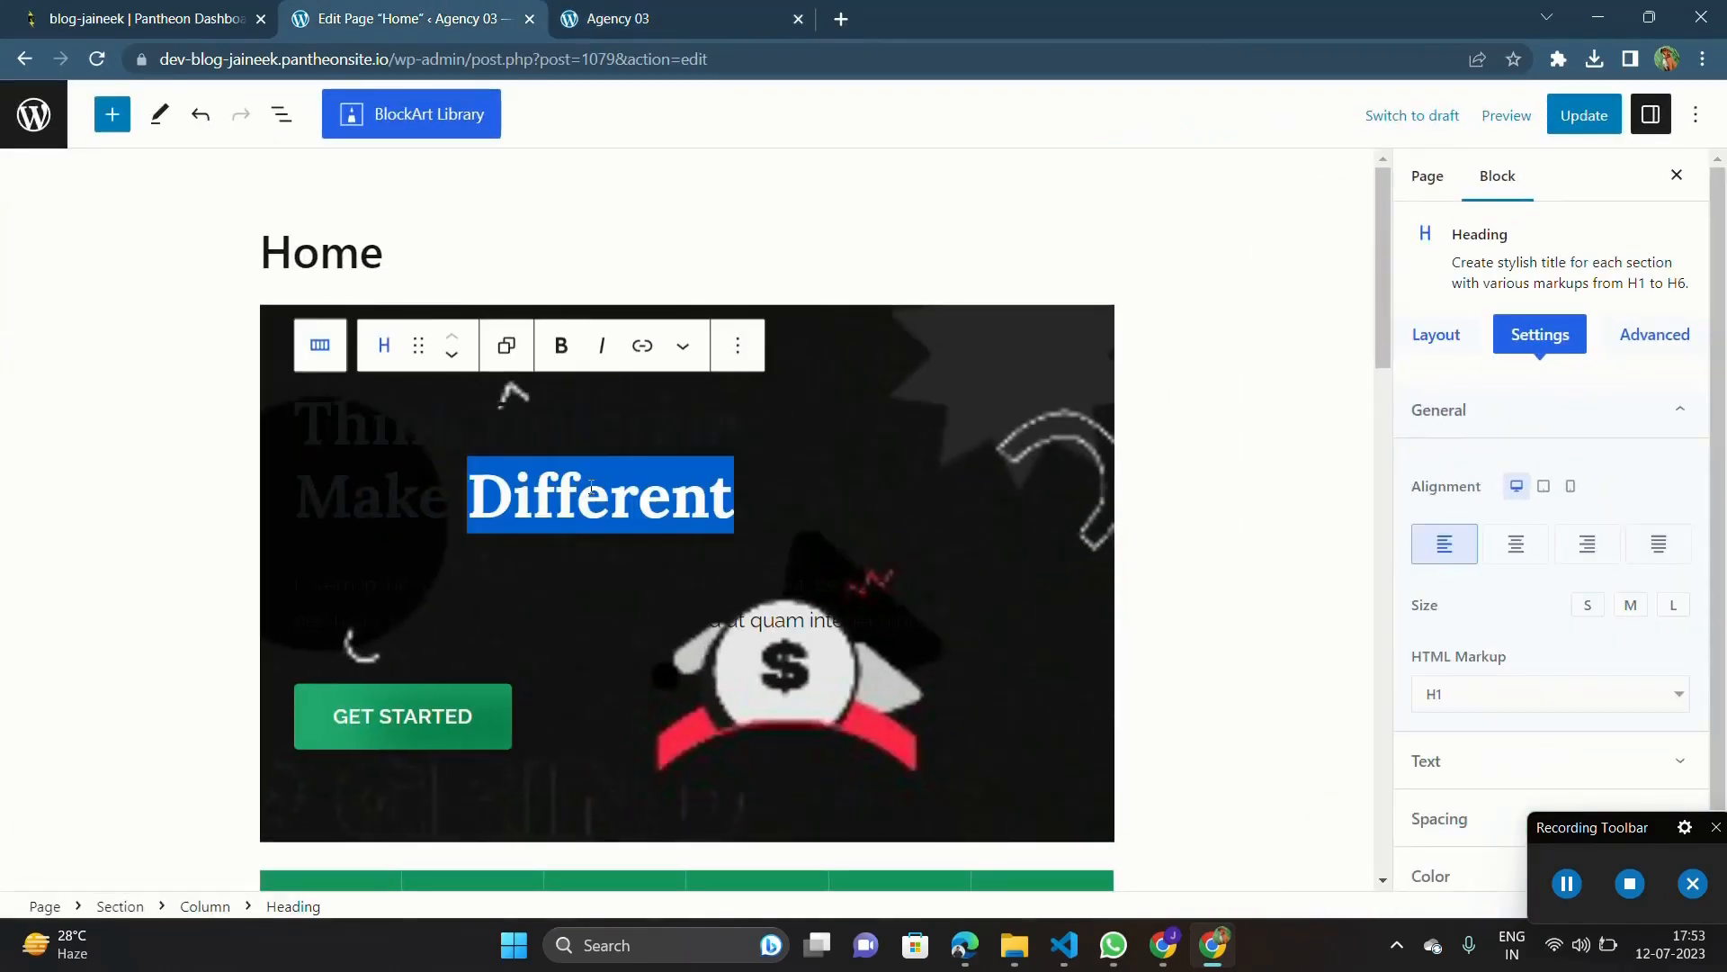
{"action": "left_click", "coordinate": [854, 407]}
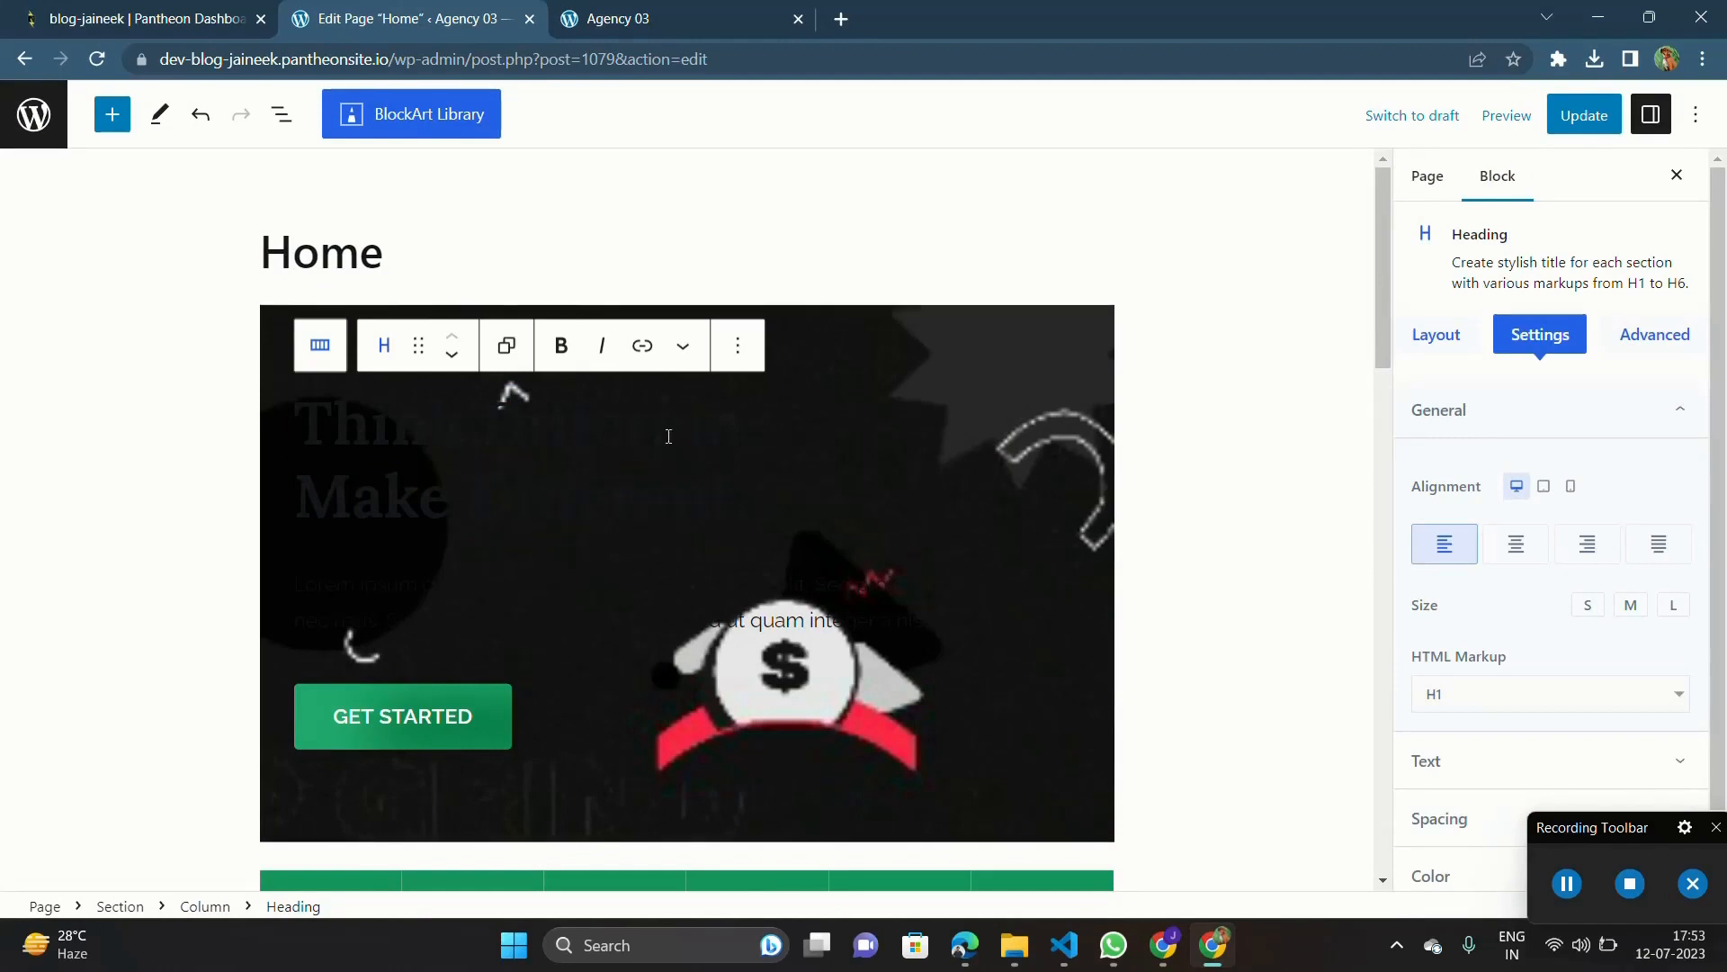
{"action": "left_click_drag", "start_coordinate": [747, 414], "coordinate": [770, 515]}
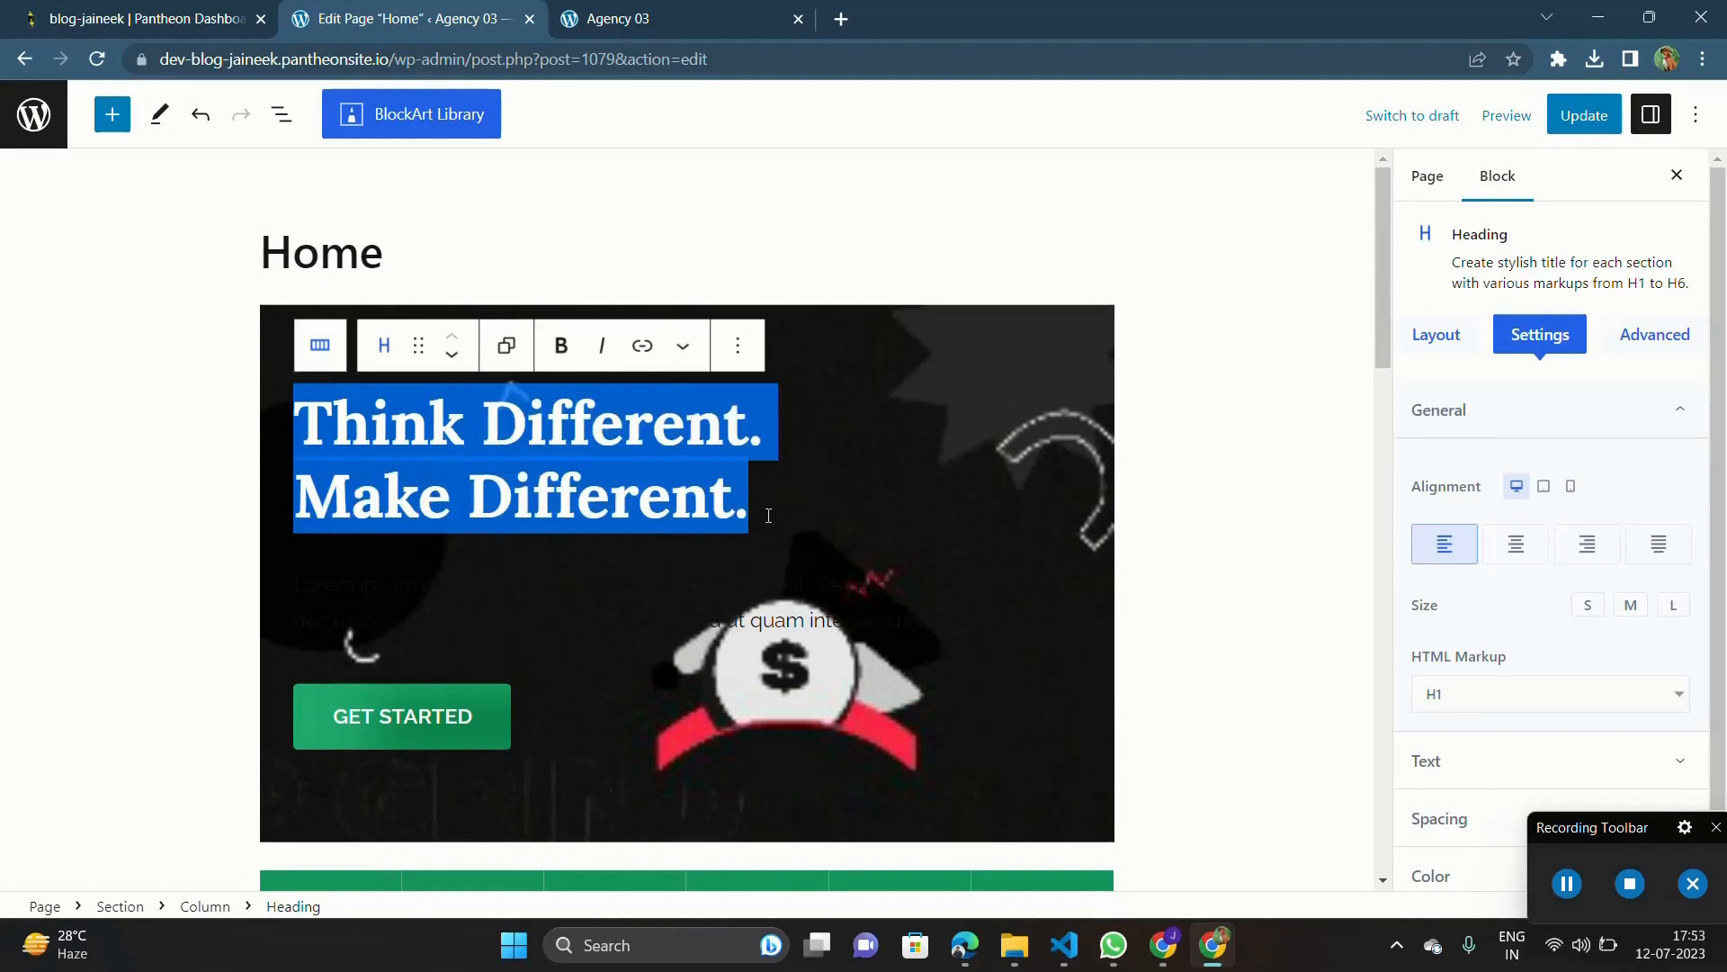
{"action": "left_click", "coordinate": [1533, 547]}
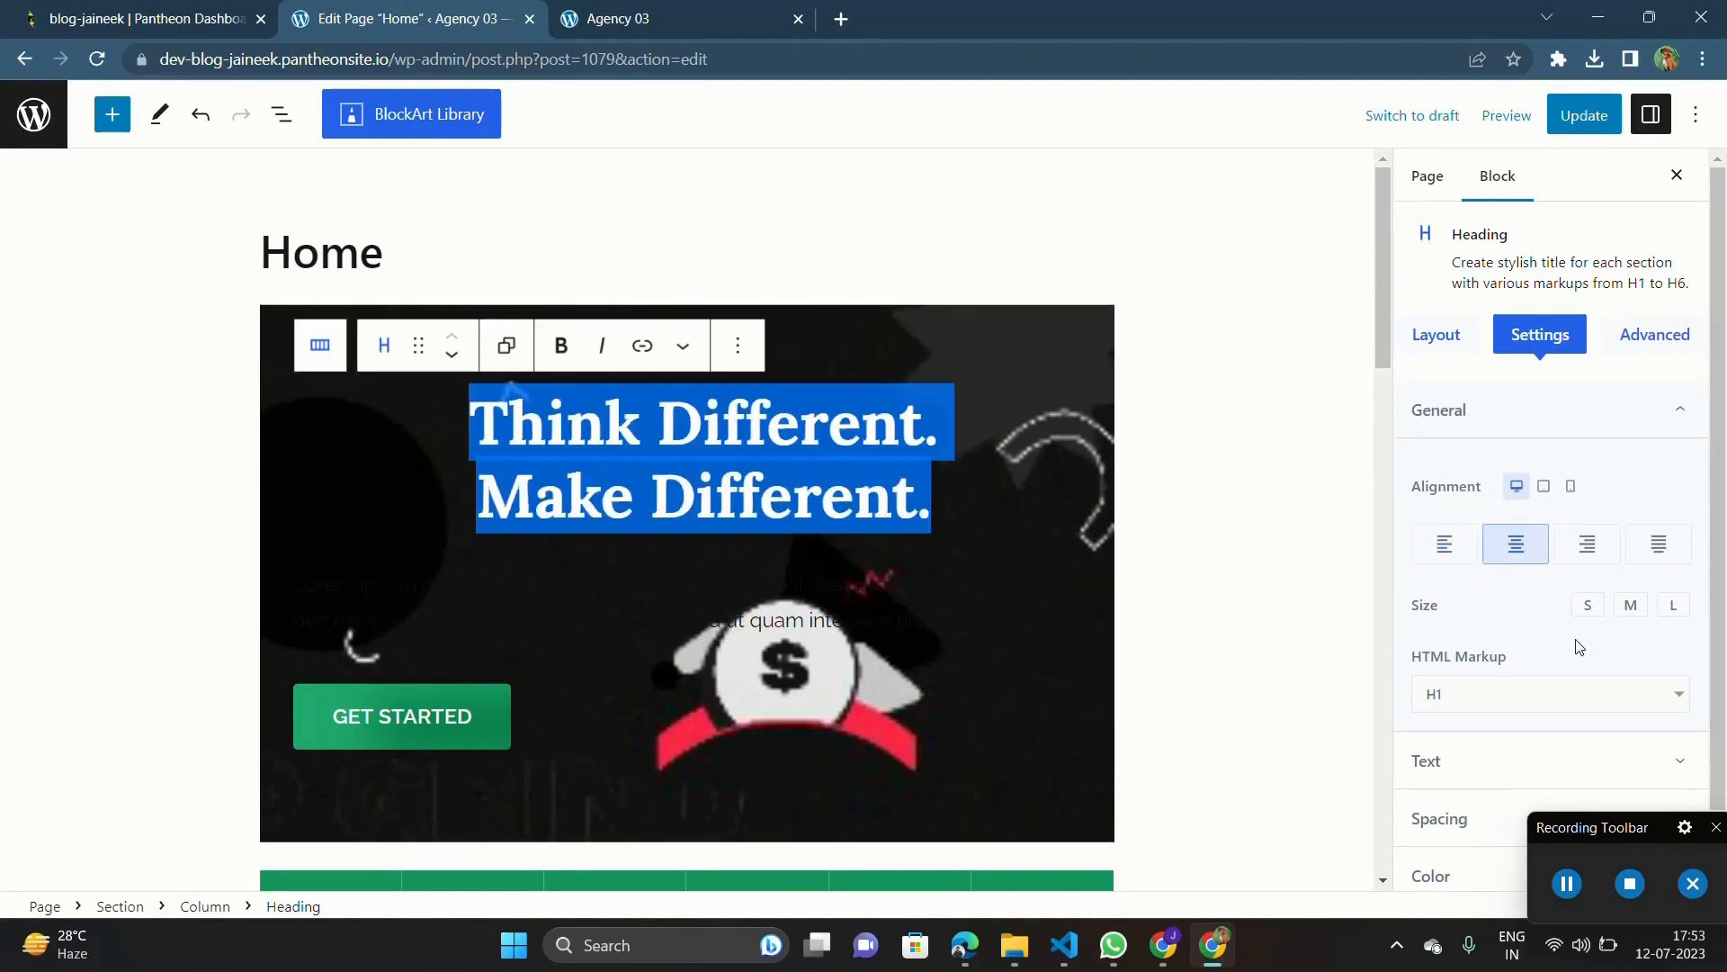
{"action": "scroll", "coordinate": [1579, 646], "scroll_direction": "down", "scroll_amount": 1}
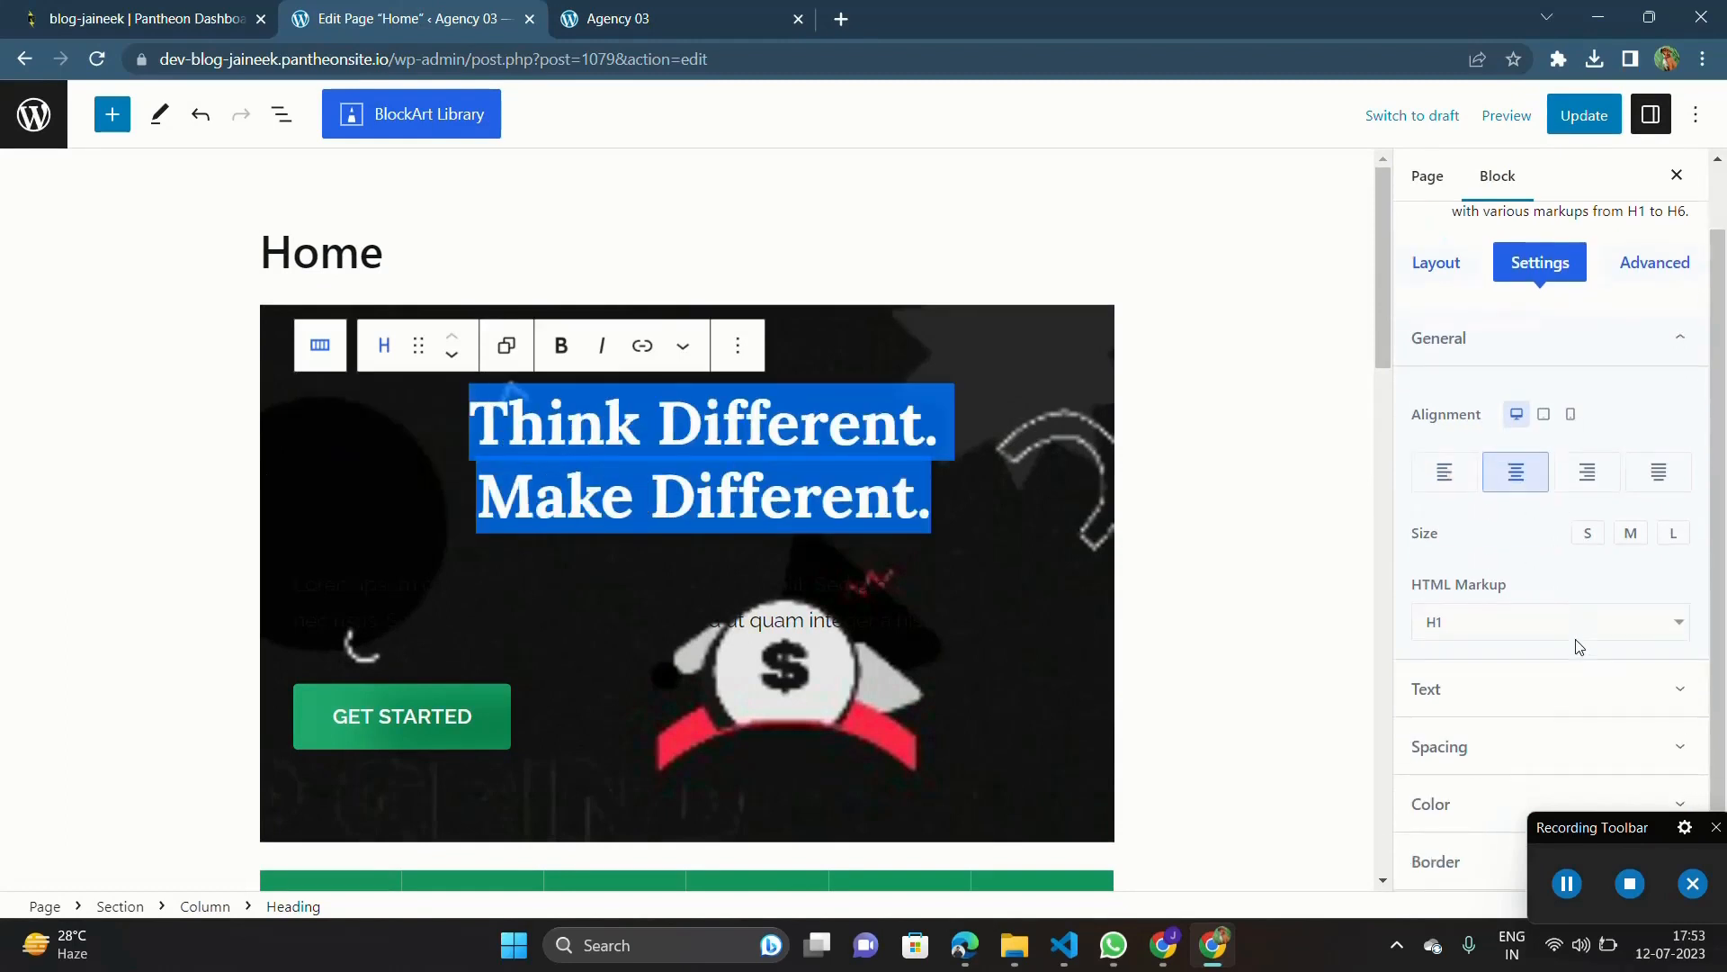
Step: Set the hero heading's normal text color to white (#FFFFFF)
{"action": "left_click", "coordinate": [1519, 705]}
{"action": "scroll", "coordinate": [1520, 709], "scroll_direction": "down", "scroll_amount": 1}
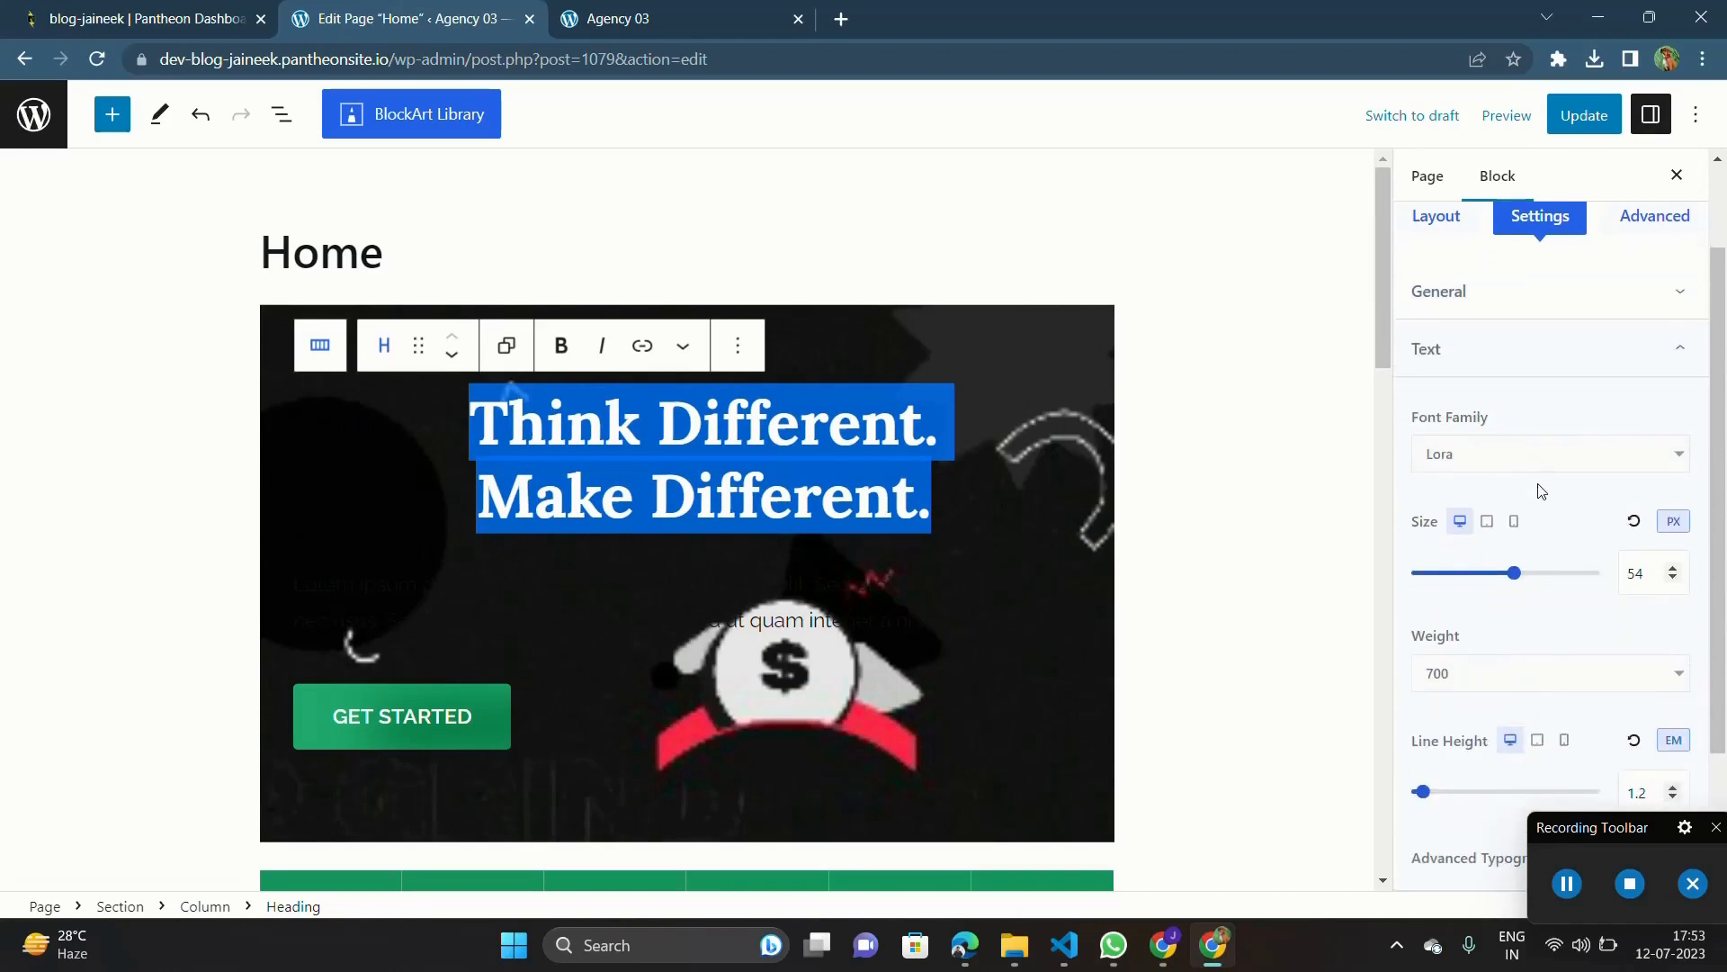
{"action": "scroll", "coordinate": [1540, 486], "scroll_direction": "up", "scroll_amount": 2}
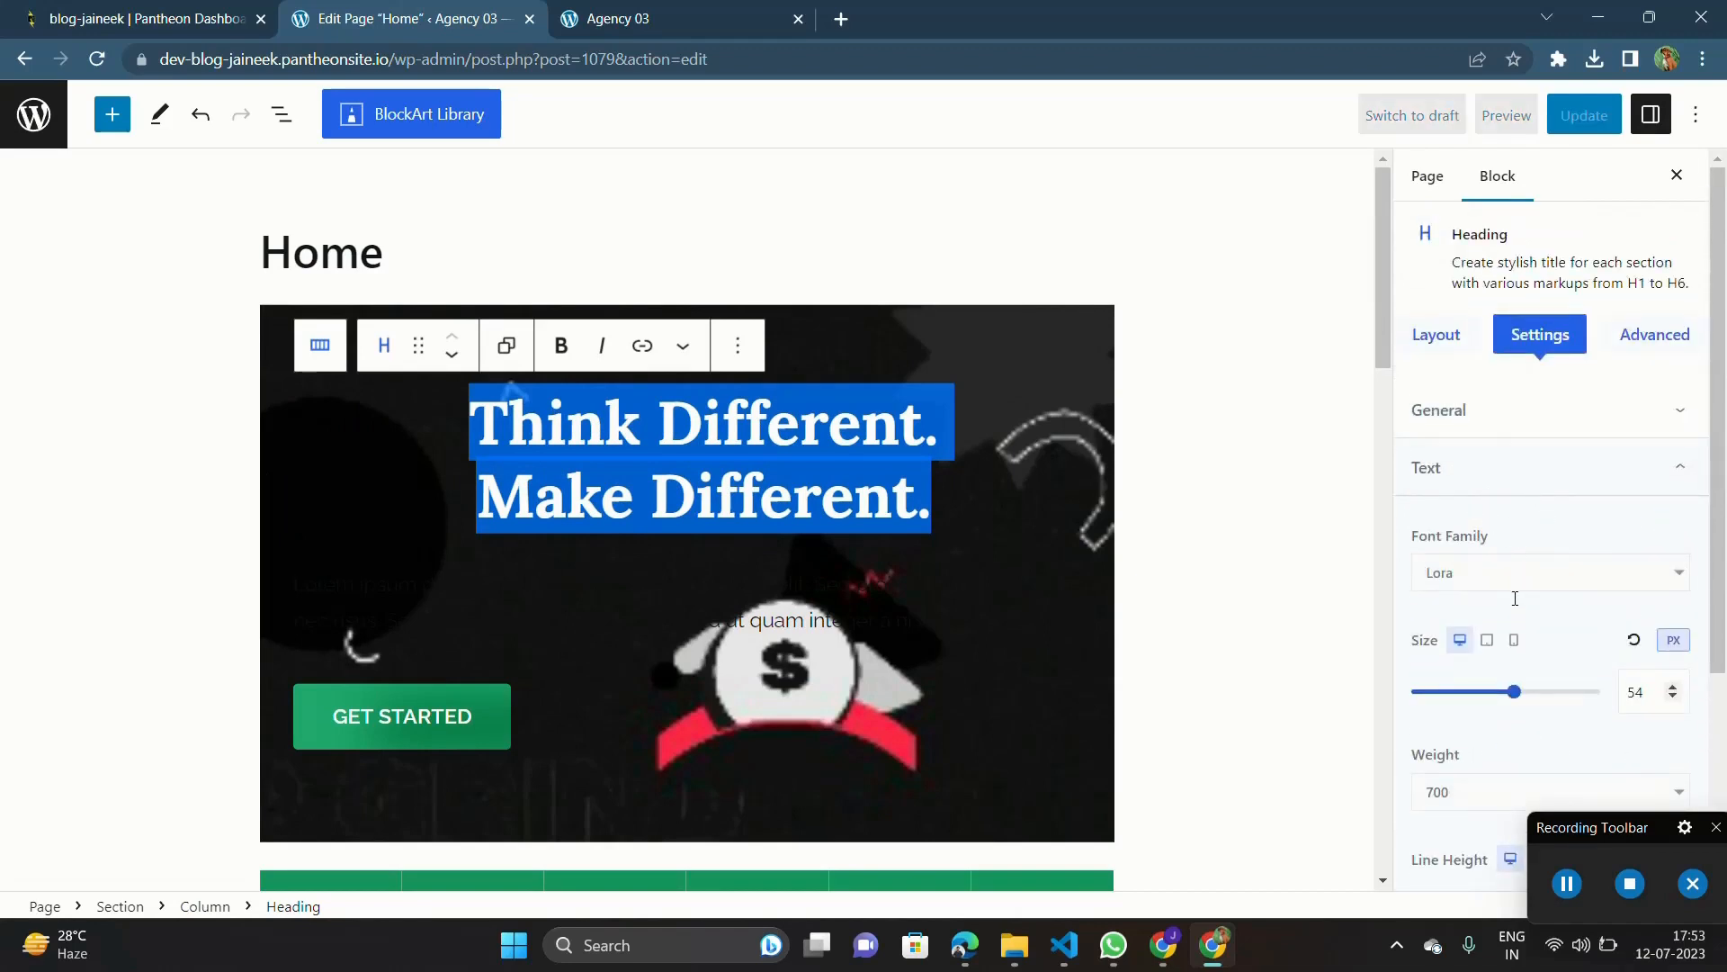
{"action": "scroll", "coordinate": [1511, 598], "scroll_direction": "down", "scroll_amount": 3}
{"action": "scroll", "coordinate": [1512, 598], "scroll_direction": "down", "scroll_amount": 1}
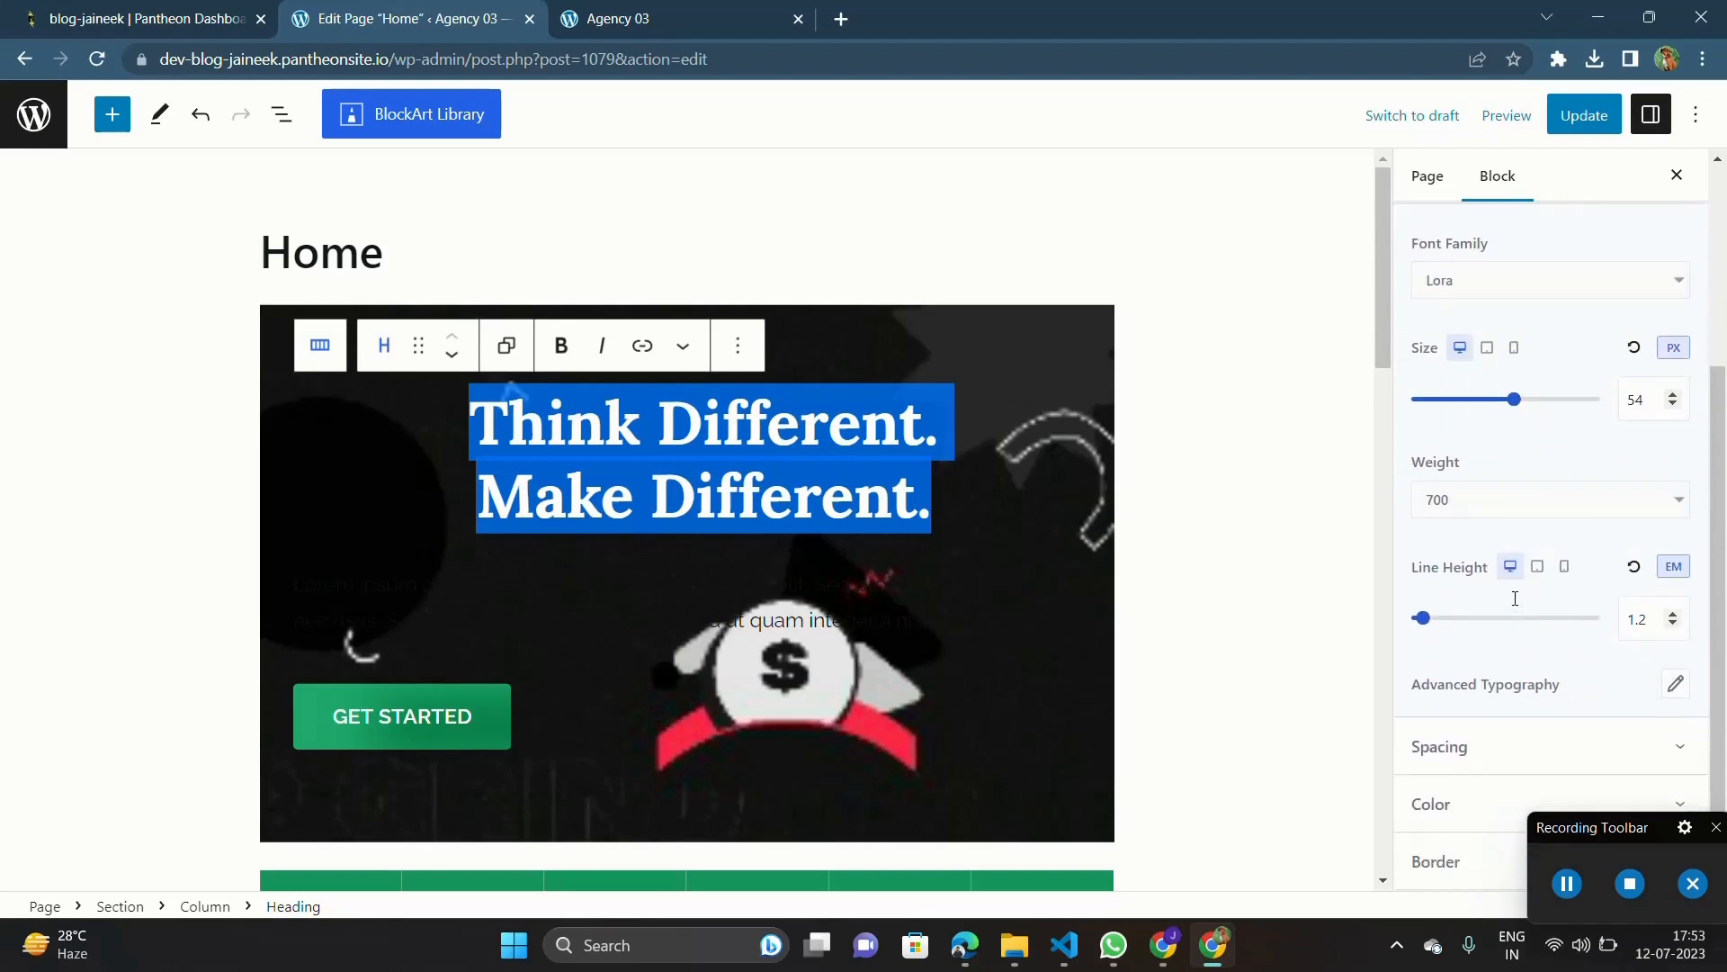
{"action": "scroll", "coordinate": [1513, 593], "scroll_direction": "up", "scroll_amount": 1}
{"action": "scroll", "coordinate": [1513, 593], "scroll_direction": "down", "scroll_amount": 1}
{"action": "left_click", "coordinate": [1424, 805]}
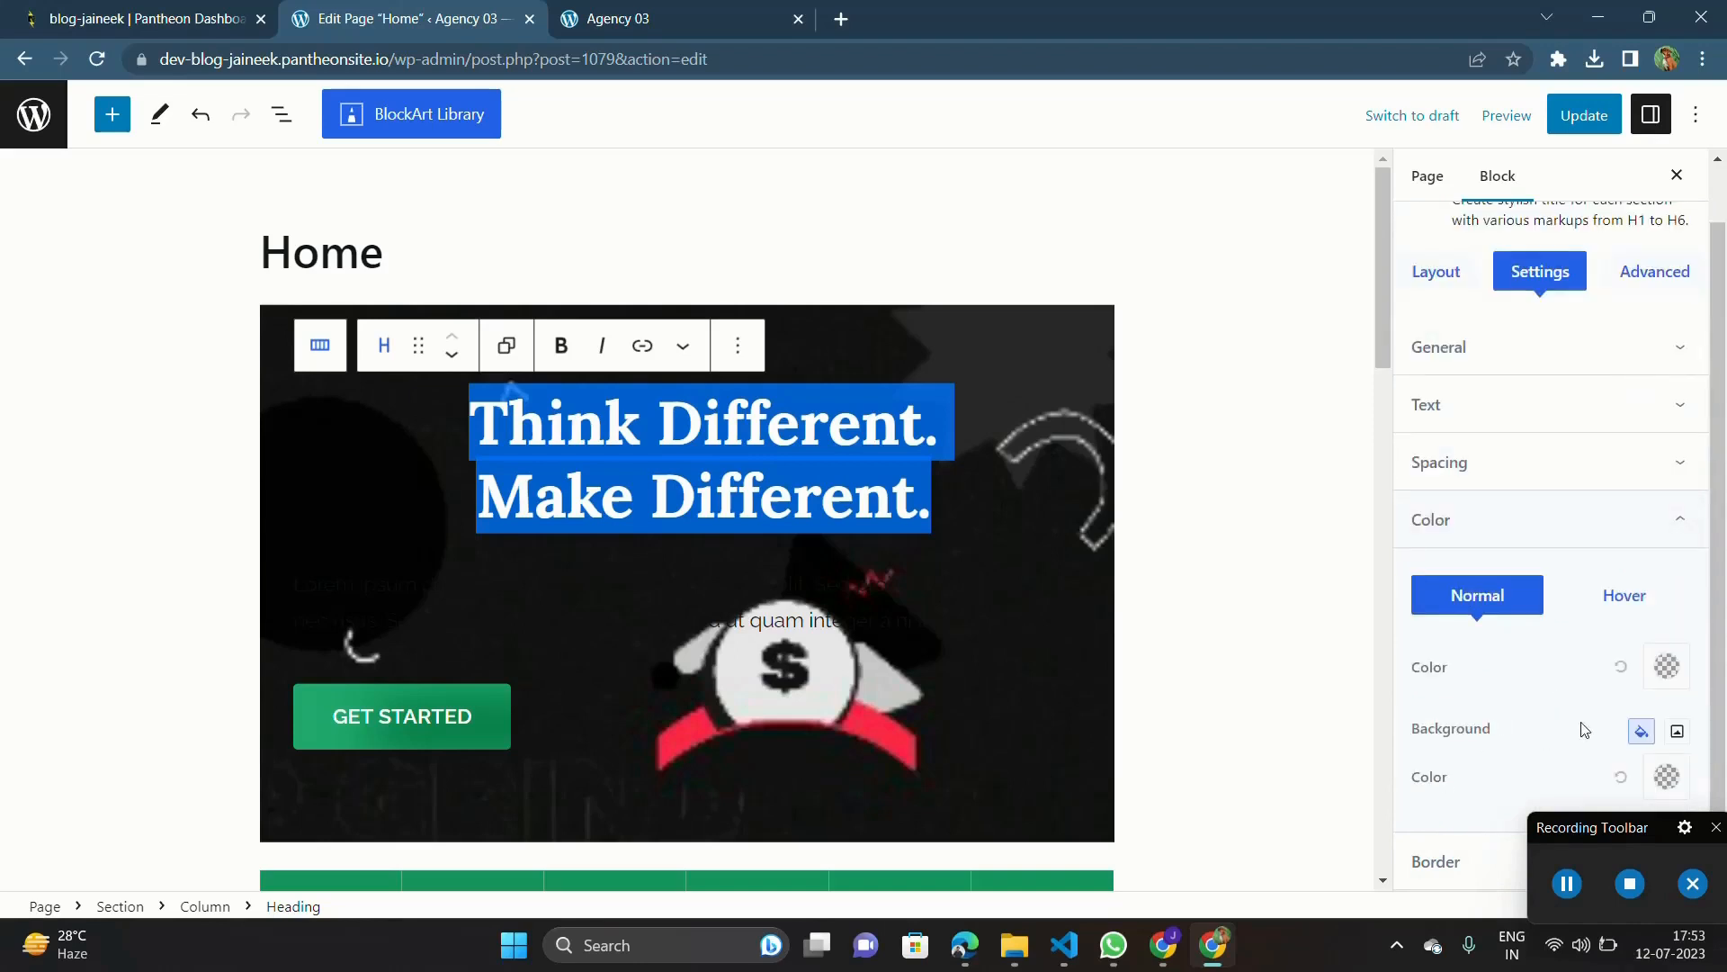
{"action": "left_click", "coordinate": [1661, 678]}
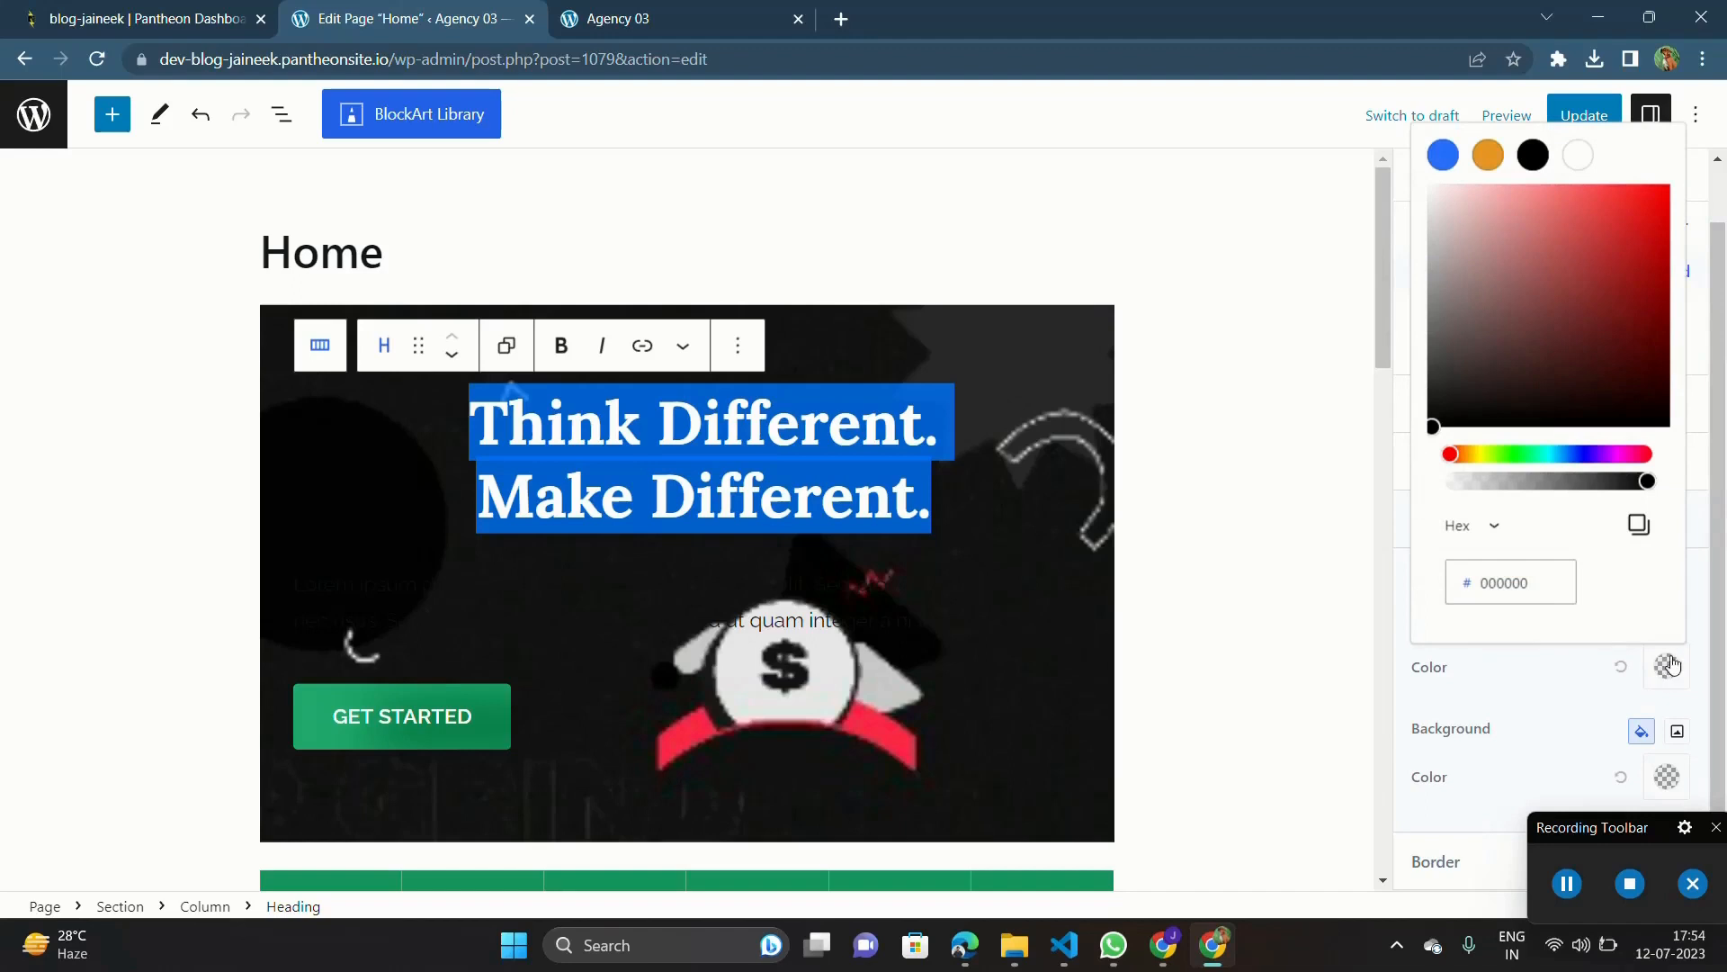
{"action": "mouse_move", "coordinate": [1511, 360]}
{"action": "left_mouse_down"}
{"action": "mouse_move", "coordinate": [1438, 234]}
{"action": "mouse_move", "coordinate": [1407, 108]}
{"action": "left_mouse_up"}
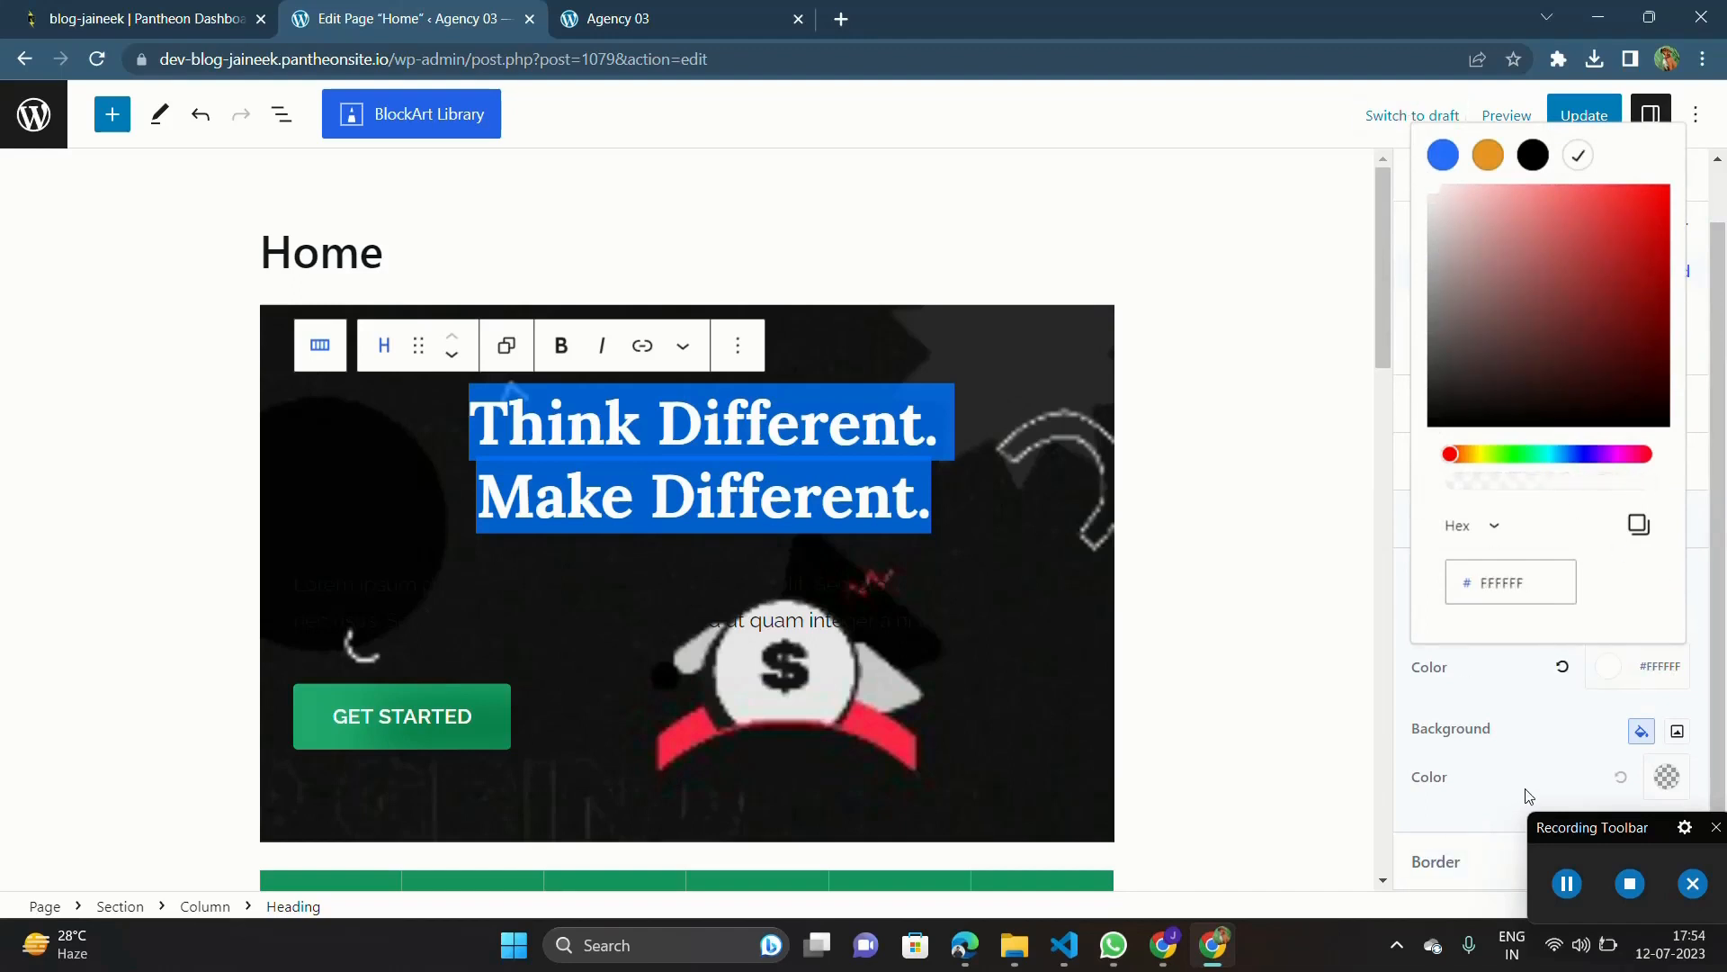
{"action": "left_click", "coordinate": [1505, 710]}
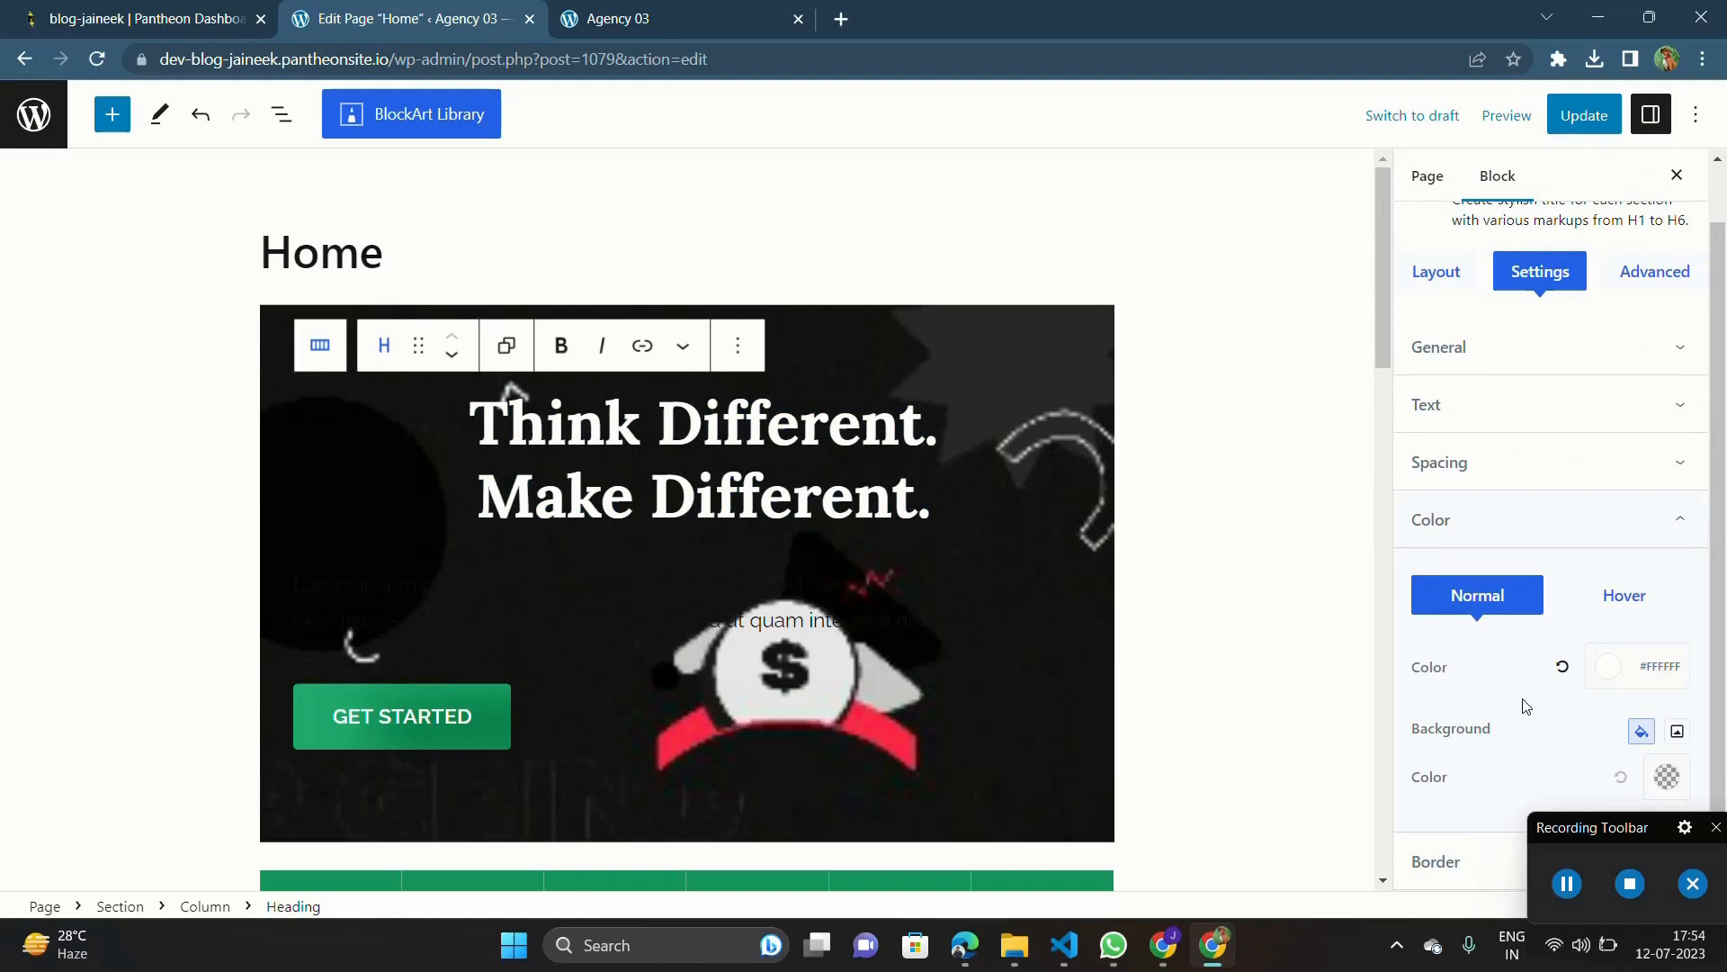
{"action": "left_click", "coordinate": [1616, 674]}
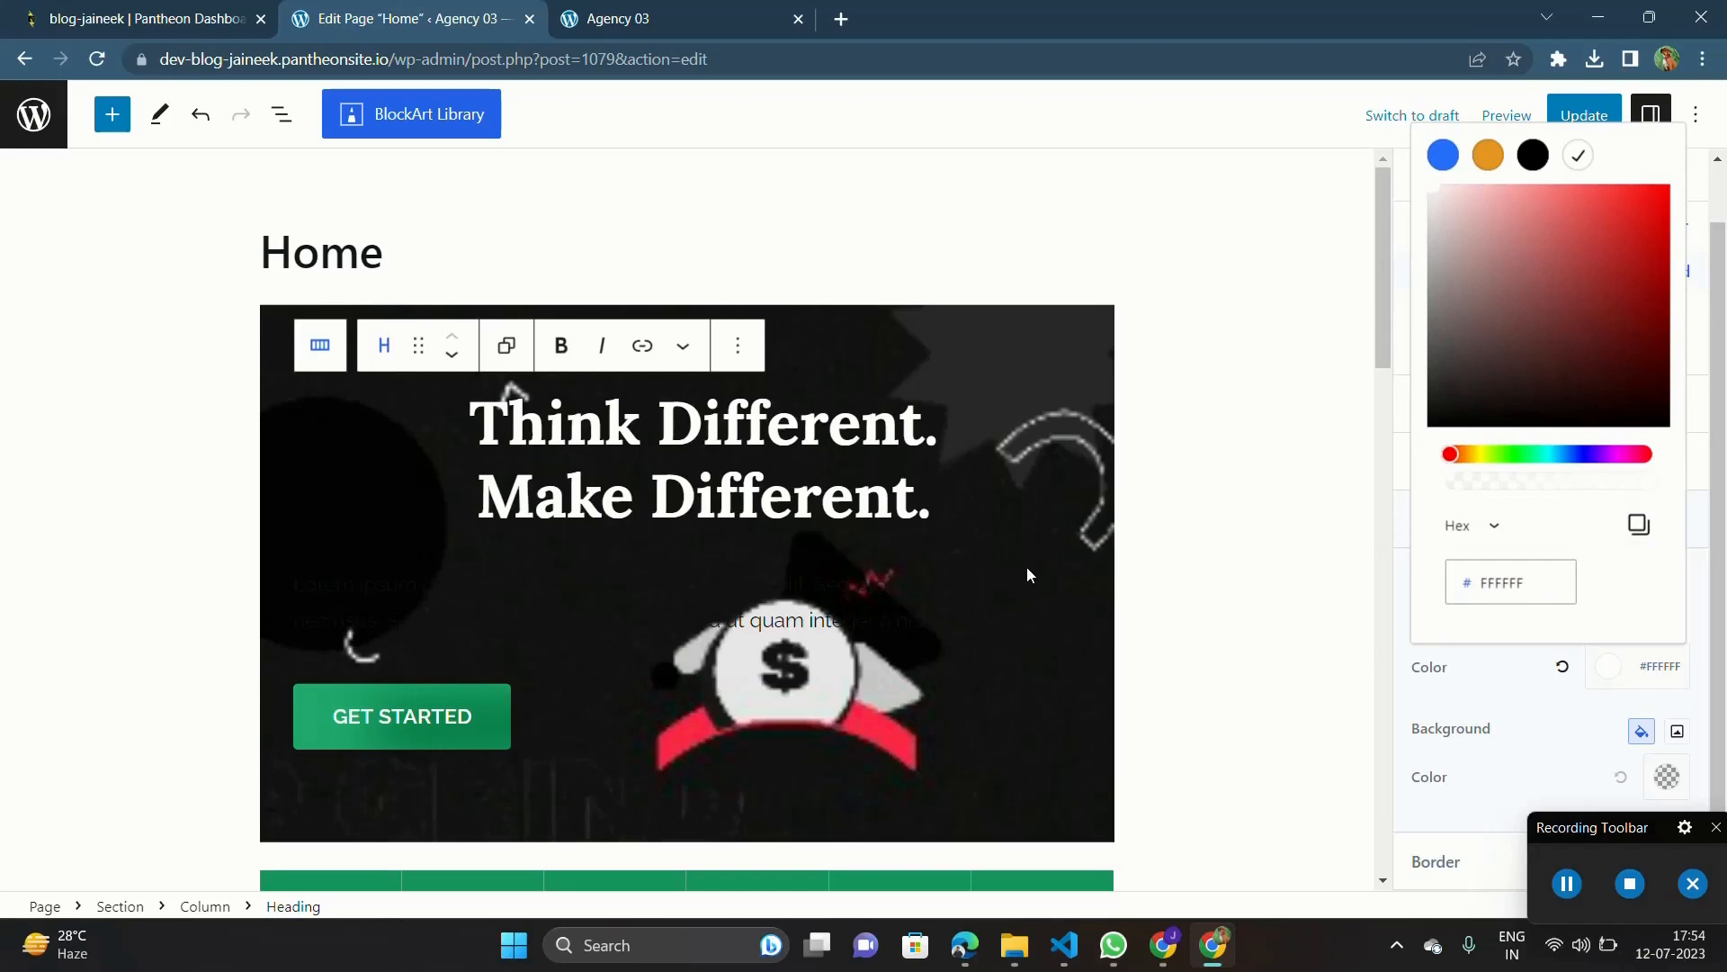
Step: Centre-align the Lorem ipsum paragraph in the hero section and set its text color to light grey #CCC3C3
{"action": "left_click", "coordinate": [573, 638]}
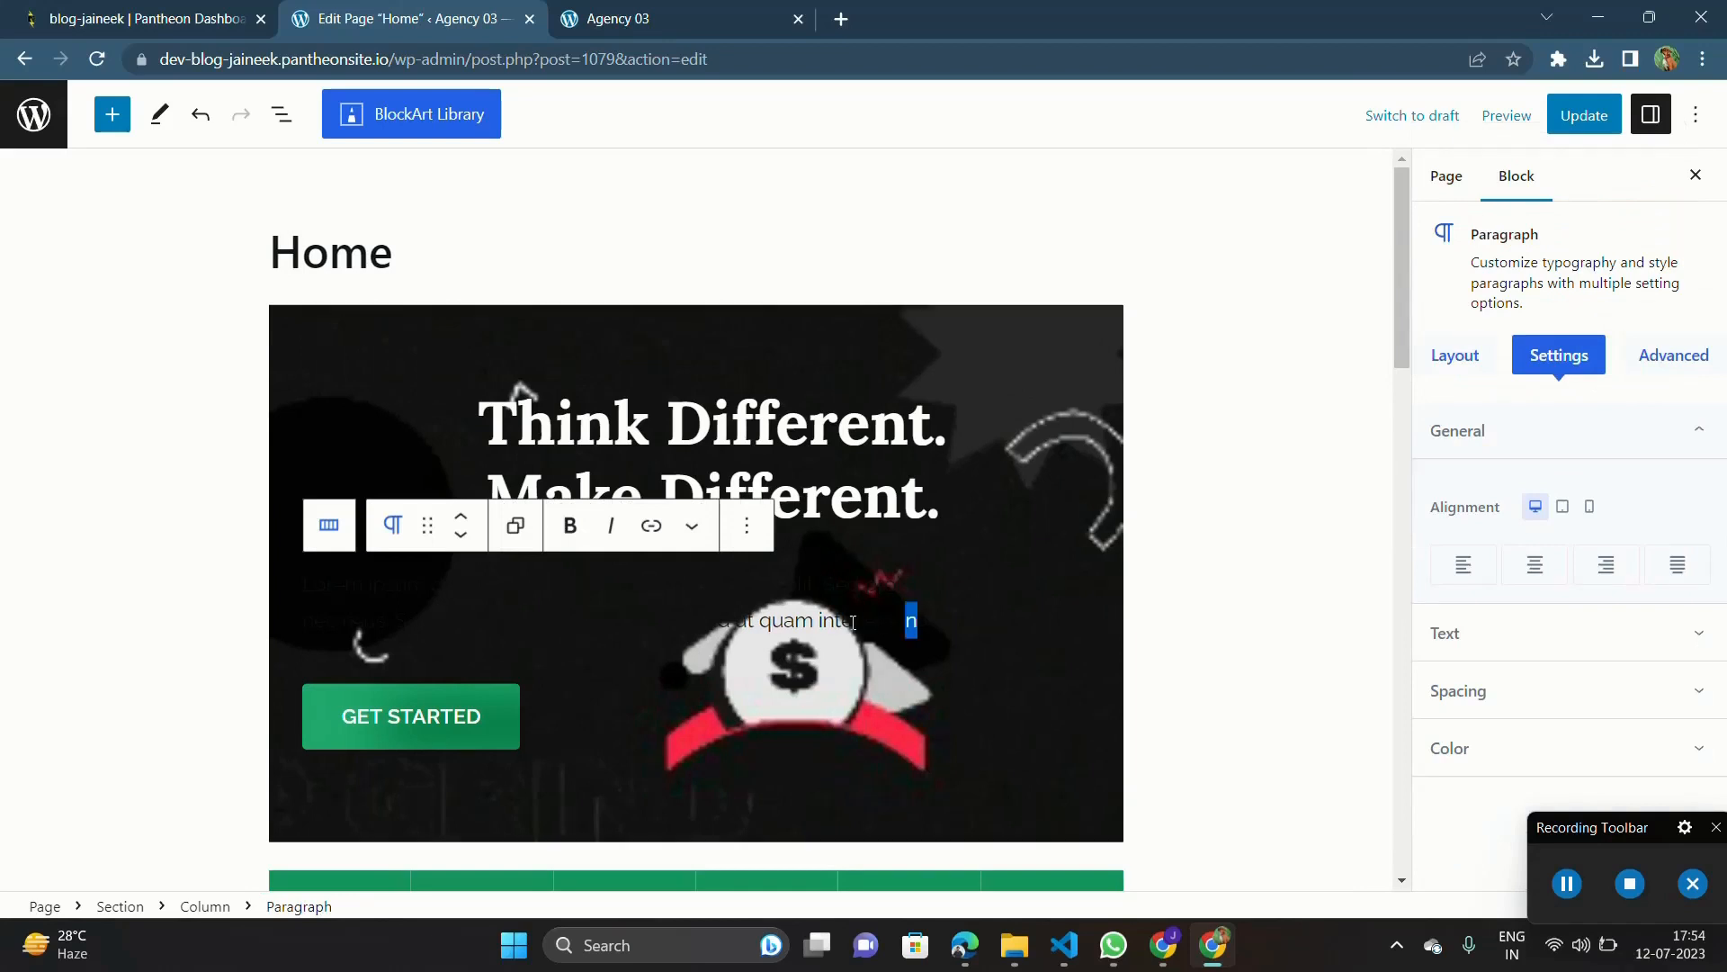
{"action": "left_click_drag", "start_coordinate": [911, 621], "coordinate": [264, 586]}
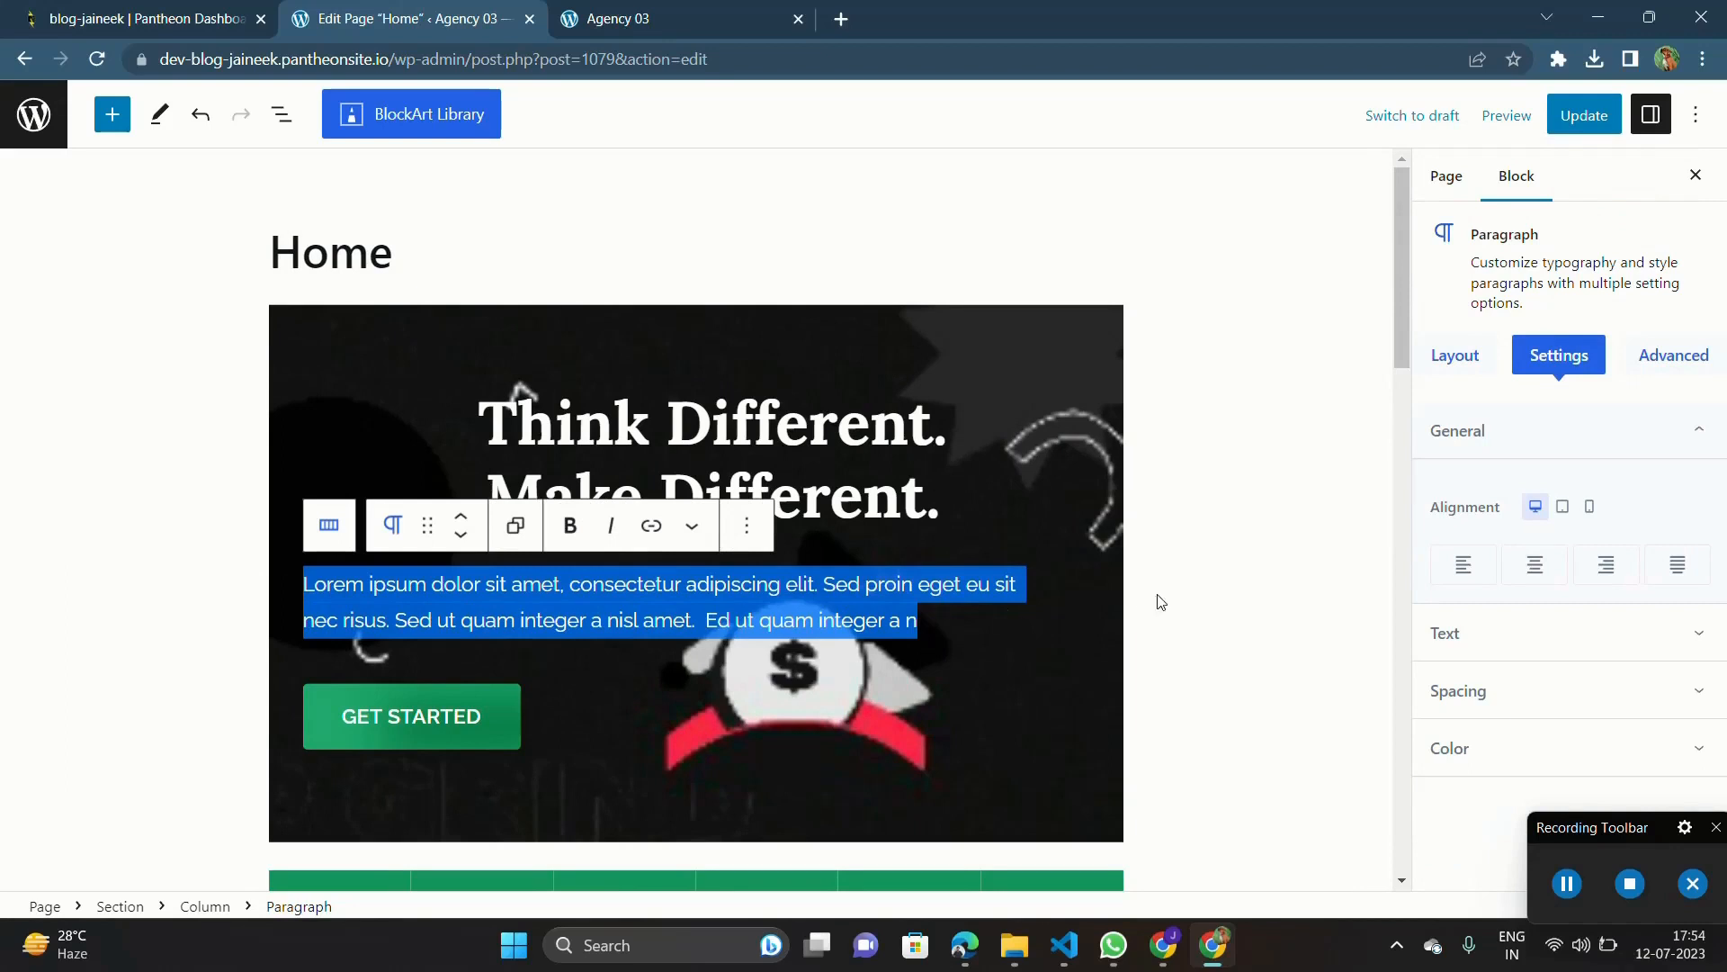
{"action": "left_click", "coordinate": [1536, 577]}
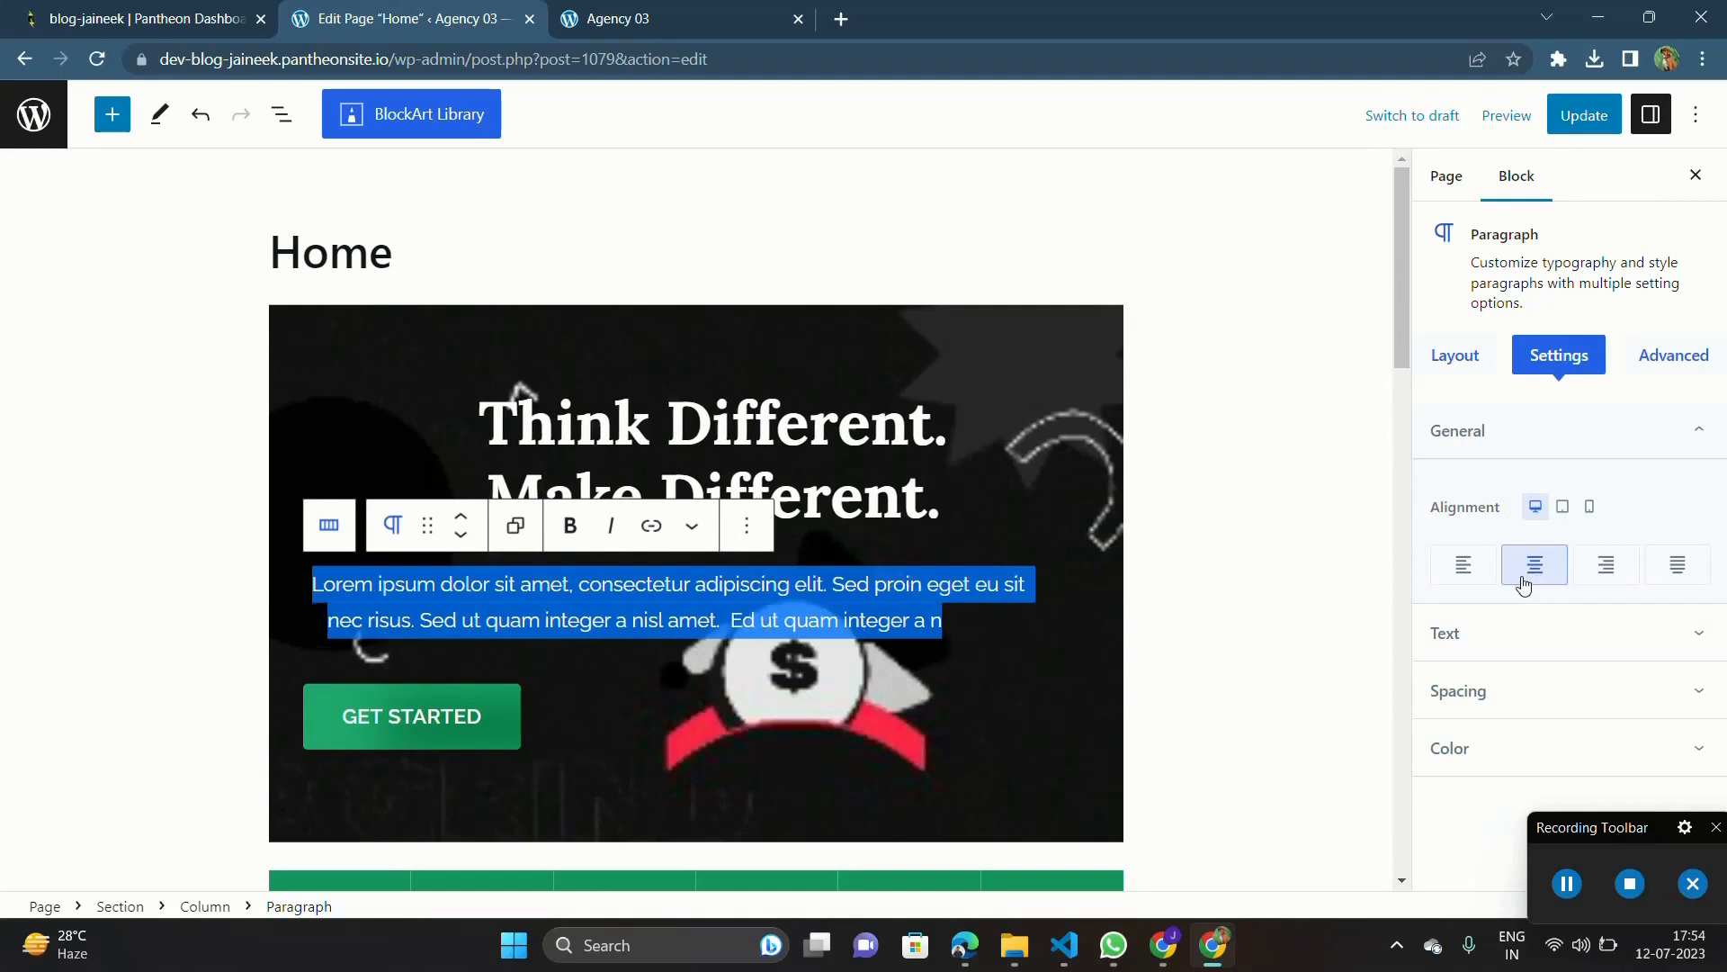
{"action": "left_click", "coordinate": [1529, 750]}
{"action": "left_click", "coordinate": [1645, 733]}
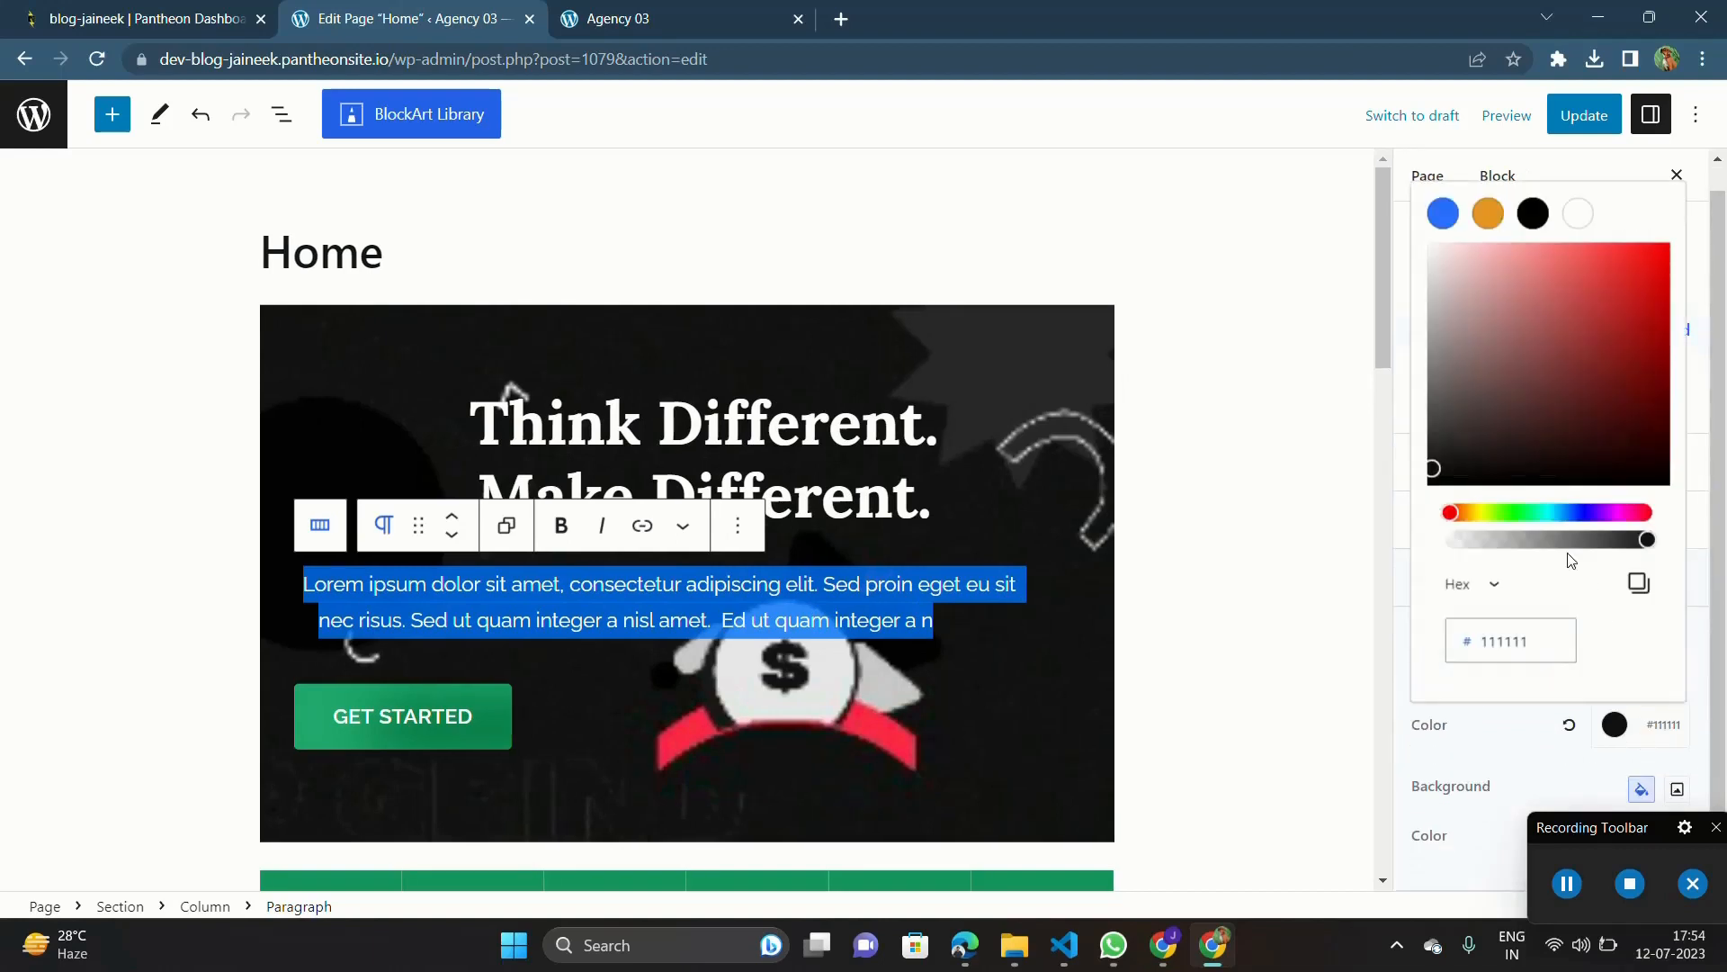
{"action": "left_click_drag", "start_coordinate": [1458, 299], "coordinate": [1443, 290]}
{"action": "left_click", "coordinate": [1217, 586]}
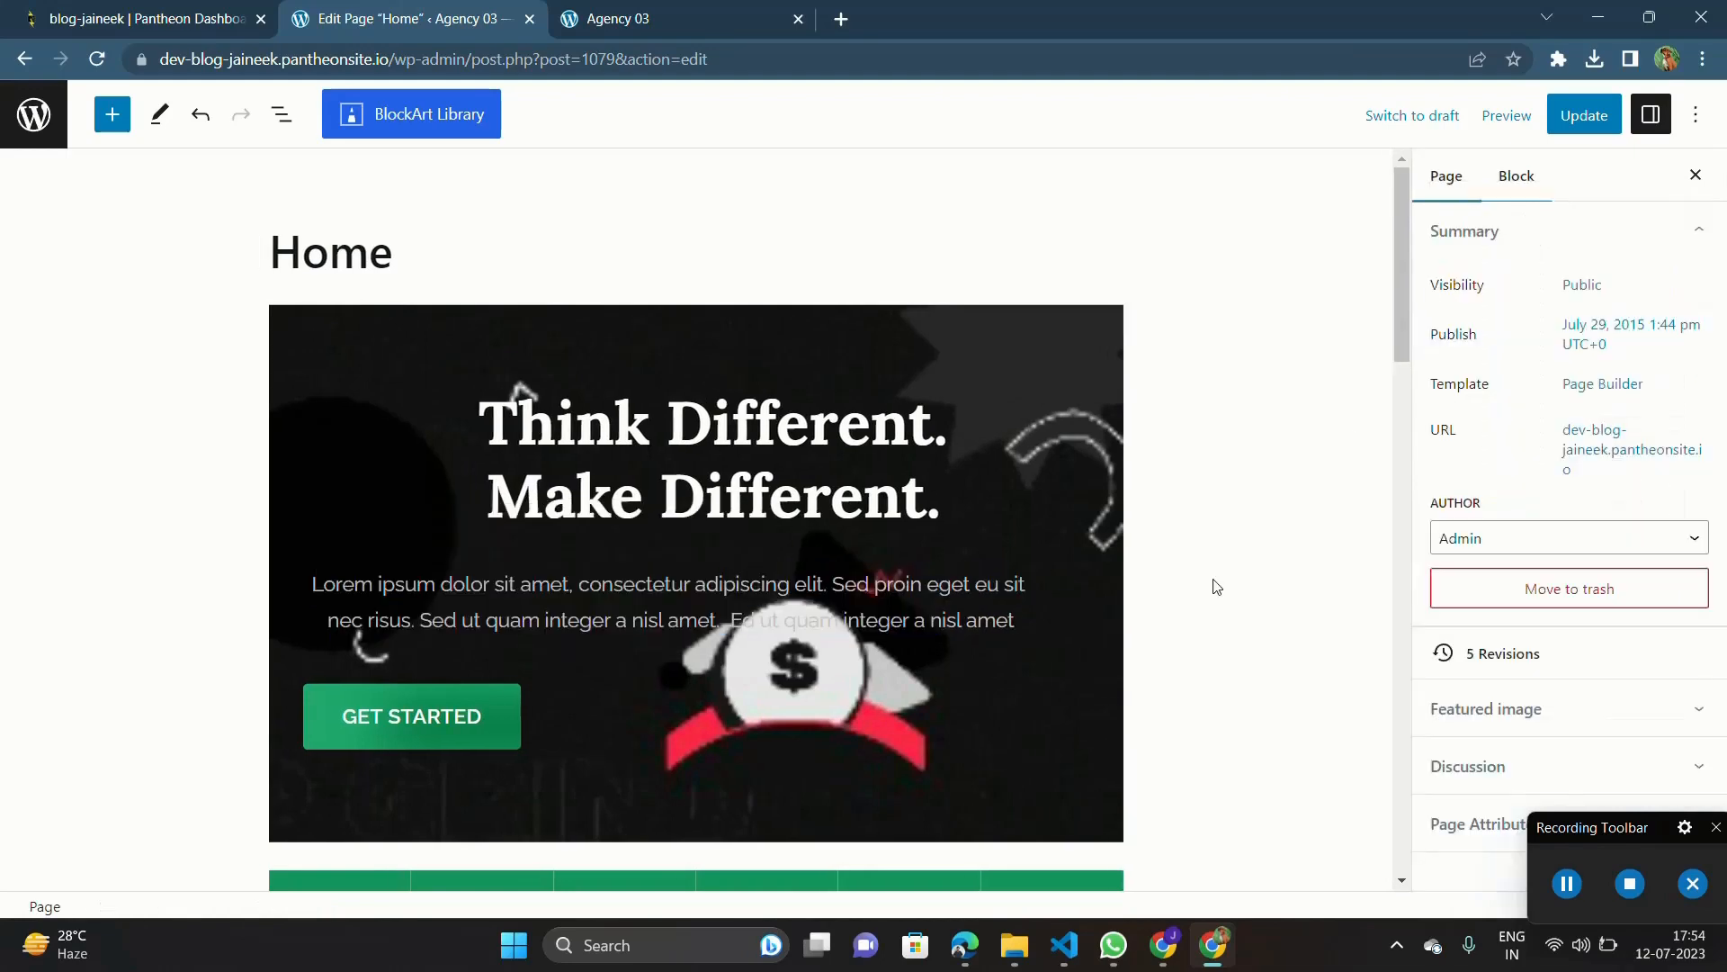
Step: Insert a space before "Lorem" at the start of the hero paragraph
{"action": "triple_click", "coordinate": [854, 617]}
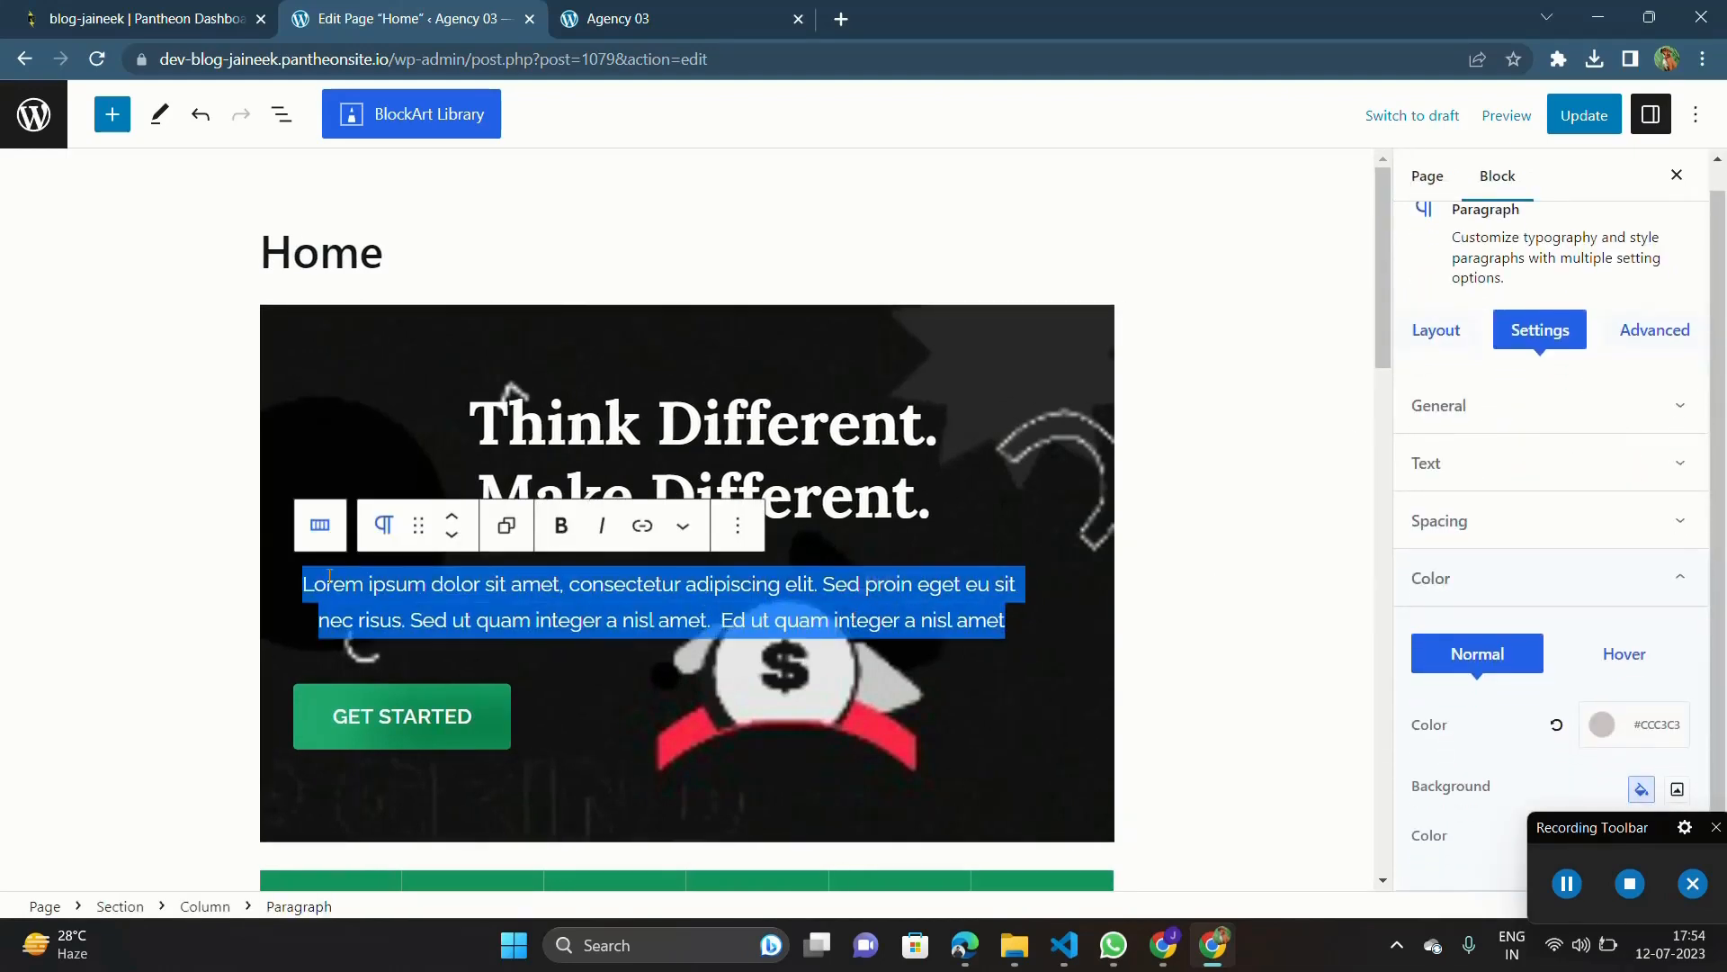
{"action": "left_click", "coordinate": [301, 585]}
{"action": "key", "text": "ctrl+s"}
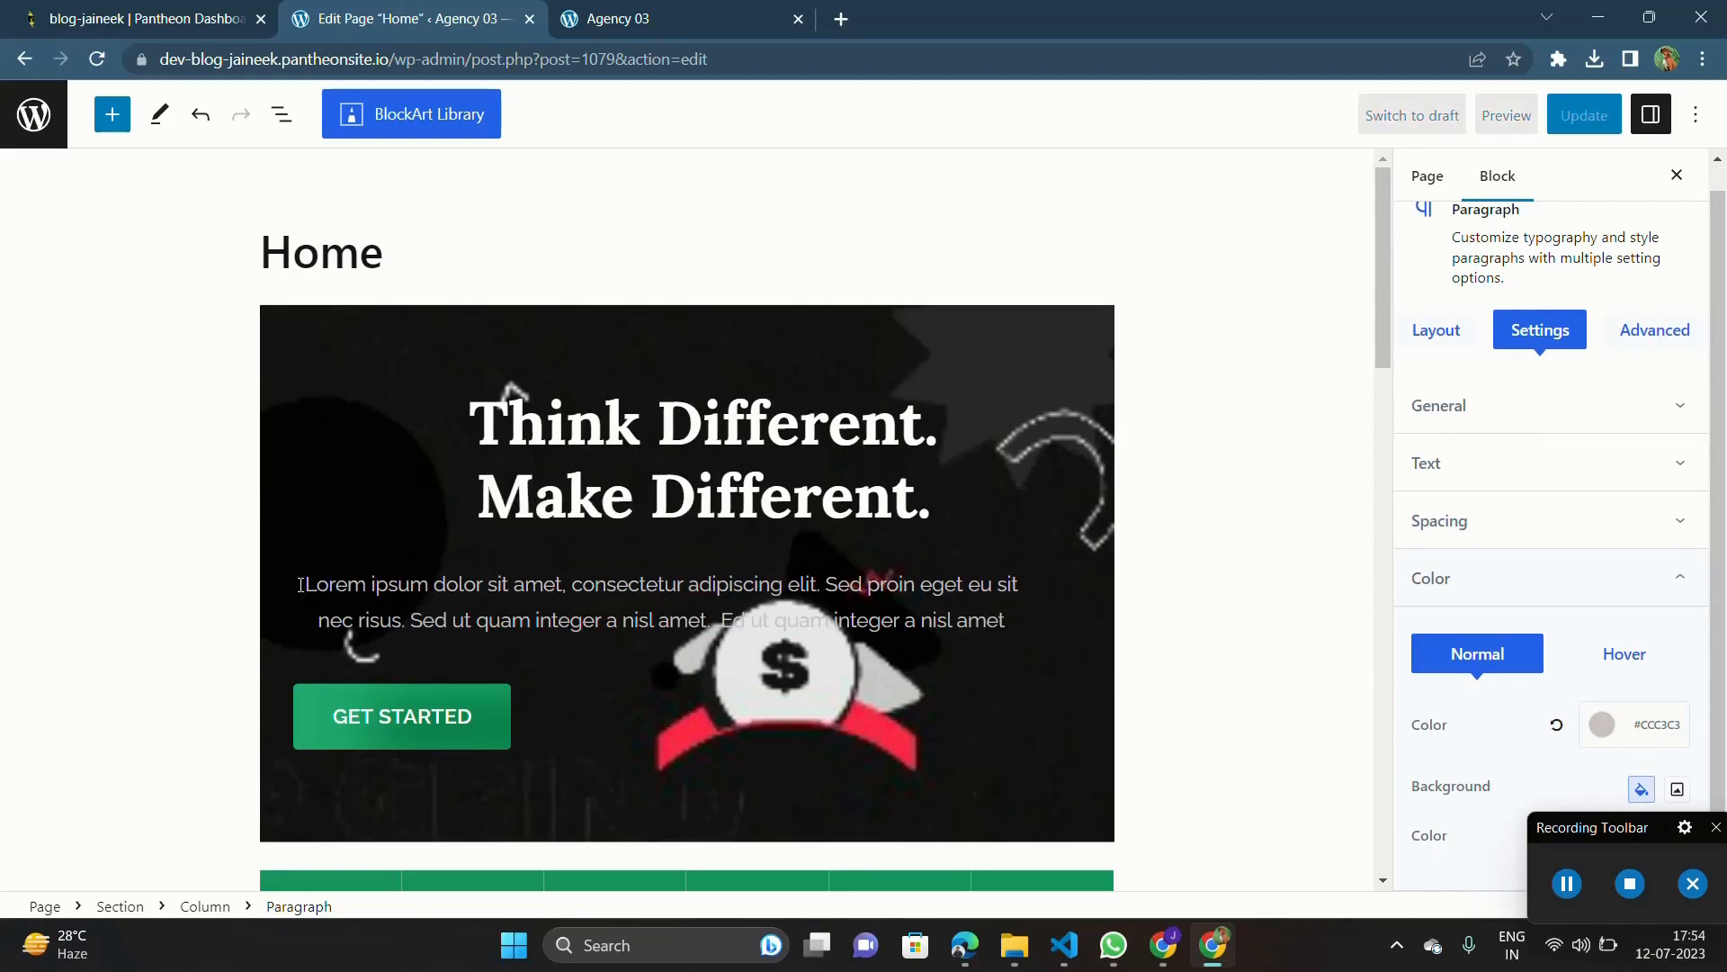
Step: Try right alignment on the hero paragraph and return it to centre alignment
{"action": "triple_click", "coordinate": [539, 587]}
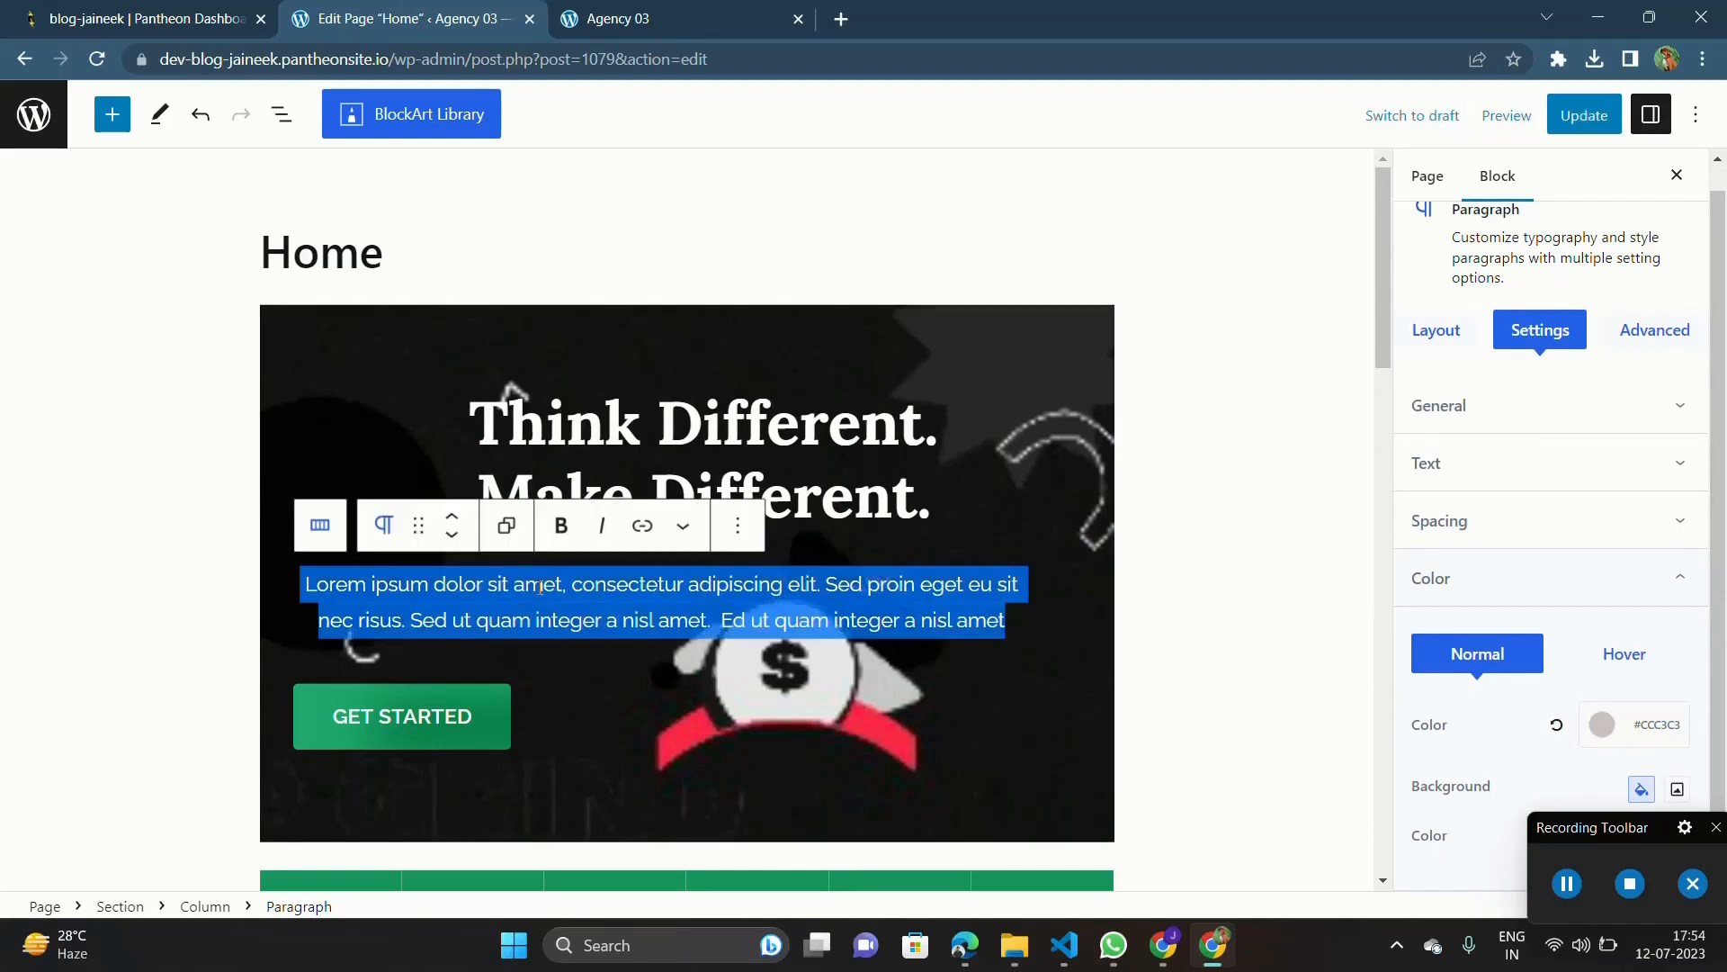
{"action": "scroll", "coordinate": [1556, 491], "scroll_direction": "up", "scroll_amount": 1}
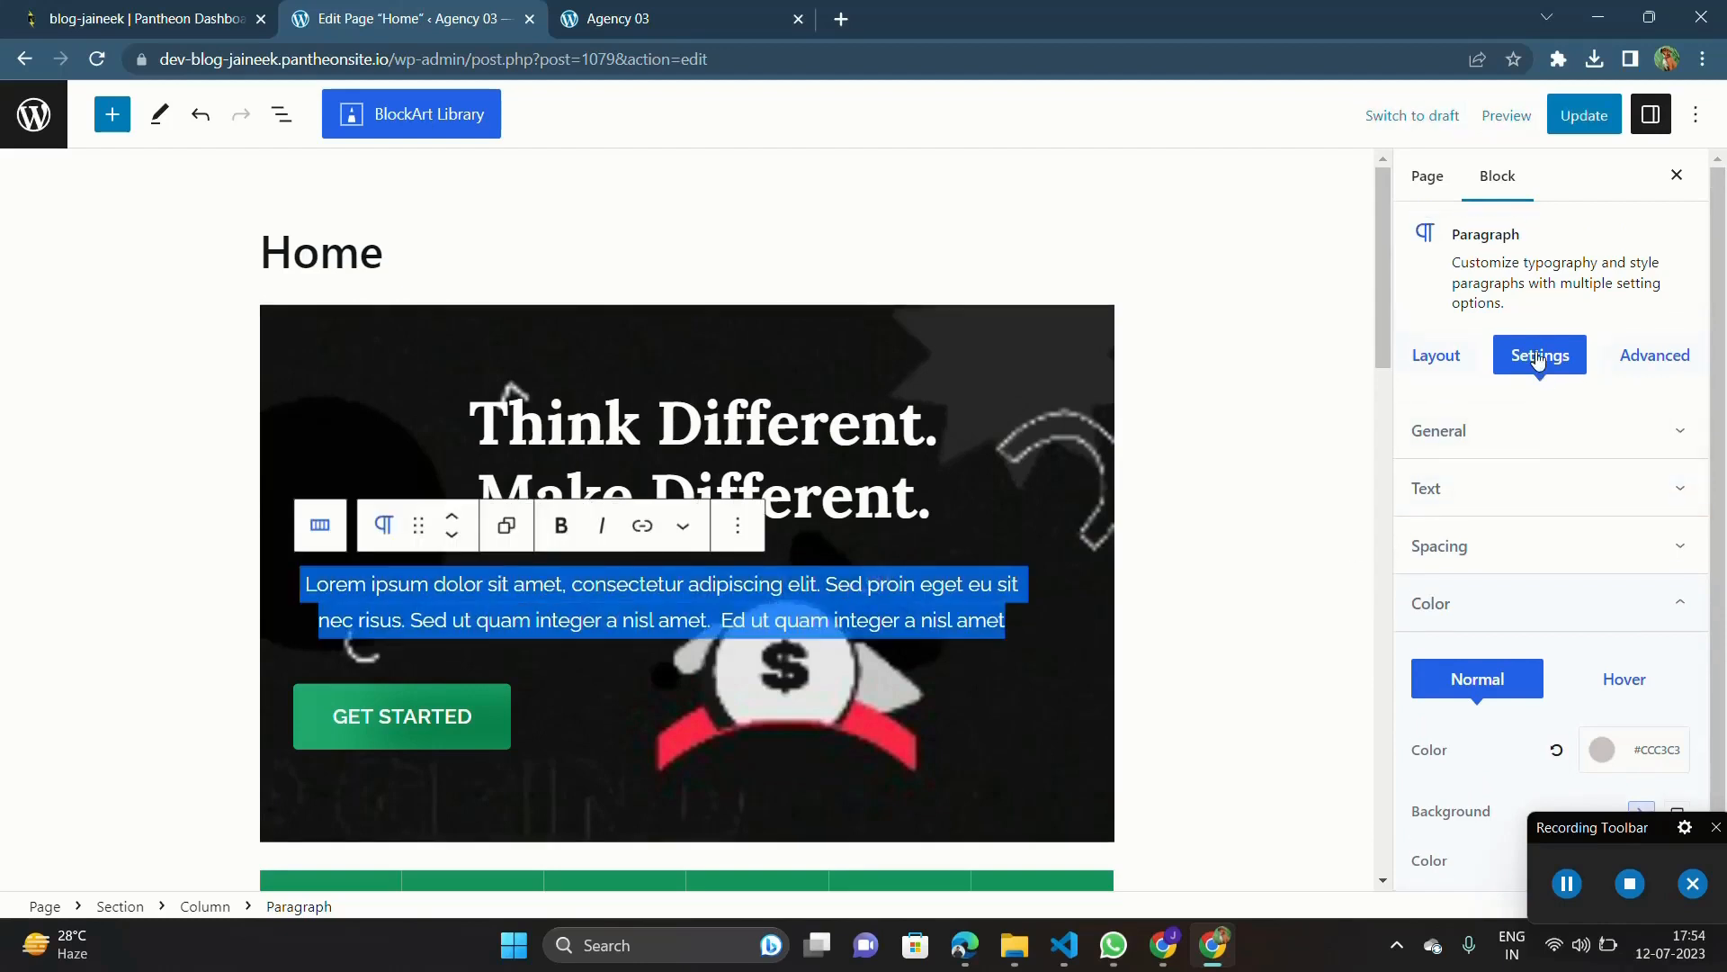
{"action": "left_click", "coordinate": [1524, 430]}
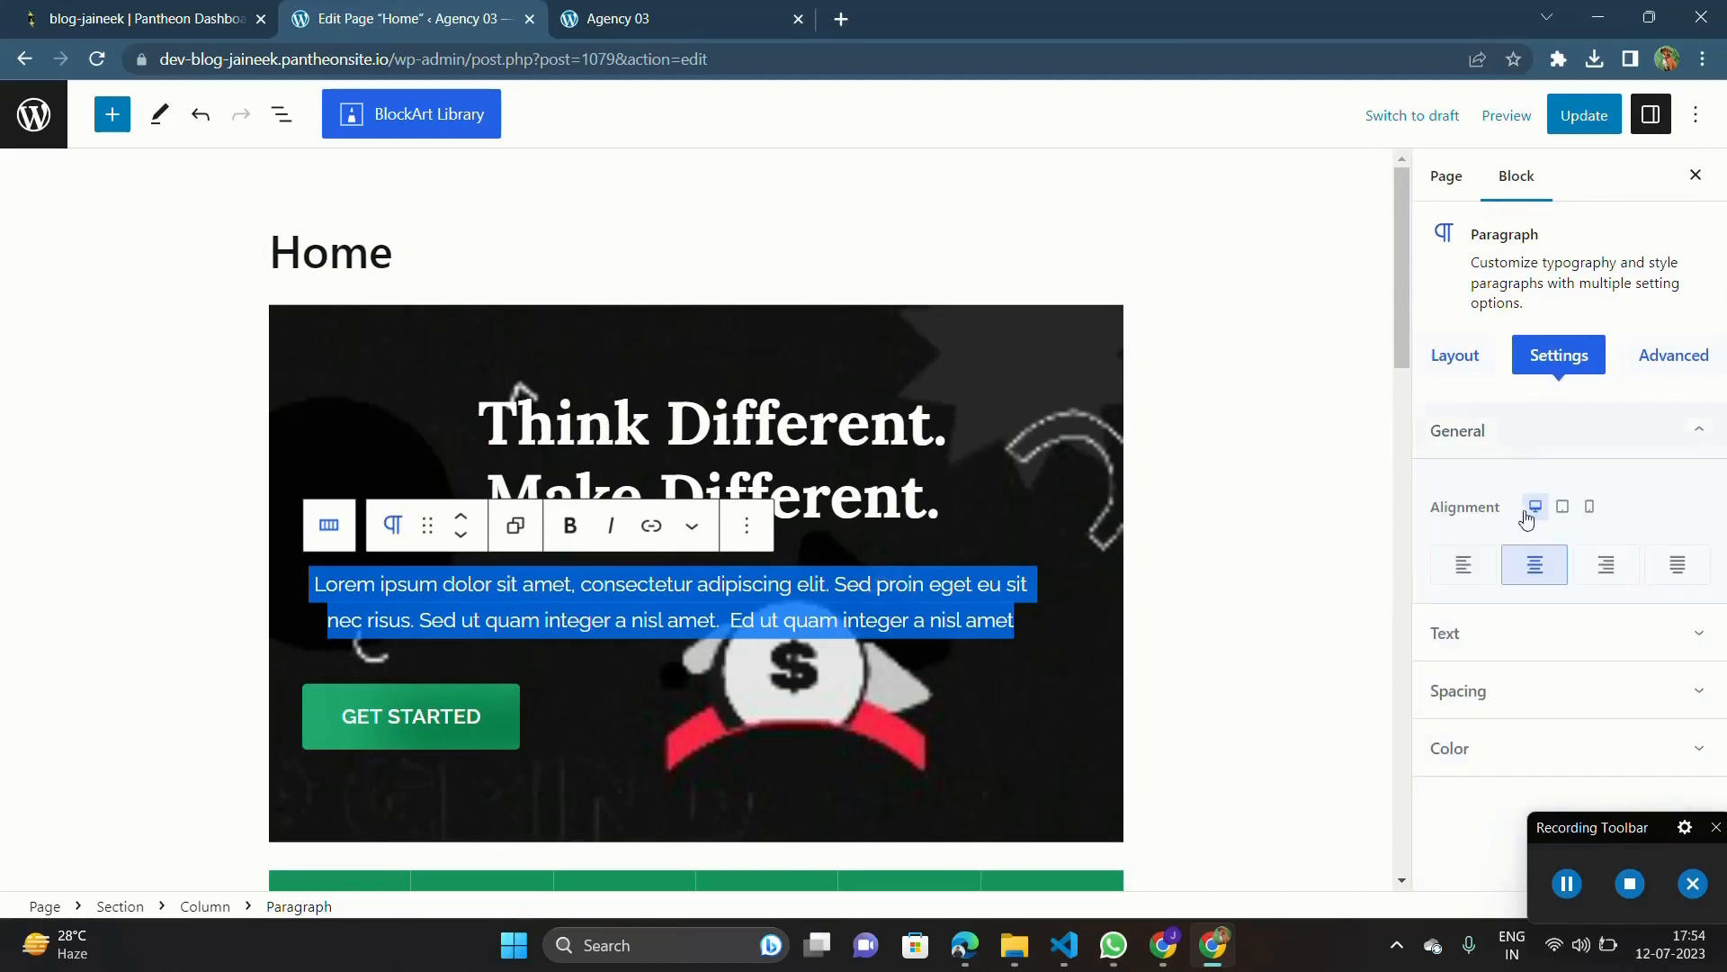
{"action": "left_click", "coordinate": [1596, 565]}
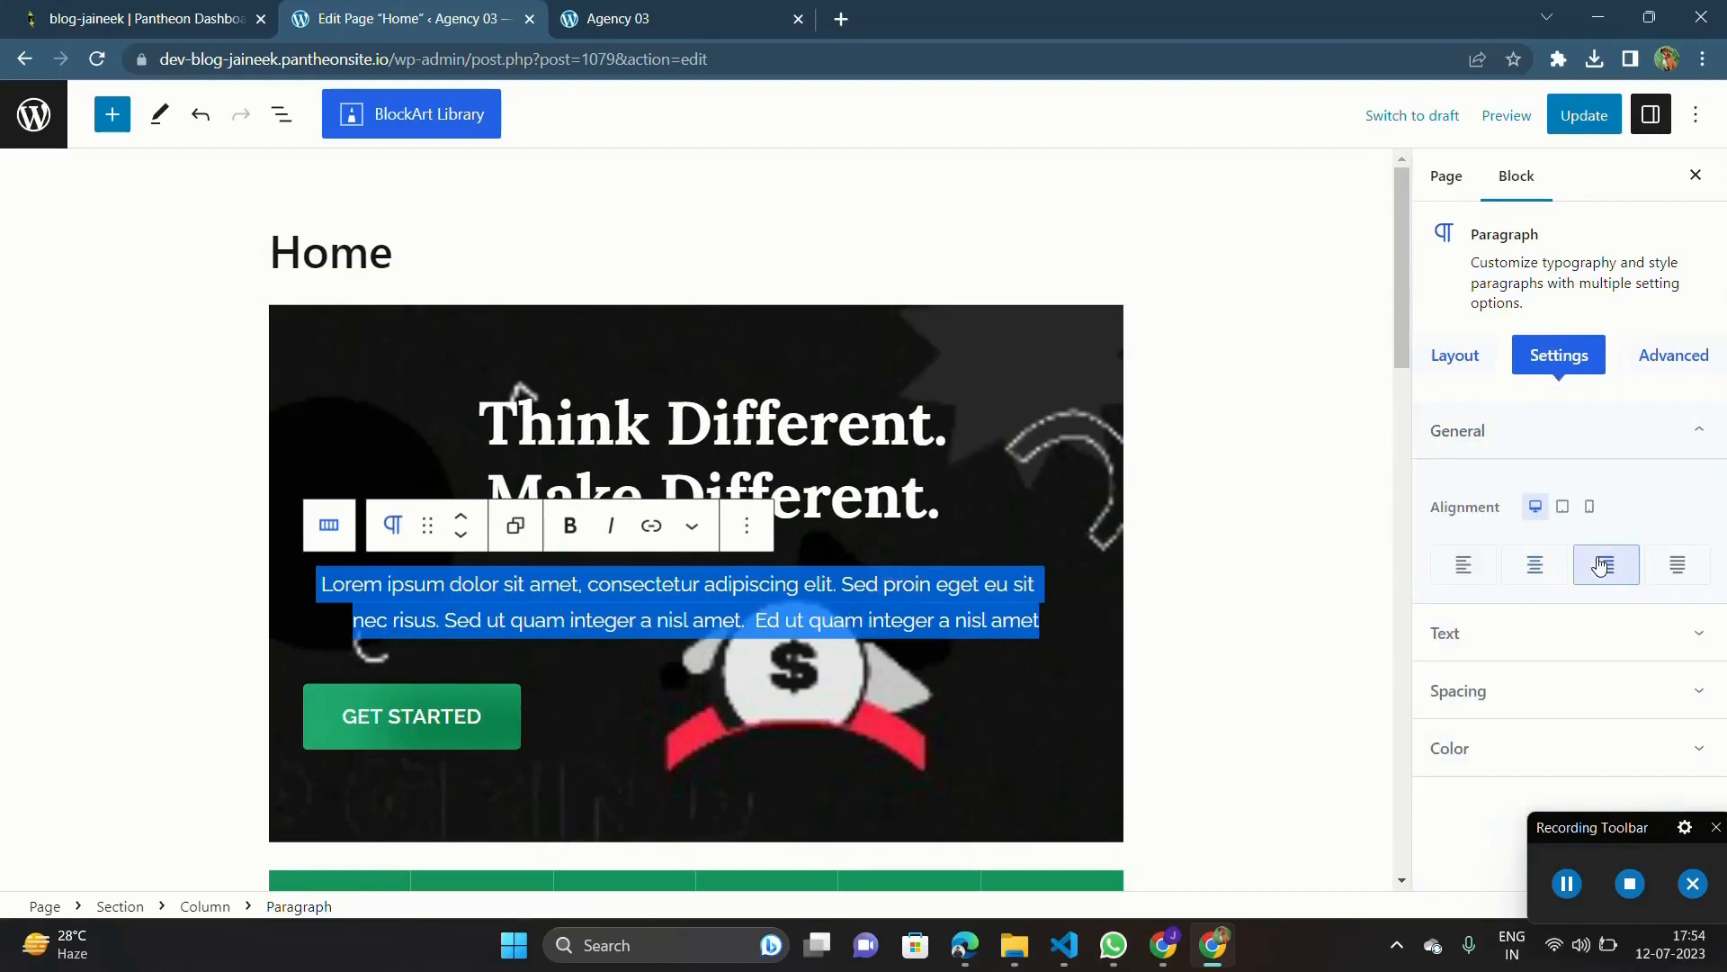
{"action": "left_click", "coordinate": [1538, 576]}
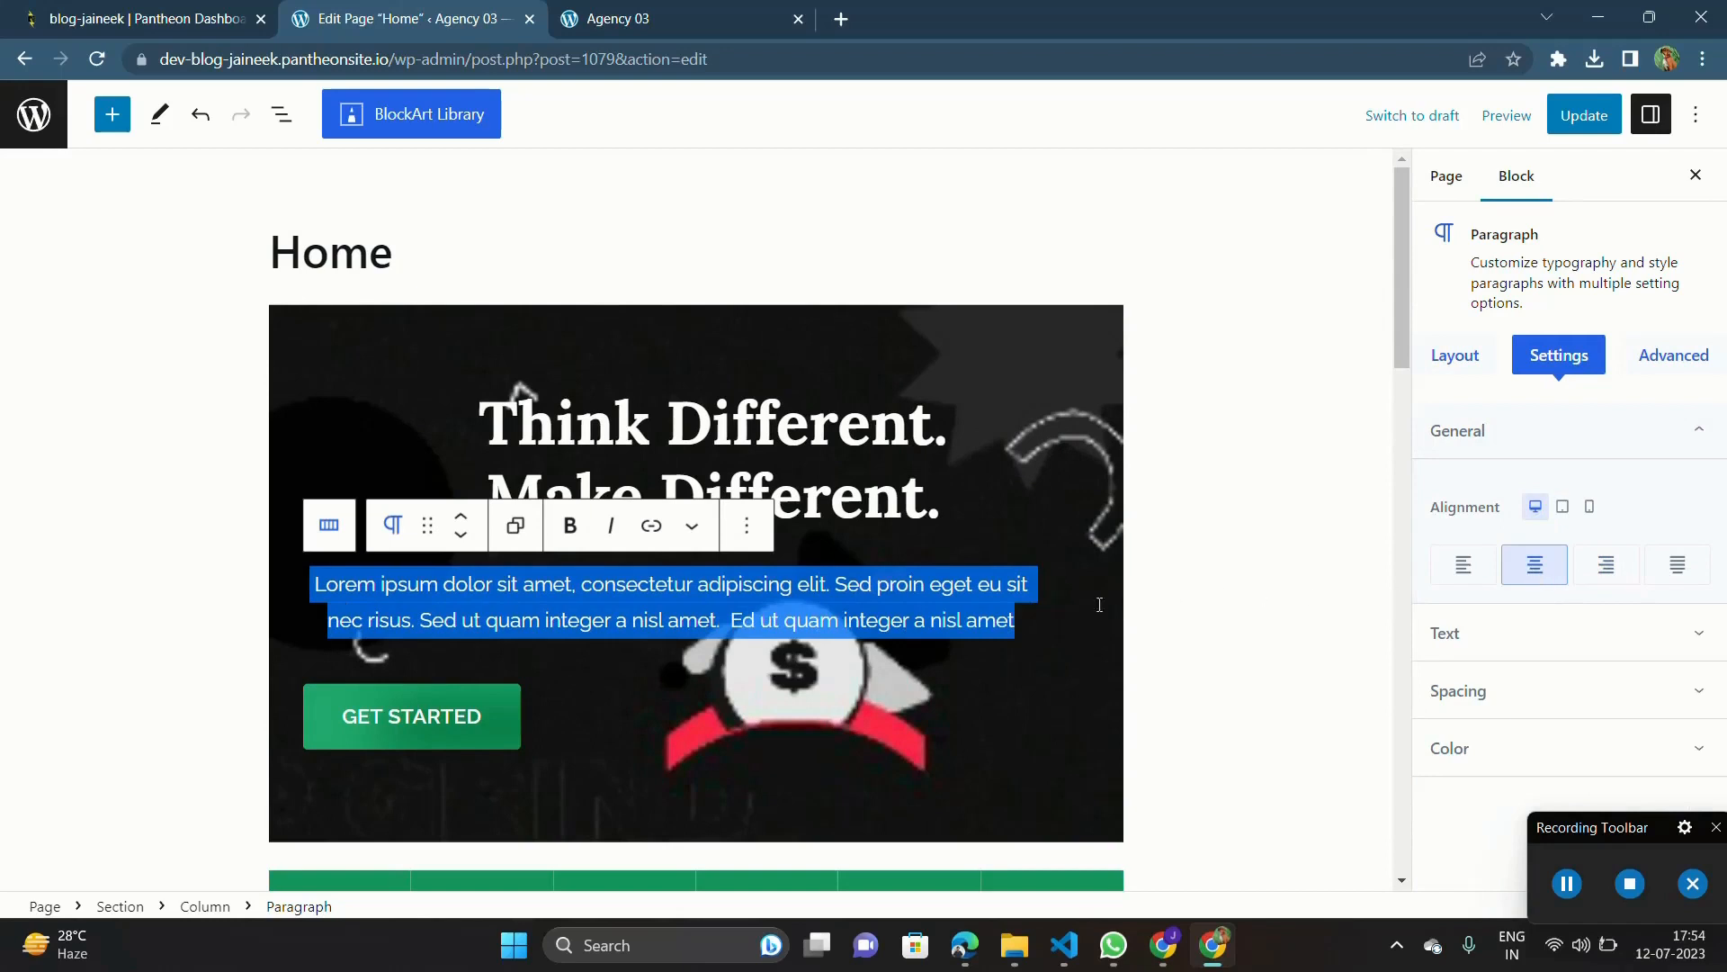
{"action": "left_click", "coordinate": [1029, 626]}
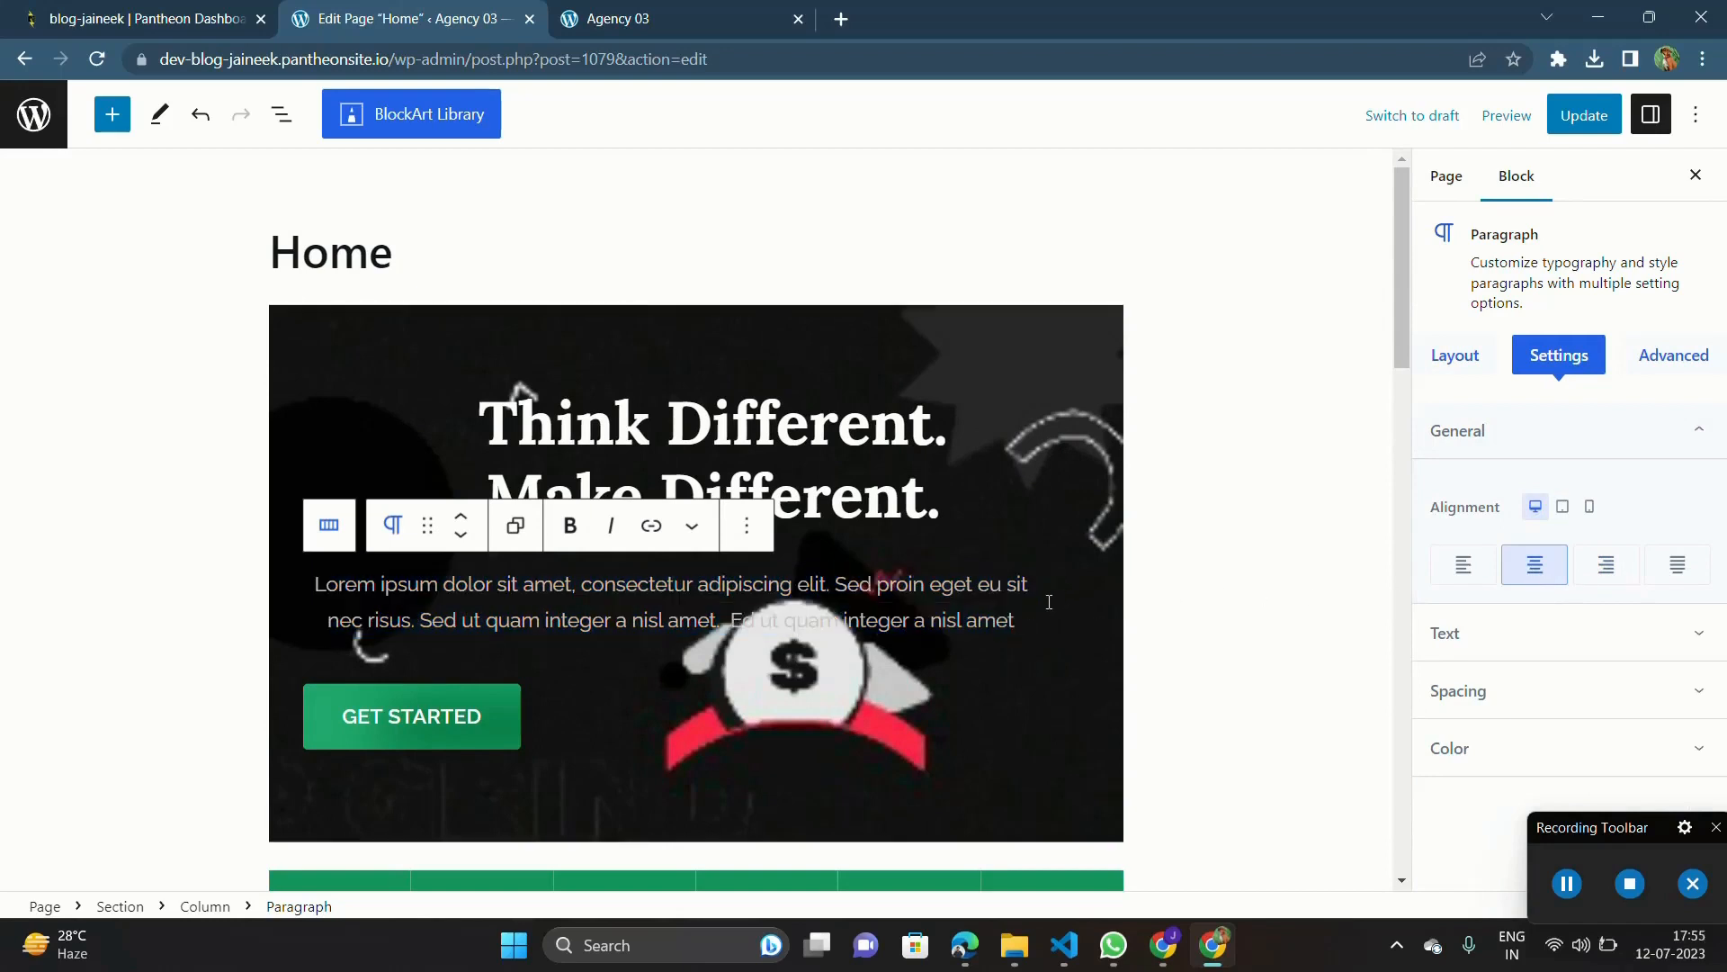
Step: Try moving the hero paragraph below the Get Started button and undo the move
{"action": "left_click", "coordinate": [392, 527]}
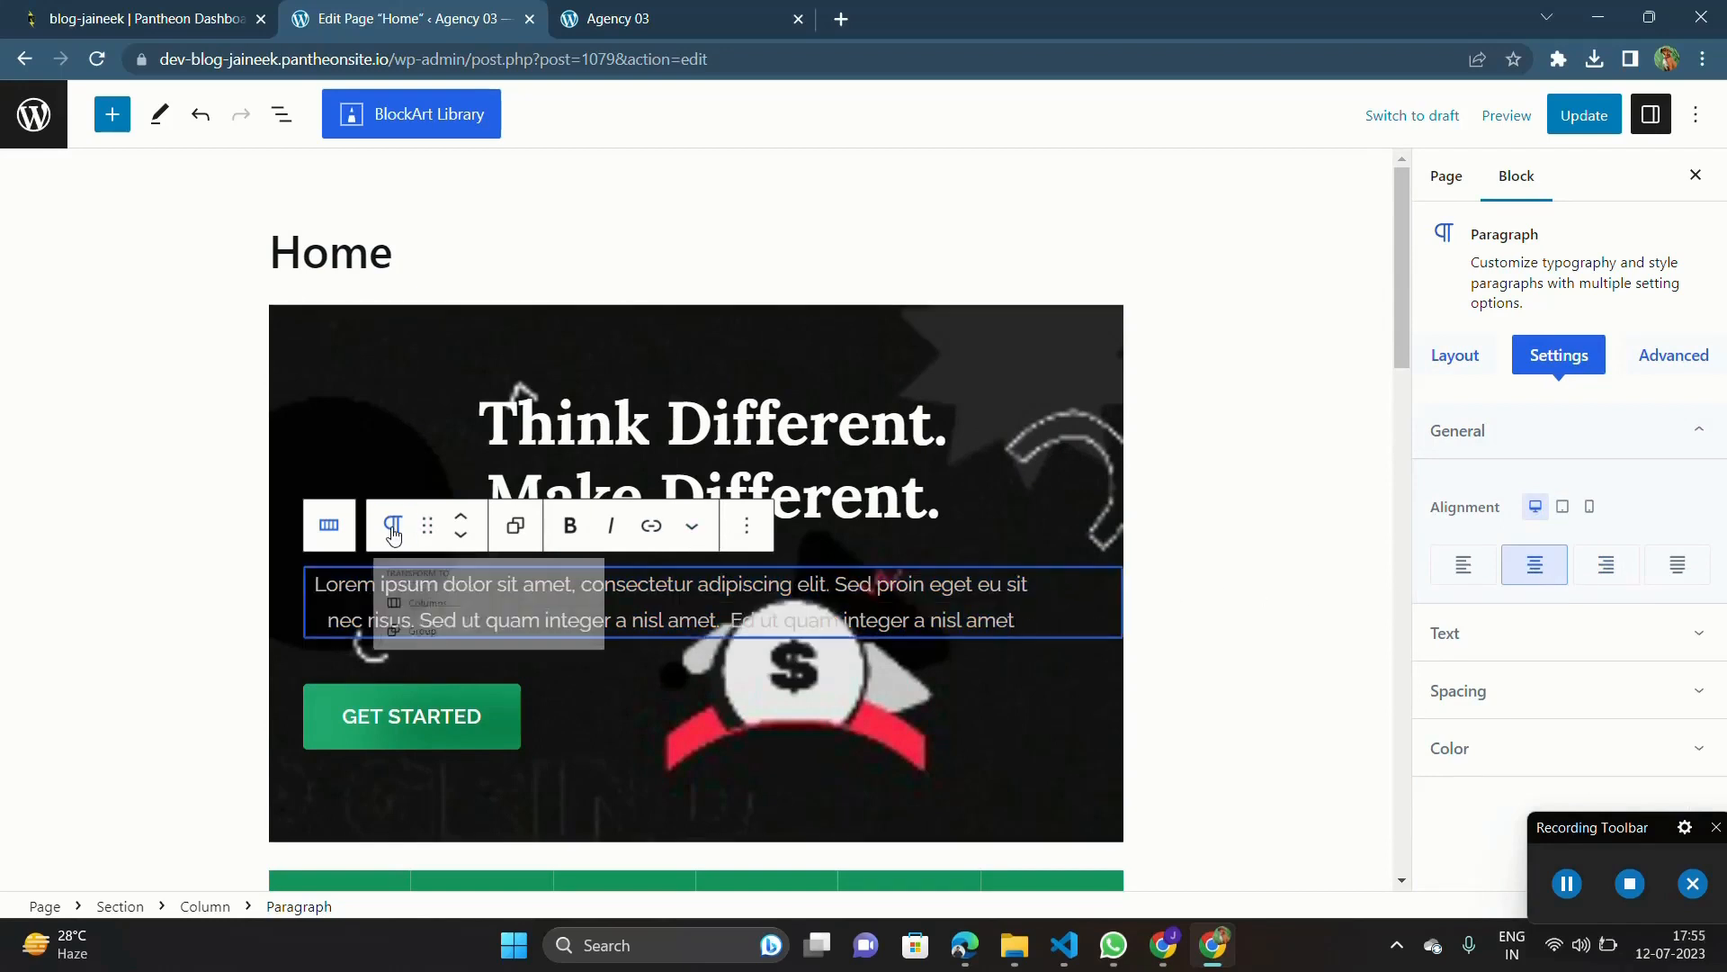
{"action": "left_click", "coordinate": [460, 536]}
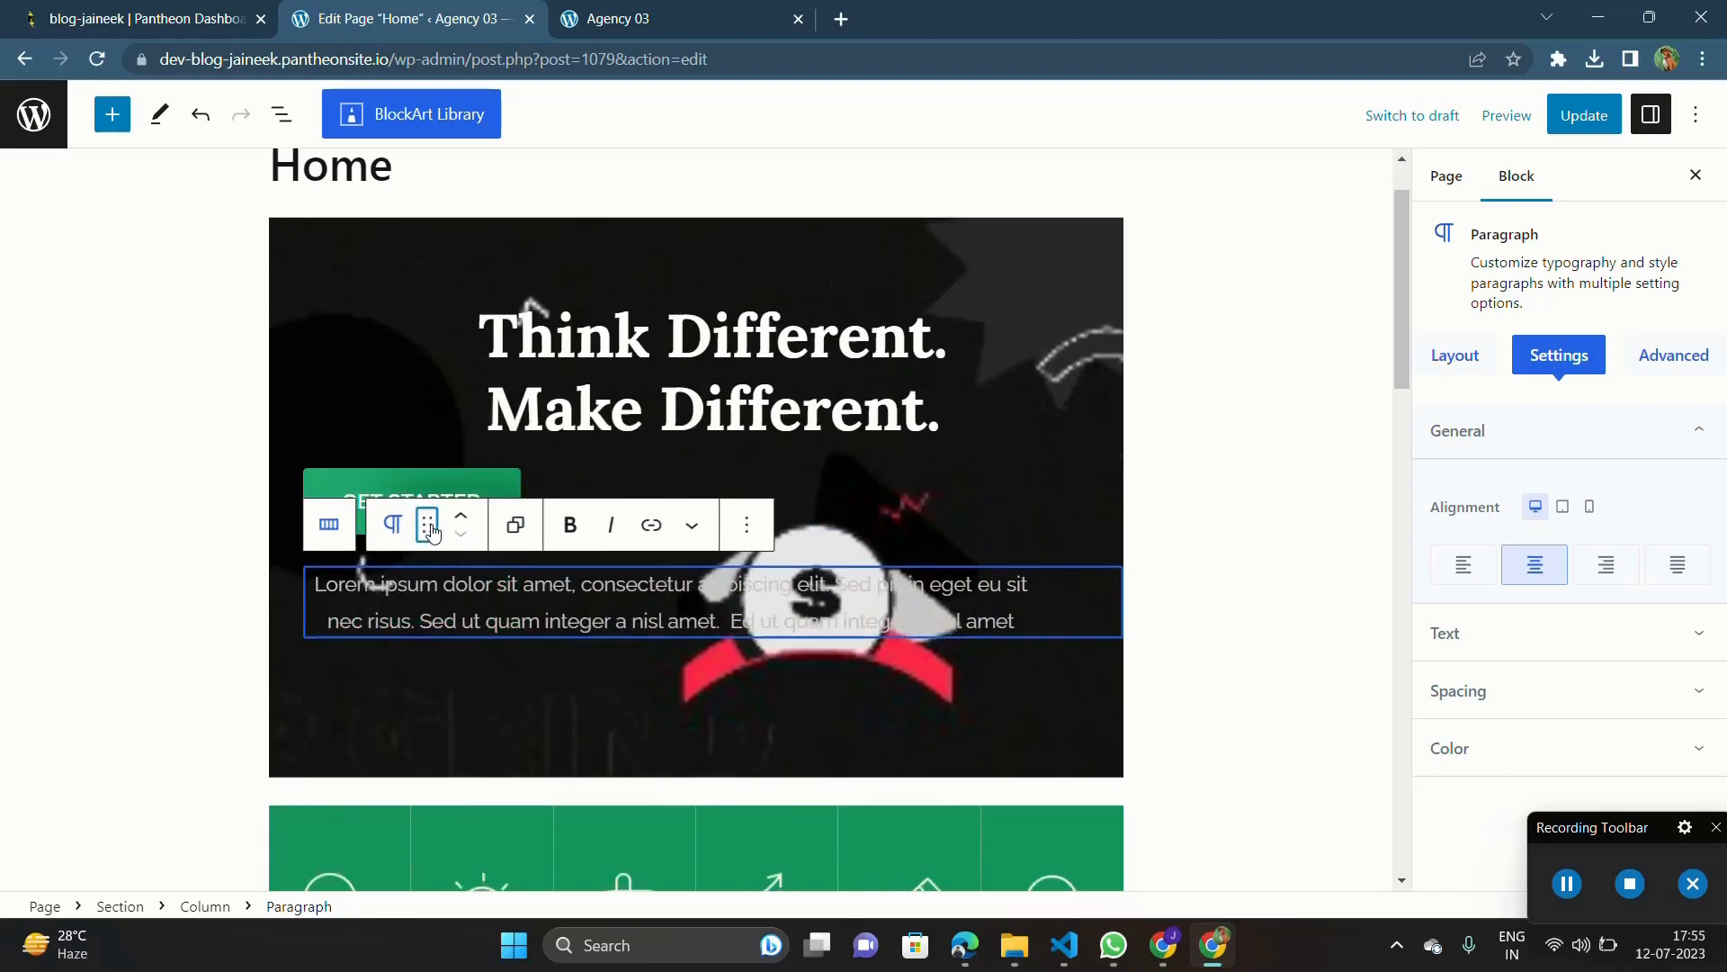
{"action": "key", "text": "ctrl+z"}
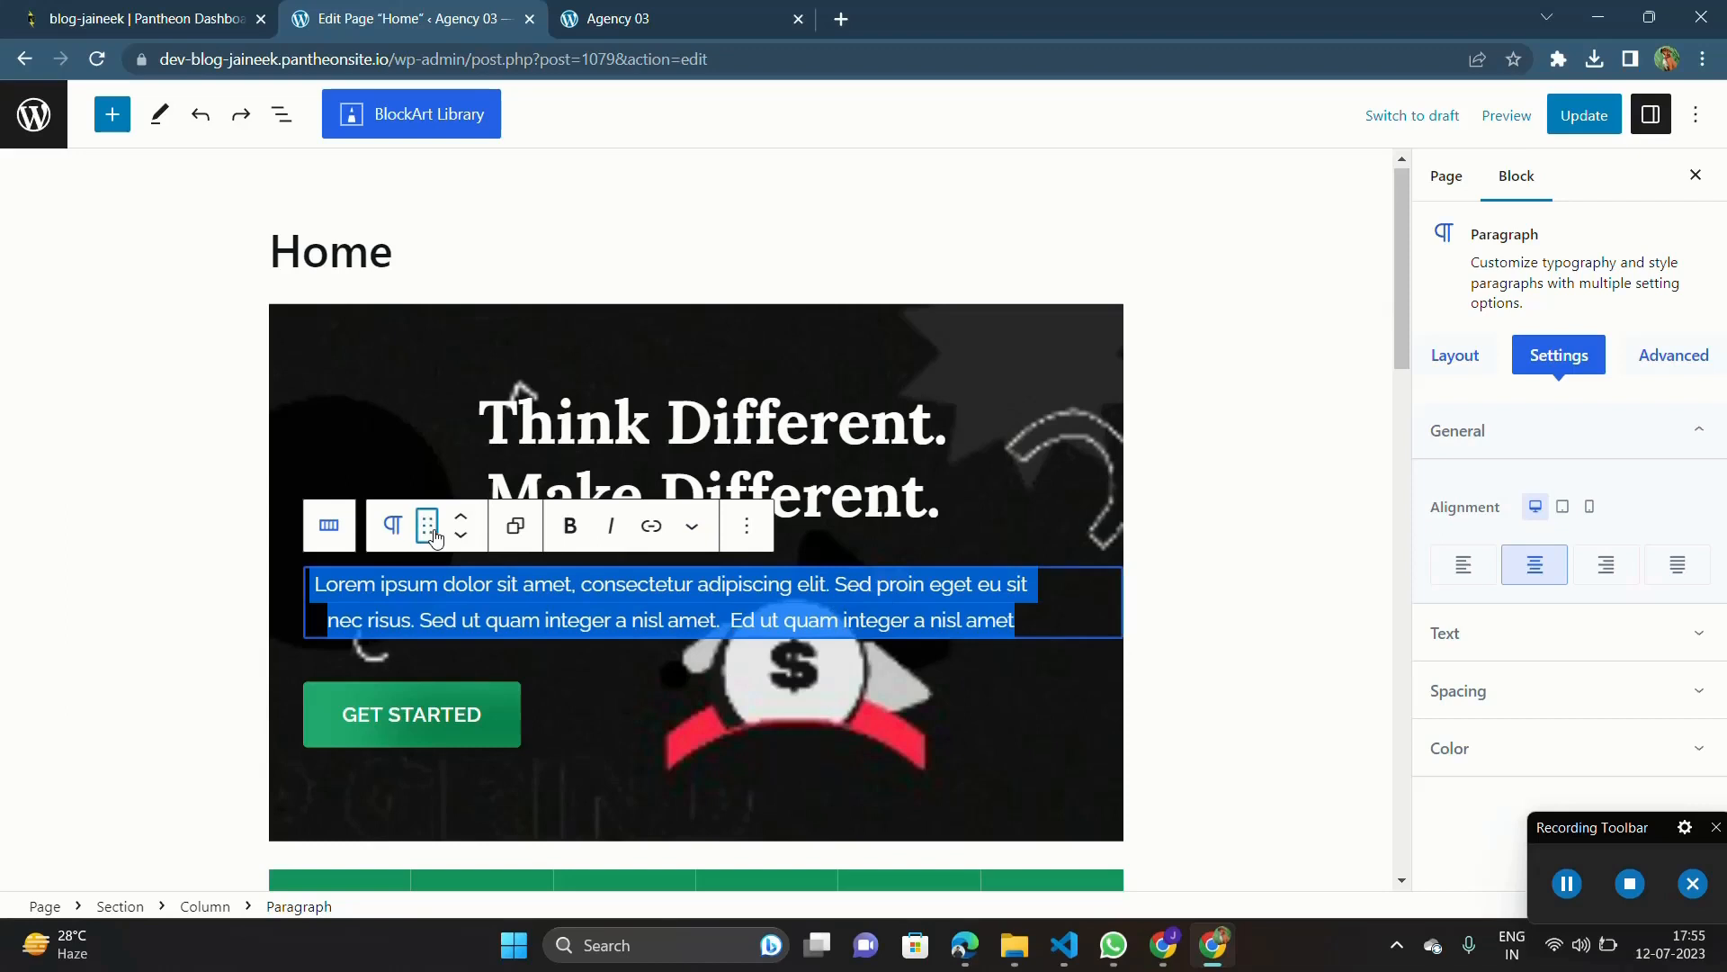
Step: Try justified alignment on the hero paragraph and set it back to centre
{"action": "left_click", "coordinate": [1568, 492]}
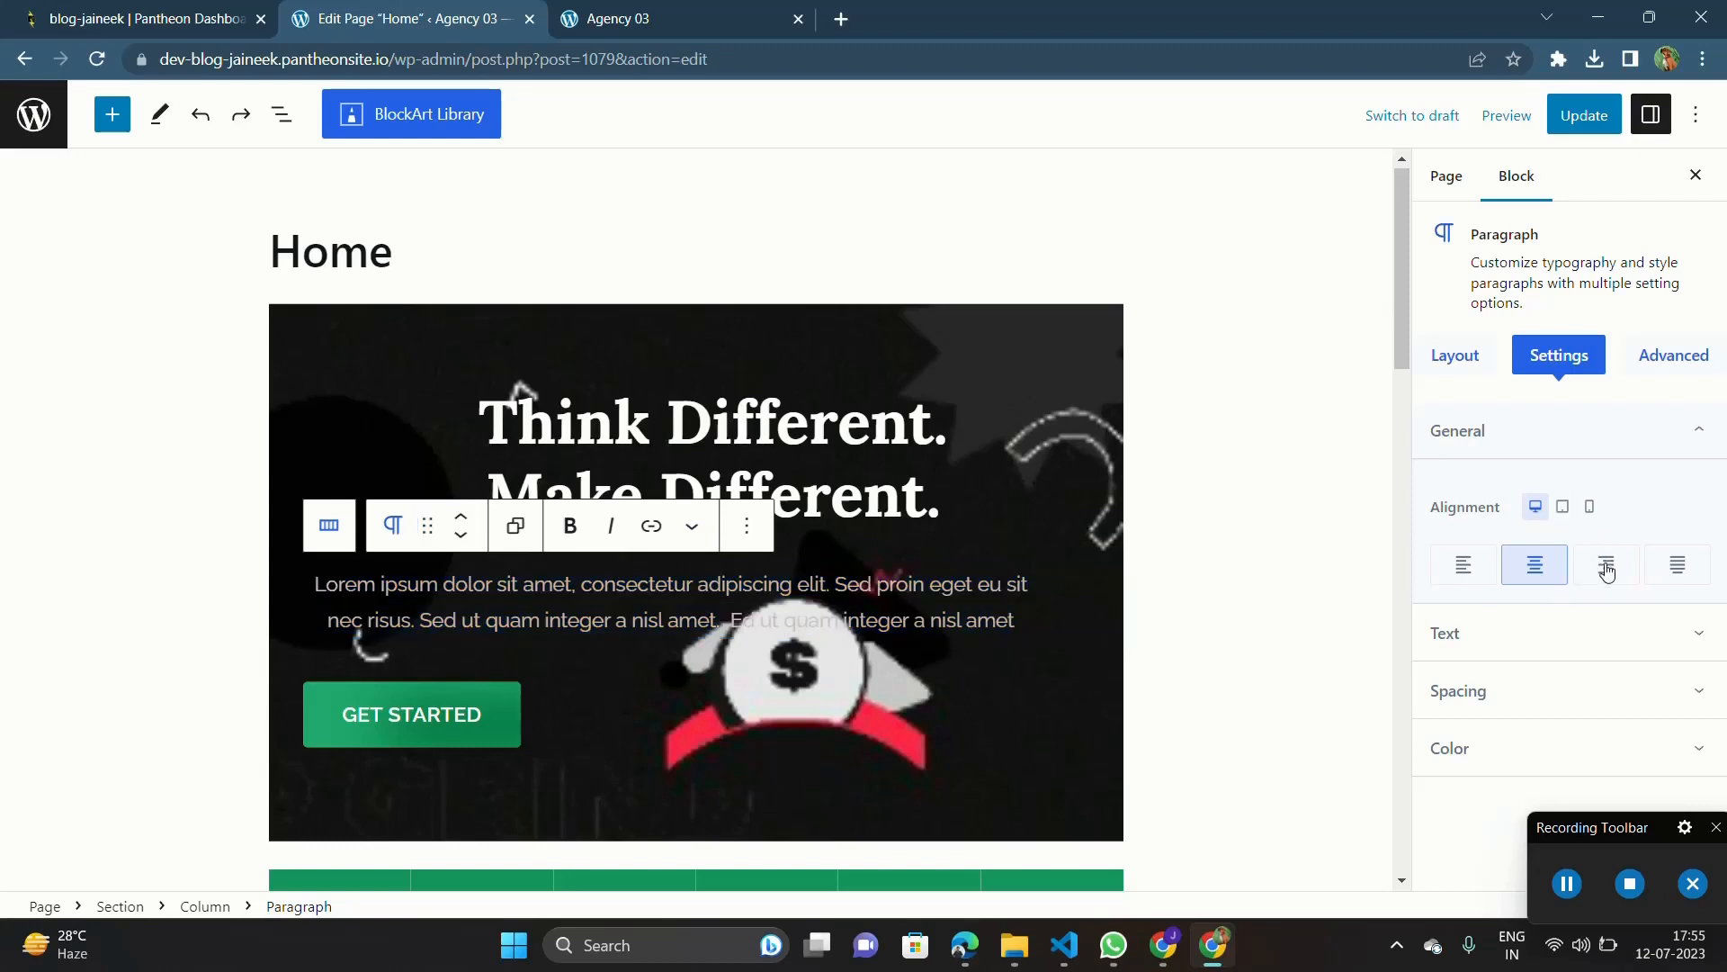
{"action": "left_click", "coordinate": [1677, 577]}
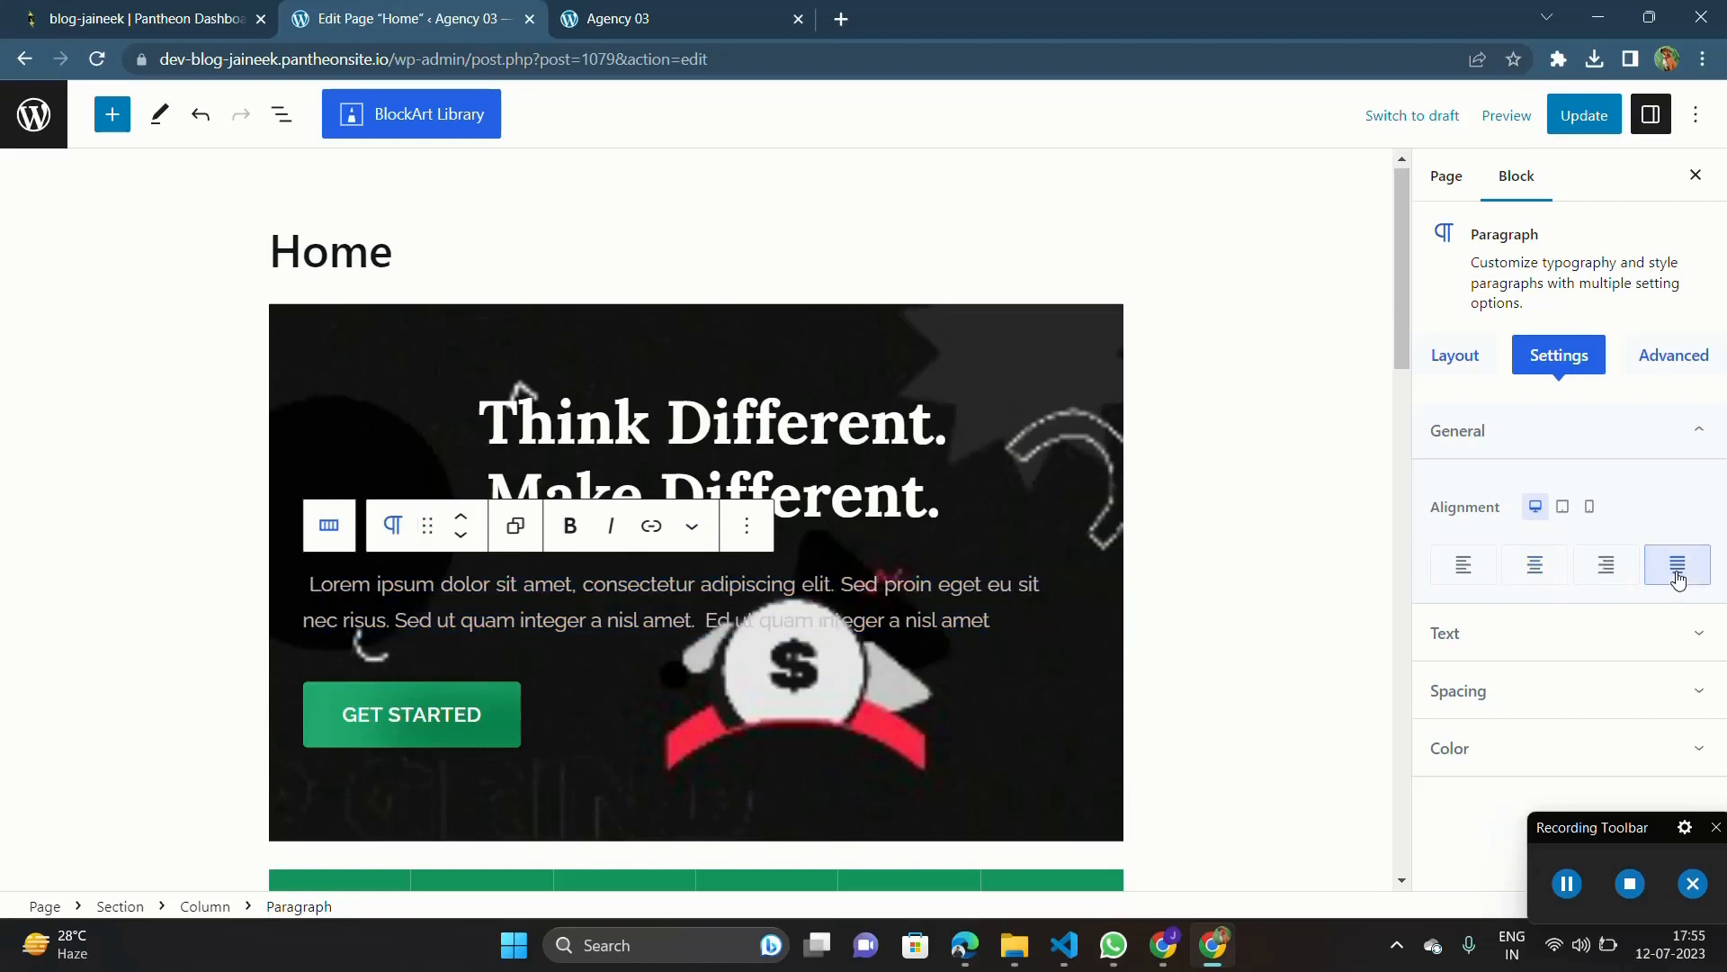
{"action": "left_click", "coordinate": [1542, 576]}
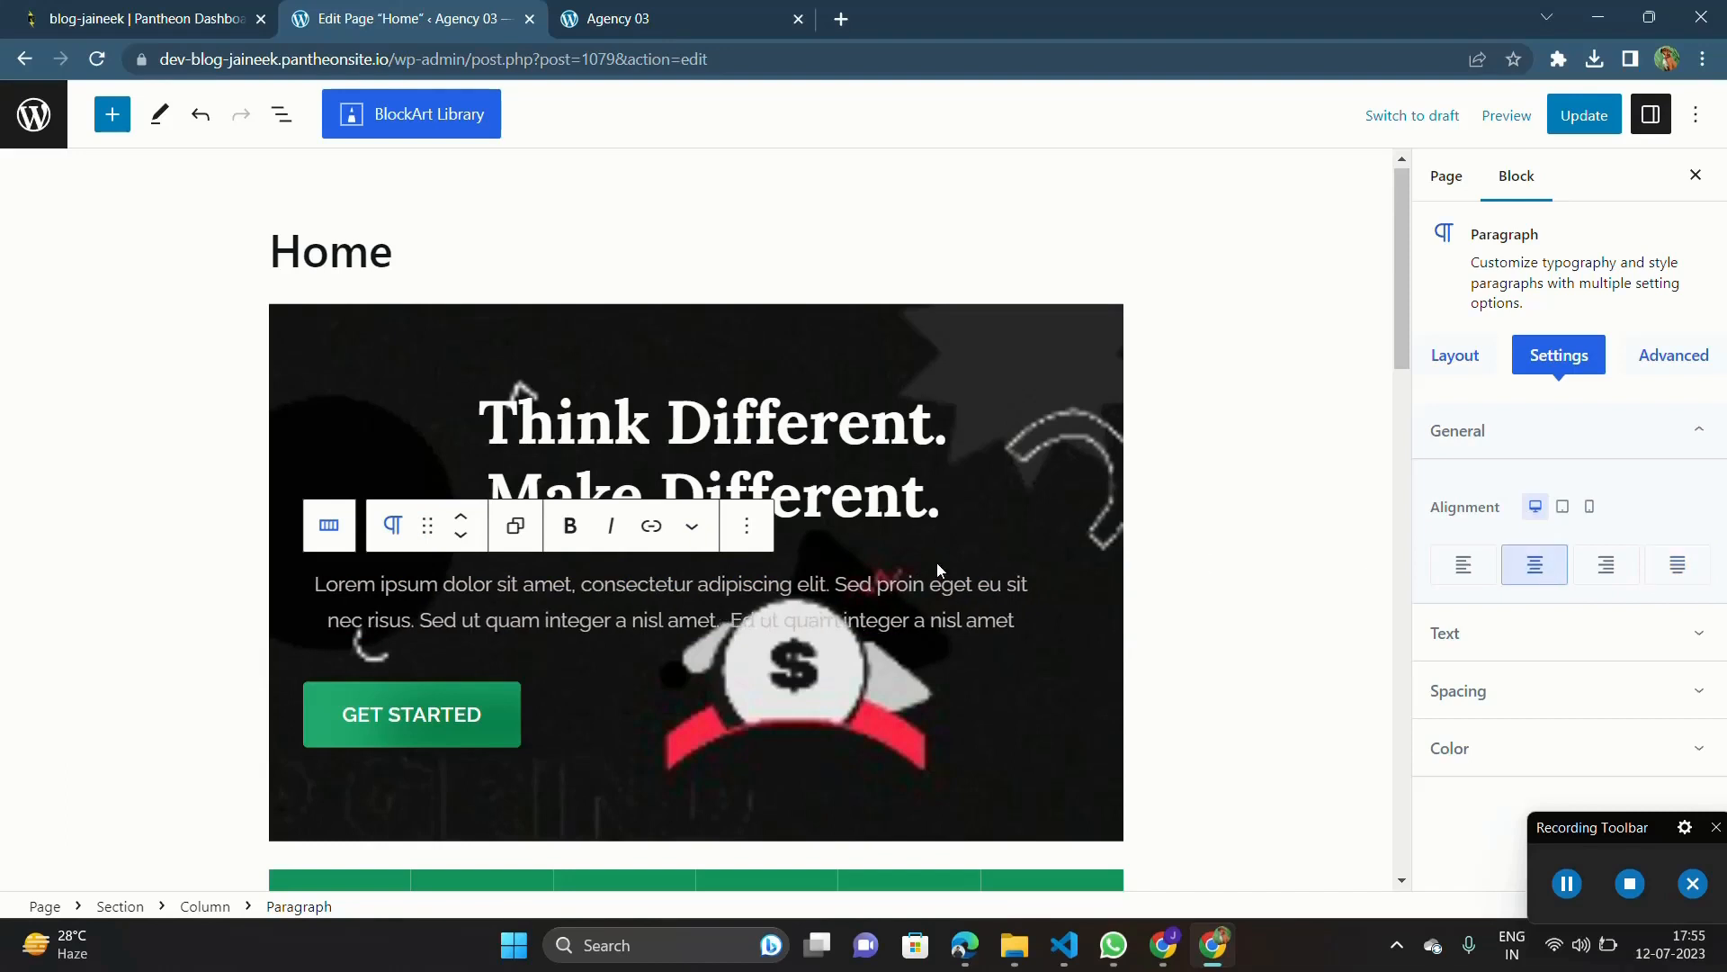
Step: Adjust the hero paragraph's horizontal position with extra spaces before "Lorem", deleting the surplus ones
{"action": "triple_click", "coordinate": [319, 597]}
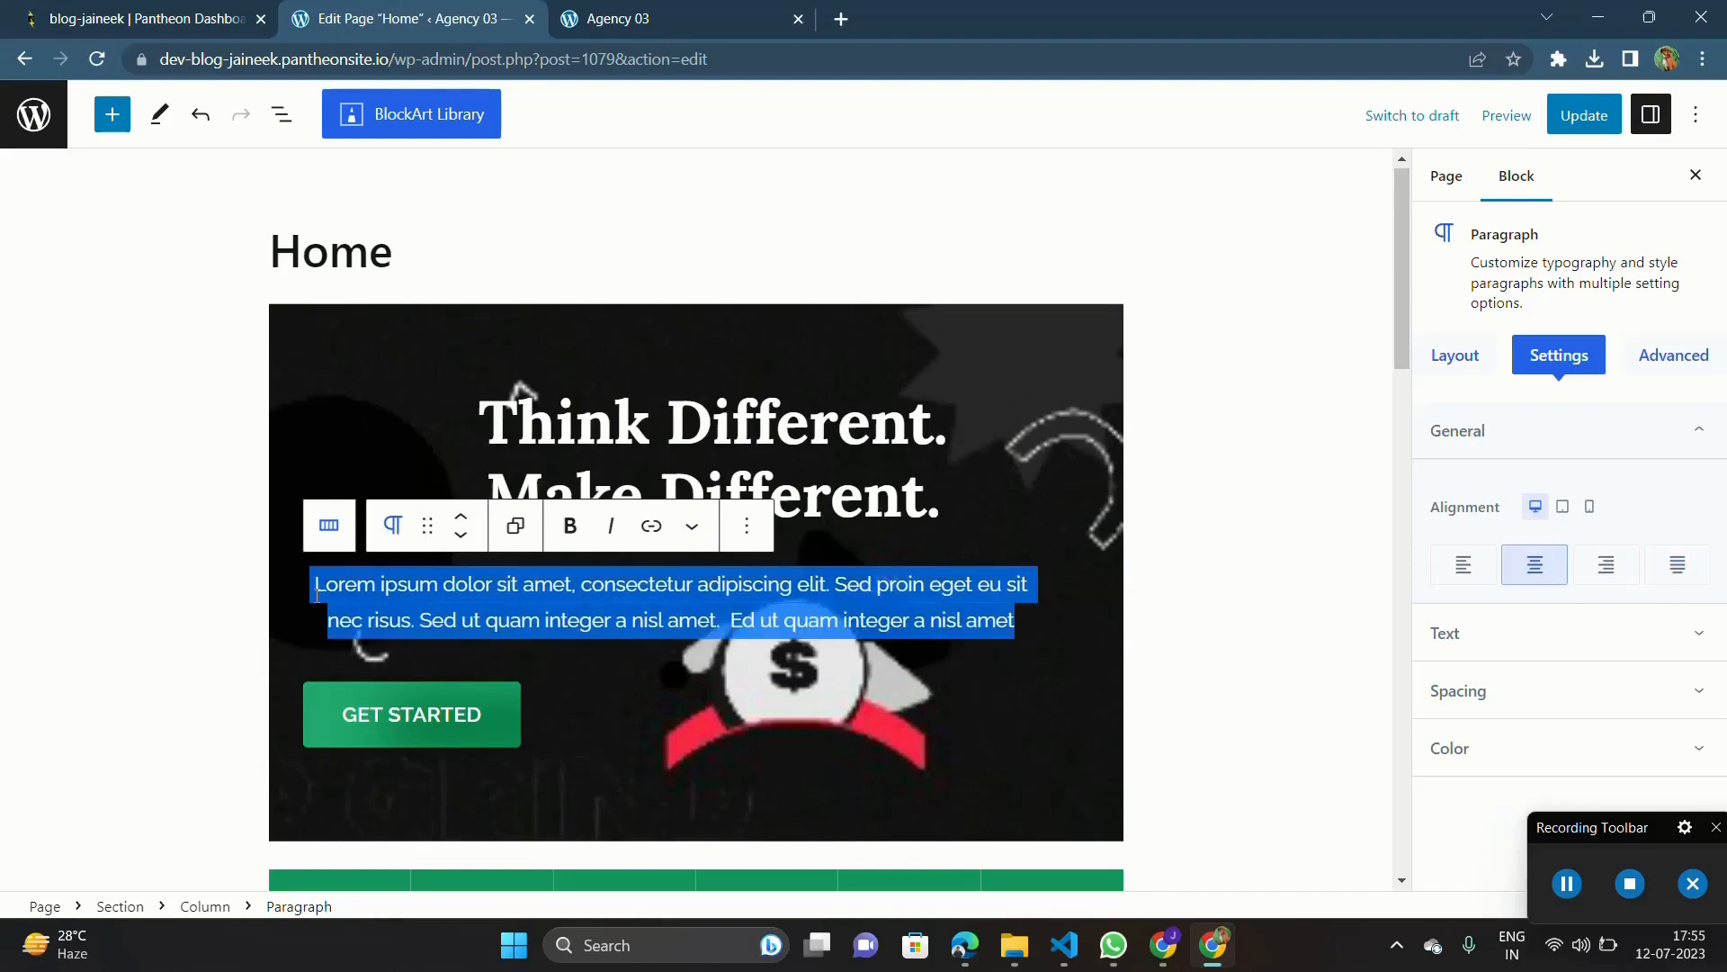
{"action": "left_click", "coordinate": [317, 595]}
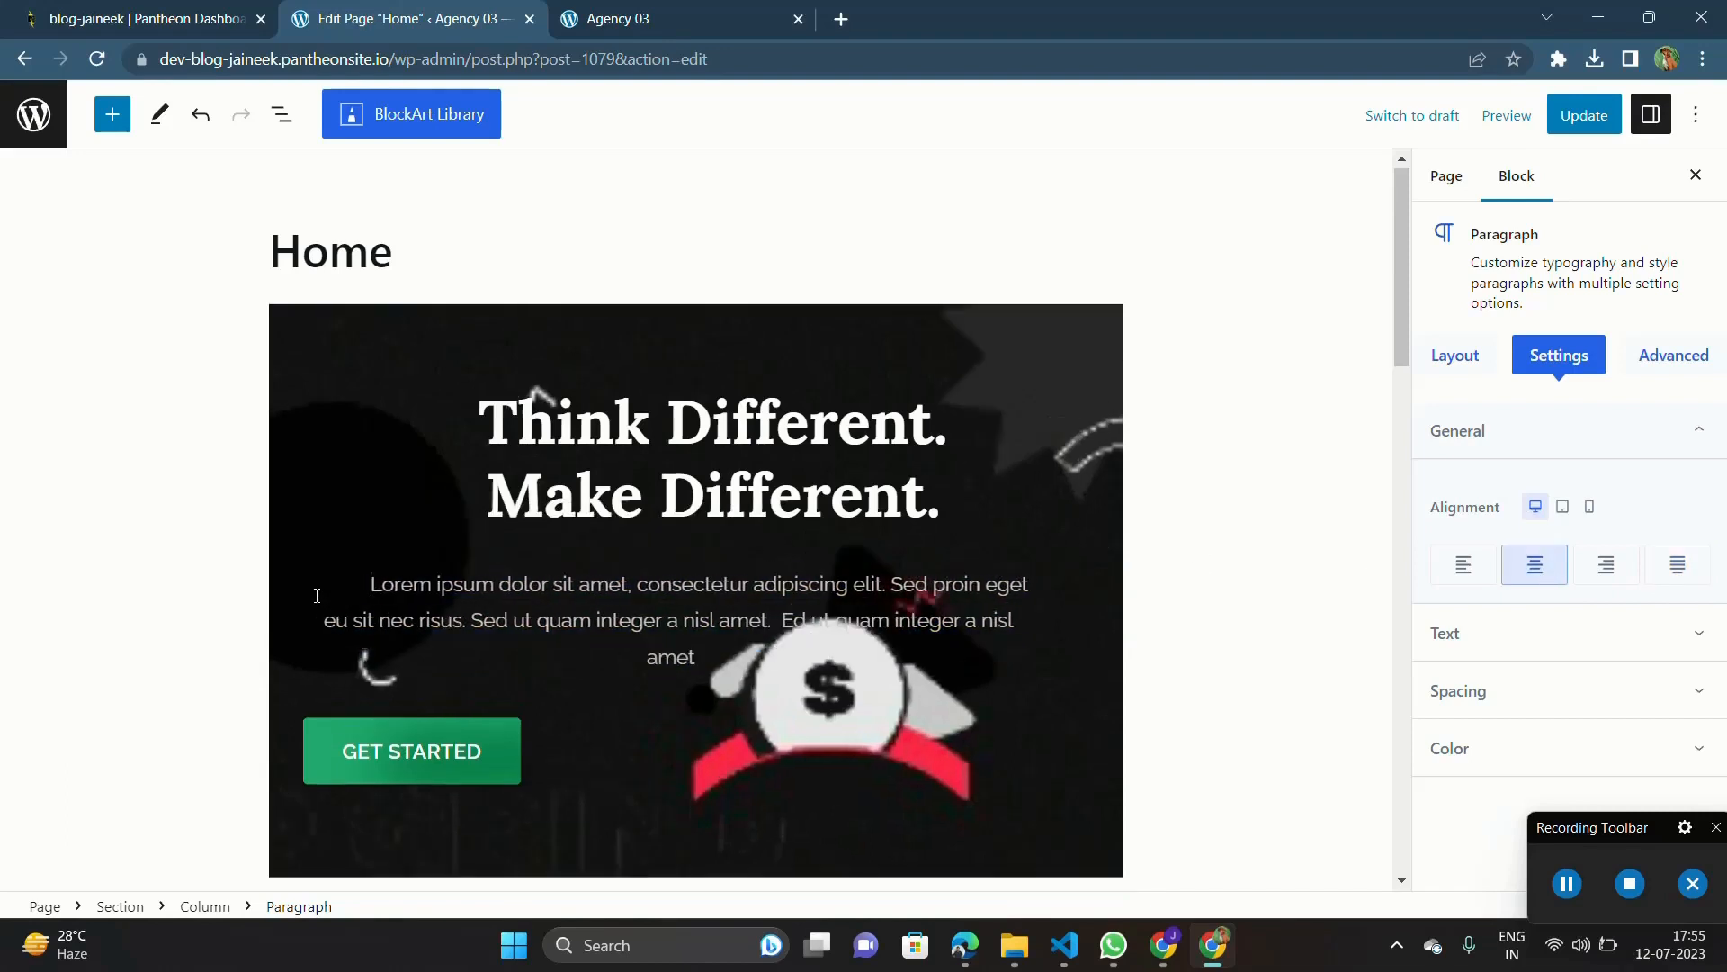
{"action": "key", "text": "BackSpace"}
{"action": "key", "text": "BackSpace"}
{"action": "key", "text": "BackSpace"}
{"action": "key", "text": "BackSpace"}
{"action": "key", "text": "BackSpace"}
{"action": "key", "text": "BackSpace"}
{"action": "key", "text": "BackSpace"}
{"action": "key", "text": "BackSpace"}
{"action": "key", "text": "BackSpace"}
{"action": "key", "text": "BackSpace"}
{"action": "key", "text": "BackSpace"}
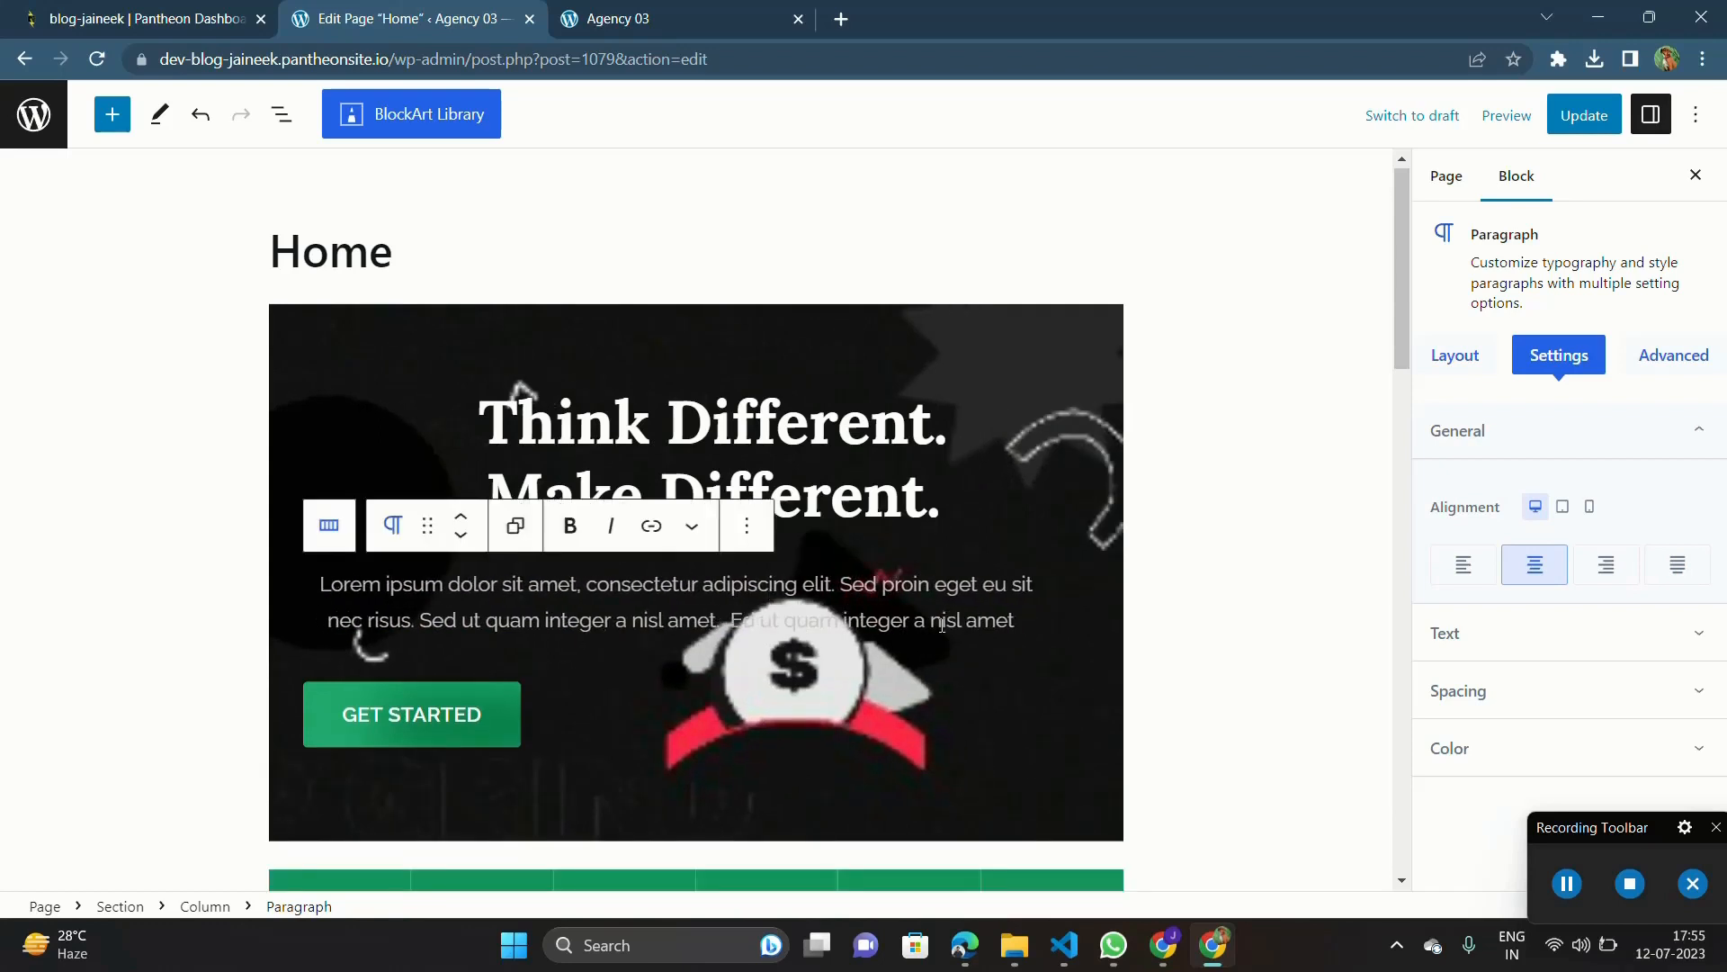
{"action": "key", "text": "BackSpace"}
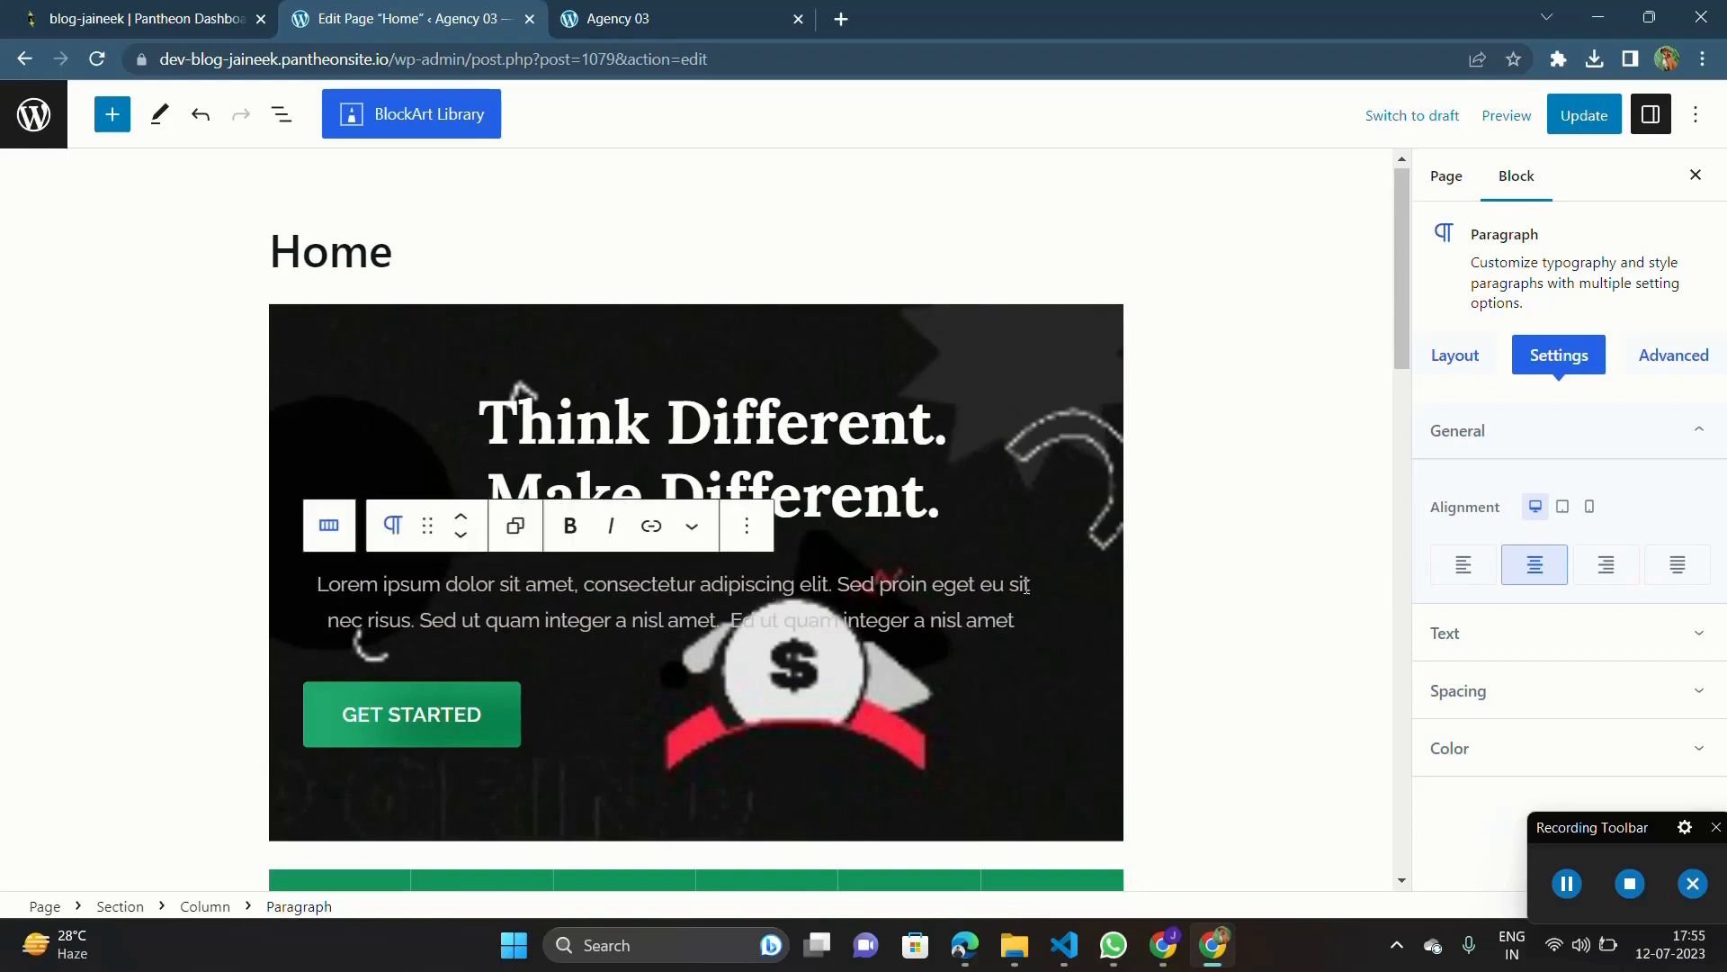
Step: Set the alignment of the hero section's Buttons block, which holds Get Started, to center
{"action": "left_click", "coordinate": [1044, 515]}
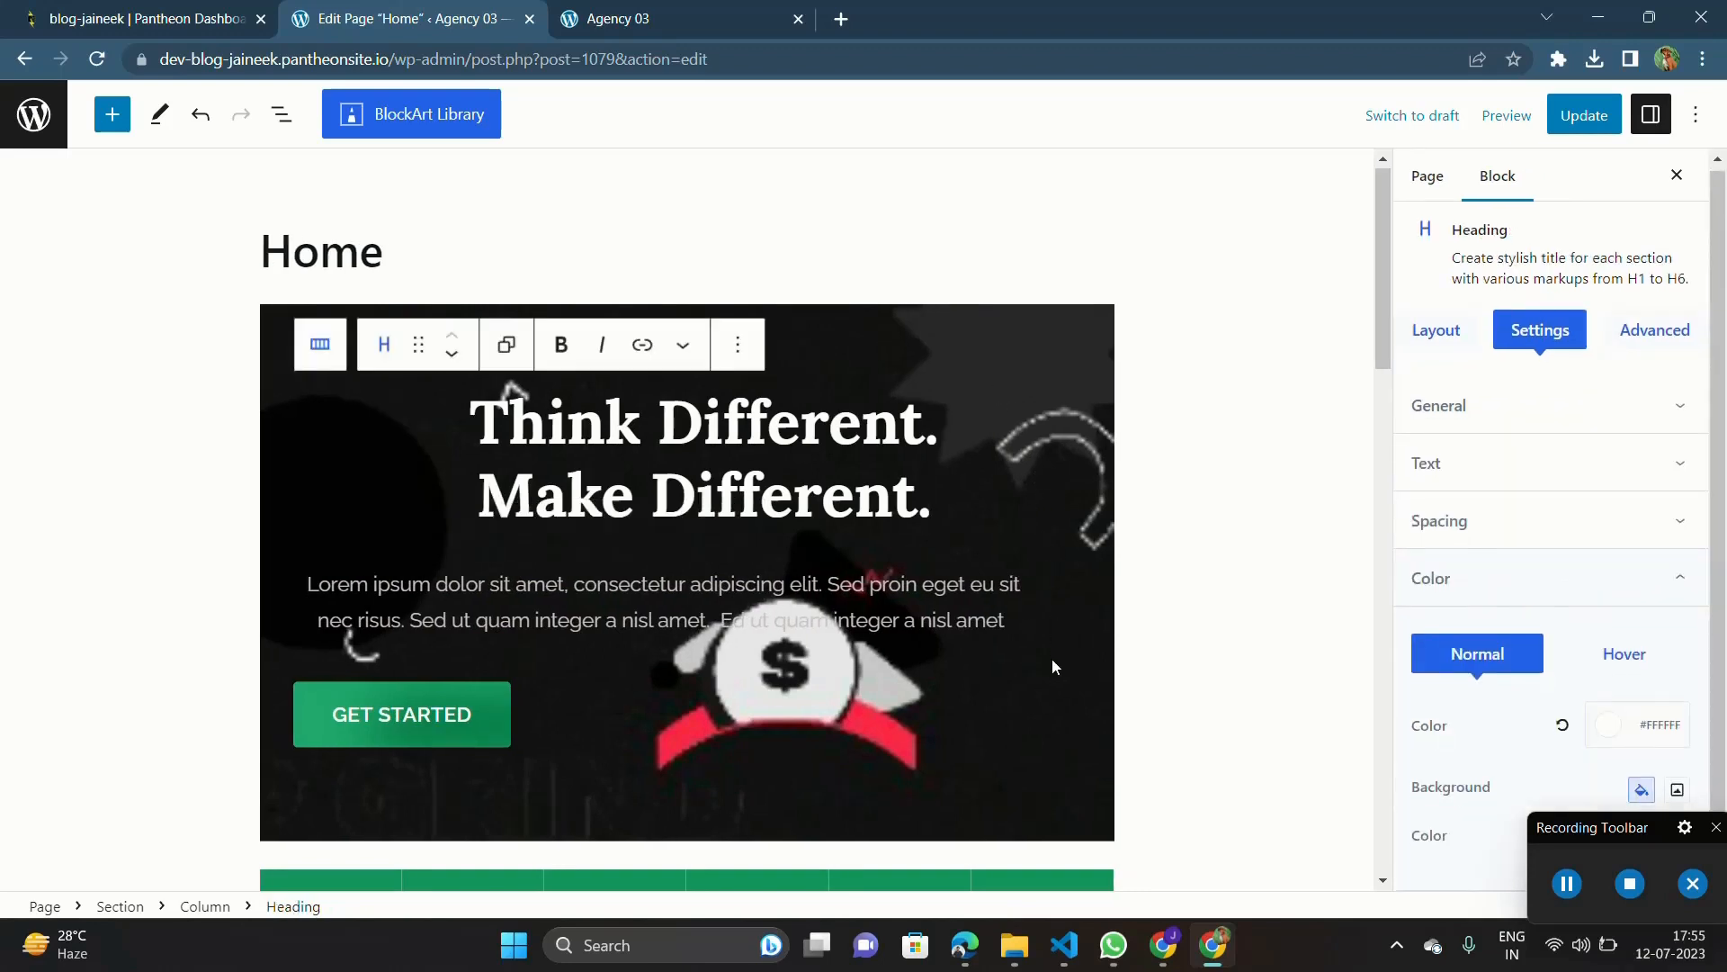
{"action": "left_click", "coordinate": [1062, 711]}
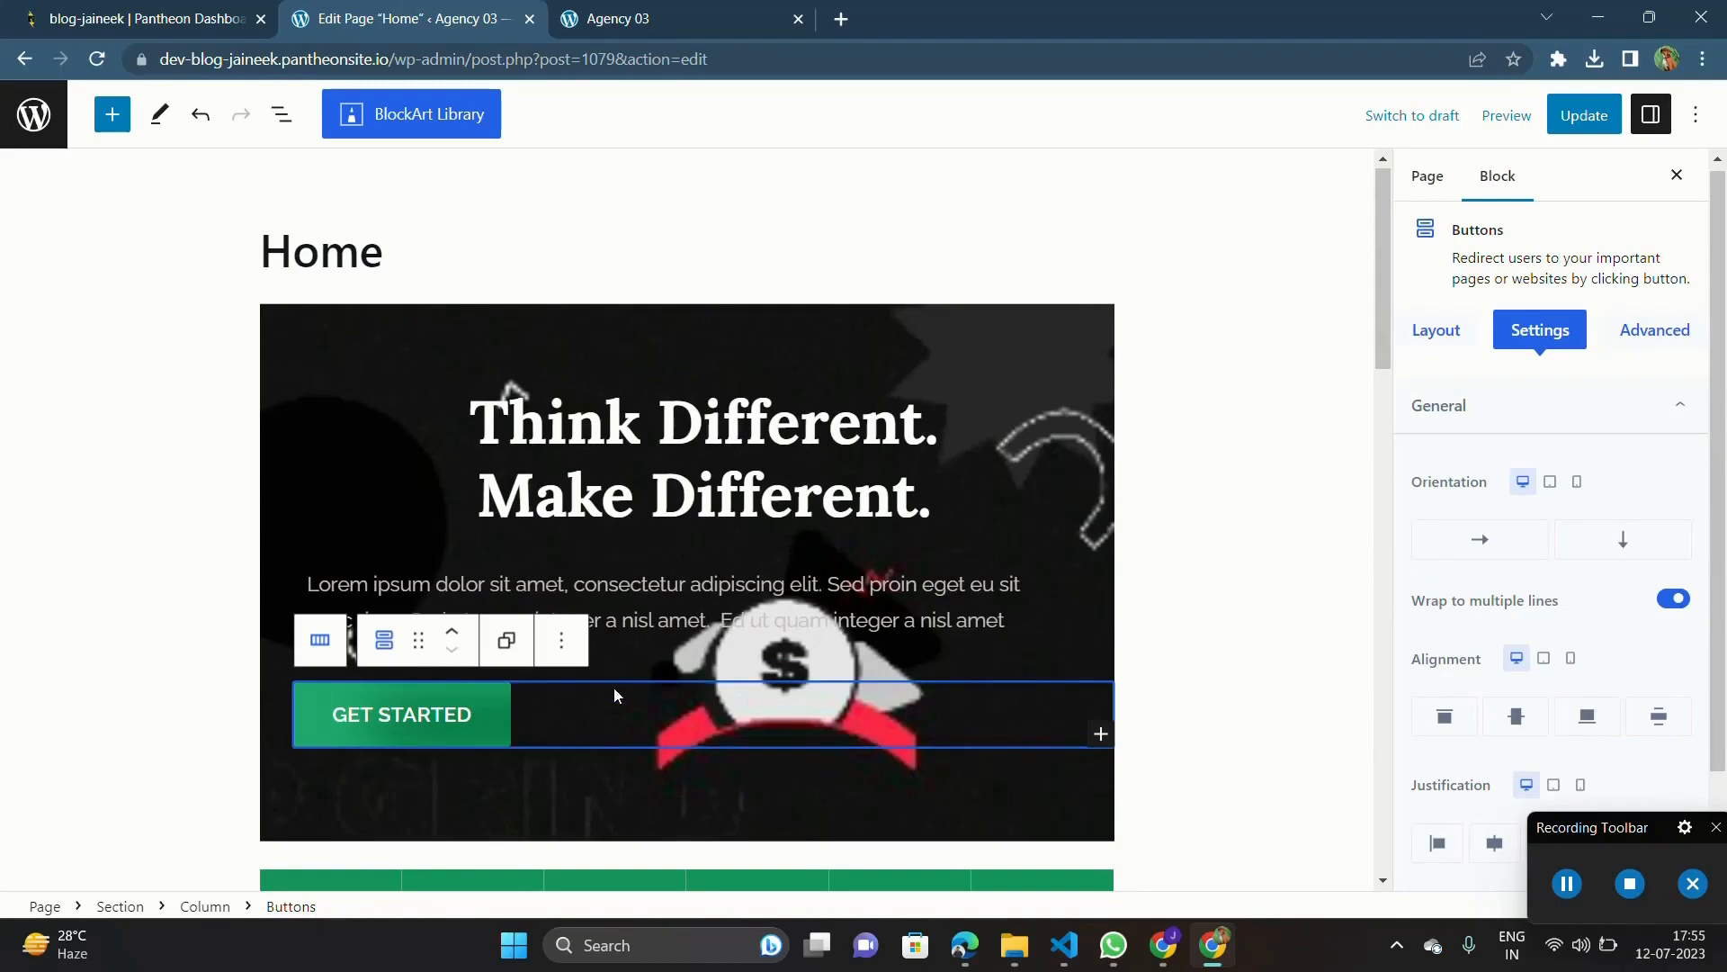
{"action": "scroll", "coordinate": [1408, 587], "scroll_direction": "down", "scroll_amount": 2}
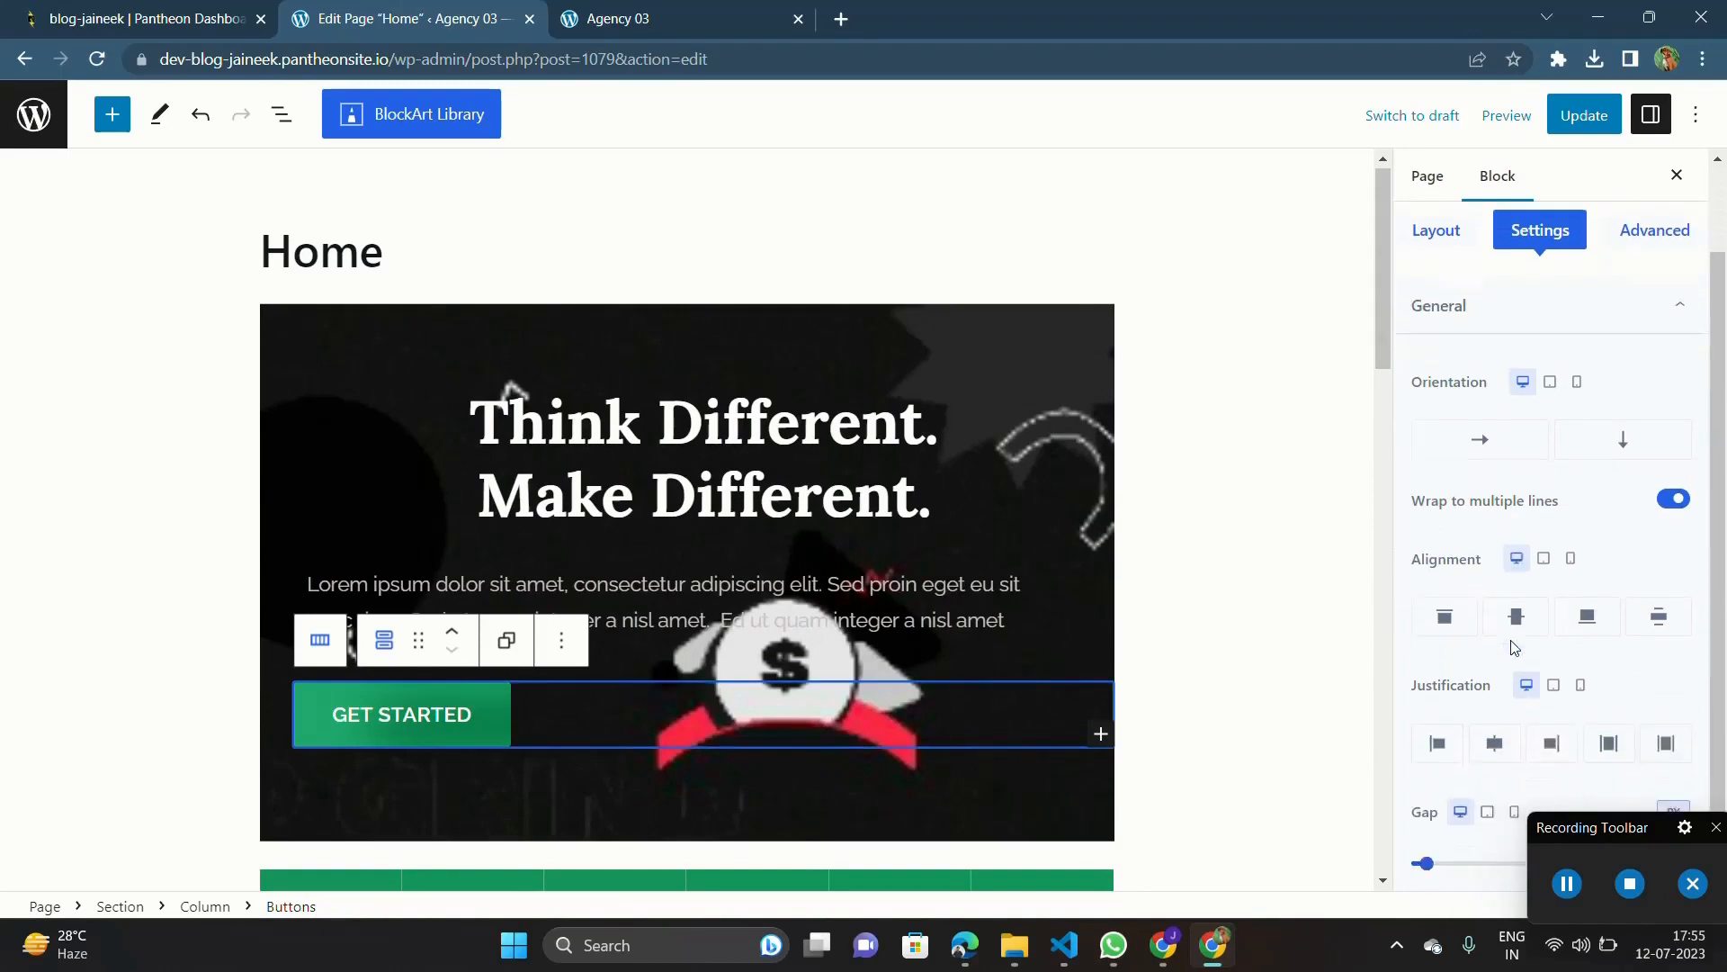
{"action": "left_click", "coordinate": [1517, 603]}
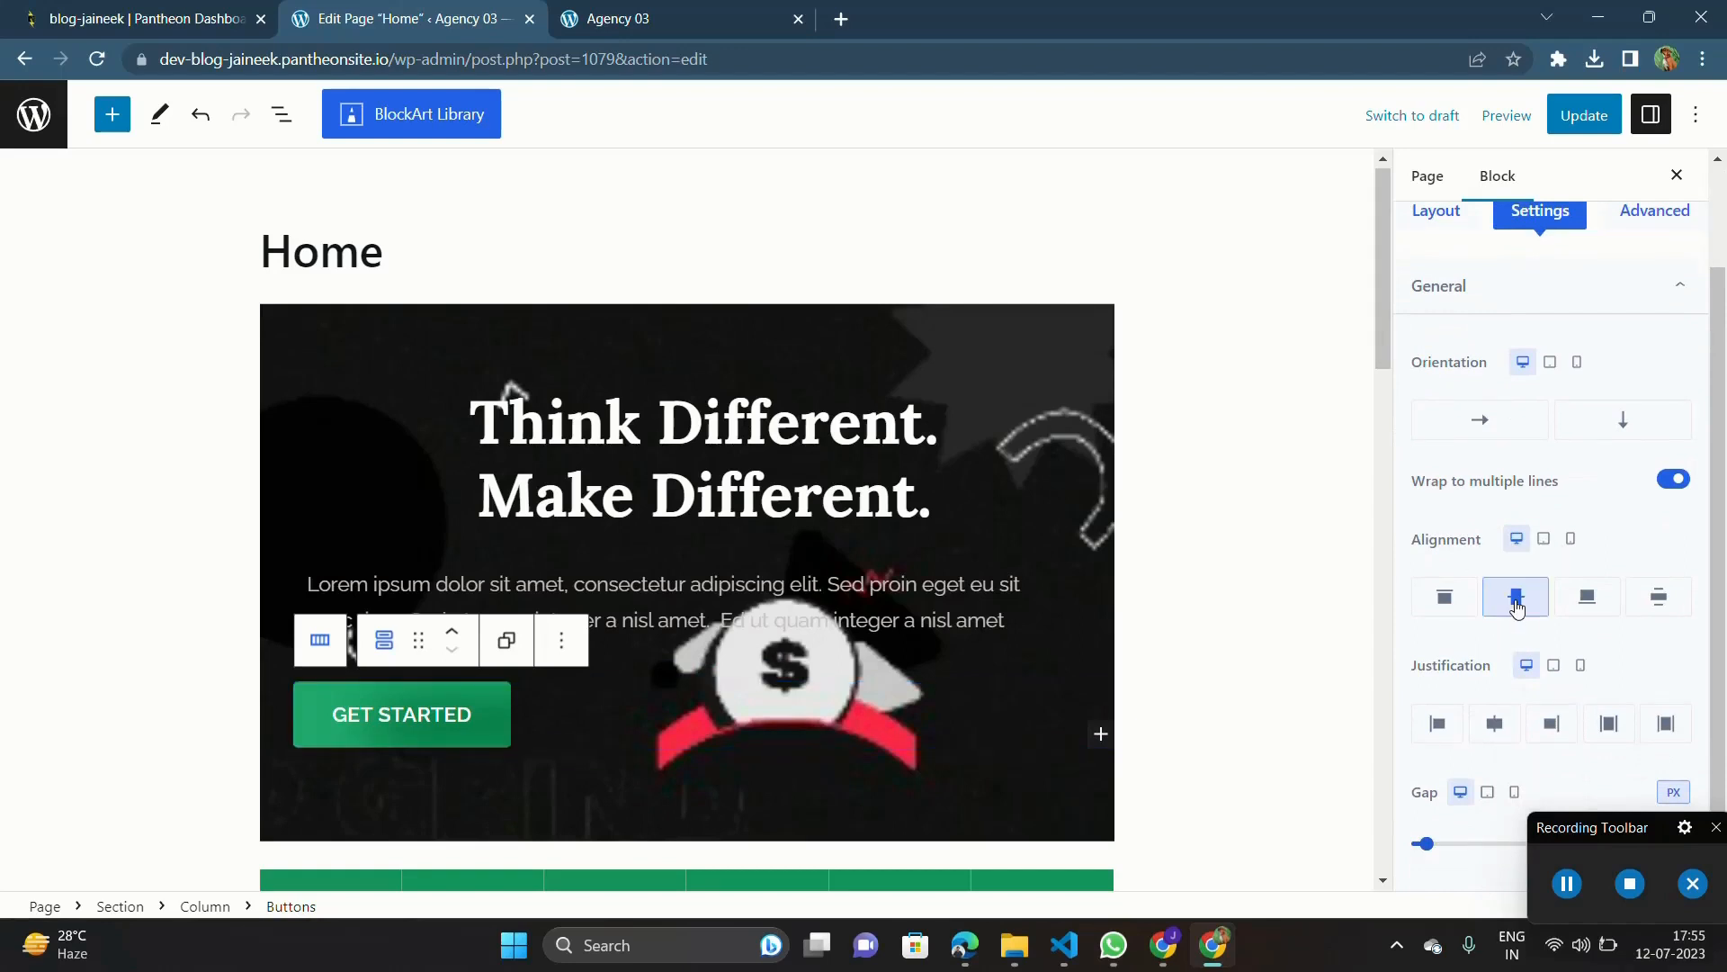
Step: Set the Get Started Buttons block's alignment to top and its justification to center, and update the page
{"action": "left_click", "coordinate": [1445, 598]}
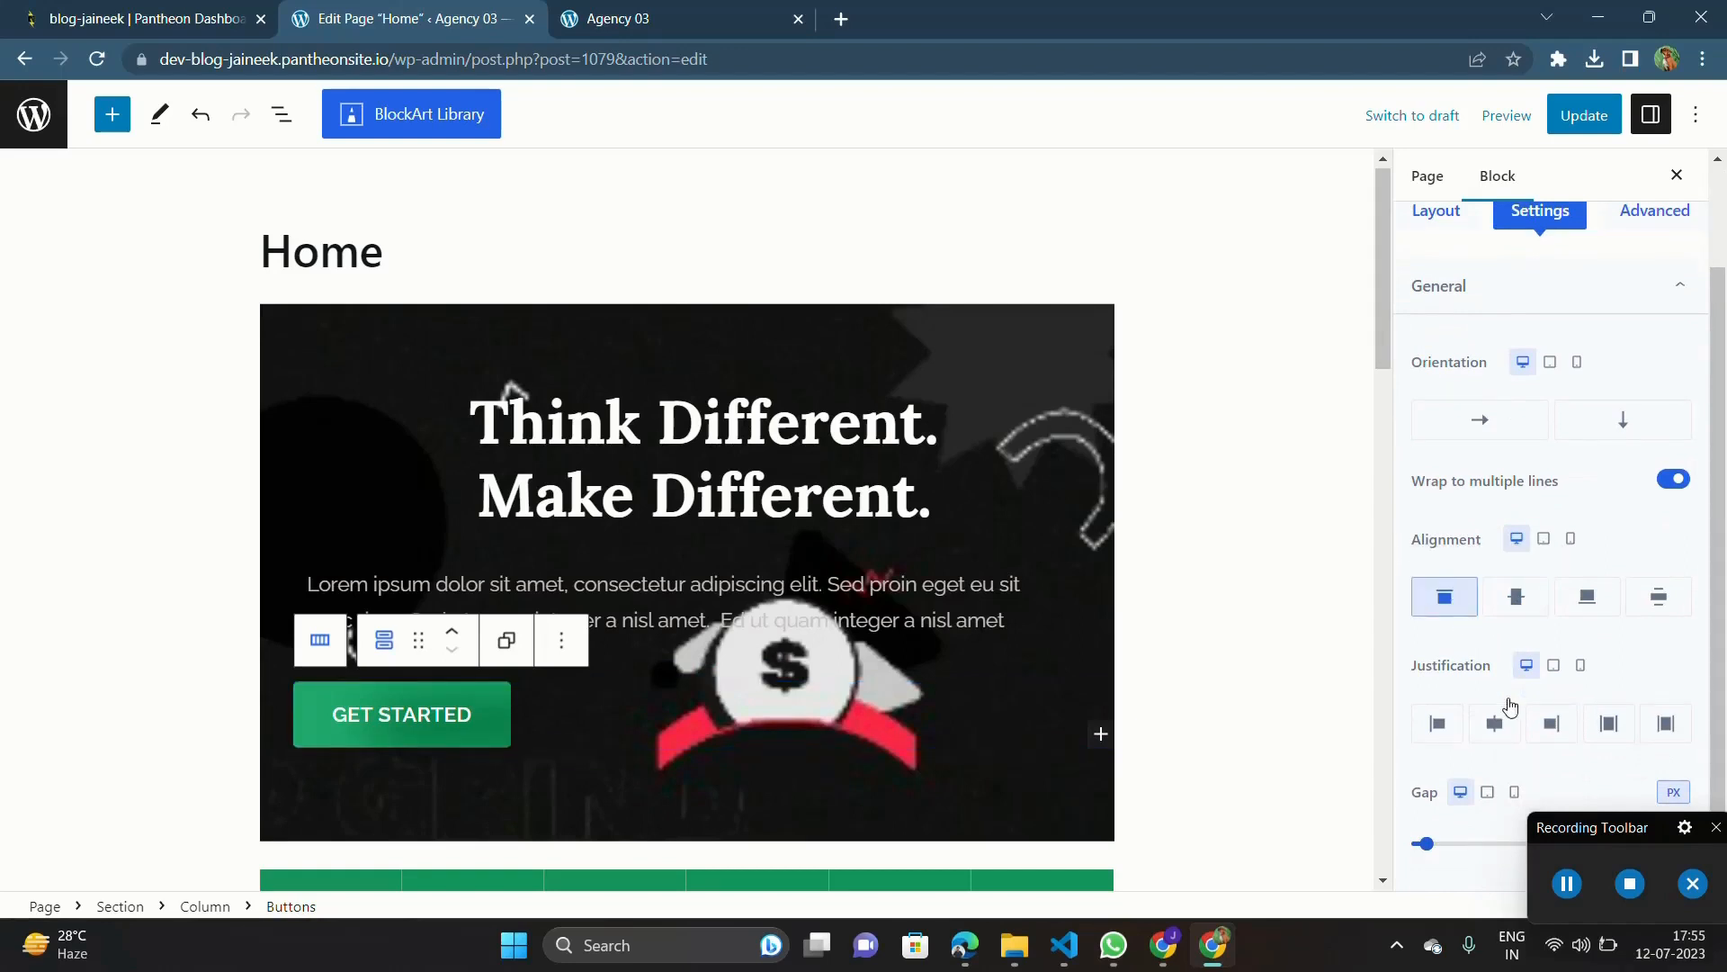
{"action": "left_click", "coordinate": [1496, 725]}
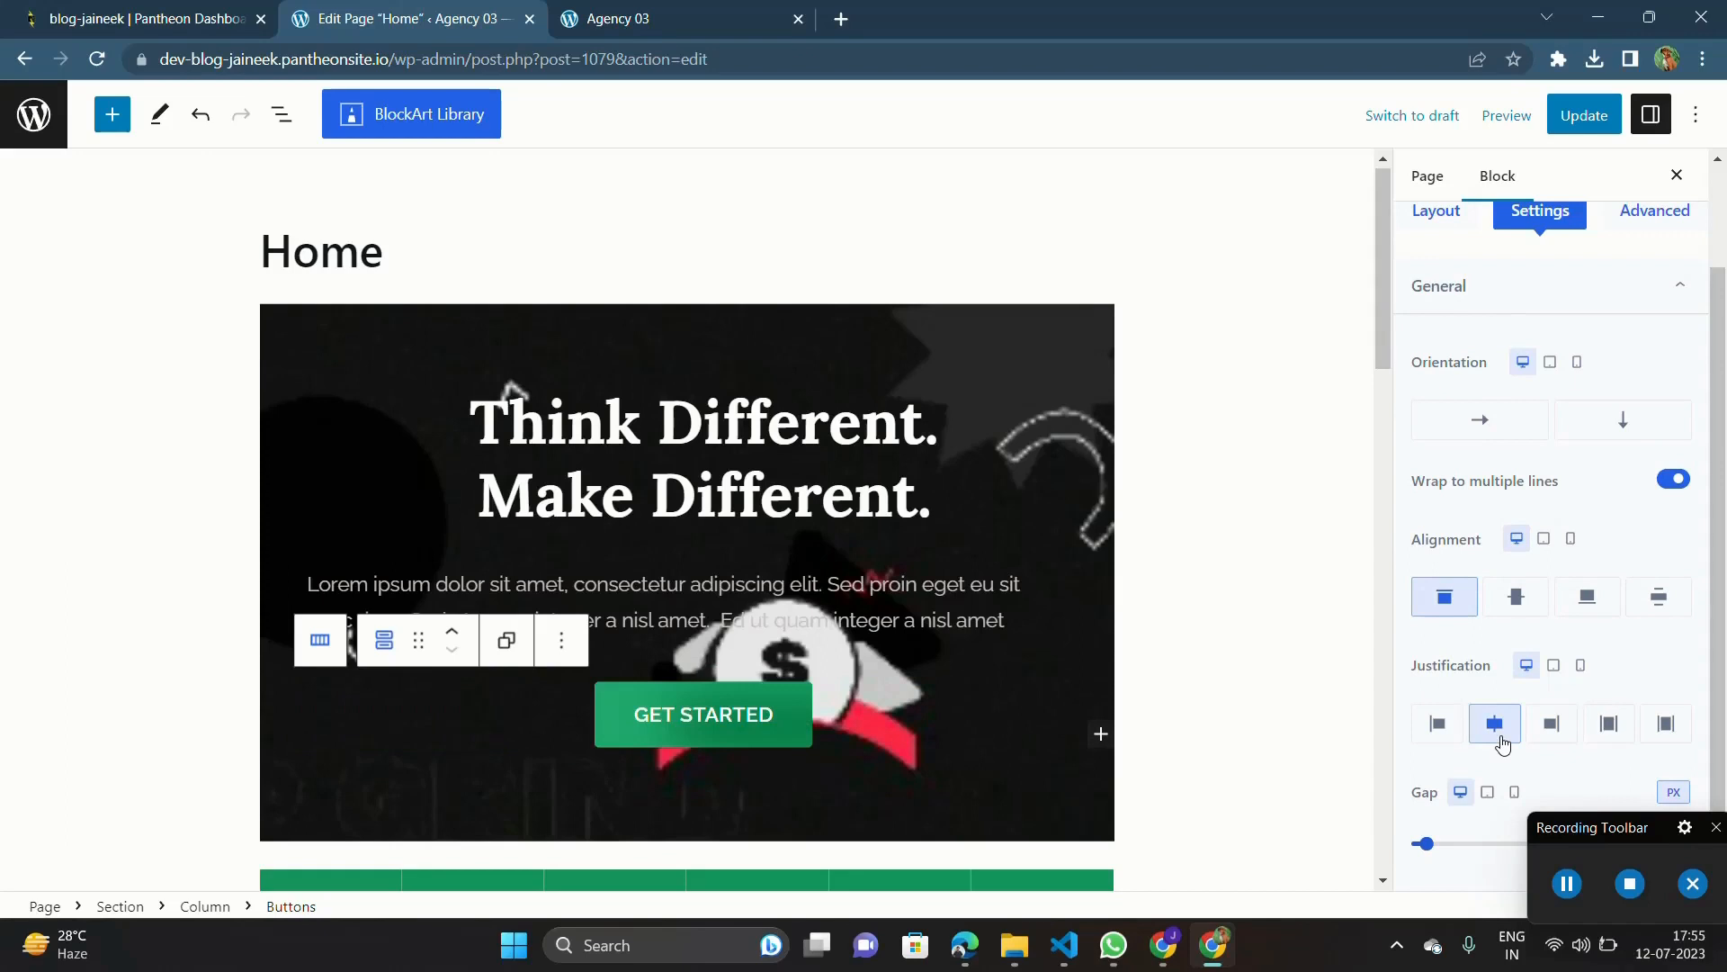
{"action": "key", "text": "ctrl+s"}
{"action": "left_click", "coordinate": [1584, 121]}
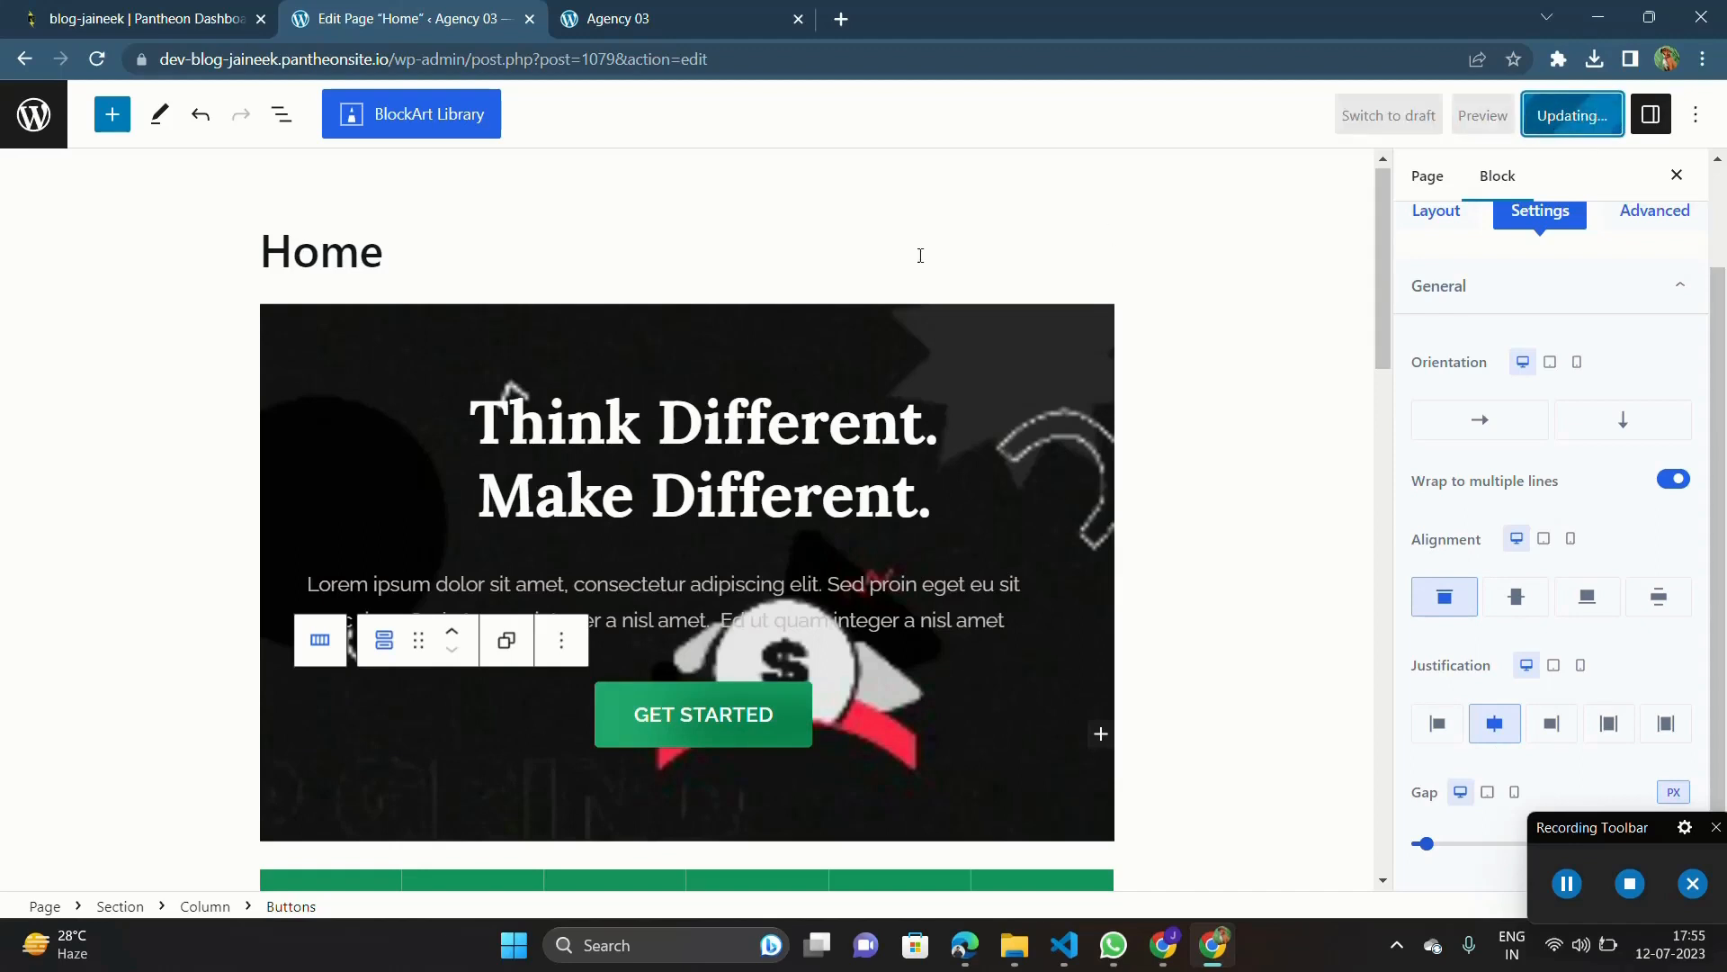
Step: Reload the live site and check the hero section's heading, paragraph and button against the editor
{"action": "left_click", "coordinate": [648, 11]}
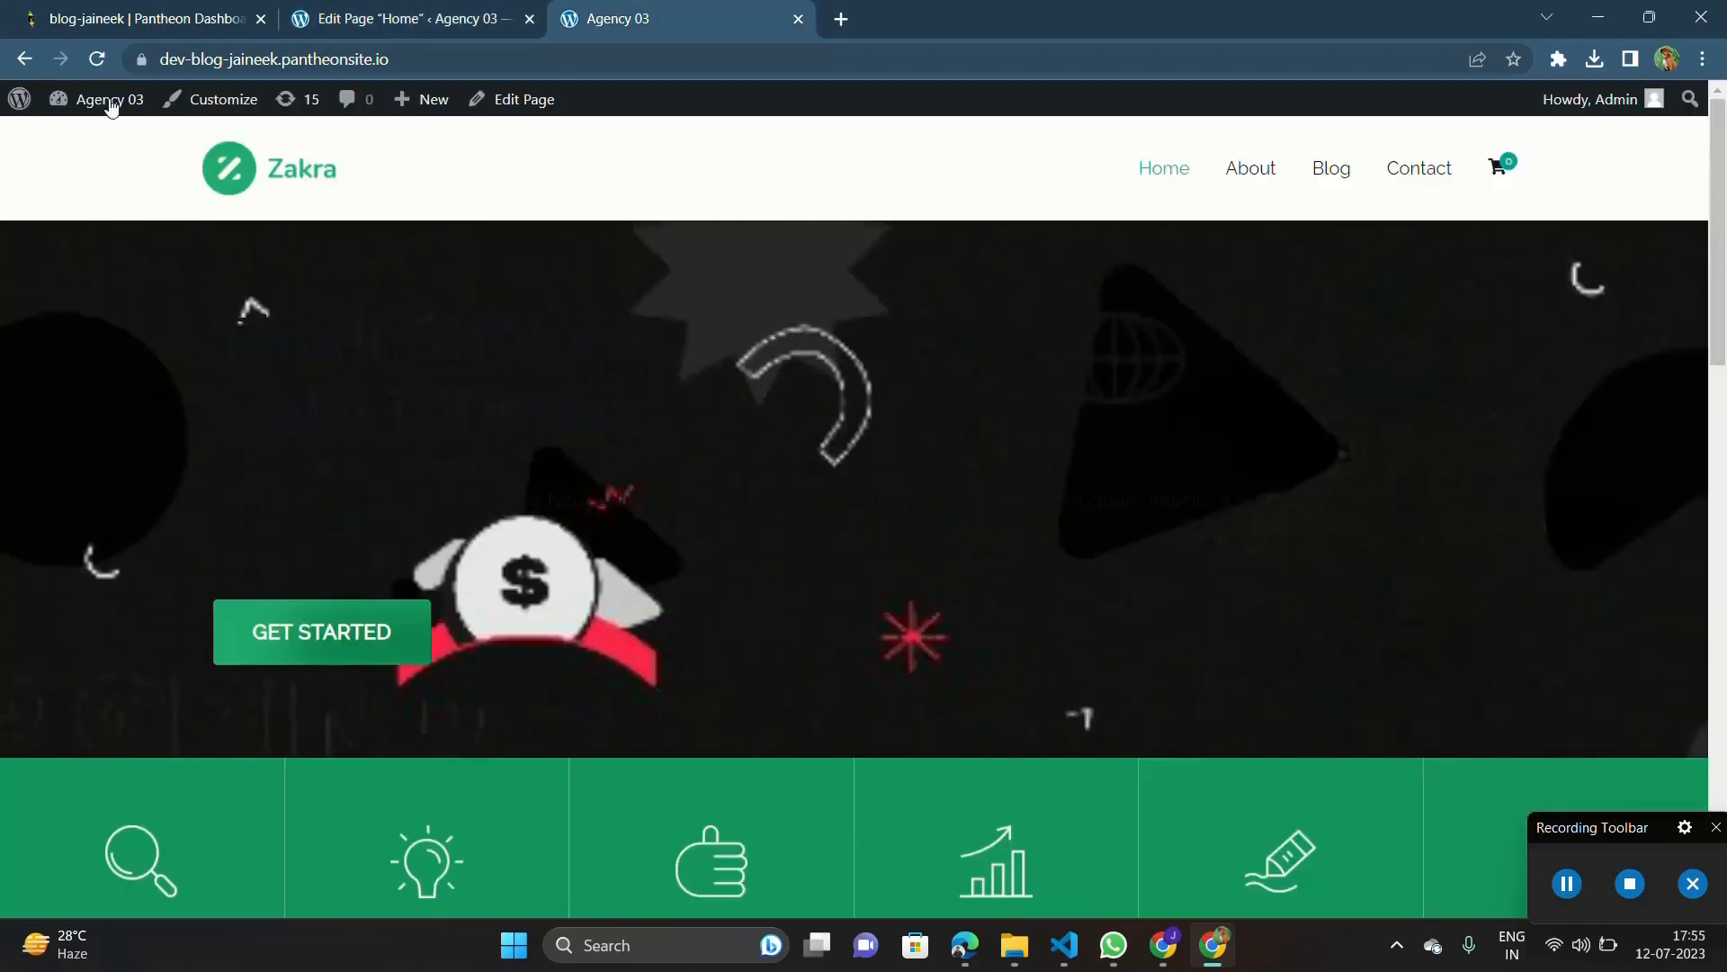
{"action": "left_click", "coordinate": [97, 60]}
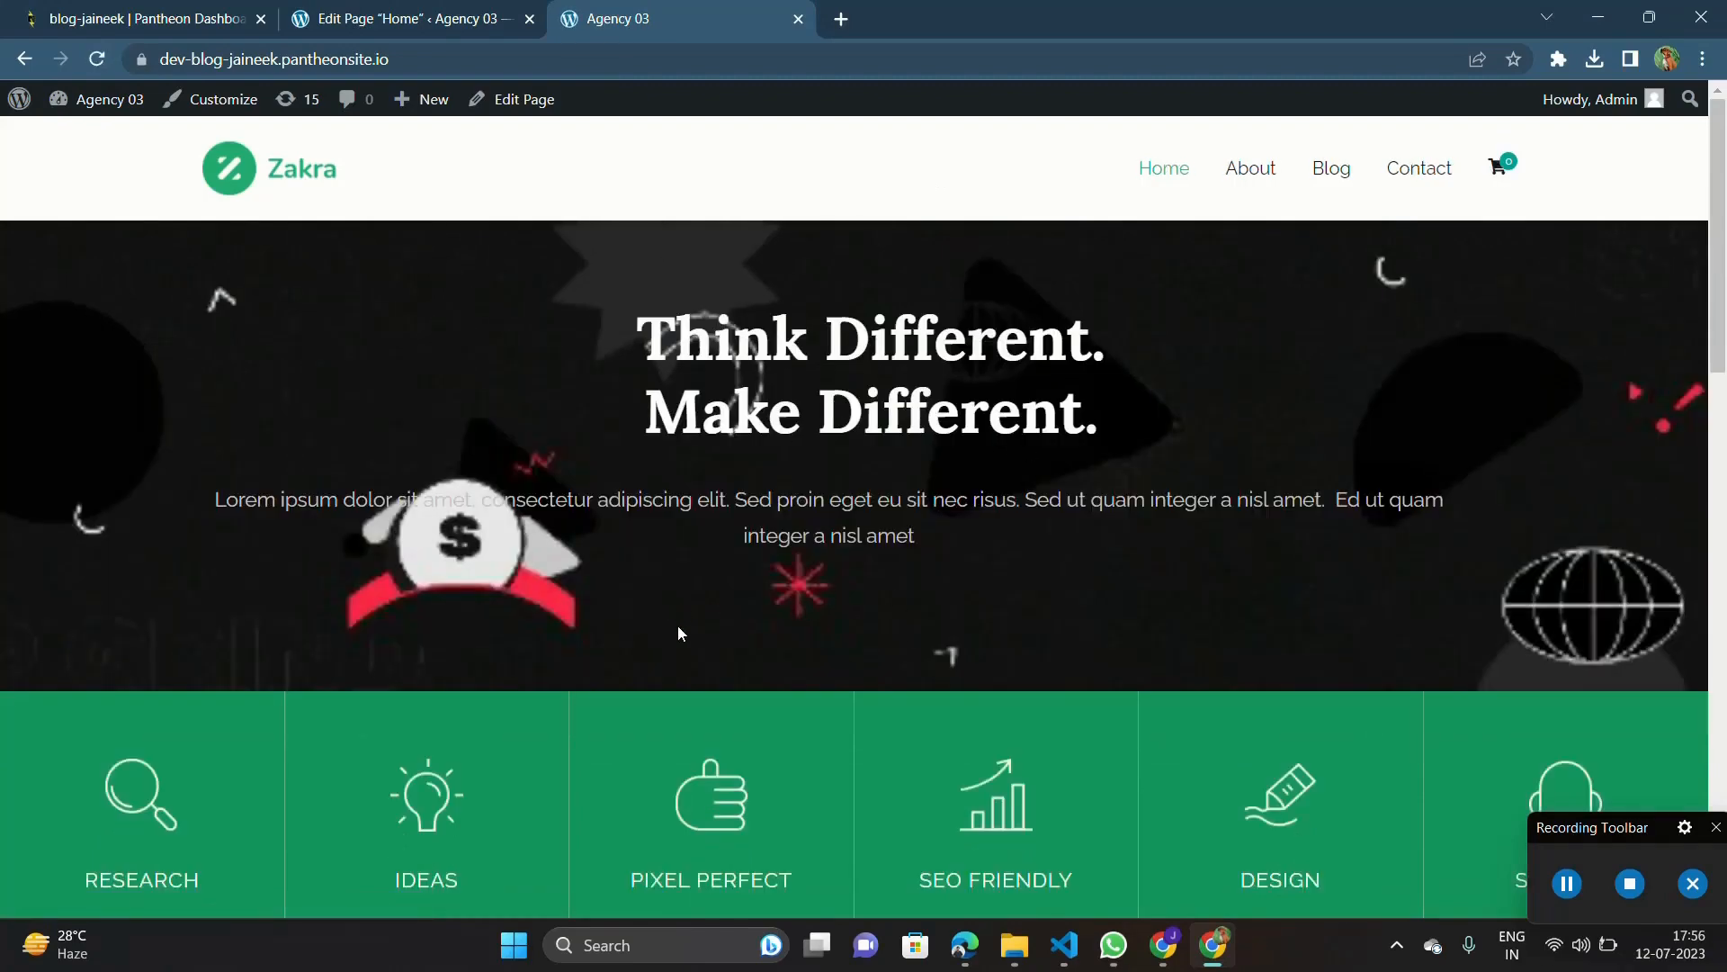
{"action": "left_click", "coordinate": [405, 9]}
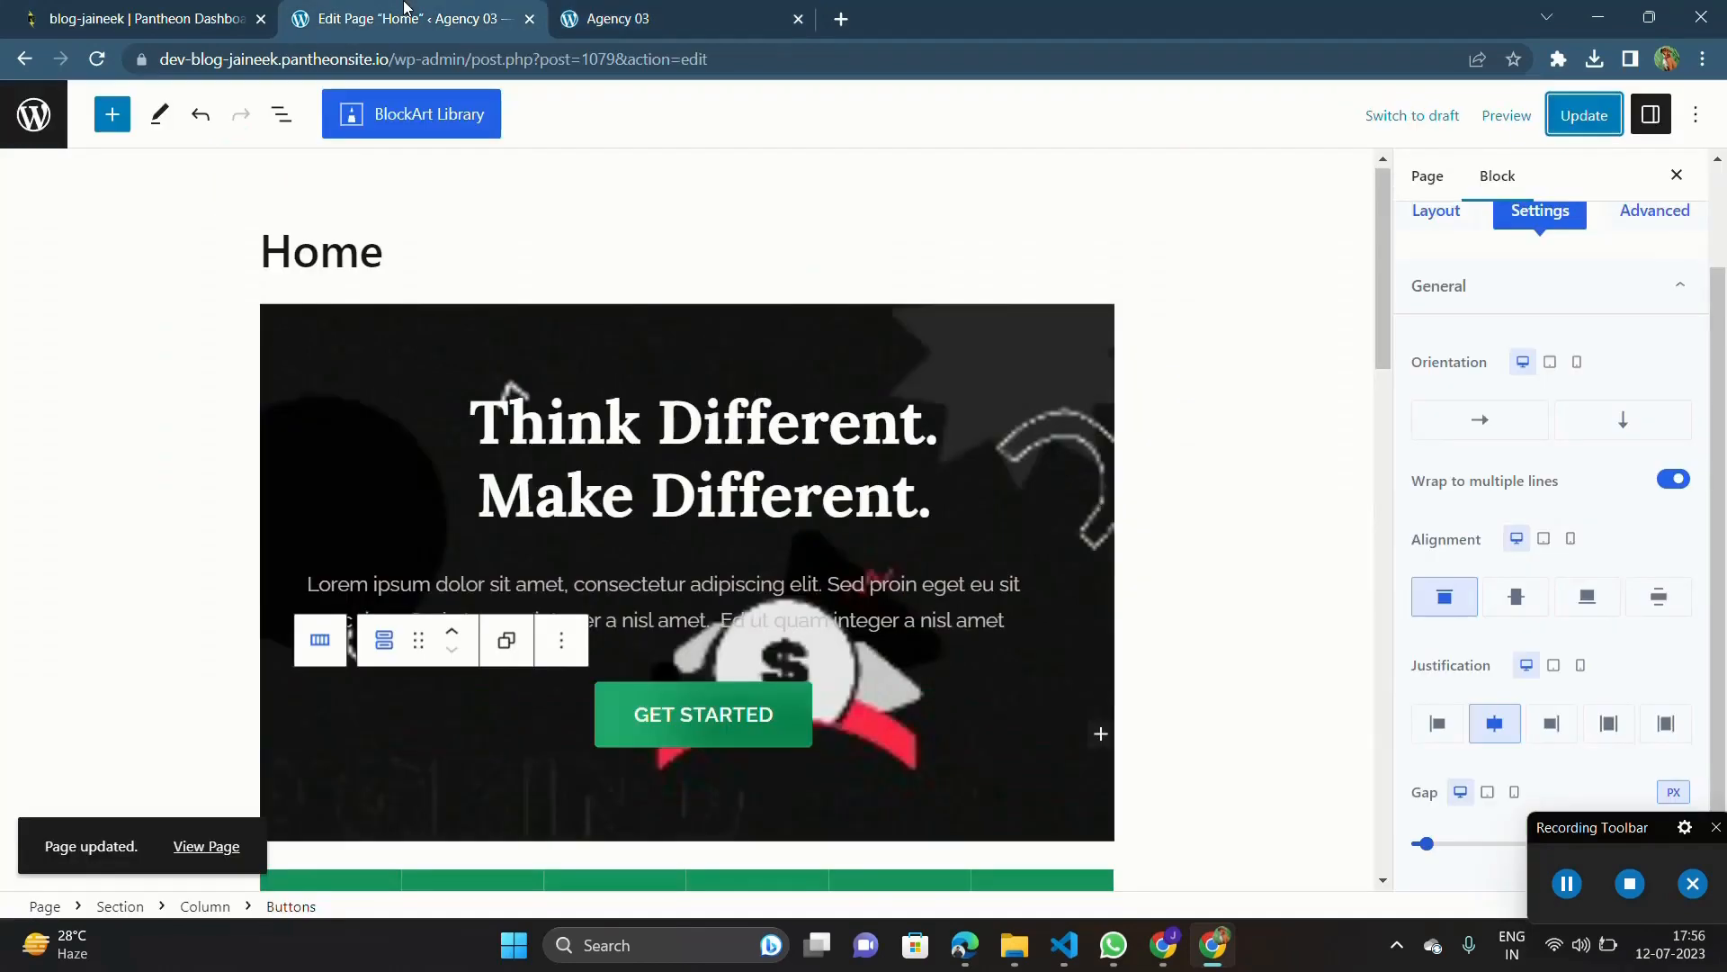
{"action": "scroll", "coordinate": [645, 473], "scroll_direction": "down", "scroll_amount": 2}
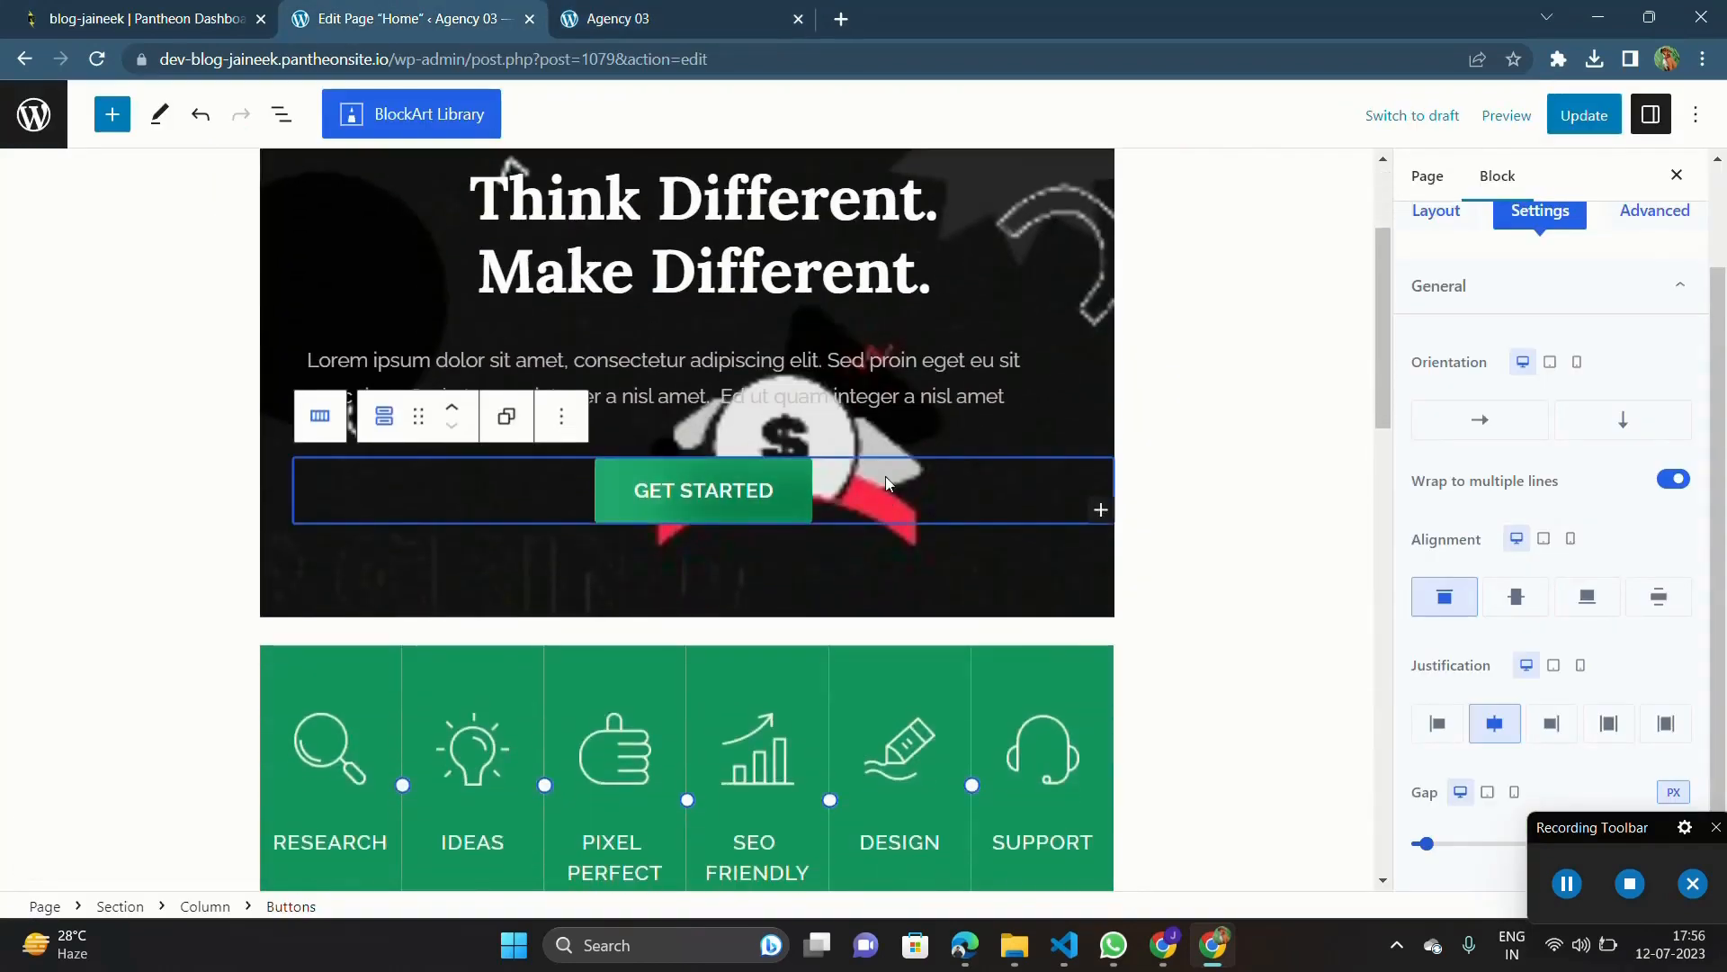
{"action": "left_click", "coordinate": [679, 11]}
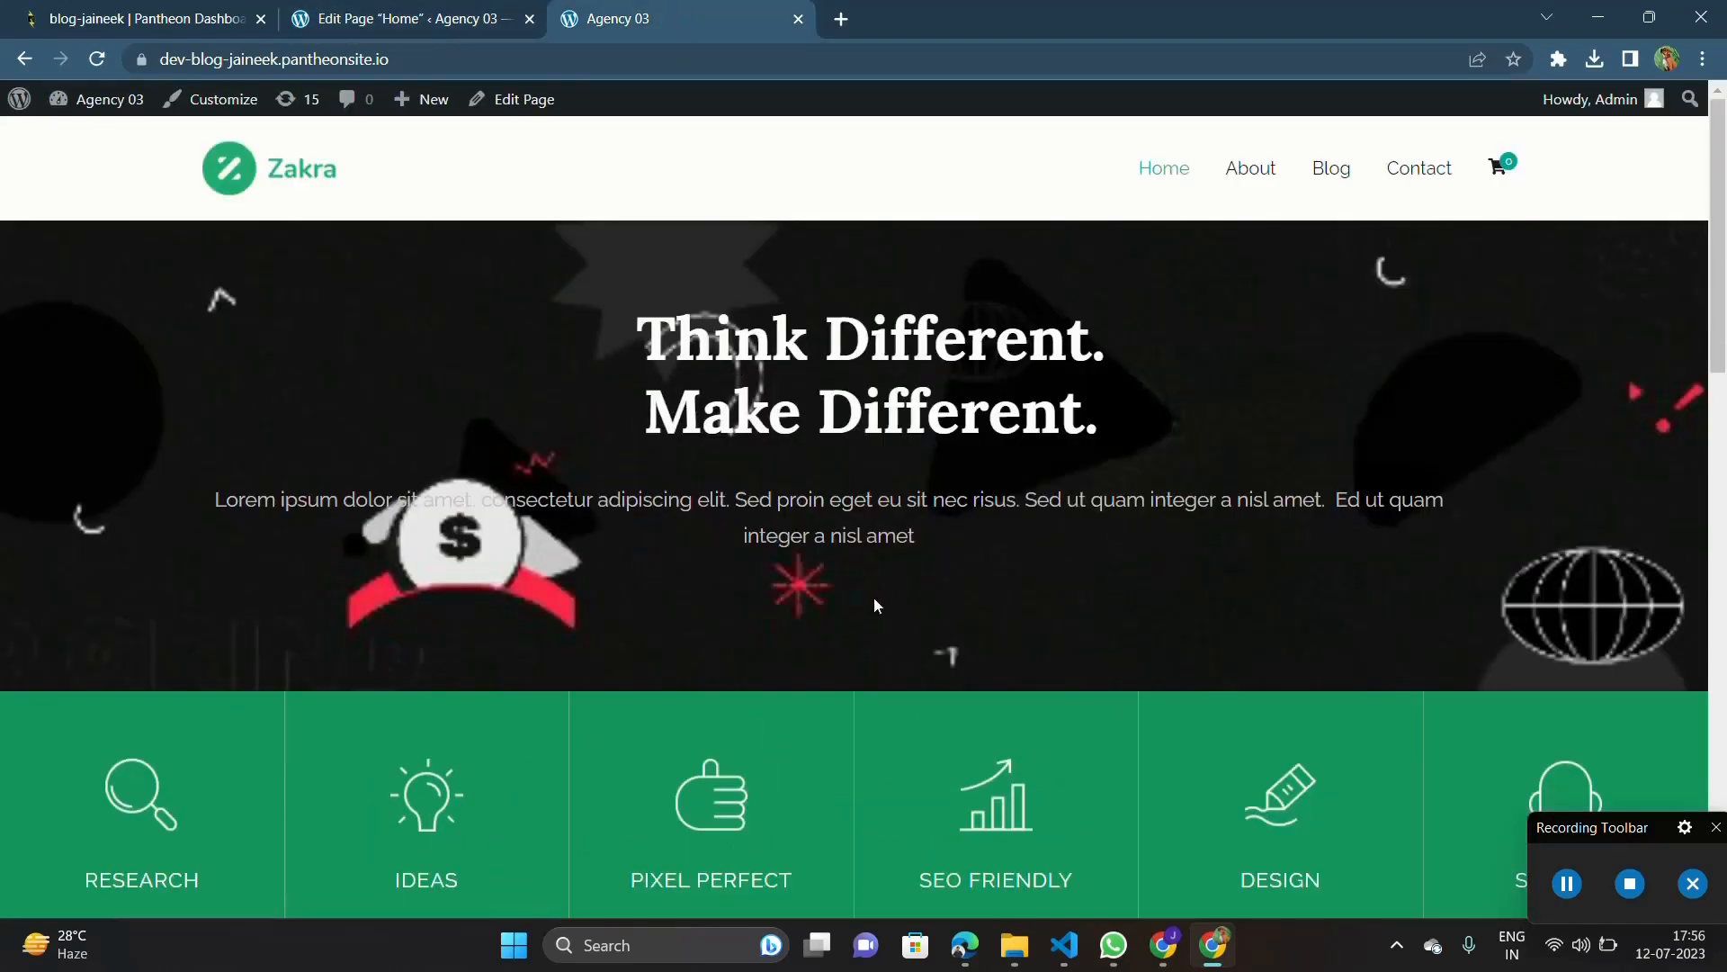
{"action": "scroll", "coordinate": [877, 606], "scroll_direction": "down", "scroll_amount": 5}
{"action": "scroll", "coordinate": [846, 591], "scroll_direction": "up", "scroll_amount": 5}
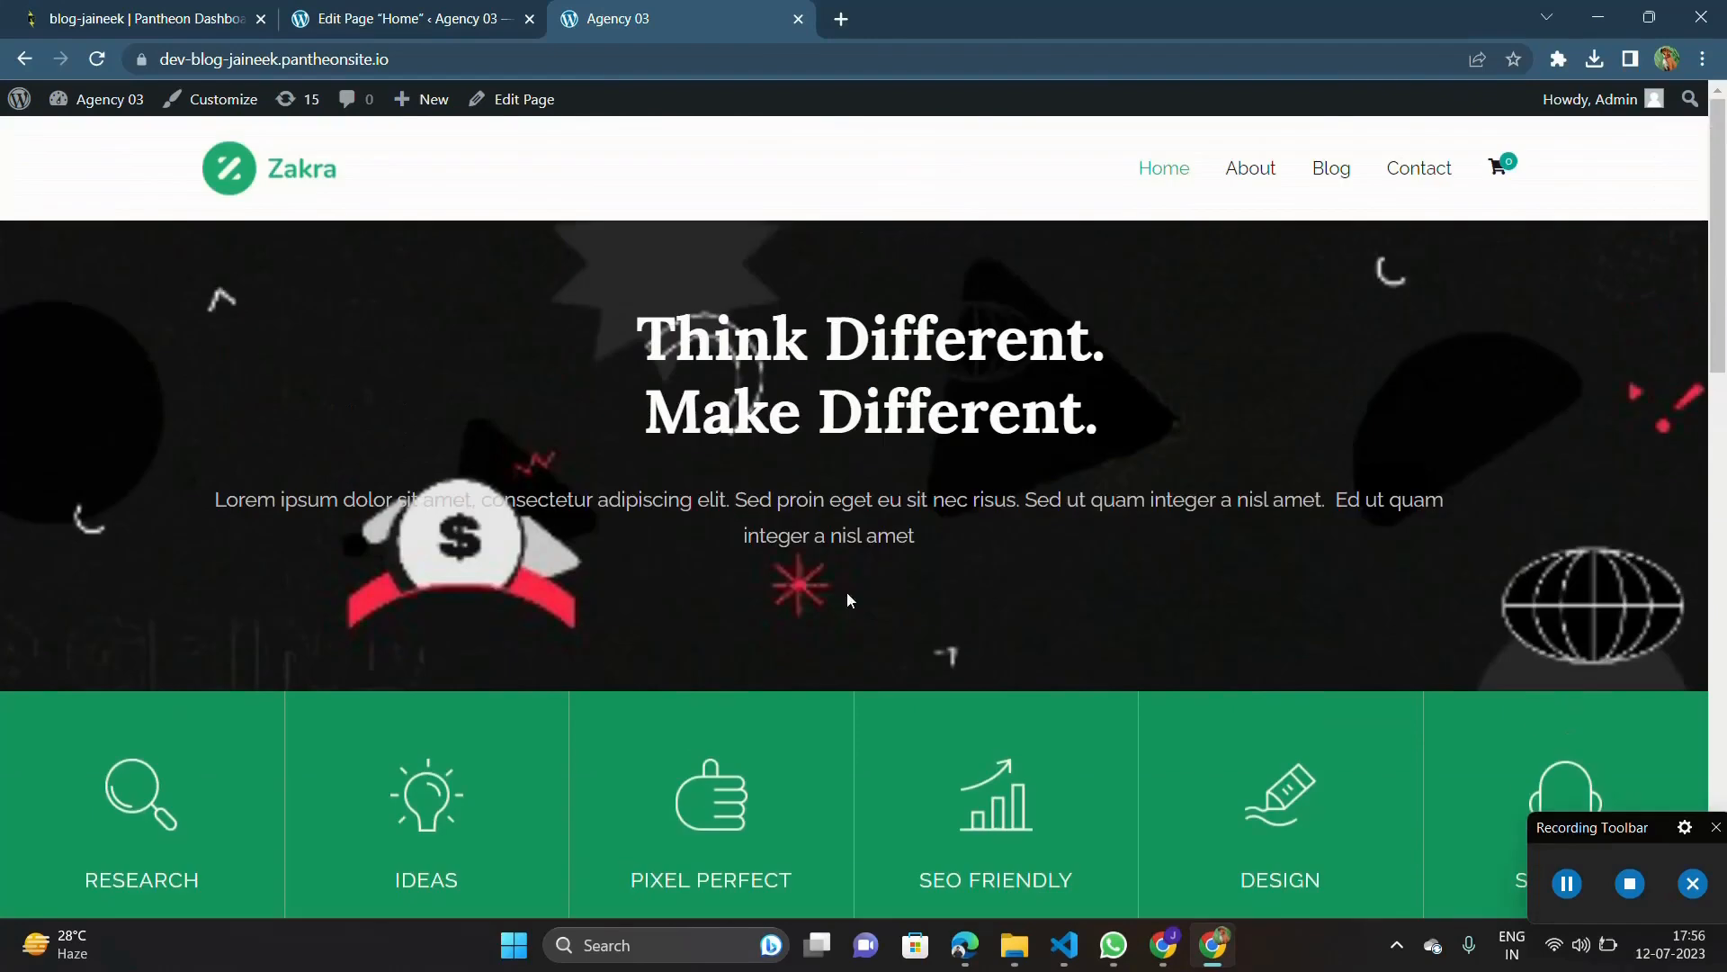
{"action": "left_click", "coordinate": [98, 65]}
Step: Update the Home page again and compare the reloaded live hero section with the editor
{"action": "left_click", "coordinate": [475, 11]}
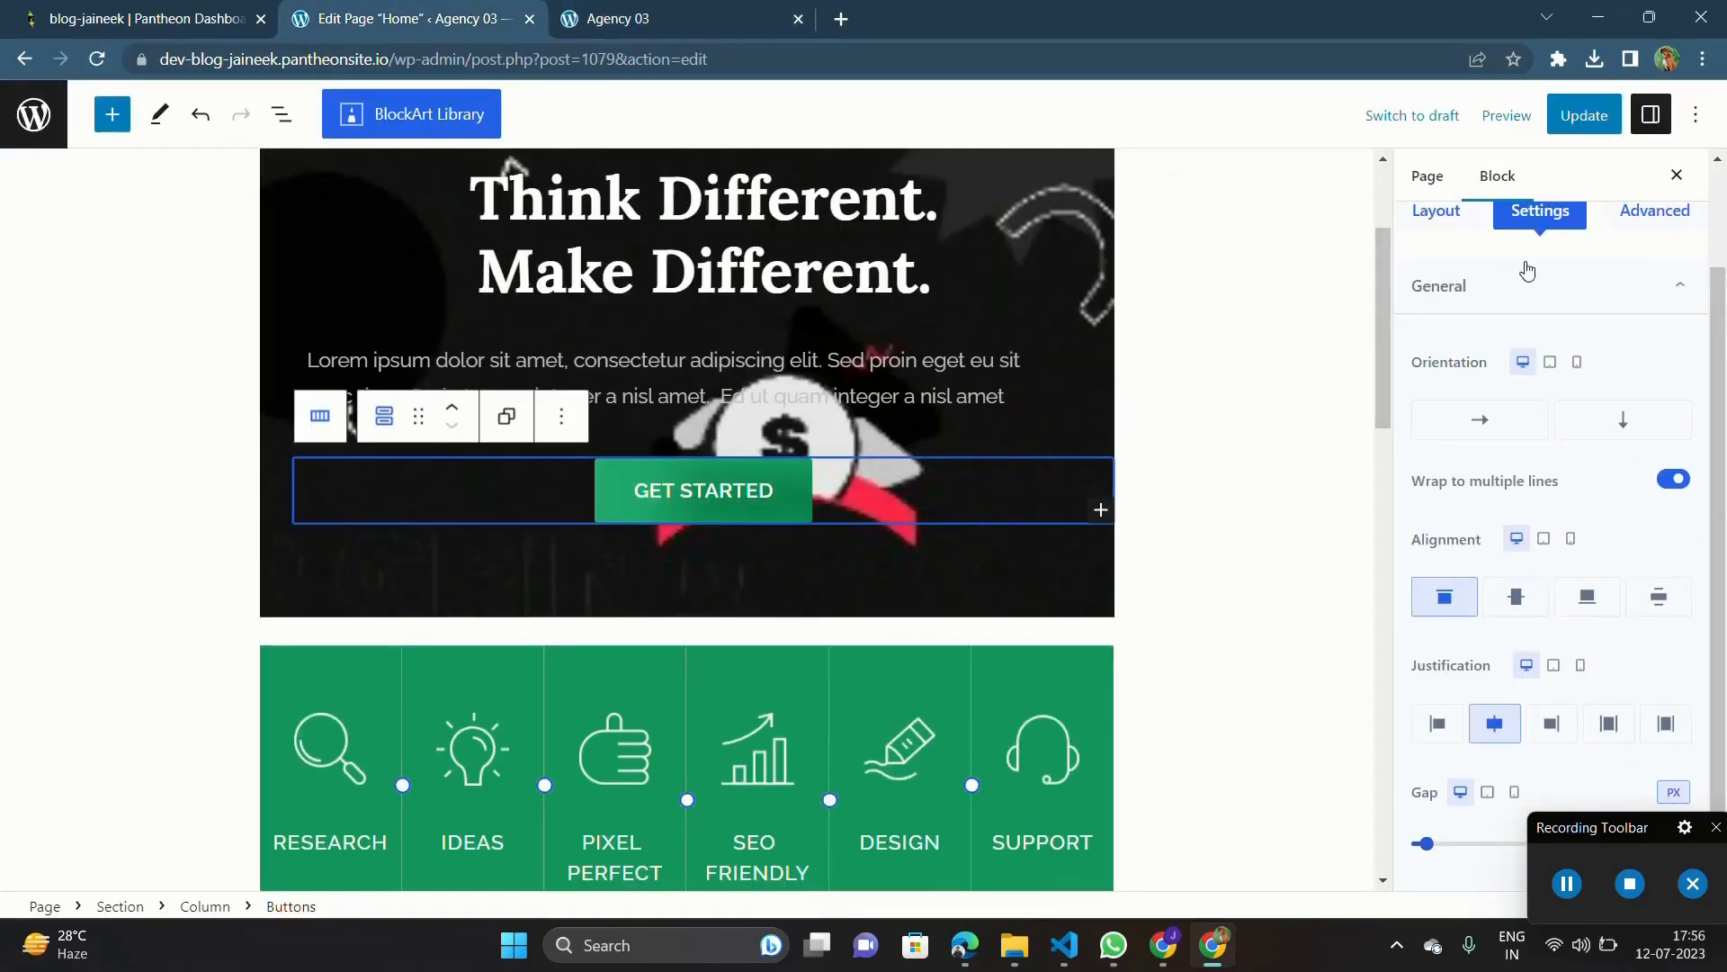
{"action": "left_click", "coordinate": [1583, 115]}
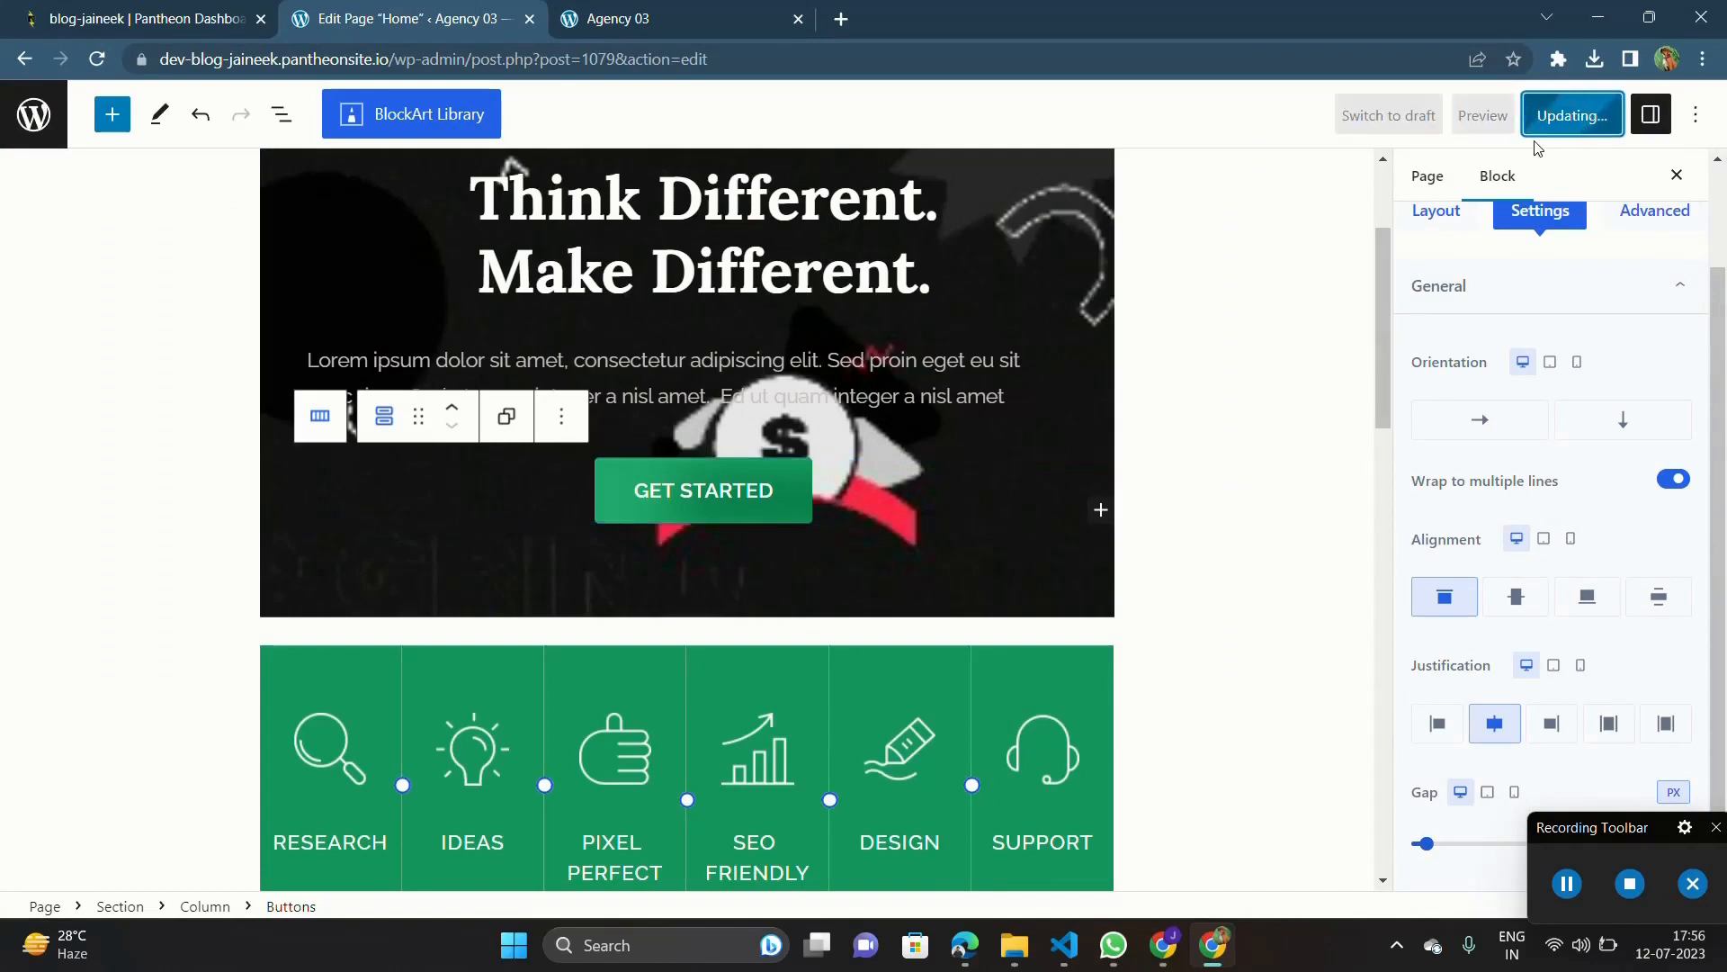
{"action": "left_click", "coordinate": [684, 18]}
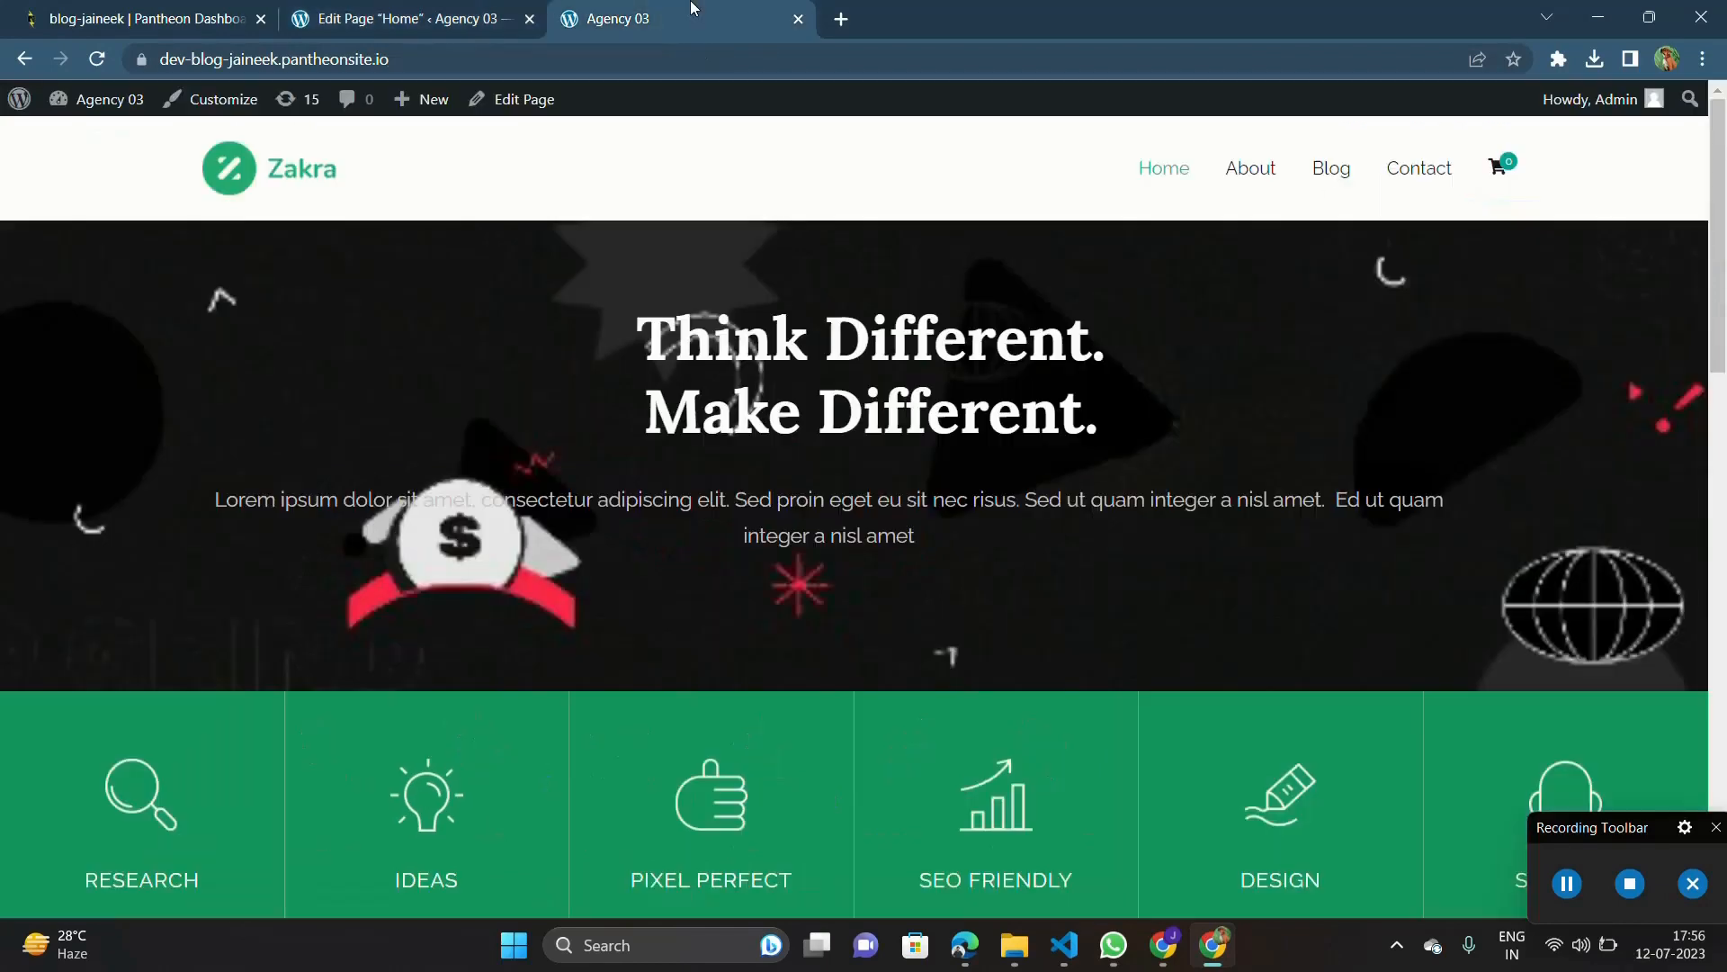
{"action": "left_click", "coordinate": [98, 59]}
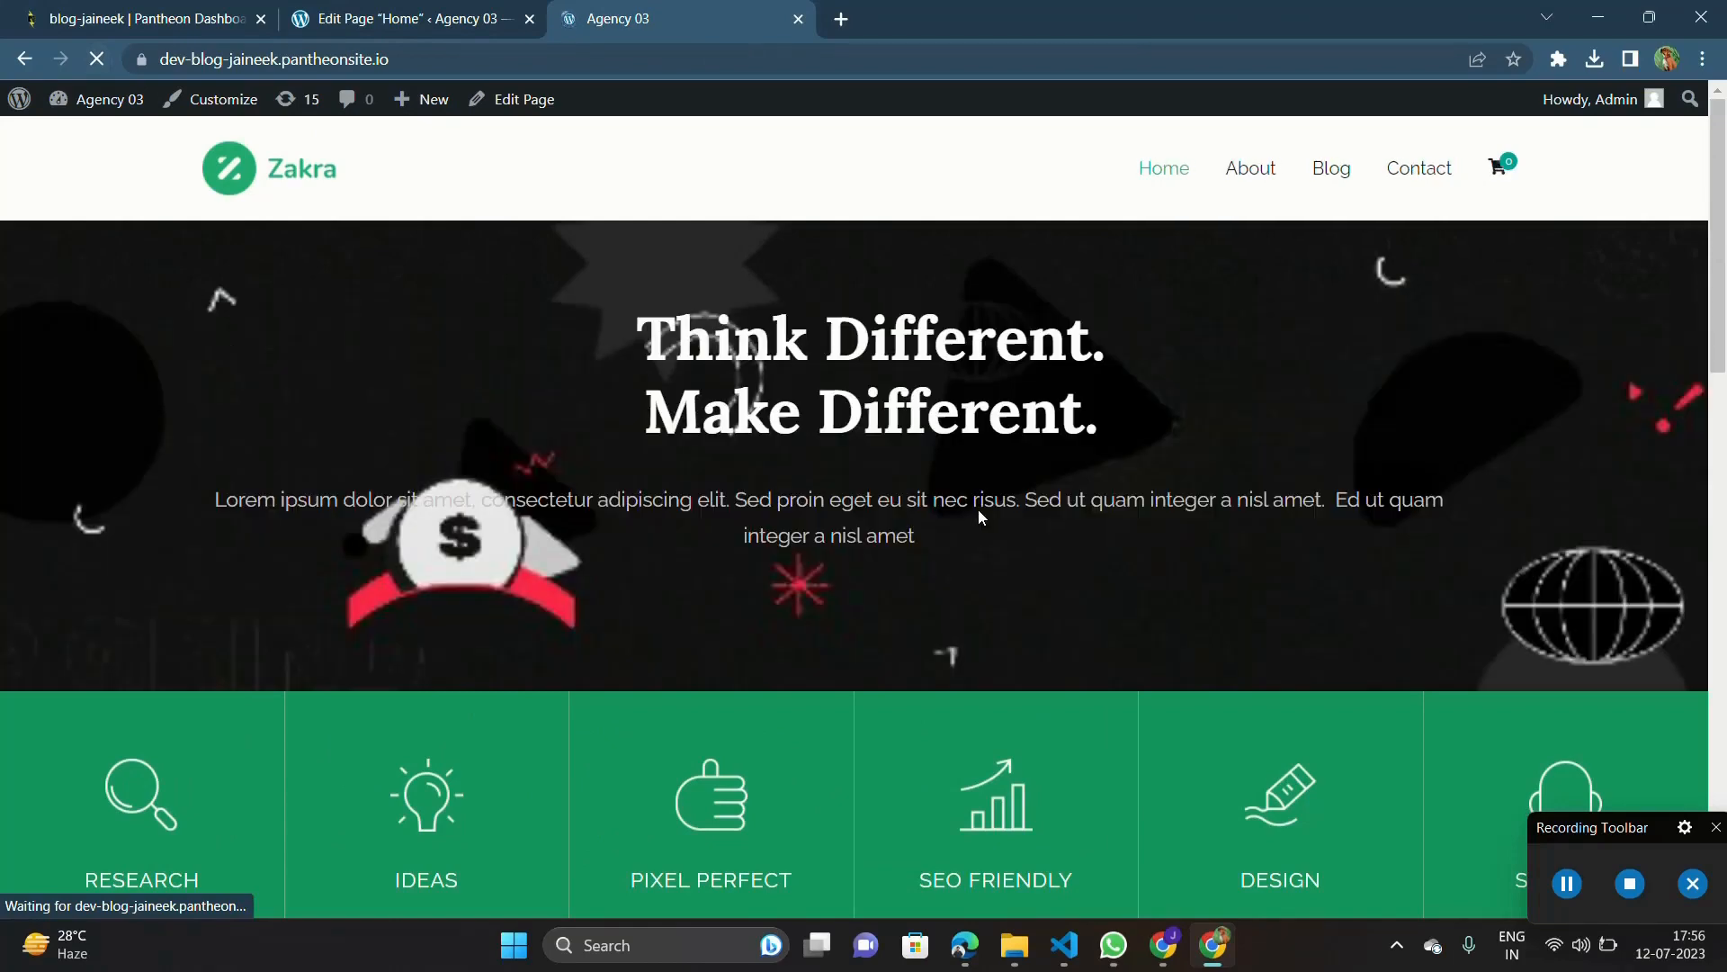
{"action": "triple_click", "coordinate": [835, 598]}
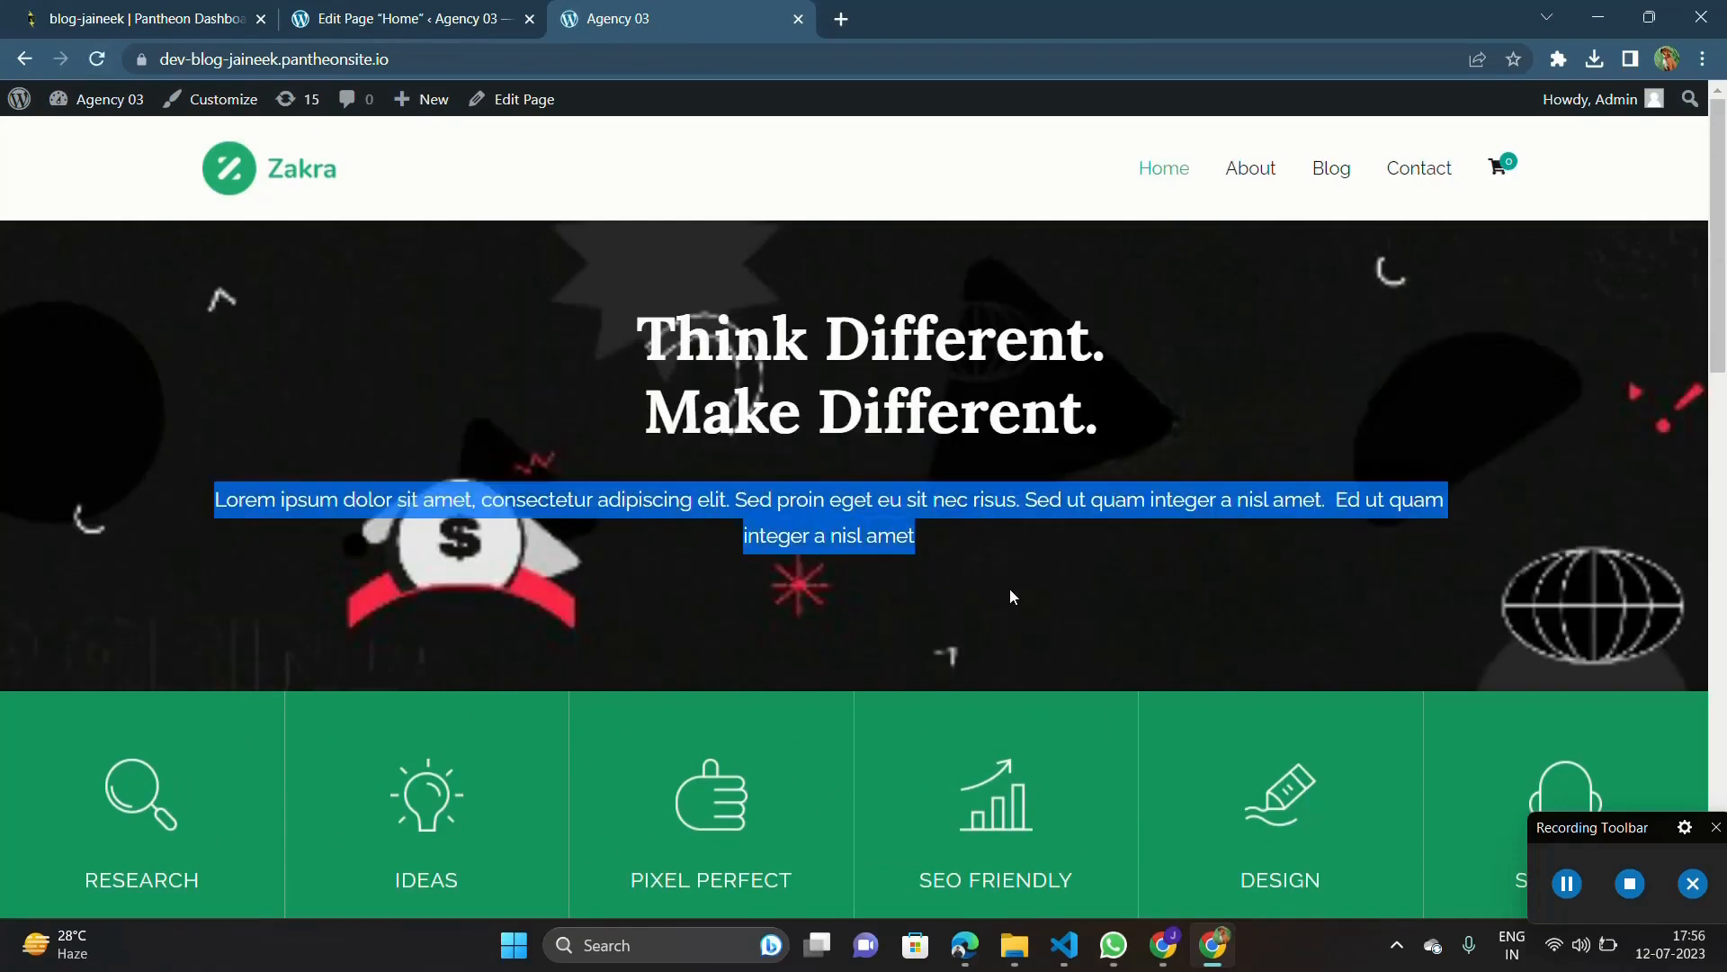
{"action": "left_click", "coordinate": [450, 7]}
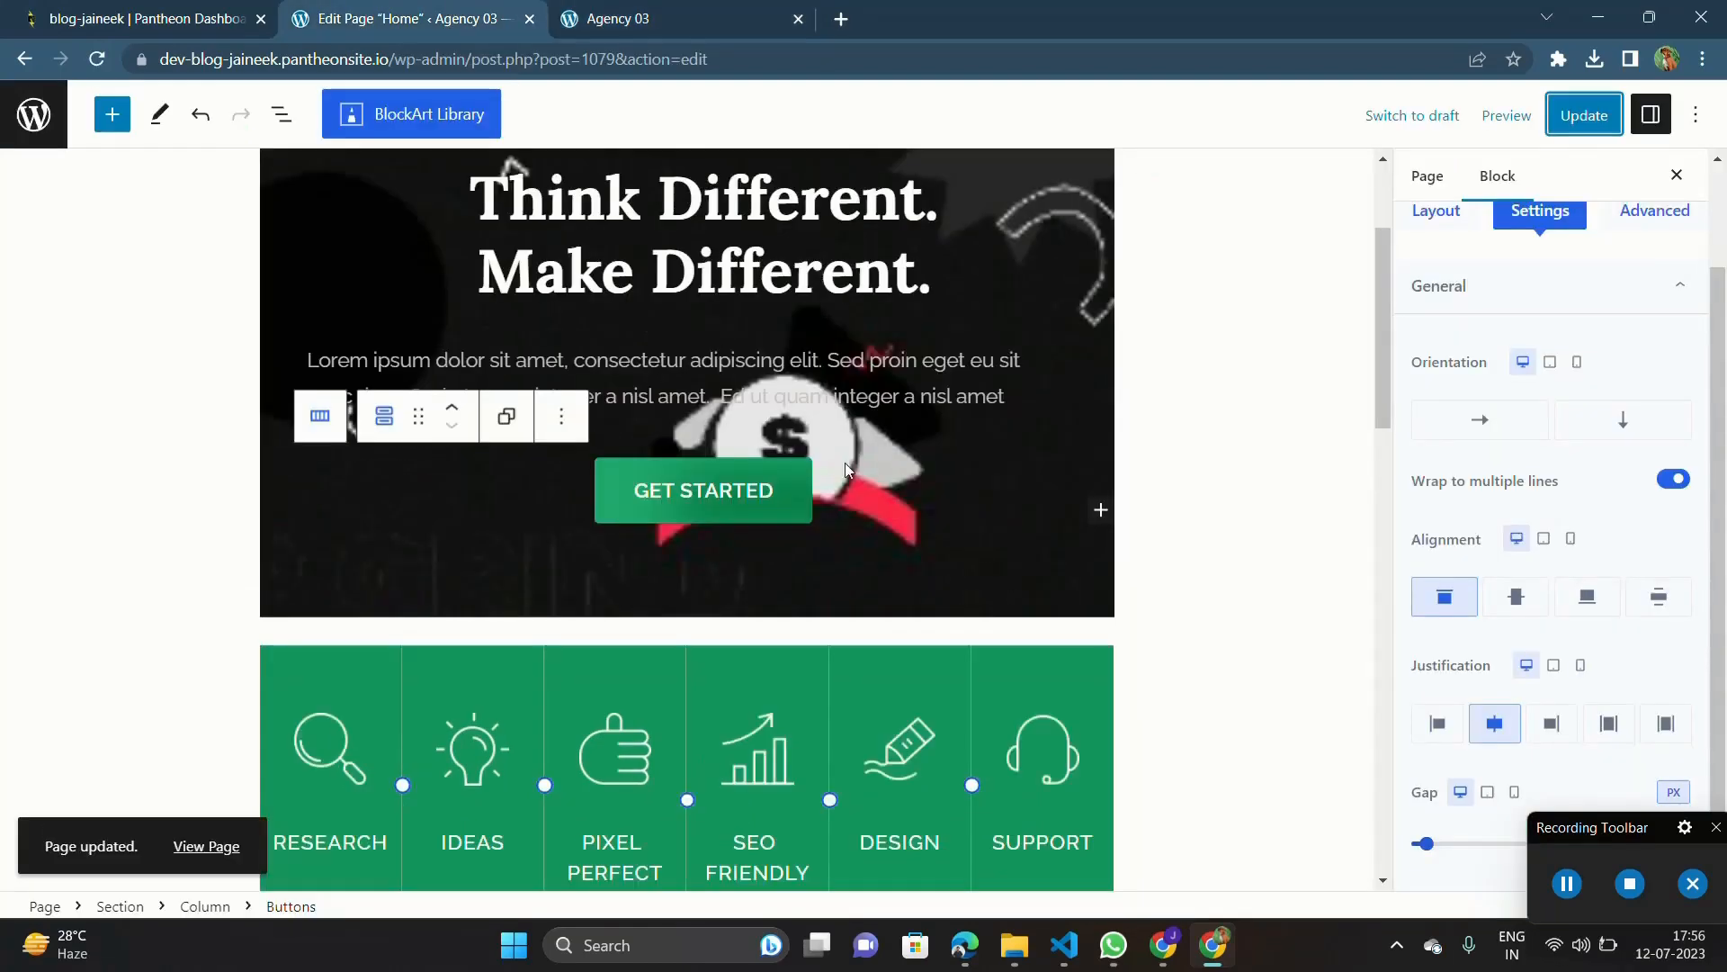
{"action": "left_click", "coordinate": [847, 490]}
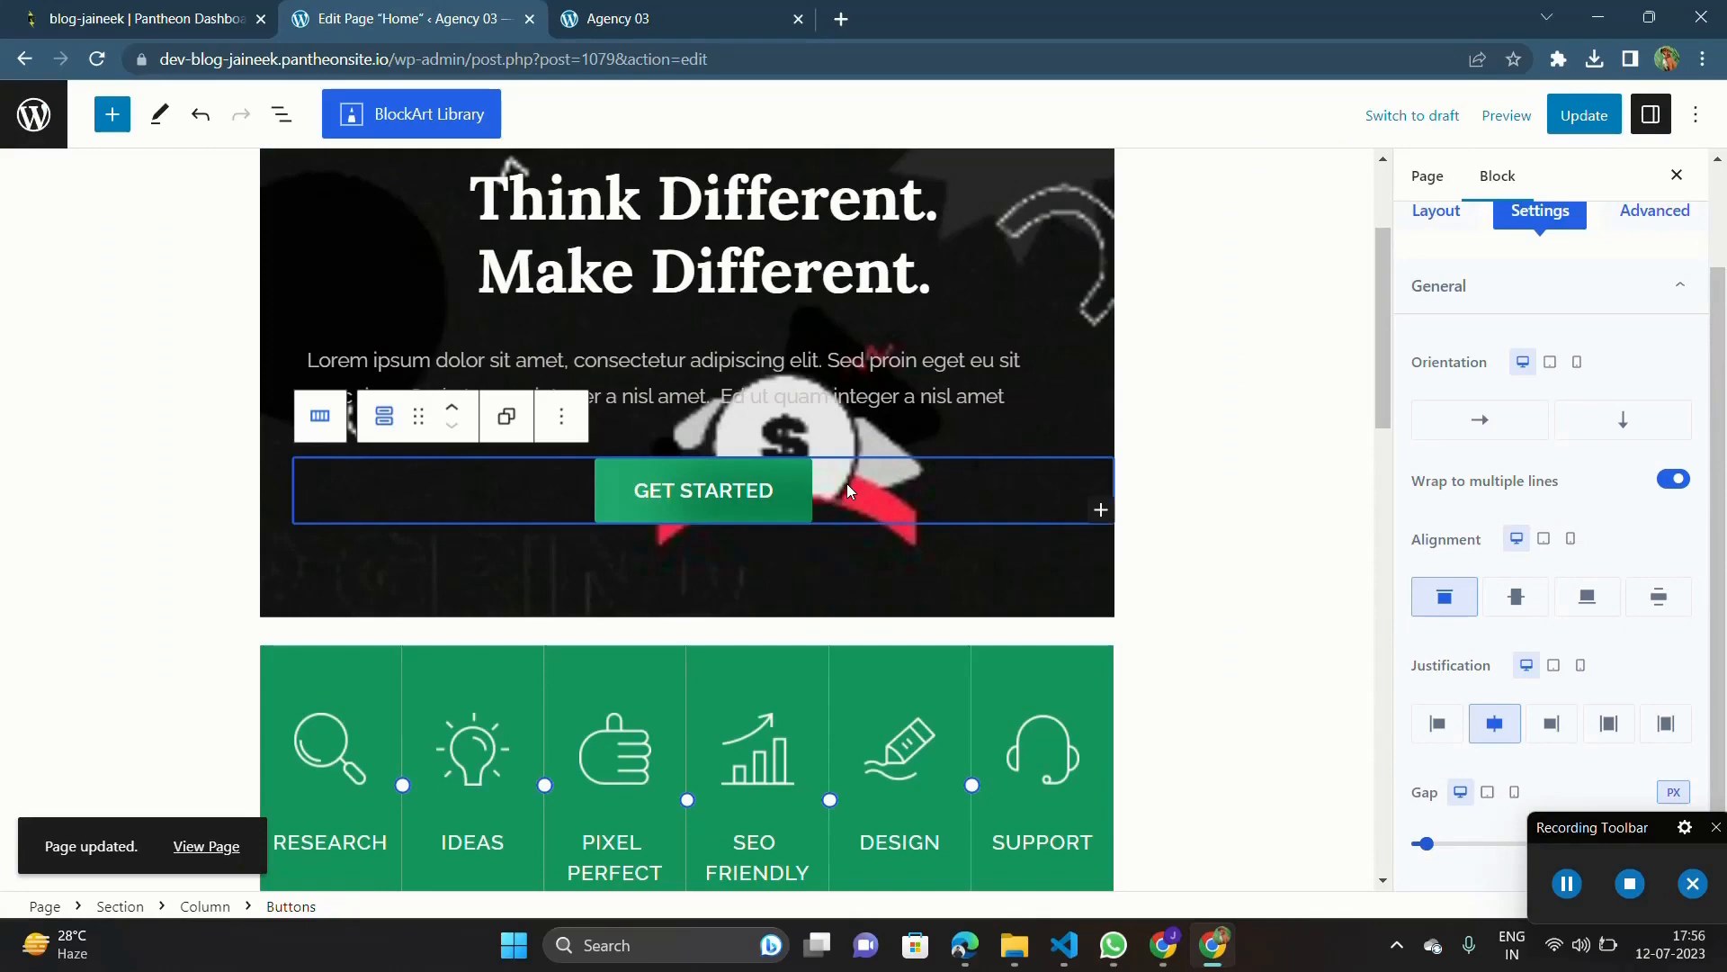
{"action": "scroll", "coordinate": [1117, 670], "scroll_direction": "down", "scroll_amount": 2}
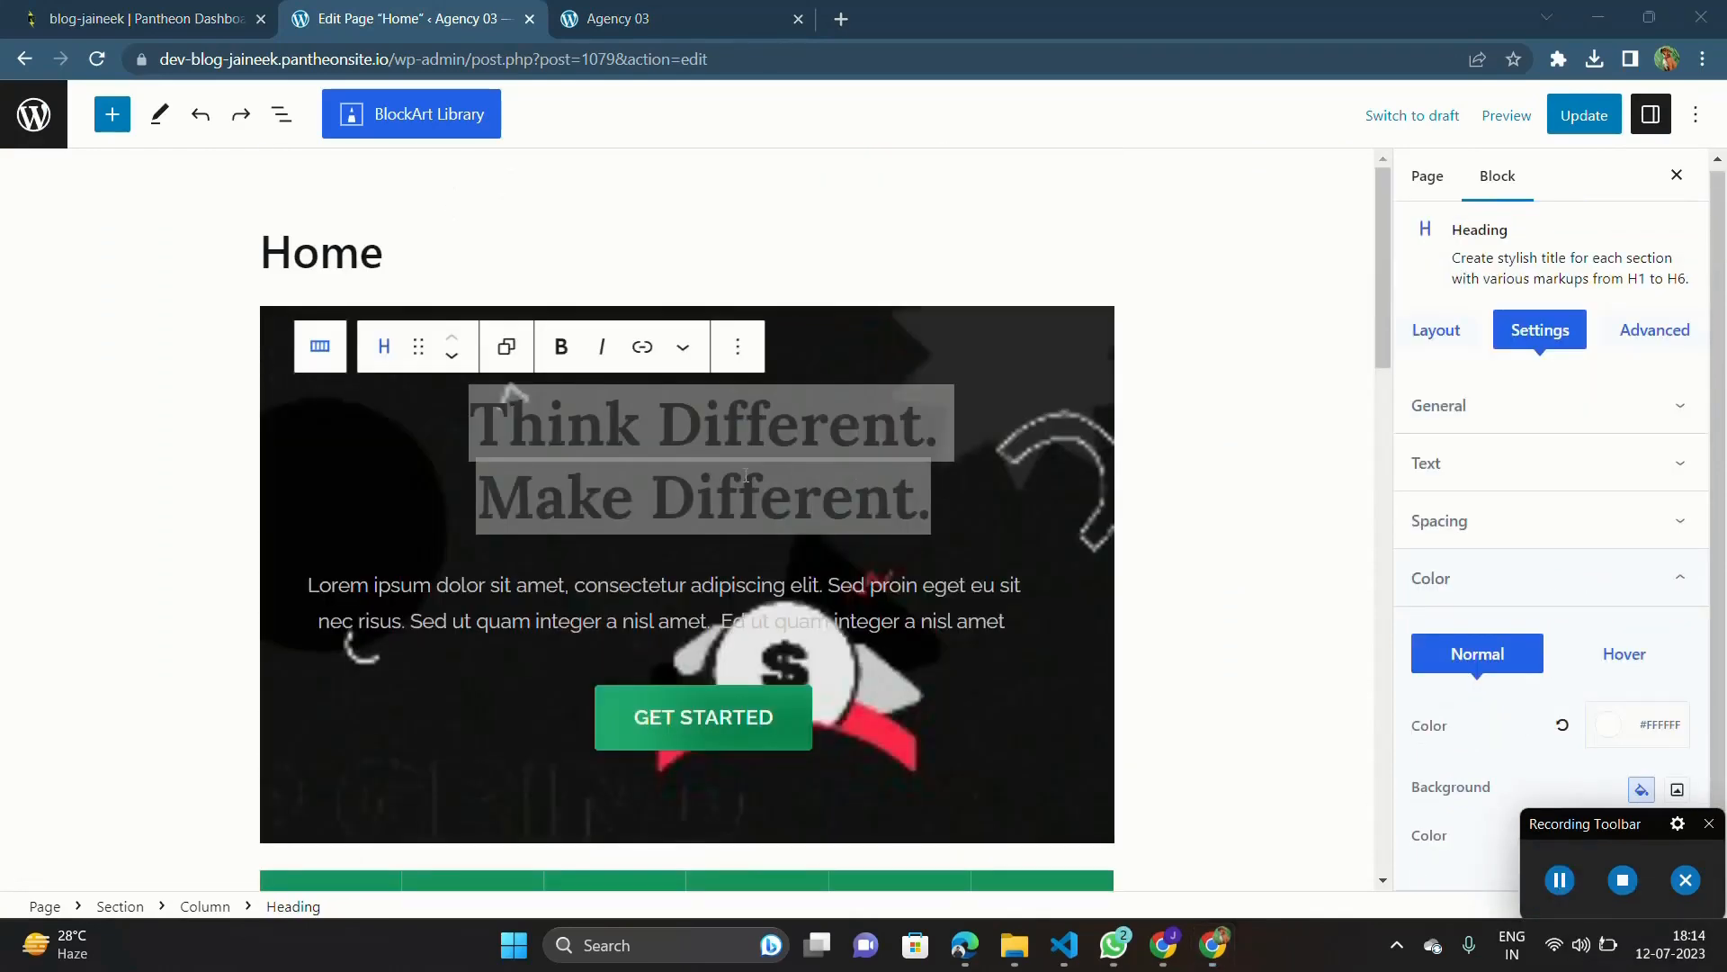
Step: Replace the hero heading's text "Think Different. Make Different." with "Codingrind:"
{"action": "triple_click", "coordinate": [746, 476]}
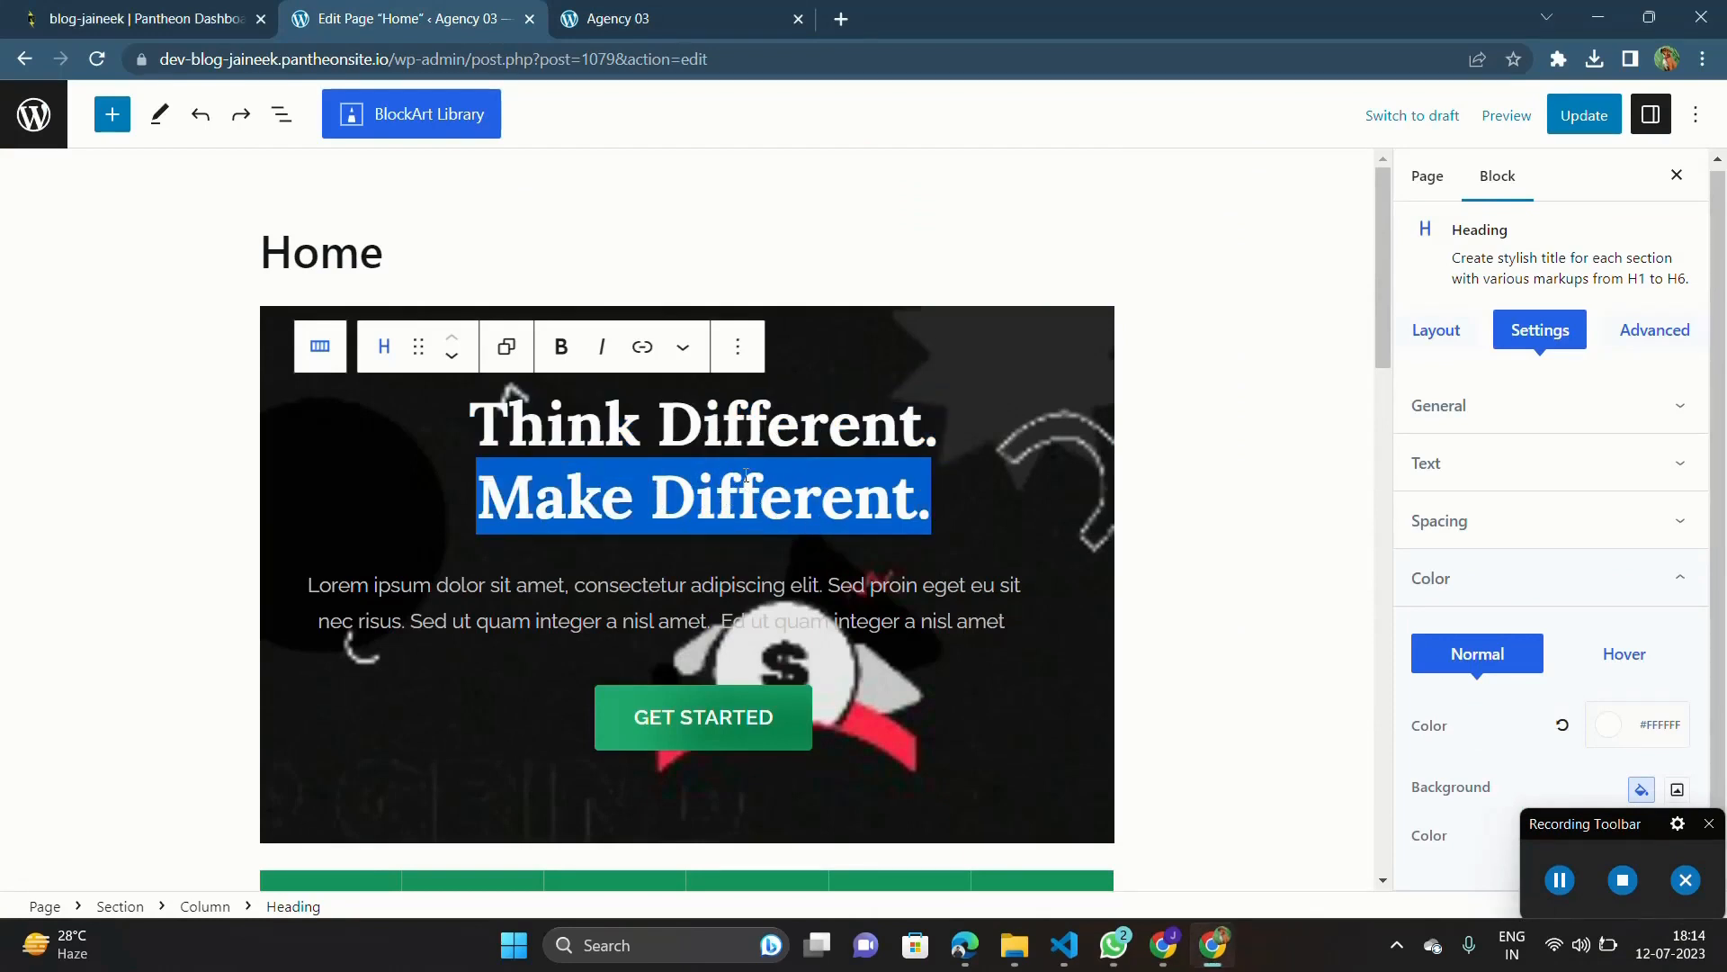
{"action": "key", "text": "BackSpace"}
{"action": "key", "text": "BackSpace"}
{"action": "key", "text": "BackSpace"}
{"action": "key", "text": "BackSpace"}
{"action": "key", "text": "BackSpace"}
{"action": "key", "text": "BackSpace"}
{"action": "key", "text": "BackSpace"}
{"action": "key", "text": "BackSpace"}
{"action": "key", "text": "BackSpace"}
{"action": "key", "text": "BackSpace"}
{"action": "key", "text": "BackSpace"}
{"action": "key", "text": "BackSpace"}
{"action": "key", "text": "BackSpace"}
{"action": "key", "text": "BackSpace"}
{"action": "key", "text": "BackSpace"}
{"action": "key", "text": "BackSpace"}
{"action": "key", "text": "BackSpace"}
{"action": "key", "text": "BackSpace"}
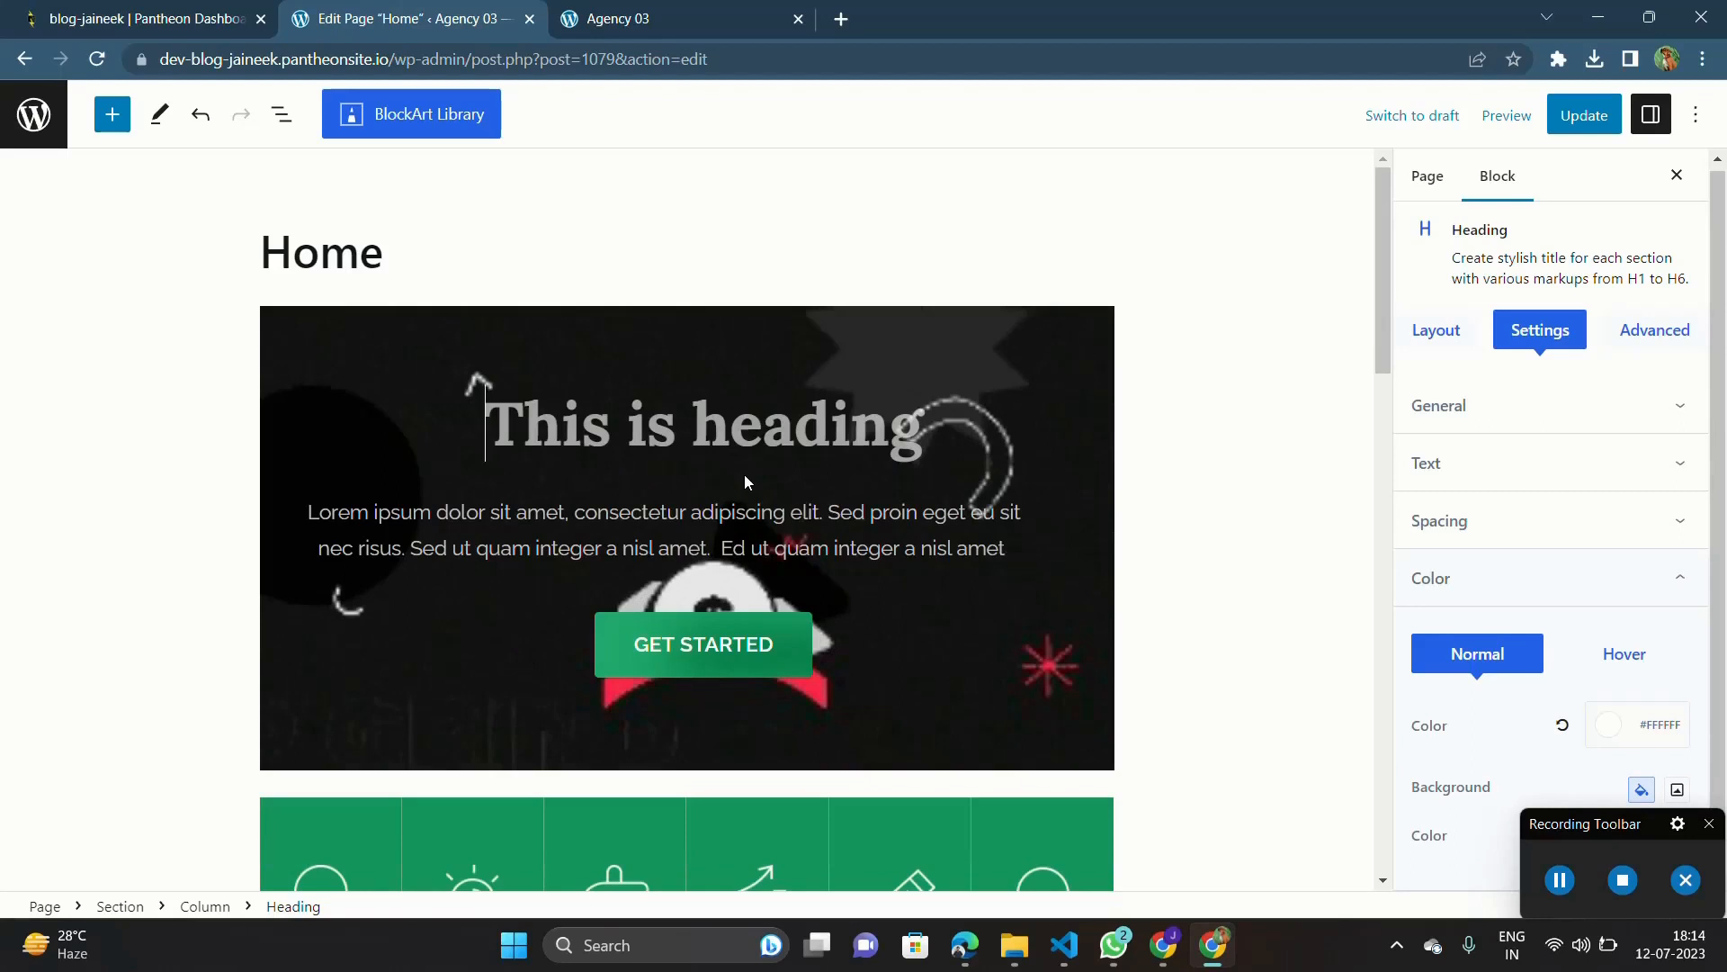
{"action": "type", "text": "Codingr"}
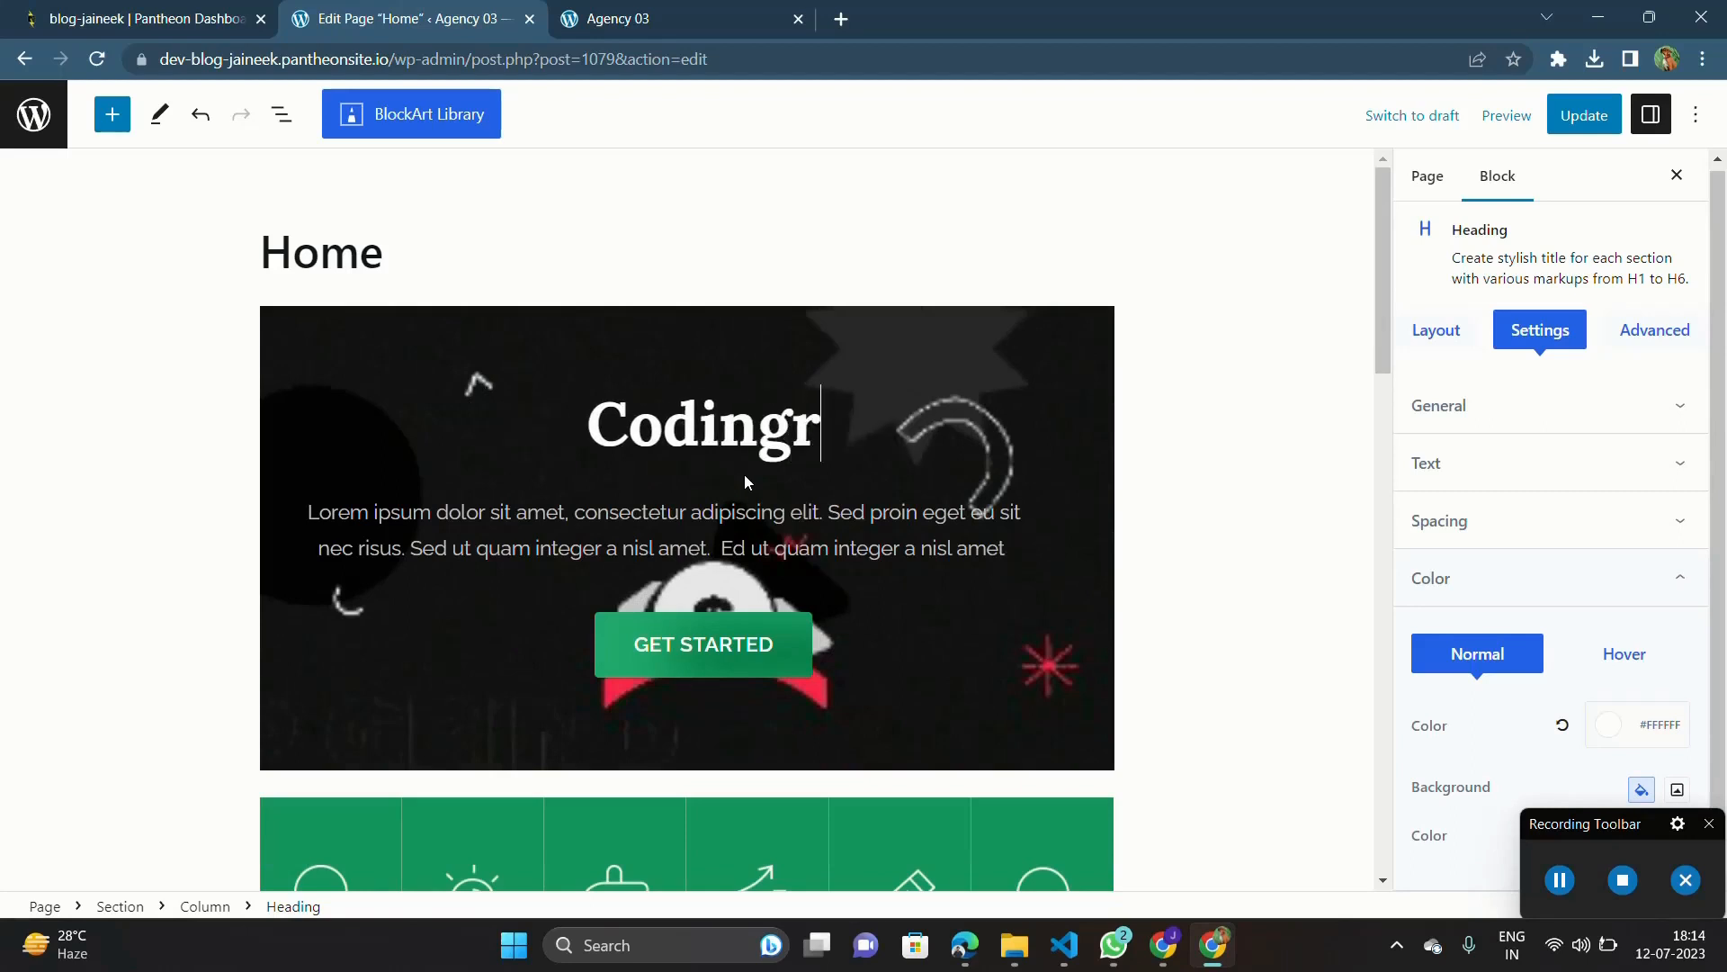
{"action": "type", "text": "ind:"}
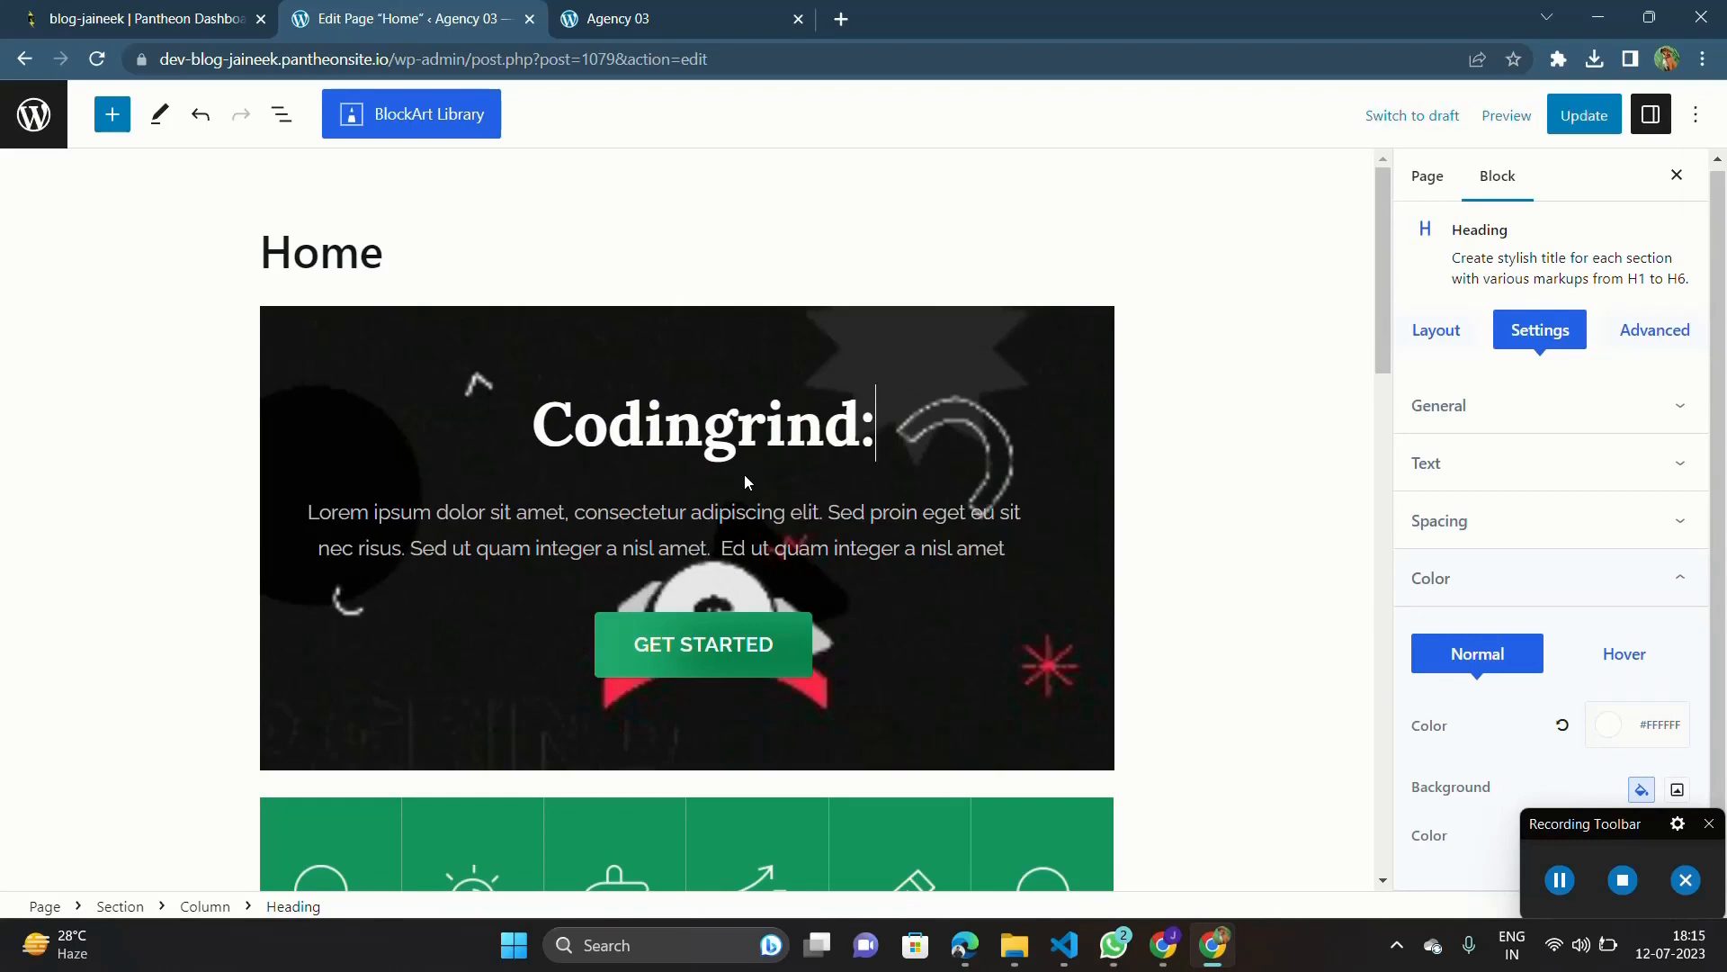
{"action": "type", "text": " \"\""}
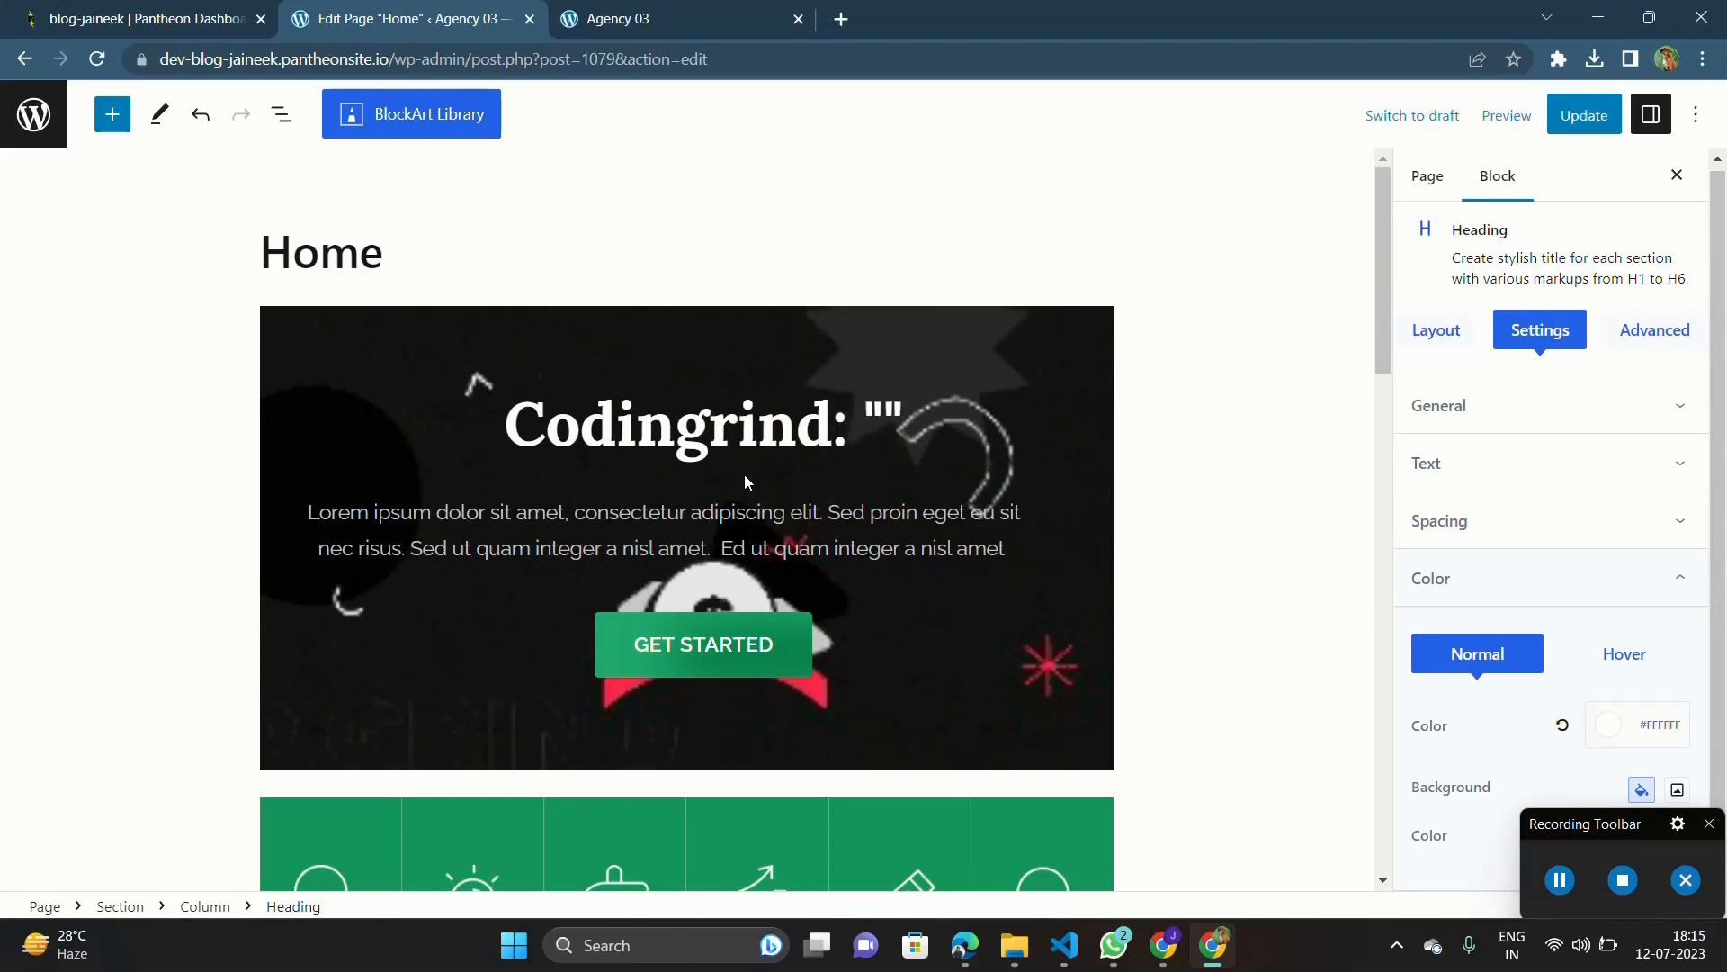
Step: Add the quoted tagline "Unleasing our coding excellence" on a new line of the hero heading and update the page
{"action": "key", "text": "Left"}
{"action": "key", "text": "Left"}
{"action": "key", "text": "Return"}
{"action": "key", "text": "Right"}
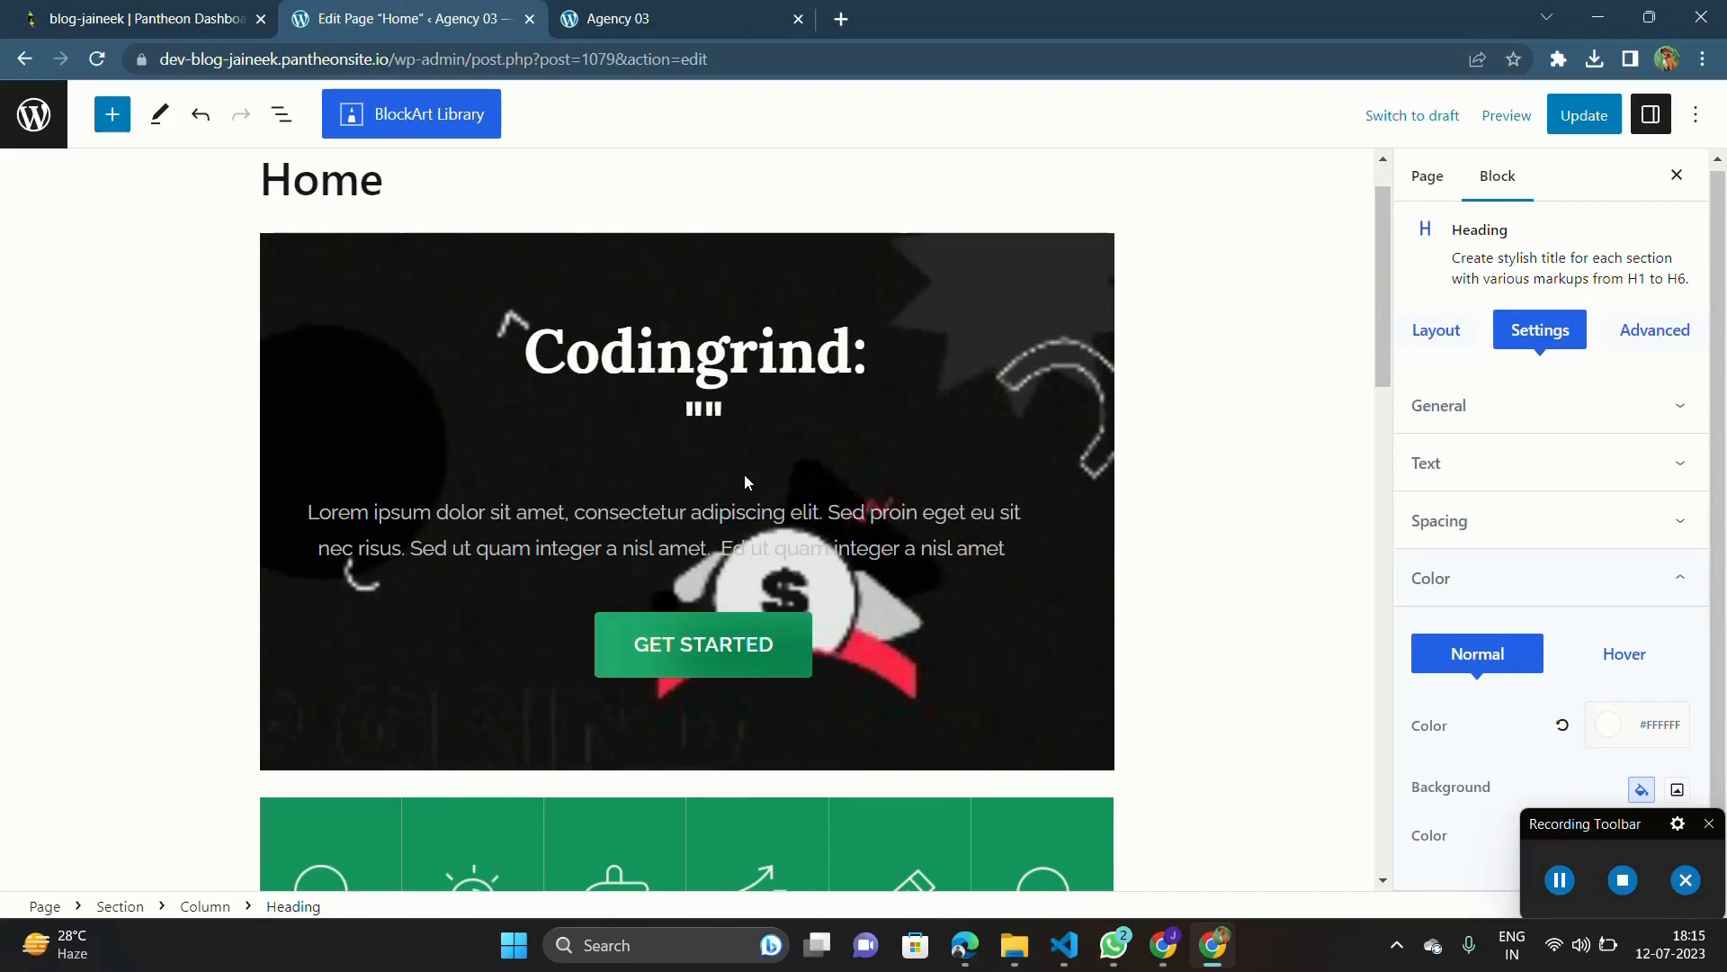
{"action": "type", "text": "Unleasing "}
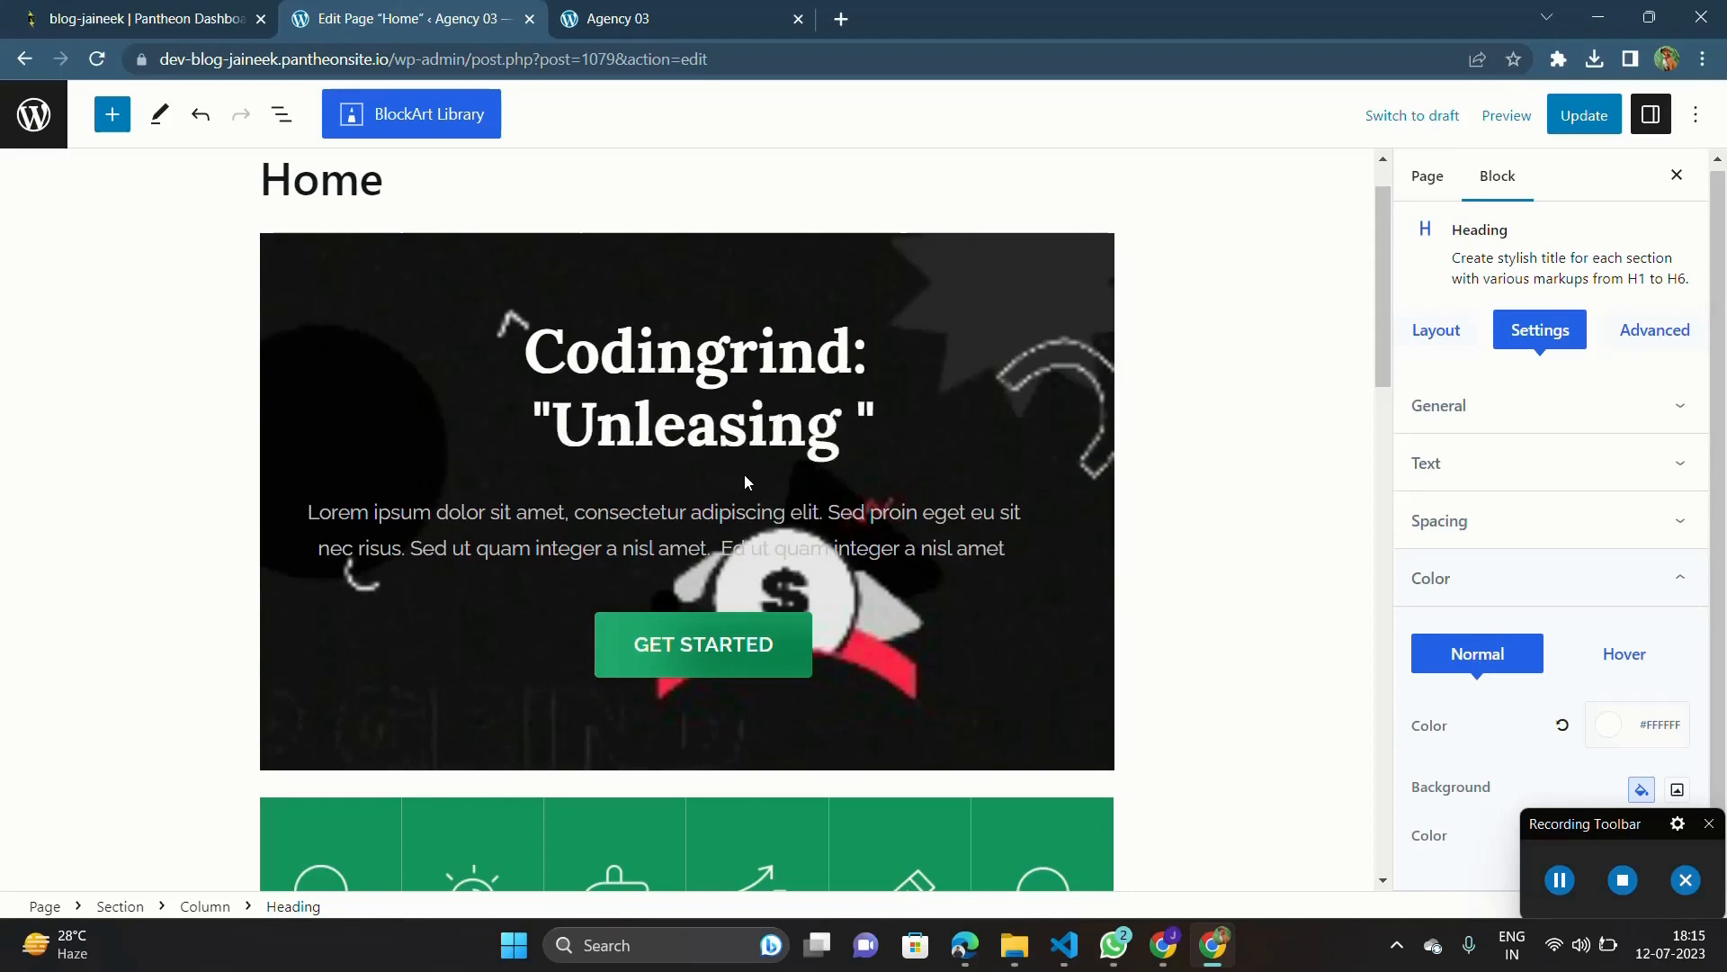
{"action": "type", "text": "our "}
{"action": "type", "text": "coding ex"}
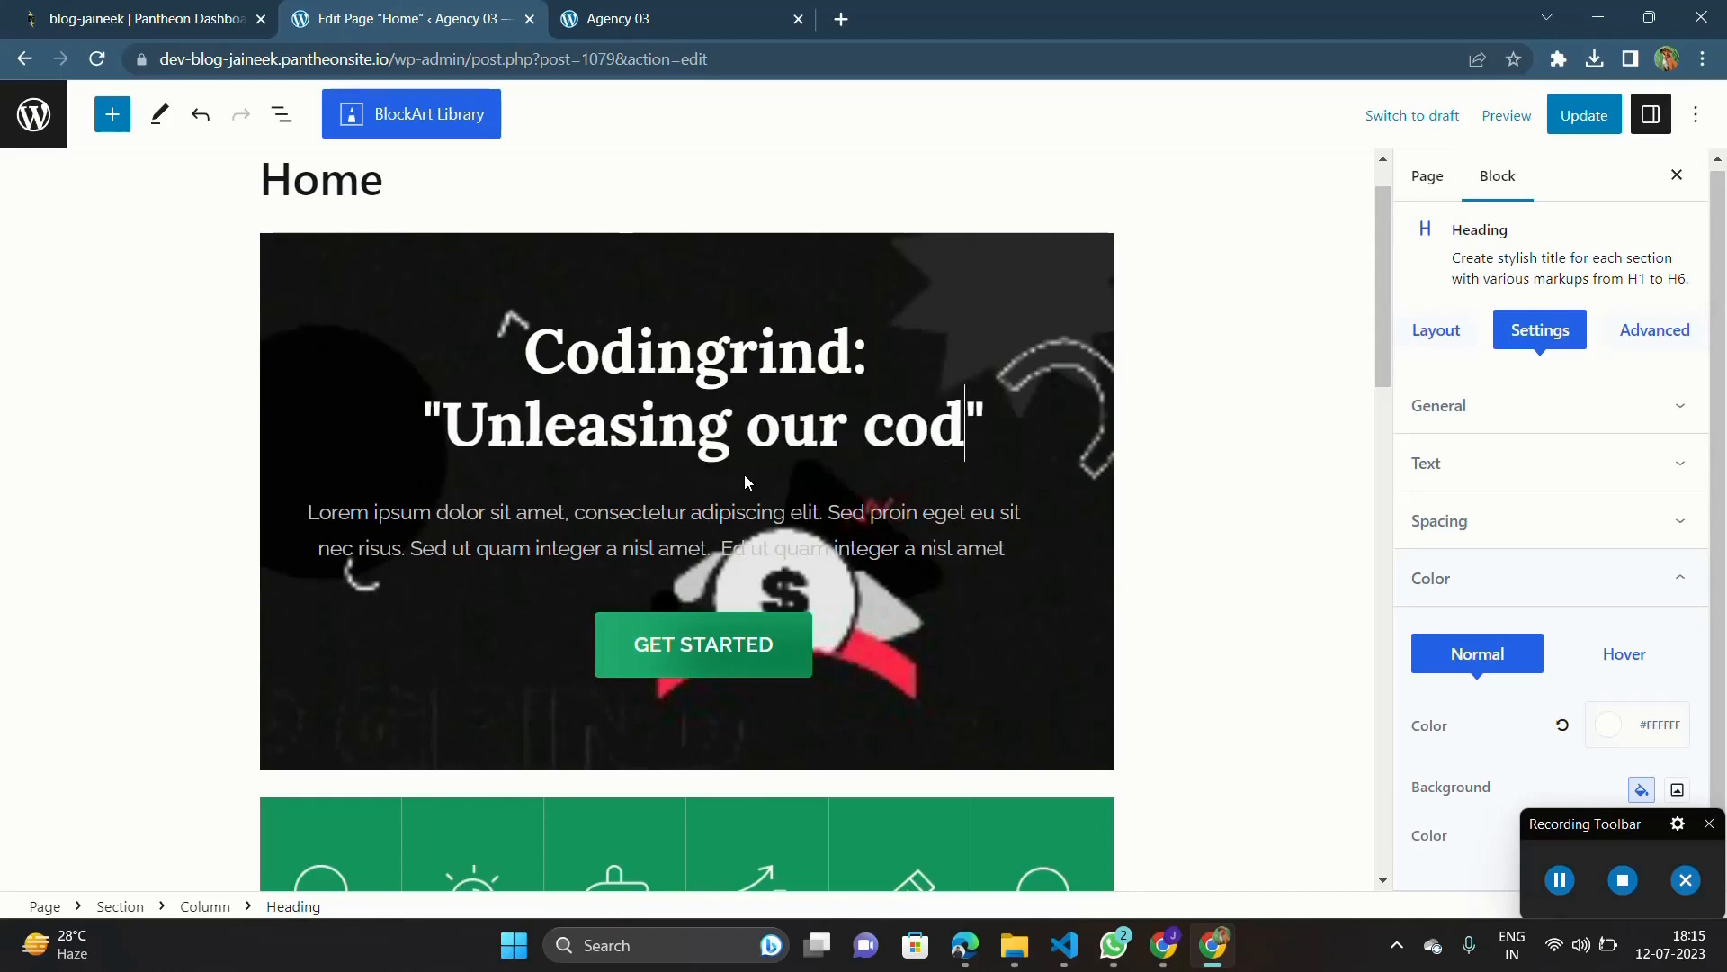
{"action": "type", "text": "cellence"}
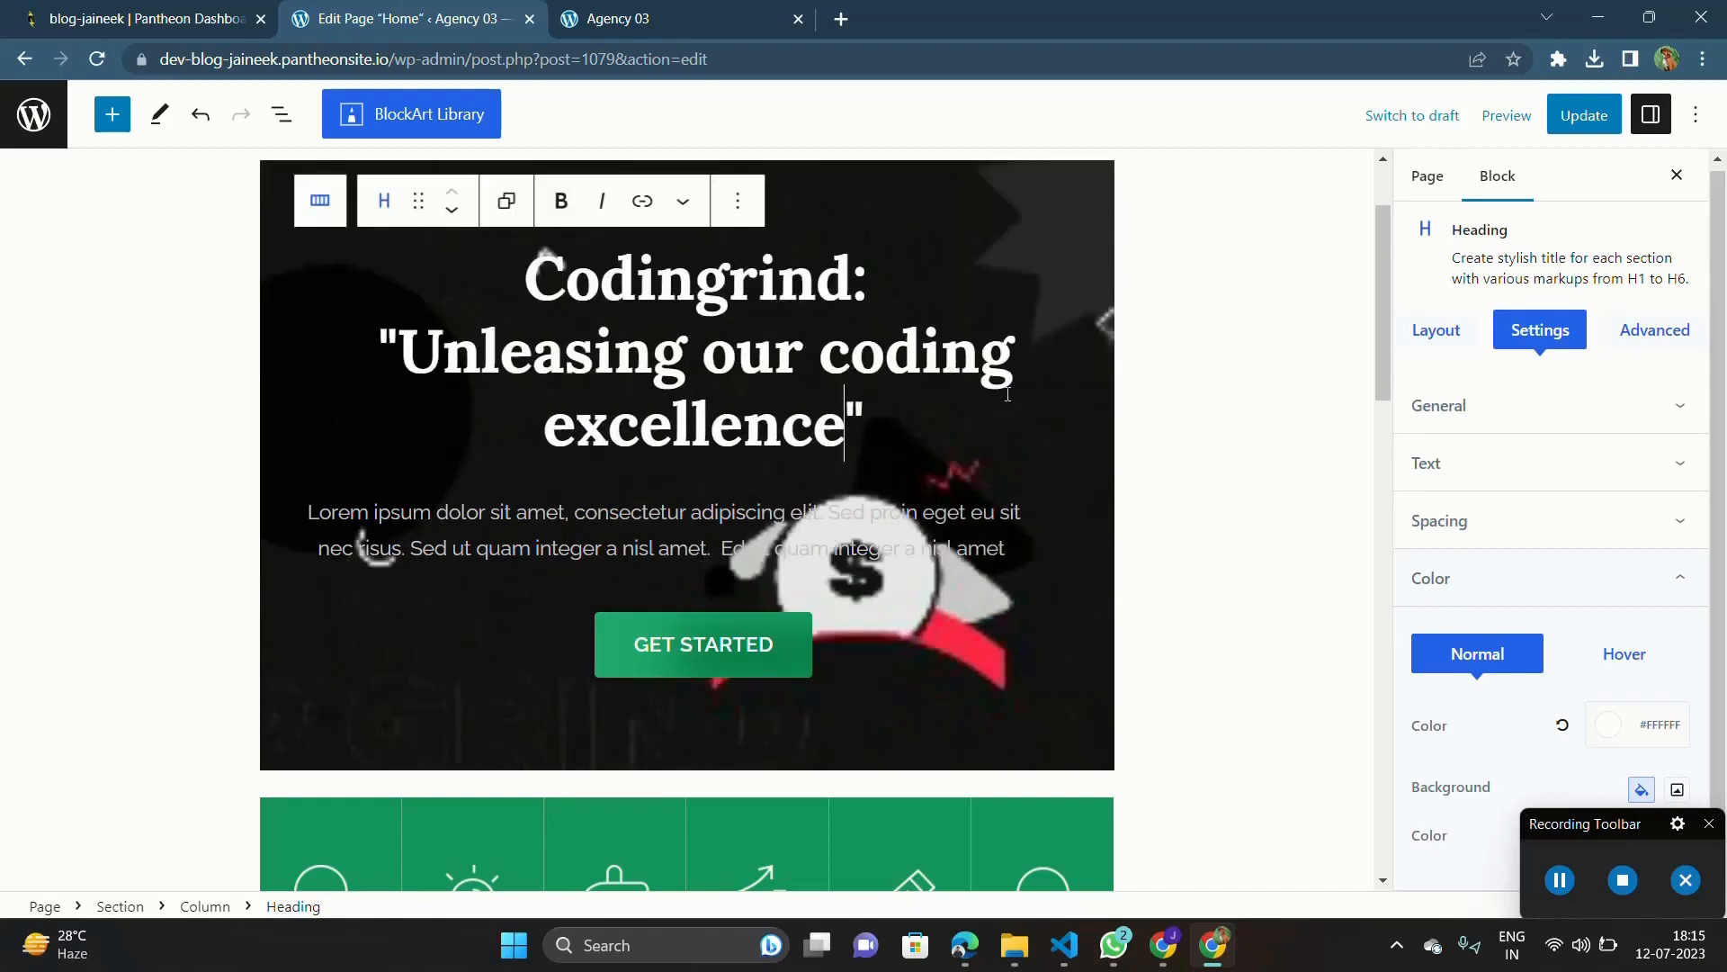
{"action": "left_click", "coordinate": [1588, 118]}
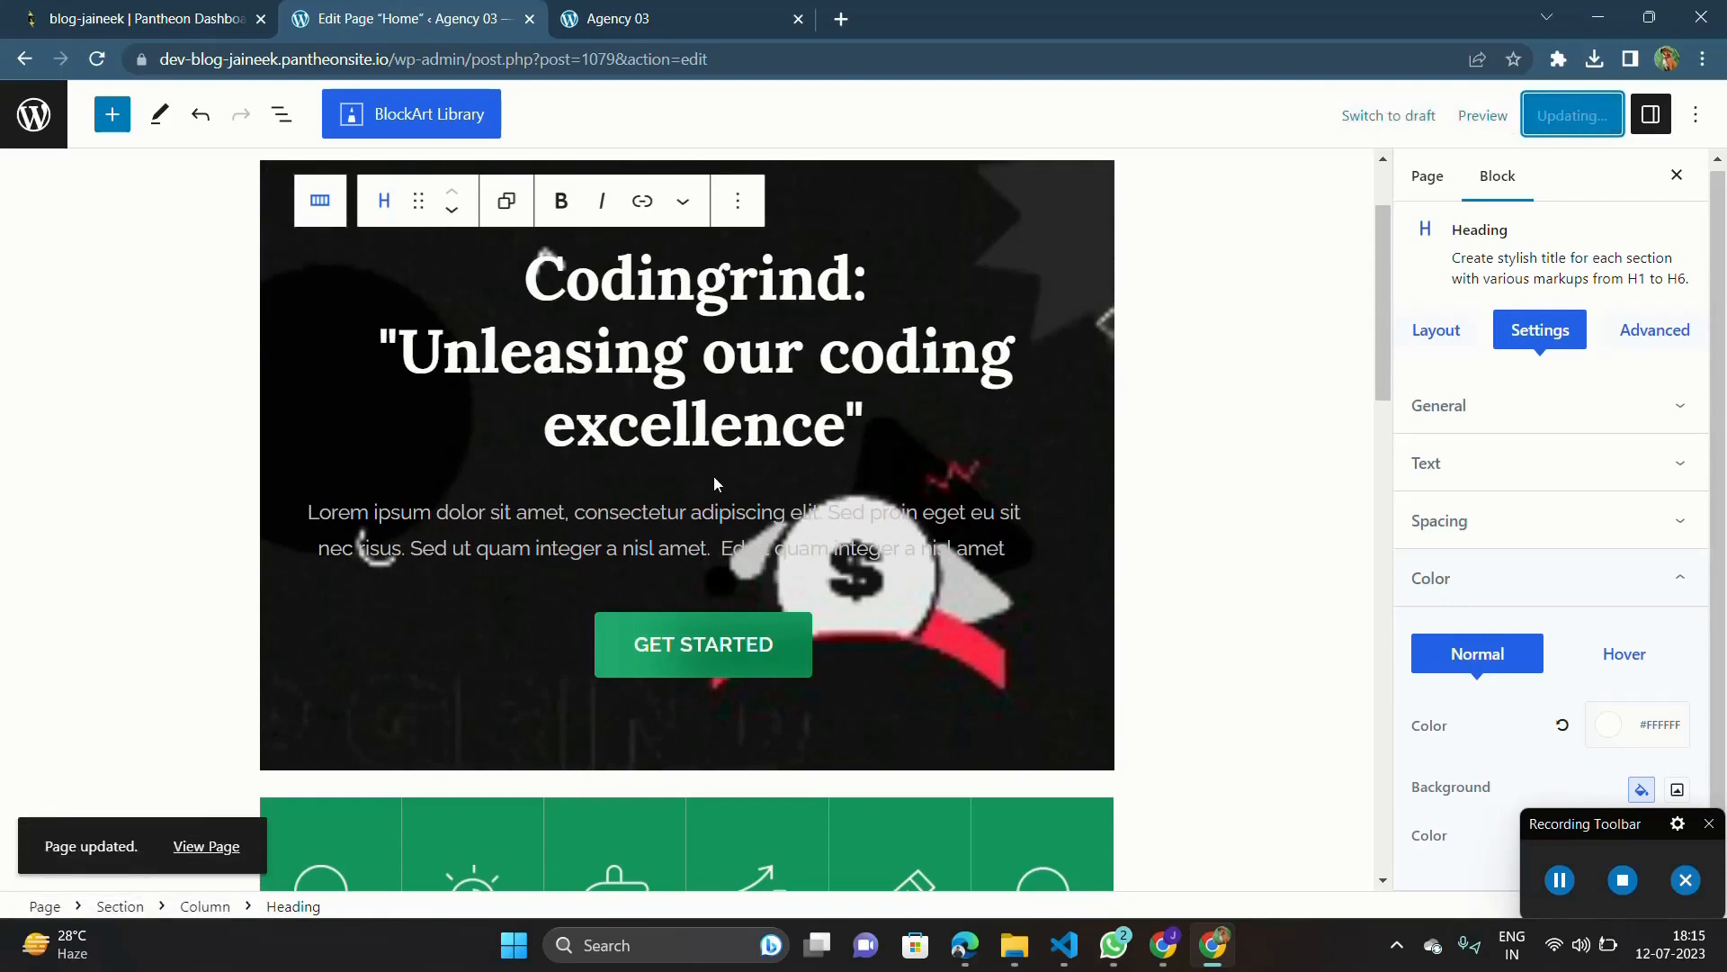
Step: Select the hero paragraph's entire Lorem ipsum text for replacement
{"action": "triple_click", "coordinate": [688, 508]}
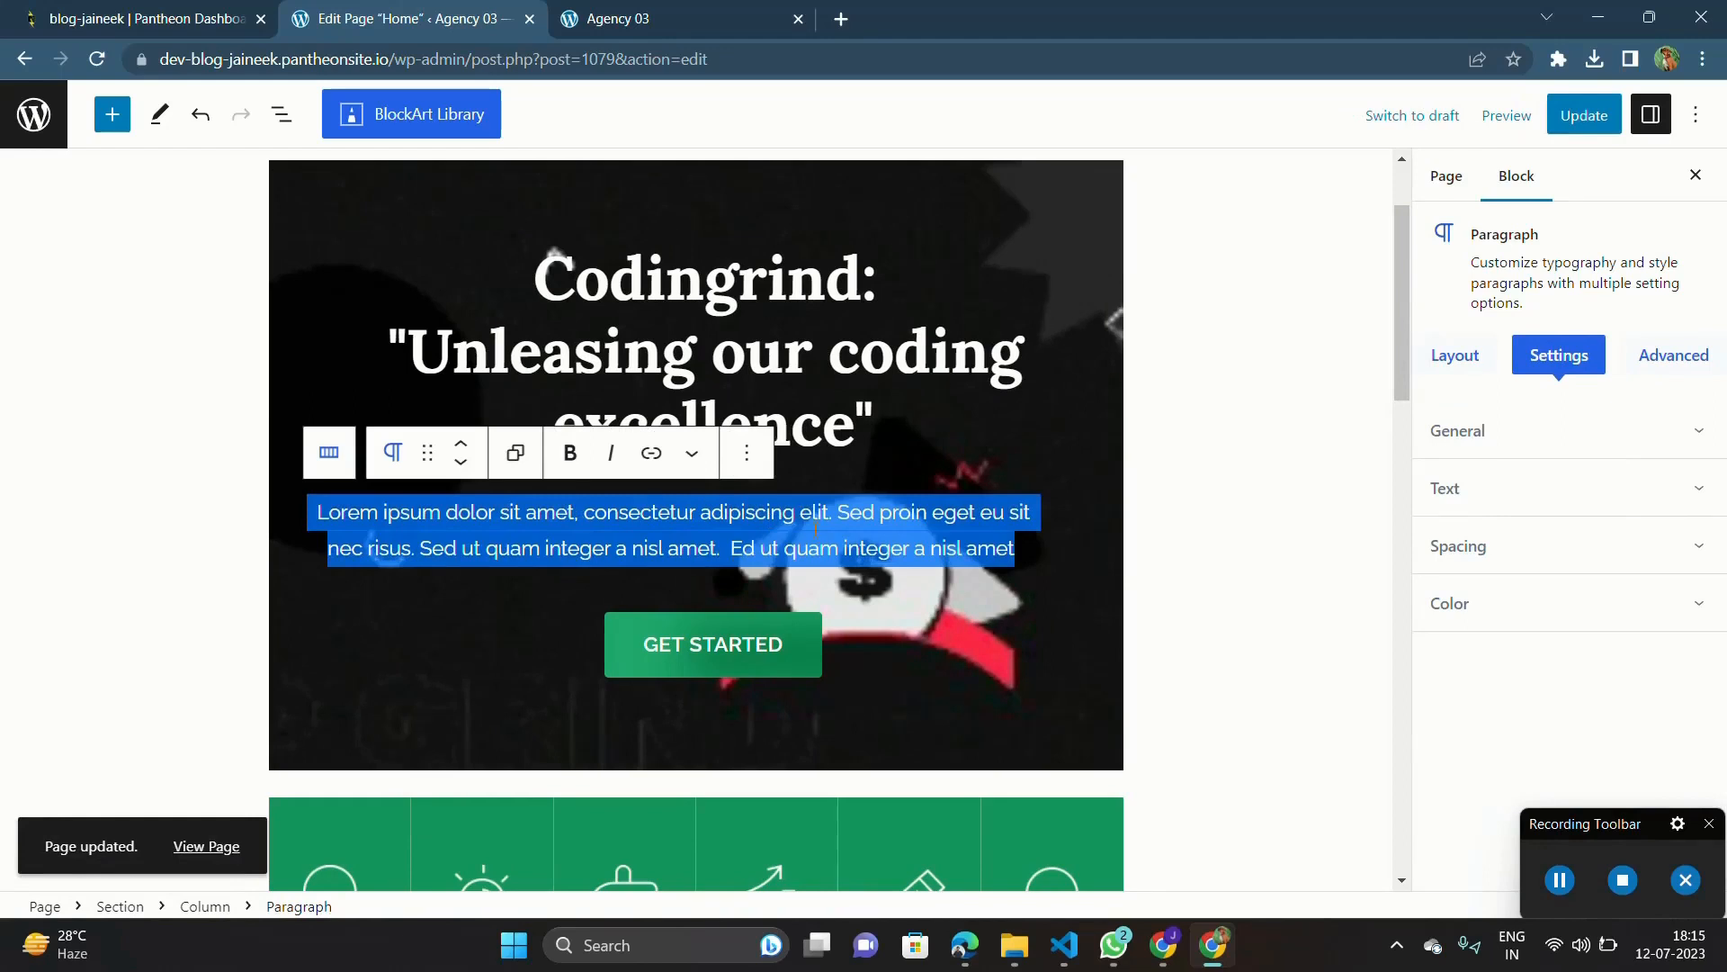
{"action": "triple_click", "coordinate": [796, 536]}
{"action": "left_click", "coordinate": [293, 520]}
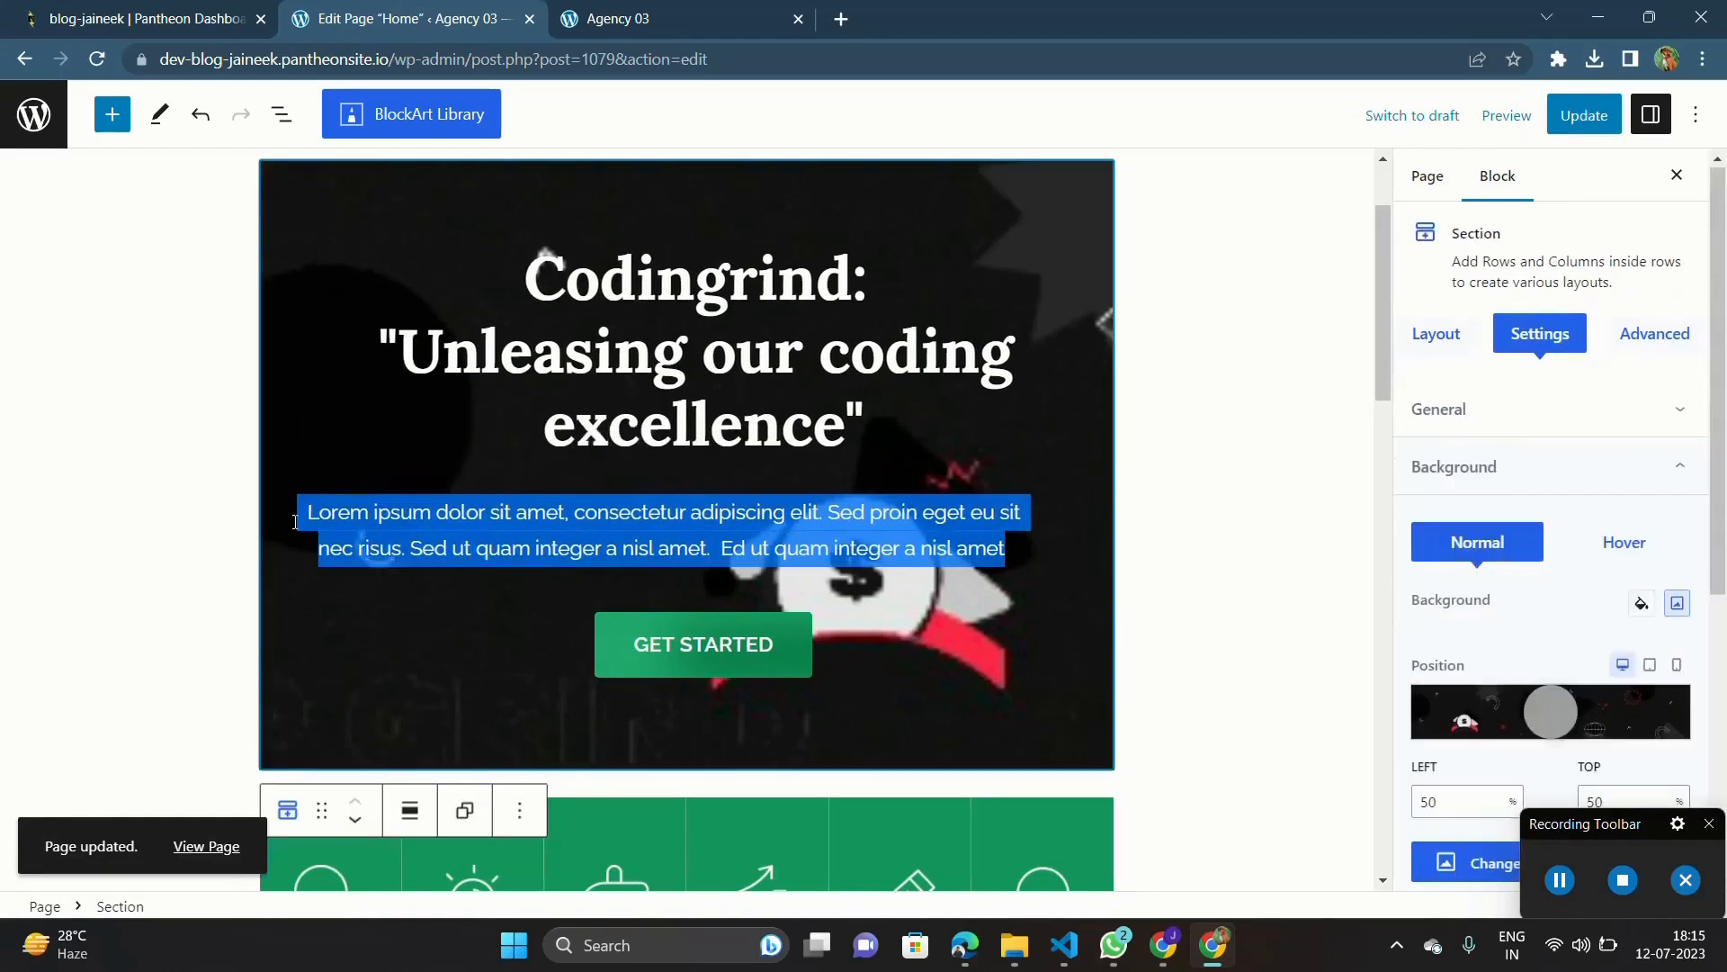
{"action": "left_click", "coordinate": [355, 511]}
{"action": "triple_click", "coordinate": [356, 511]}
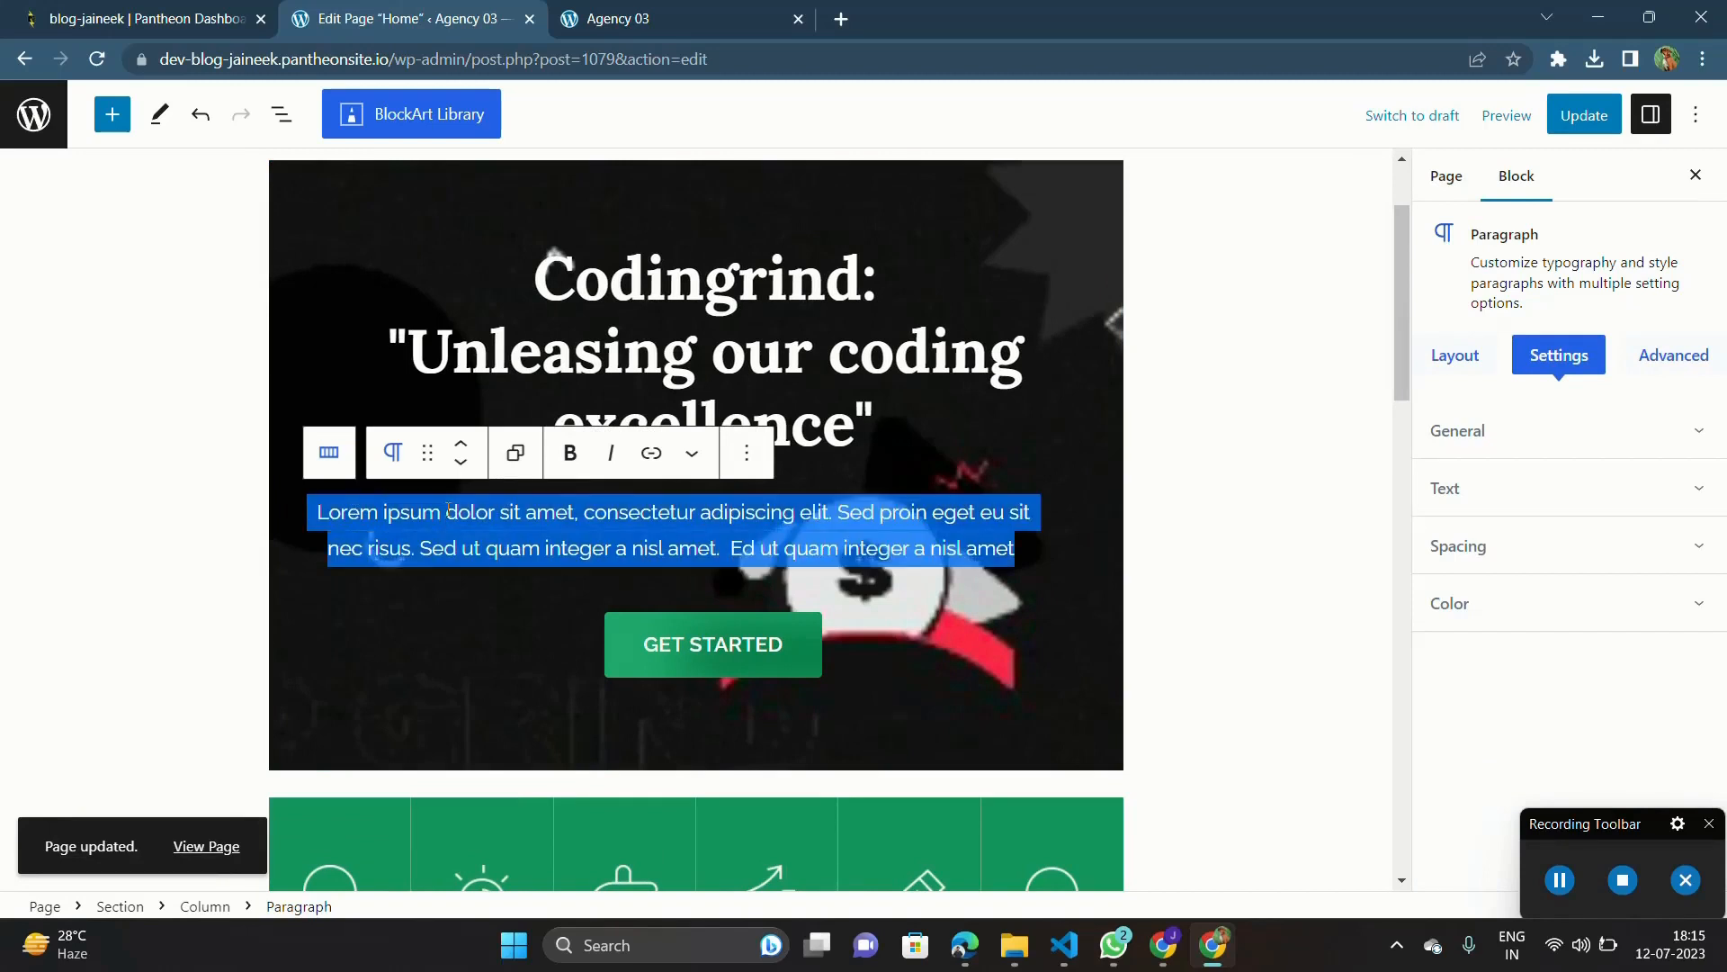
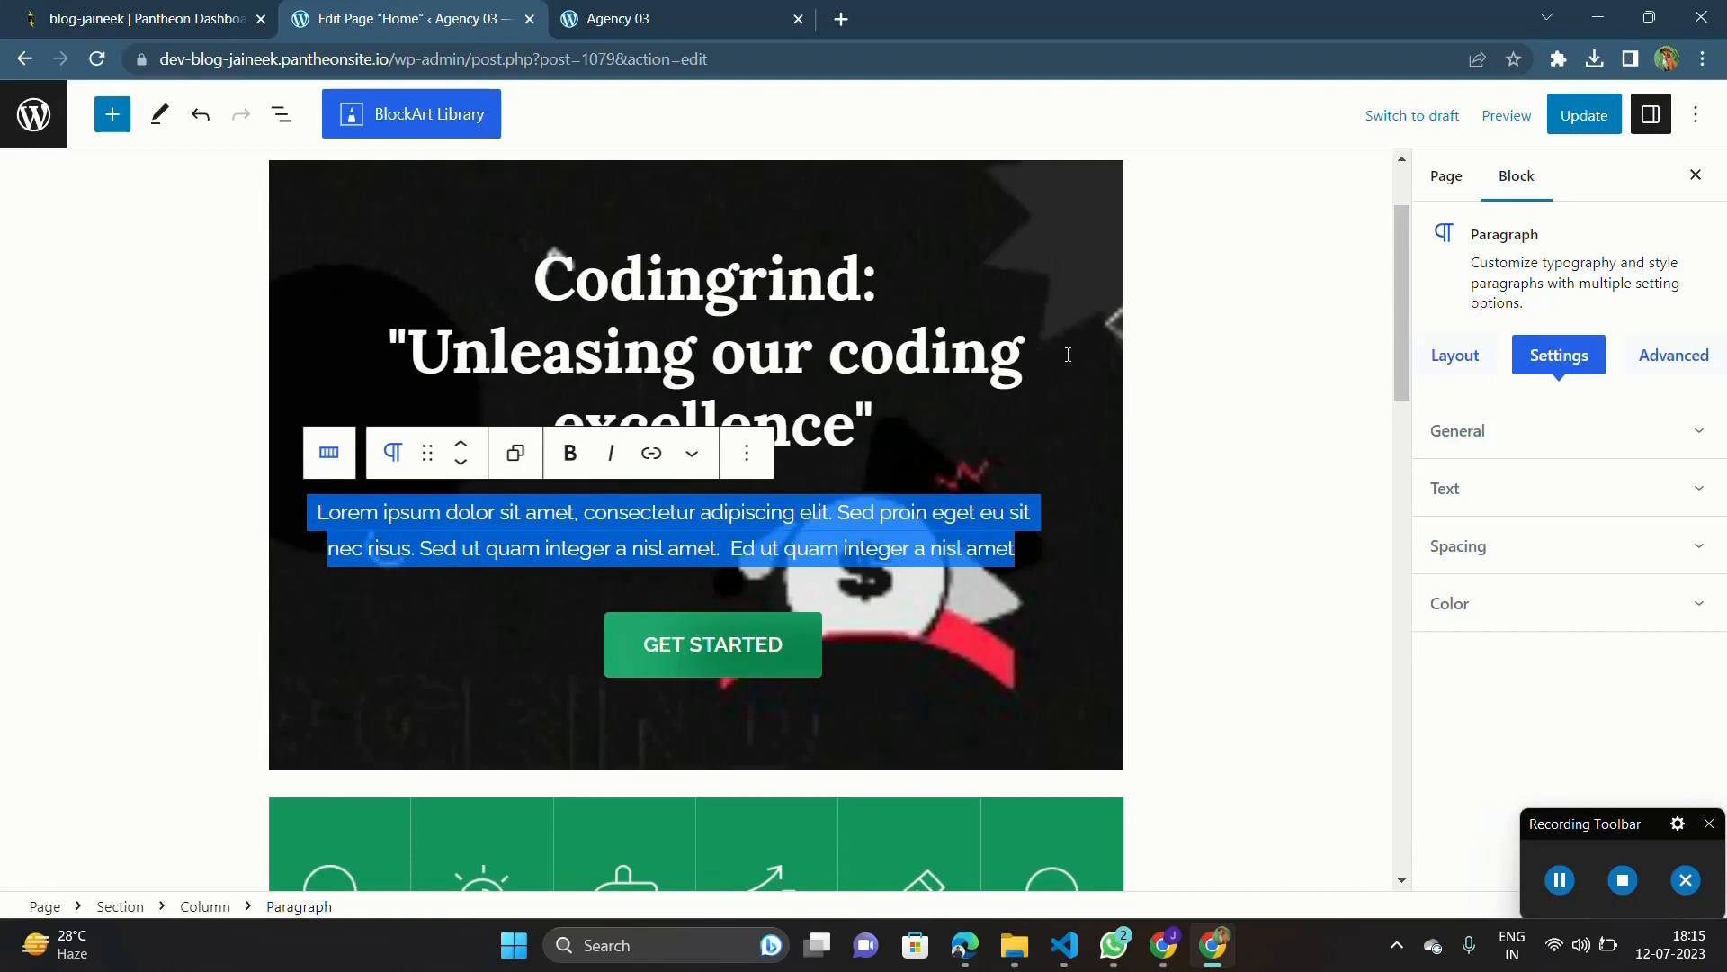
{"action": "left_click", "coordinate": [1560, 880]}
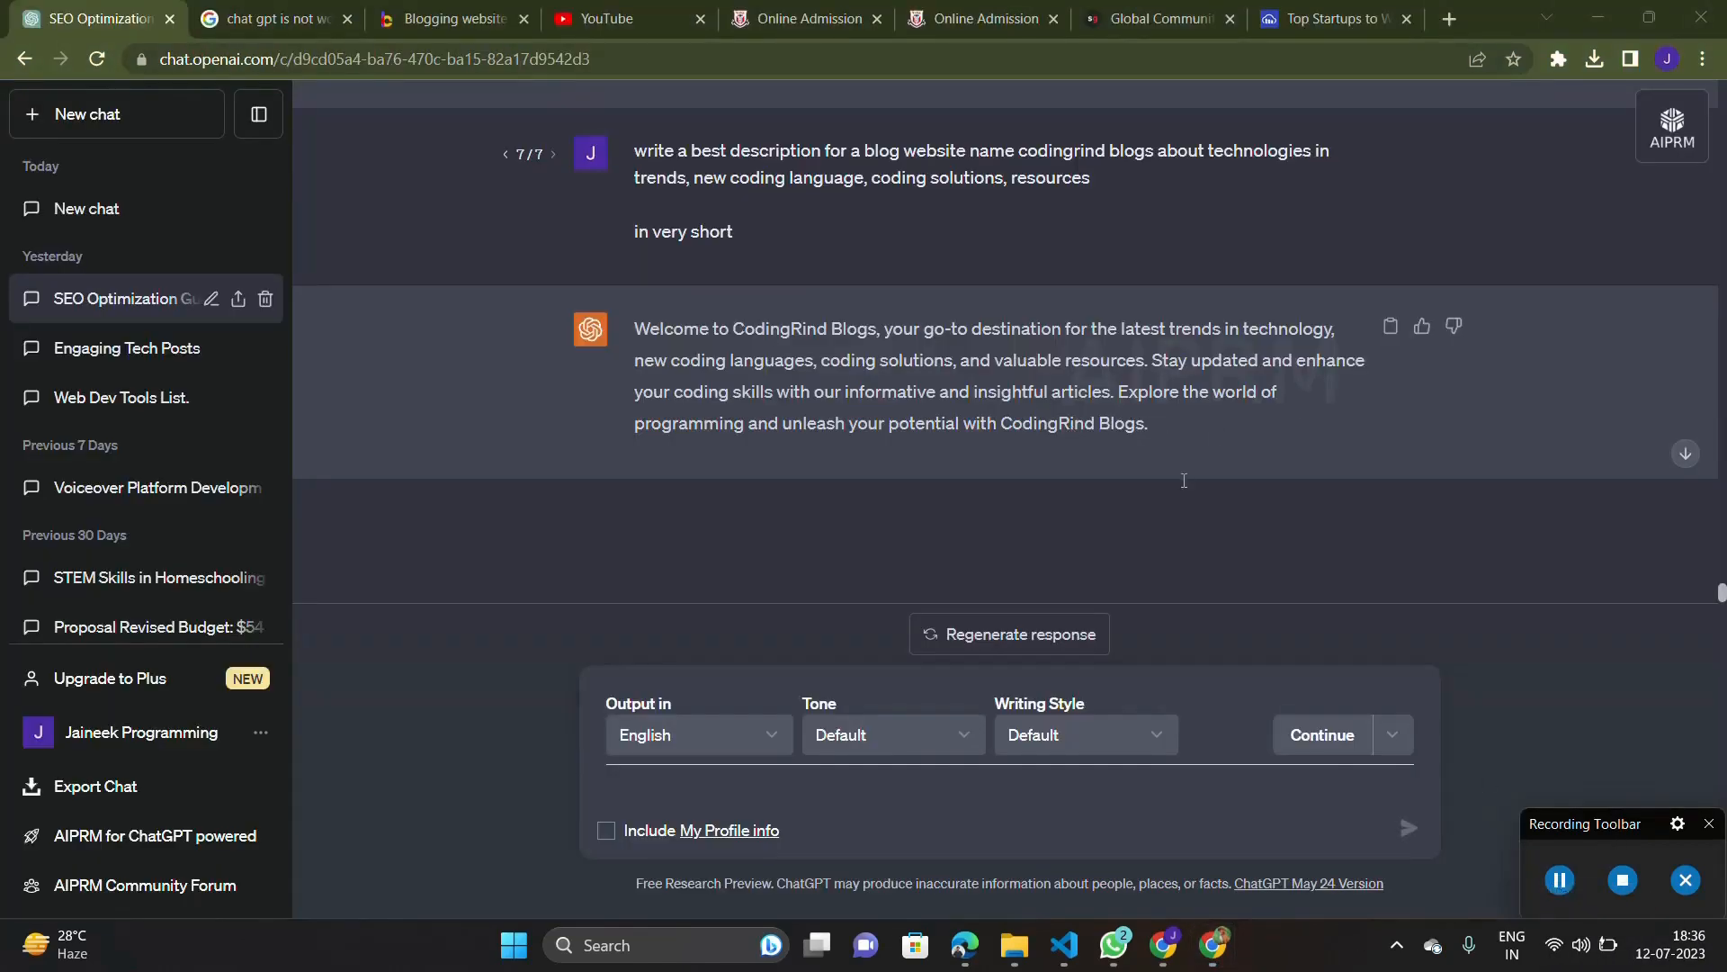
{"action": "left_click", "coordinate": [1560, 880]}
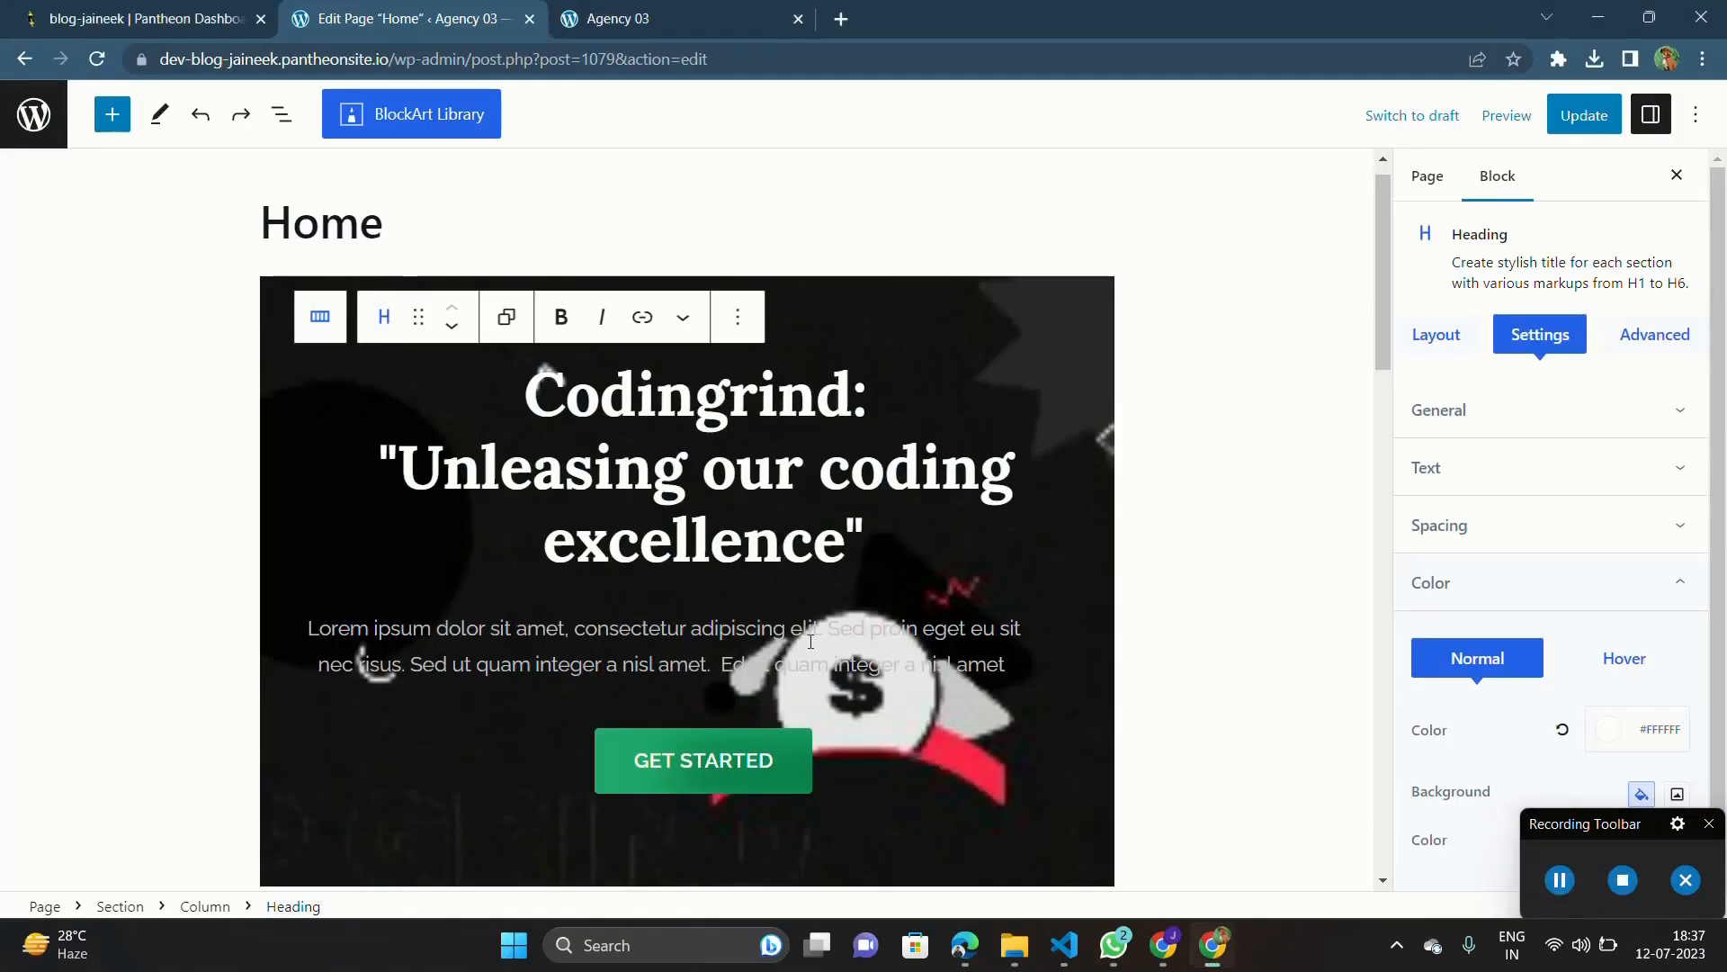
Step: Replace the hero paragraph with "Explore the world of programming and unleash your potential with Codingrind Blogs." and update the page
{"action": "triple_click", "coordinate": [811, 642]}
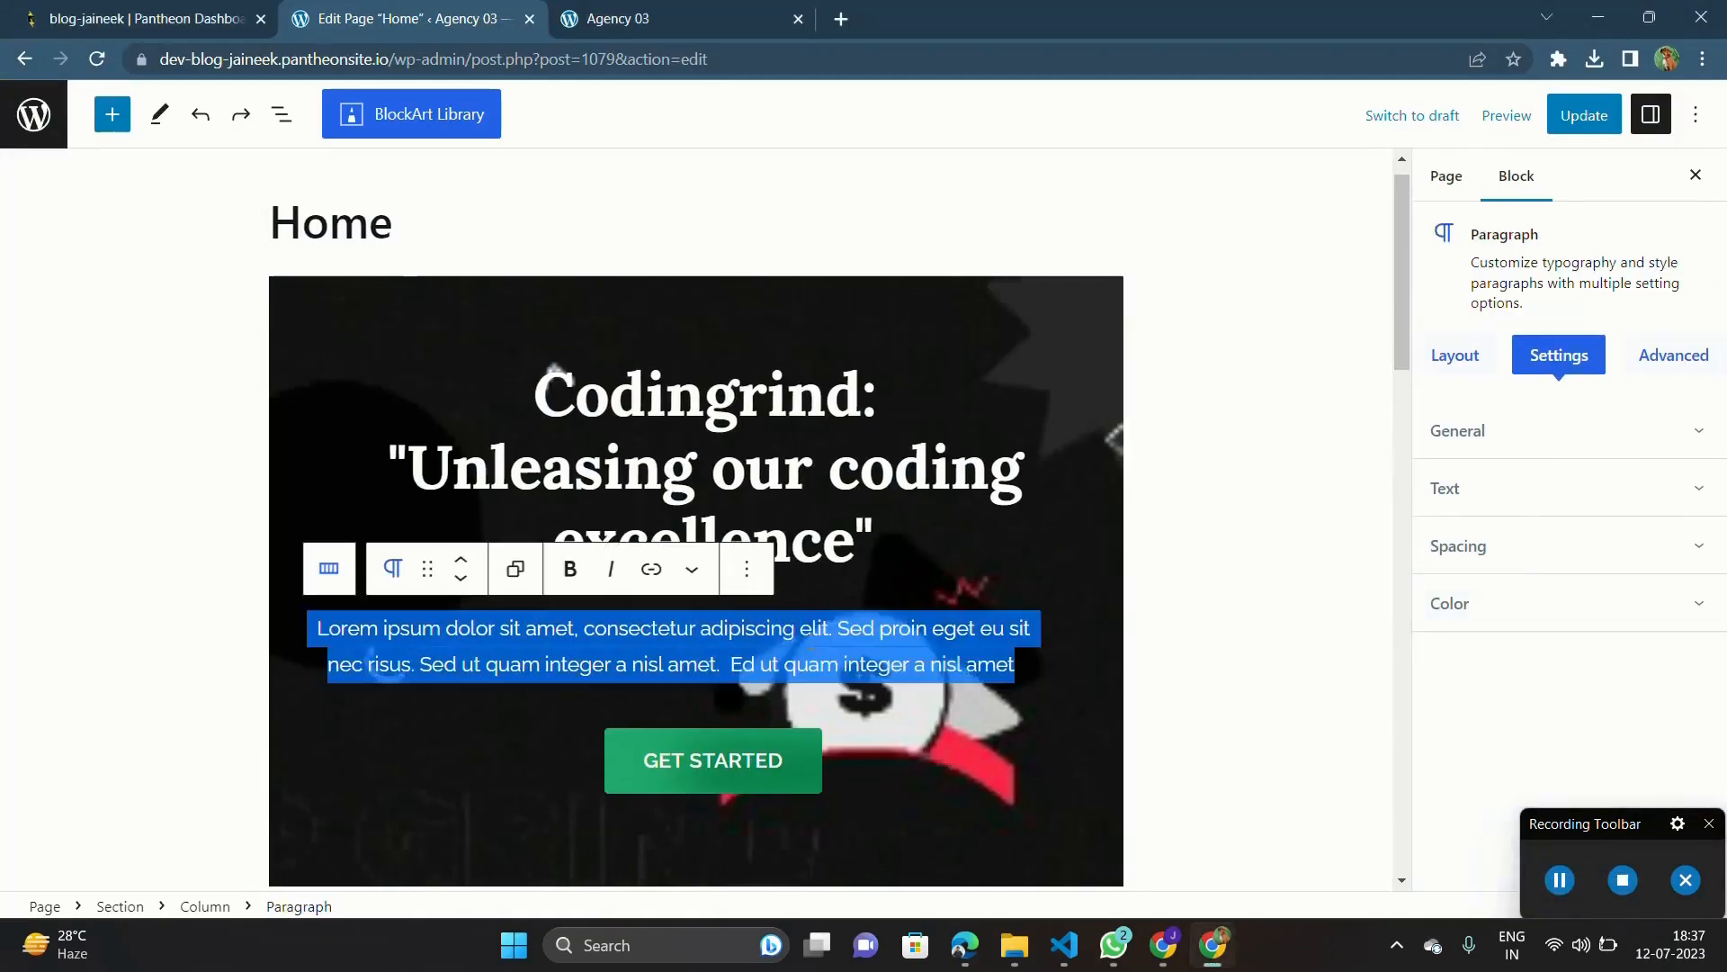
{"action": "type", "text": "Explore the world of programming and unleash your potential with CodingRind Blogs."}
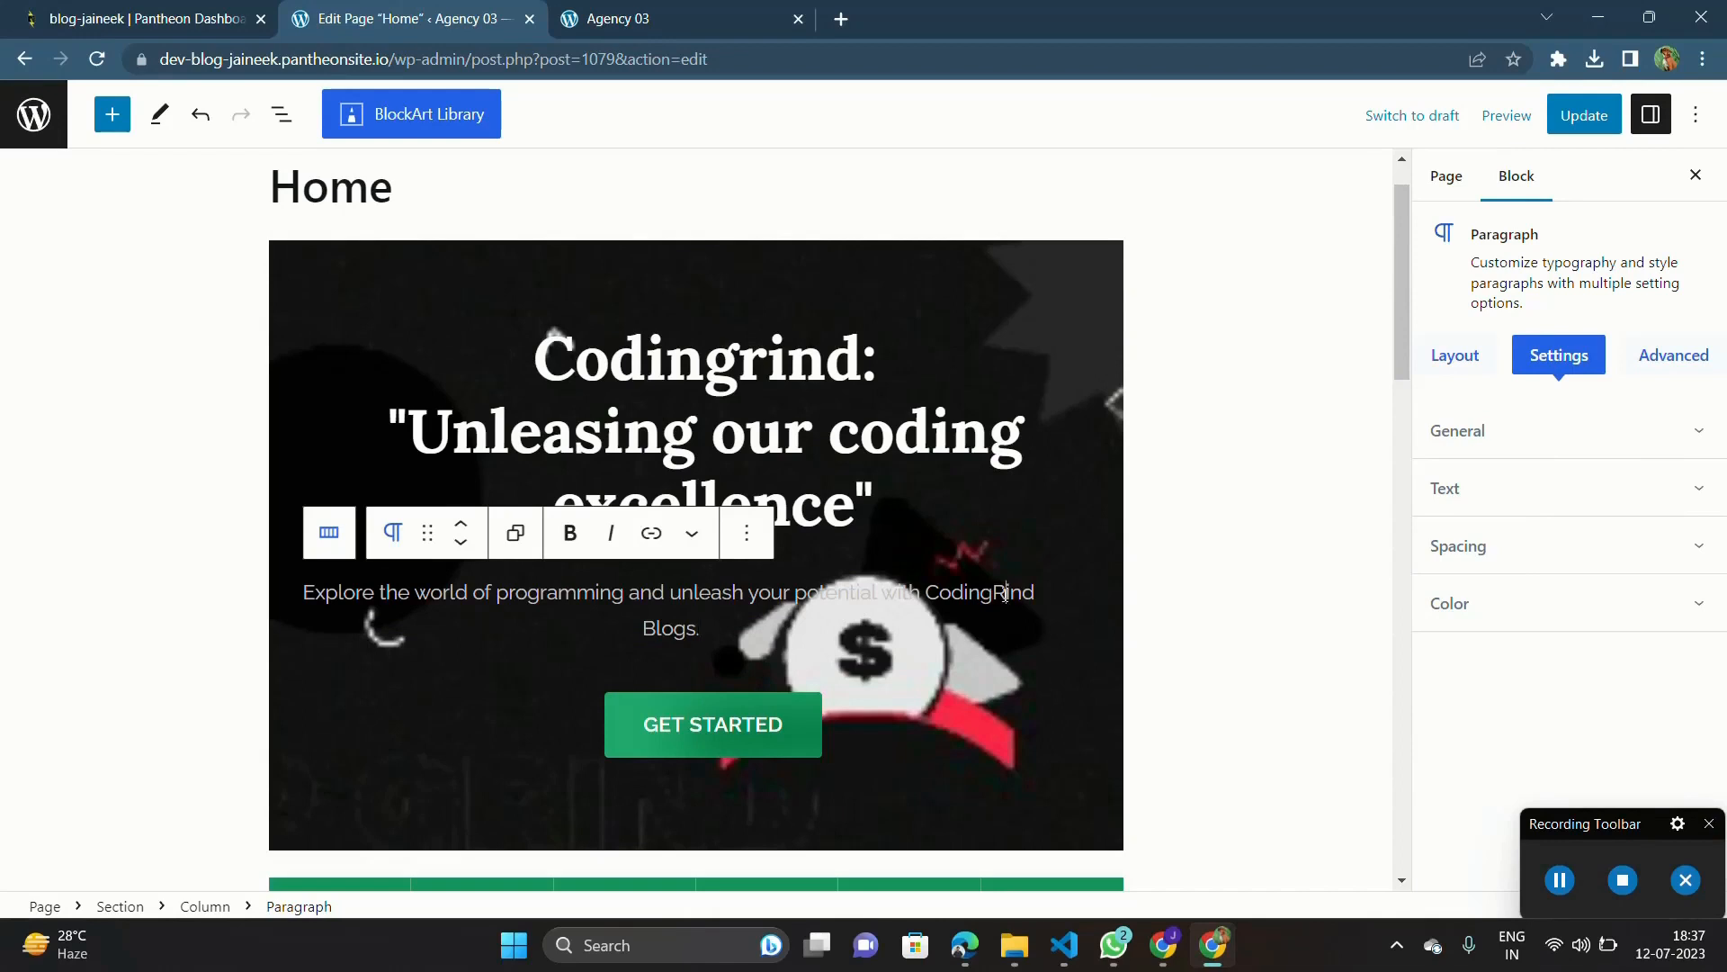
{"action": "key", "text": "BackSpace"}
{"action": "type", "text": "r"}
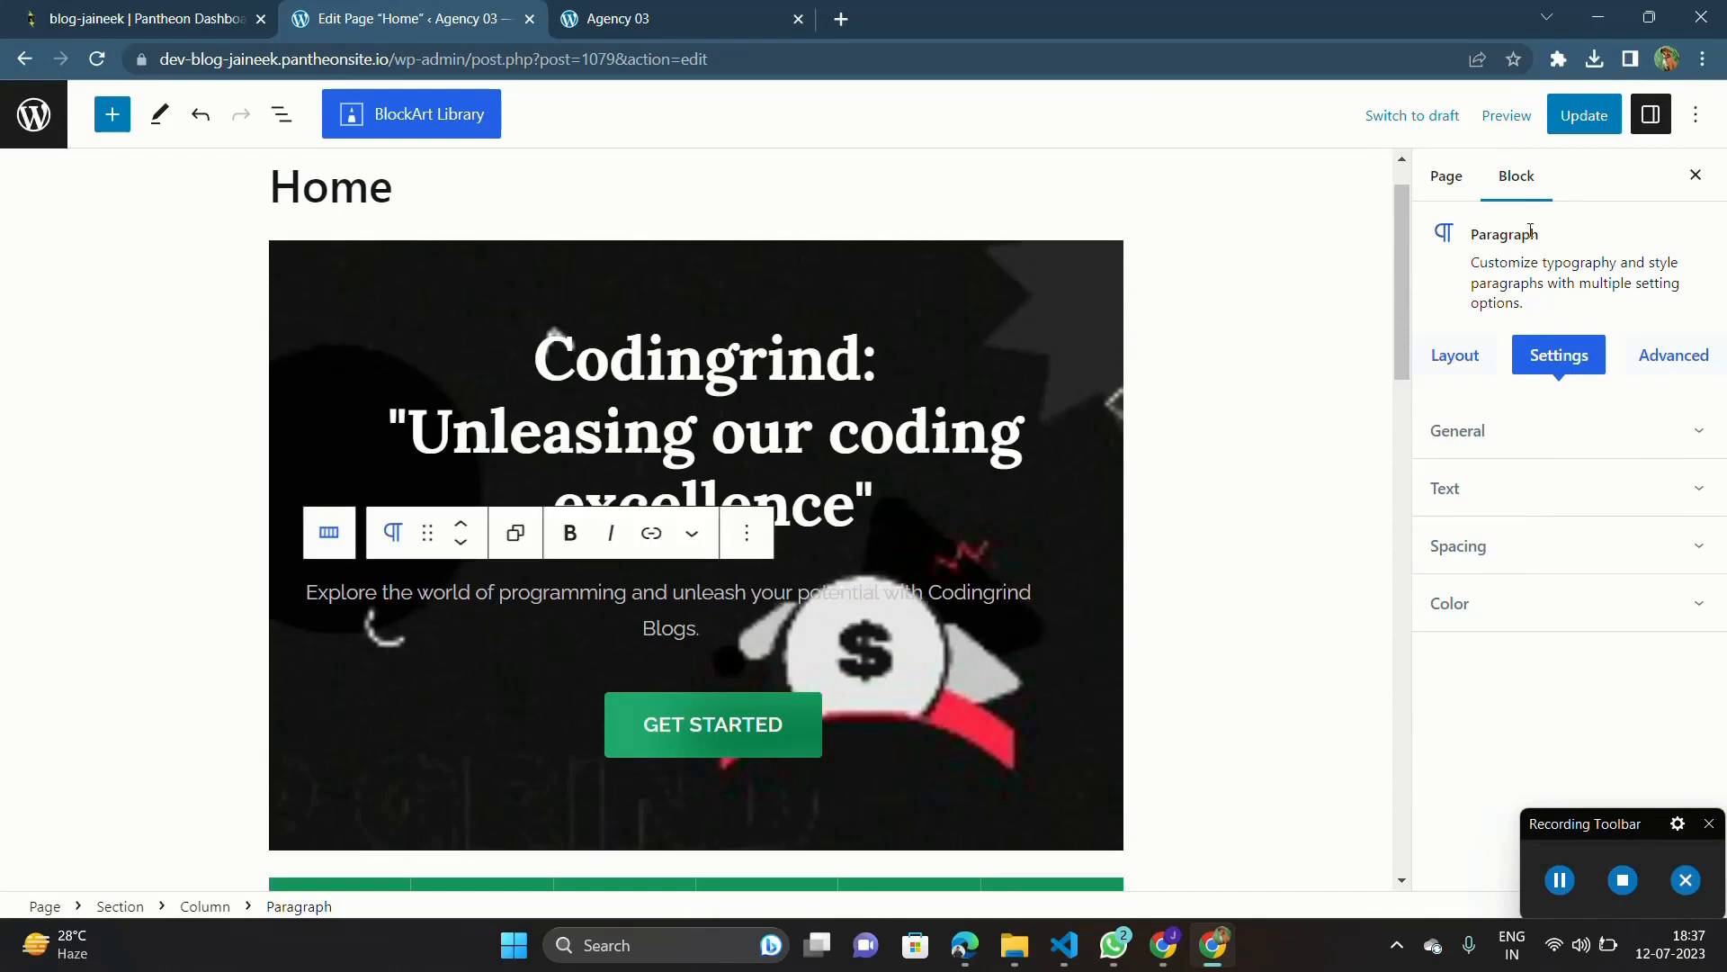
{"action": "left_click", "coordinate": [1572, 120]}
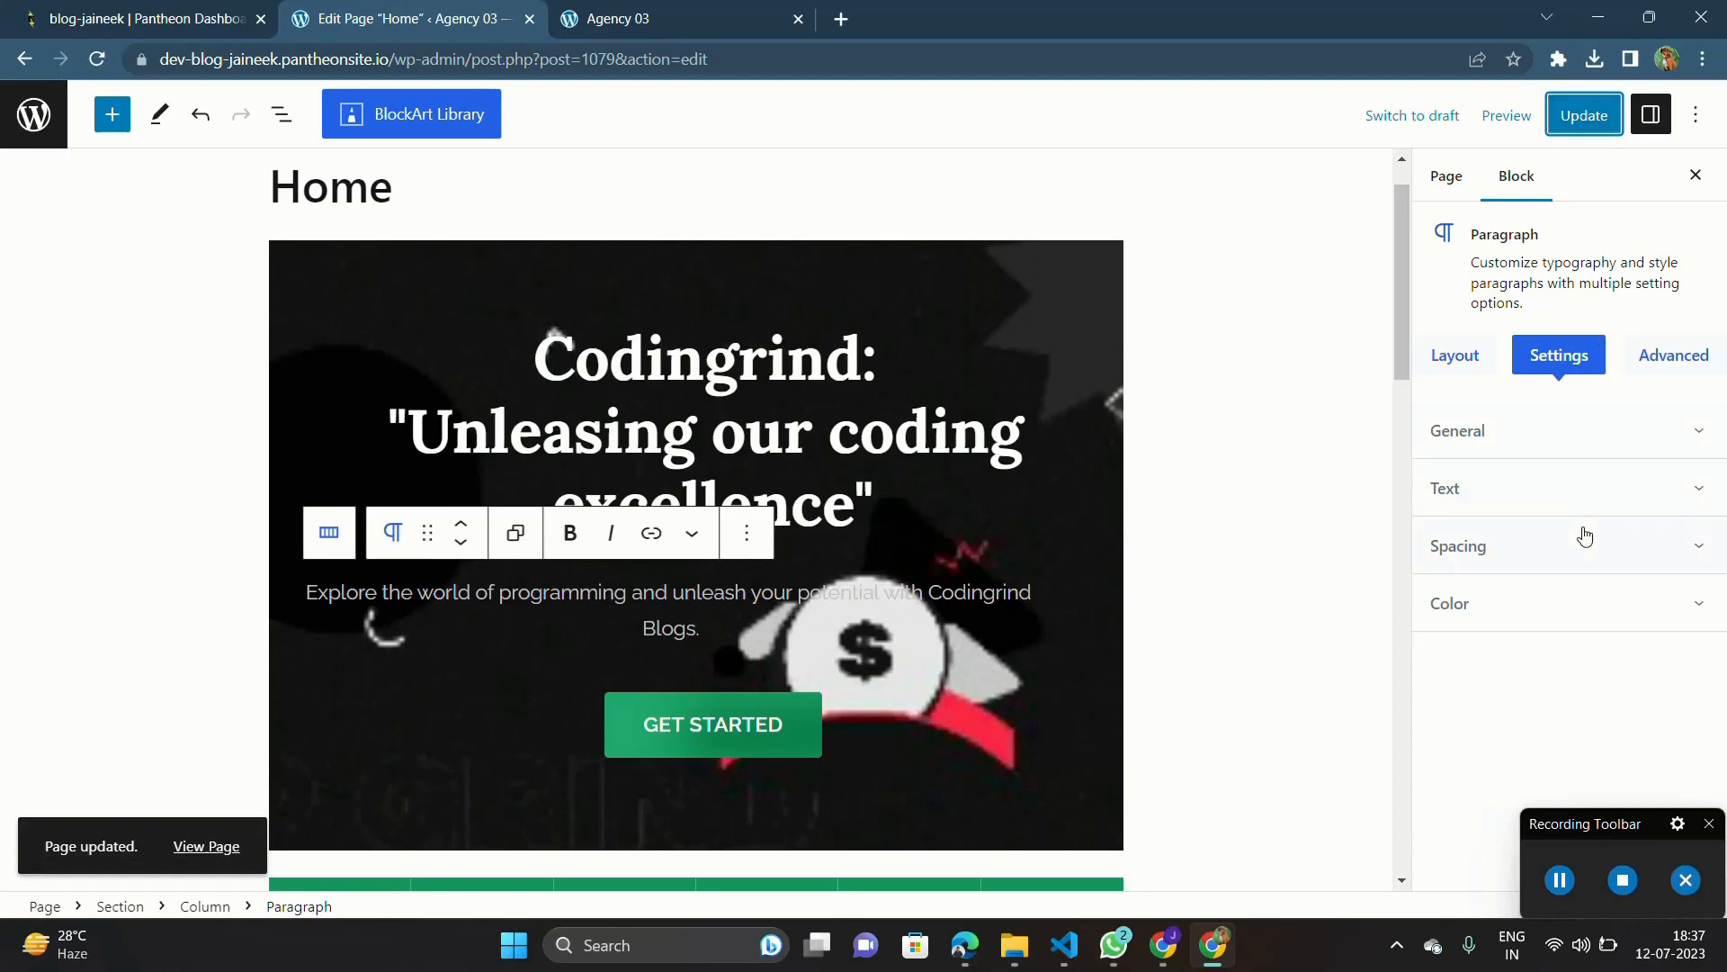
{"action": "left_click", "coordinate": [1545, 893]}
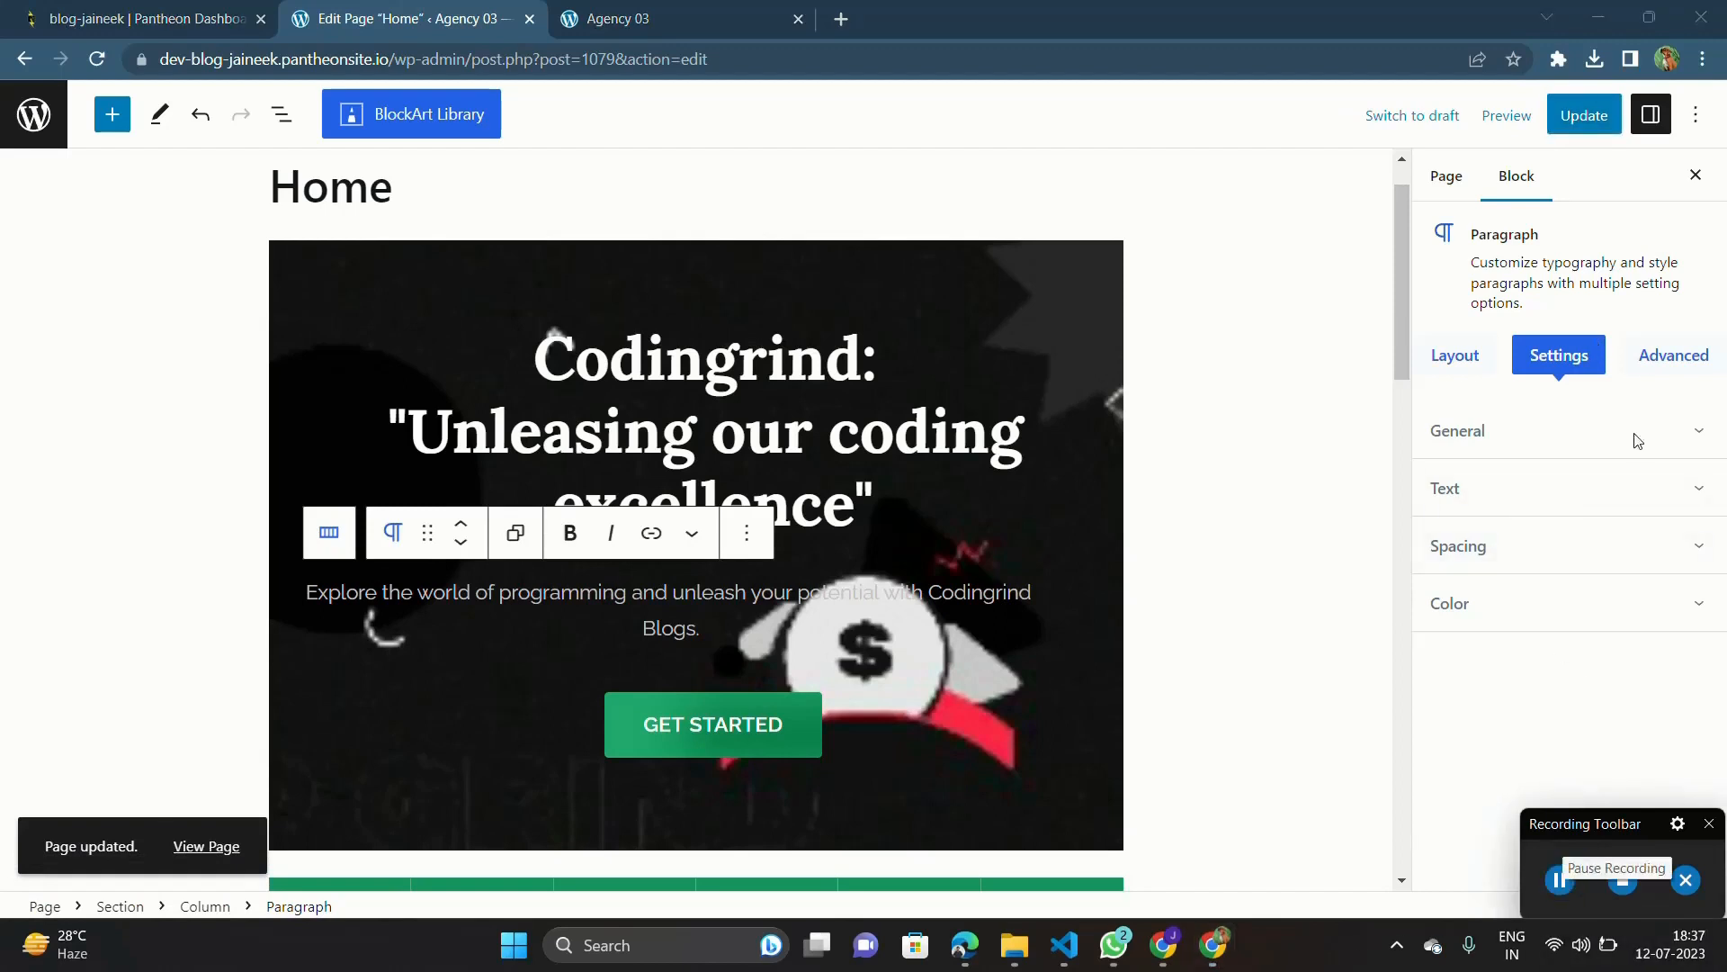
{"action": "left_click", "coordinate": [1576, 126]}
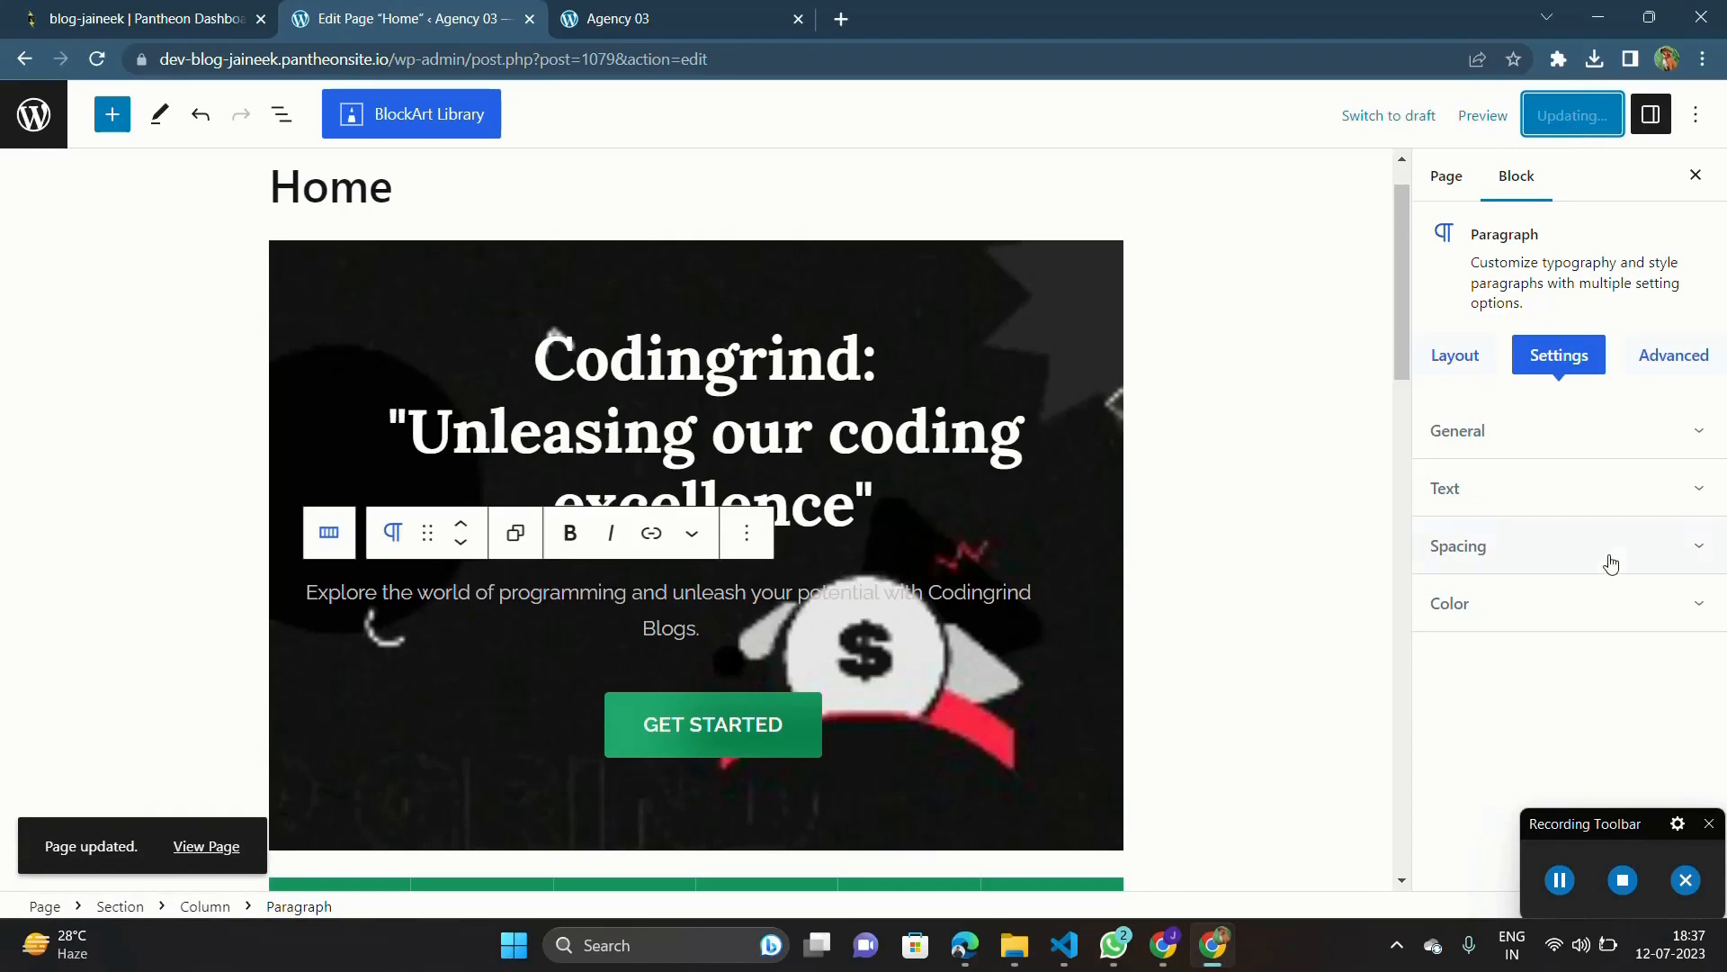
{"action": "left_click", "coordinate": [1560, 880]}
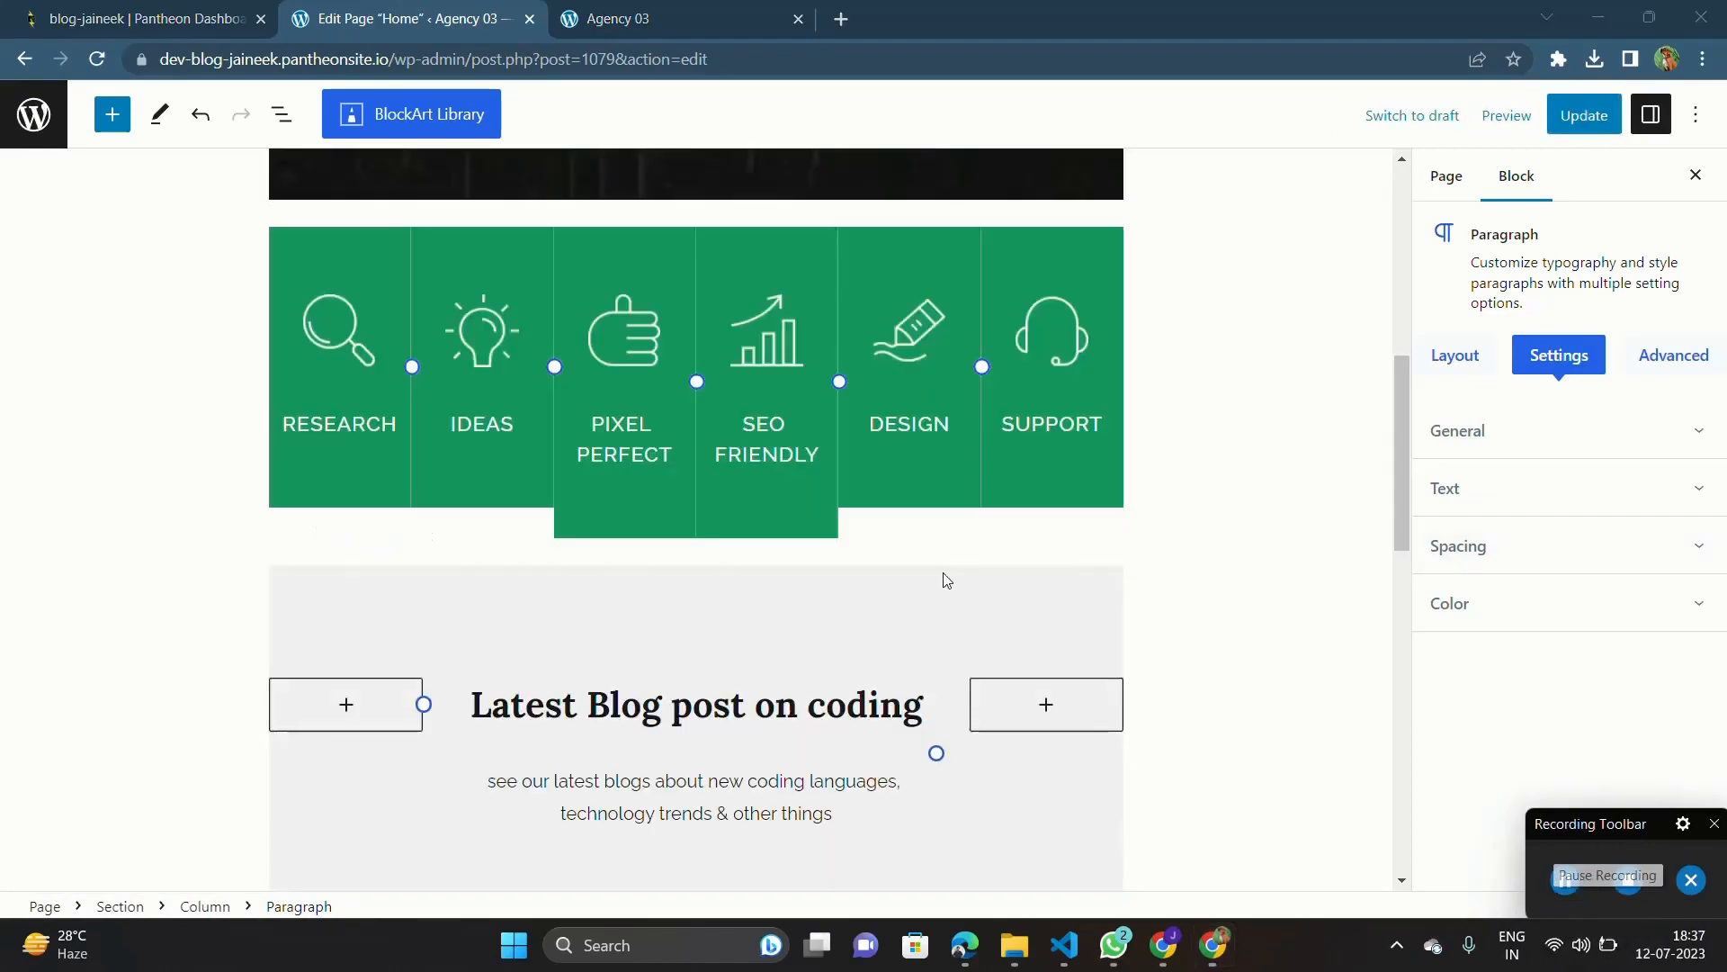
Step: Reload the live Home page and examine the hero heading, its paragraph and the sections below
{"action": "scroll", "coordinate": [942, 572], "scroll_direction": "up", "scroll_amount": 6}
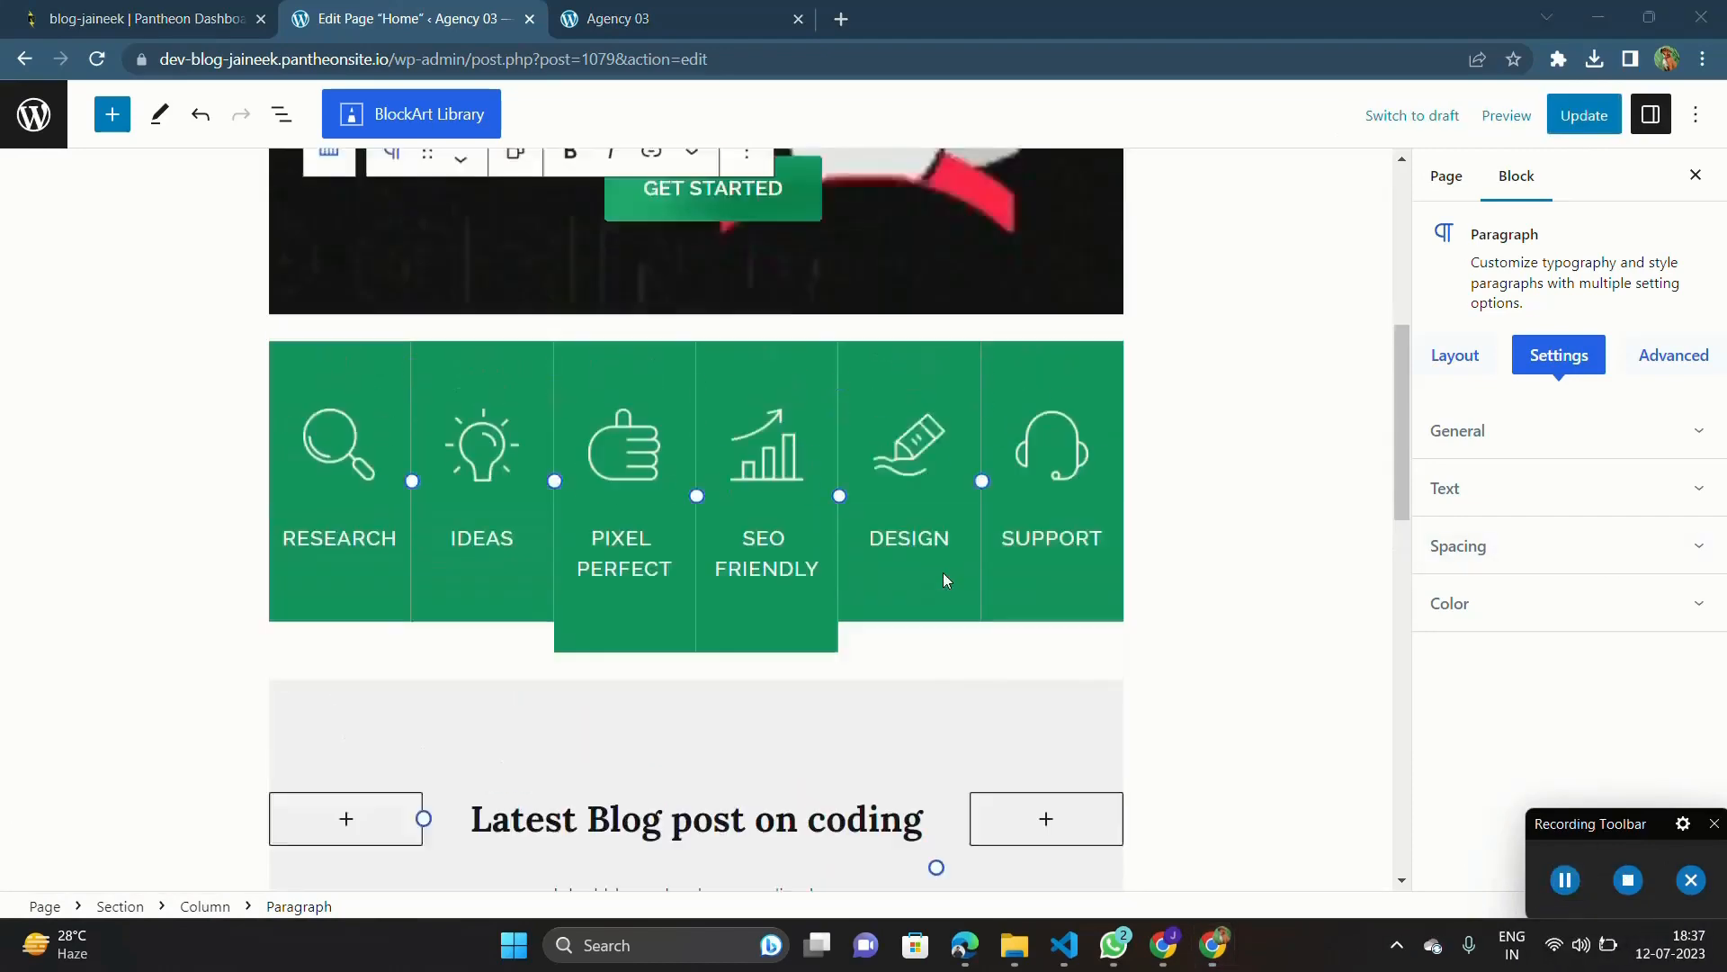
{"action": "scroll", "coordinate": [953, 549], "scroll_direction": "down", "scroll_amount": 1}
{"action": "left_click", "coordinate": [1063, 507]}
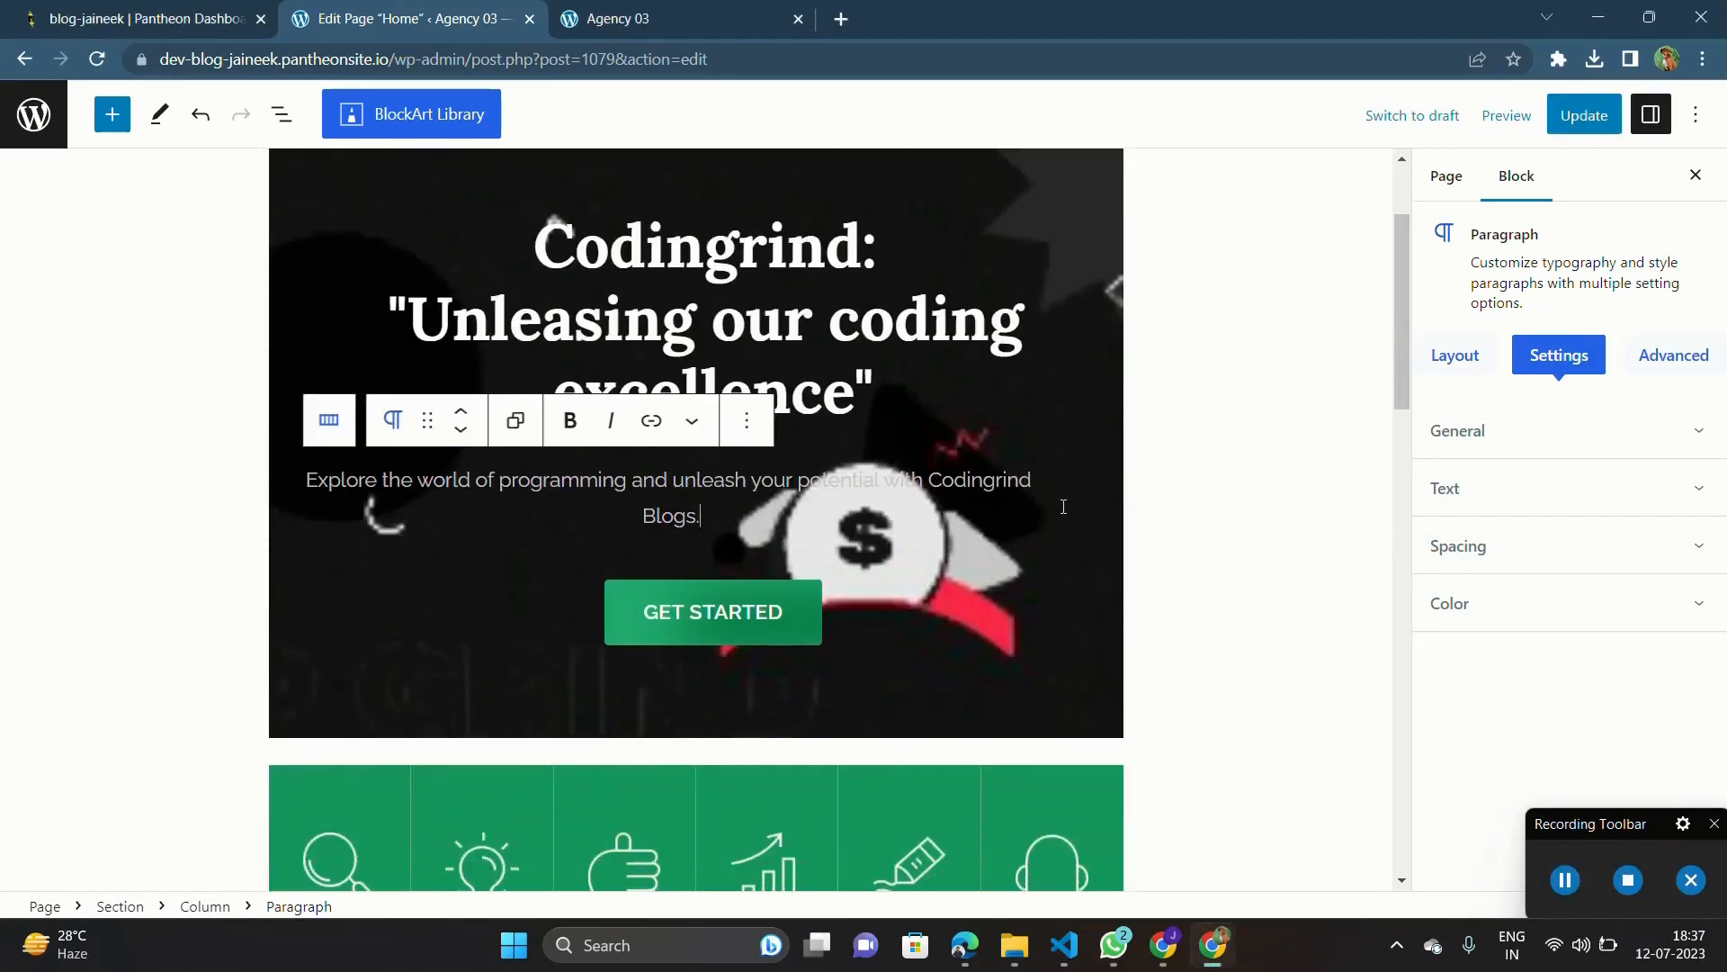
{"action": "left_click", "coordinate": [678, 11]}
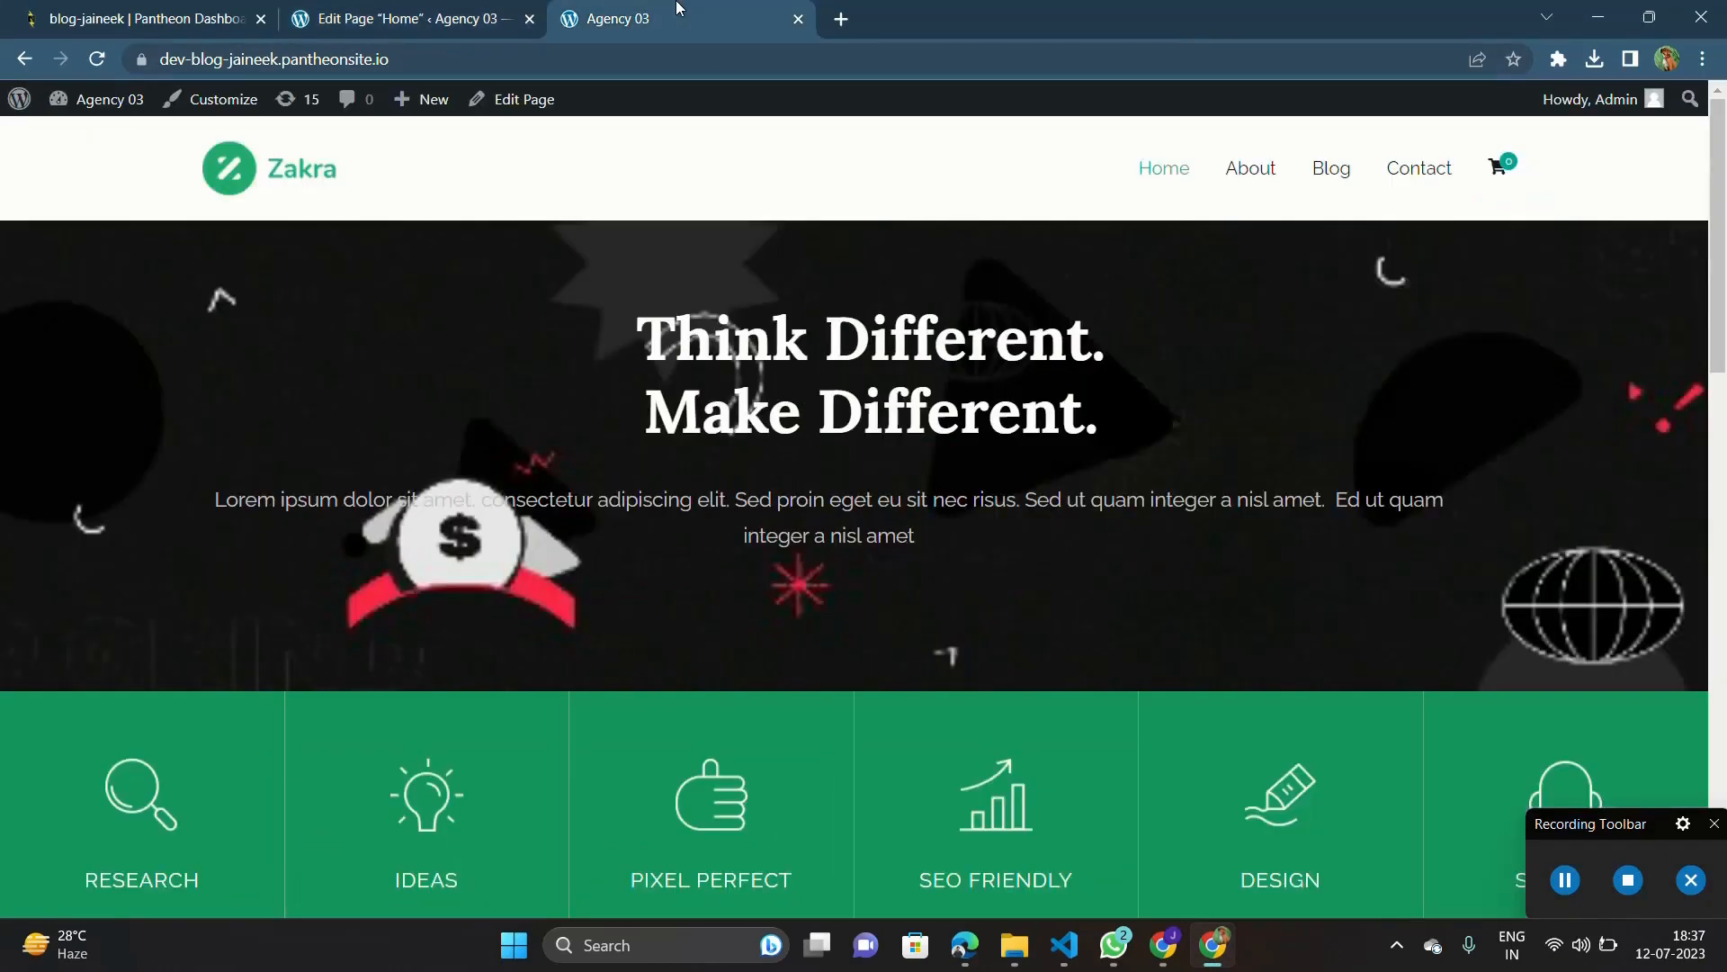
{"action": "key", "text": "F5"}
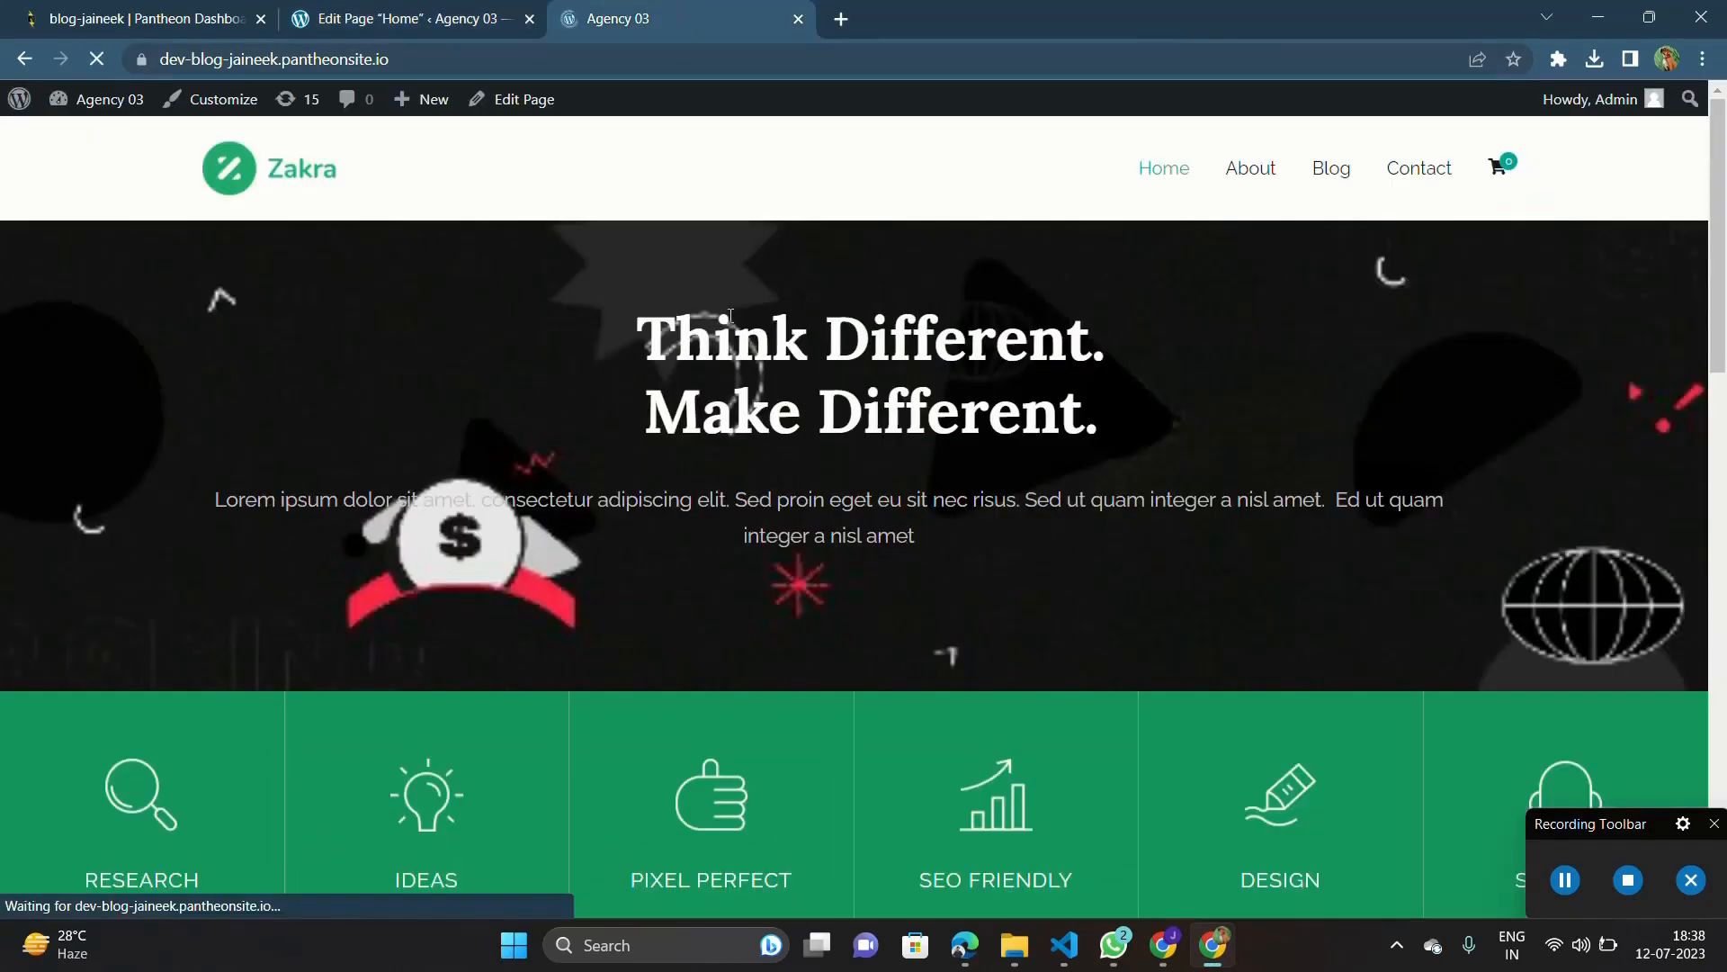
{"action": "scroll", "coordinate": [729, 461], "scroll_direction": "down", "scroll_amount": 3}
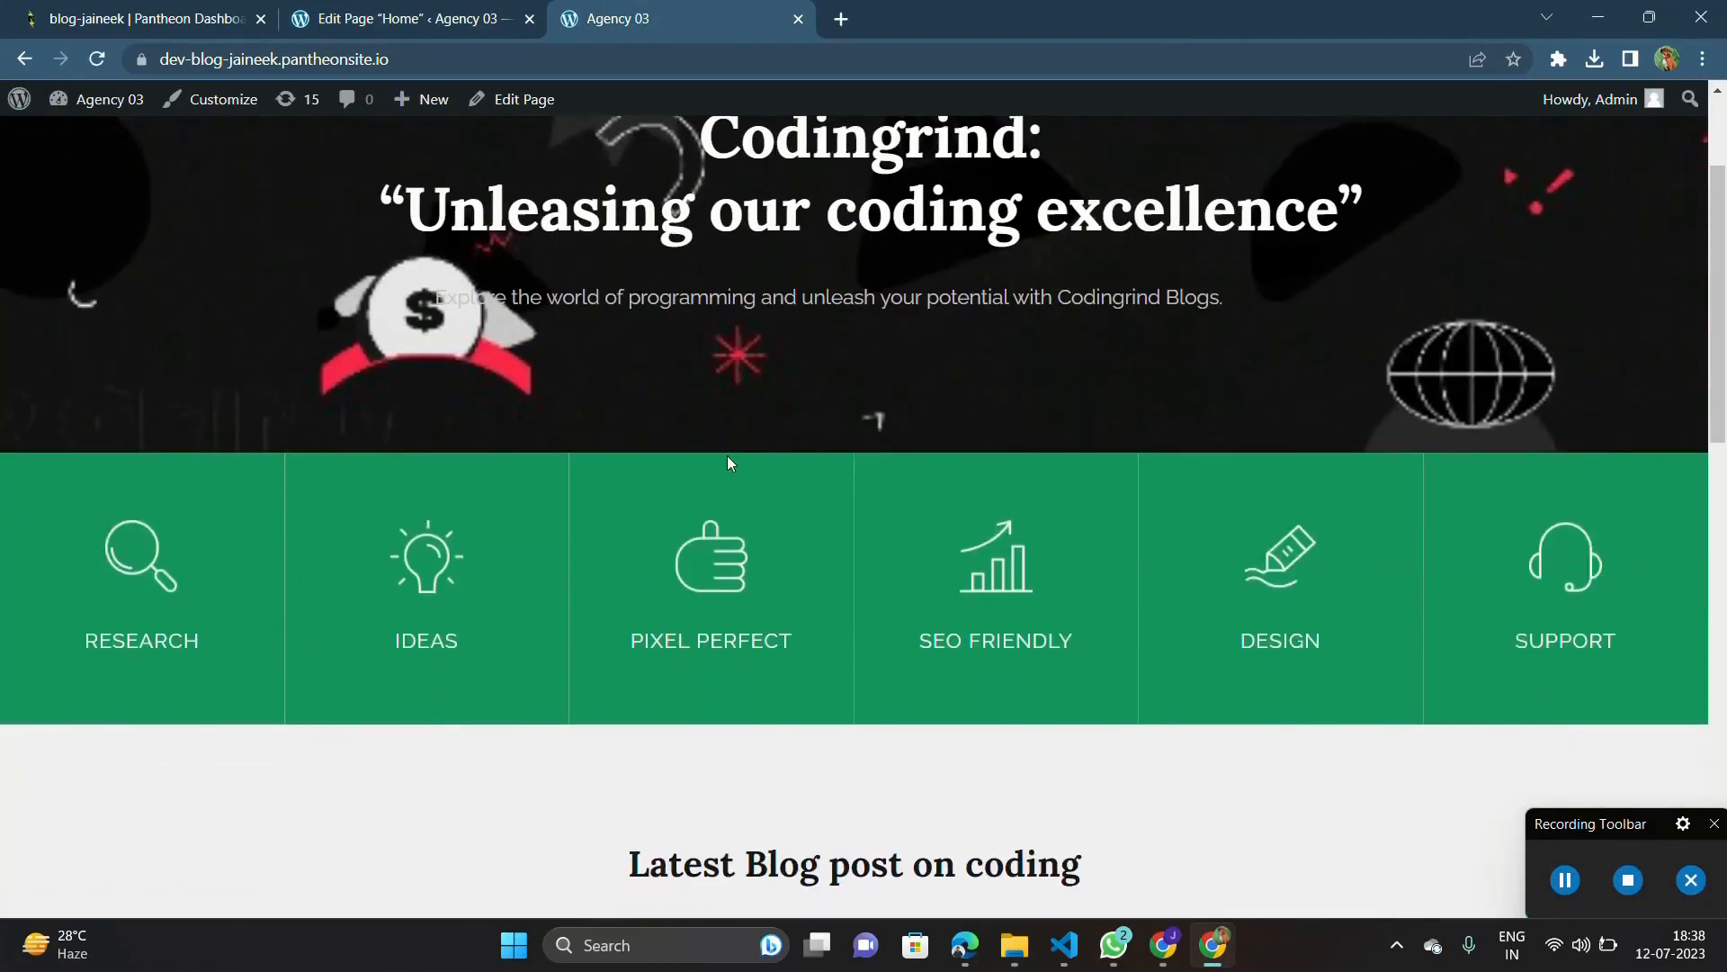
{"action": "scroll", "coordinate": [726, 455], "scroll_direction": "up", "scroll_amount": 3}
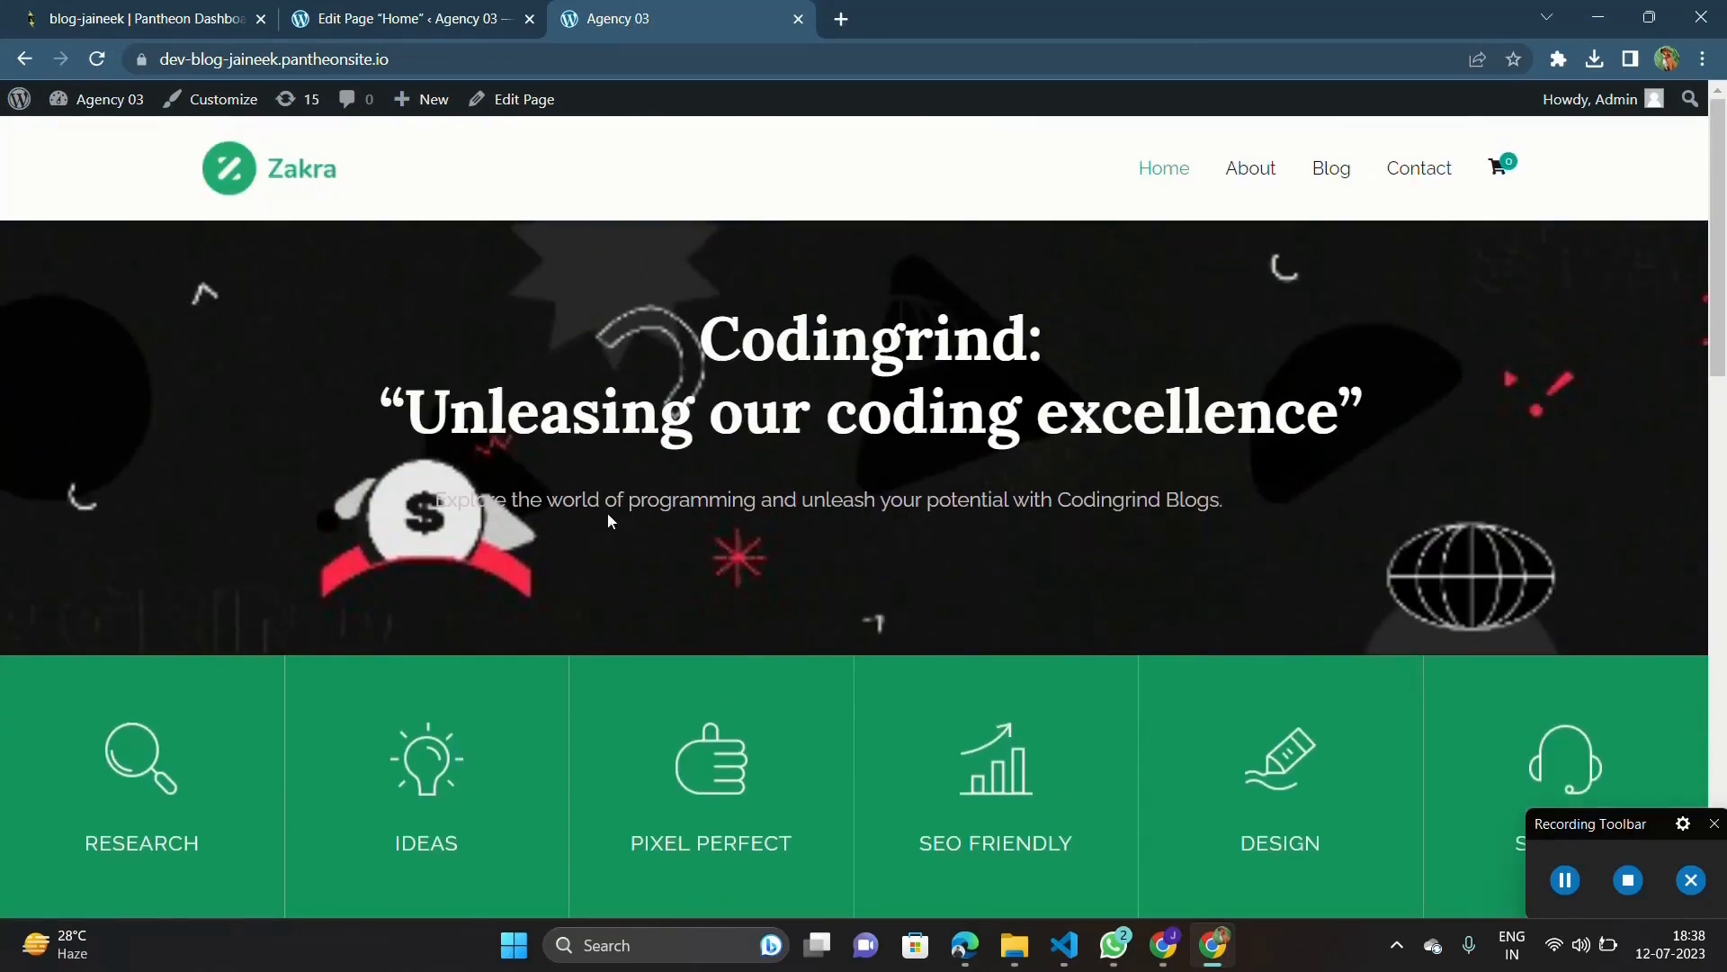
{"action": "left_click_drag", "start_coordinate": [437, 495], "coordinate": [1339, 486]}
{"action": "left_click", "coordinate": [1339, 486]}
{"action": "scroll", "coordinate": [744, 448], "scroll_direction": "down", "scroll_amount": 7}
{"action": "scroll", "coordinate": [682, 421], "scroll_direction": "up", "scroll_amount": 2}
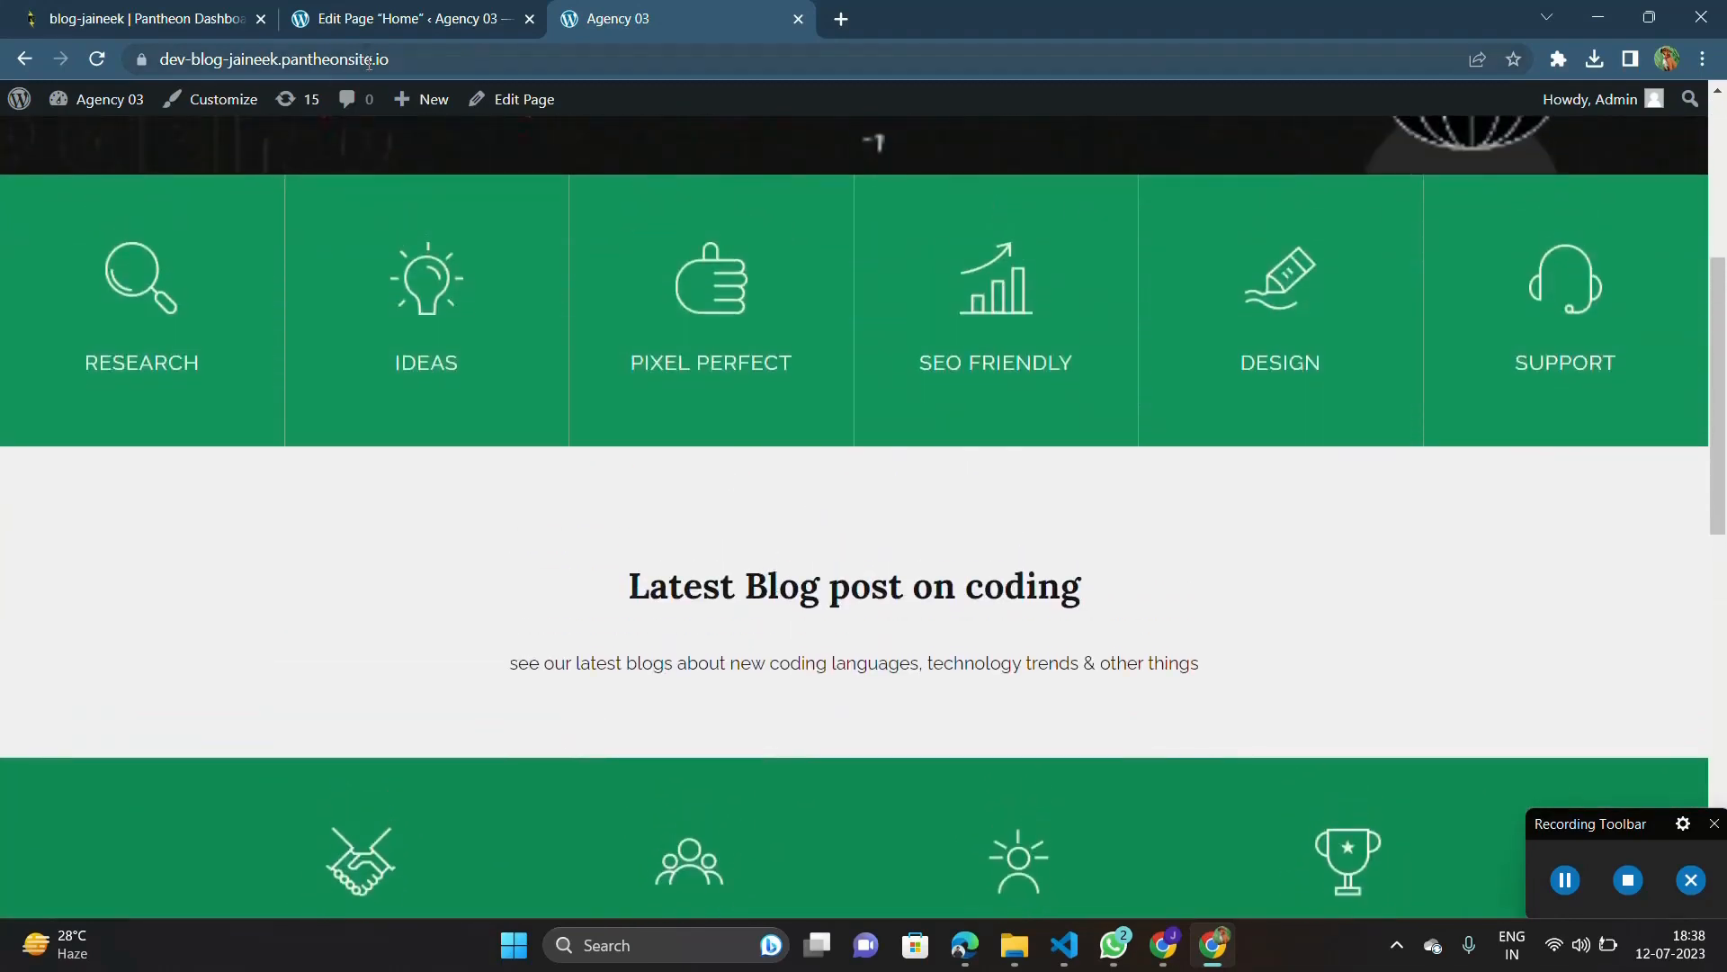
Step: Set the hover background color of the Research column in the page editor to black #000000
{"action": "left_click", "coordinate": [407, 18]}
{"action": "scroll", "coordinate": [471, 459], "scroll_direction": "down", "scroll_amount": 5}
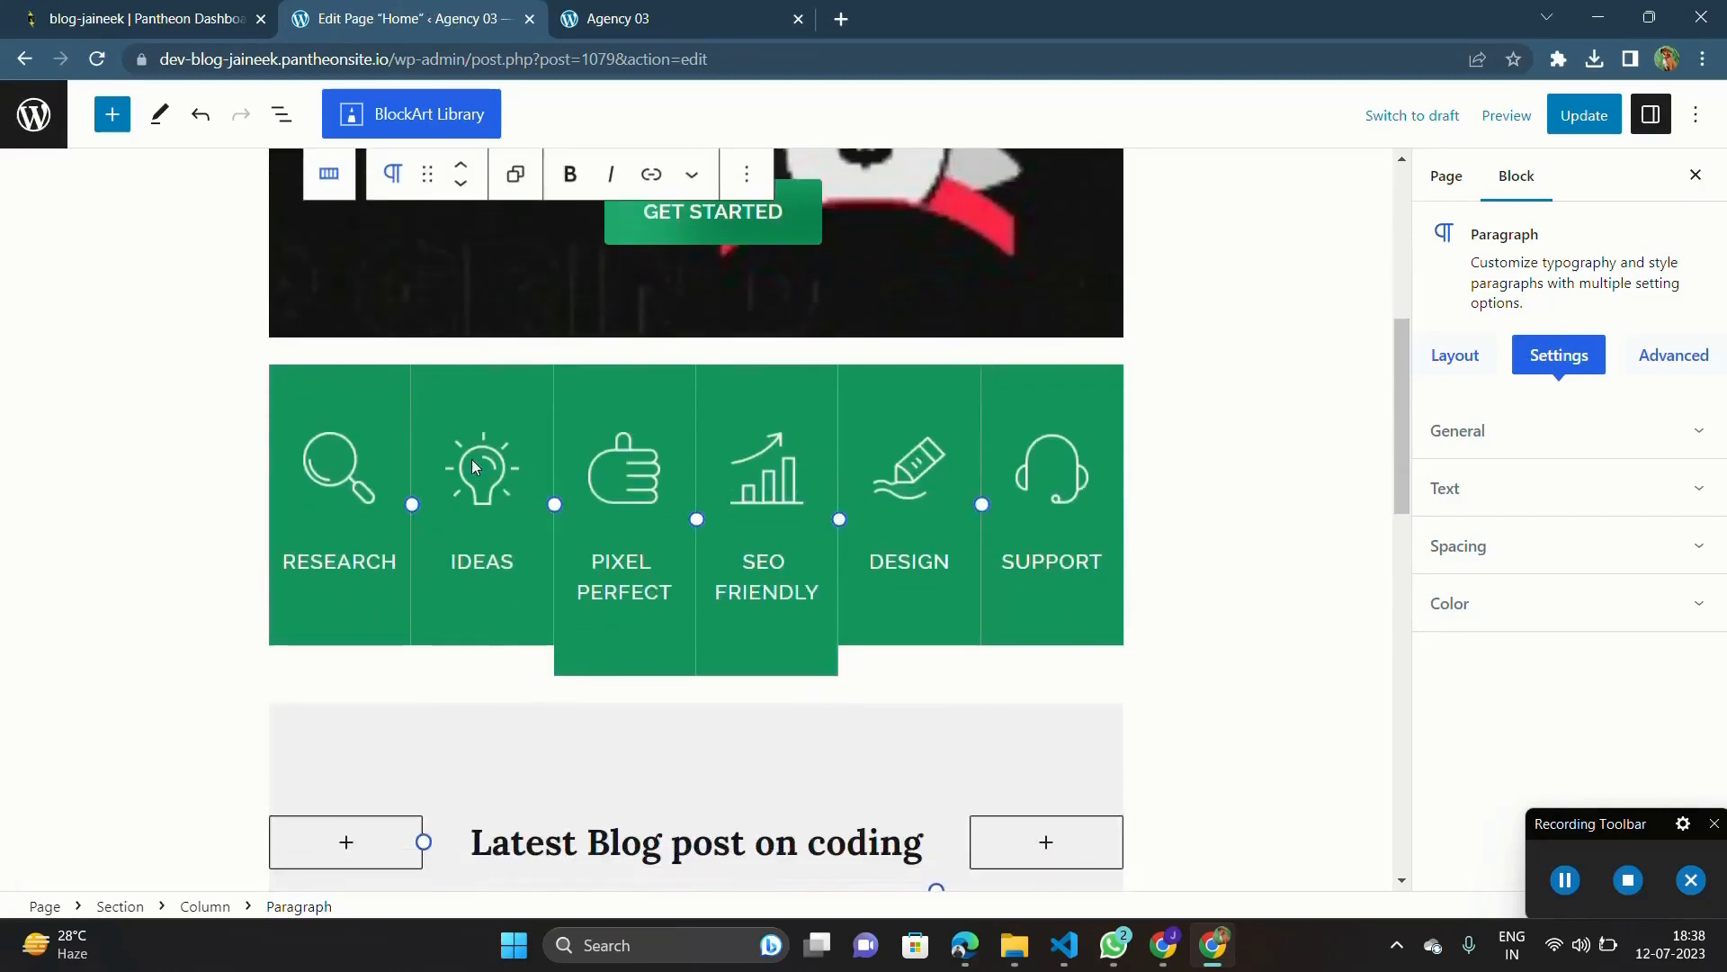
{"action": "left_click", "coordinate": [344, 459]}
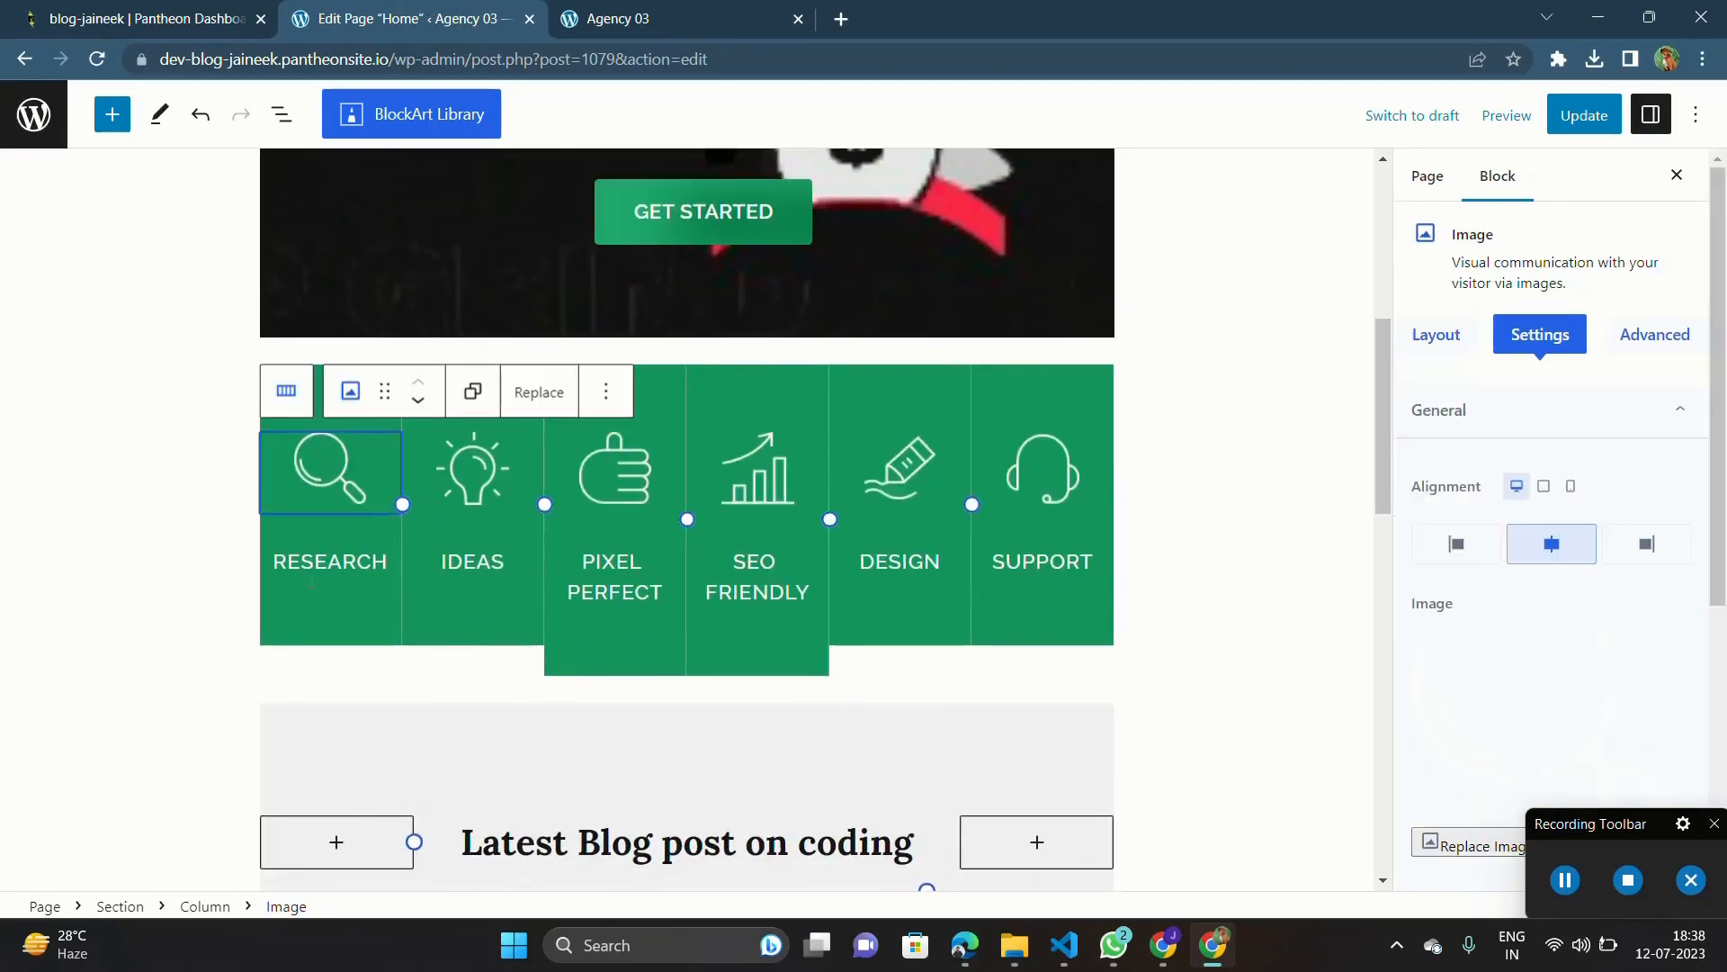
{"action": "left_click", "coordinate": [297, 610]}
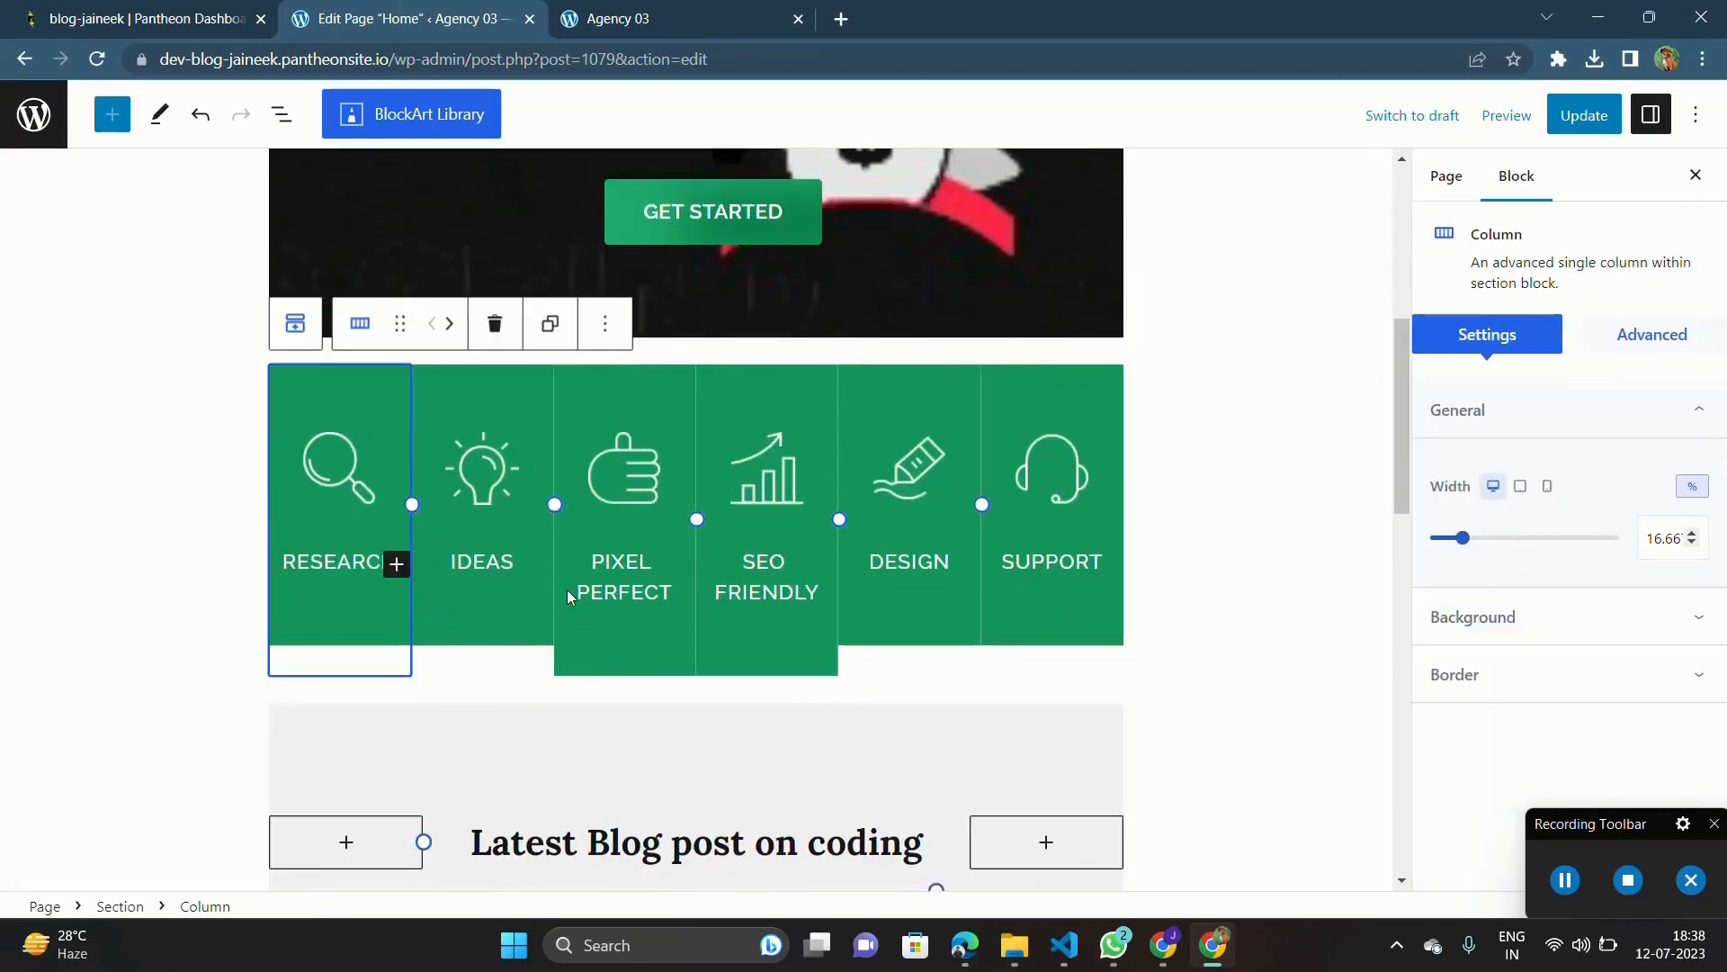
{"action": "left_click", "coordinate": [1536, 617]}
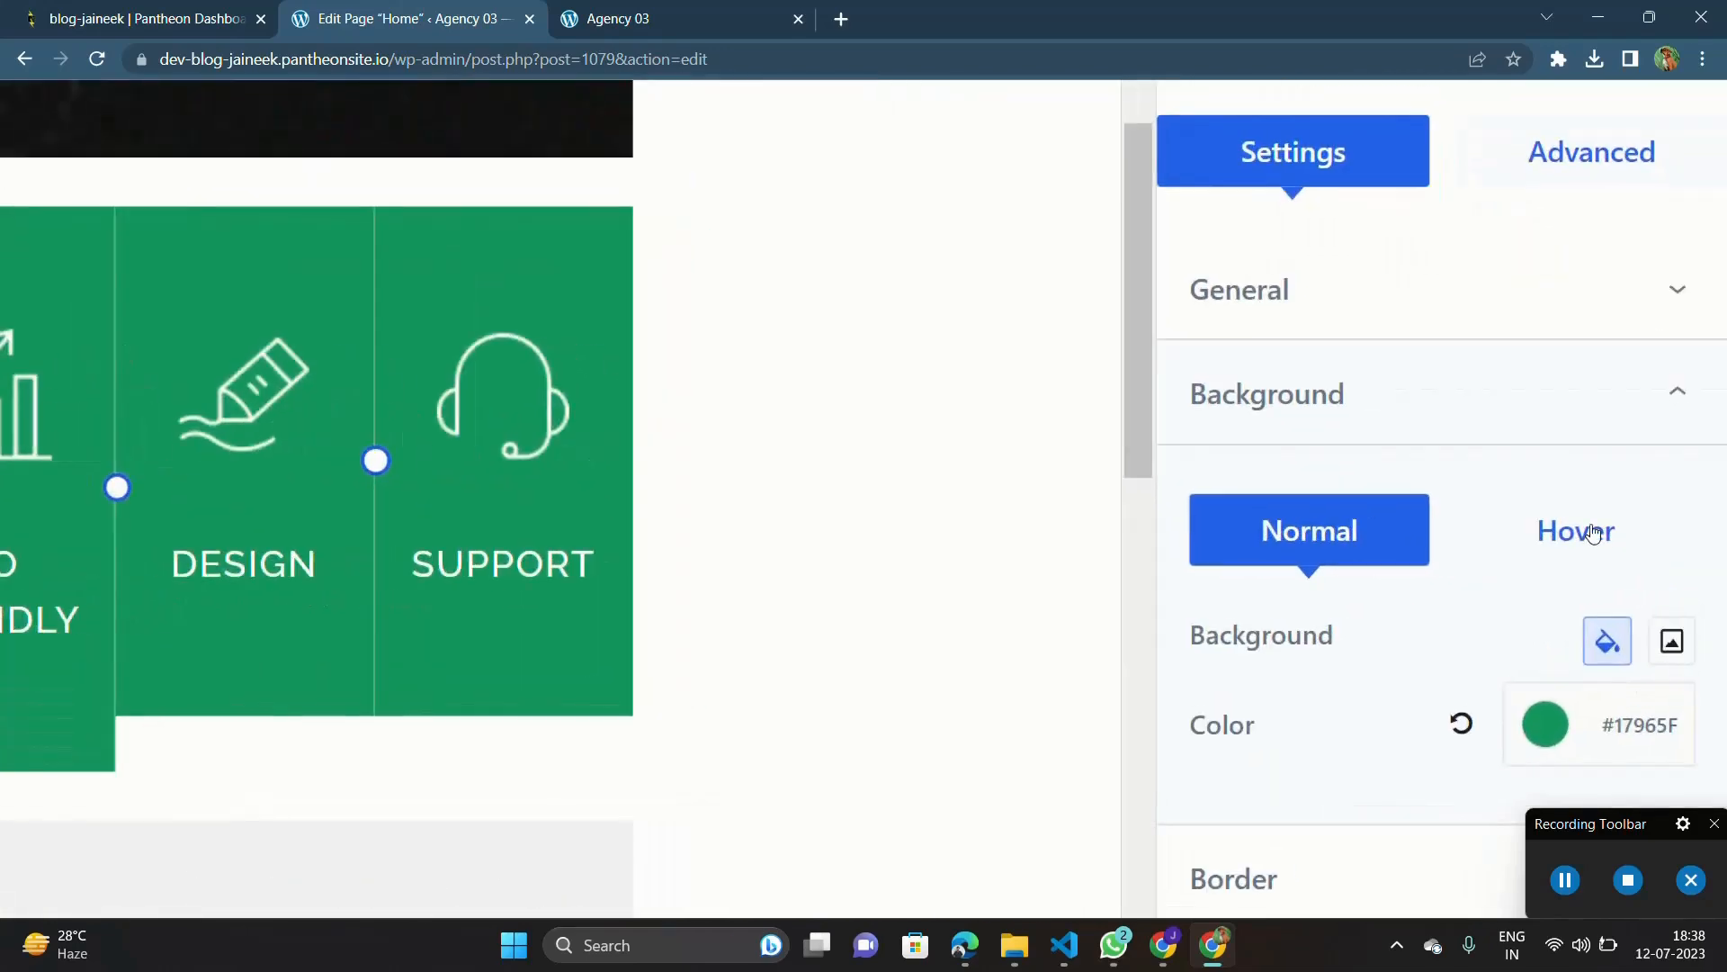
{"action": "left_click", "coordinate": [1593, 533]}
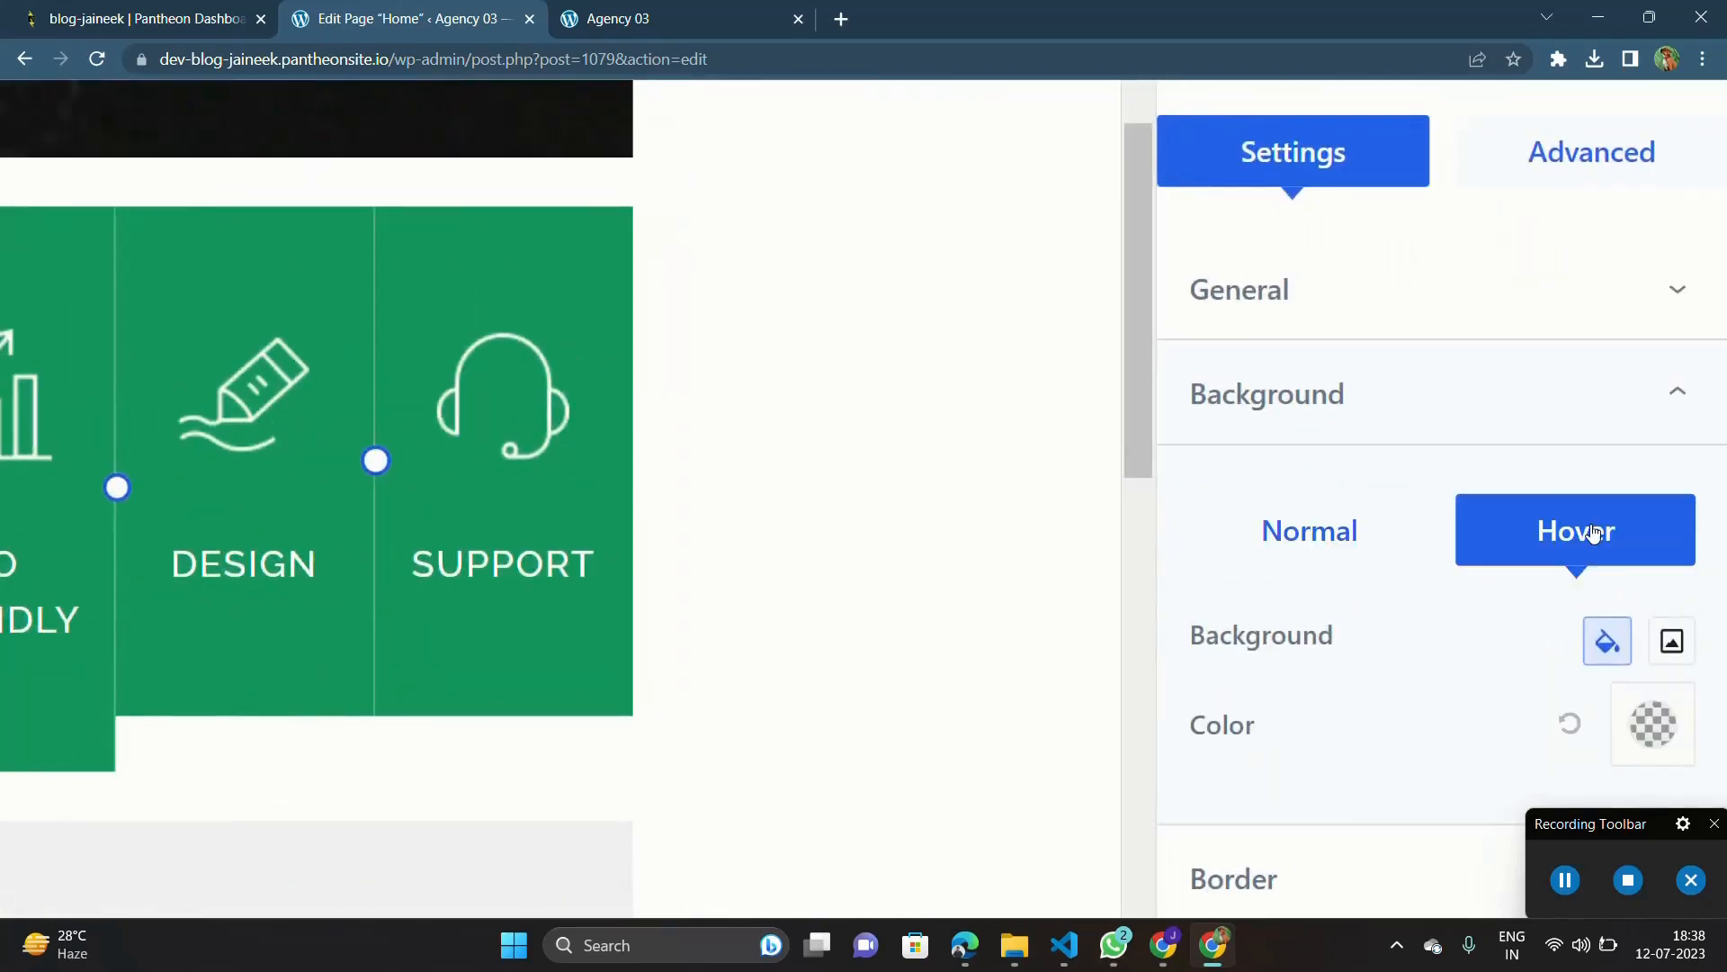
{"action": "left_click", "coordinate": [1682, 655]}
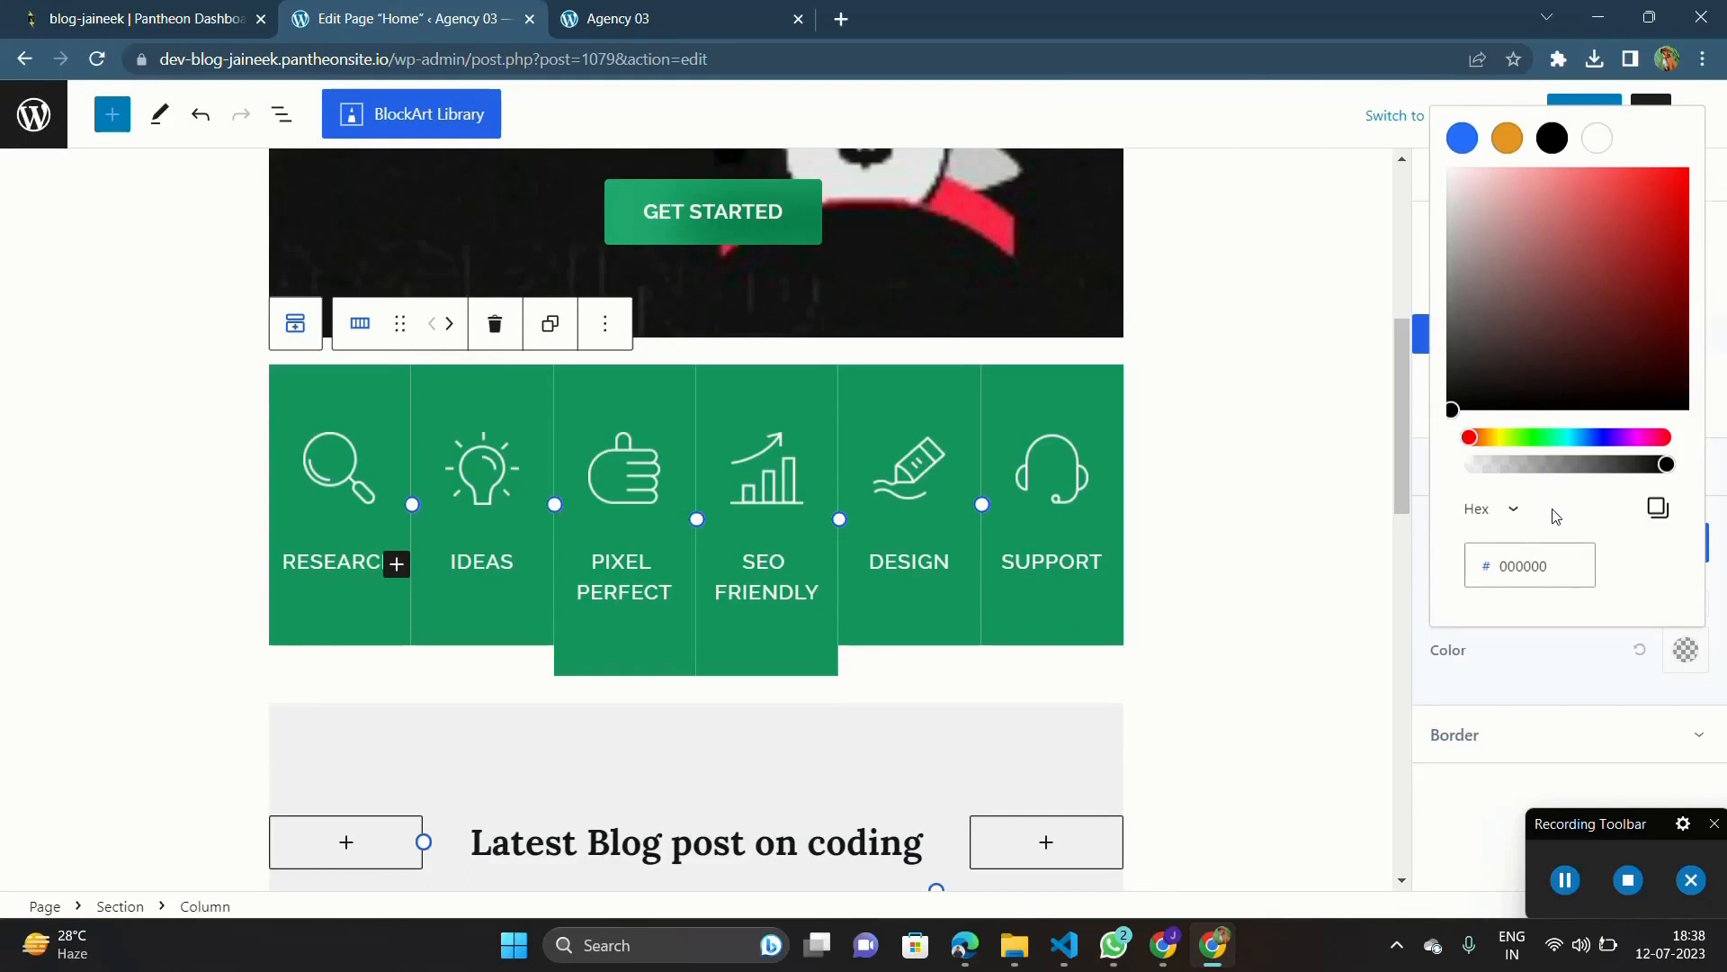
{"action": "left_click_drag", "start_coordinate": [1474, 380], "coordinate": [1449, 421]}
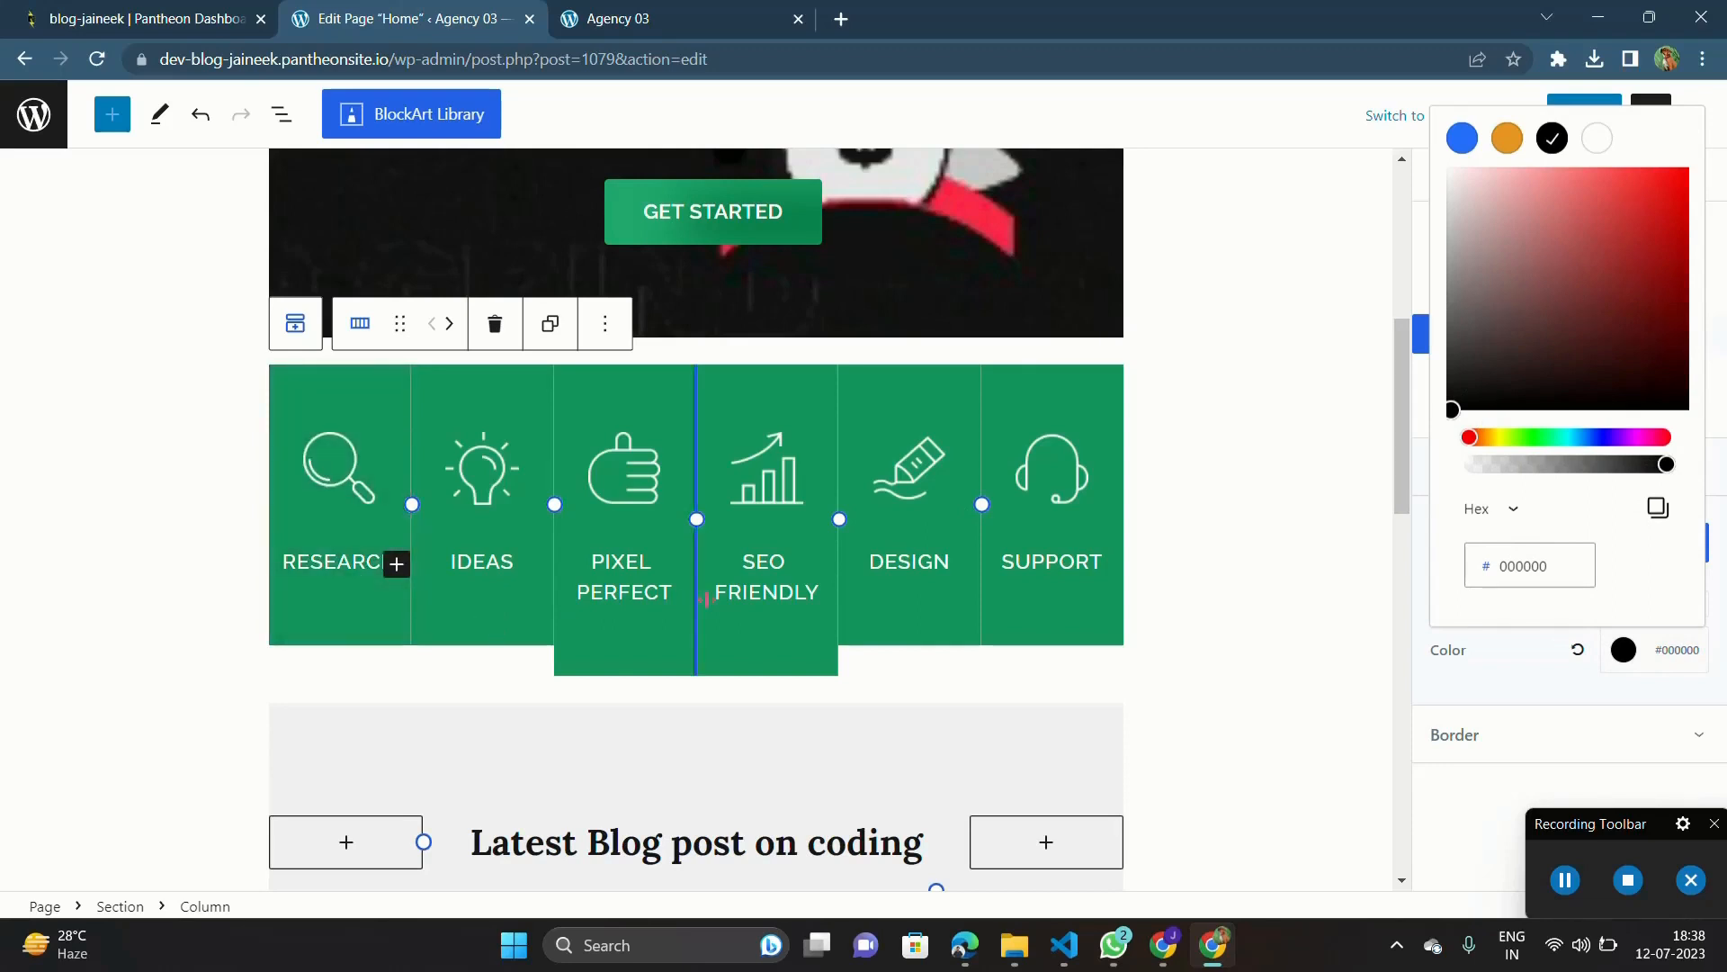
Step: Set the hover background color of the Ideas column to black #000000
{"action": "left_click", "coordinate": [452, 641]}
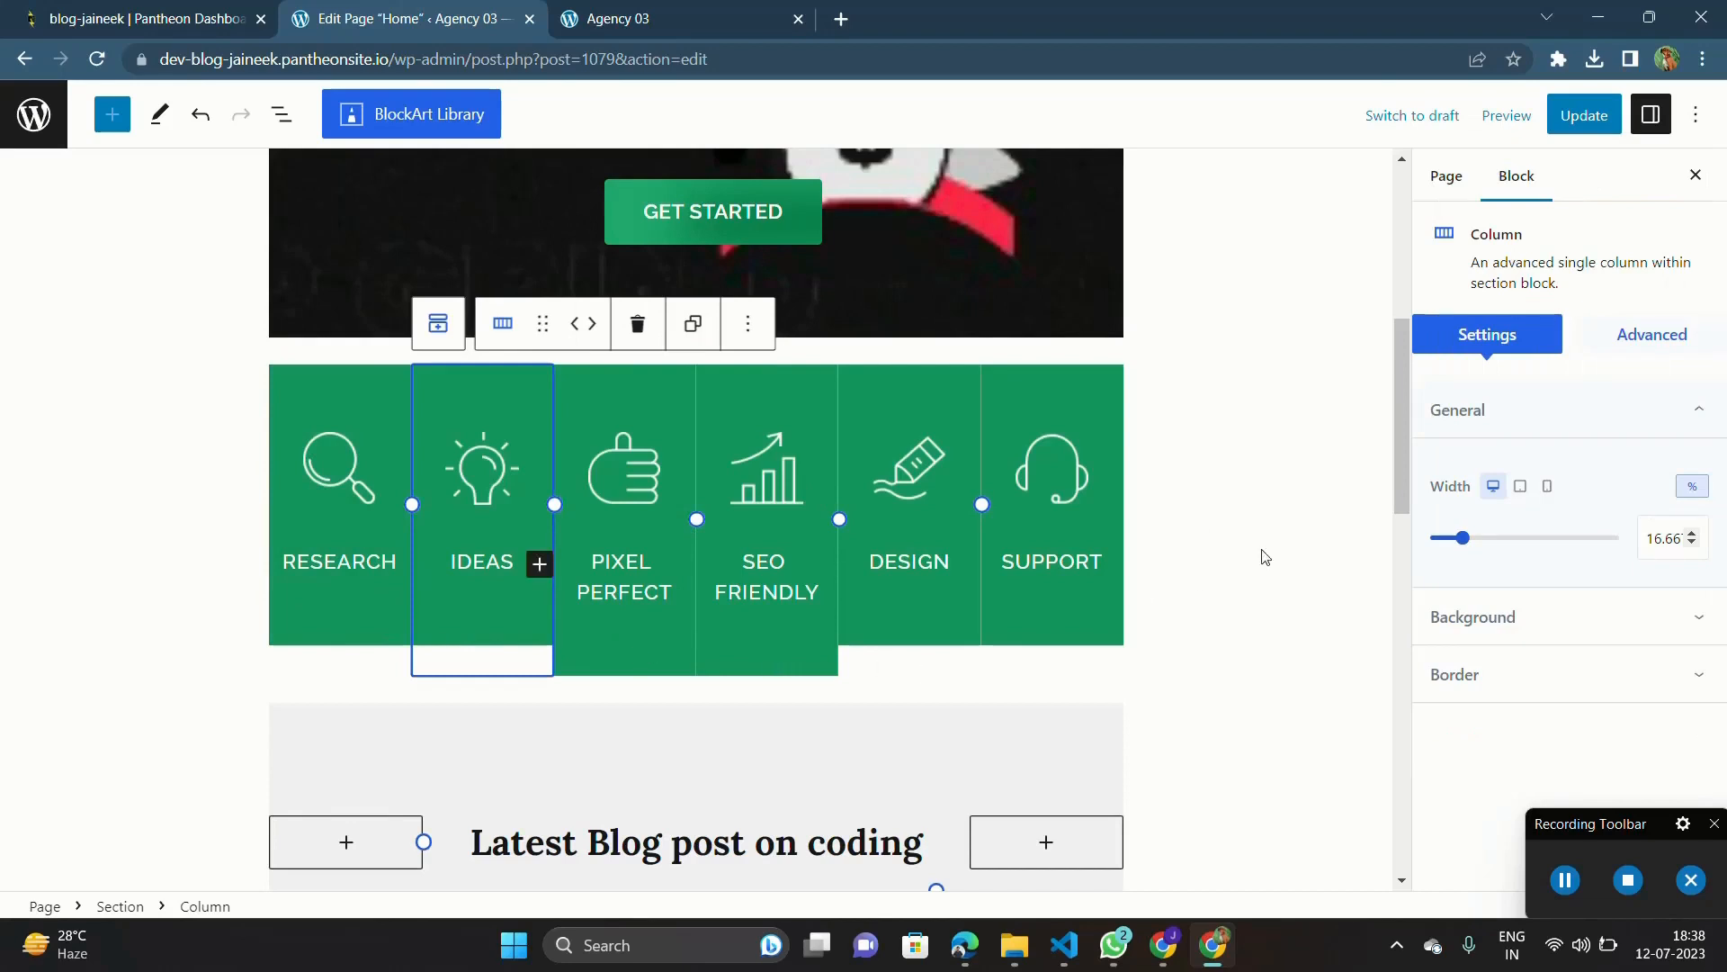
{"action": "left_click", "coordinate": [1516, 621]}
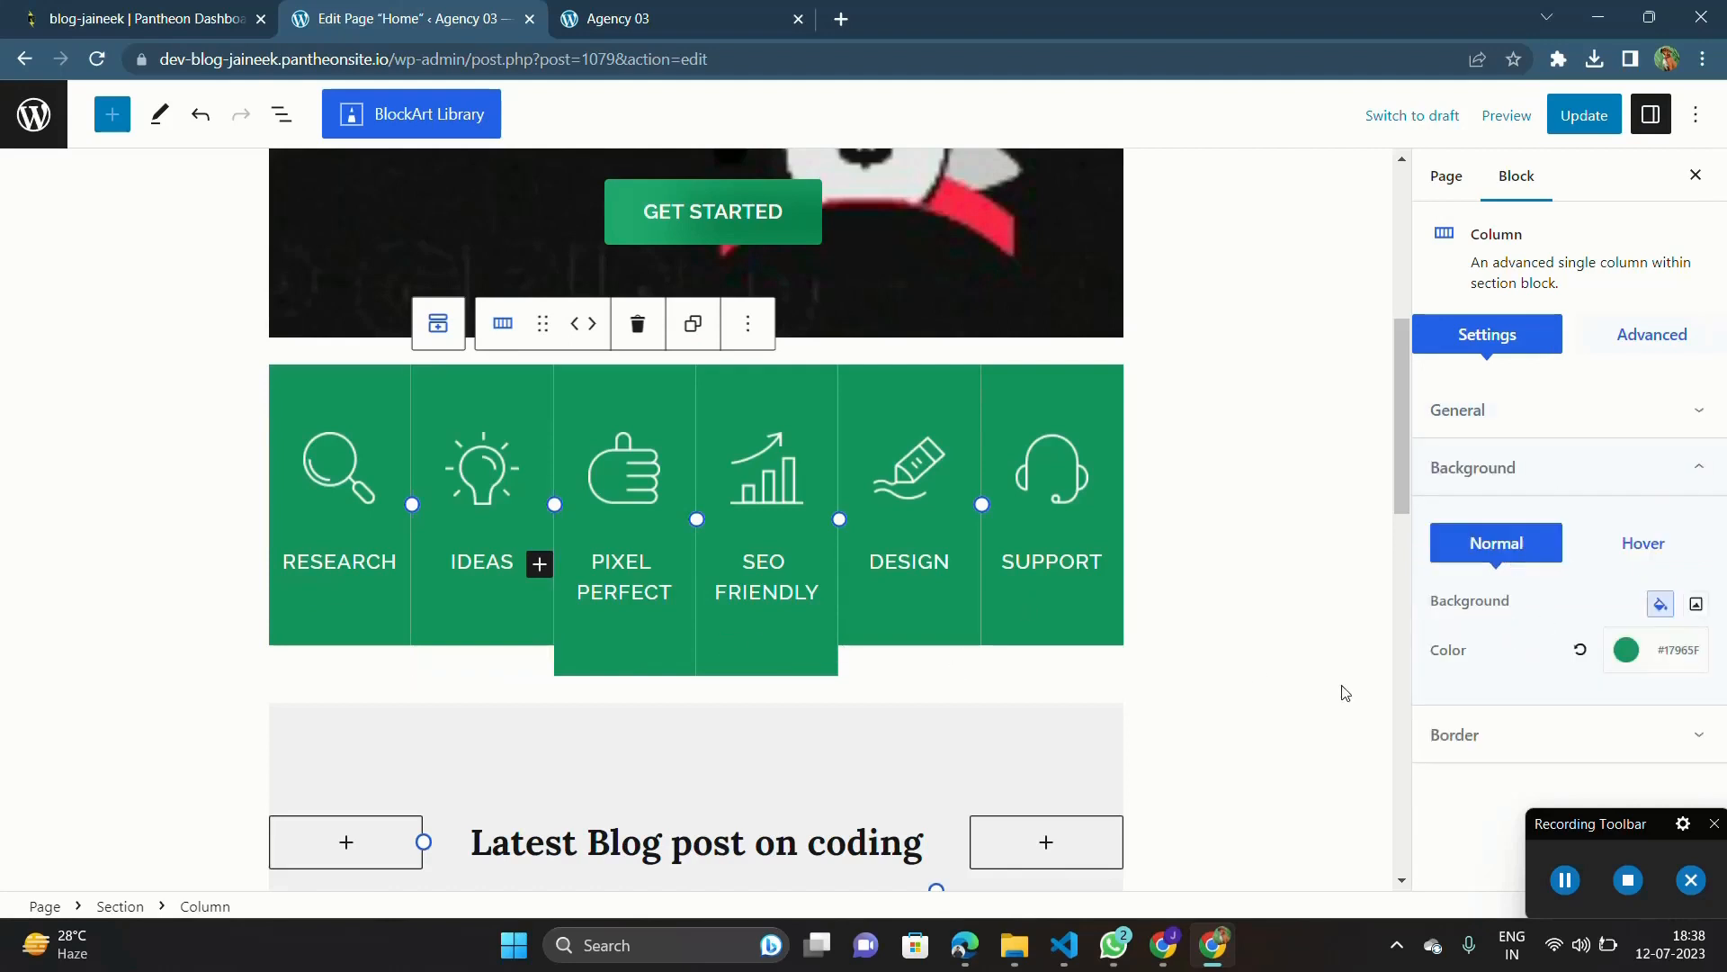
{"action": "left_click", "coordinate": [1634, 545]}
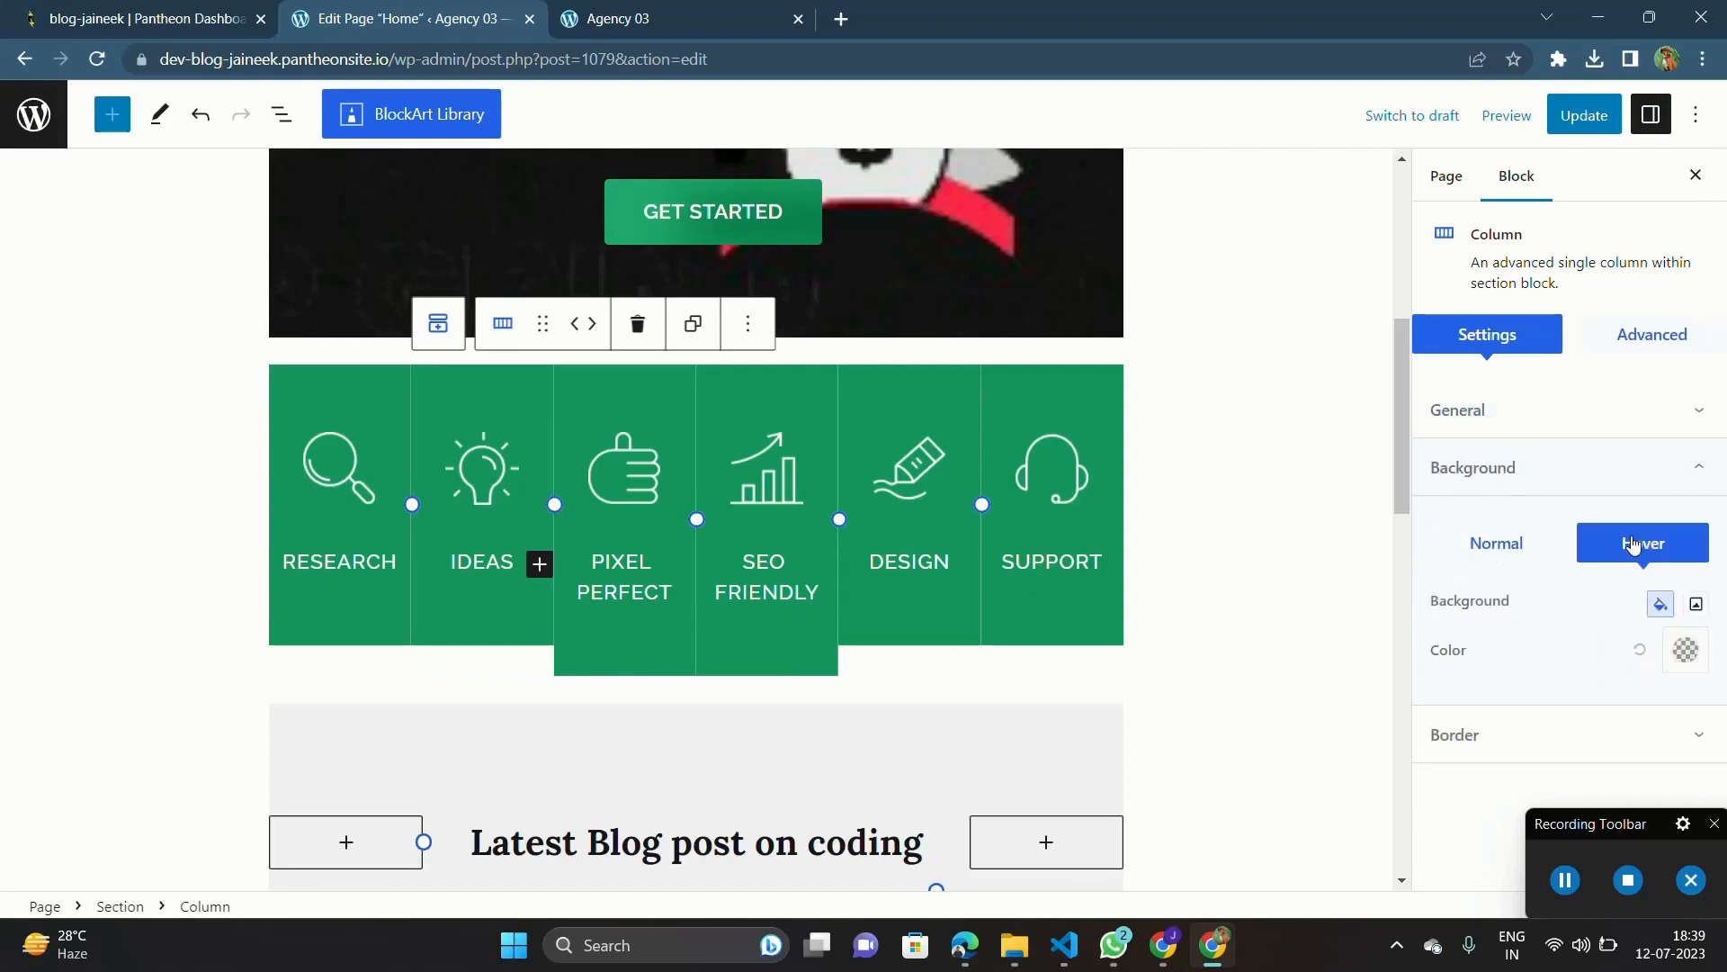
{"action": "left_click", "coordinate": [1686, 652]}
{"action": "left_click", "coordinate": [1463, 366]}
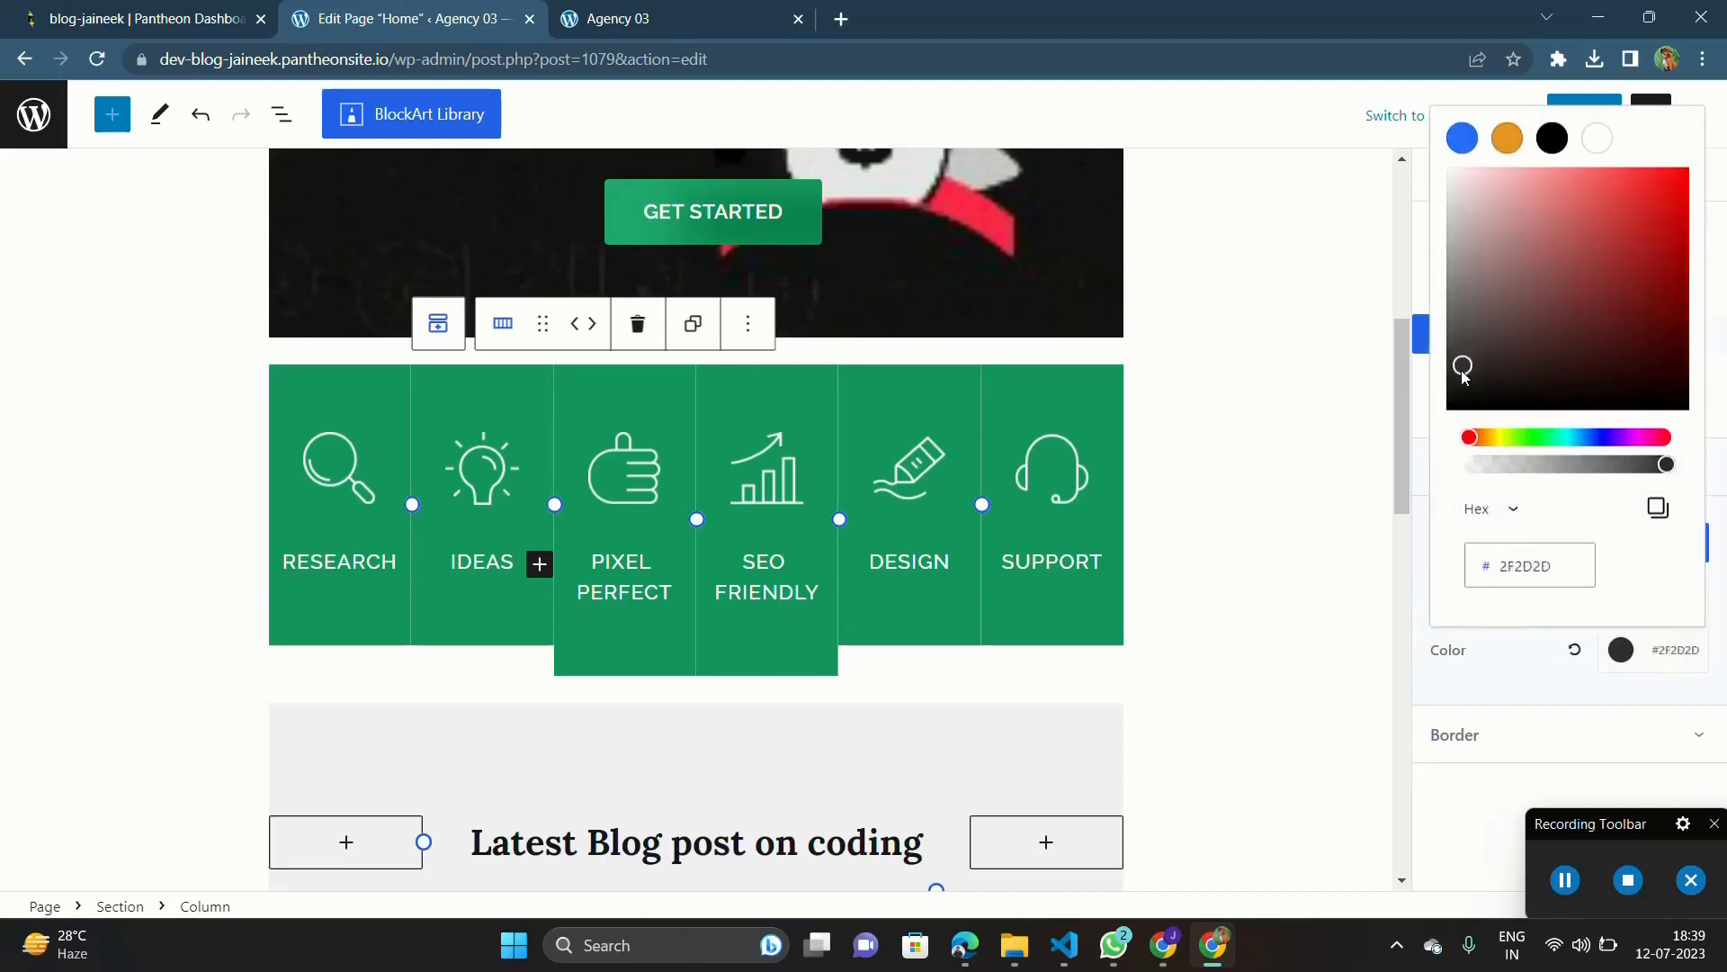
{"action": "left_click_drag", "start_coordinate": [1463, 366], "coordinate": [1445, 423]}
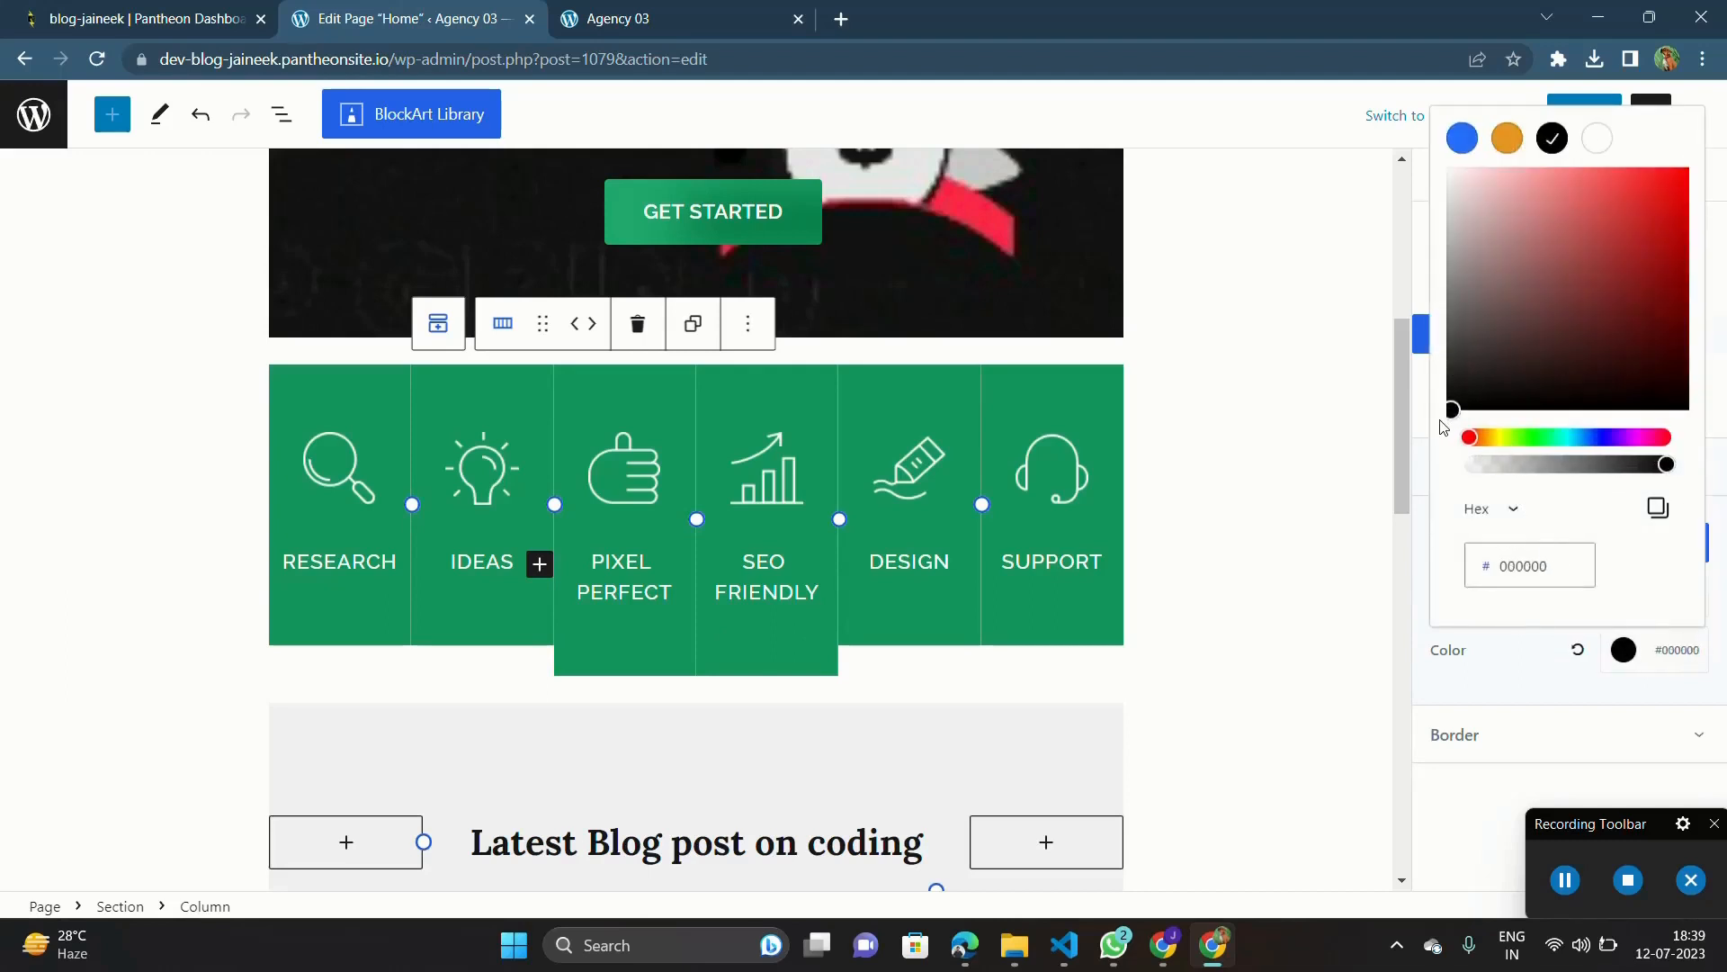
Step: Set the hover background color of the Pixel Perfect column to black #000000
{"action": "left_click", "coordinate": [642, 663]}
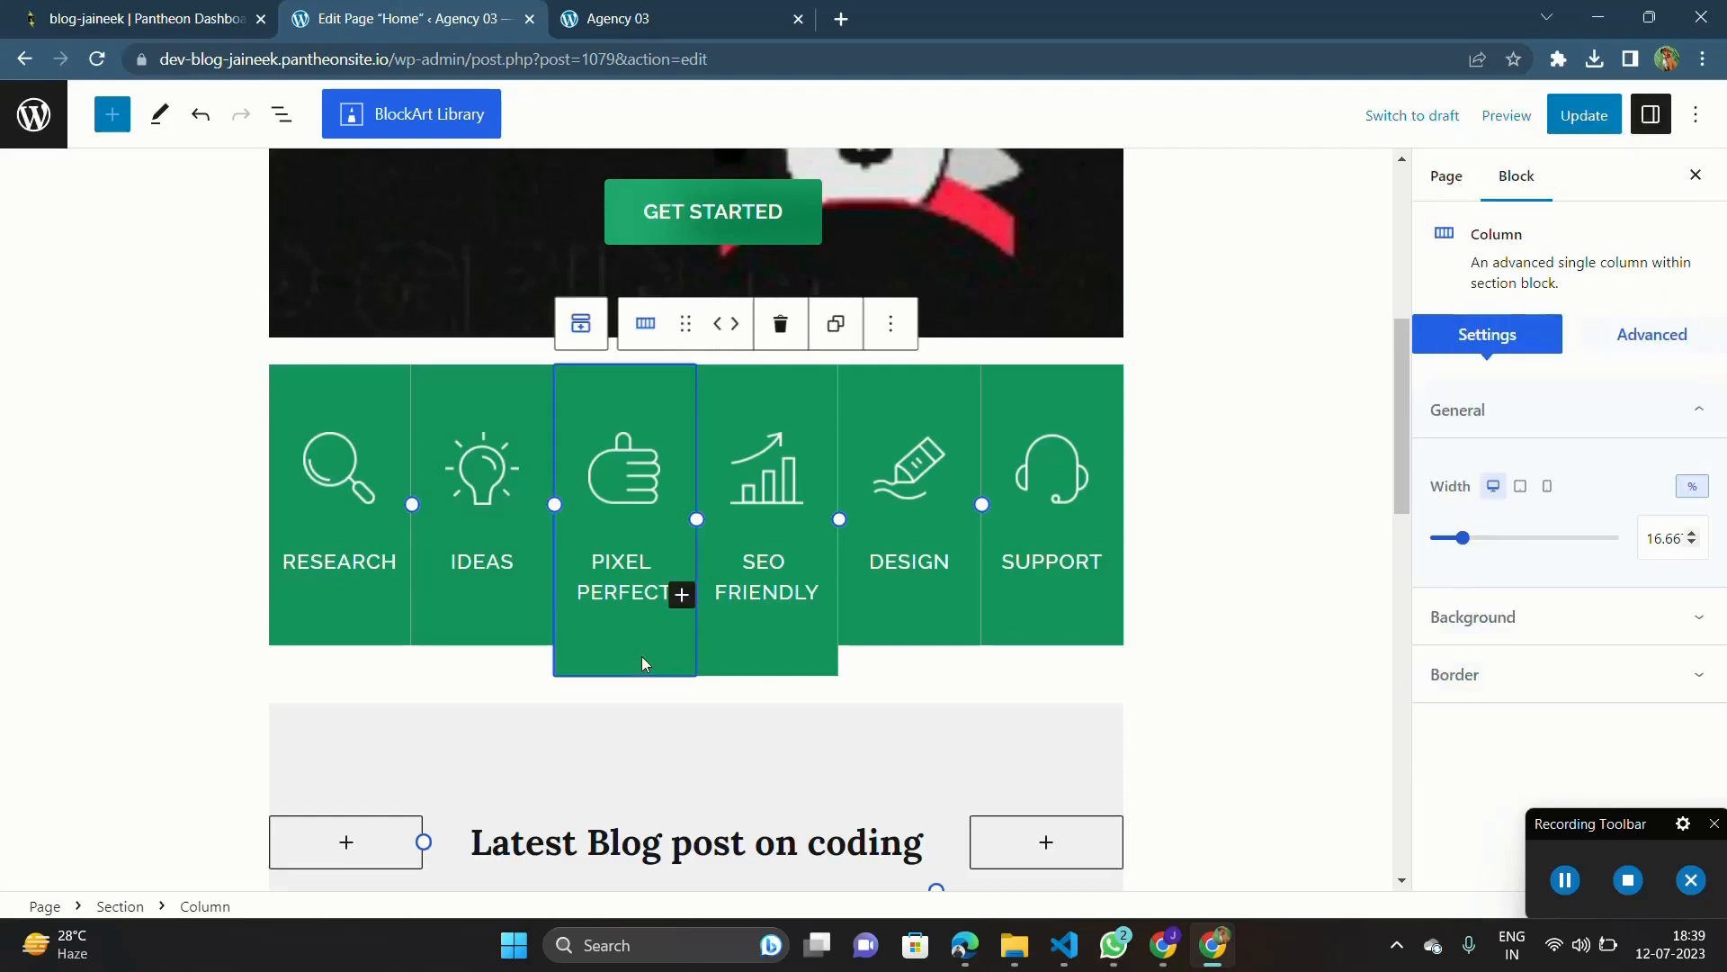
{"action": "left_click", "coordinate": [1549, 619]}
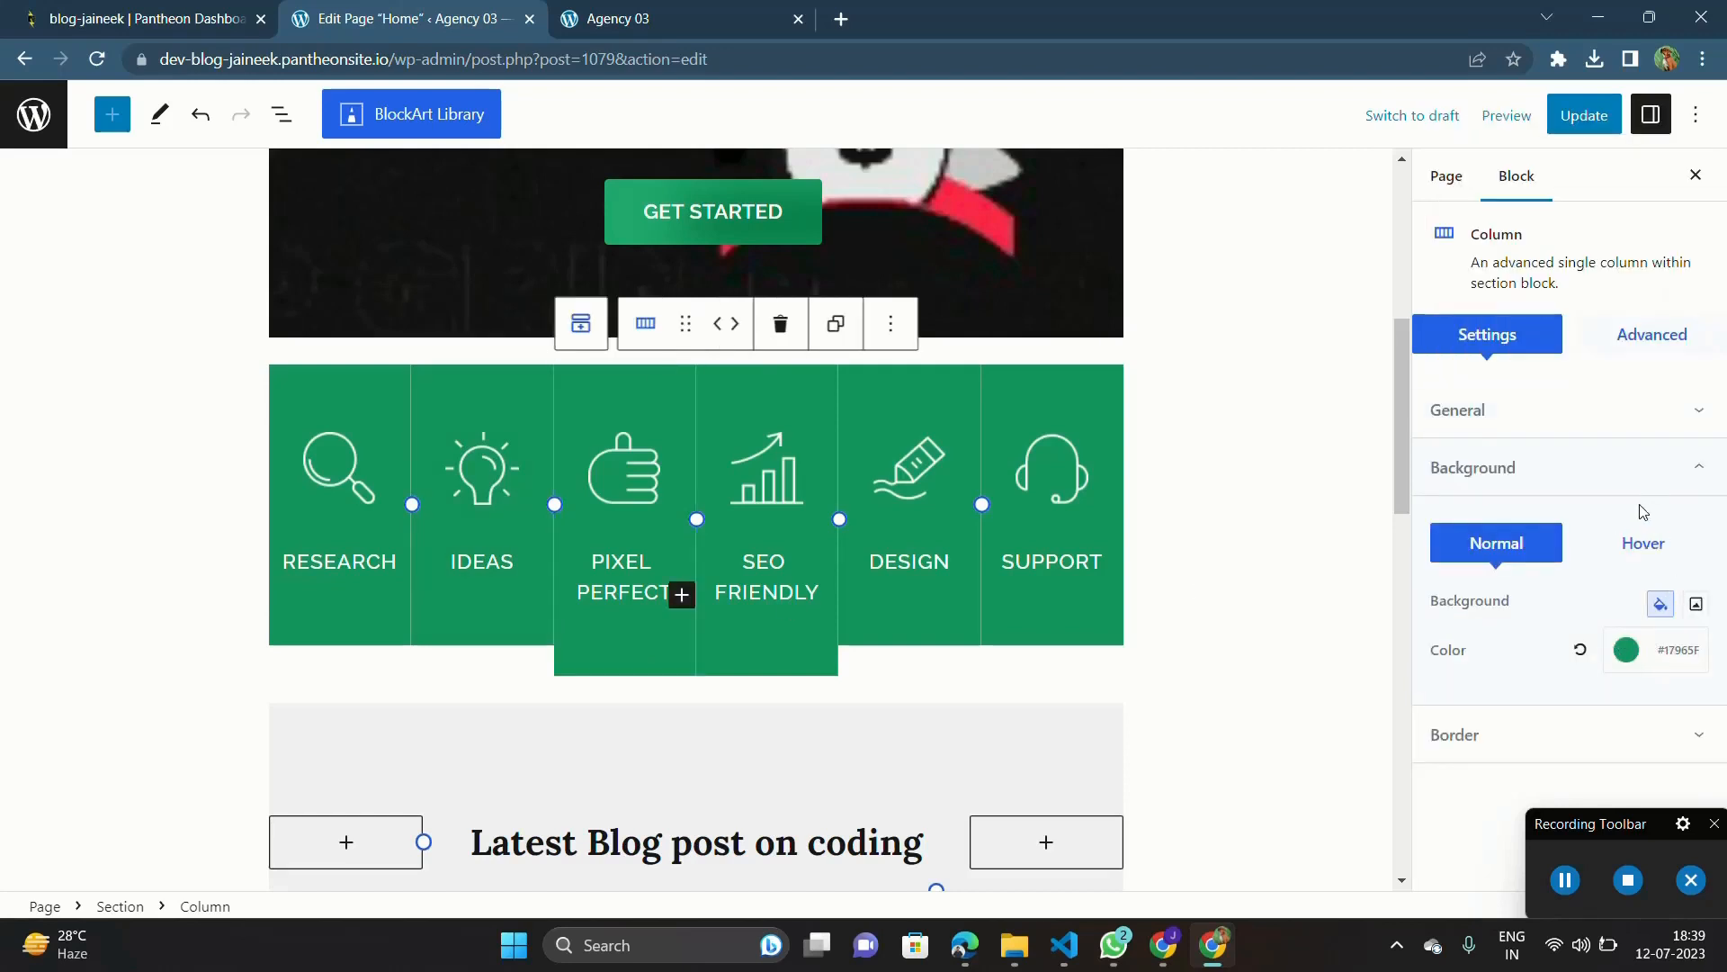
{"action": "left_click", "coordinate": [1639, 546]}
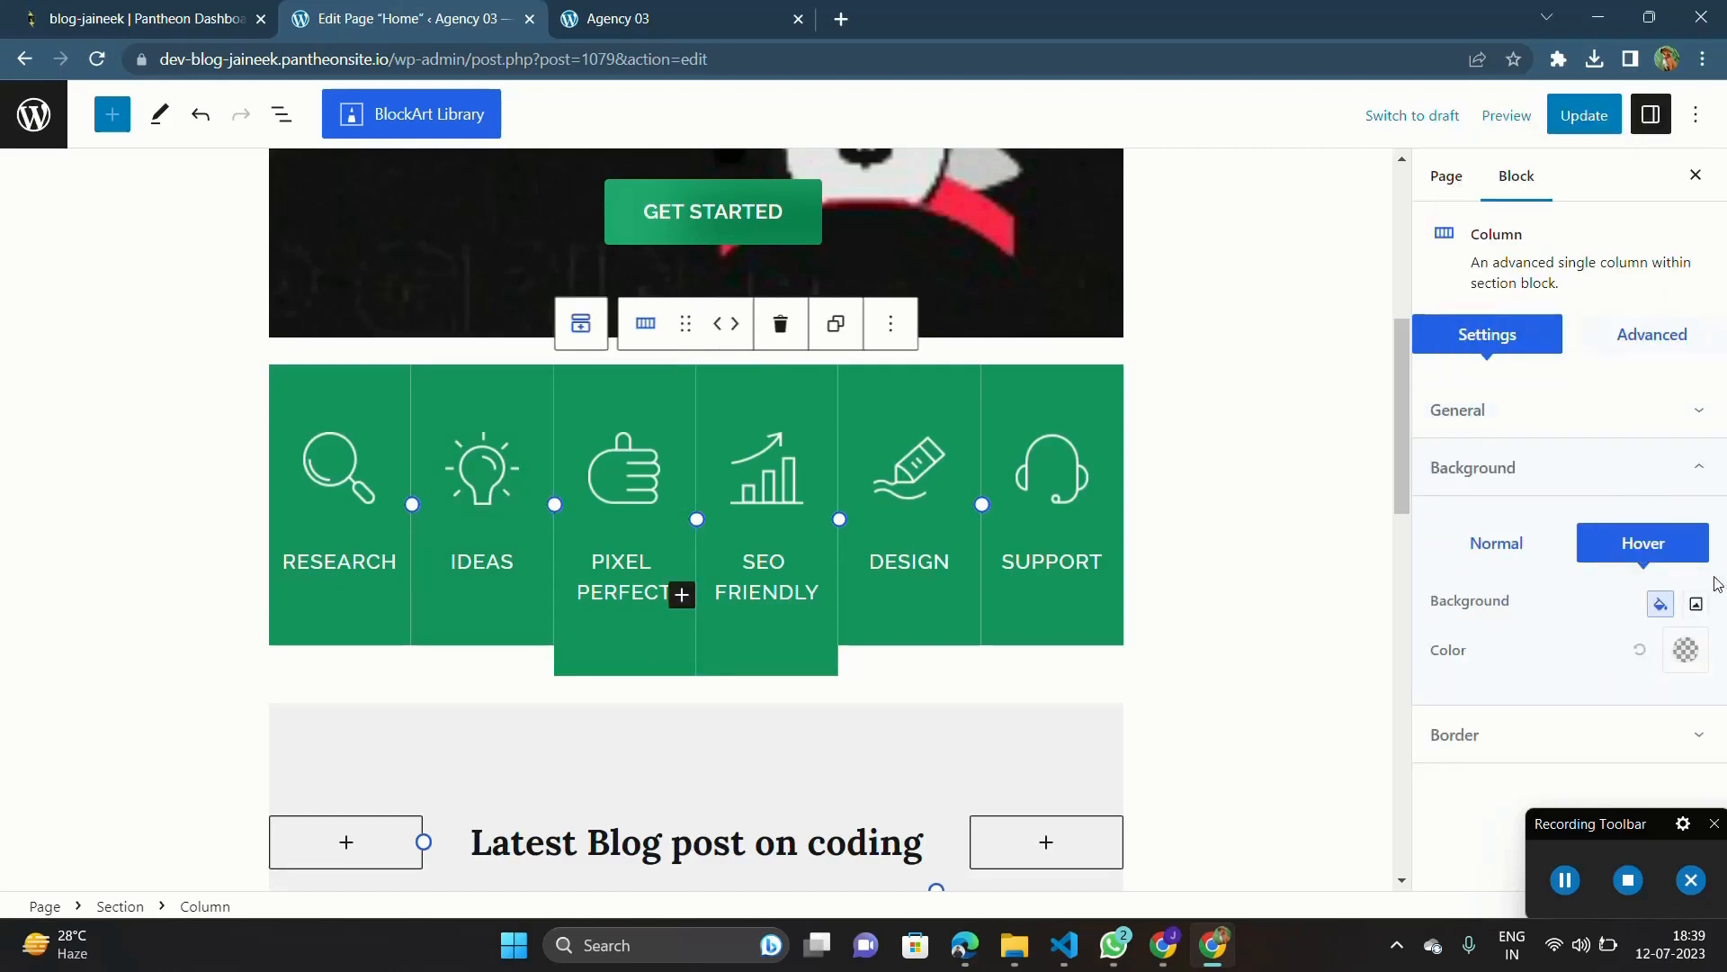
{"action": "left_click", "coordinate": [1686, 649]}
{"action": "left_click", "coordinate": [1482, 368]}
{"action": "left_click_drag", "start_coordinate": [1482, 368], "coordinate": [1408, 445]}
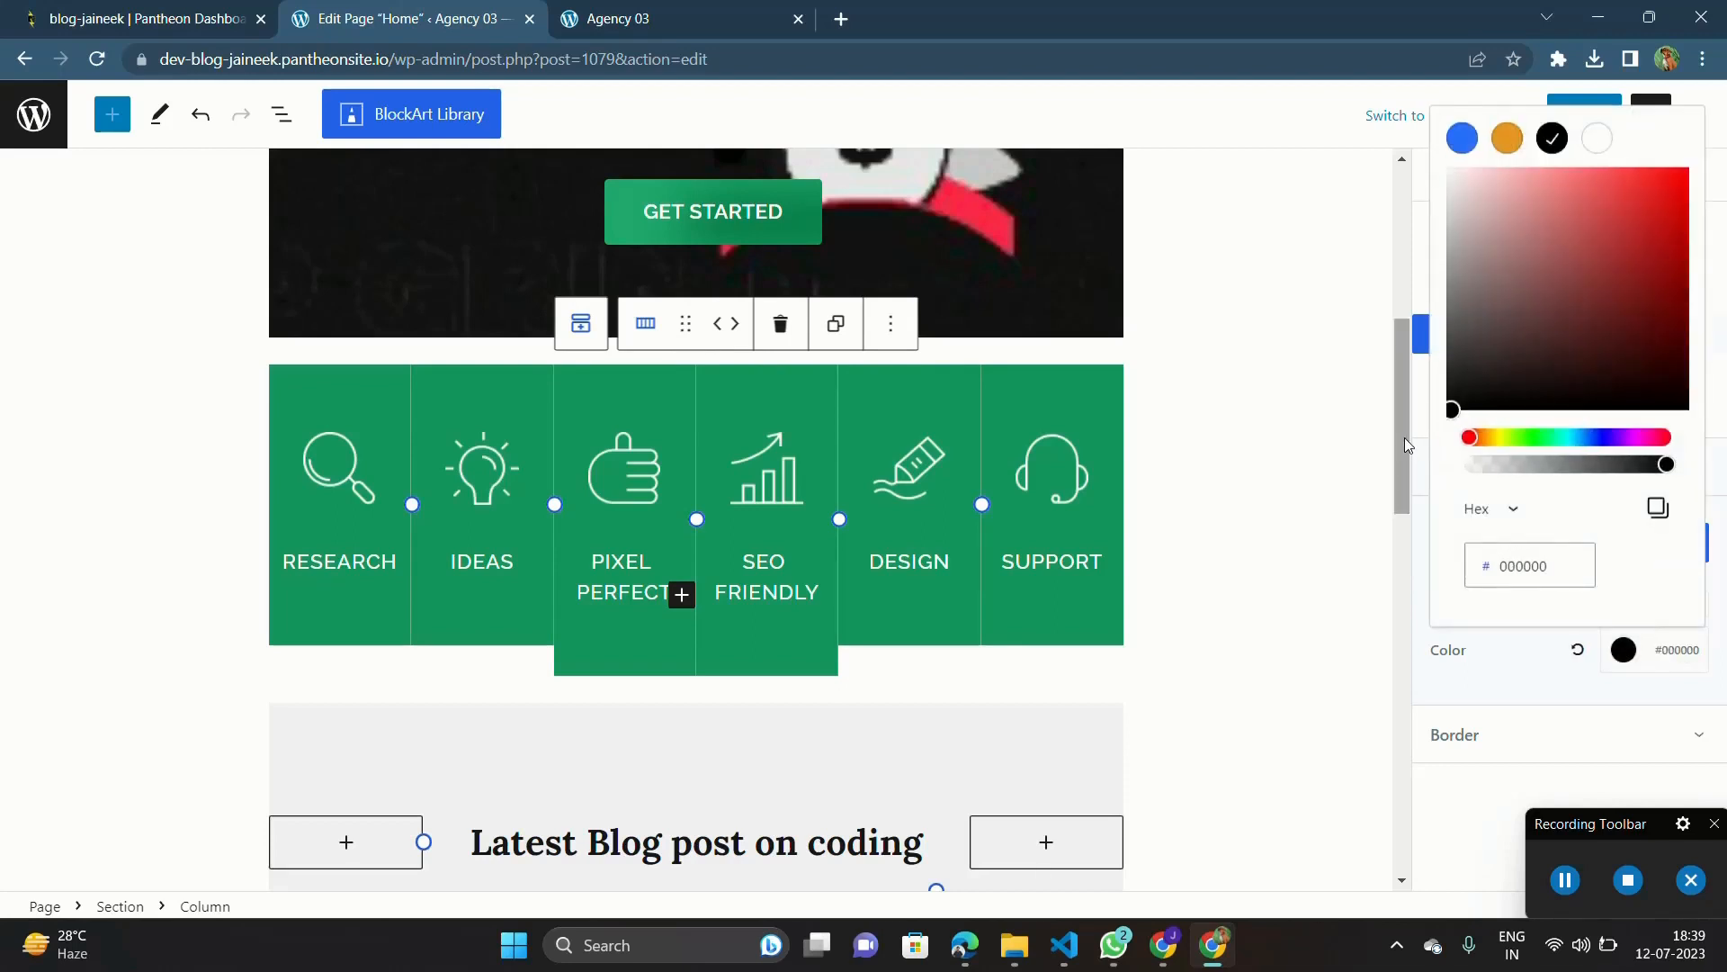
Step: Set the hover background color of the SEO Friendly column to black #000000
{"action": "left_click", "coordinate": [771, 661]}
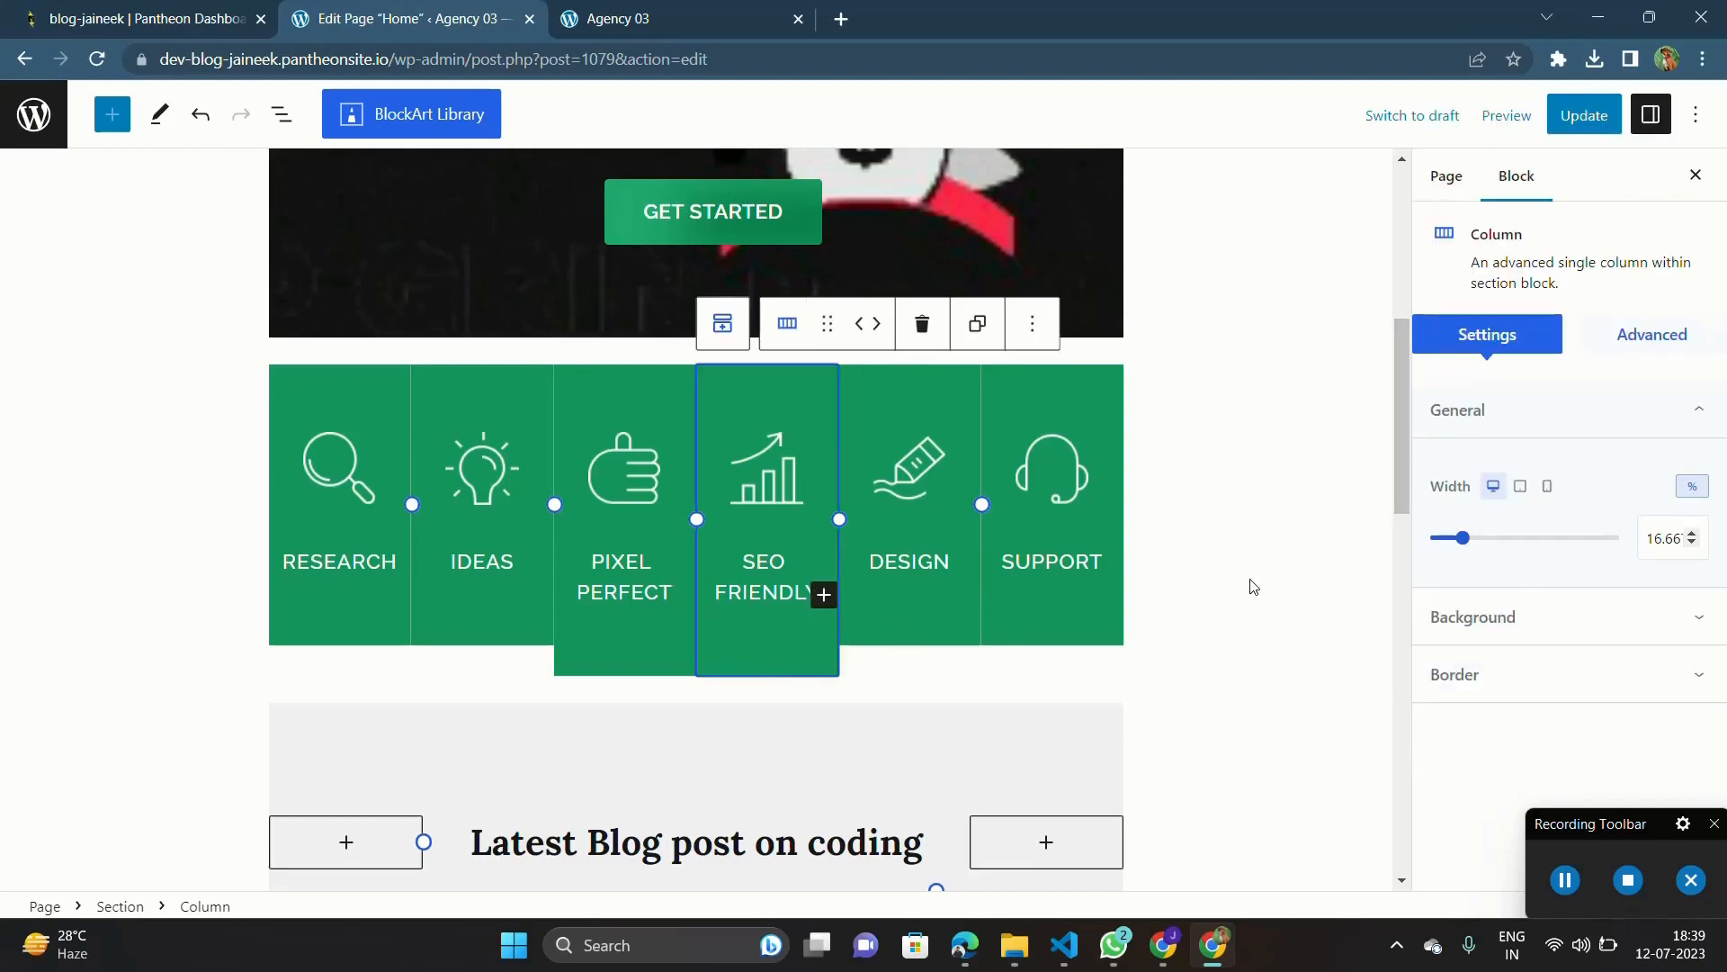
{"action": "left_click", "coordinate": [1585, 616]}
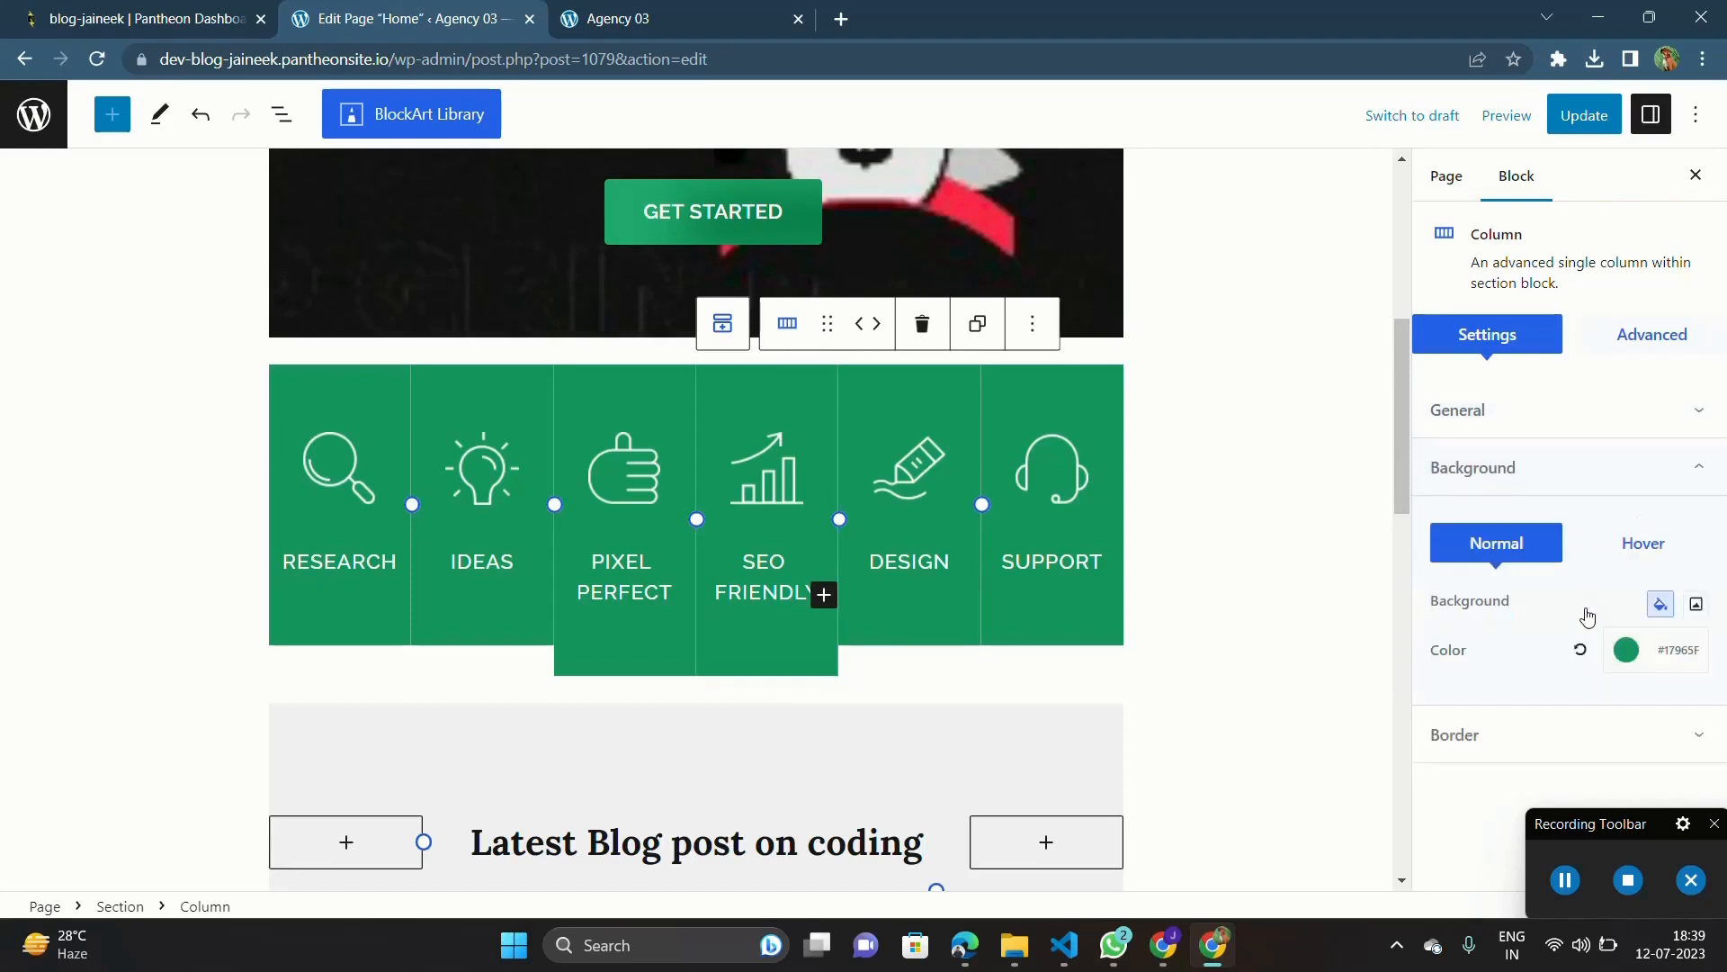
{"action": "left_click", "coordinate": [1639, 544]}
{"action": "left_click", "coordinate": [1685, 648]}
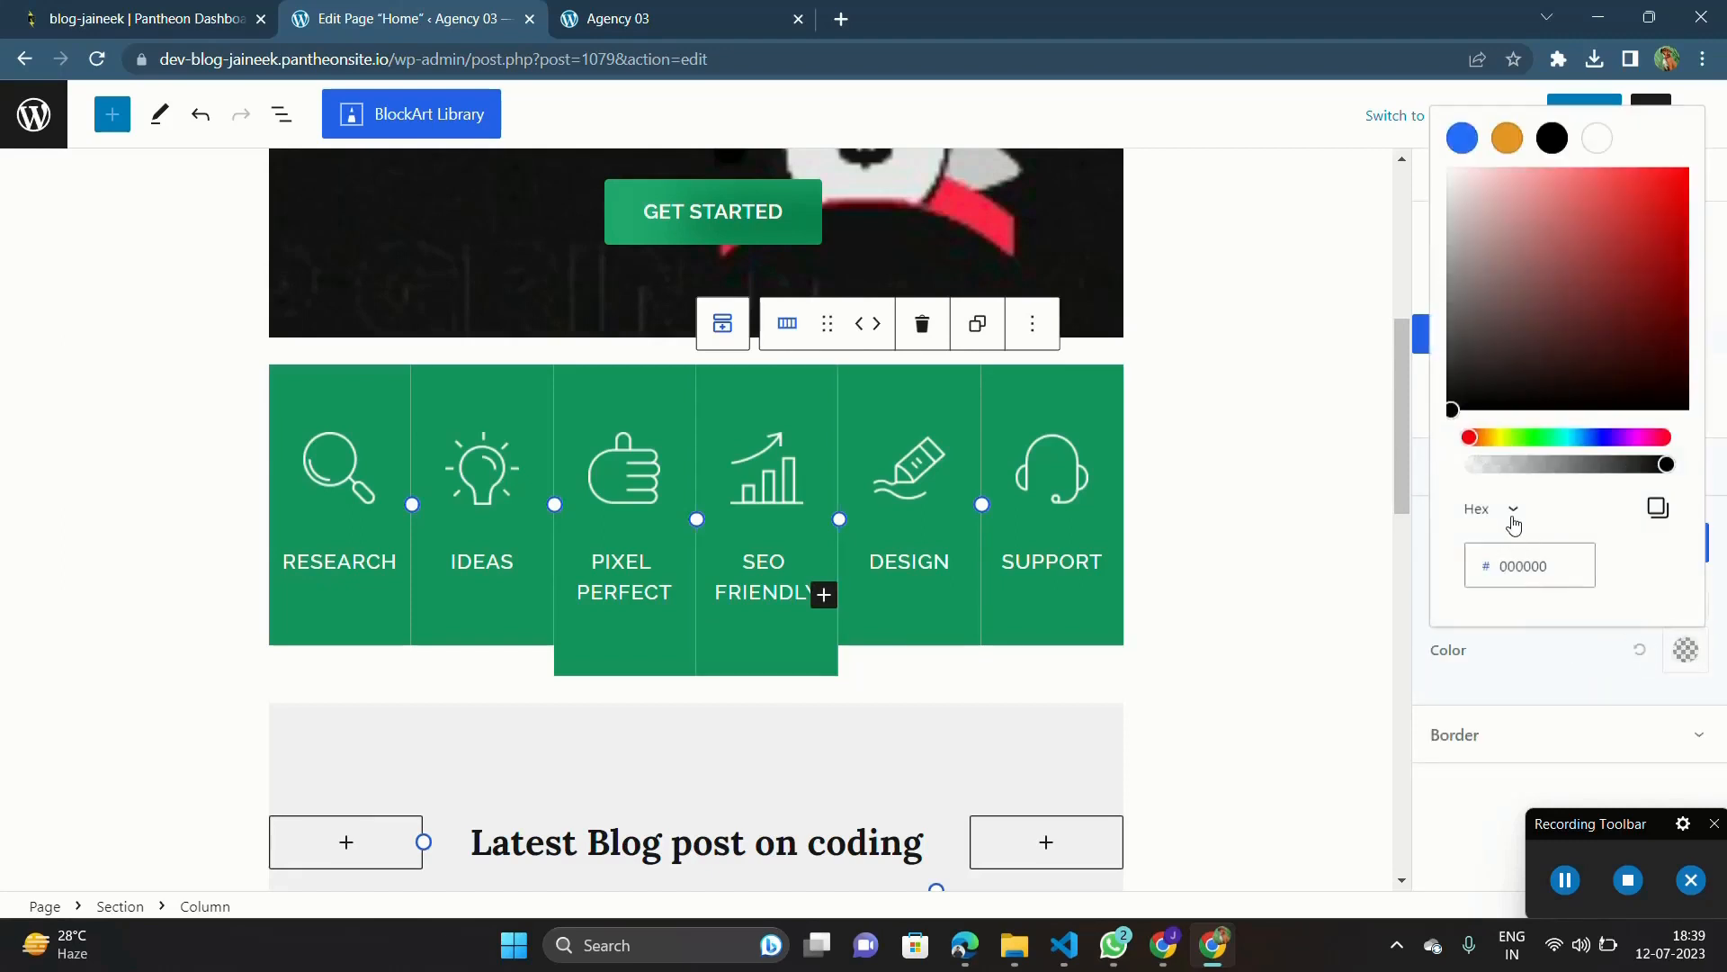
{"action": "left_click", "coordinate": [1593, 657]}
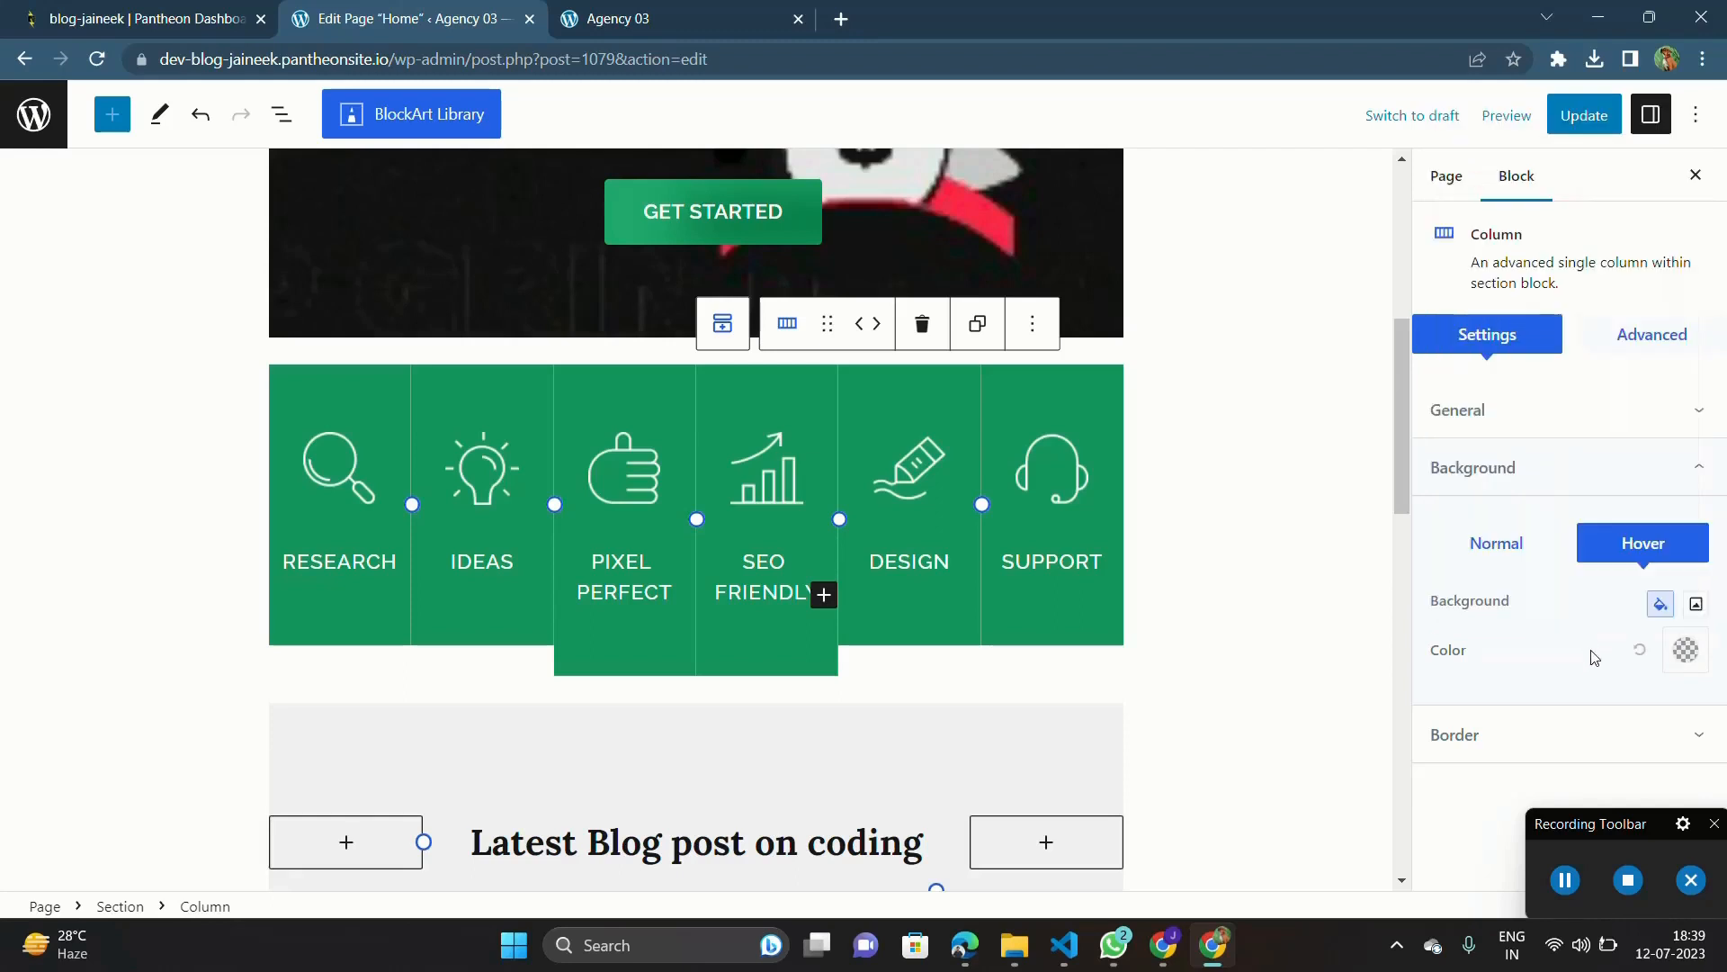
{"action": "left_click", "coordinate": [1685, 650]}
{"action": "left_click_drag", "start_coordinate": [1470, 361], "coordinate": [1426, 434]}
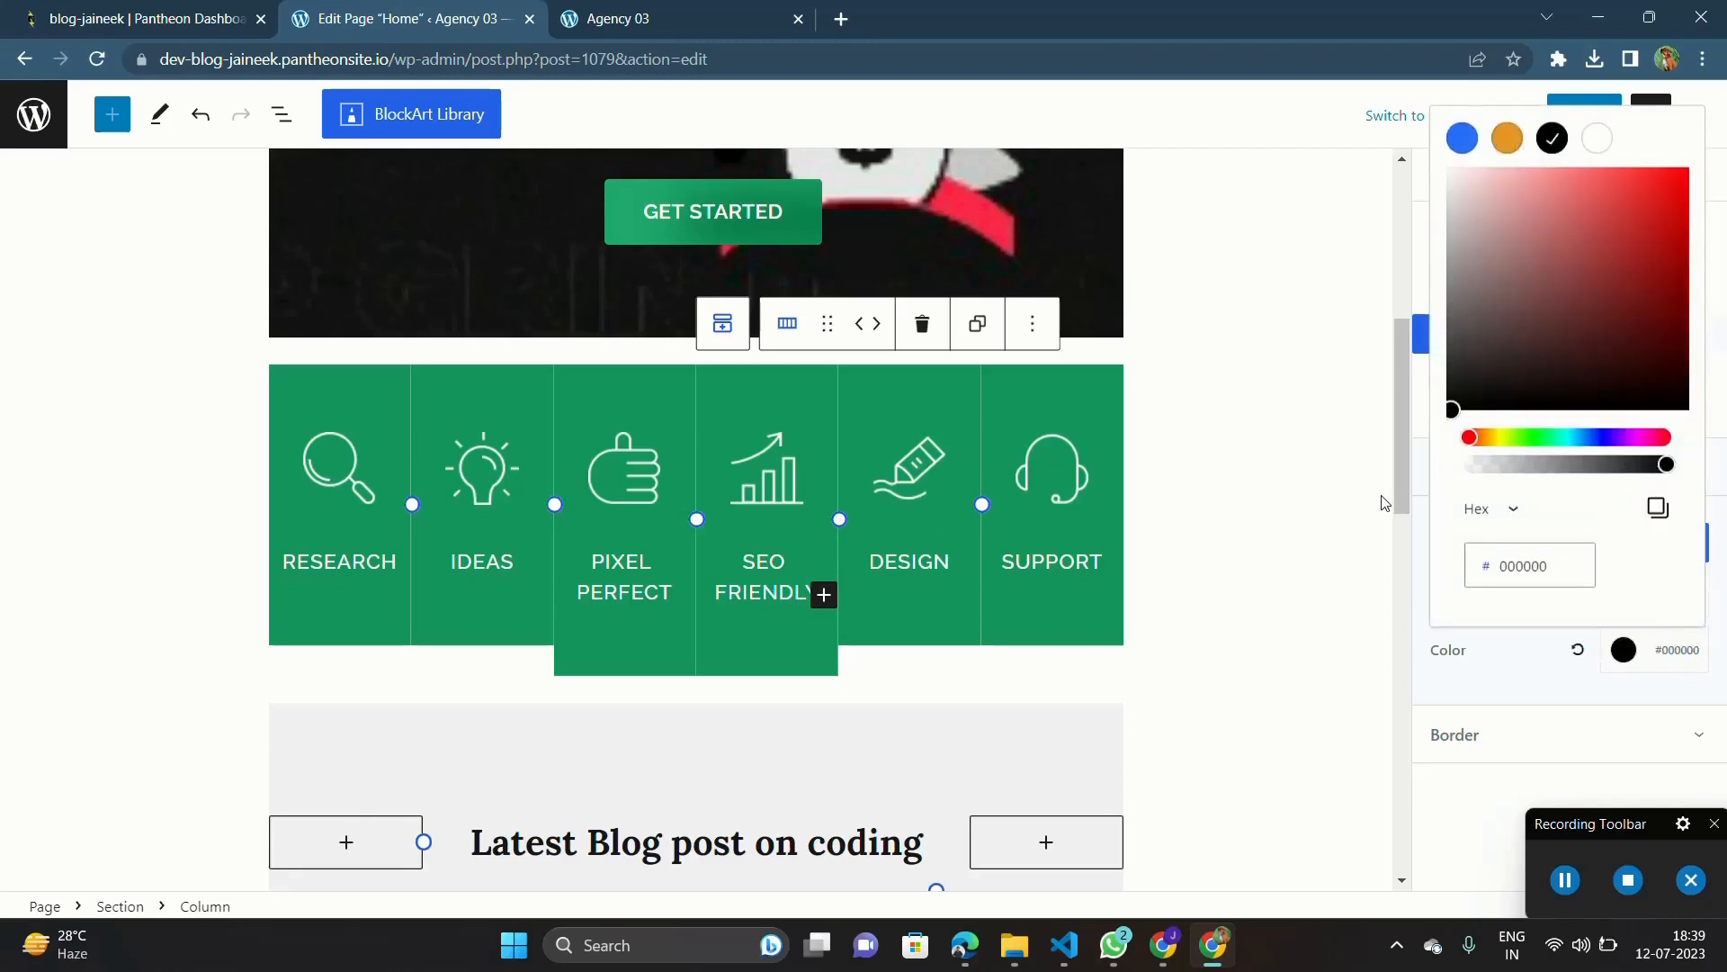
Step: Set the hover background color of the Design column to near-black #151515
{"action": "left_click", "coordinate": [929, 604]}
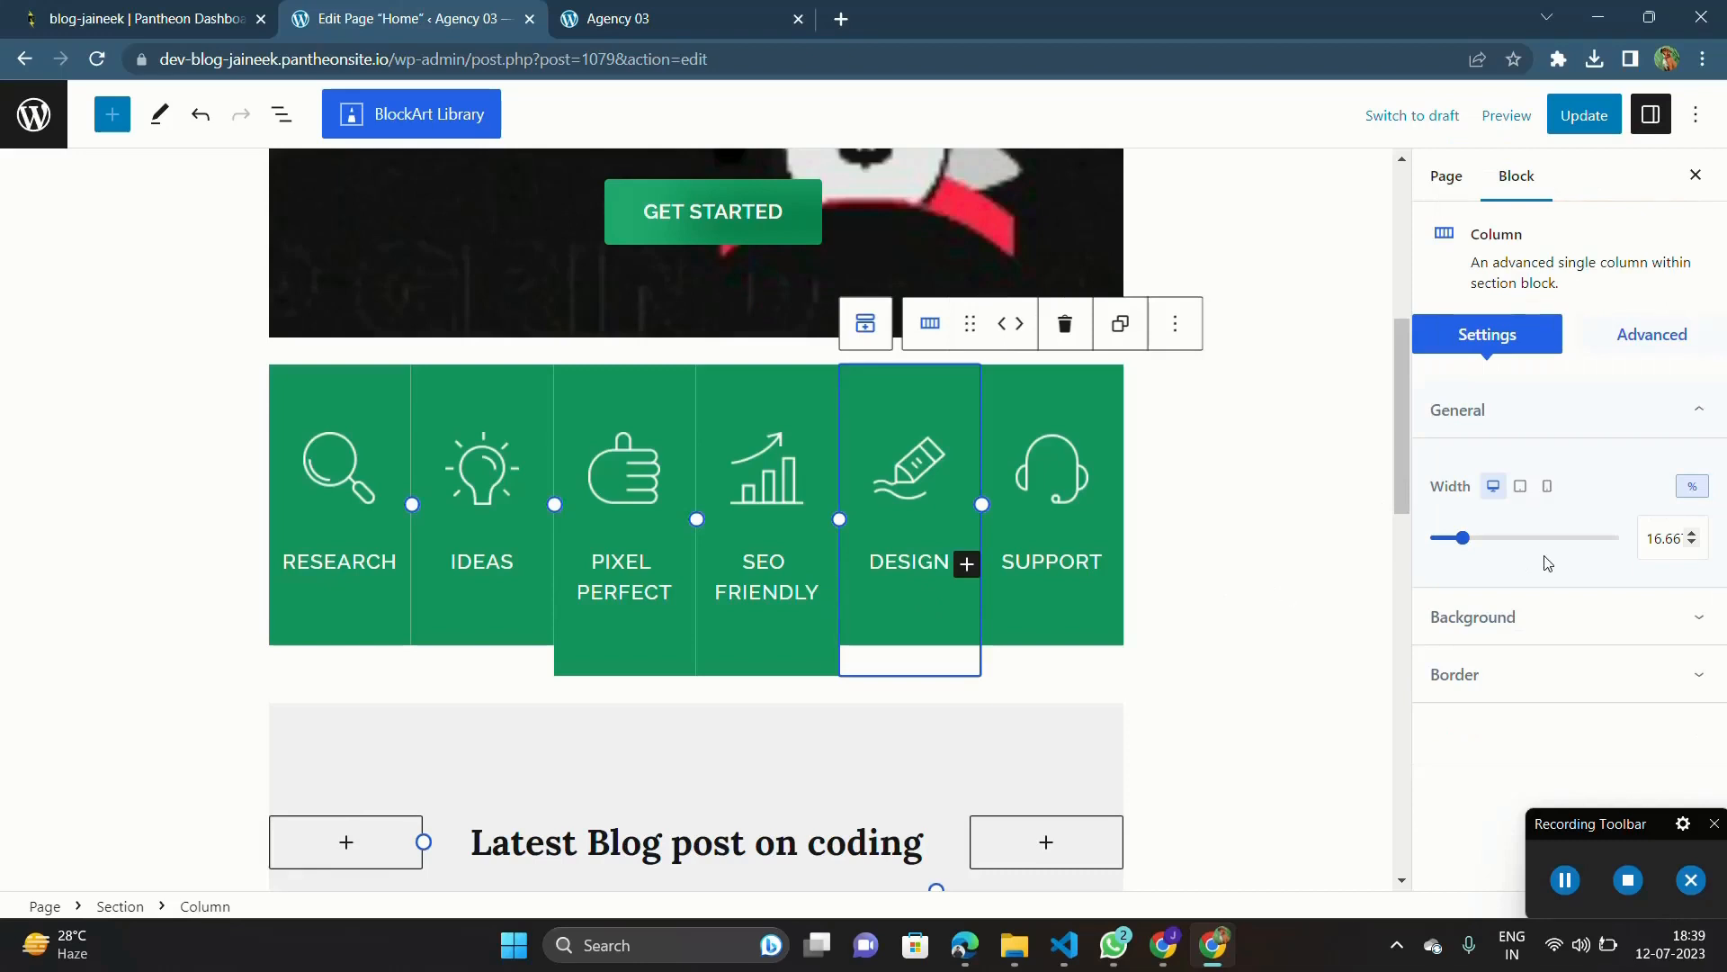
{"action": "left_click", "coordinate": [1533, 619]}
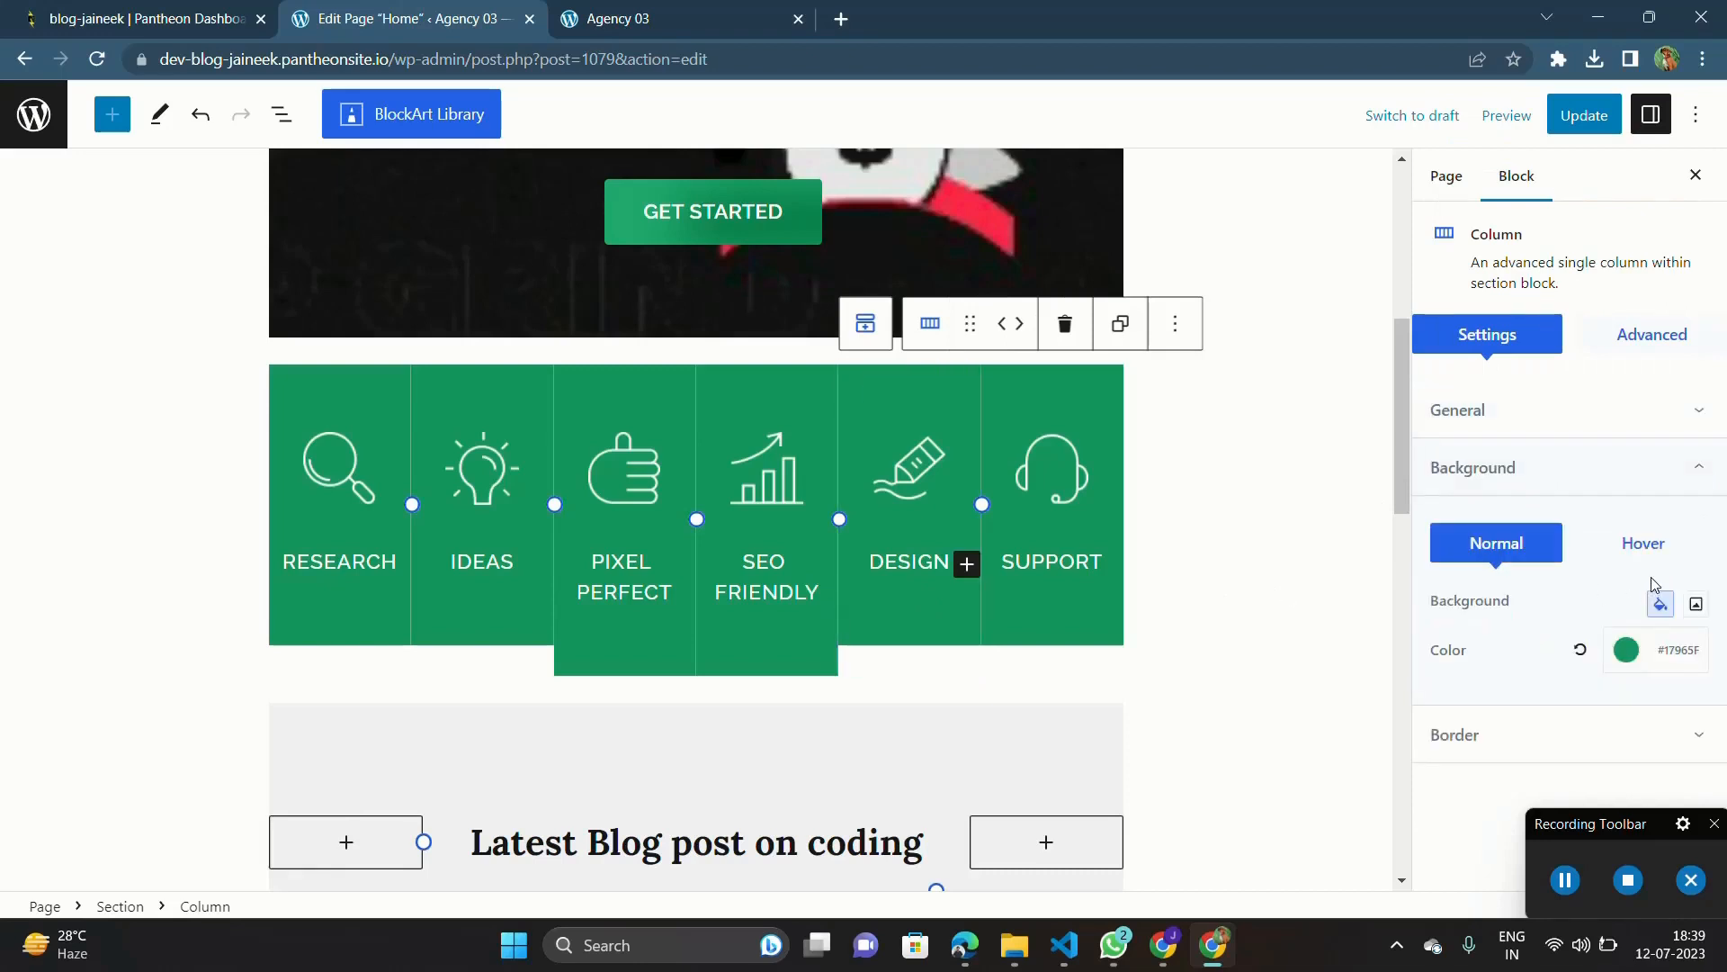
{"action": "left_click", "coordinate": [1631, 538]}
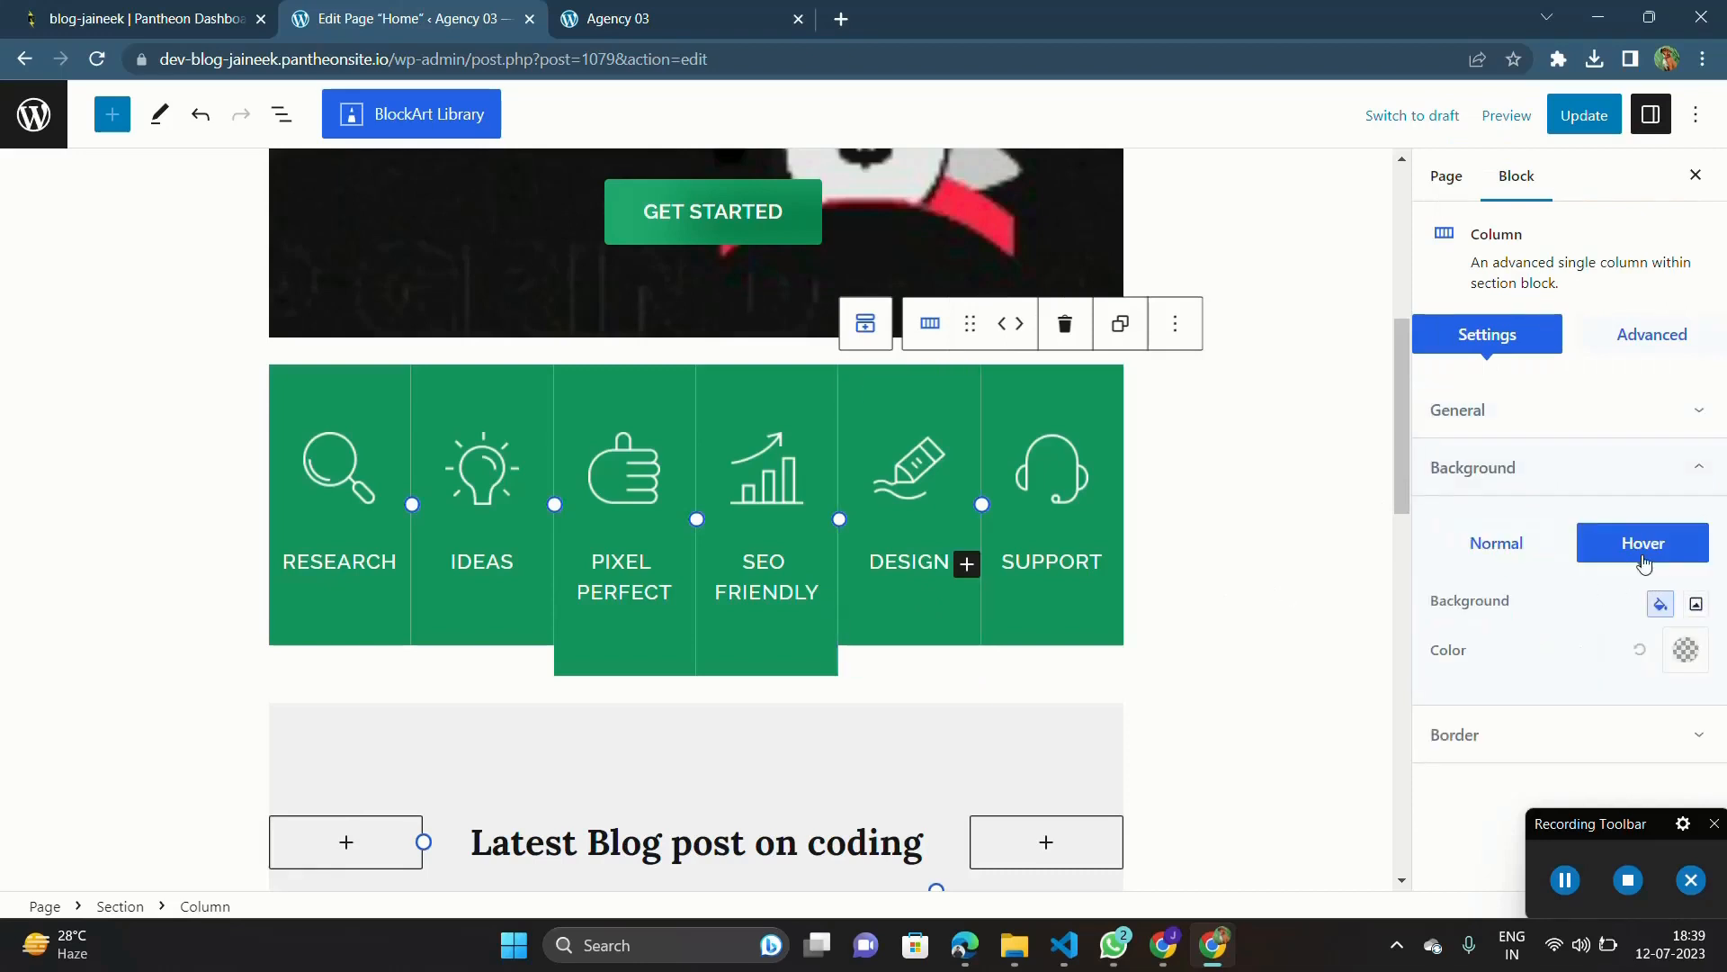
{"action": "left_click", "coordinate": [1686, 650]}
{"action": "left_click_drag", "start_coordinate": [1524, 361], "coordinate": [1360, 444]}
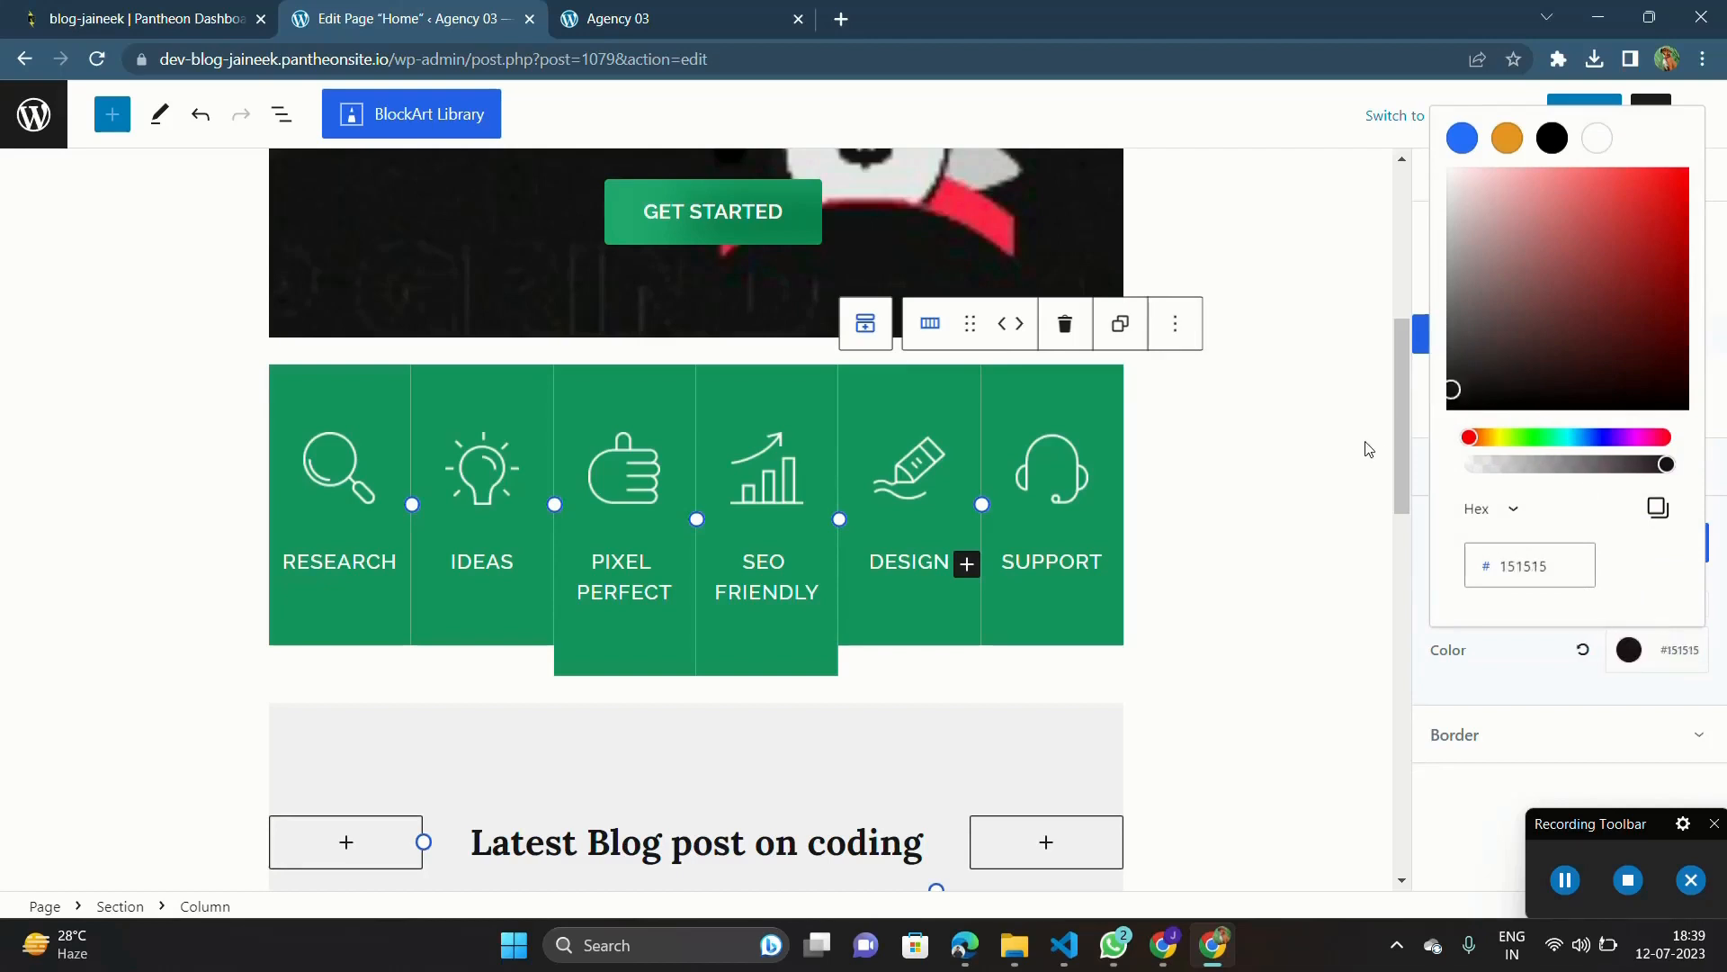
Step: Set the hover background color of the Support column to black and deselect the column
{"action": "left_click", "coordinate": [1050, 610]}
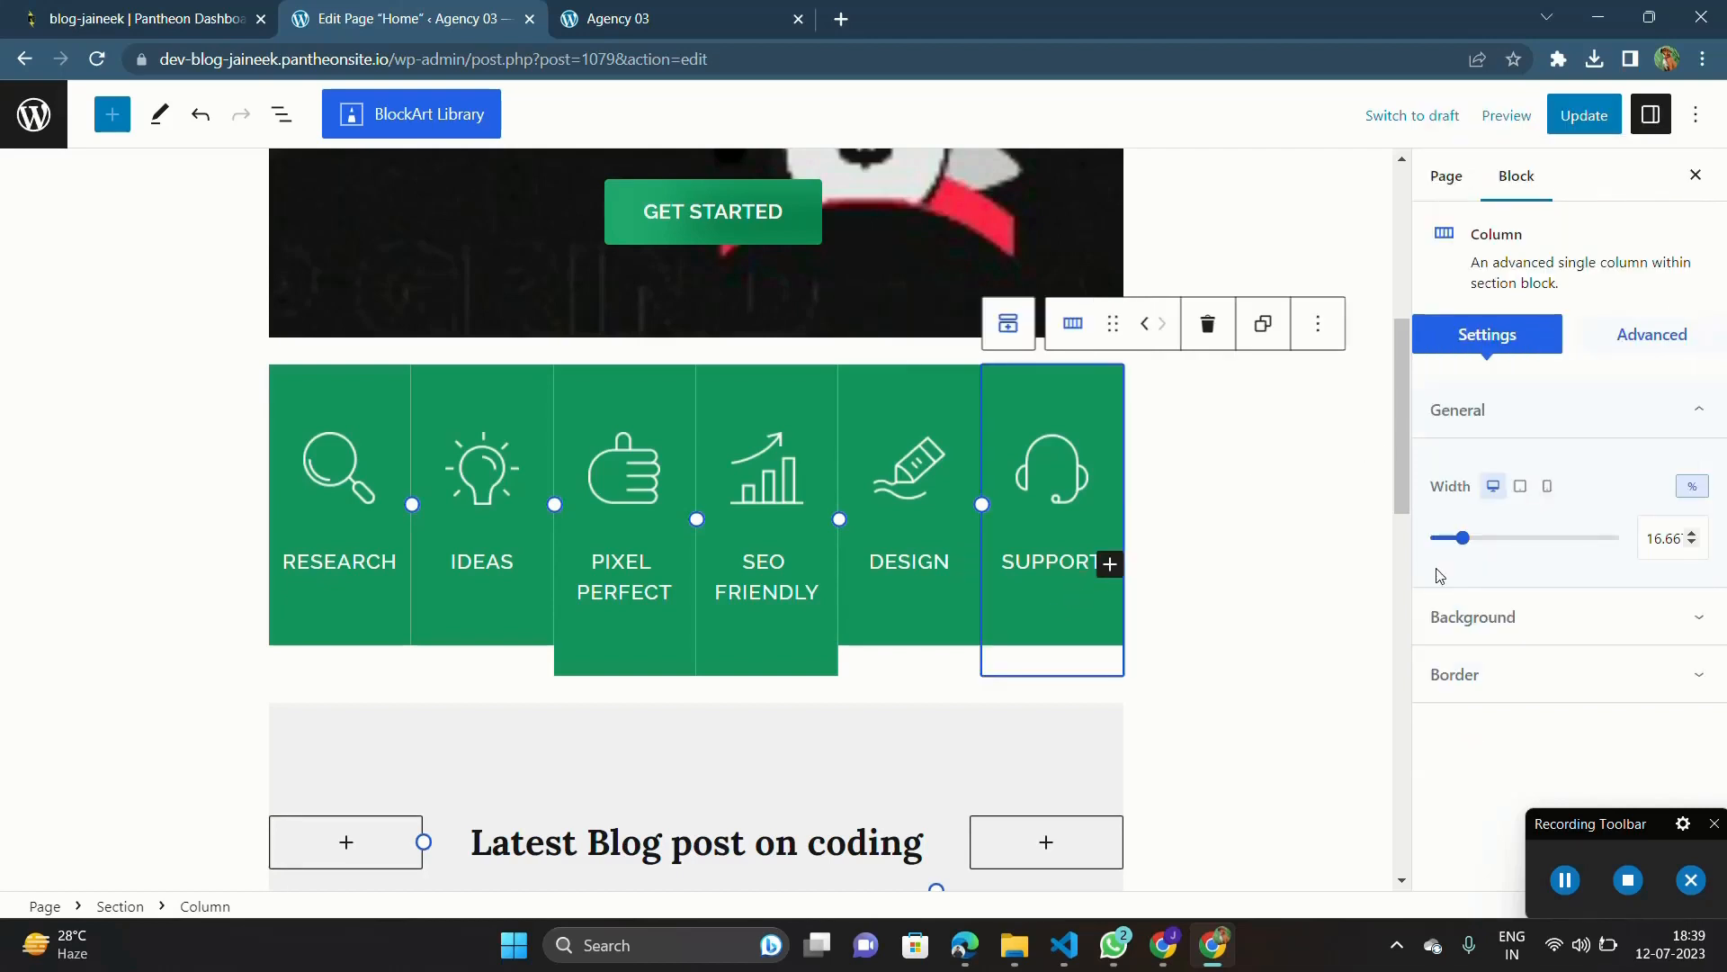
{"action": "left_click", "coordinate": [1569, 657]}
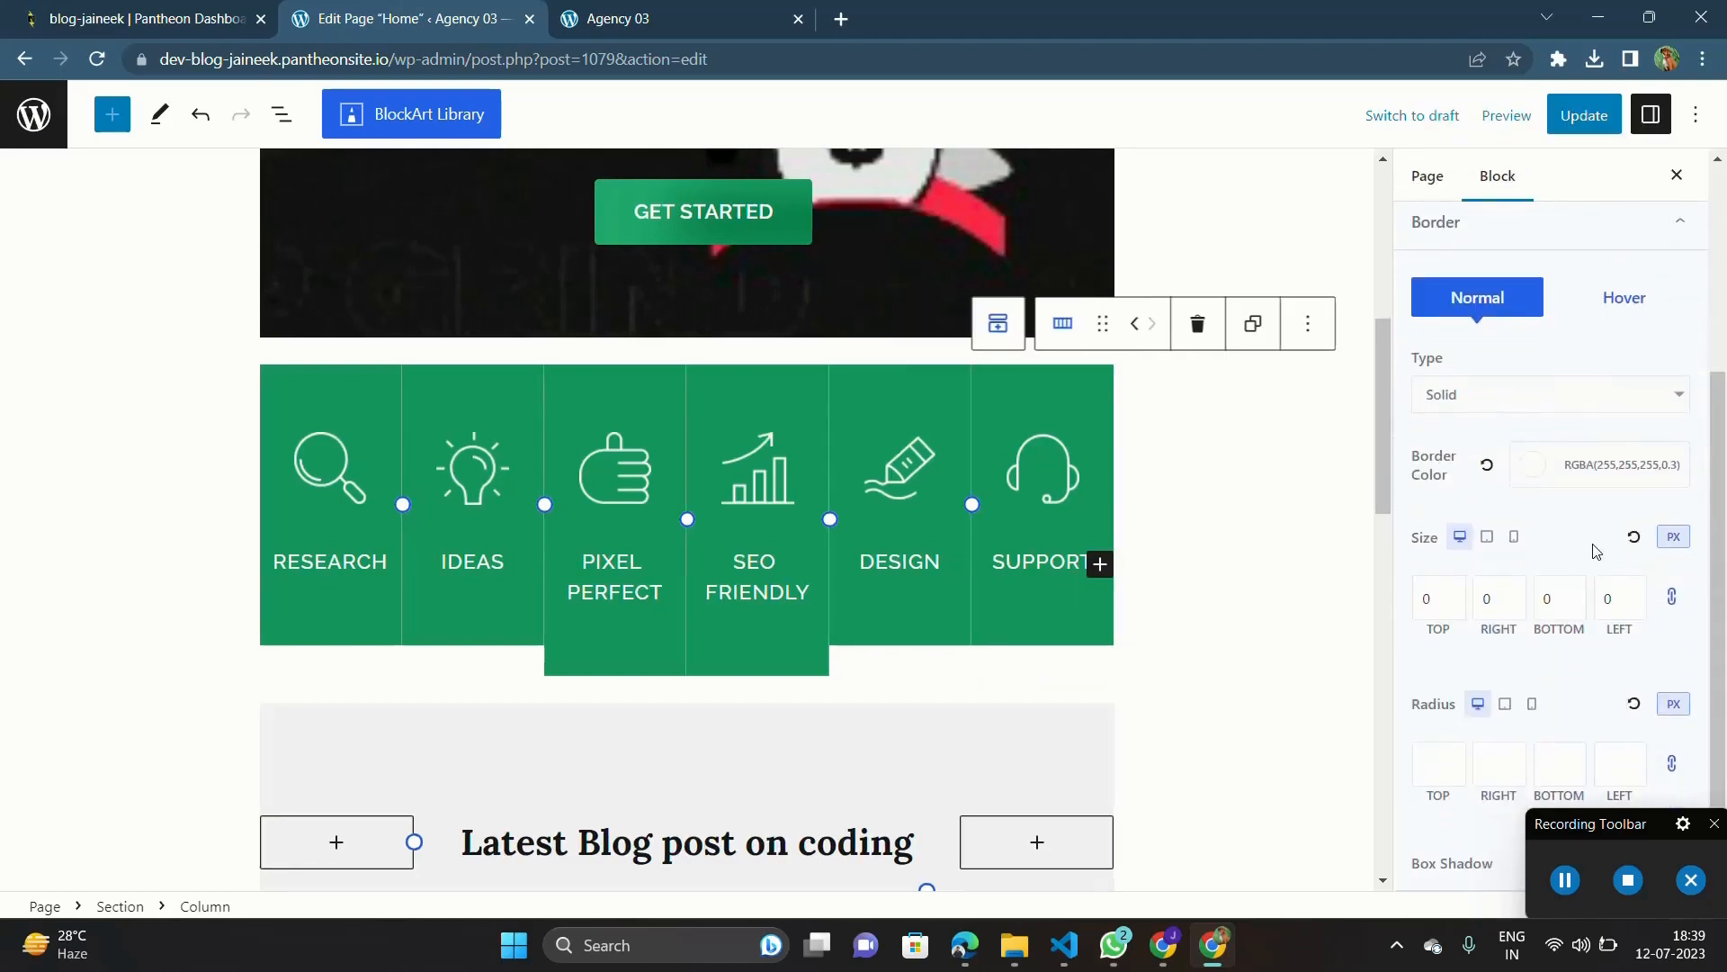
{"action": "scroll", "coordinate": [1550, 385], "scroll_direction": "up", "scroll_amount": 2}
{"action": "left_click", "coordinate": [1520, 301]}
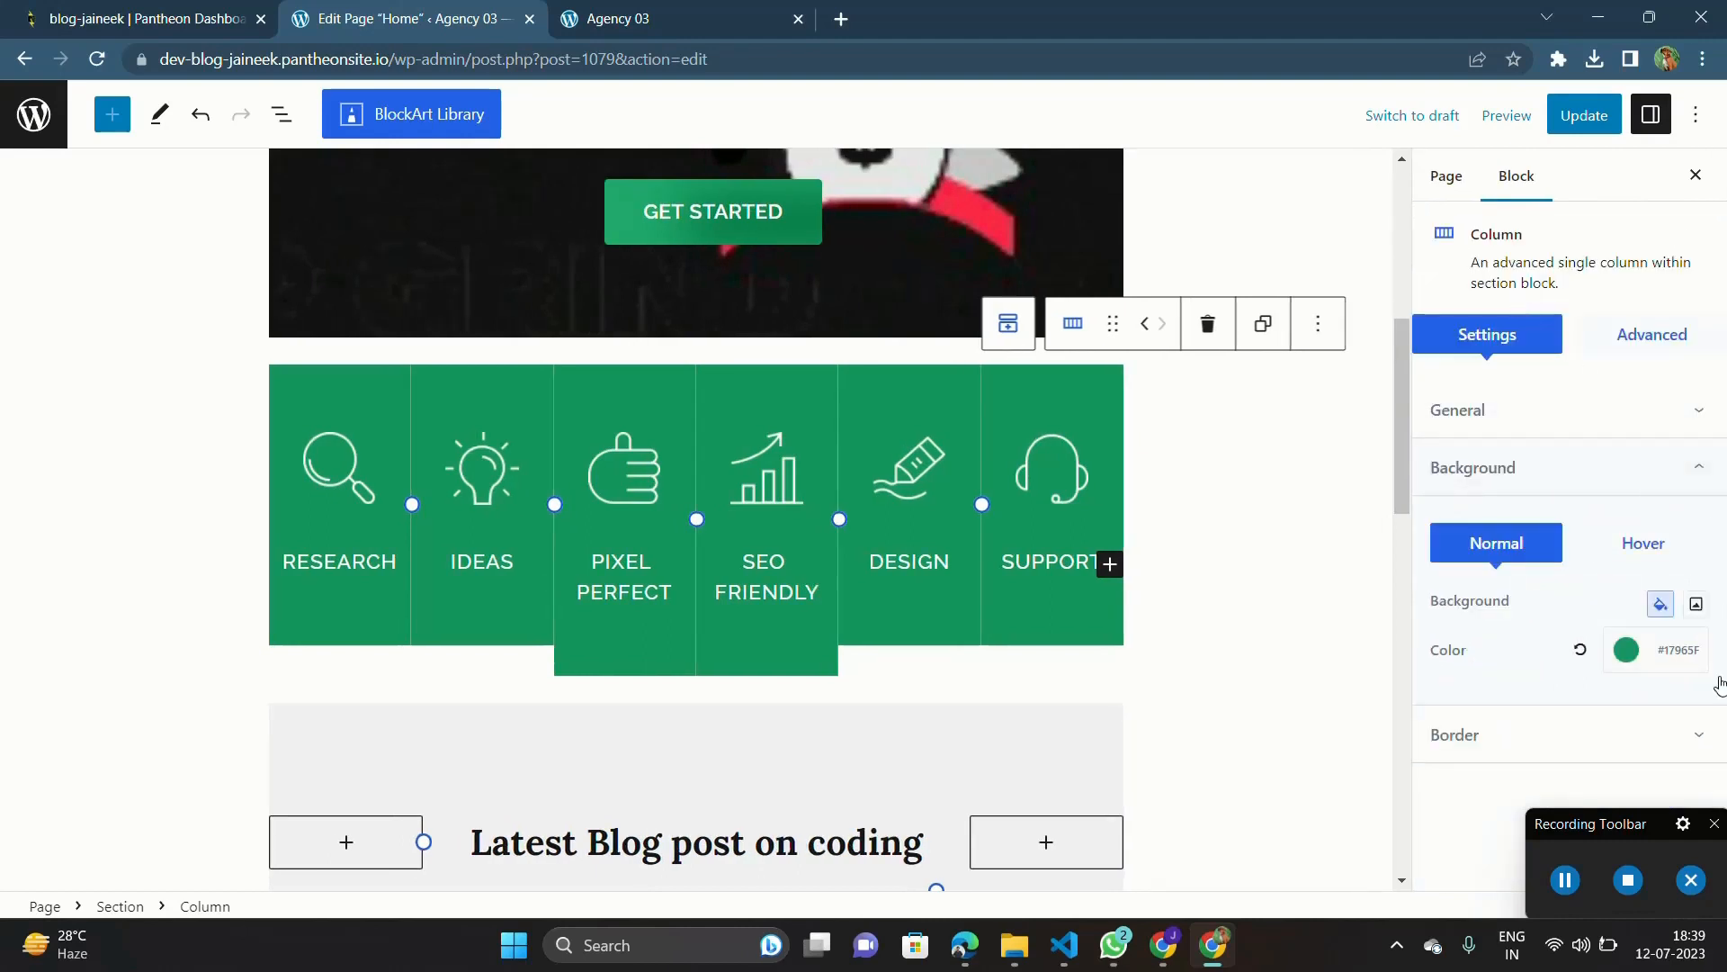
{"action": "left_click", "coordinate": [1645, 553]}
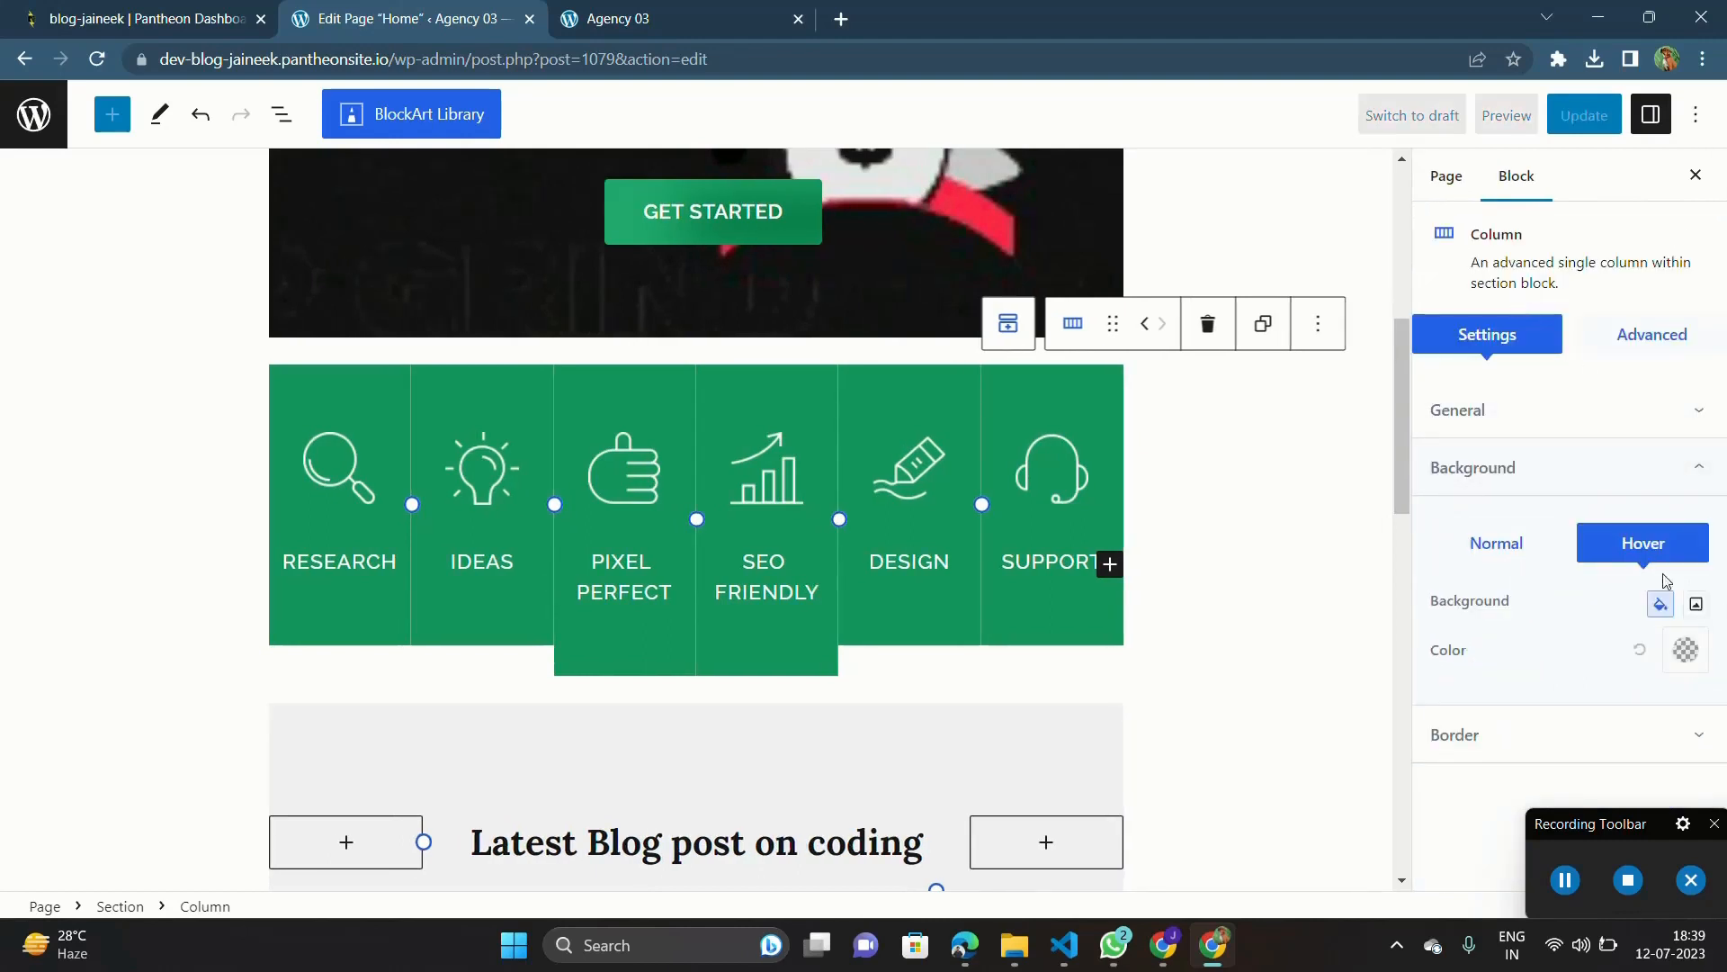
{"action": "left_click", "coordinate": [1685, 650]}
{"action": "left_click_drag", "start_coordinate": [1507, 341], "coordinate": [1386, 496]}
{"action": "left_click", "coordinate": [1266, 288]}
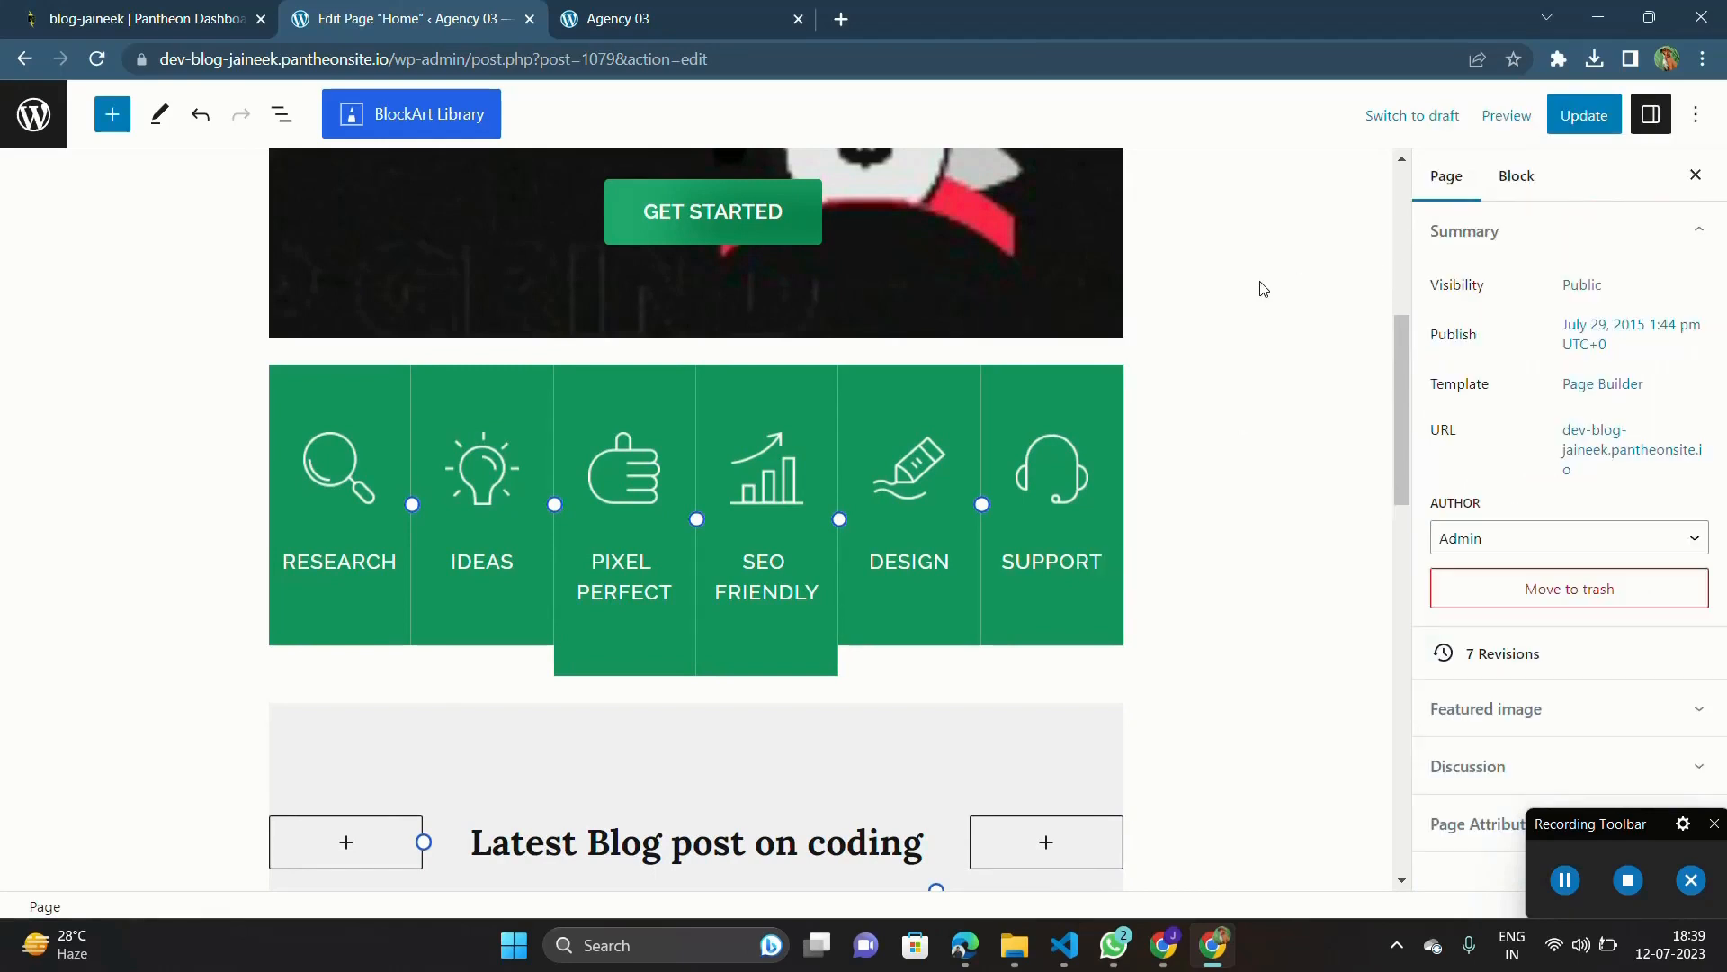
Step: Update the Home page and check the feature columns' hover backgrounds on the reloaded live page
{"action": "left_click", "coordinate": [1572, 114]}
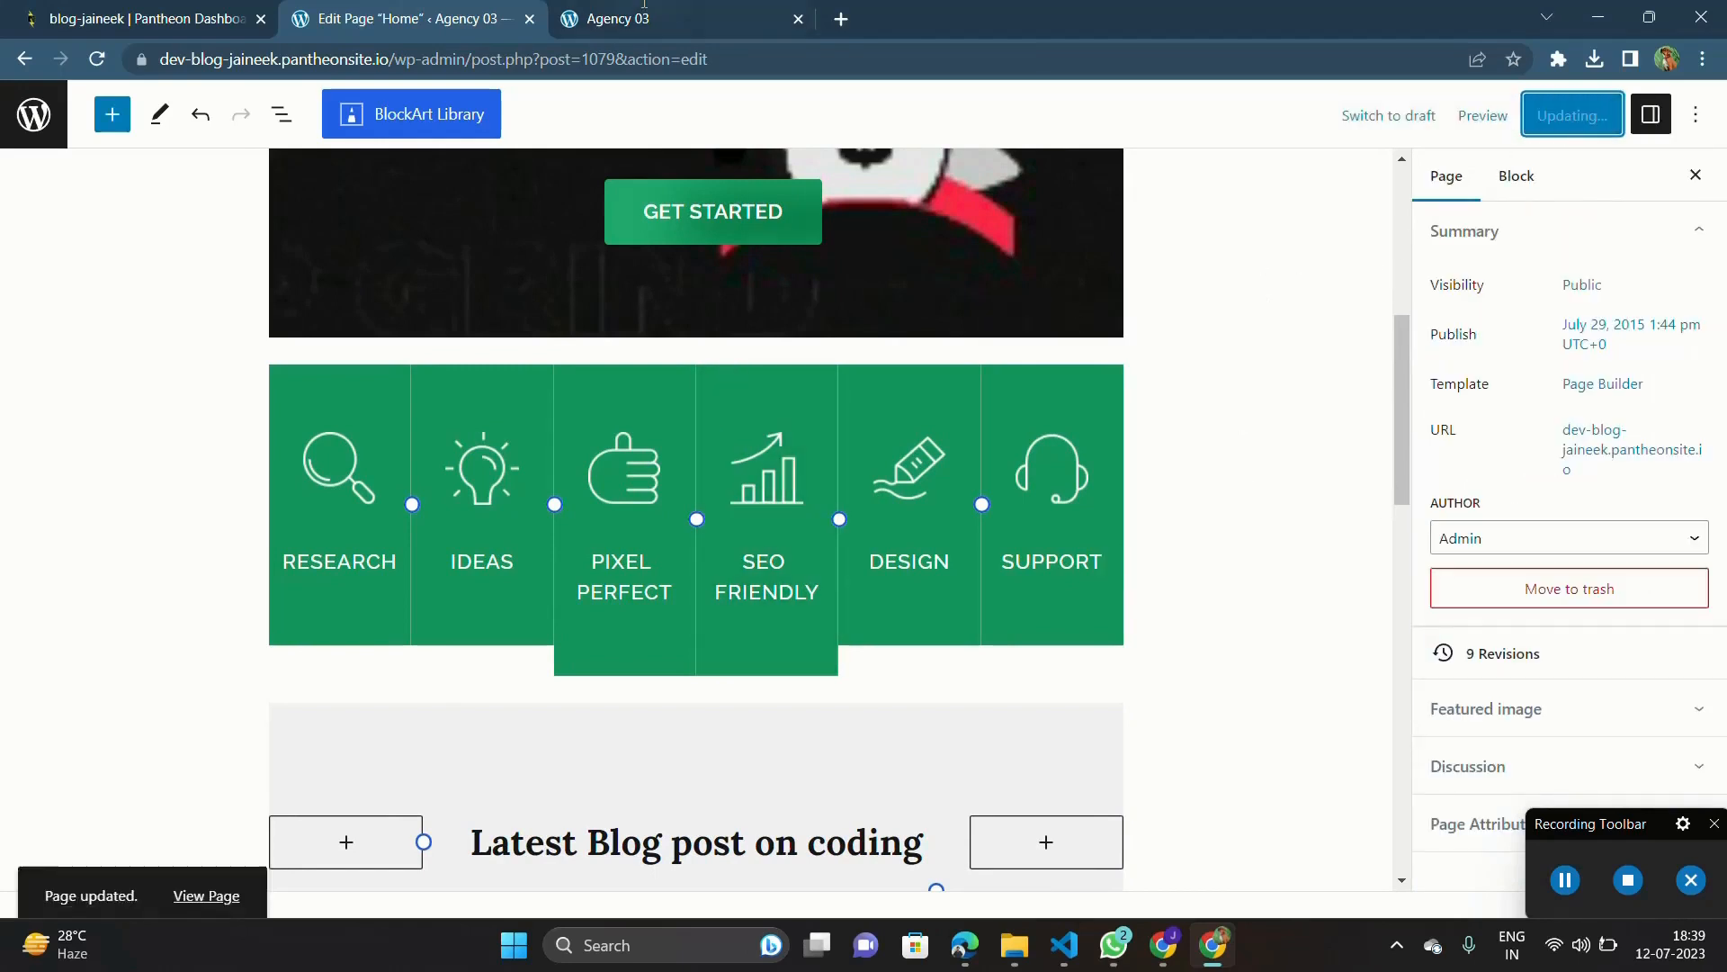
{"action": "left_click", "coordinate": [644, 8]}
{"action": "key", "text": "F5"}
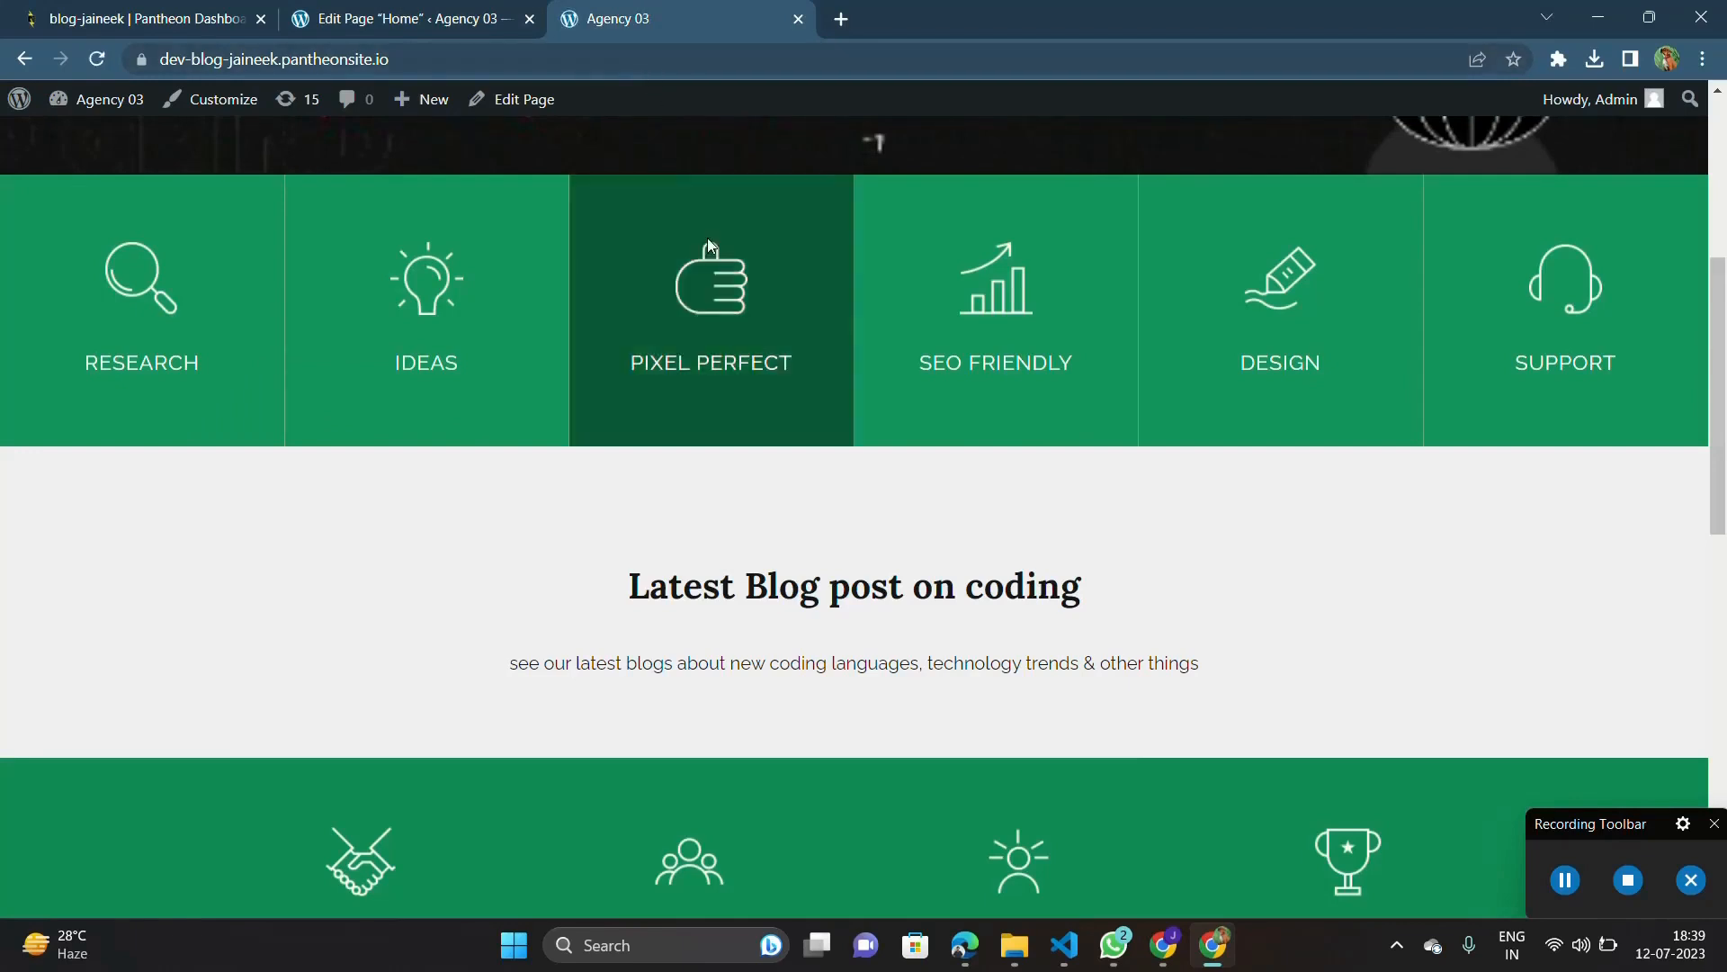
{"action": "scroll", "coordinate": [711, 153], "scroll_direction": "up", "scroll_amount": 2}
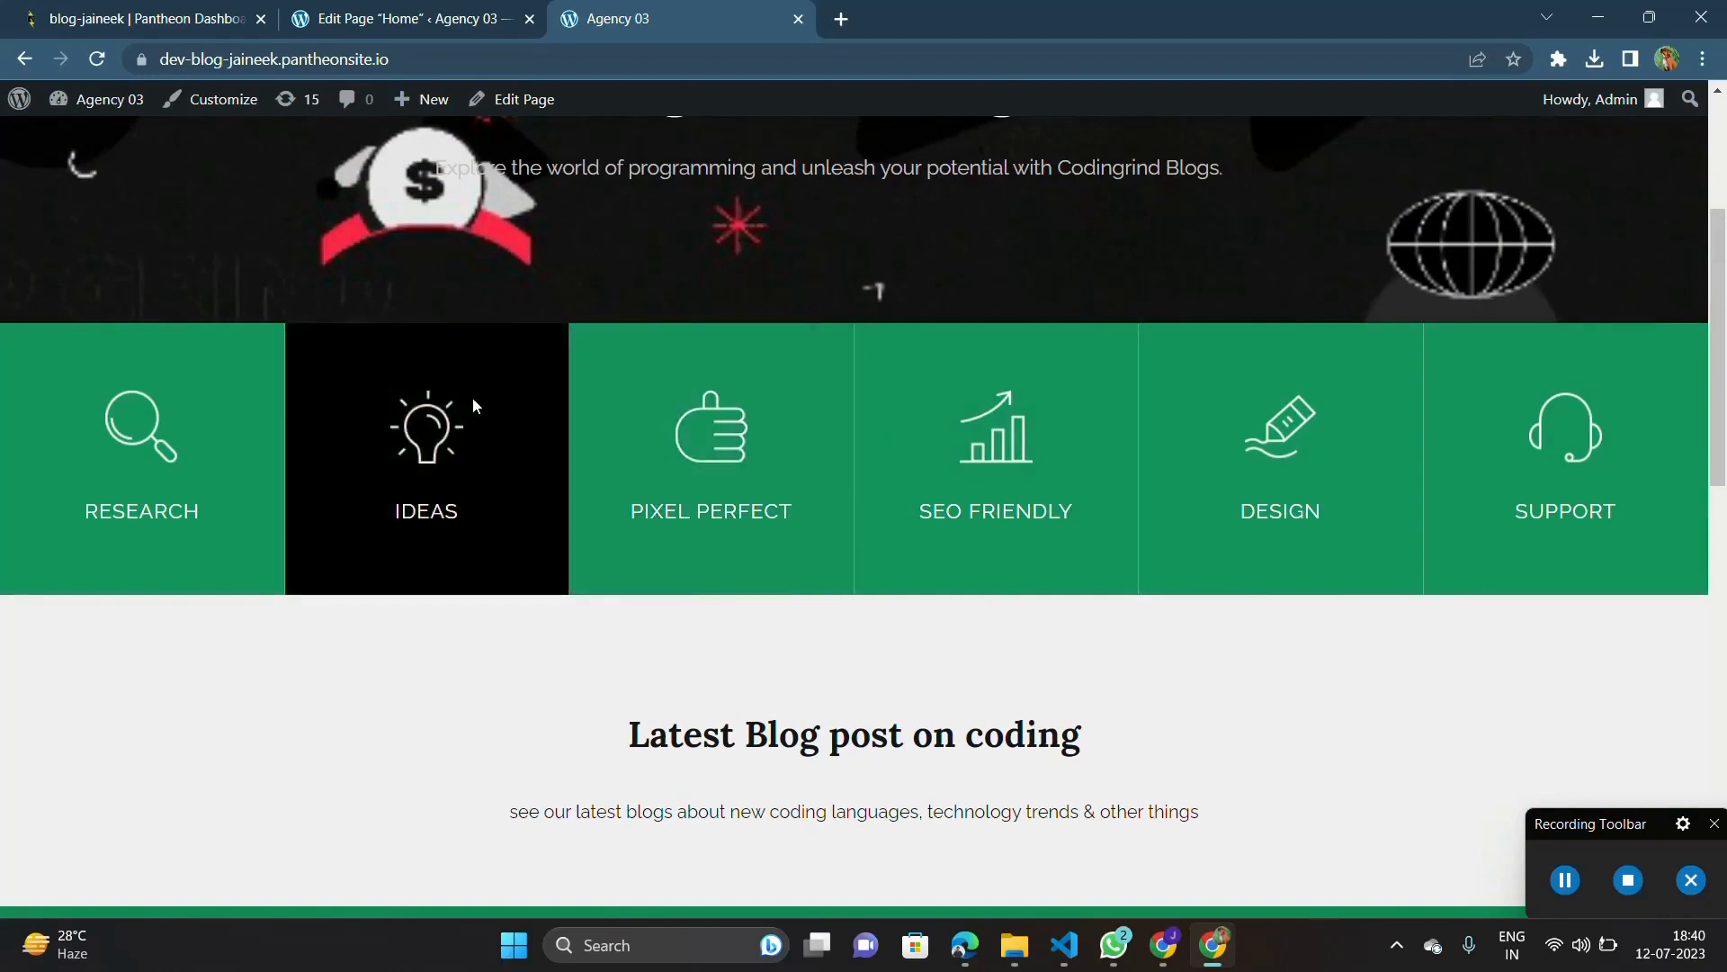
{"action": "scroll", "coordinate": [700, 519], "scroll_direction": "up", "scroll_amount": 4}
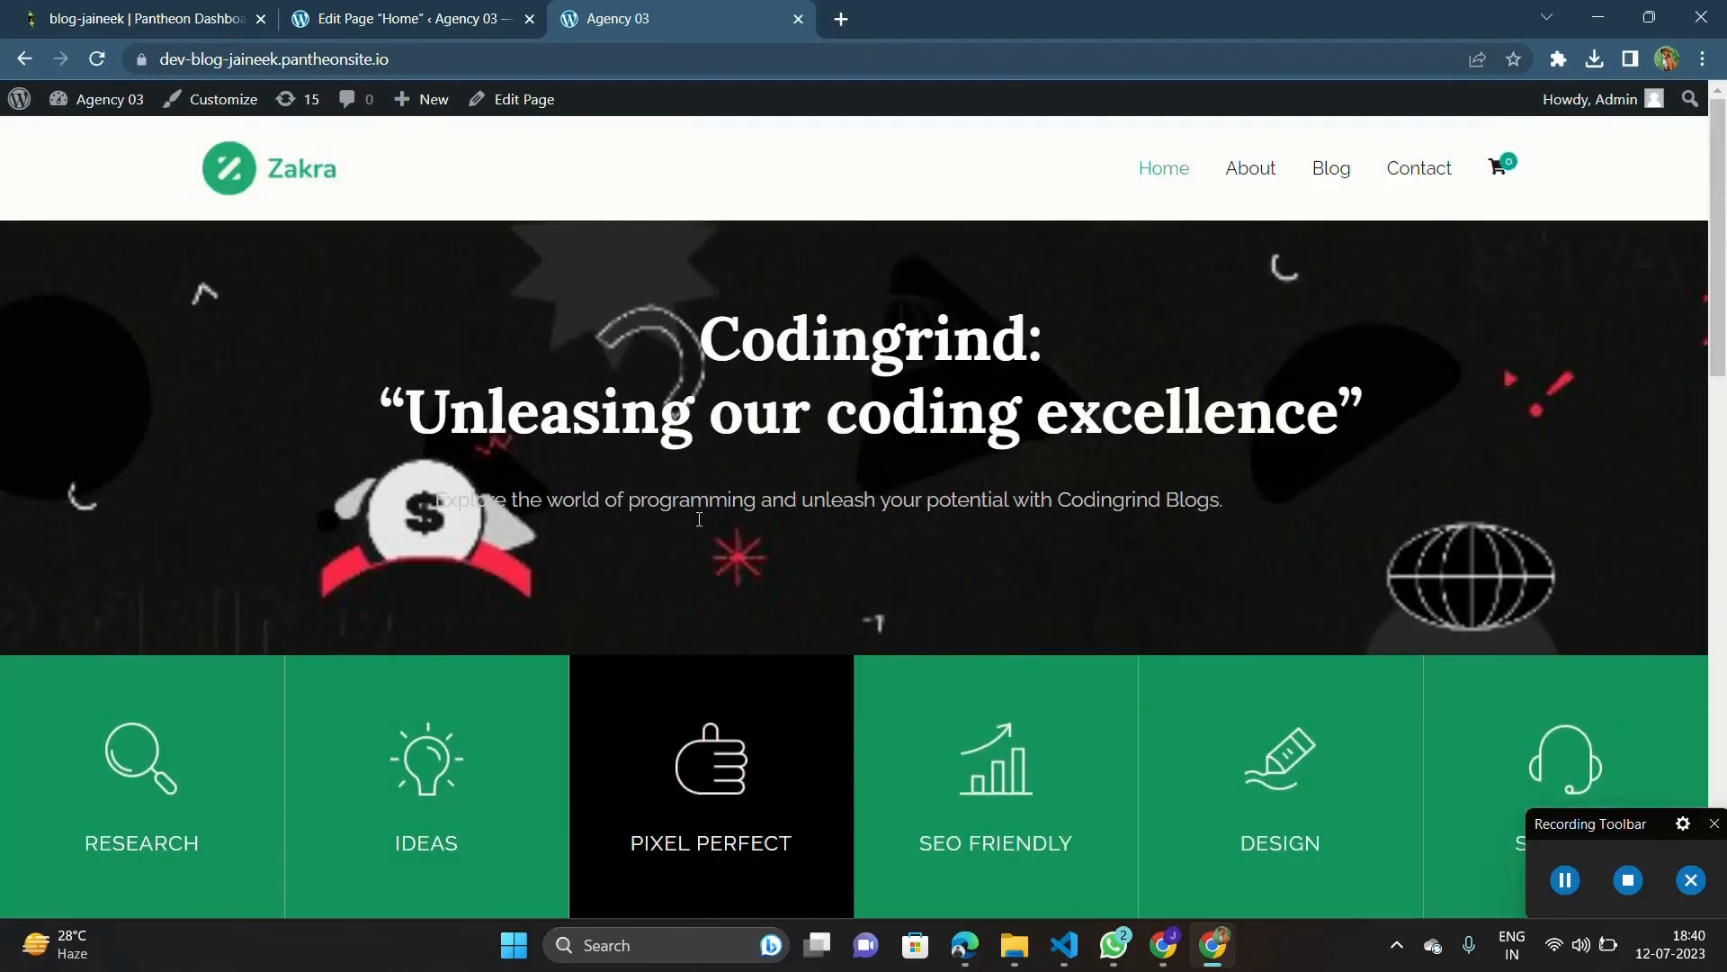
Step: Back in the page editor, hide the settings sidebar and update the Home page again
{"action": "left_click", "coordinate": [441, 9]}
{"action": "scroll", "coordinate": [822, 417], "scroll_direction": "down", "scroll_amount": 4}
{"action": "scroll", "coordinate": [818, 411], "scroll_direction": "down", "scroll_amount": 7}
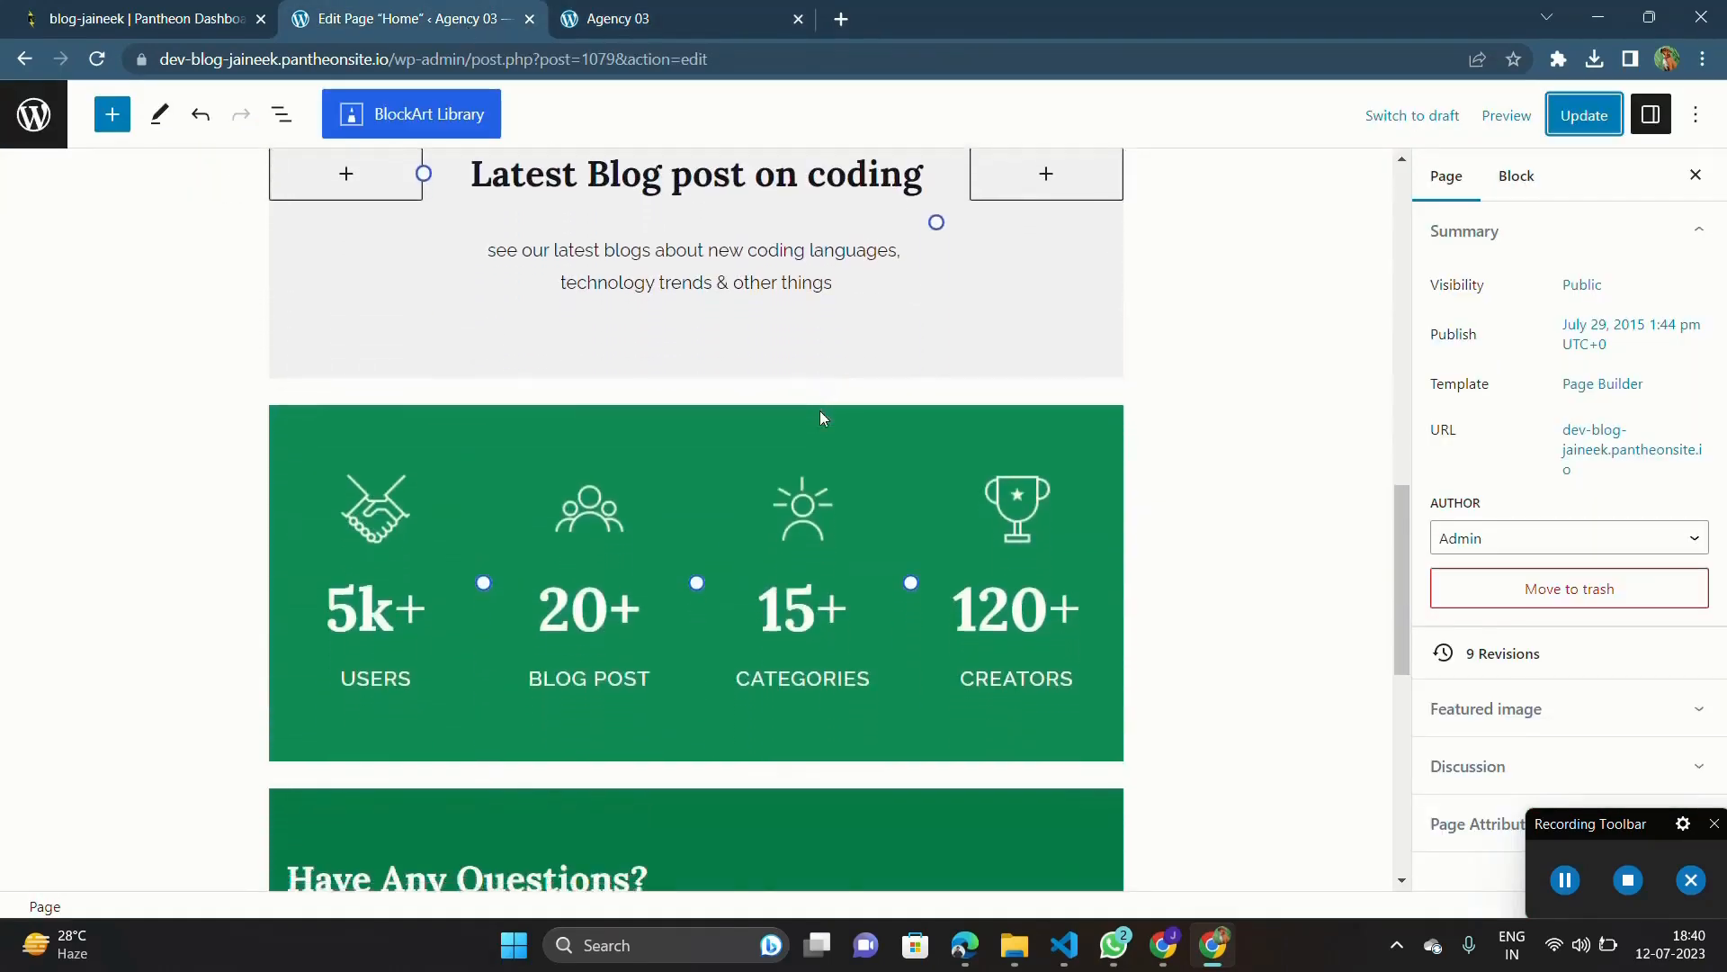
{"action": "scroll", "coordinate": [818, 410], "scroll_direction": "up", "scroll_amount": 6}
{"action": "scroll", "coordinate": [819, 417], "scroll_direction": "down", "scroll_amount": 10}
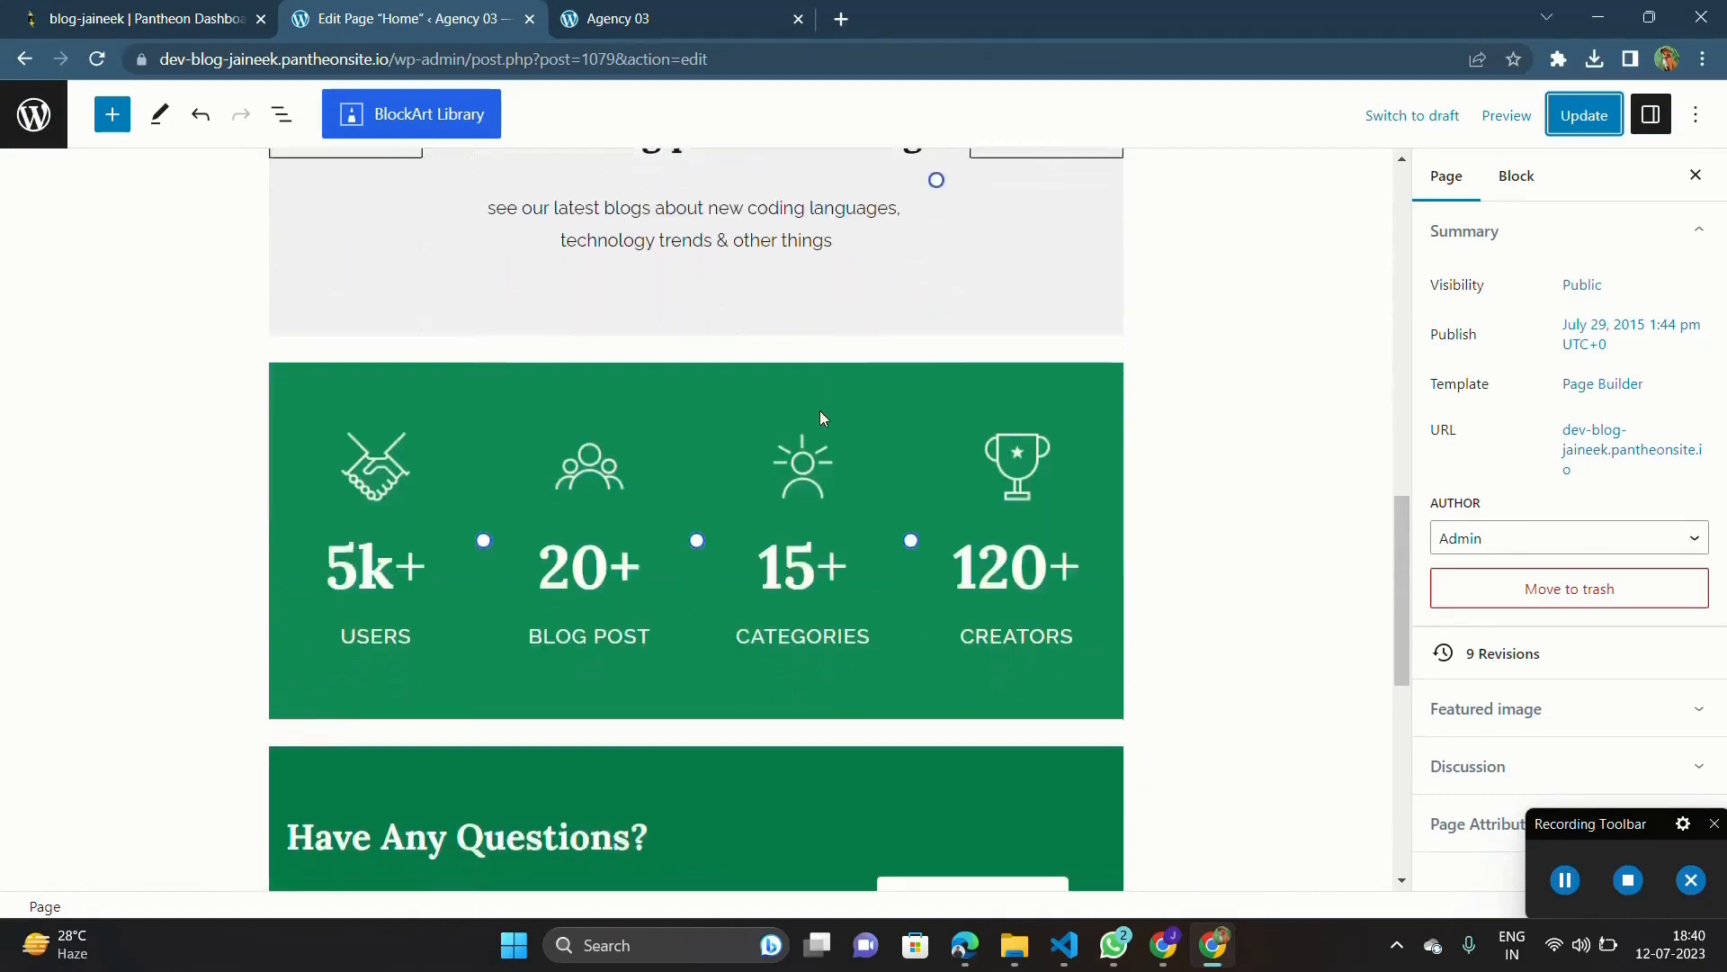
{"action": "scroll", "coordinate": [896, 477], "scroll_direction": "up", "scroll_amount": 7}
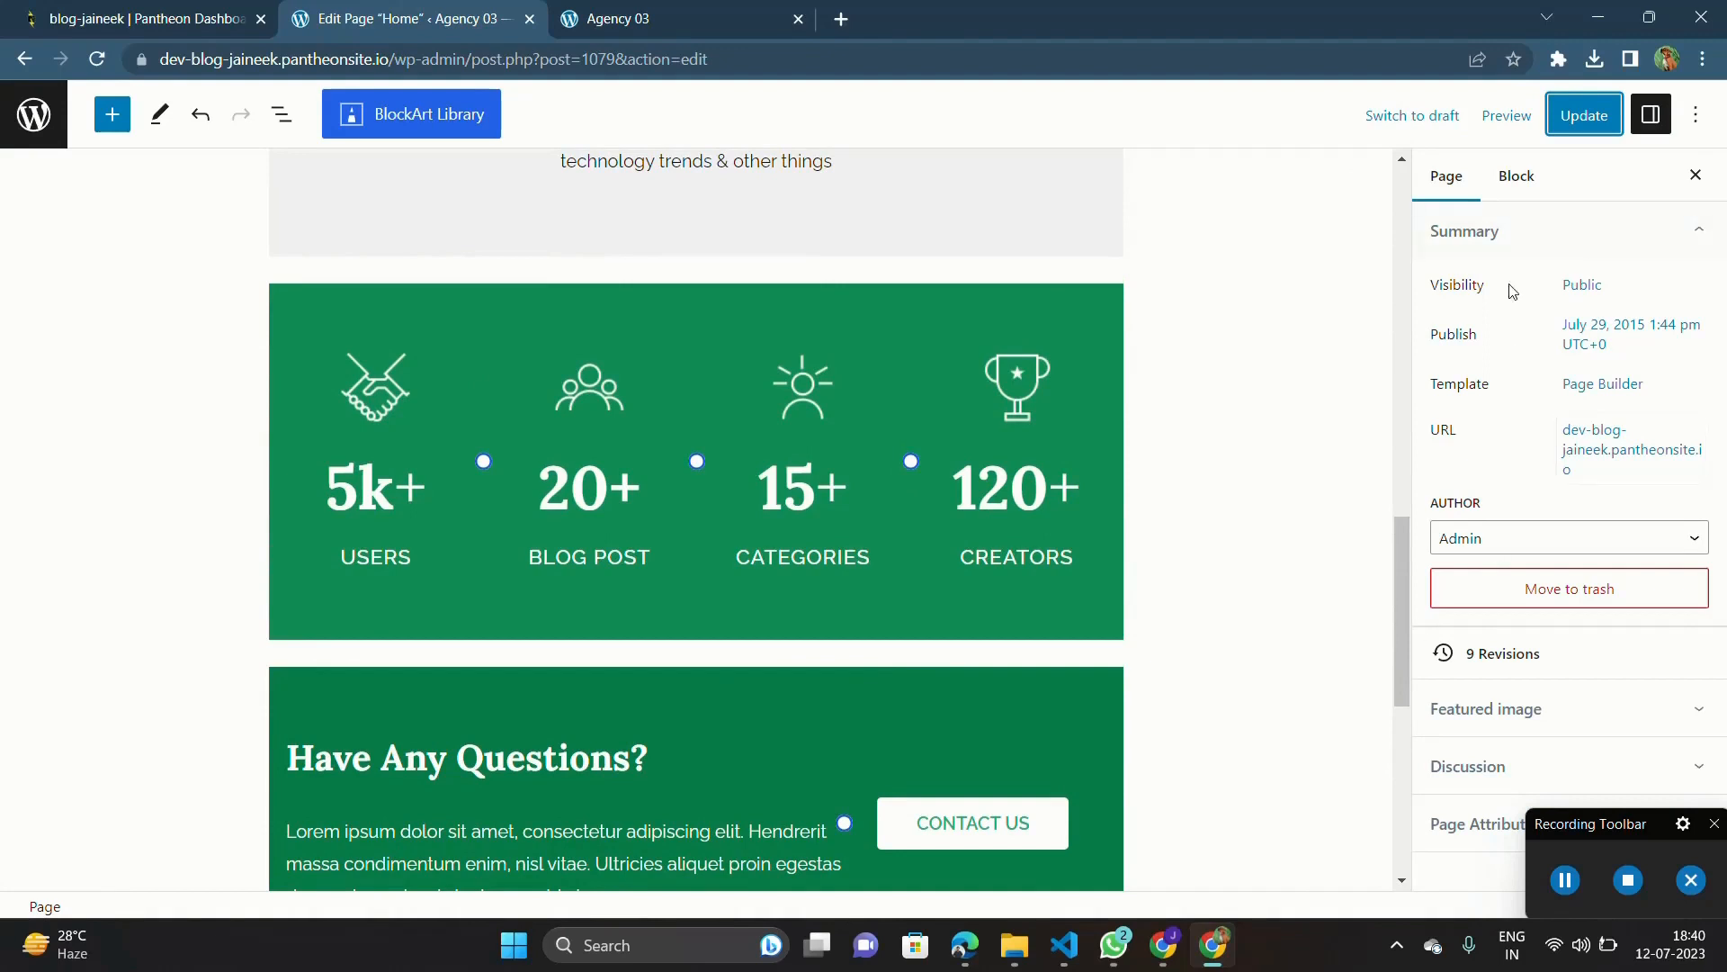
{"action": "left_click", "coordinate": [1694, 177]}
{"action": "left_click", "coordinate": [1567, 126]}
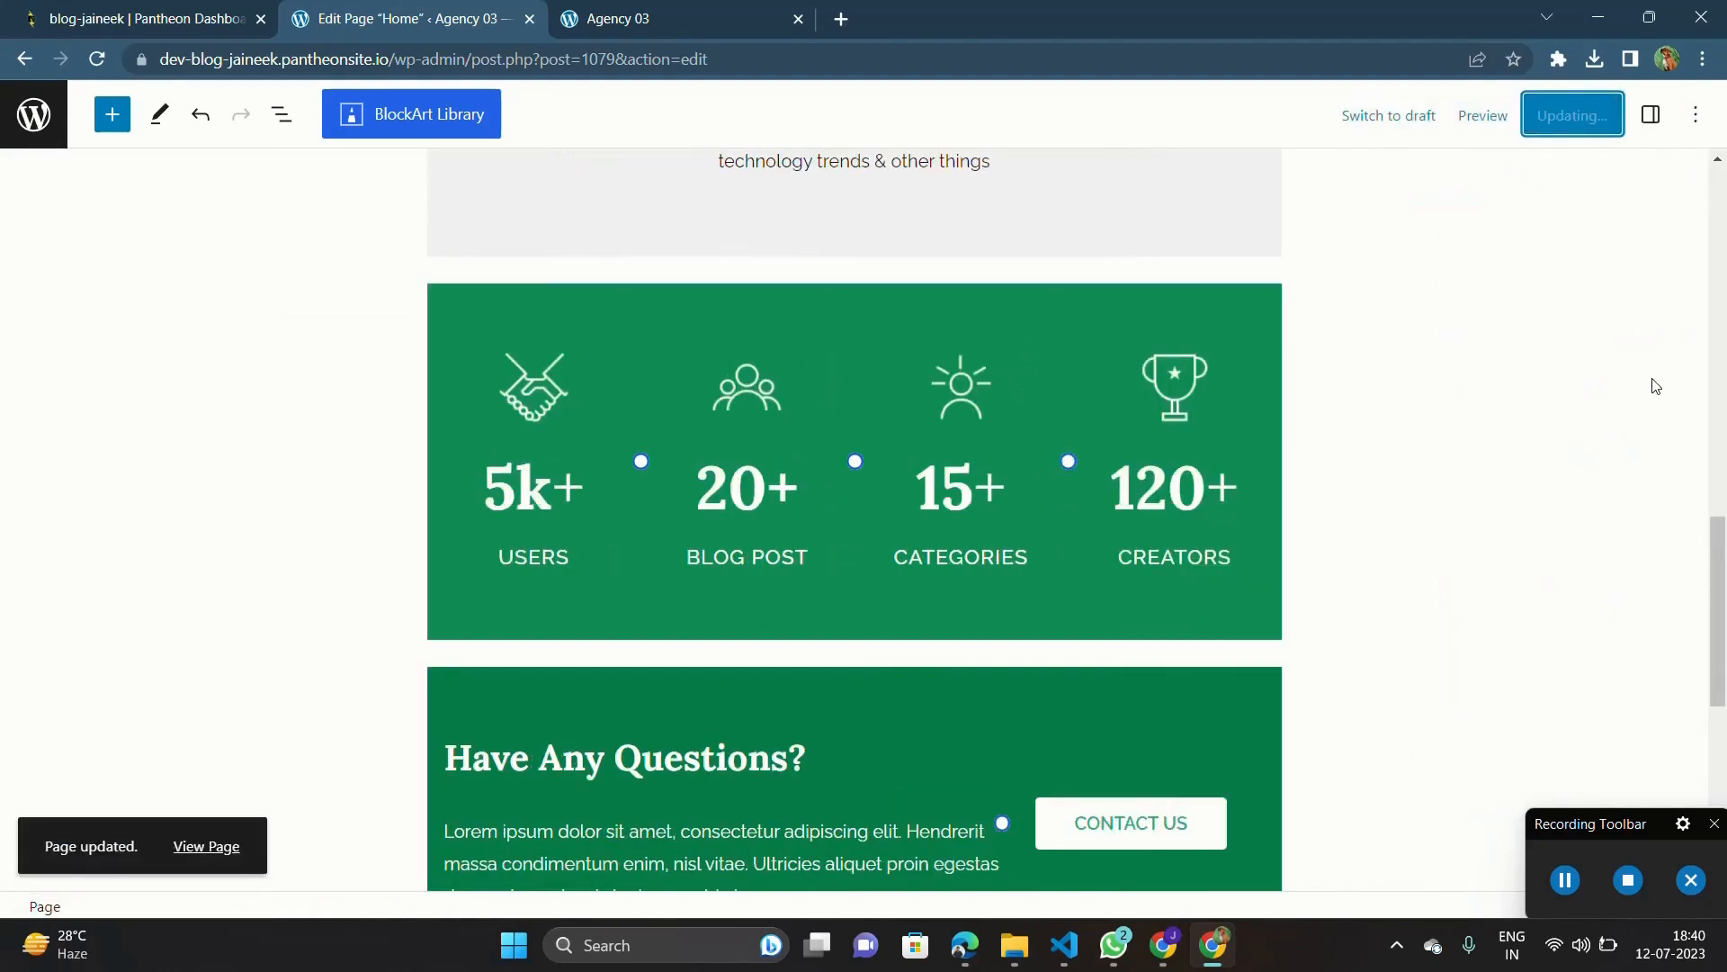
{"action": "left_click", "coordinate": [1647, 882]}
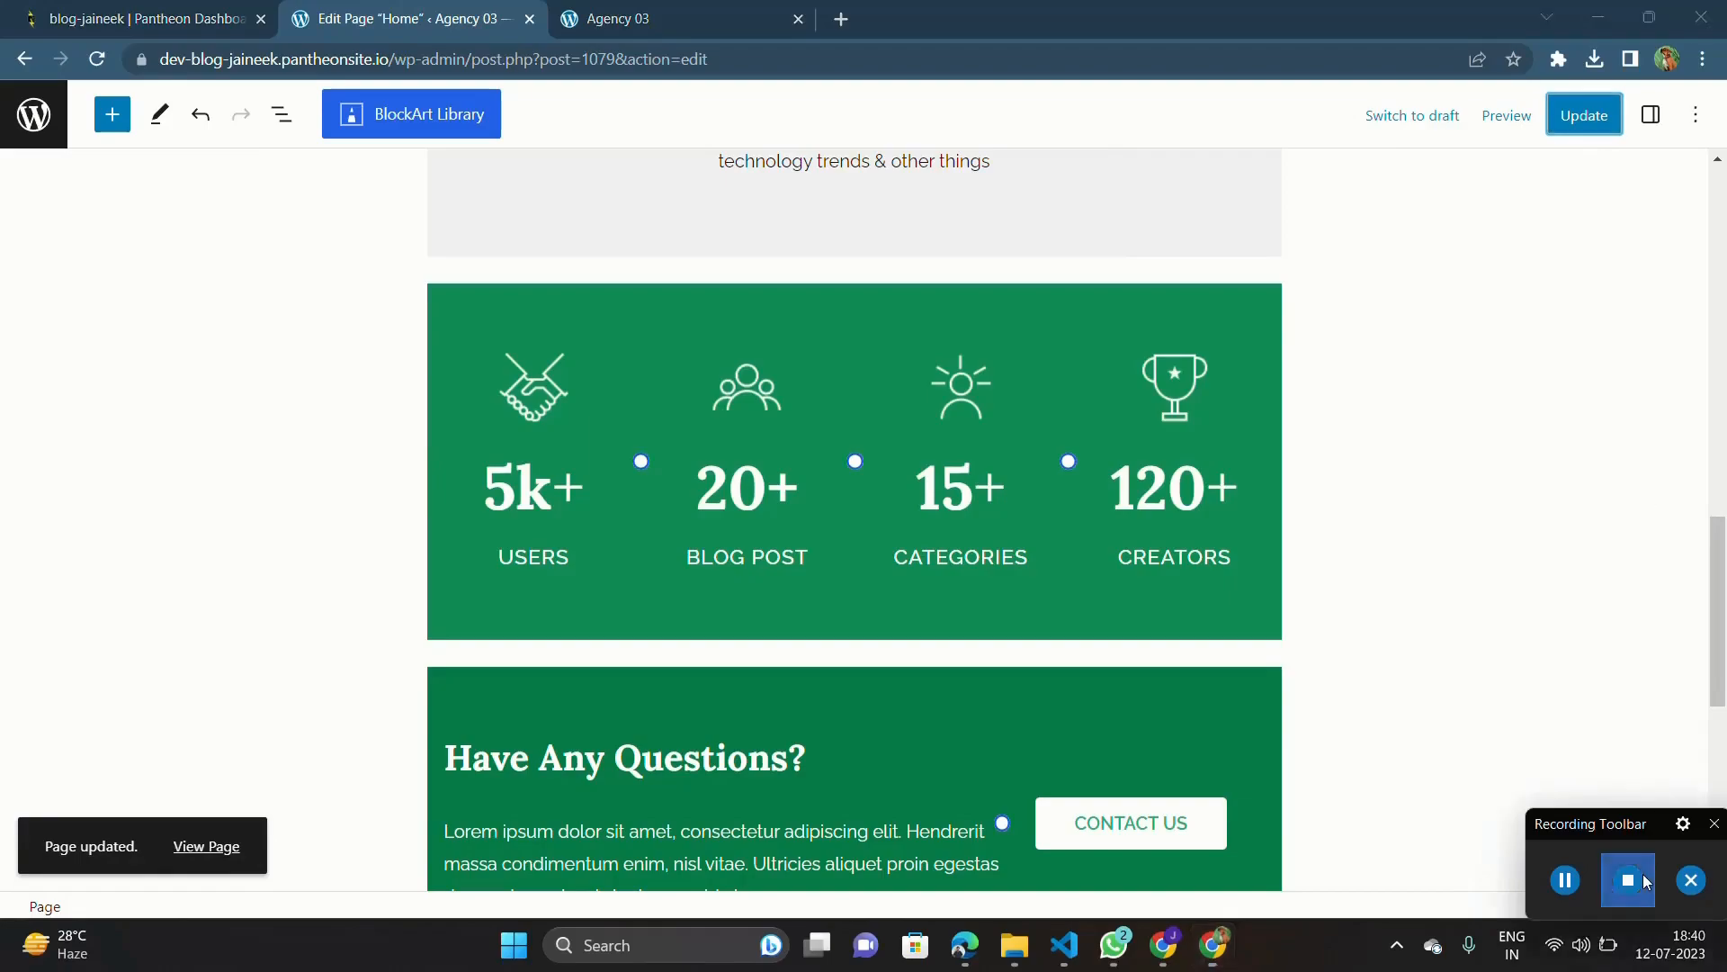